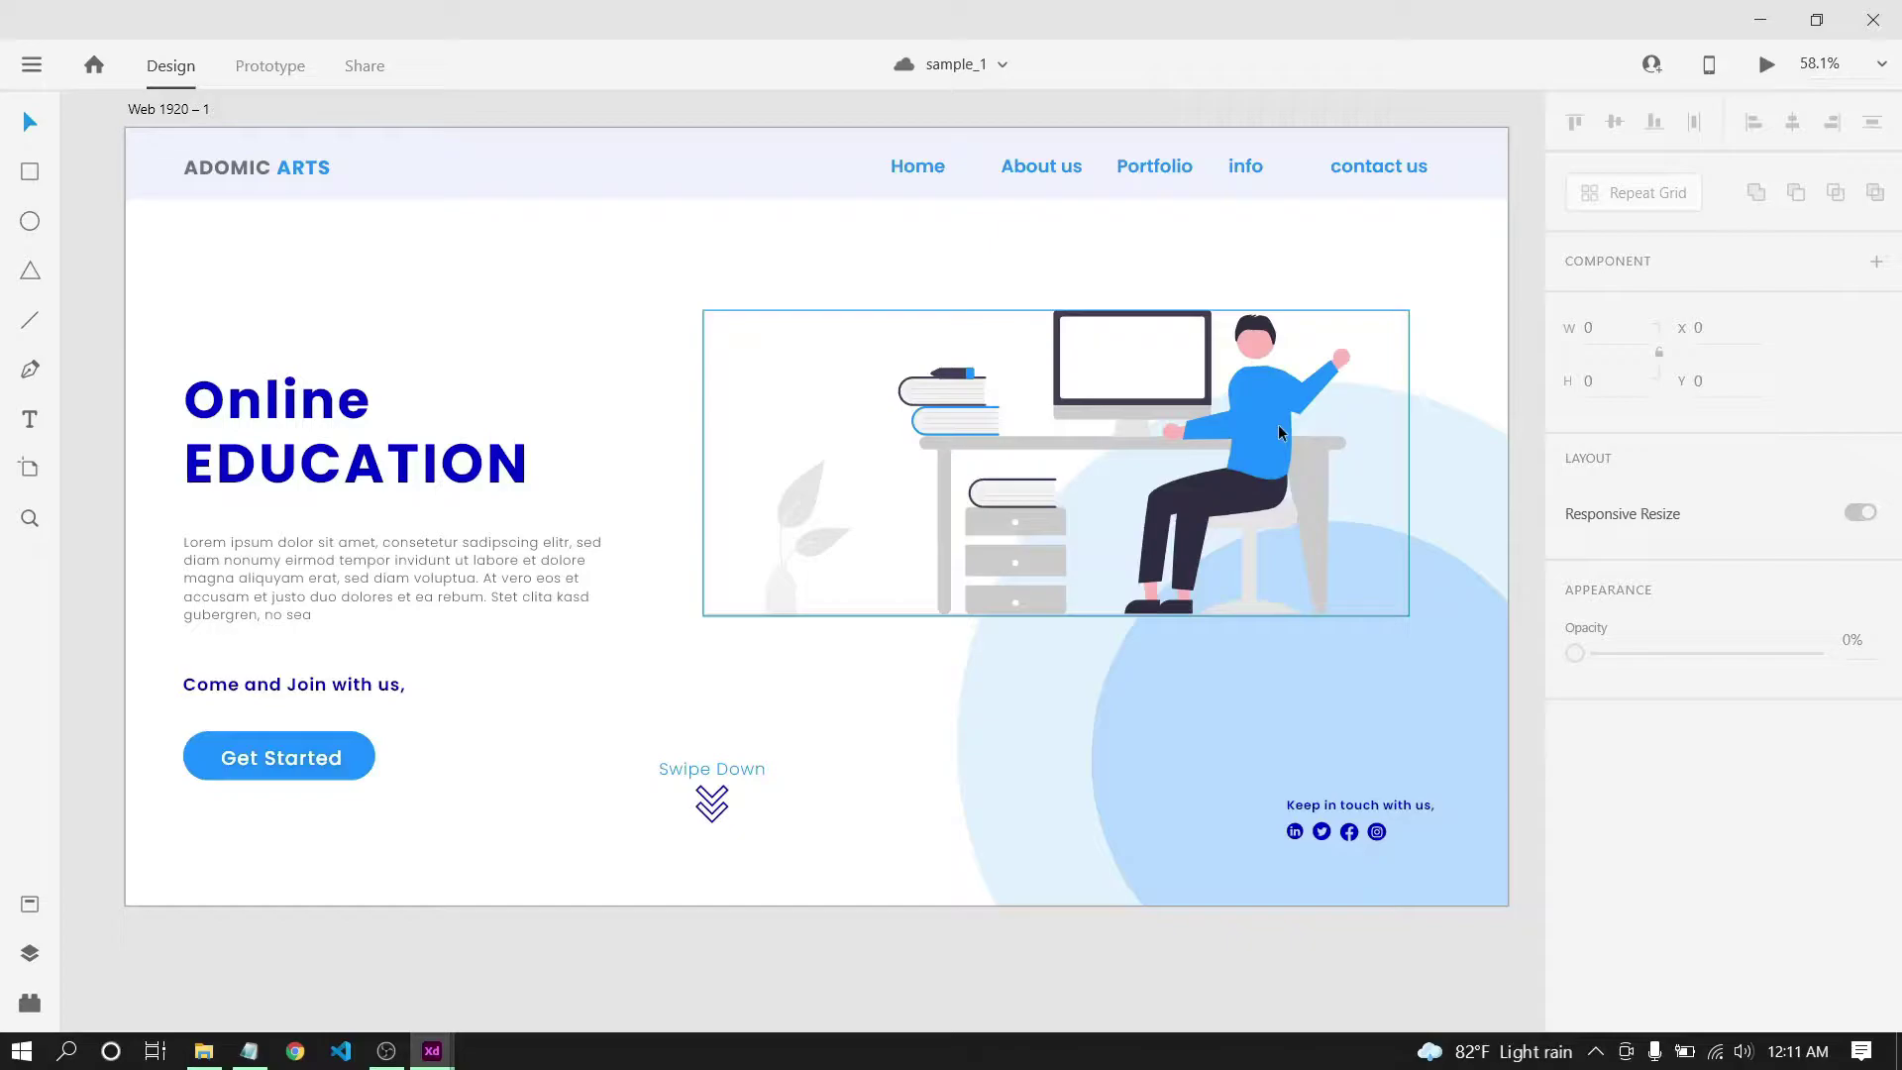
Resize the desk illustration on the web artboard to about 921 × 423 by moving its upper-left corner.
left_click(1275, 426)
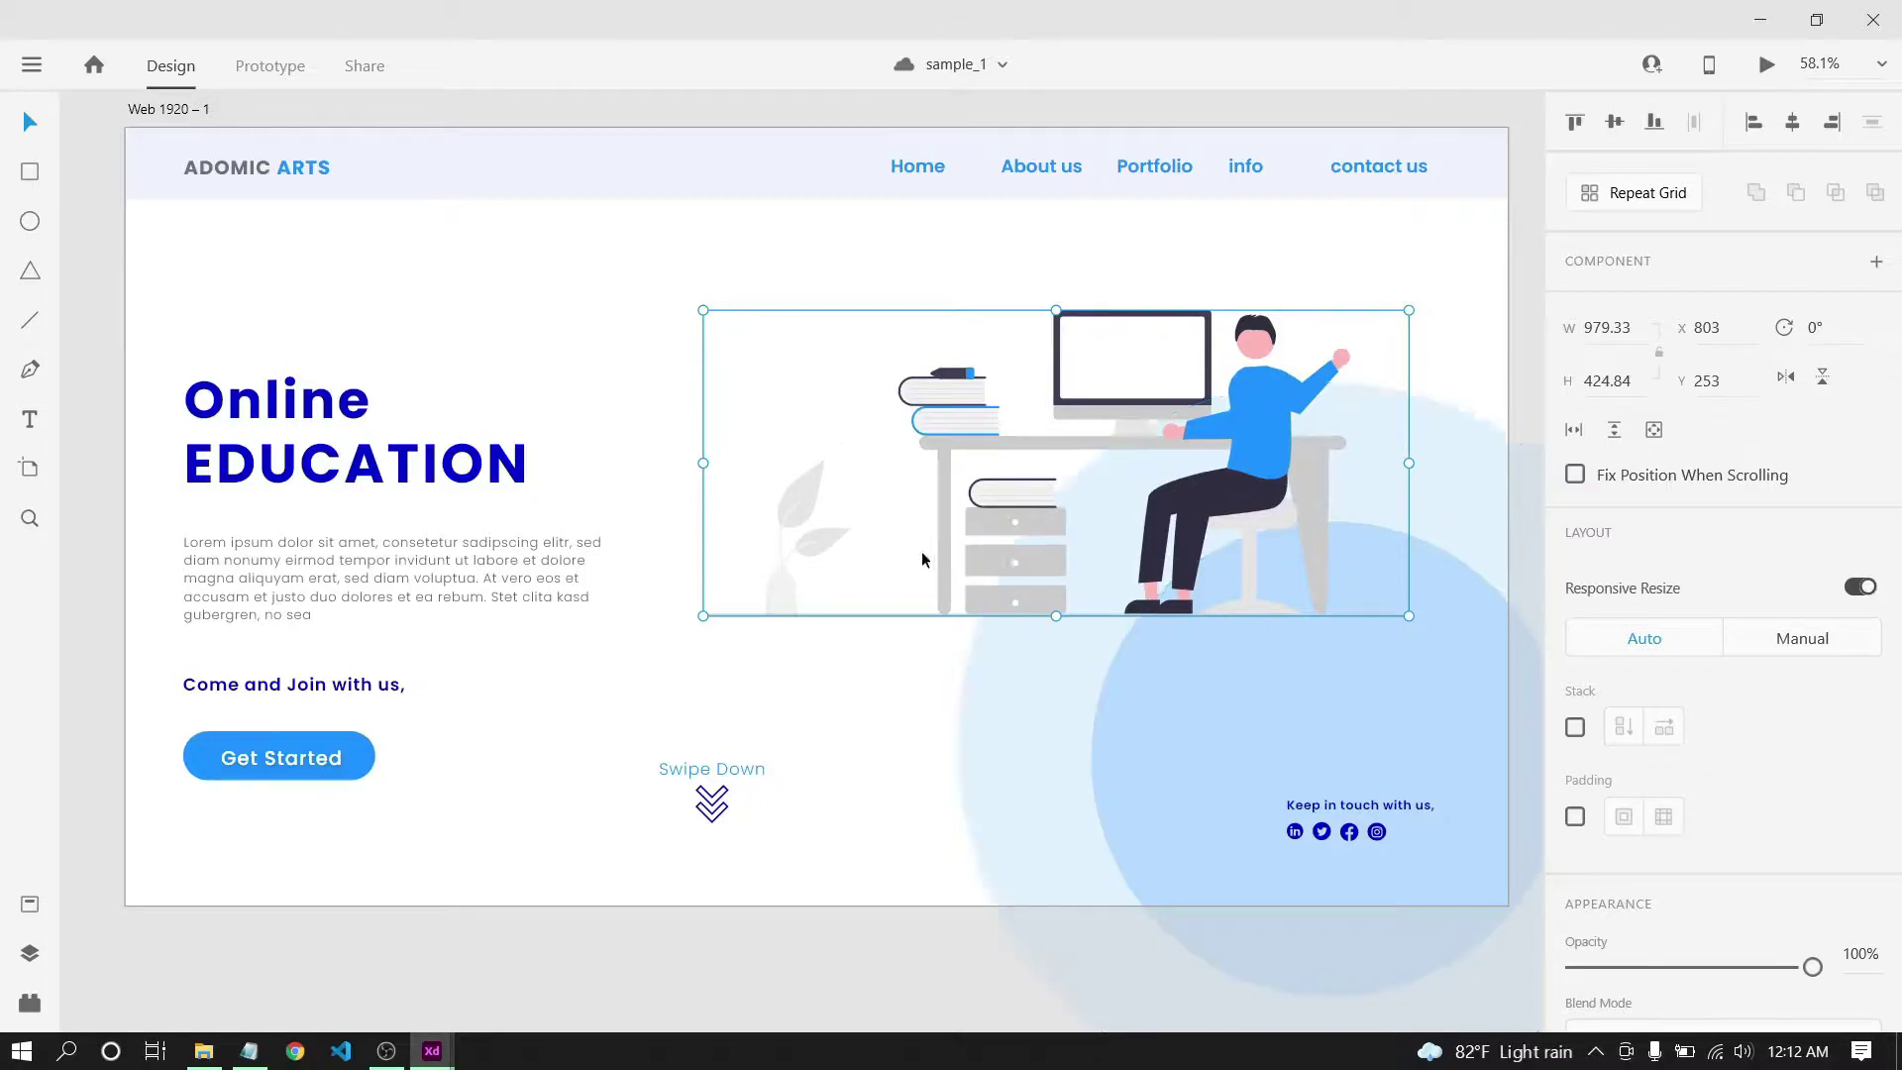
left_click(843, 692)
left_click(1250, 420)
left_click_drag(702, 310, 746, 313)
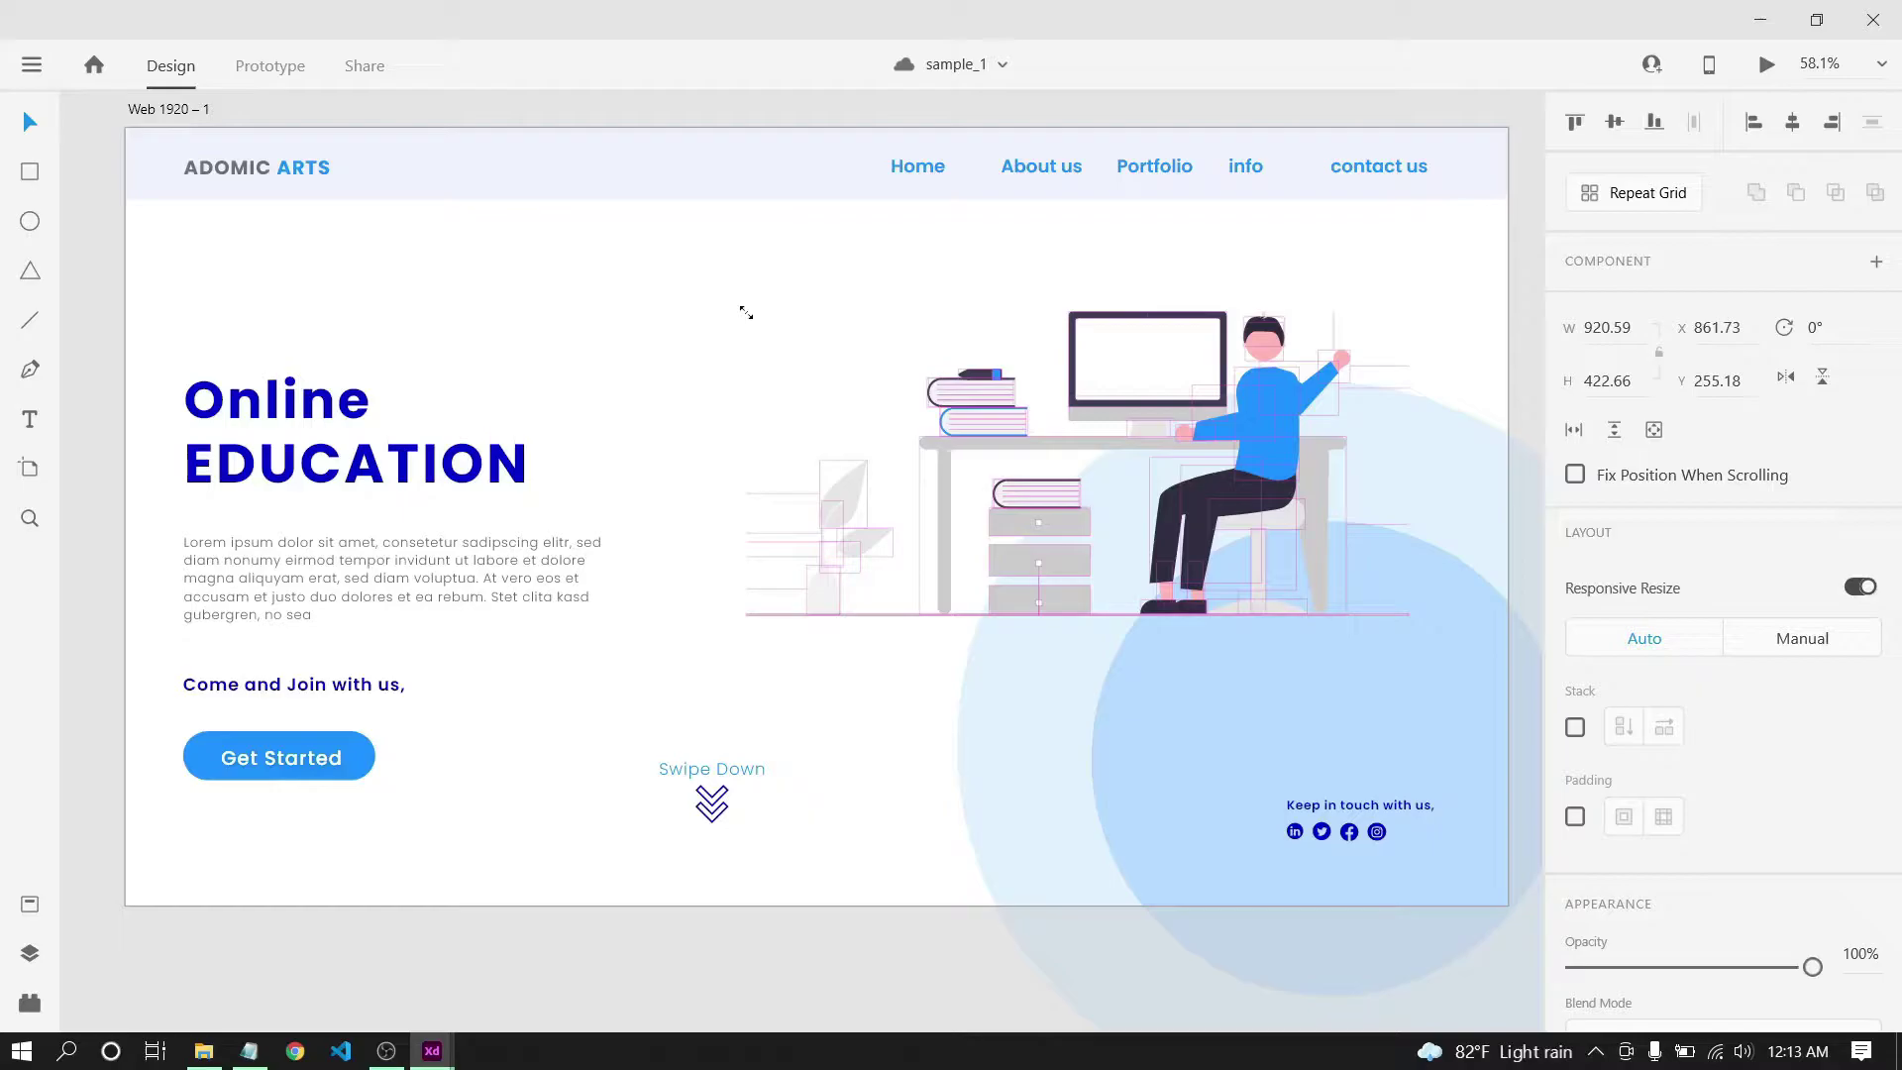
left_click_drag(747, 313, 745, 310)
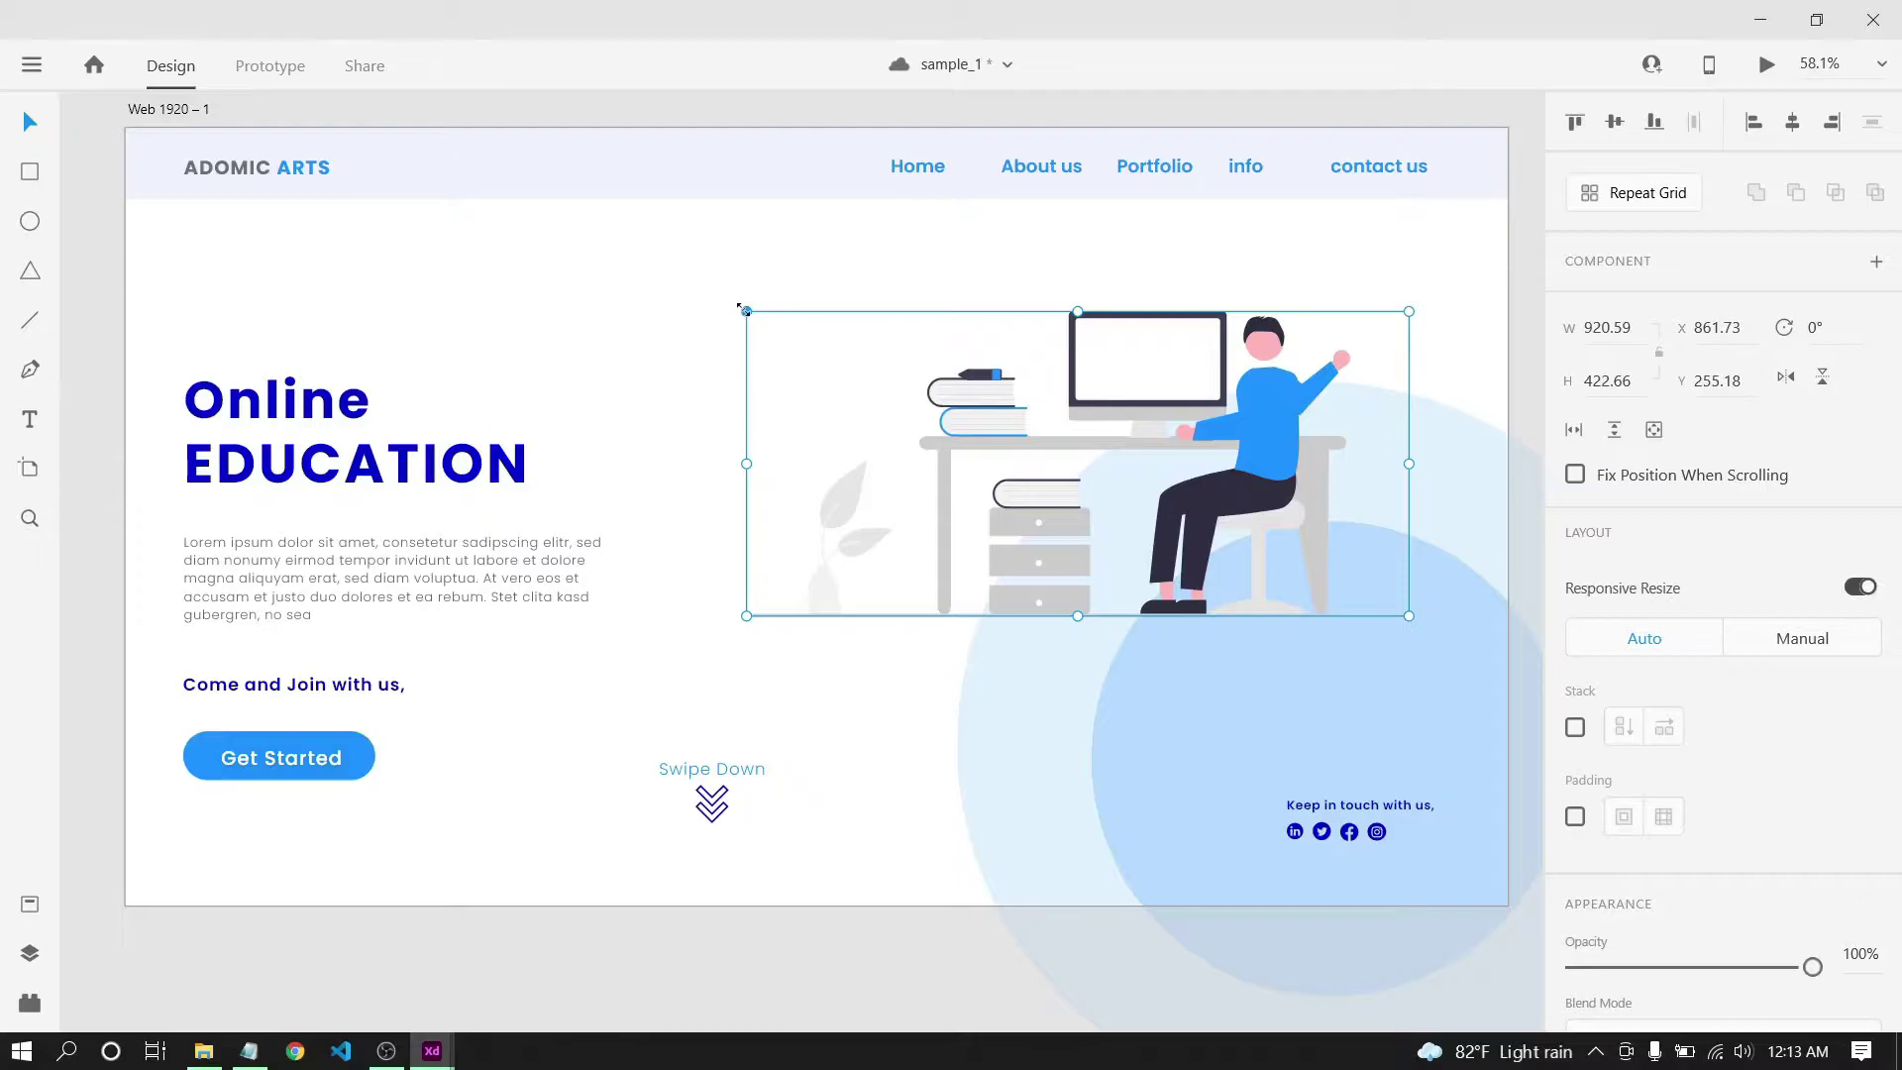
Inspect the desk illustration's edges at very high magnification and save the document.
scroll(1269, 431, "up", 6)
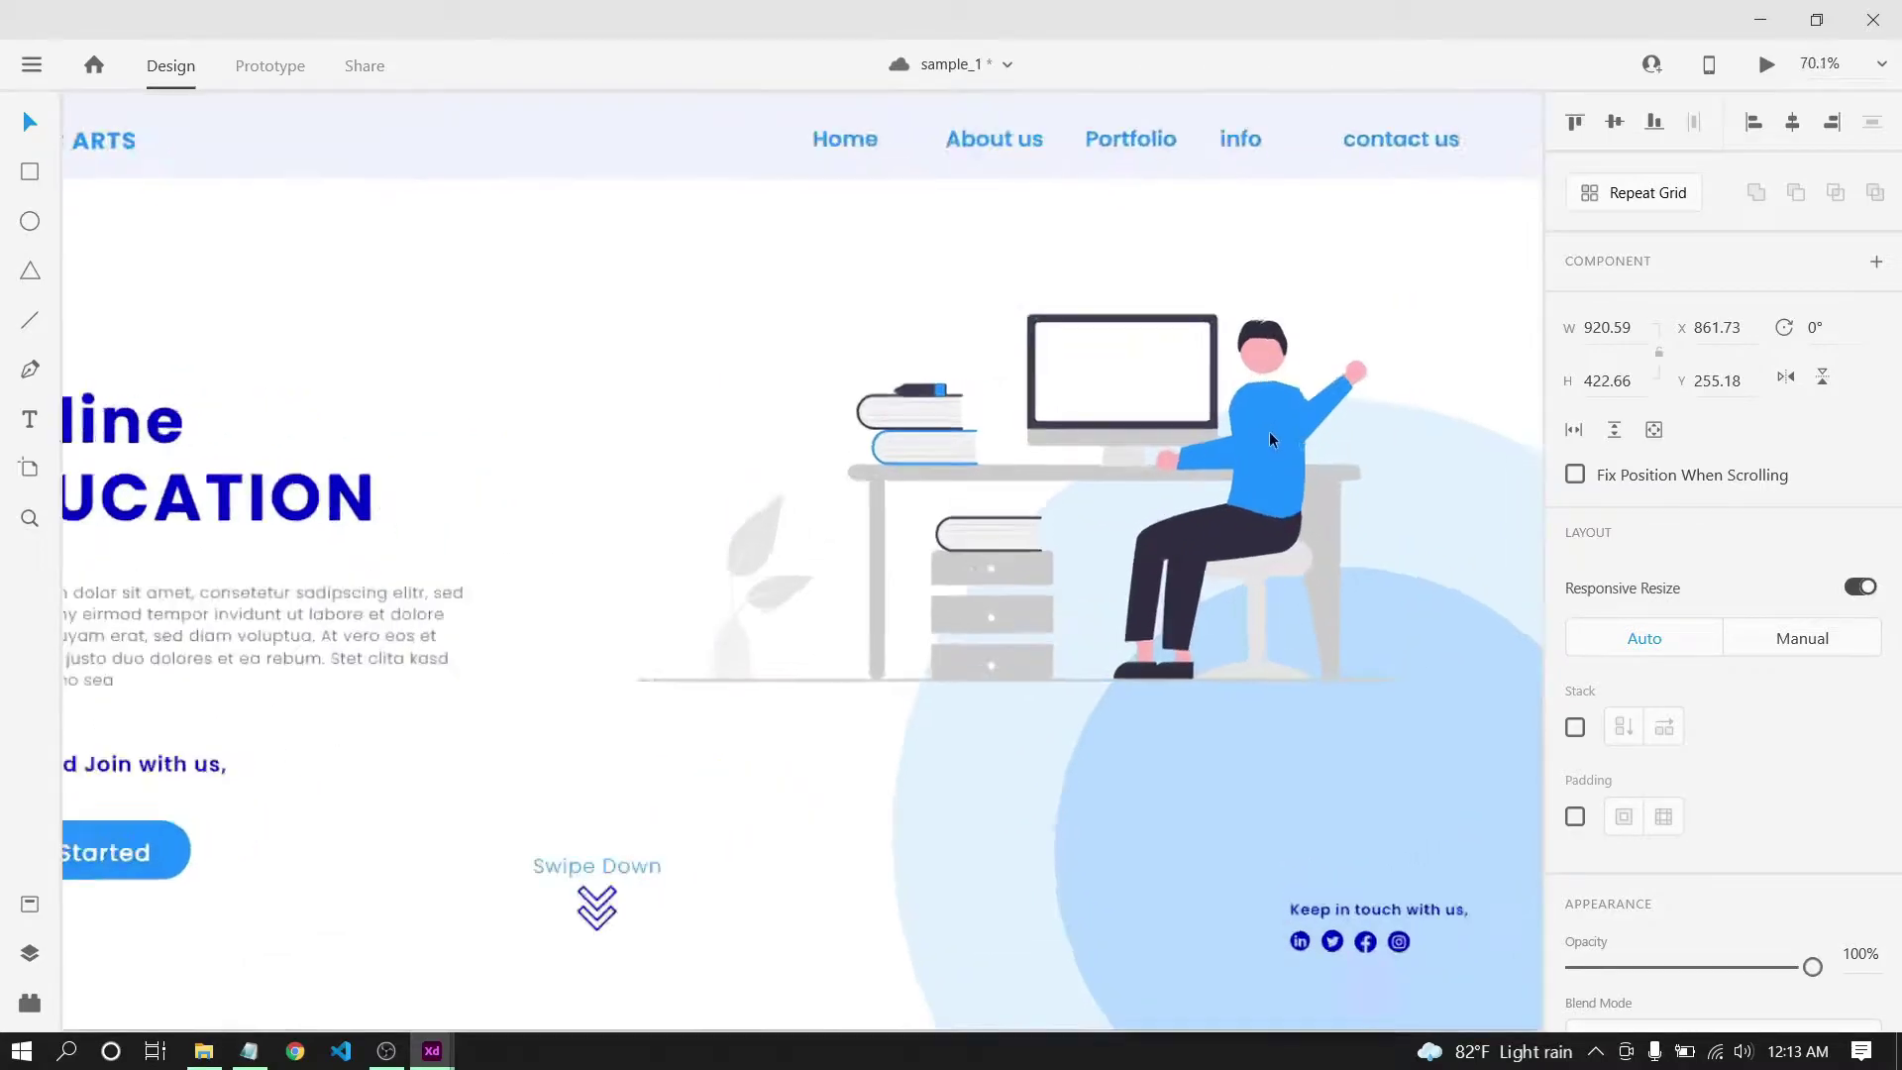
scroll(1270, 432, "up", 6)
scroll(820, 430, "up", 2)
scroll(820, 430, "up", 4)
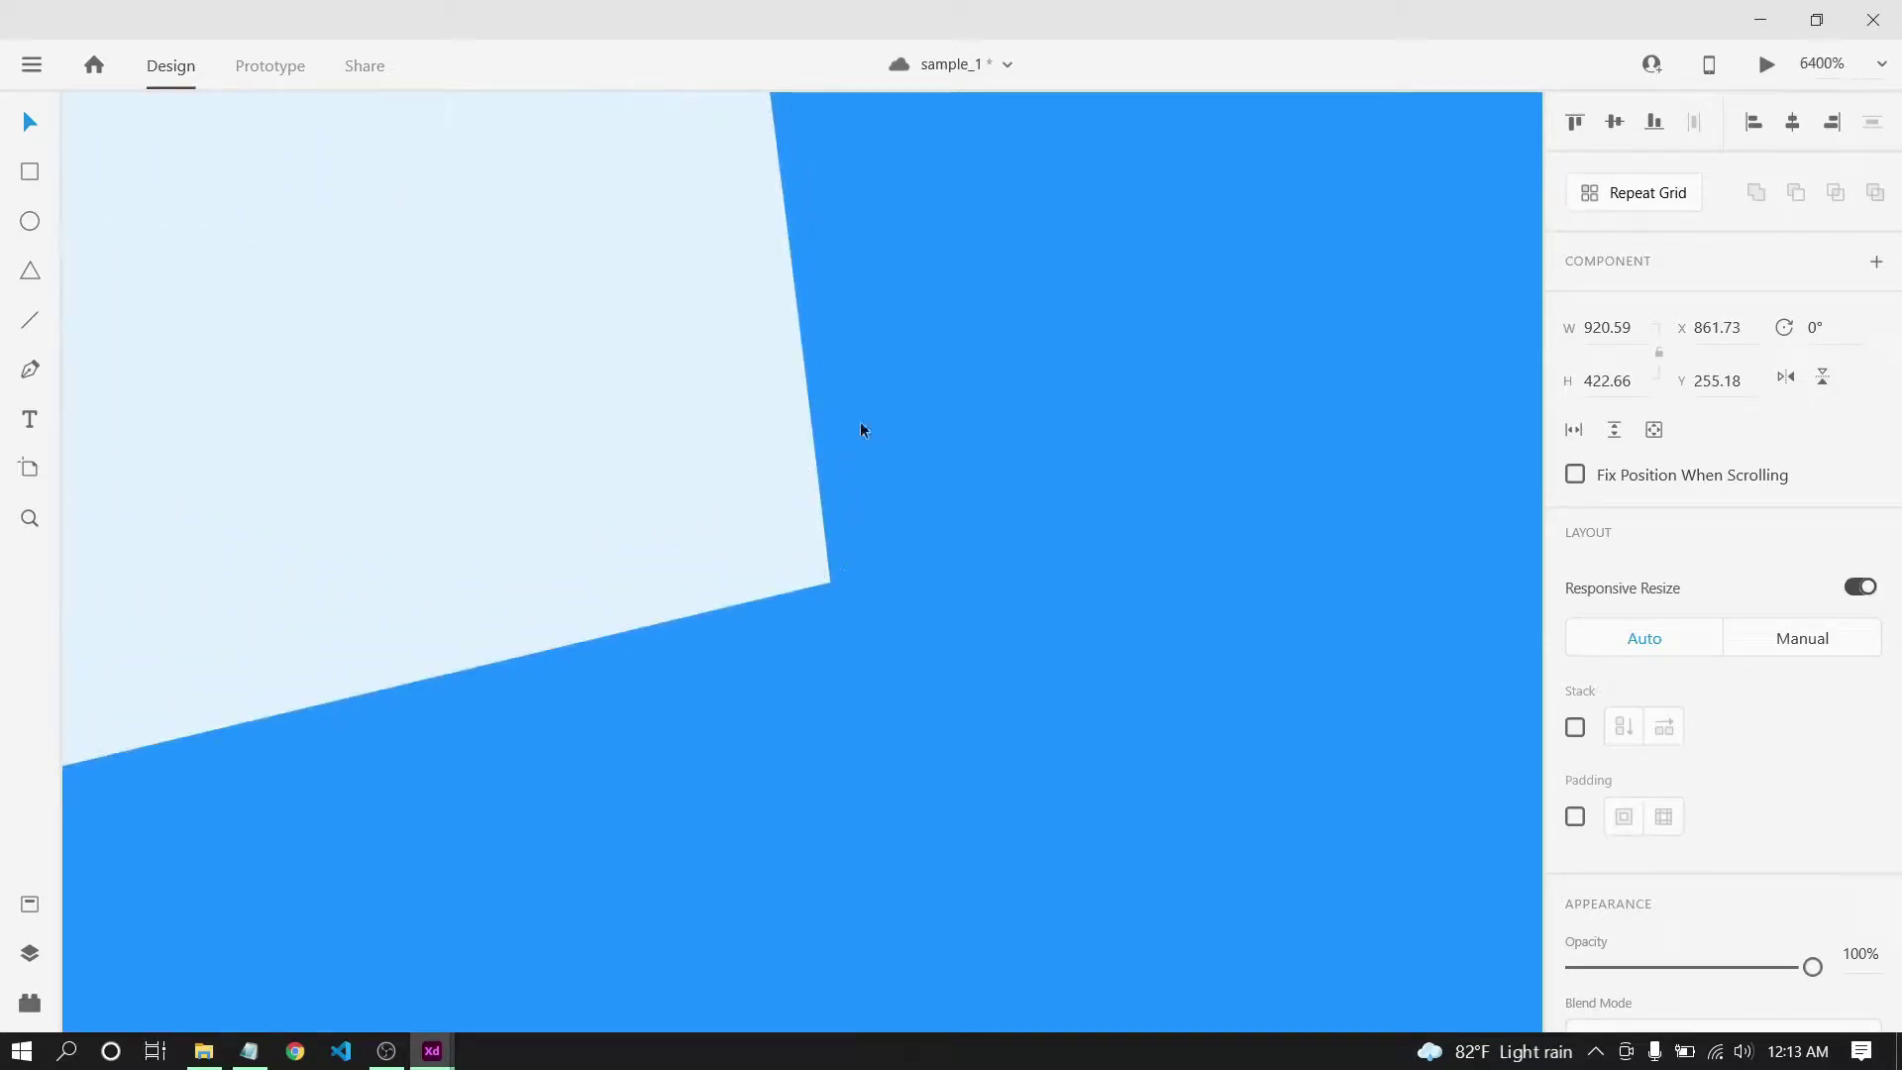
key("ctrl+s")
scroll(835, 343, "down", 2)
scroll(840, 346, "down", 10)
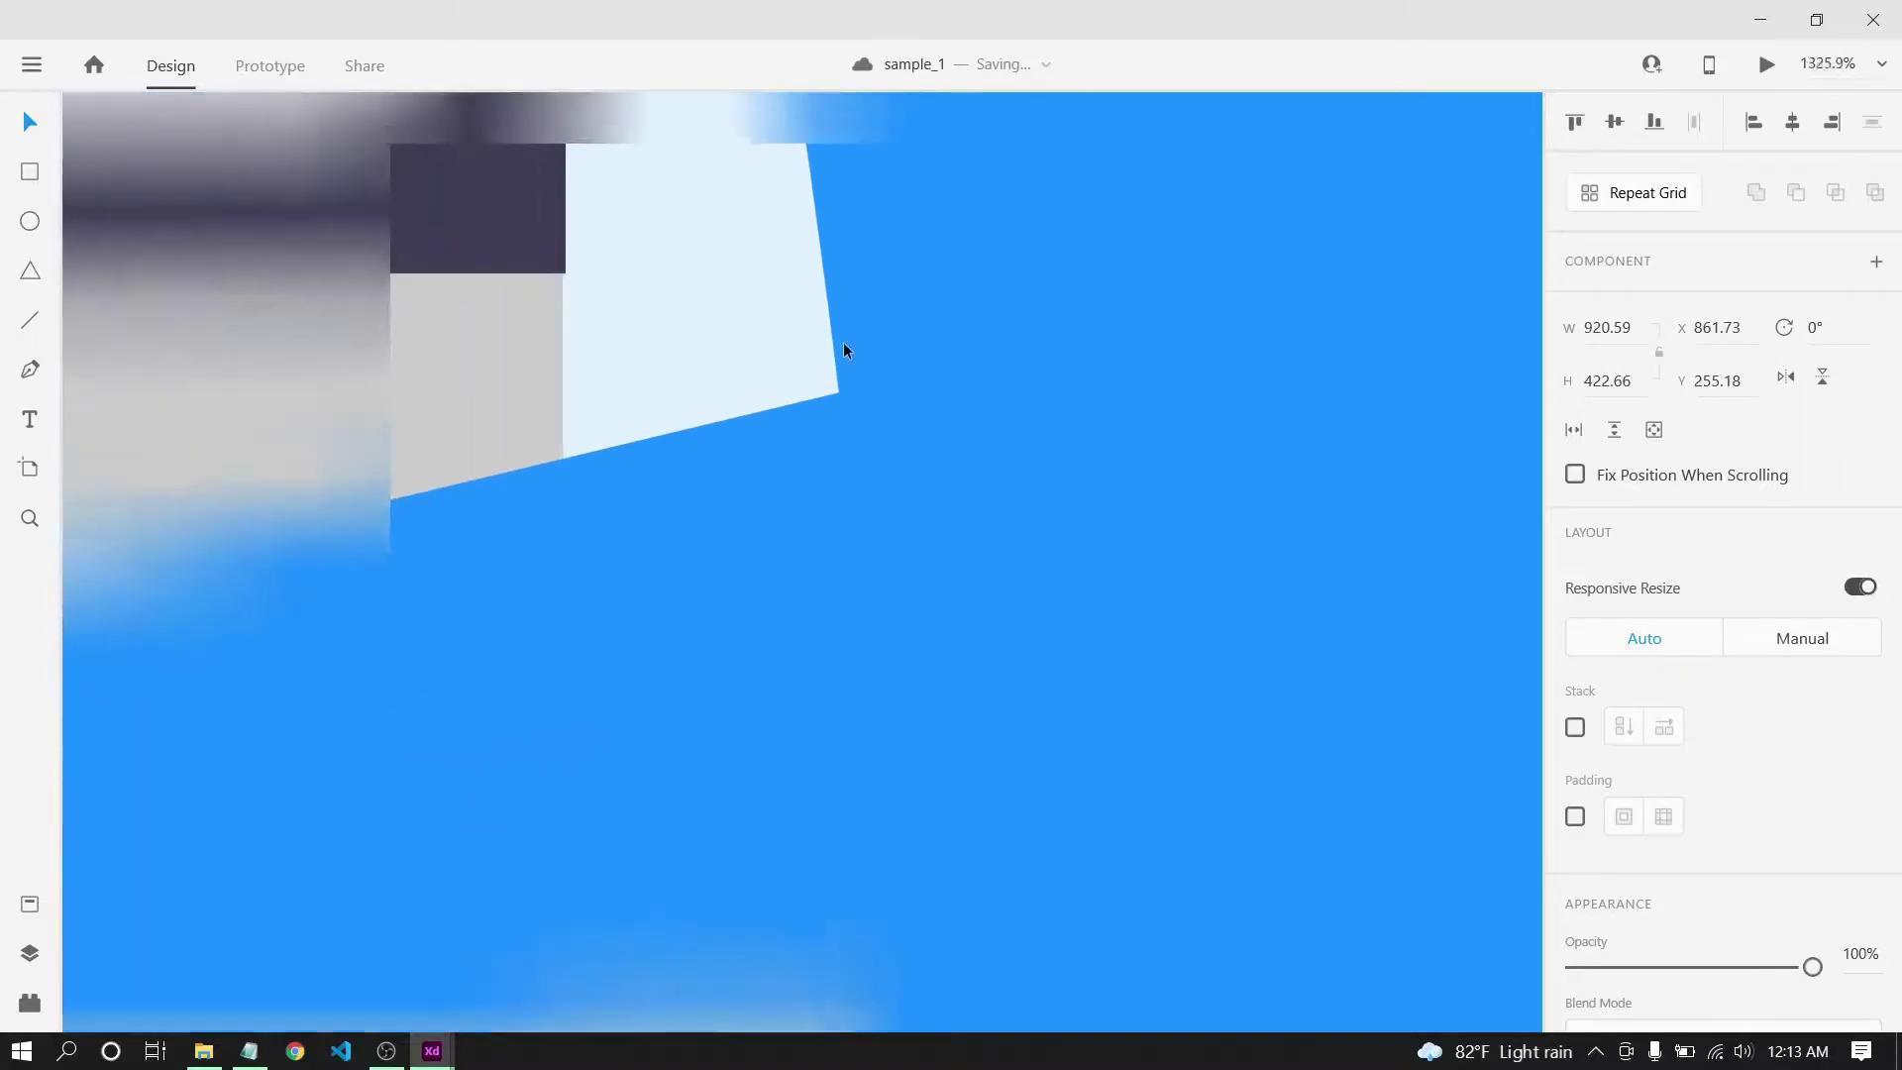
scroll(842, 349, "up", 3)
scroll(842, 349, "down", 3)
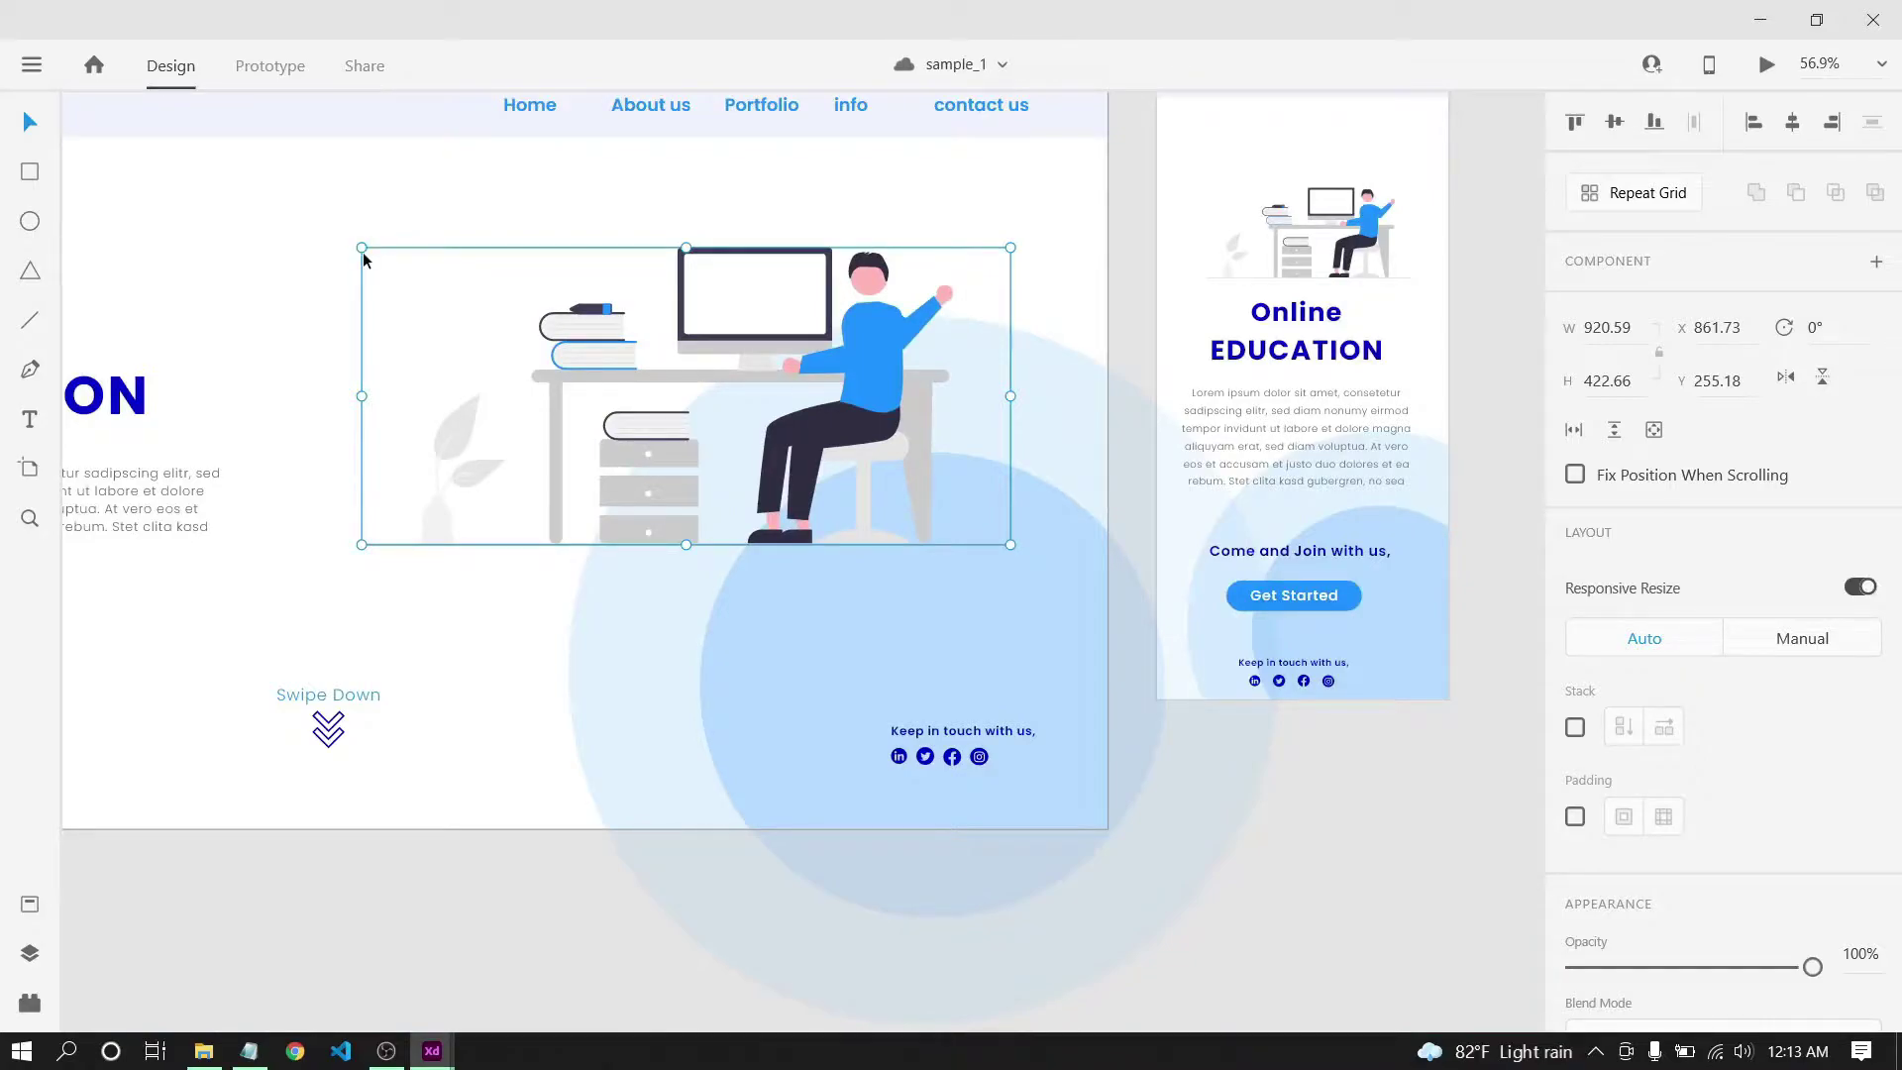
Scale the desk illustration down to about 827 × 380 and set its Y position to 267.
mouse_move(365, 250)
left_mouse_down()
mouse_move(548, 421)
mouse_move(293, 229)
mouse_move(373, 288)
mouse_move(421, 263)
mouse_move(297, 234)
mouse_move(386, 281)
mouse_move(315, 229)
mouse_move(354, 254)
left_mouse_up()
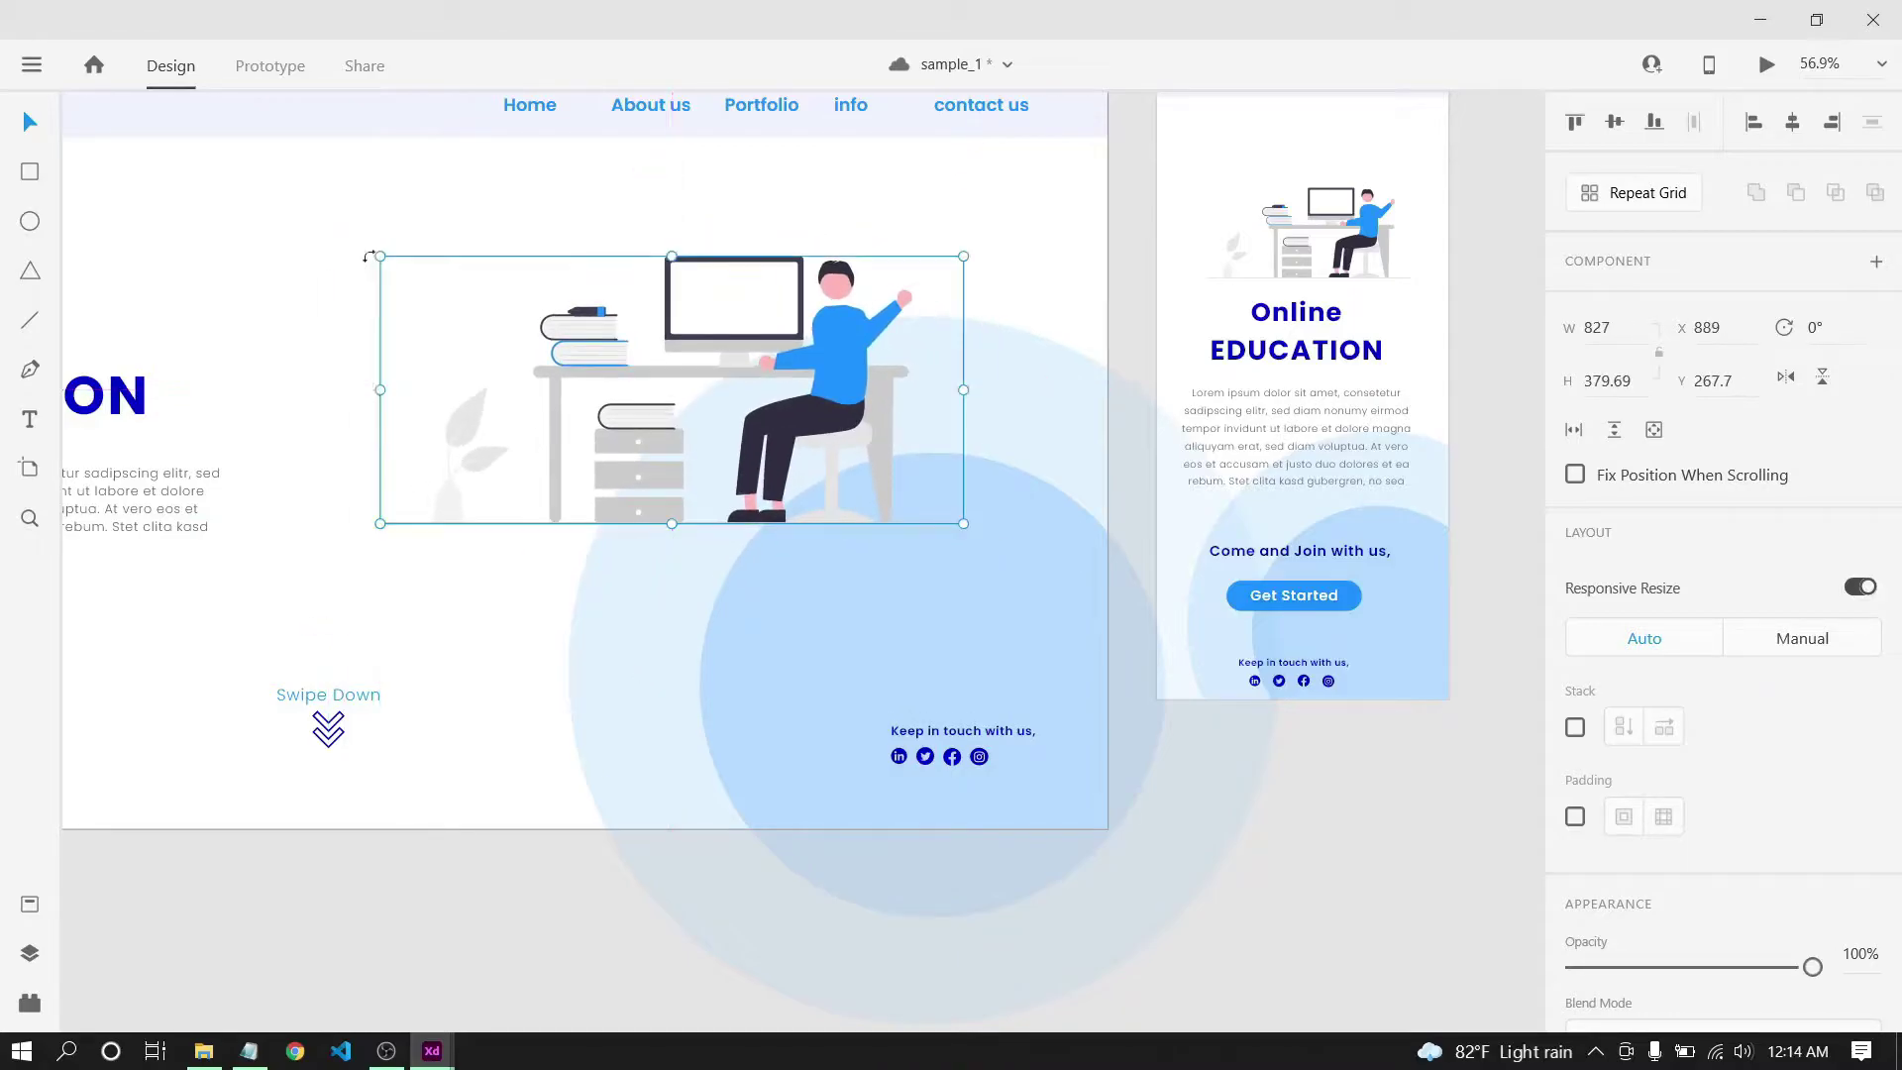
left_click(1712, 330)
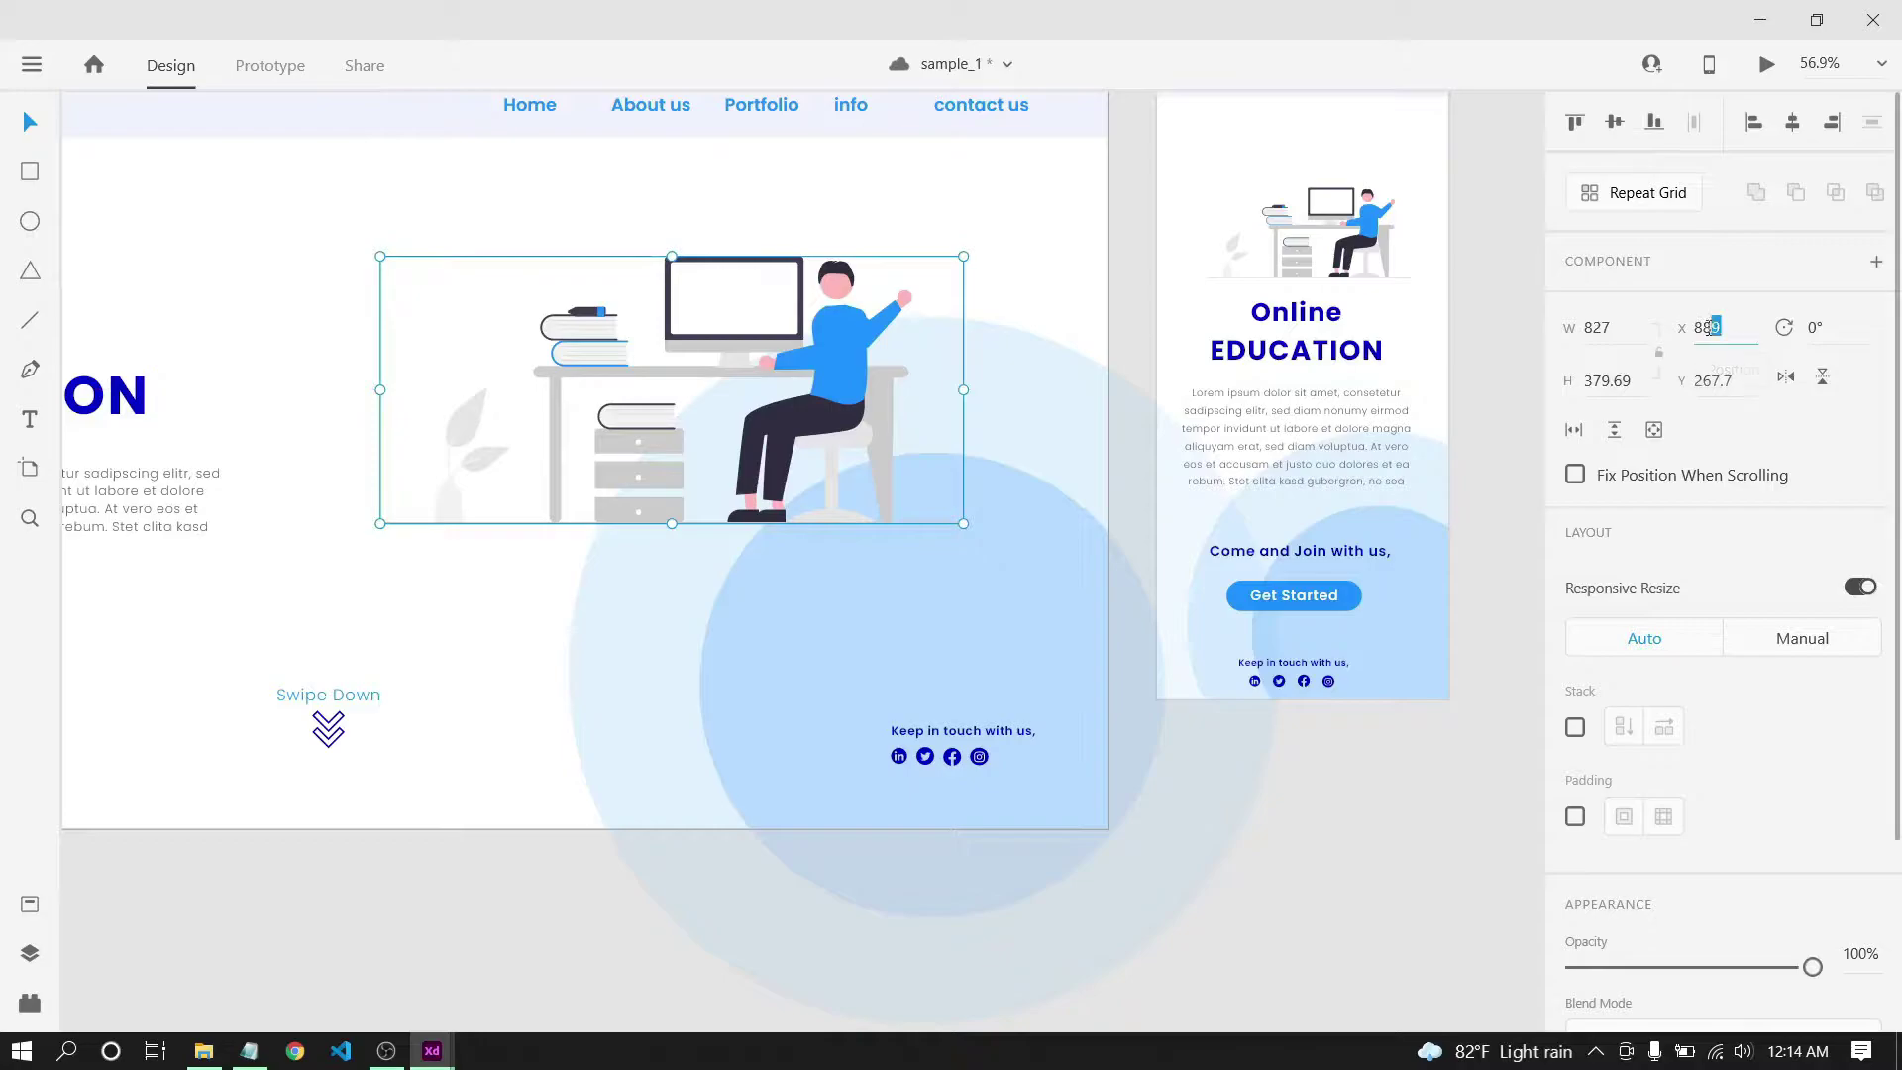
left_click(1734, 383)
key("BackSpace")
key("BackSpace")
key("Return")
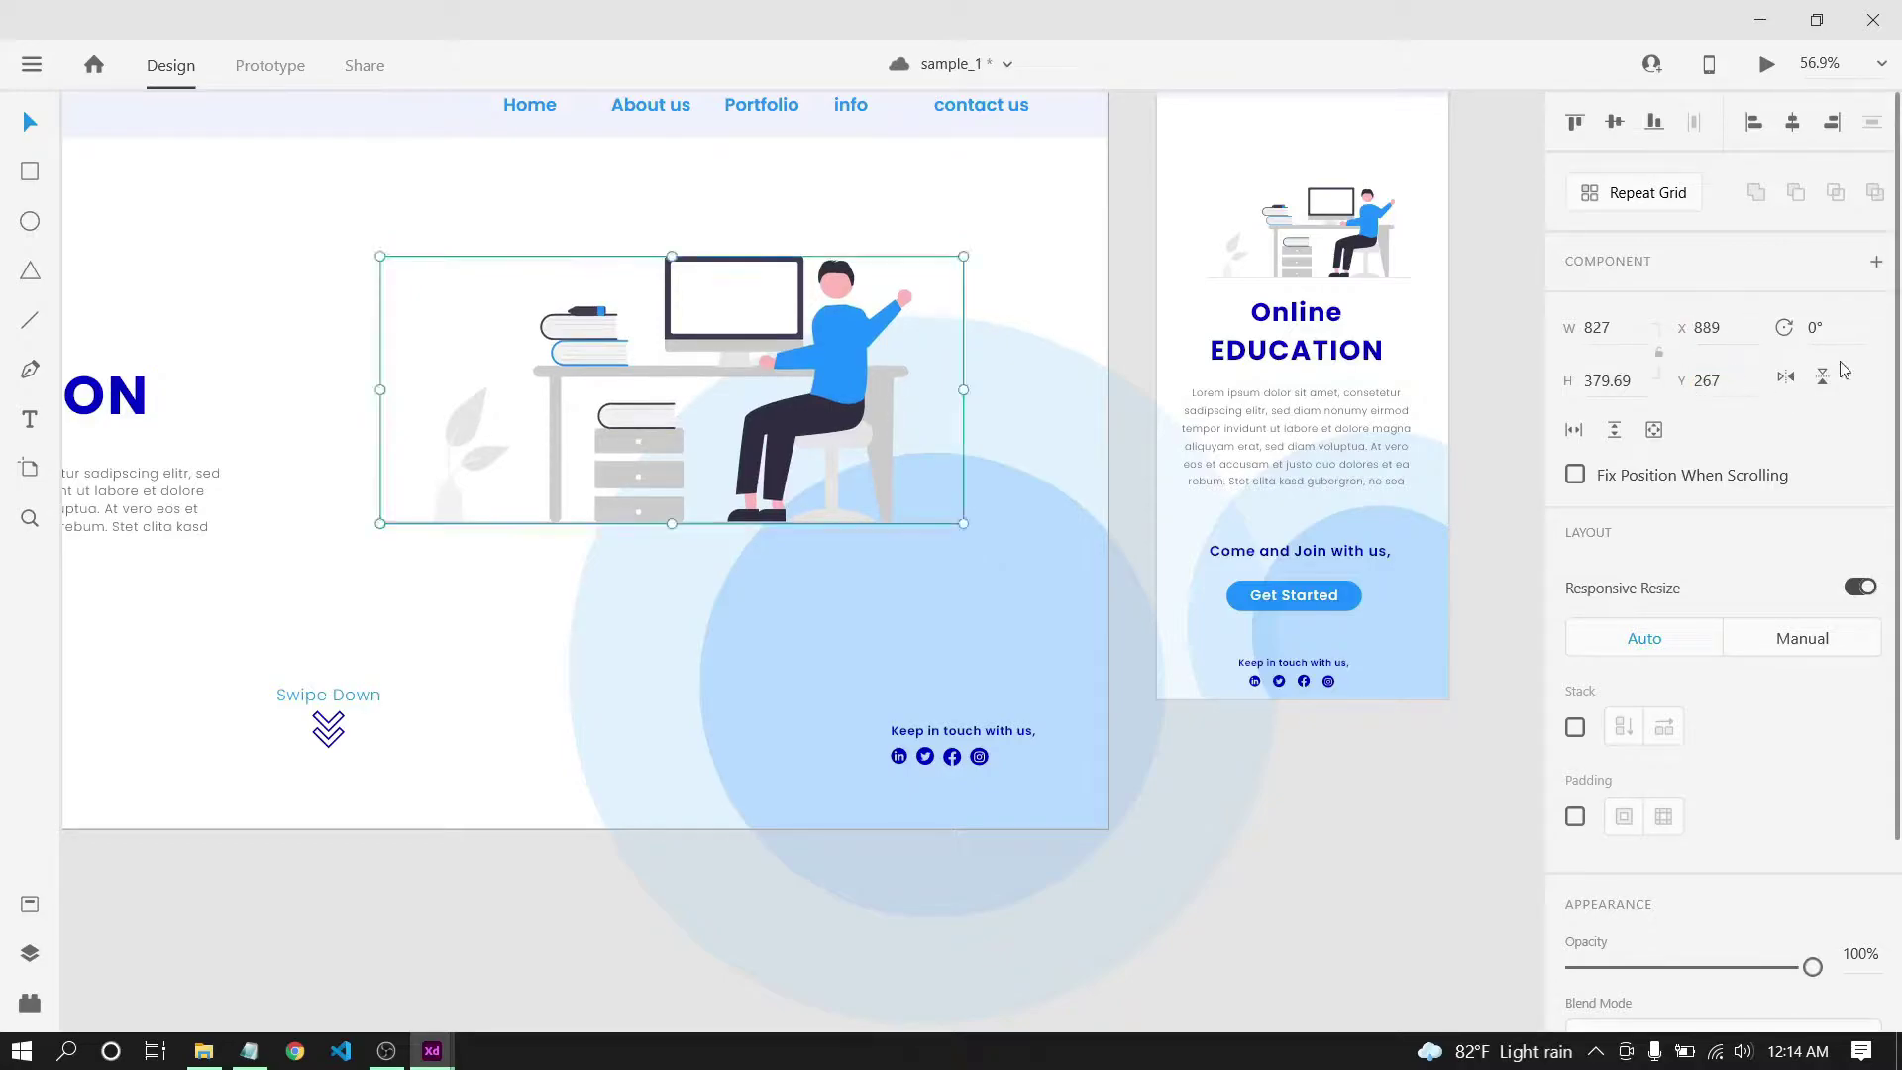
Flip the desk illustration horizontally, and flip it back to its original orientation.
left_click(1786, 381)
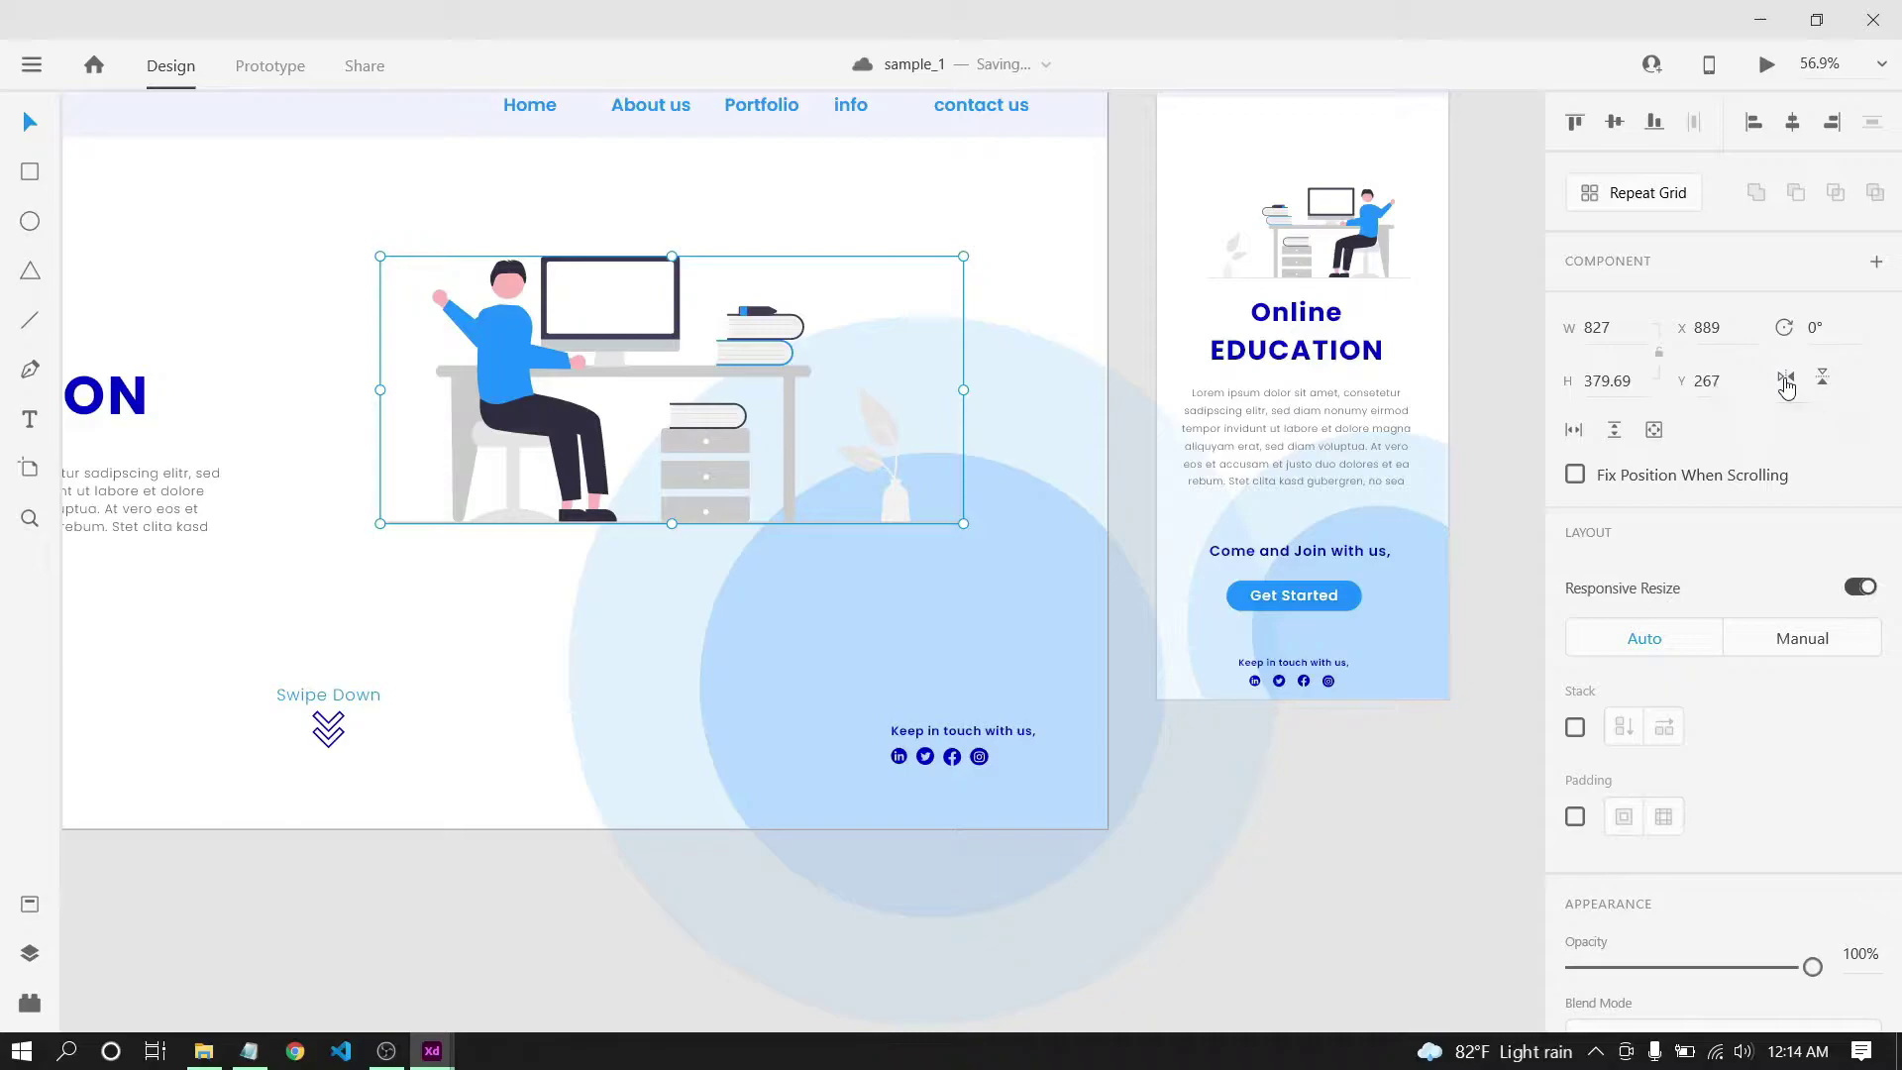
left_click(1786, 379)
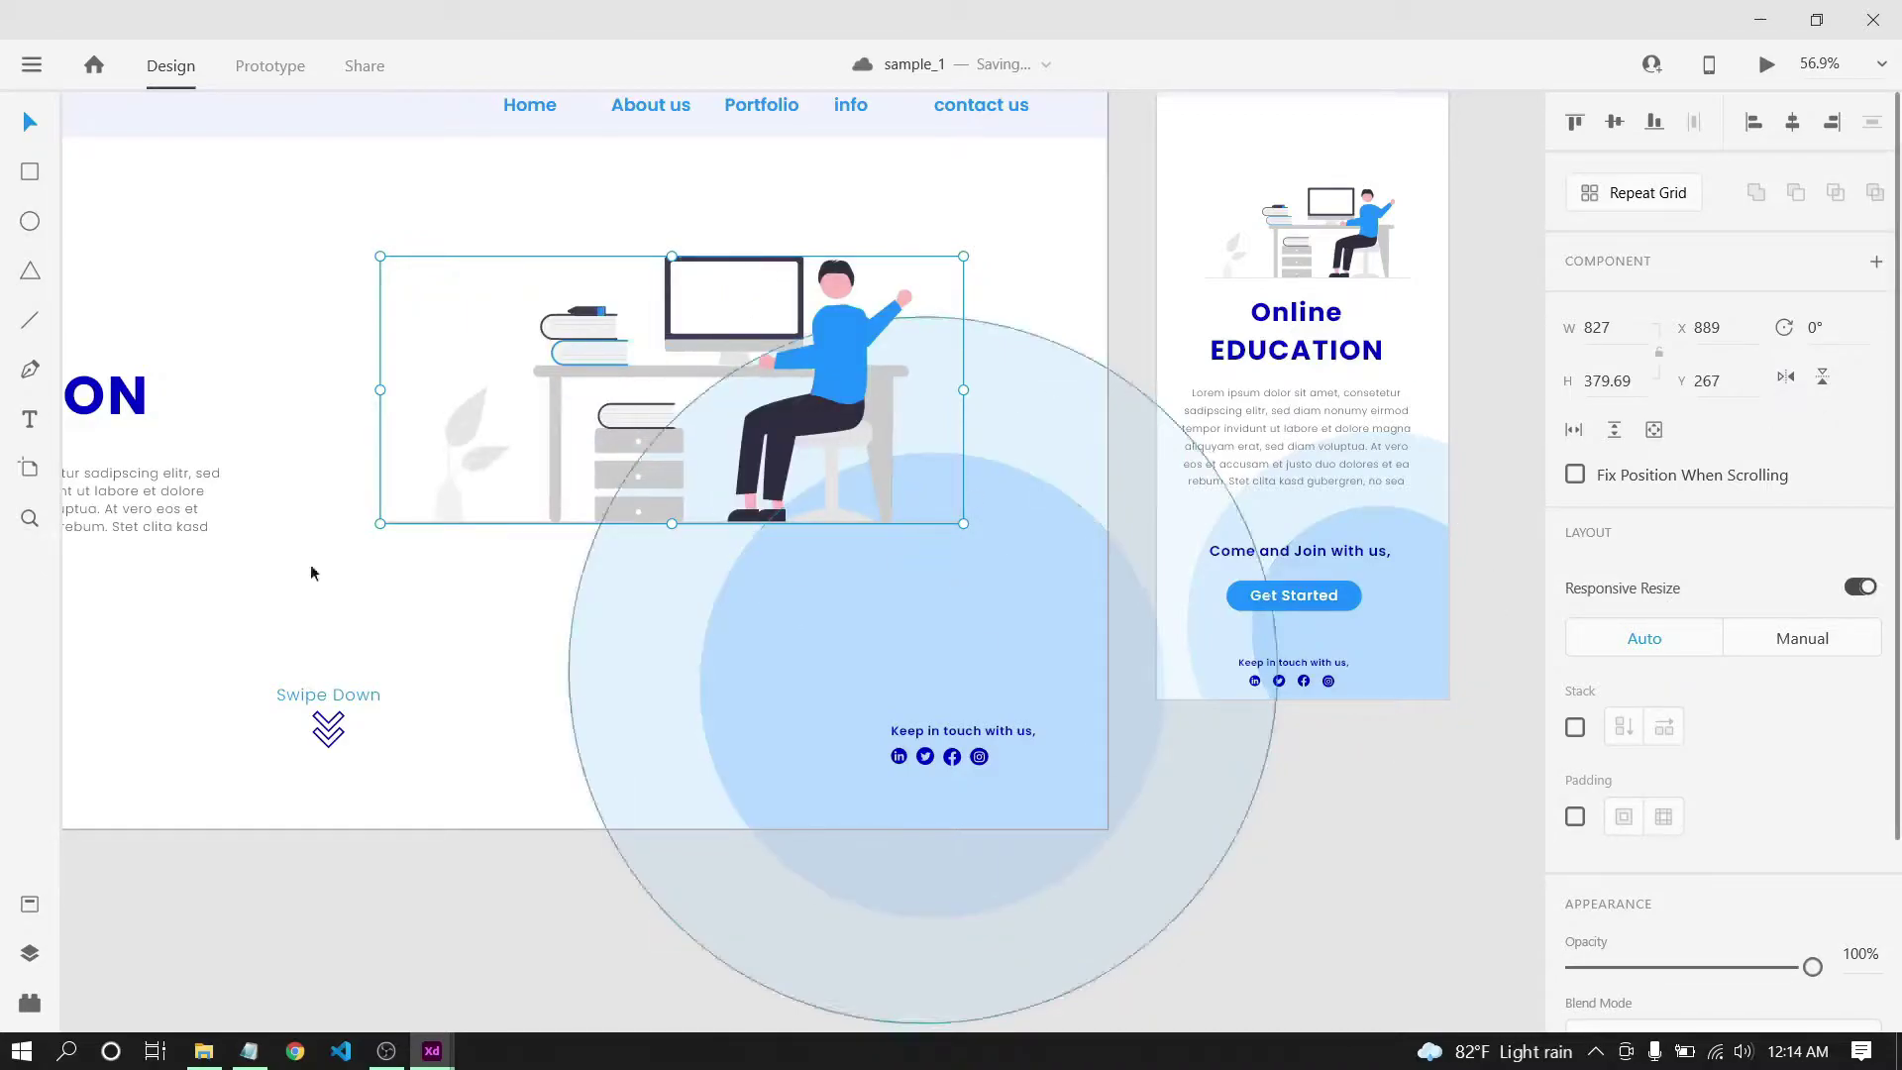
Enlarge the desk illustration slightly on the web artboard and deselect it.
left_click(729, 336)
left_click(475, 281)
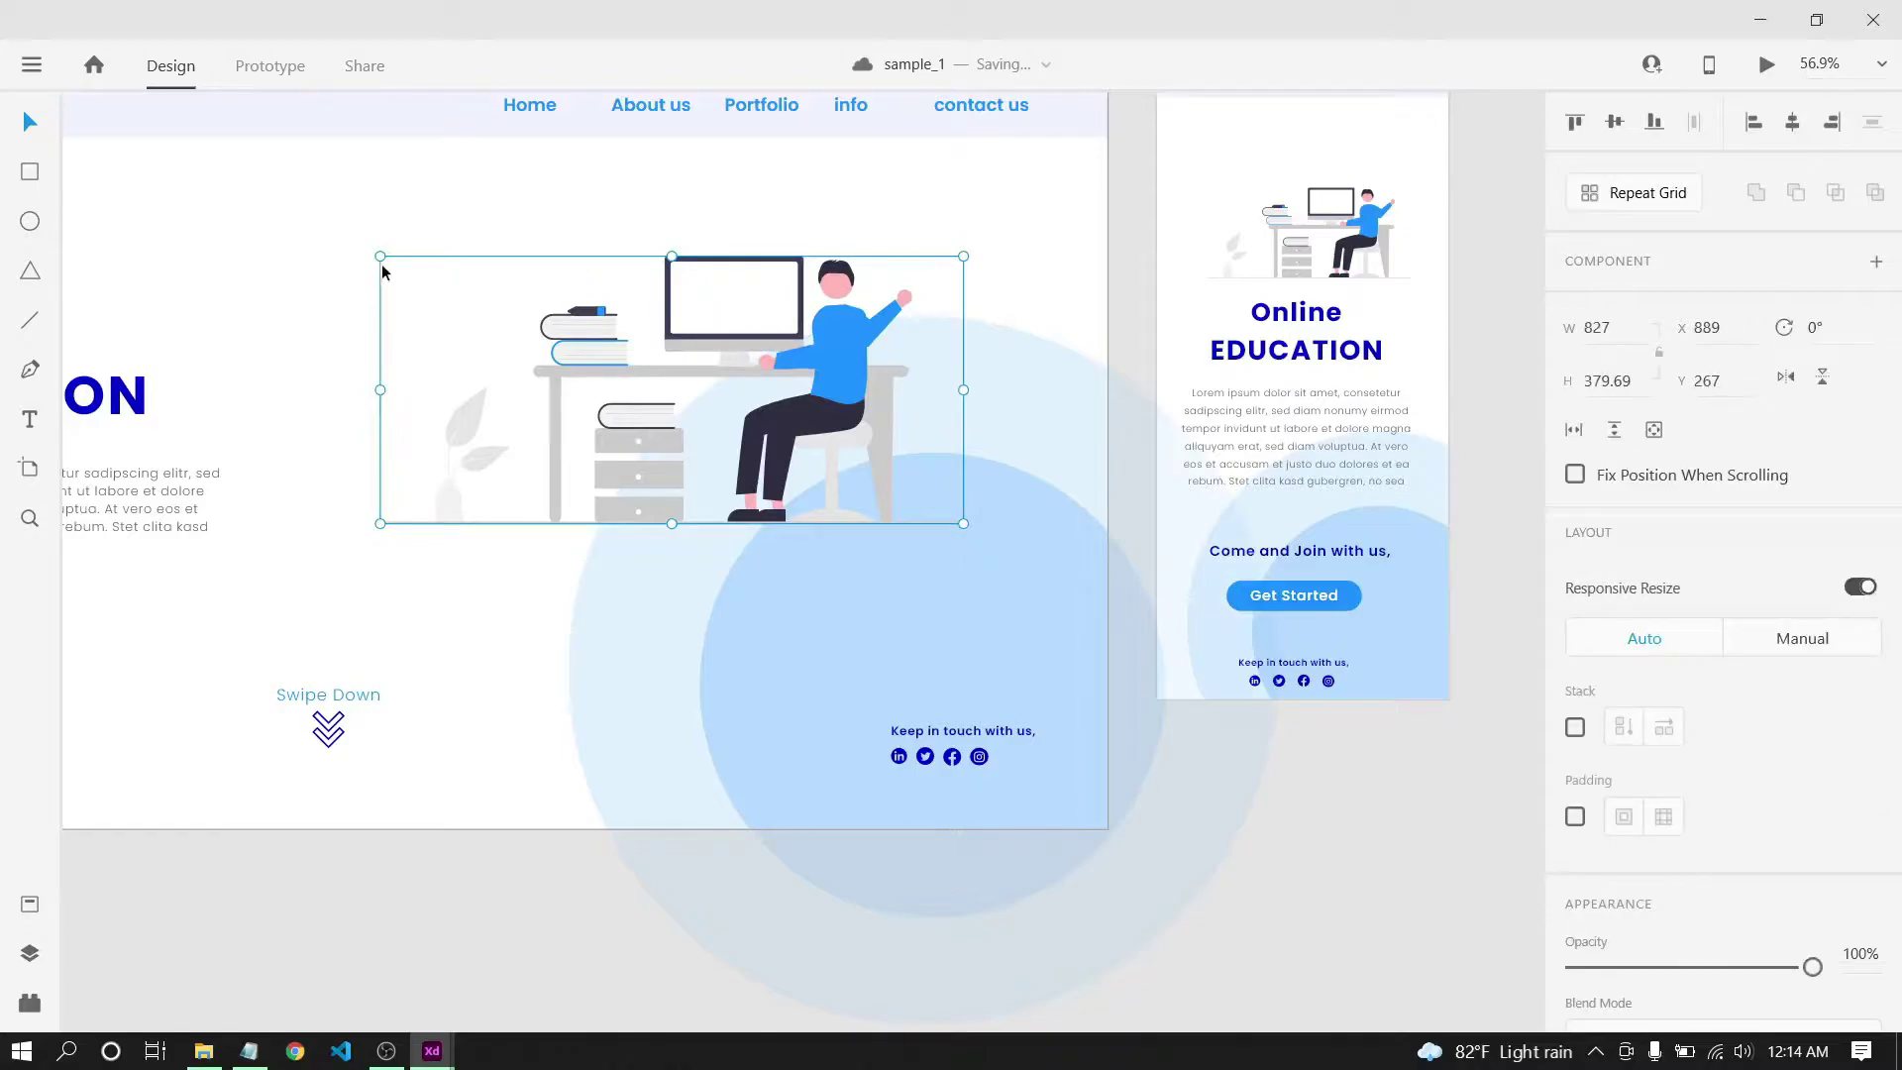
left_click_drag(381, 256, 735, 287)
left_click(404, 217)
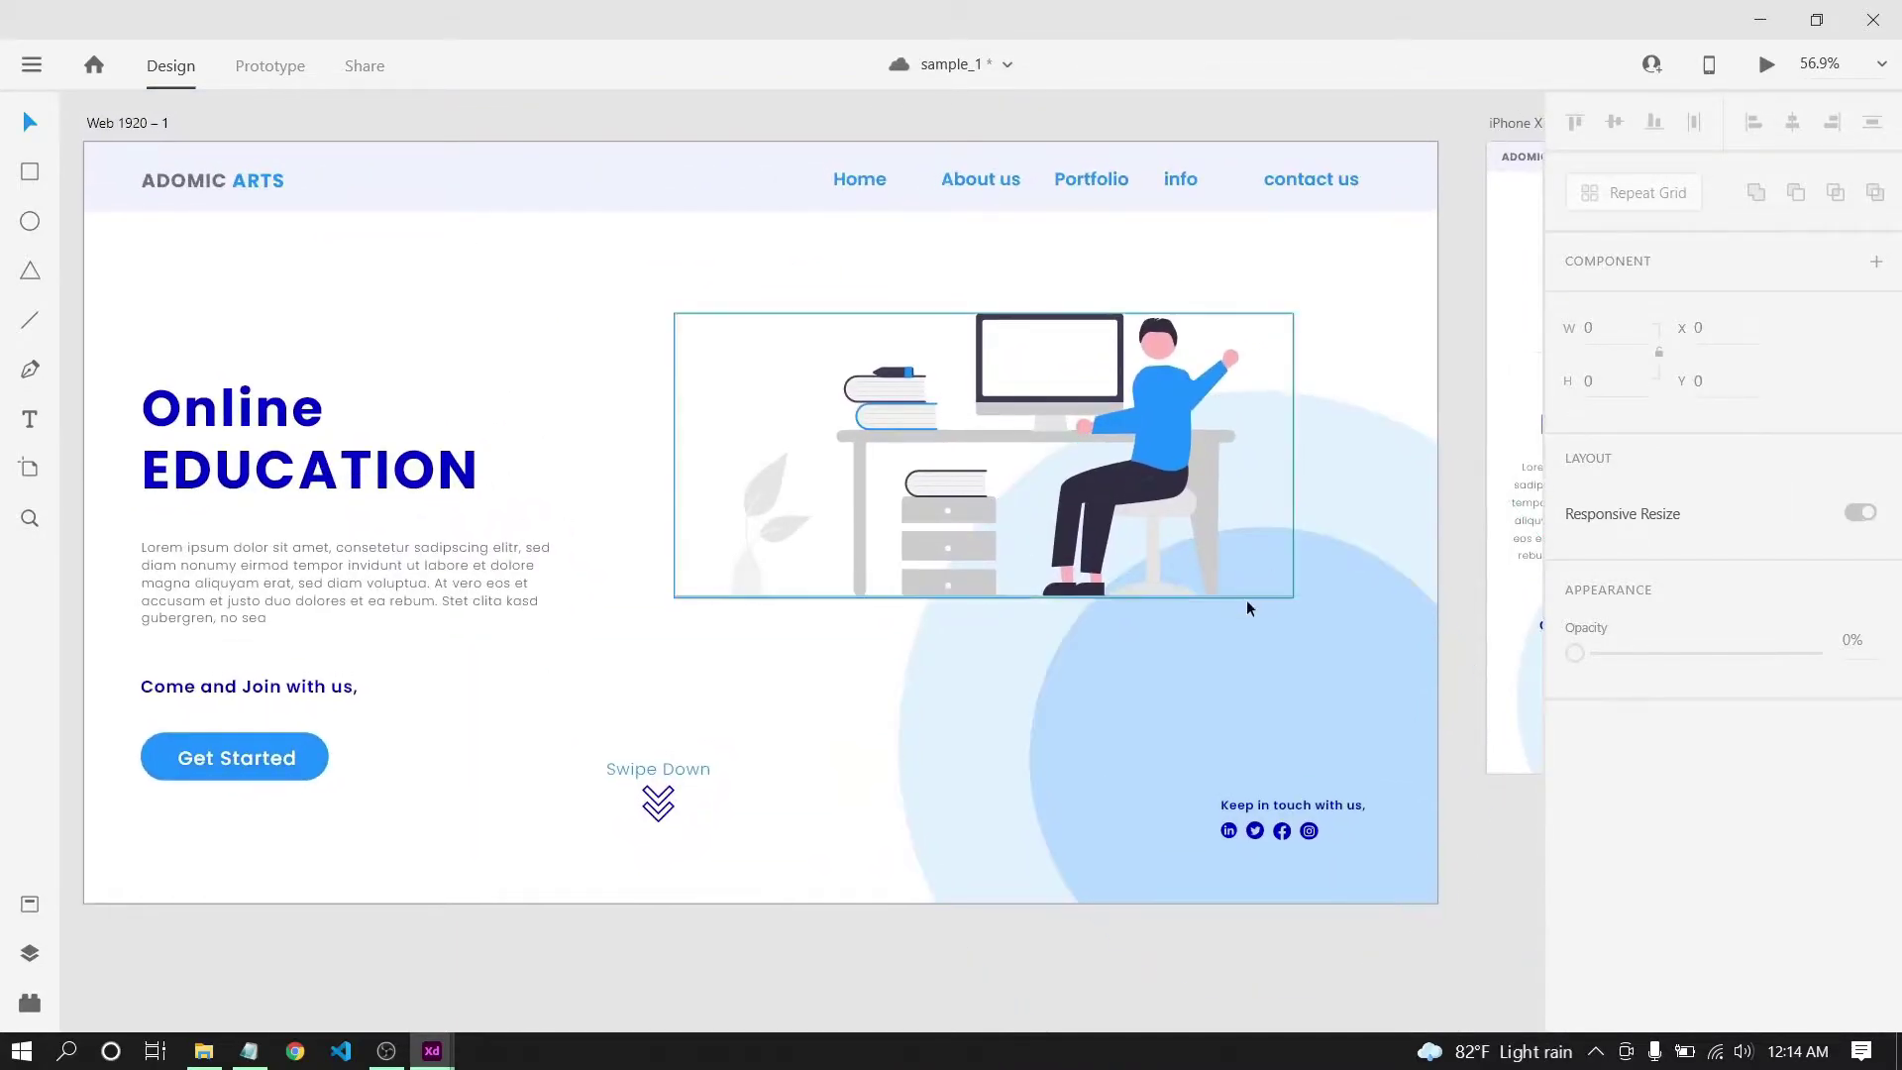
Switch to the Untitled-1 document and open a maximized Google Chrome window.
mouse_move(436, 1058)
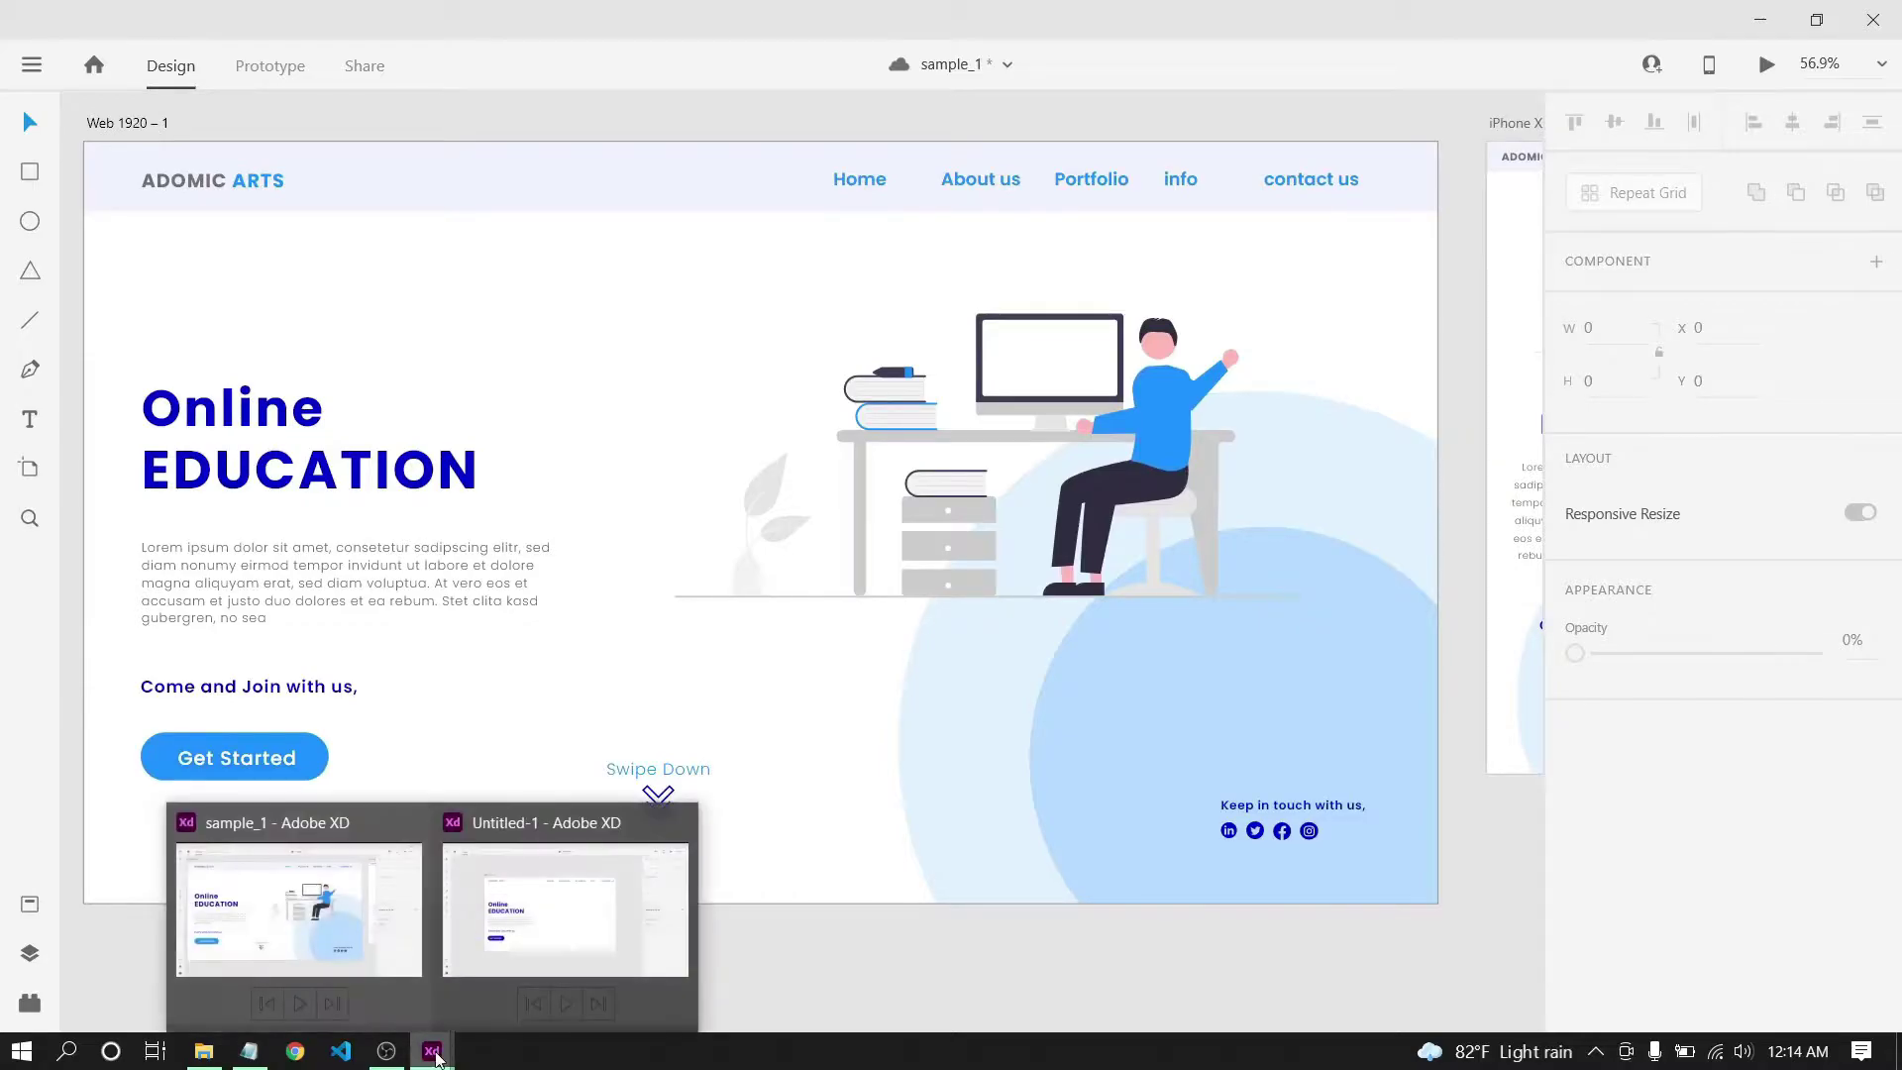
left_click(525, 940)
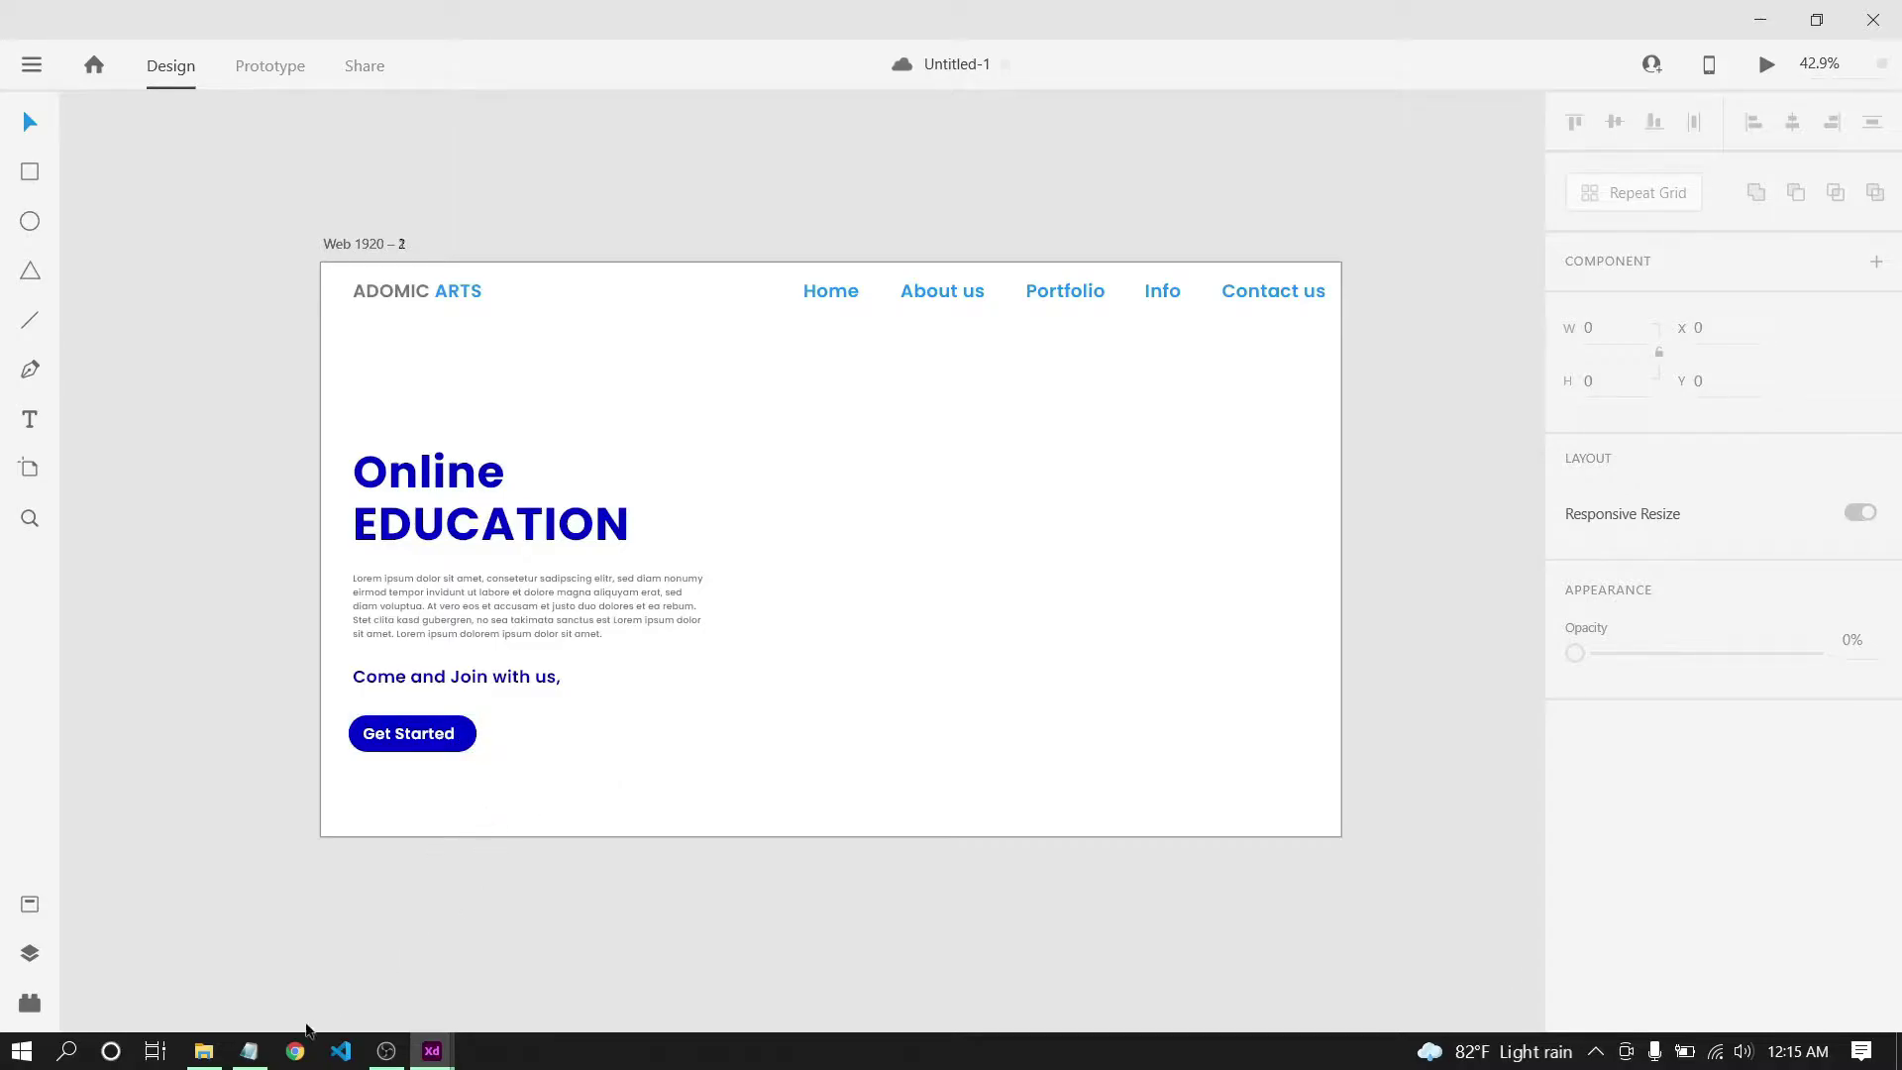
left_click(295, 1052)
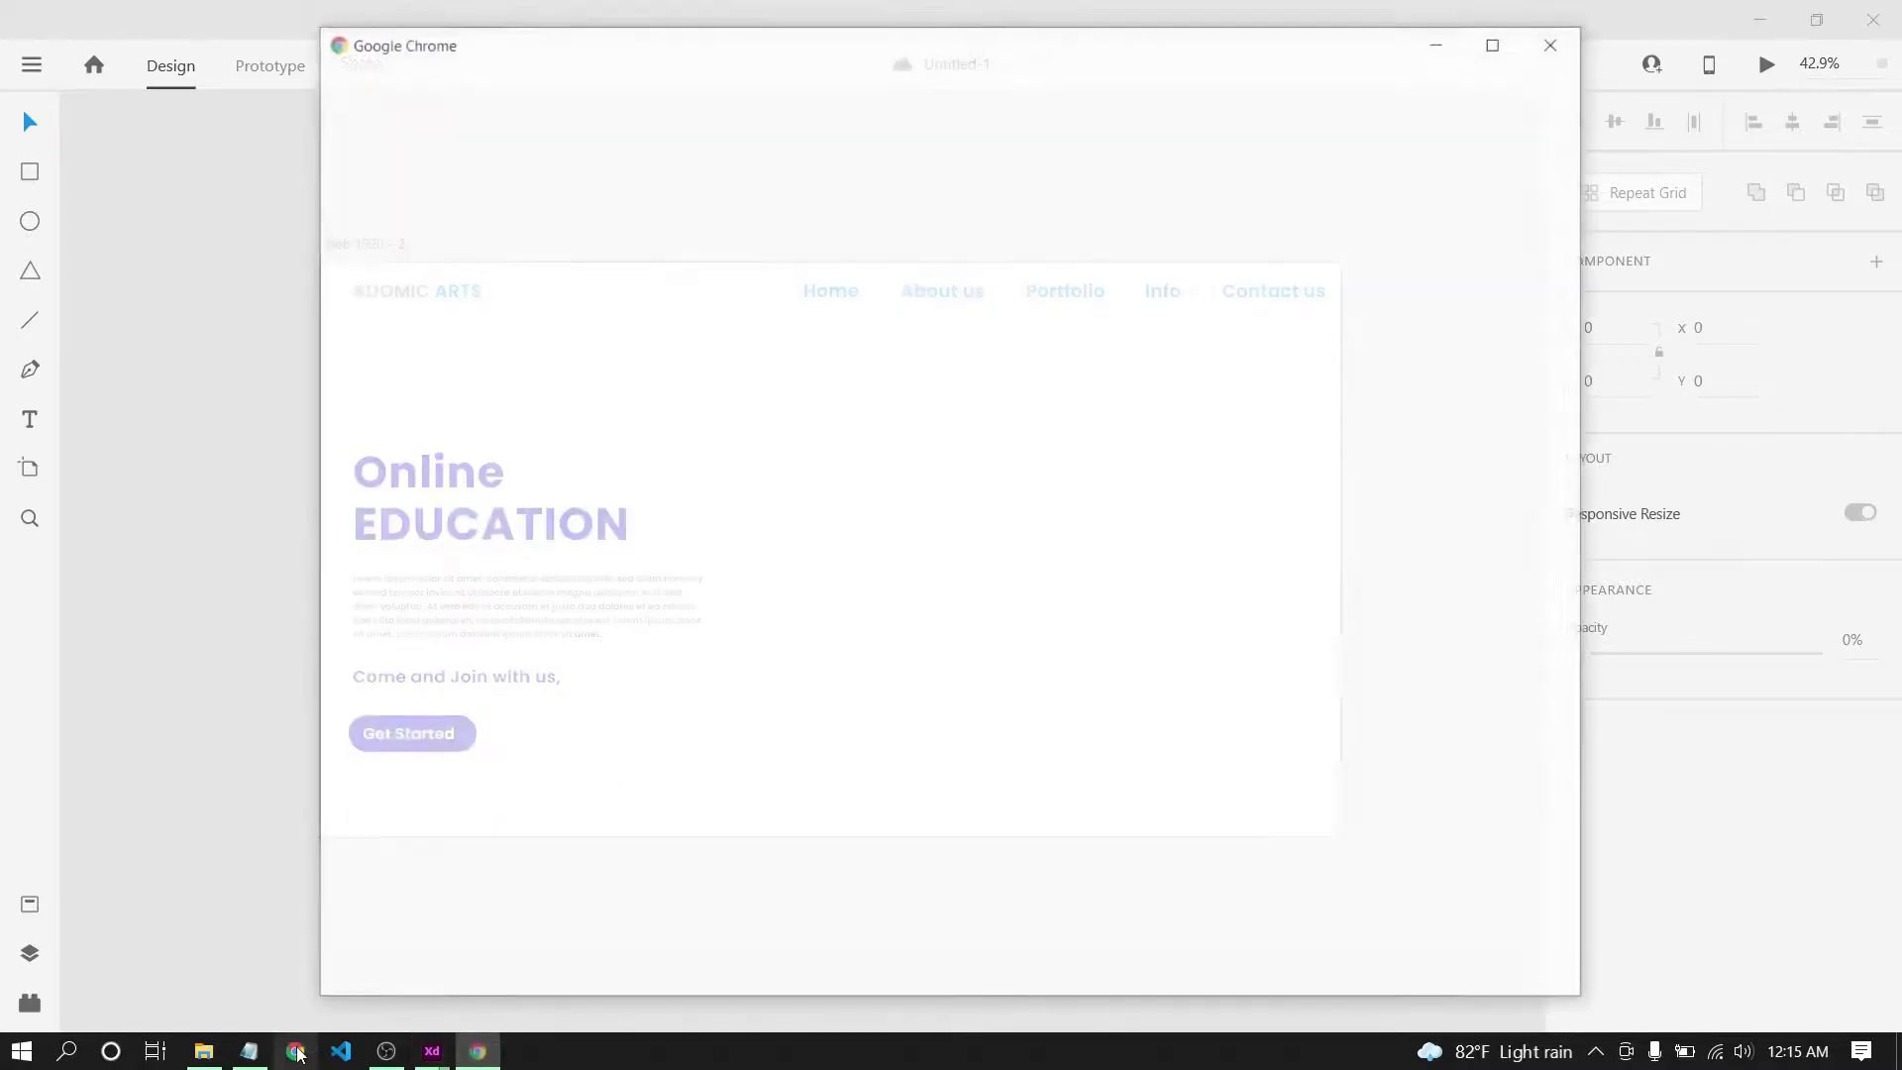
left_click(1489, 47)
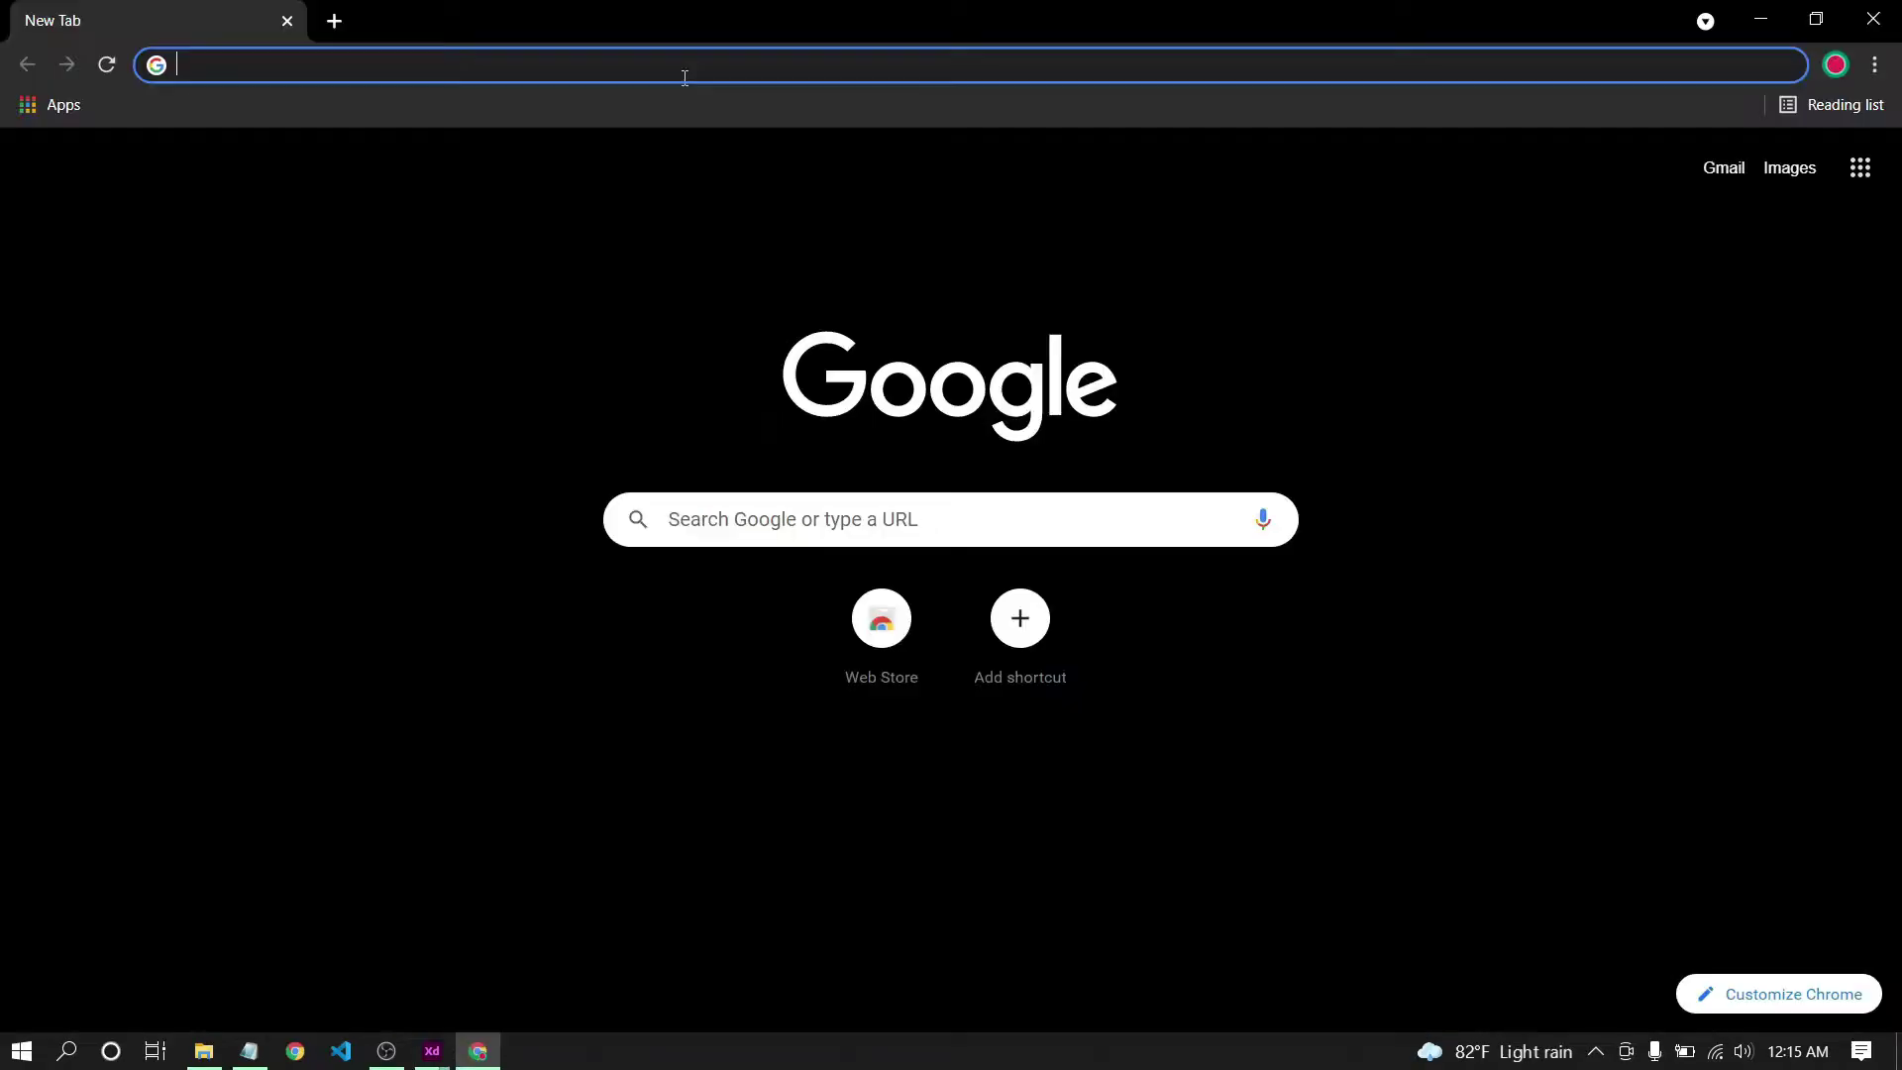
Find the unDraw website with a Google search for "undraw" and open its illustrations gallery.
type("undr")
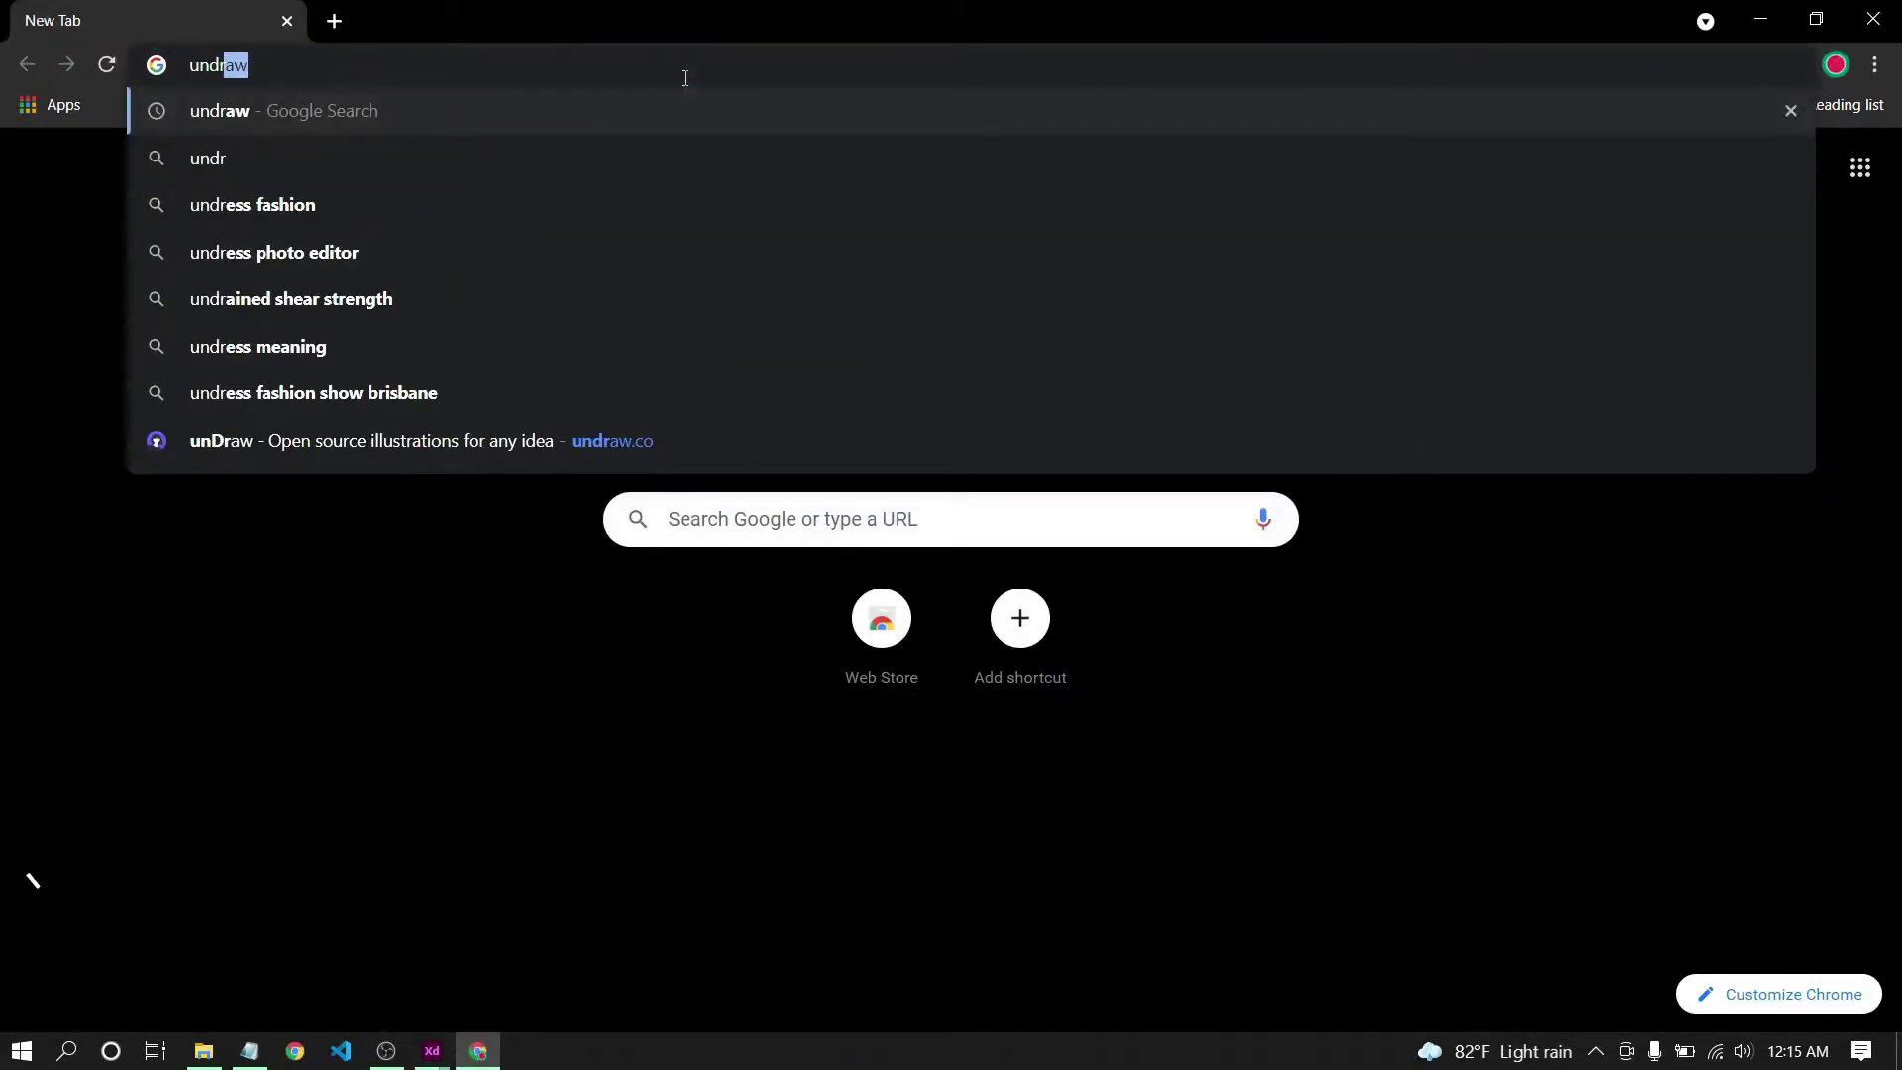
key("Return")
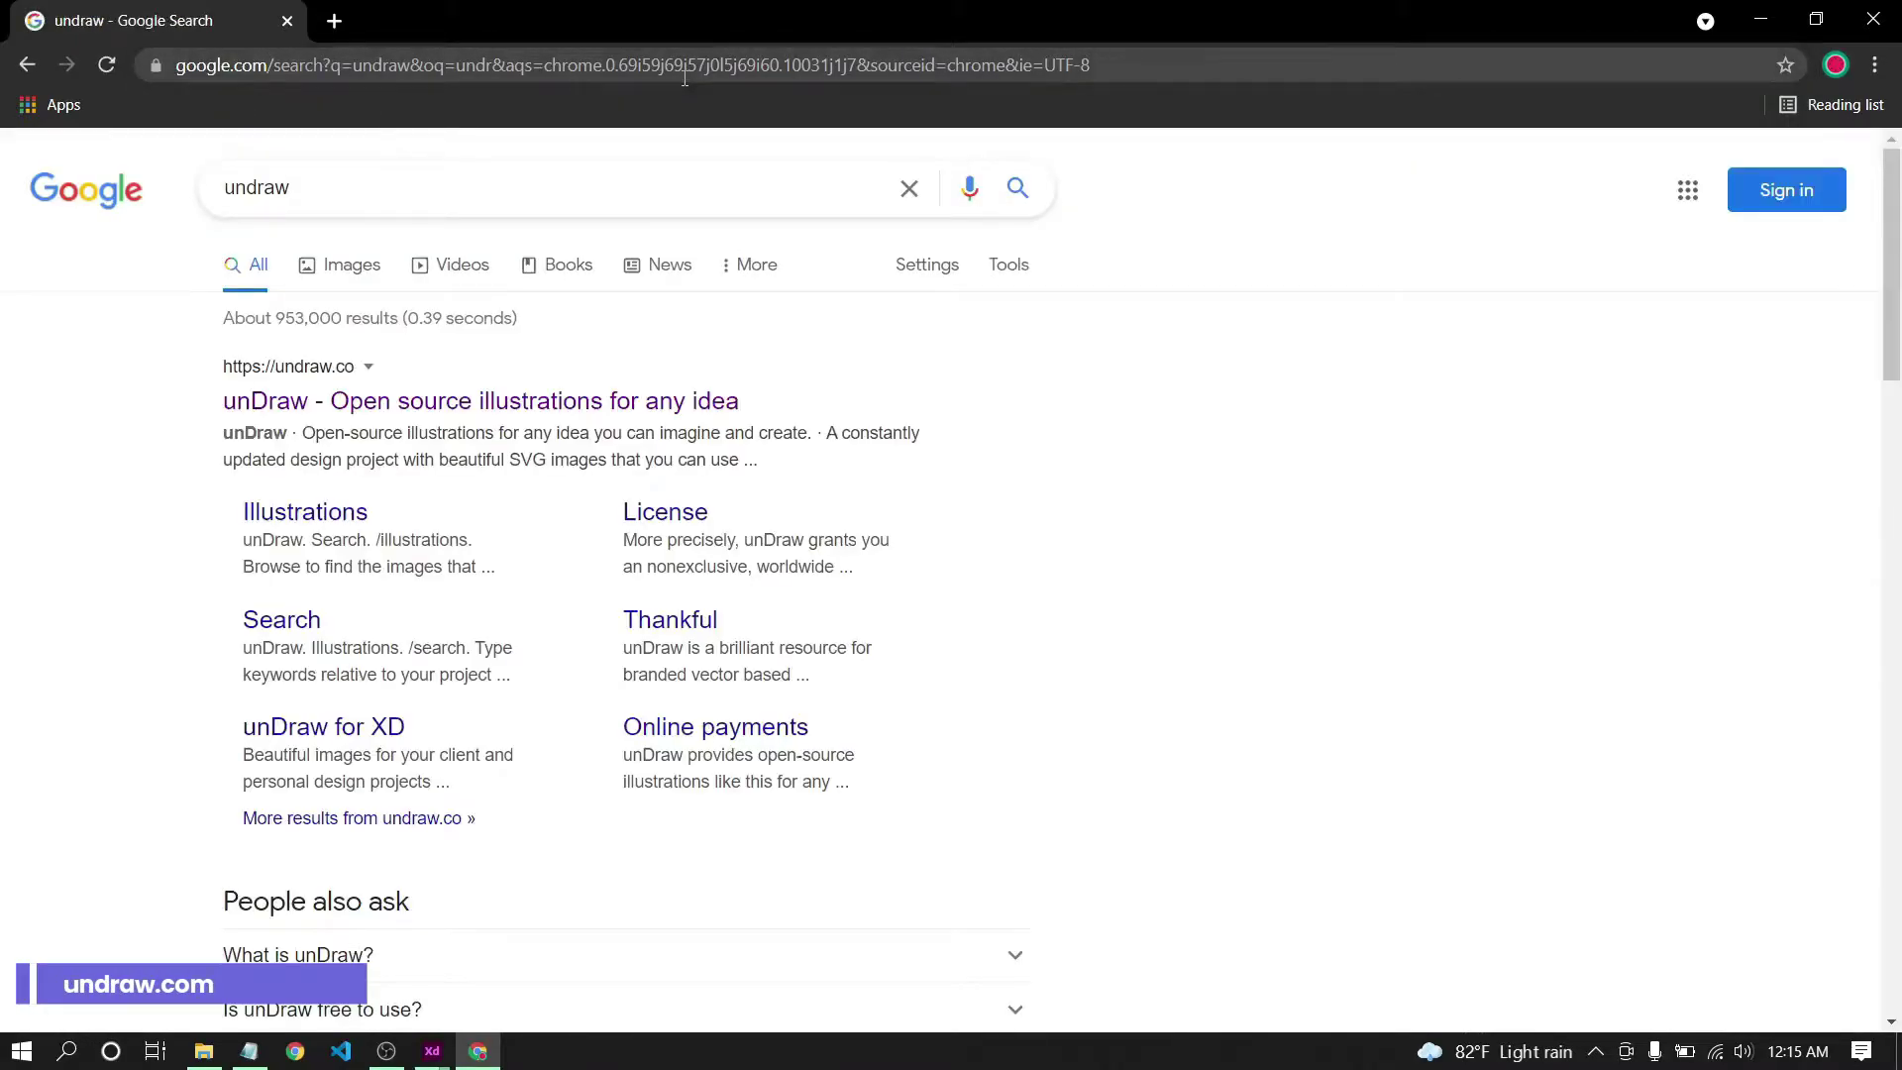
left_click(620, 400)
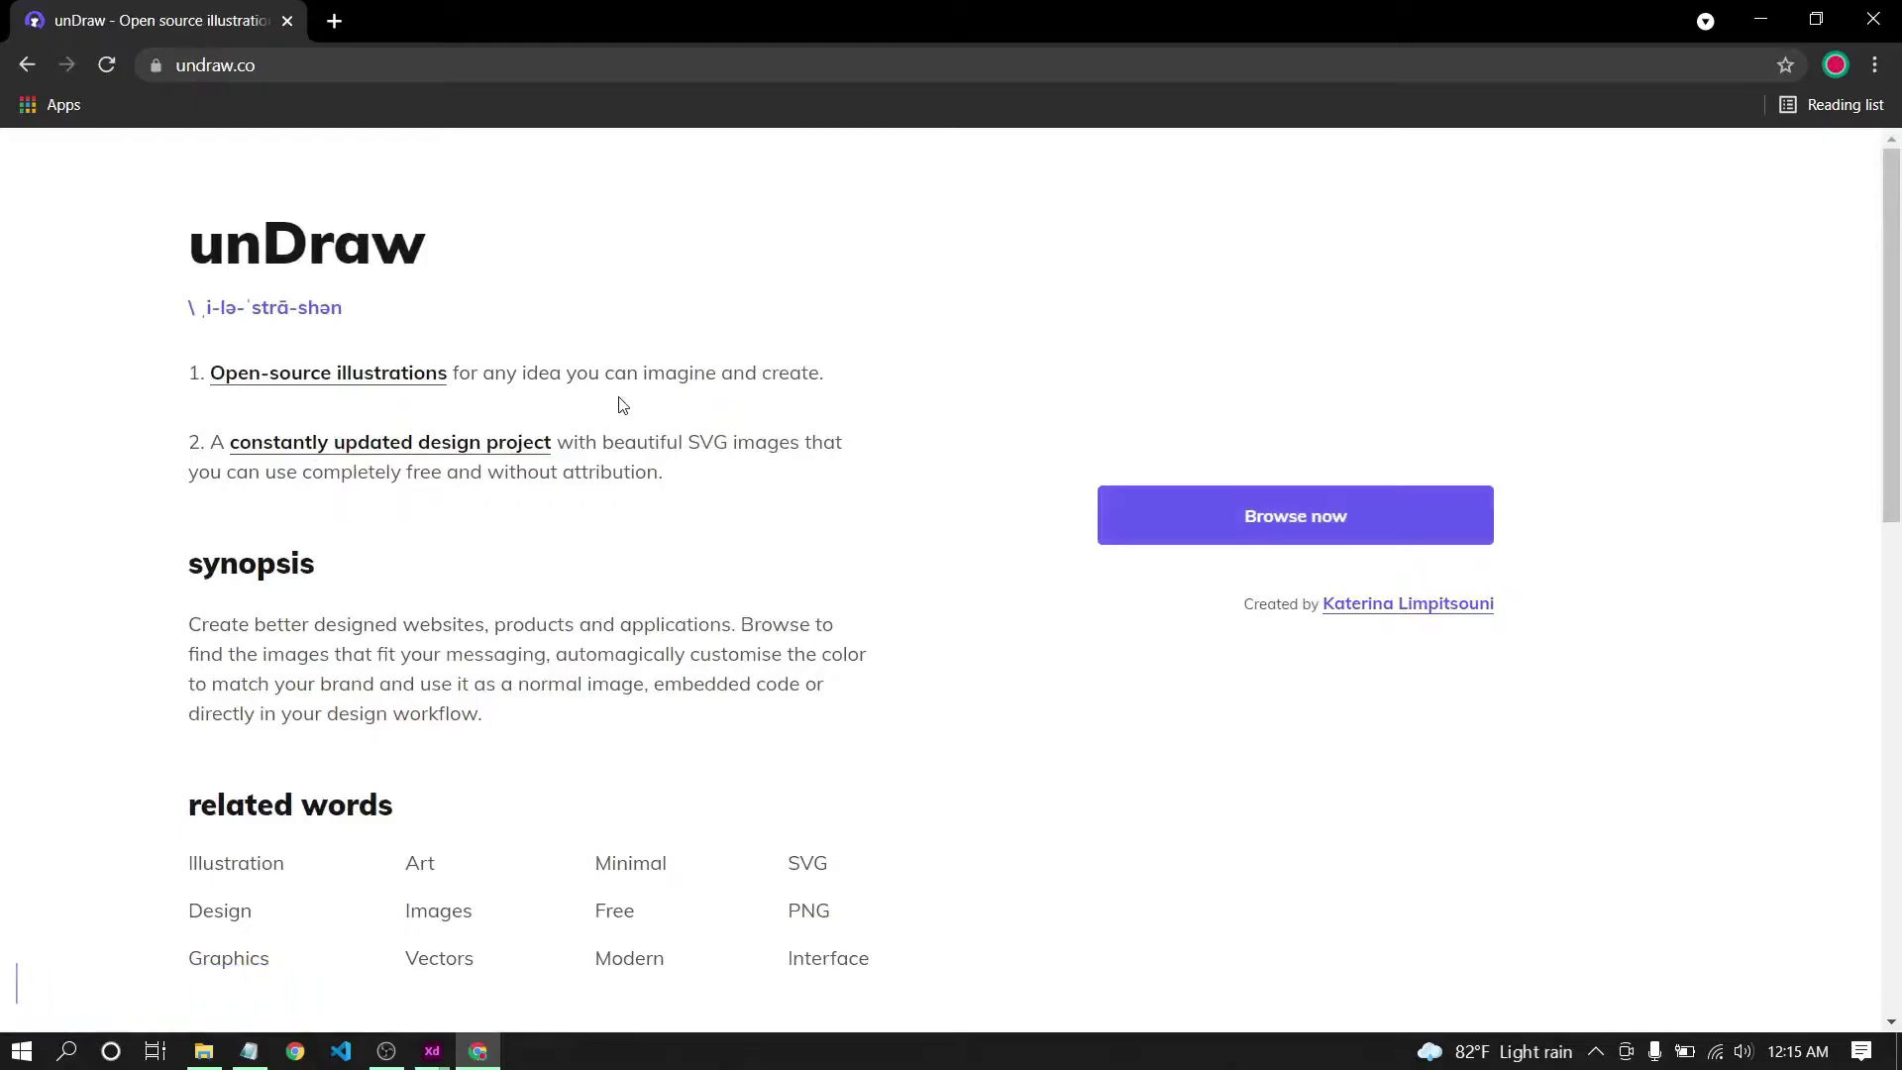
scroll(622, 404, "down", 1)
scroll(622, 405, "down", 4)
scroll(622, 404, "up", 5)
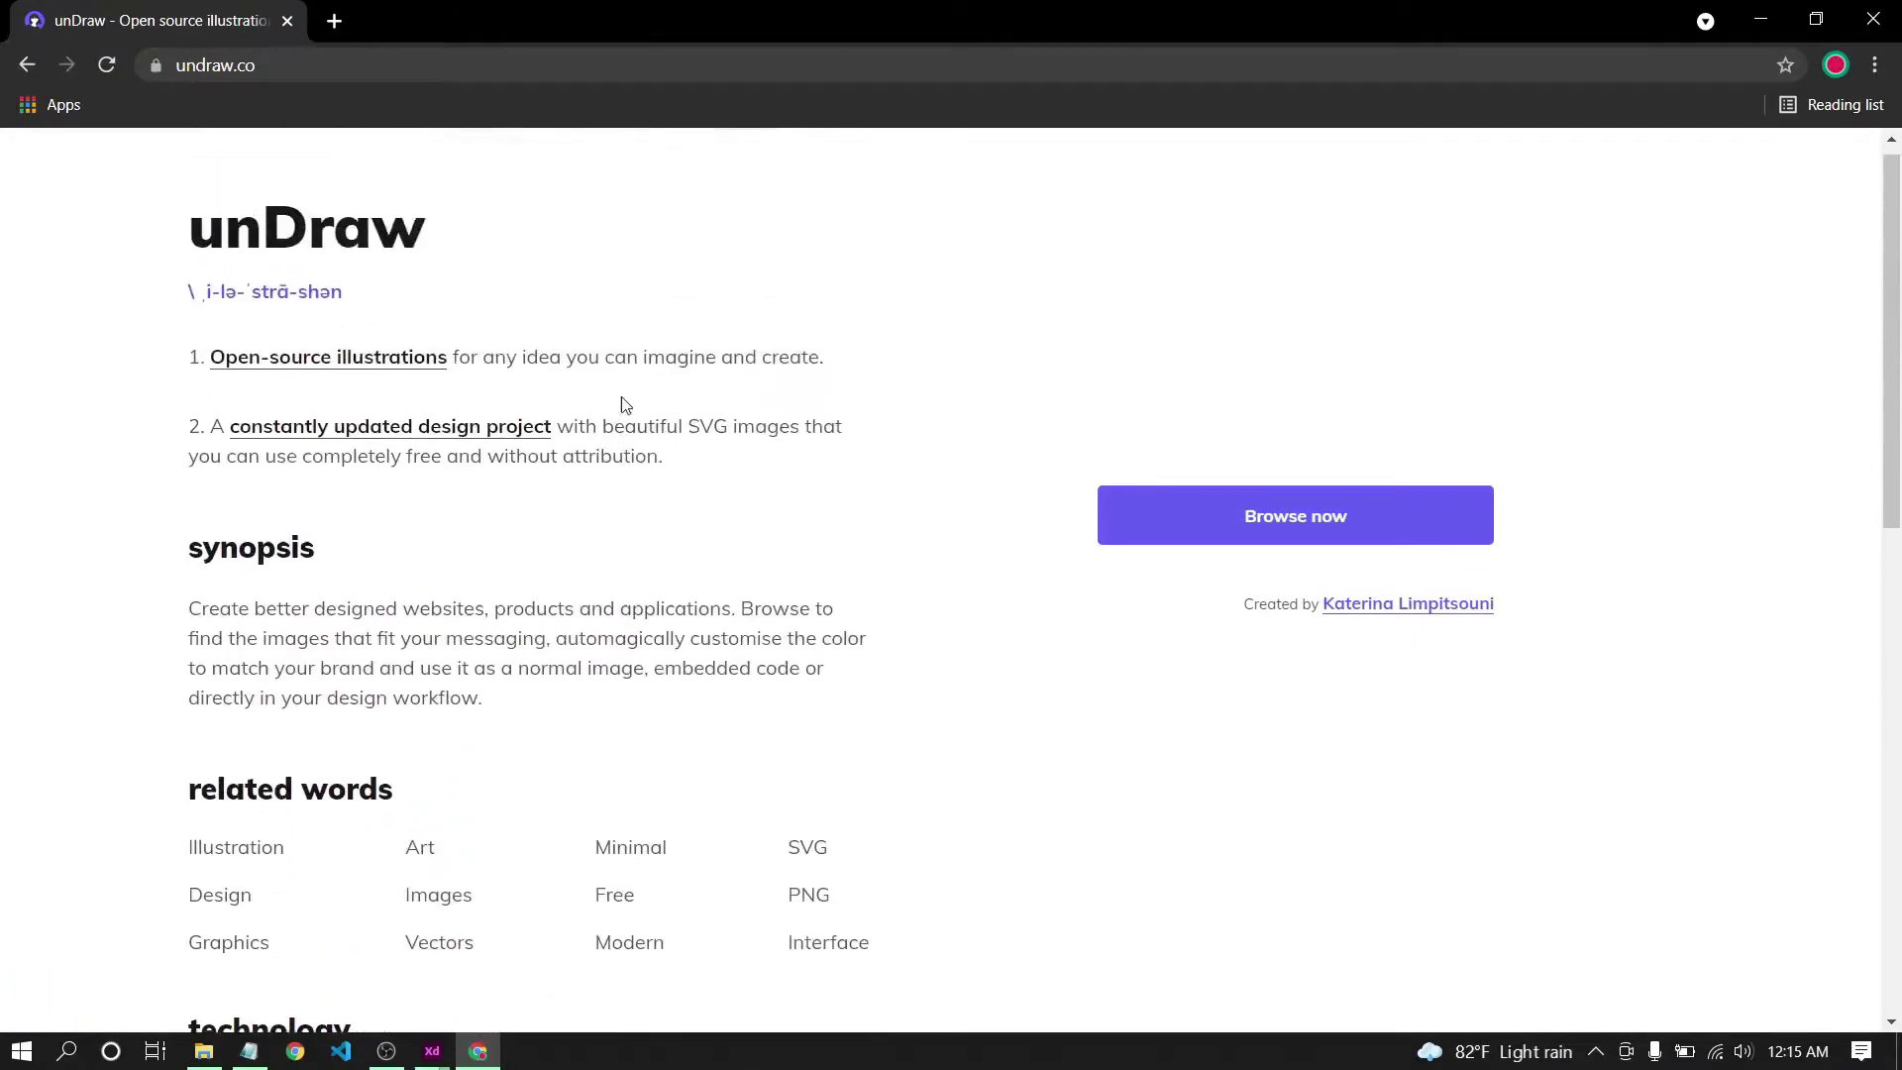
left_click(1100, 525)
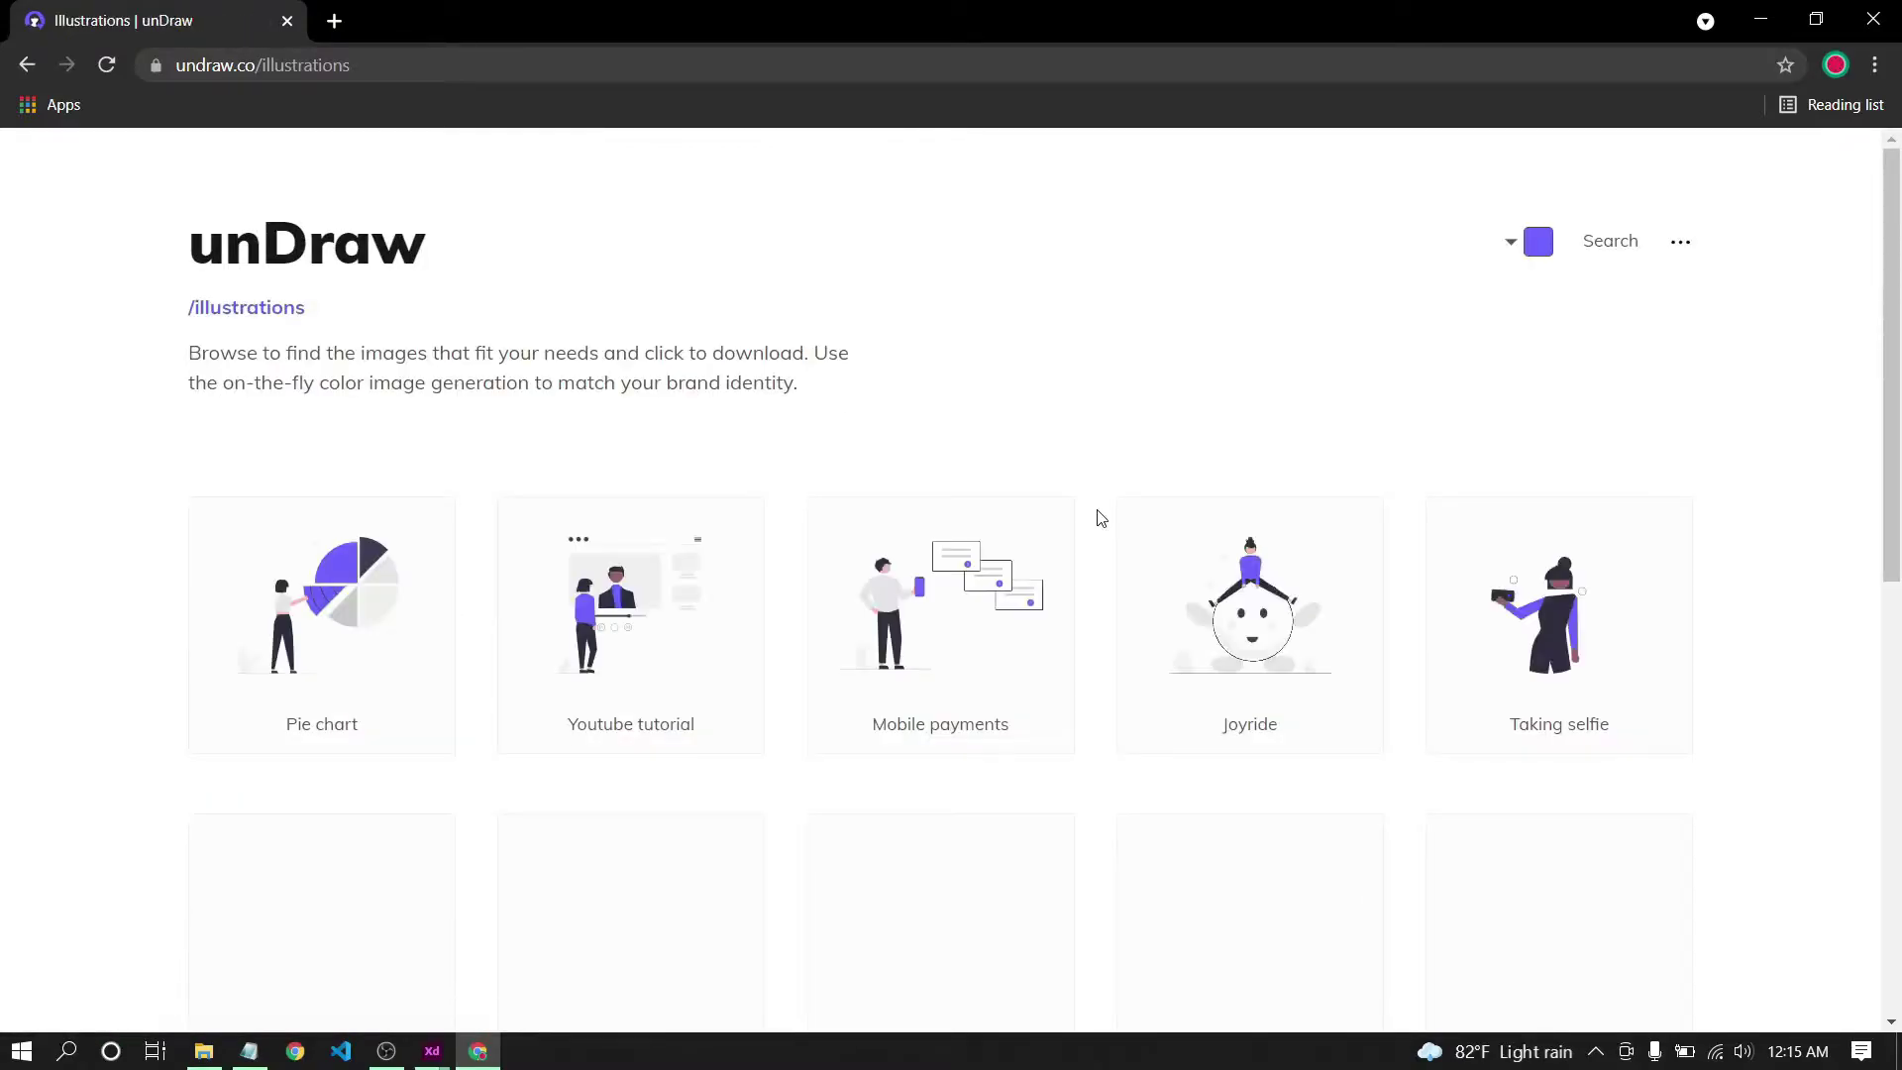
Look over the unDraw illustrations gallery and open its color picker.
scroll(1101, 518, "down", 2)
scroll(1099, 518, "down", 6)
scroll(1099, 517, "up", 3)
scroll(1098, 517, "up", 4)
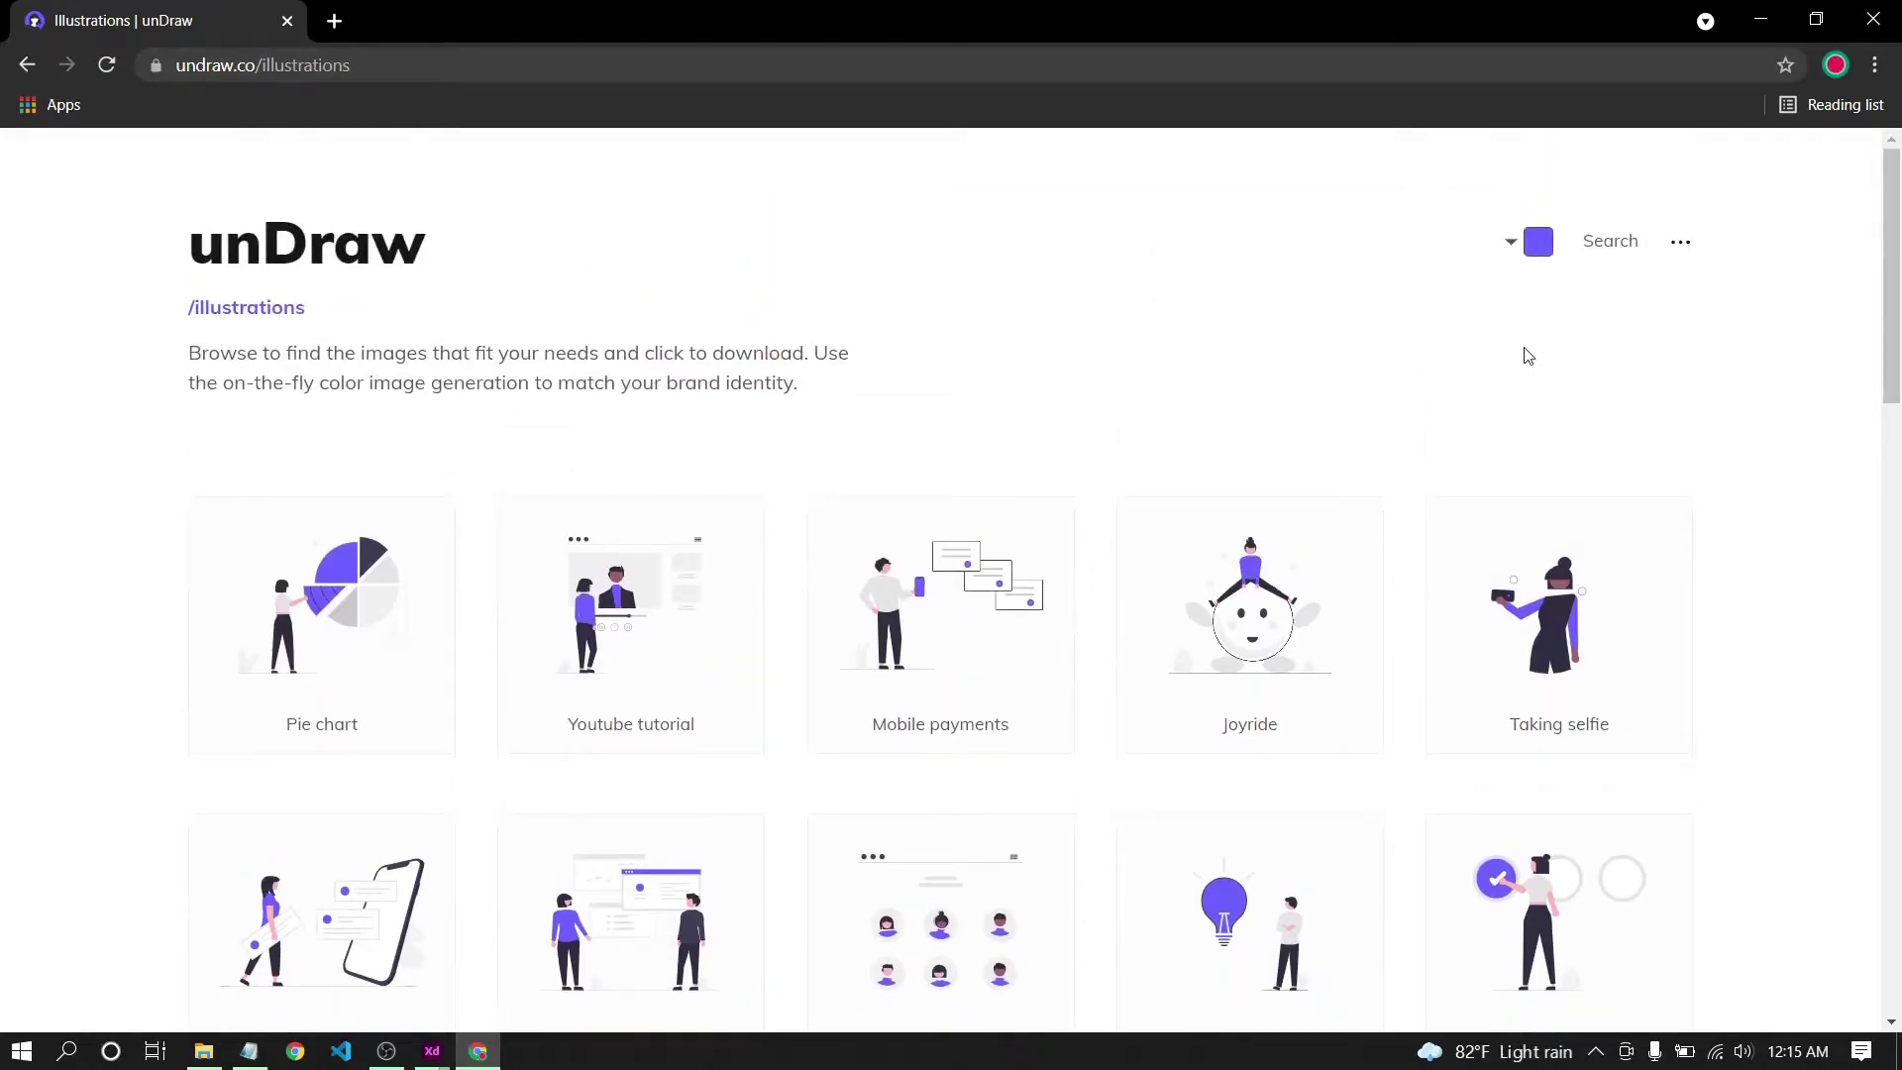
left_click(1530, 250)
left_click(1531, 250)
left_click(1531, 250)
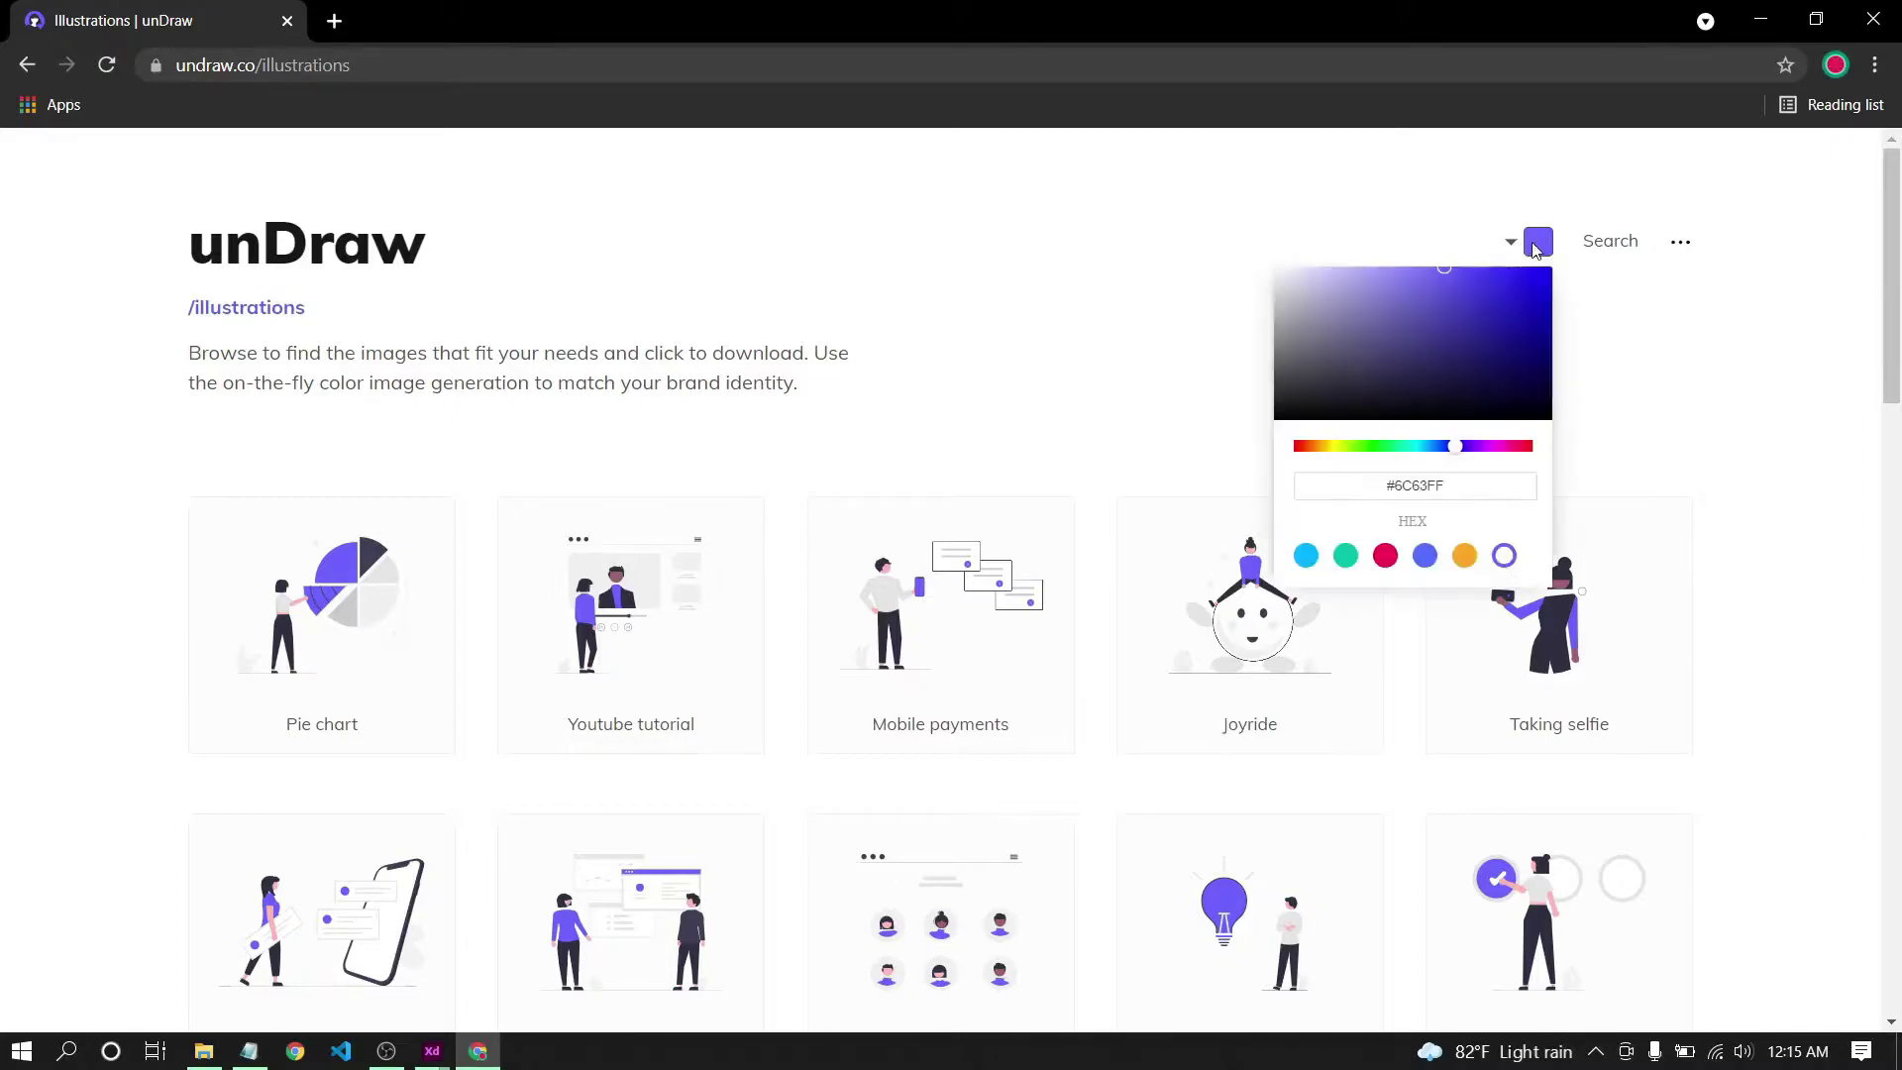
Try the hues #9863FF and #63FFD8 as the accent color of the illustrations.
mouse_move(1466, 448)
left_mouse_down()
mouse_move(1347, 451)
mouse_move(1470, 449)
left_mouse_up()
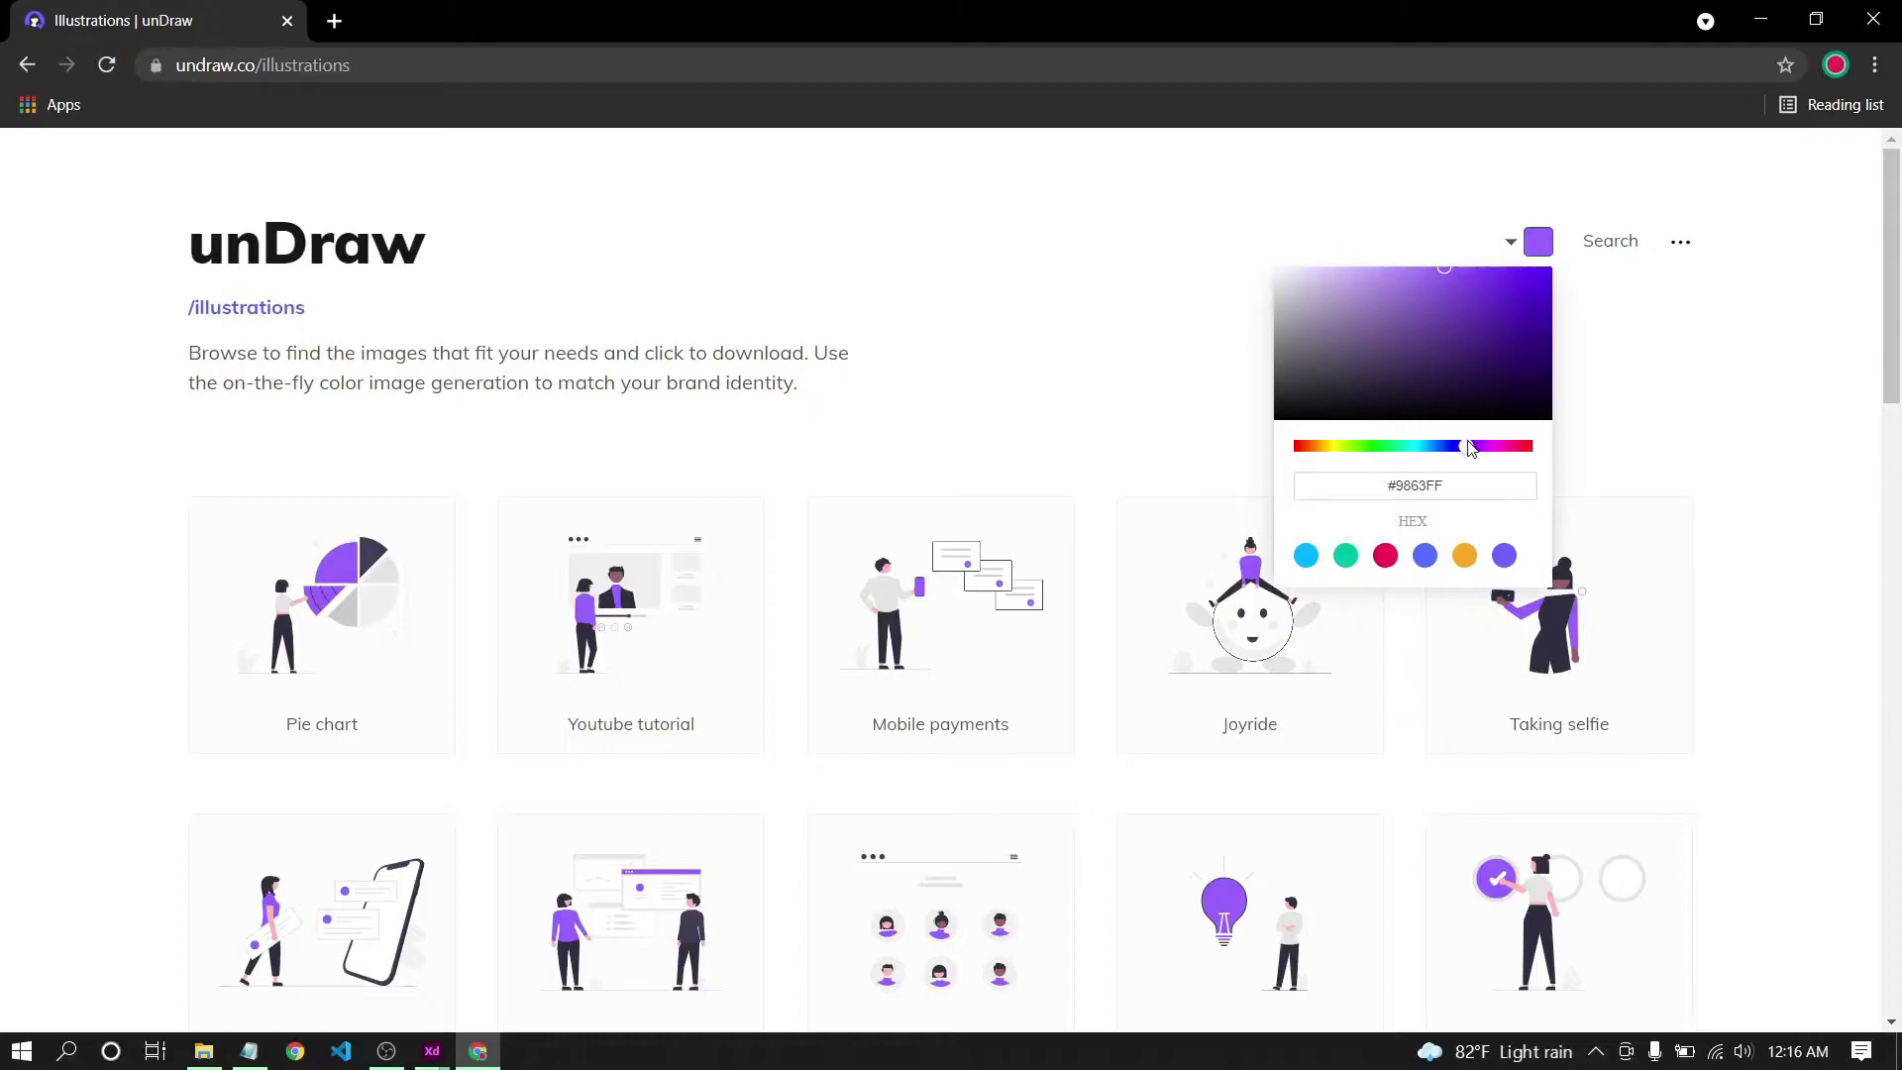
left_click_drag(1471, 449, 1408, 453)
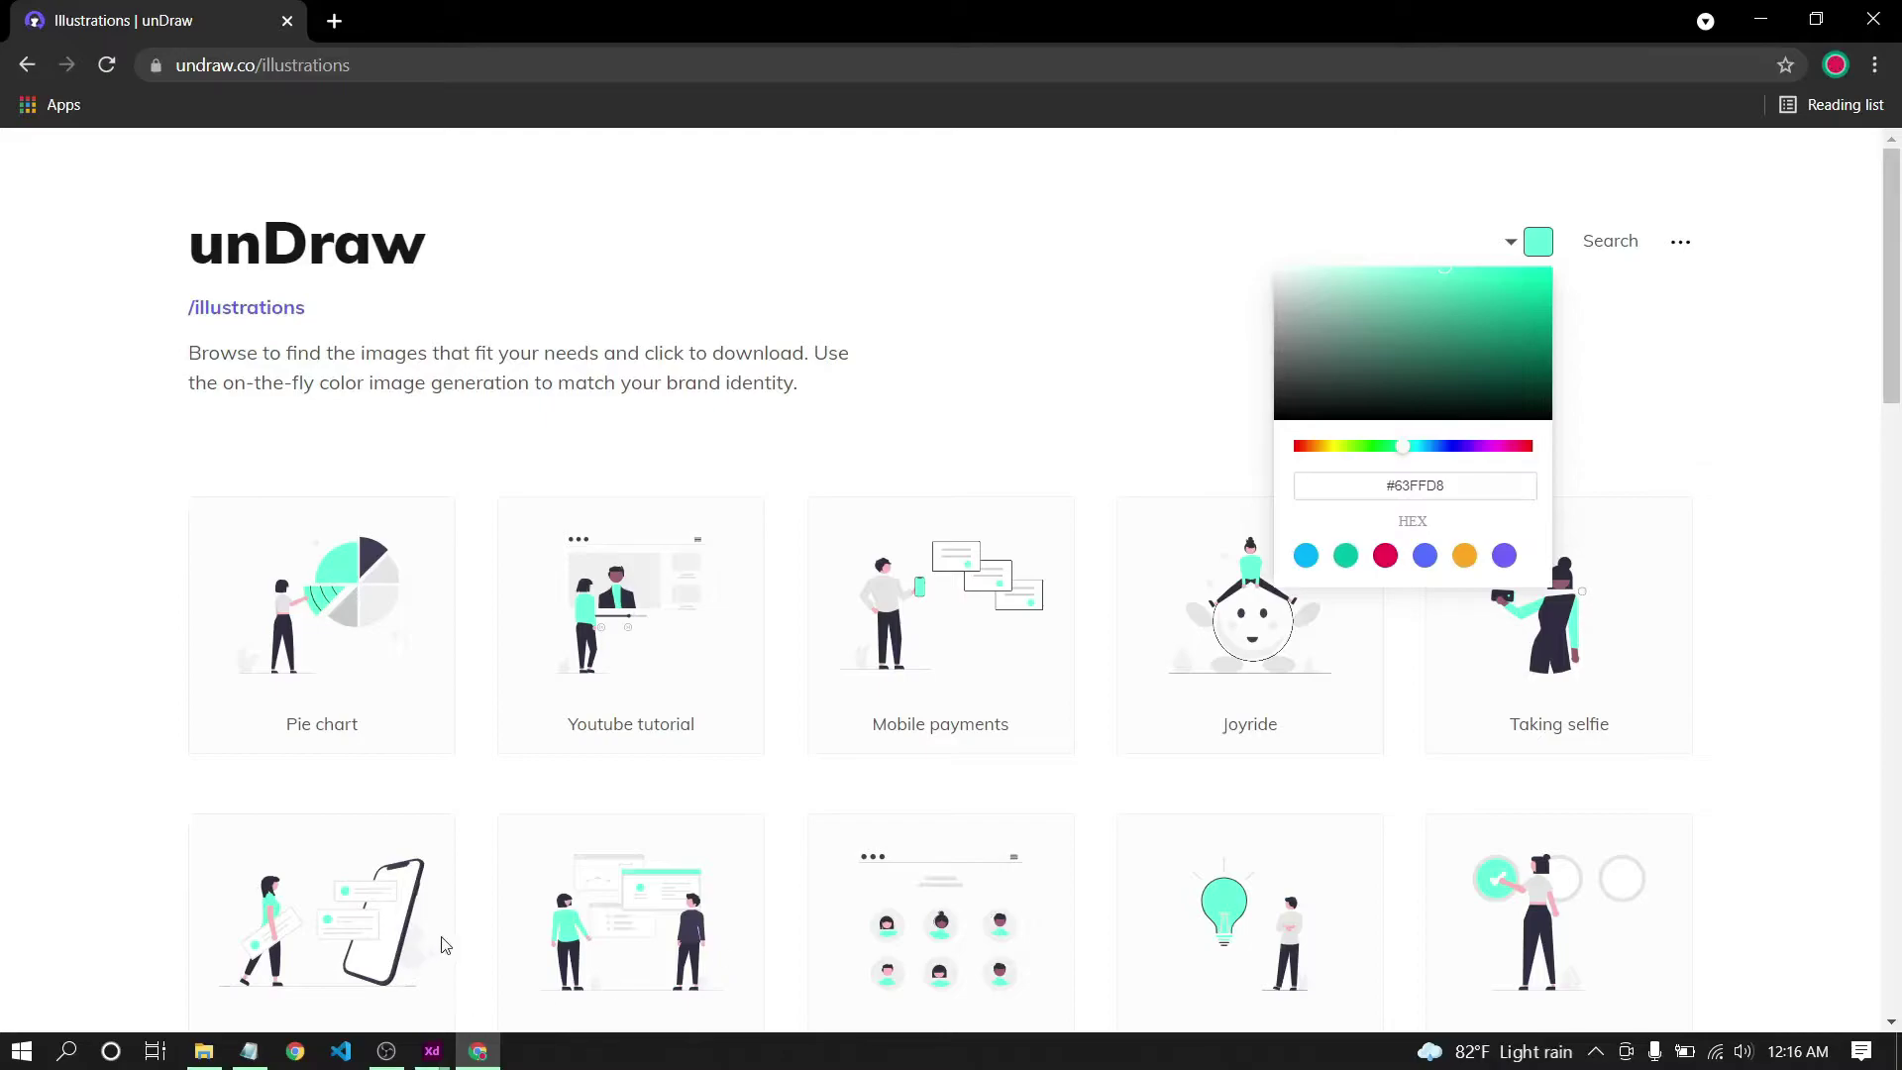
Copy the color code #1E90FF from the Notepad file and minimize Notepad.
left_click(249, 1051)
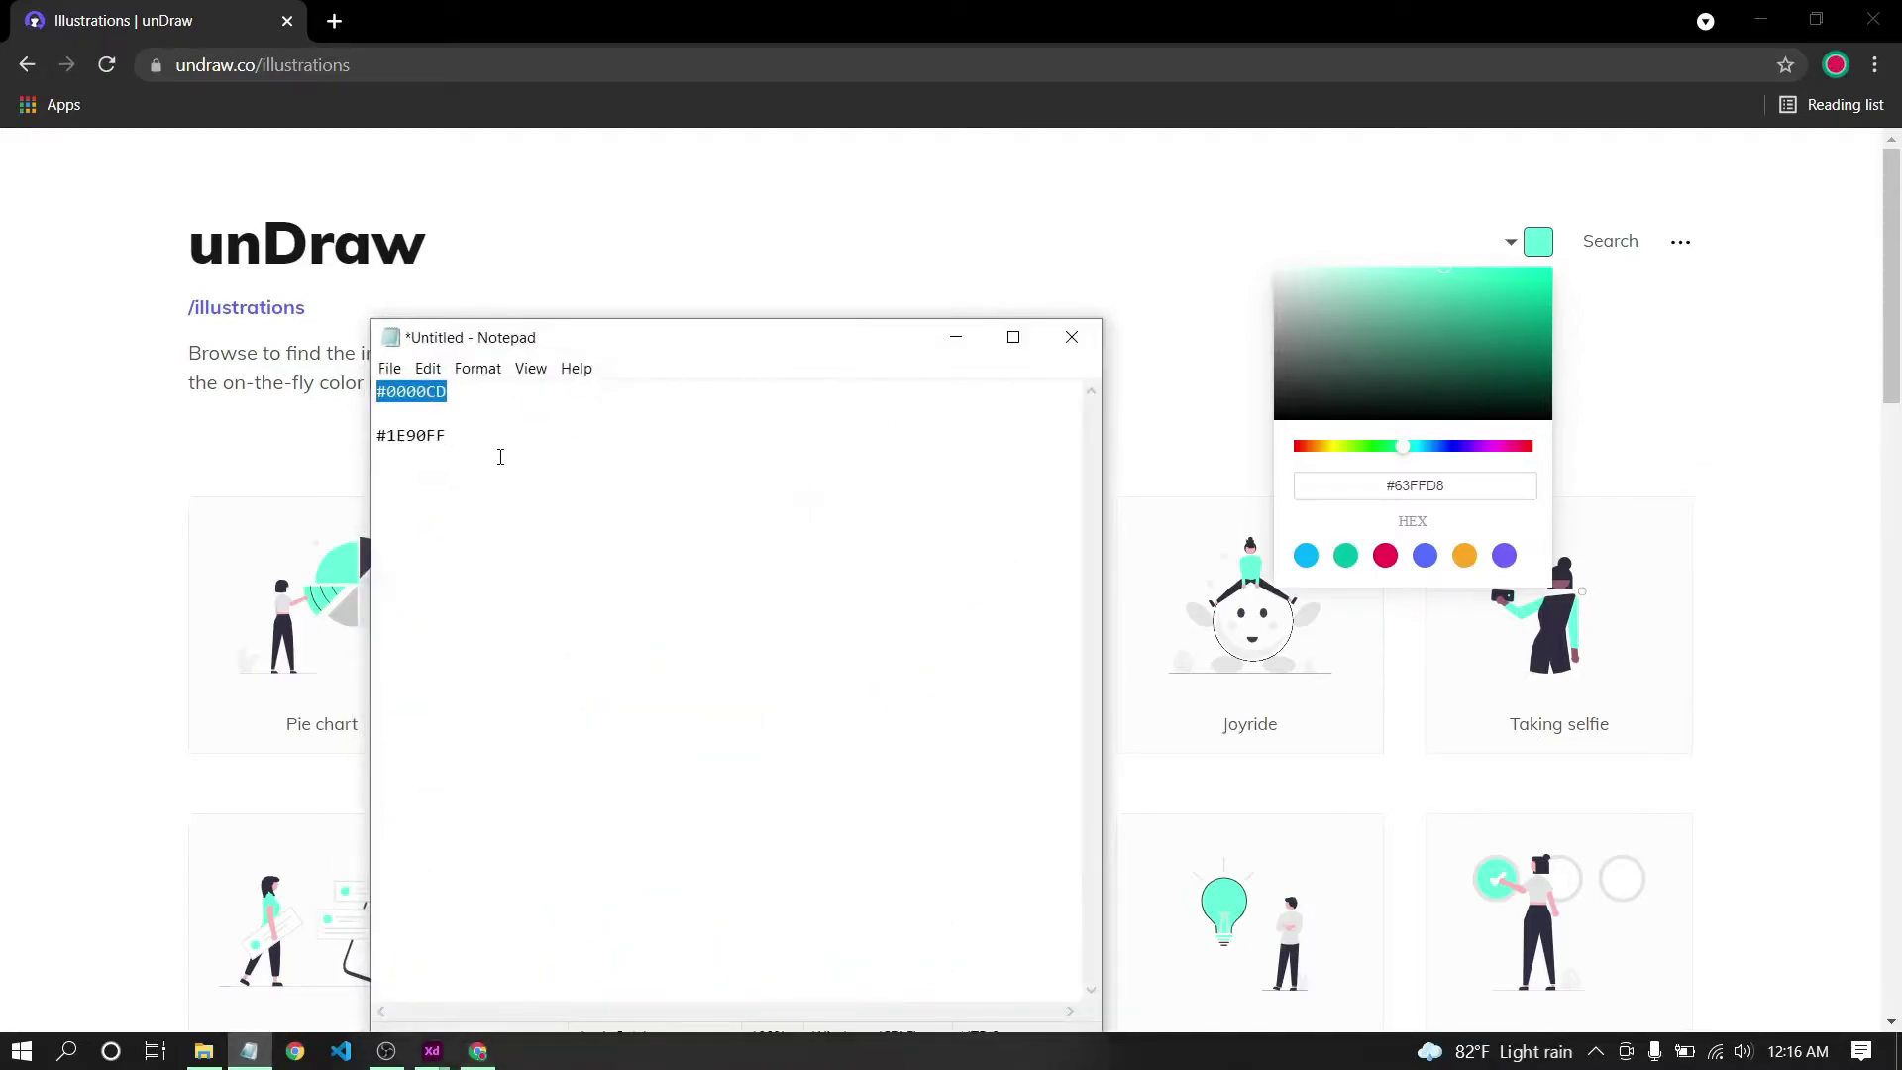
key("Down")
key("Down")
key("shift+Home")
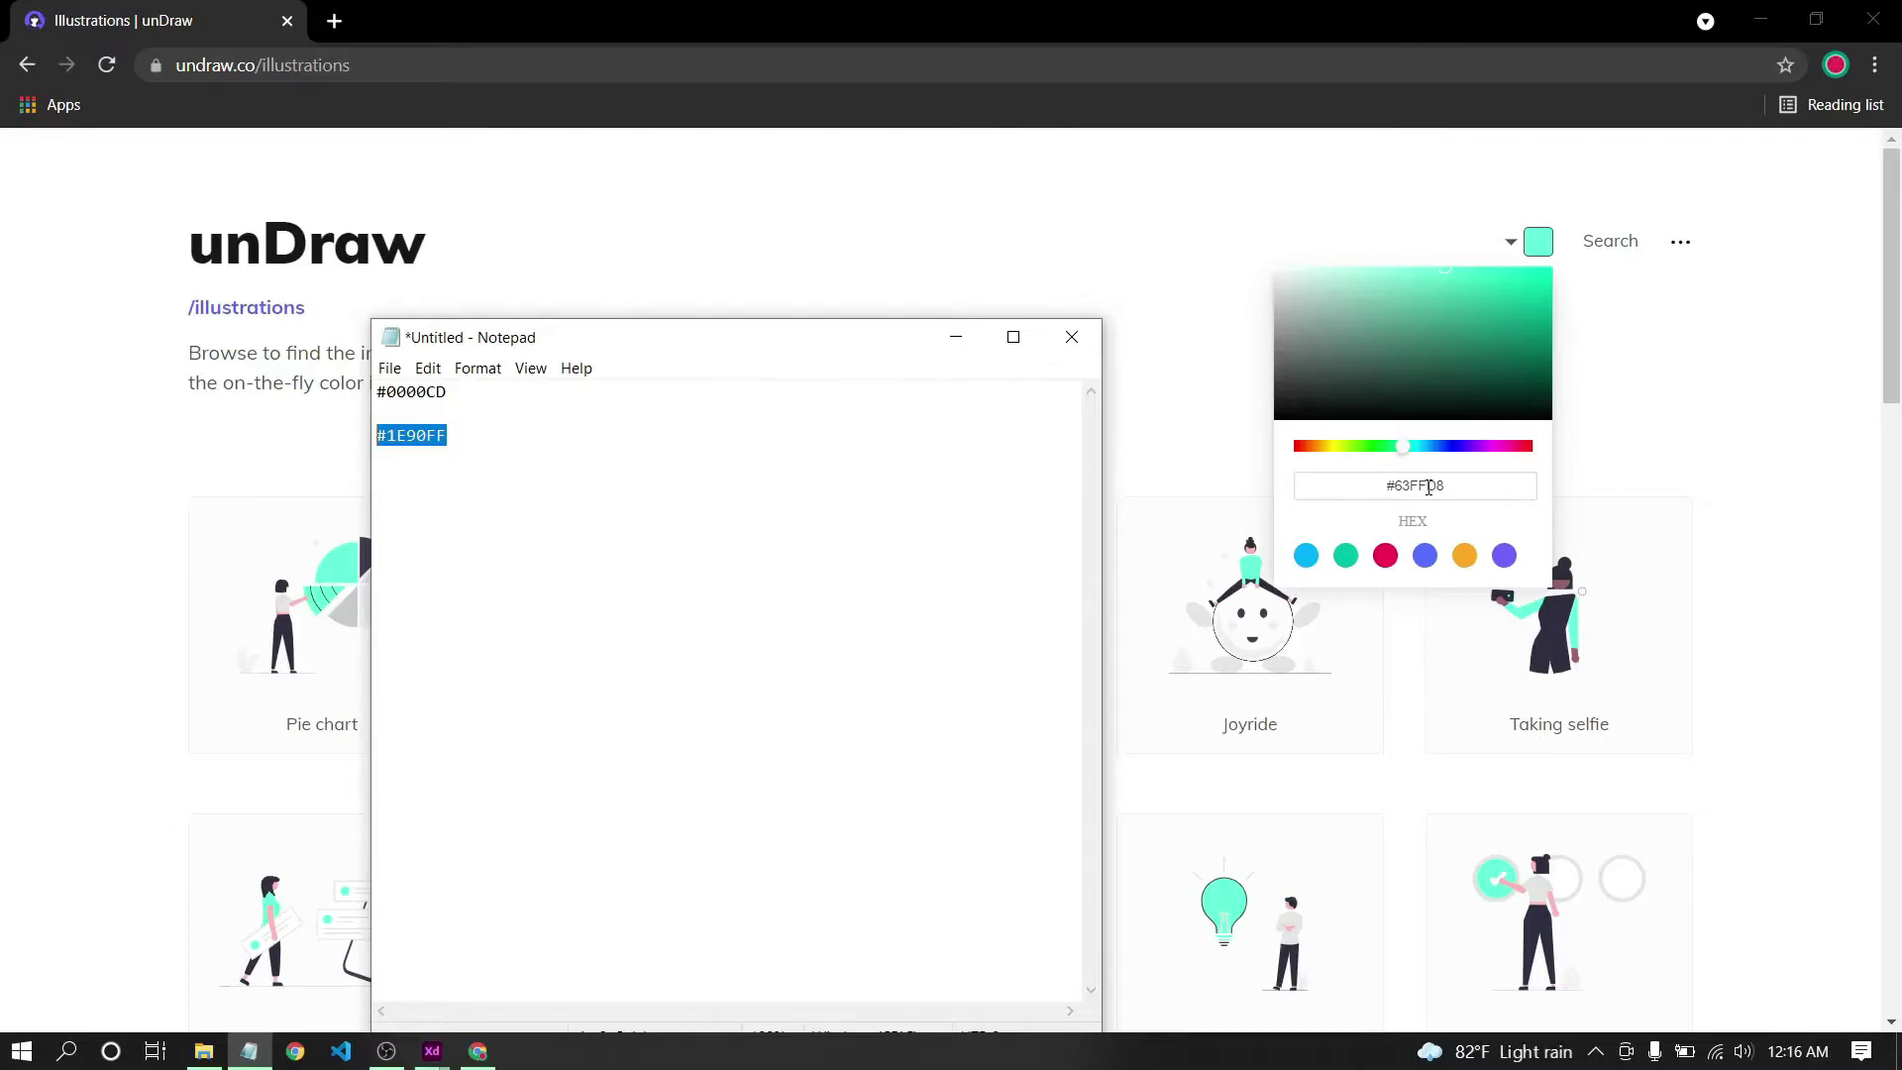
right_click(451, 439)
left_click(500, 508)
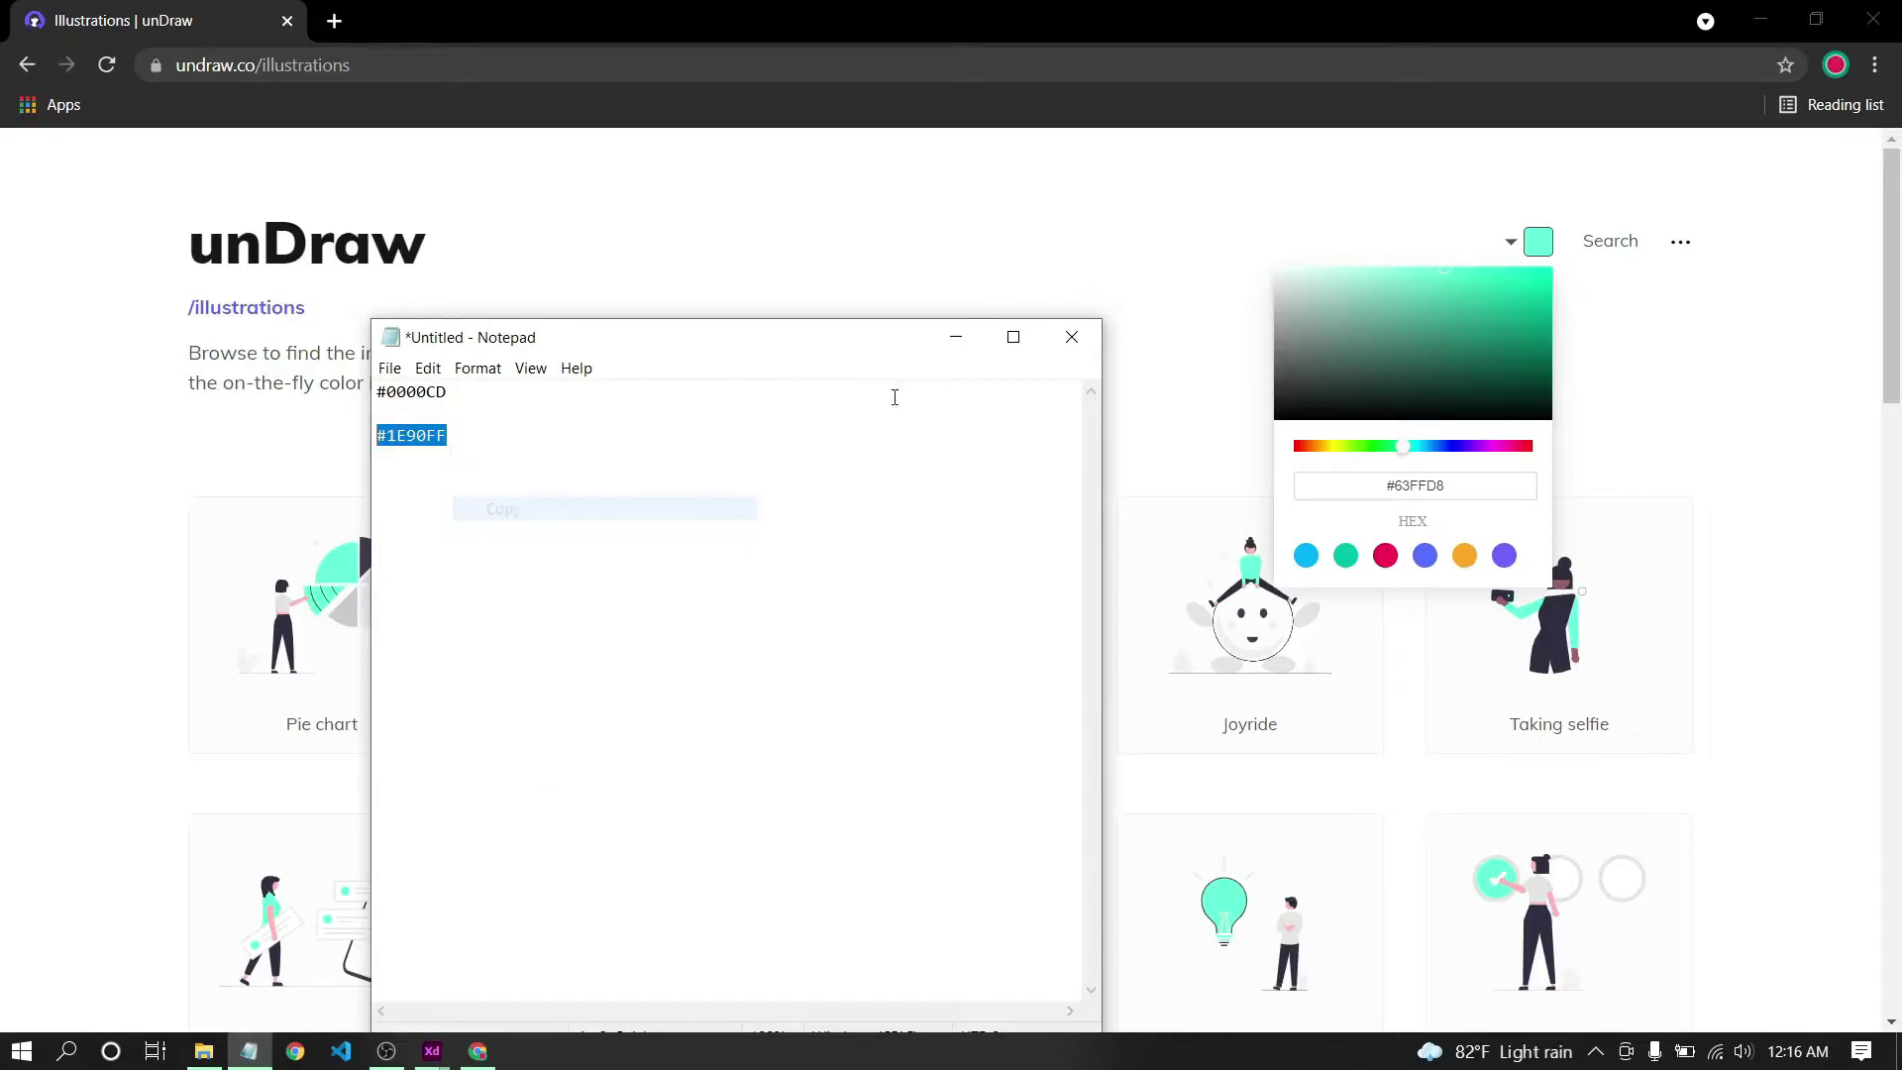
left_click(956, 337)
Set the unDraw illustration color to #1E90FF and close the color picker.
left_click_drag(1457, 486, 1282, 533)
right_click(1411, 490)
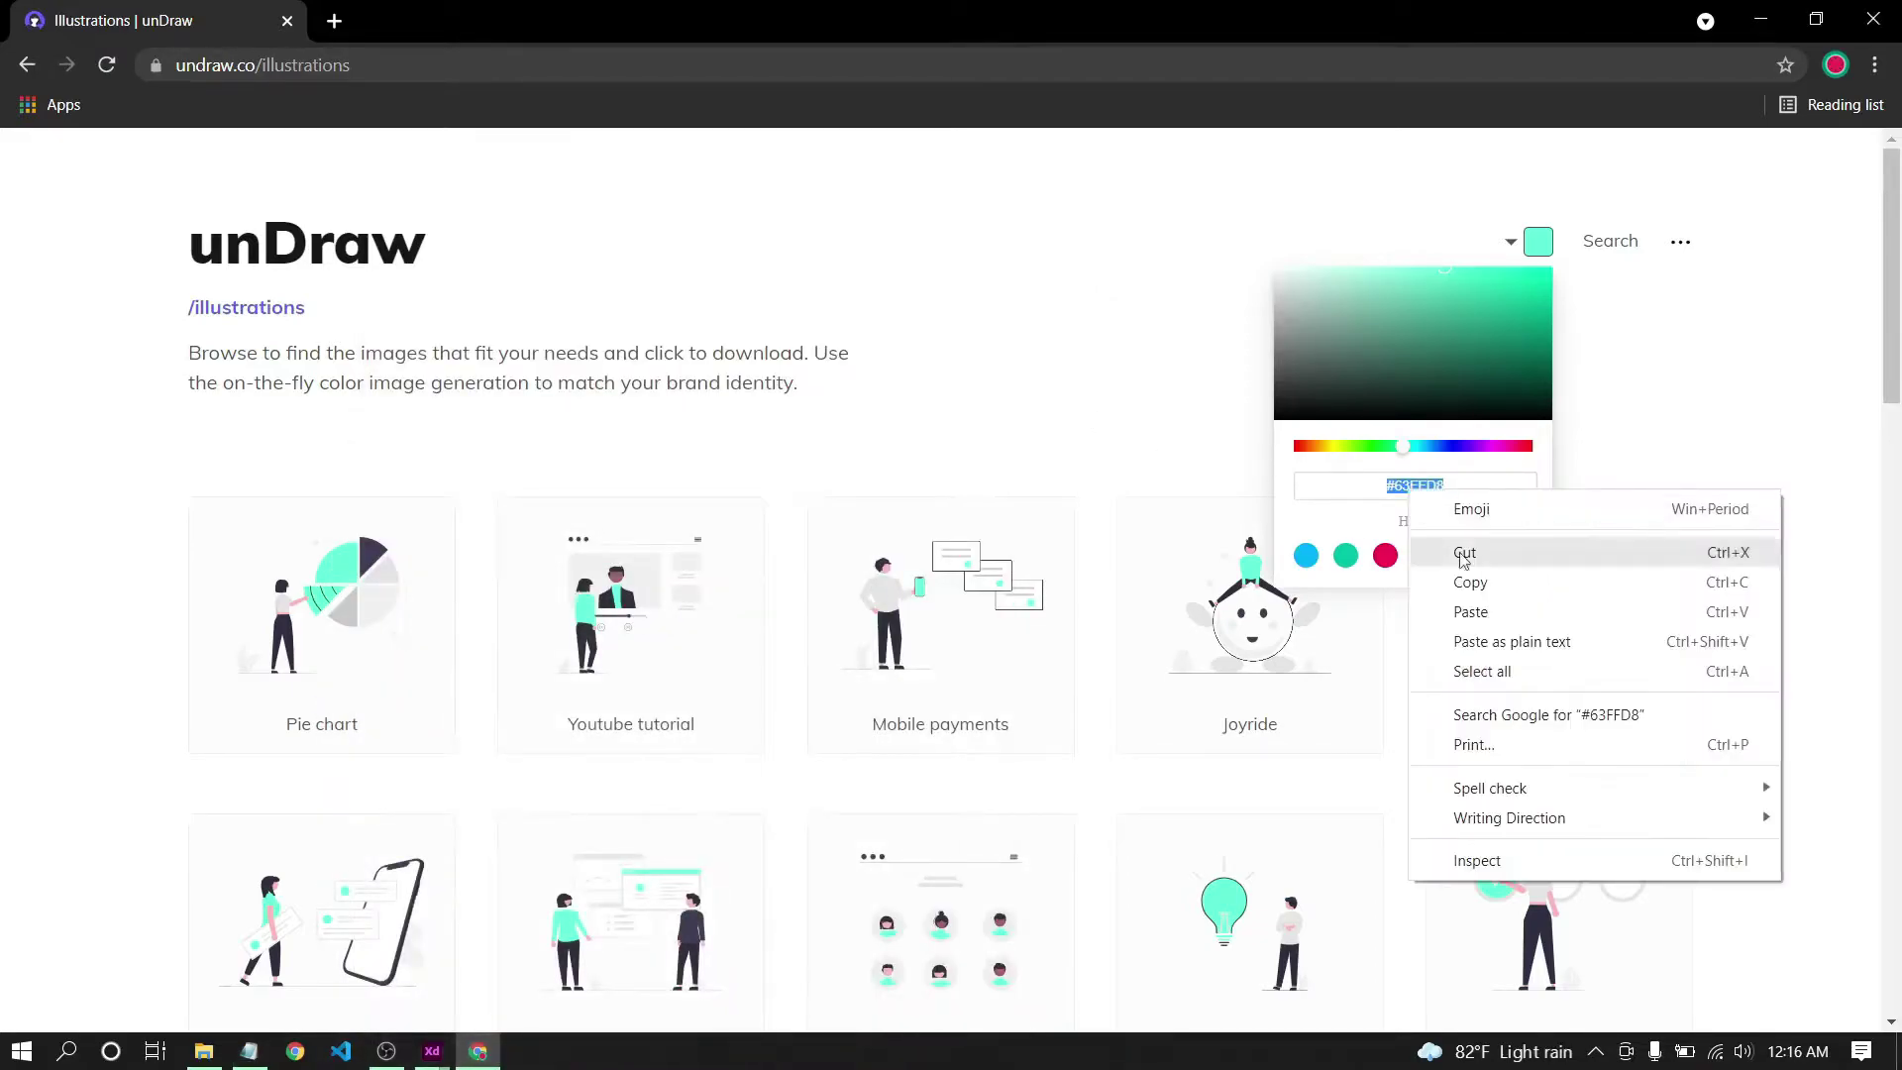
left_click(1471, 612)
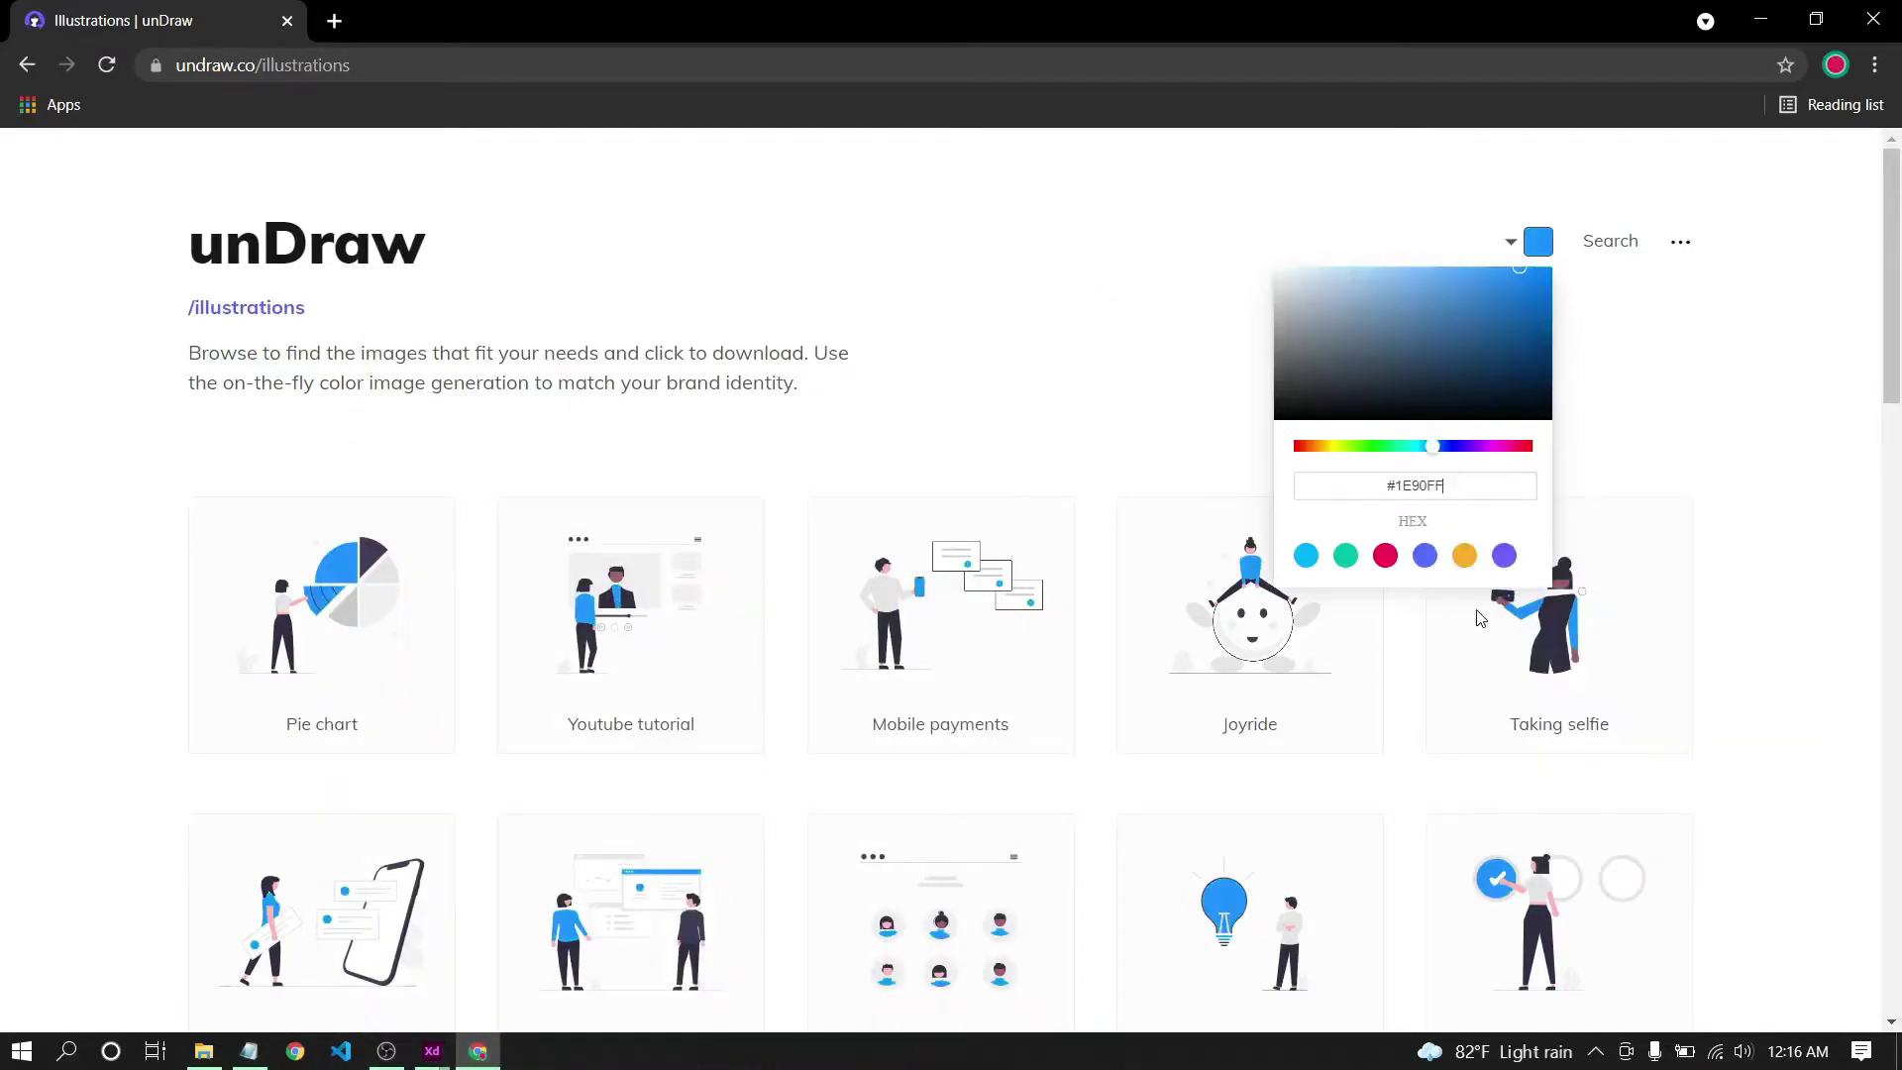
left_click(1153, 466)
Check the recolored gallery and search the unDraw illustrations for "hello".
scroll(1184, 679, "down", 3)
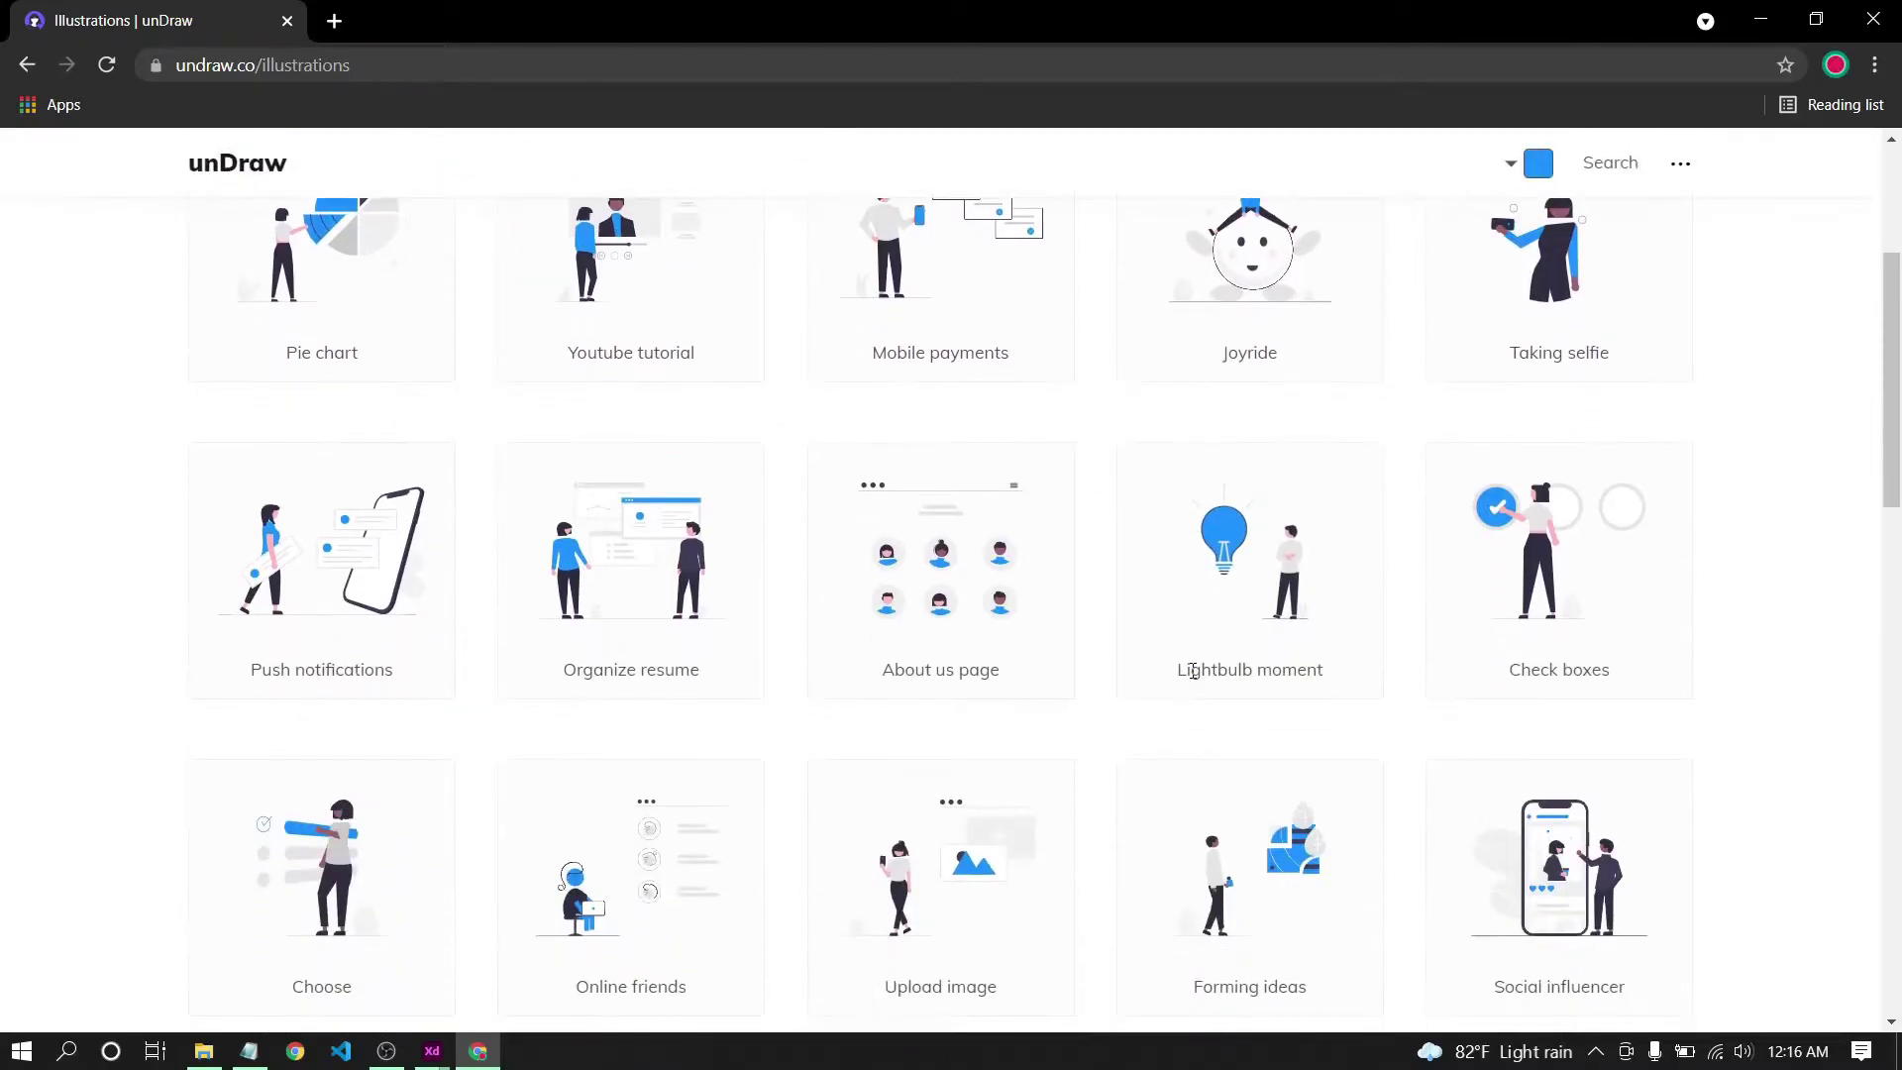
scroll(1195, 679, "up", 3)
scroll(1195, 679, "up", 2)
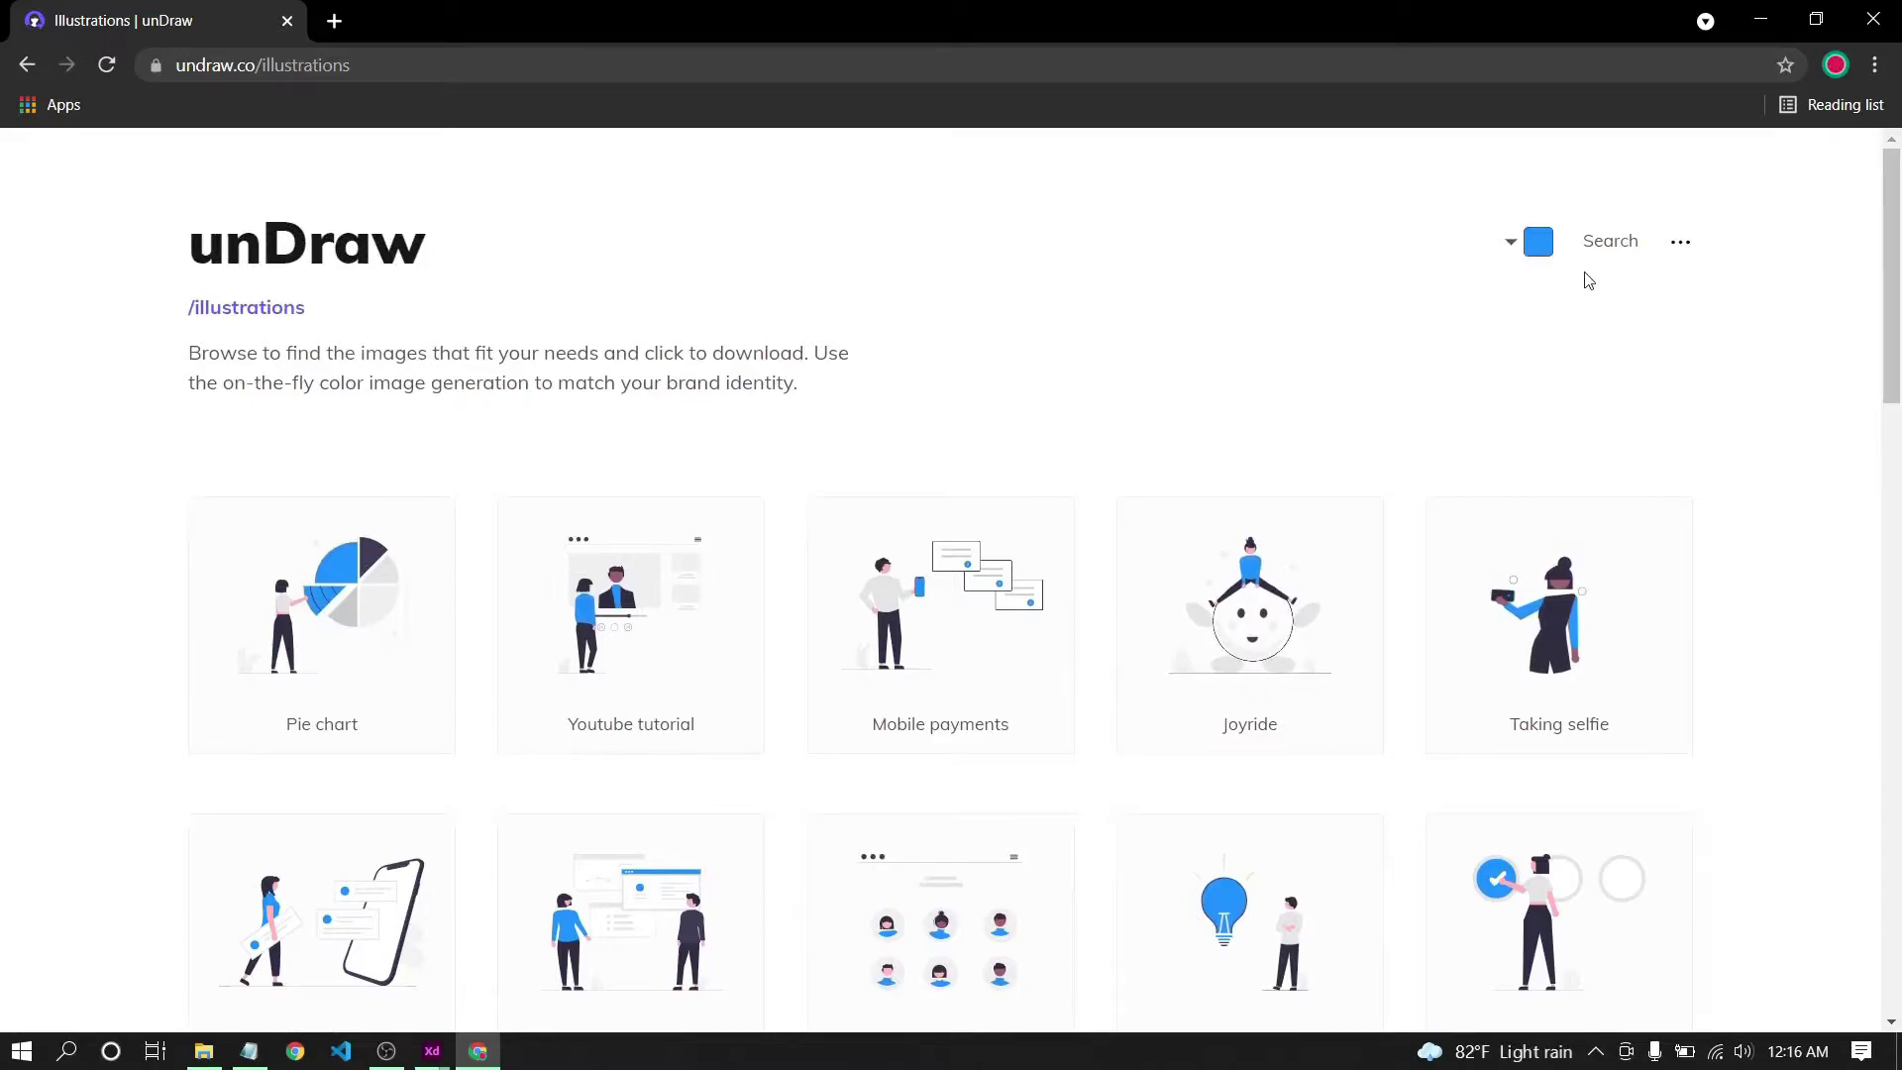
left_click(1607, 249)
left_click(836, 488)
type("hello")
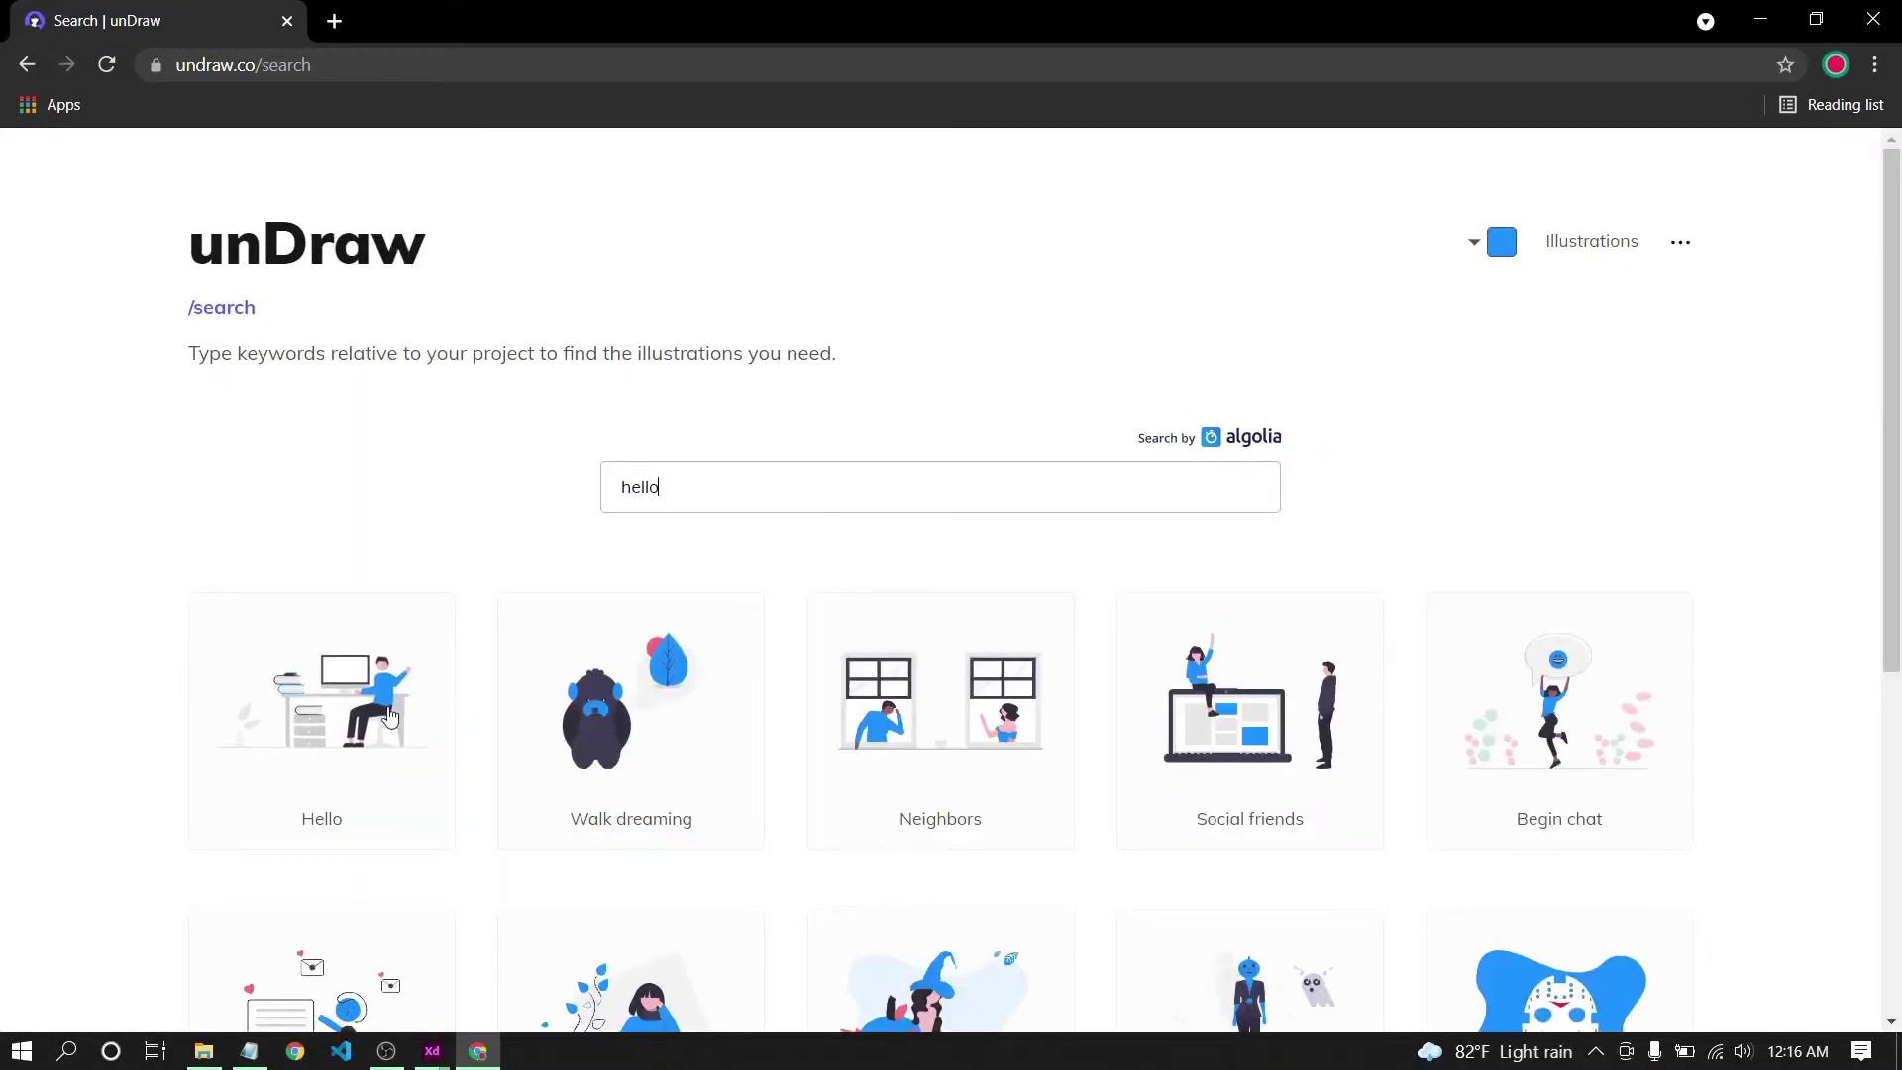
Download the Hello illustration from the search results as an SVG and dismiss the download notice.
left_click(389, 715)
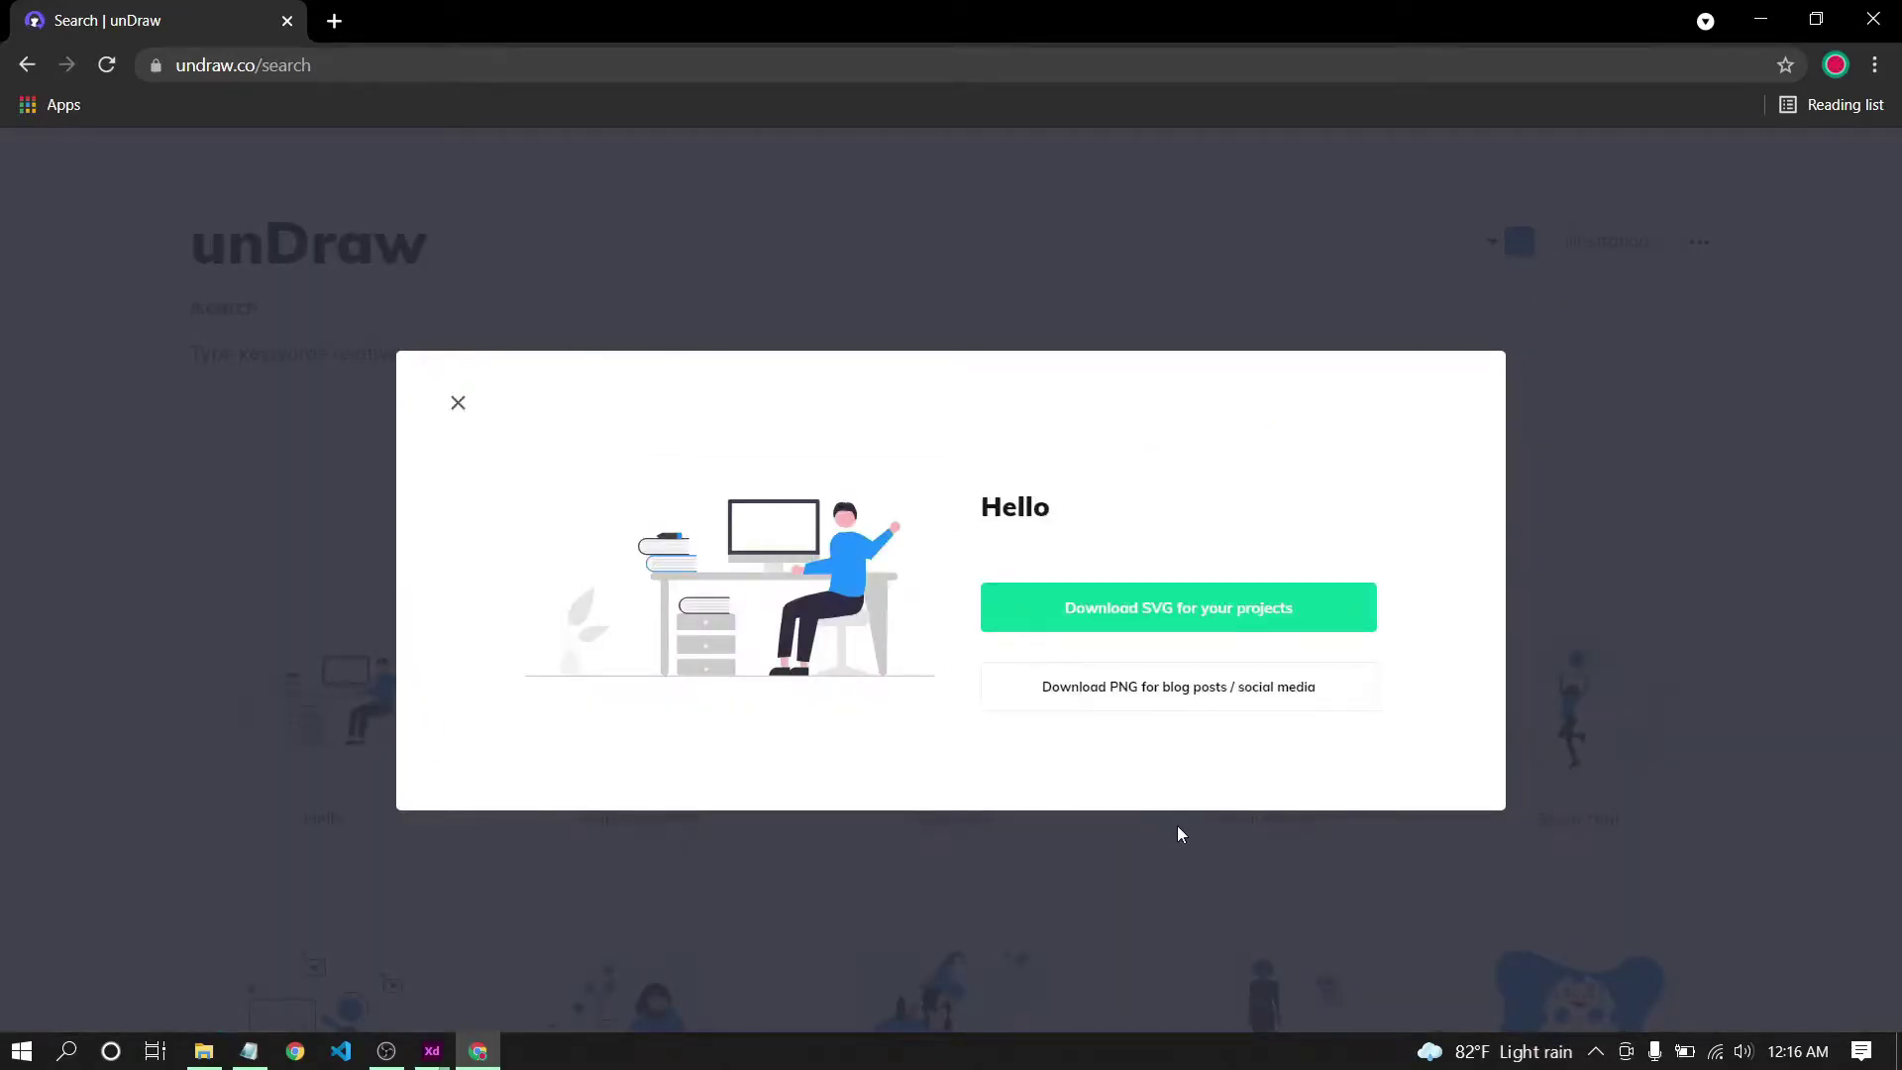
left_click(460, 404)
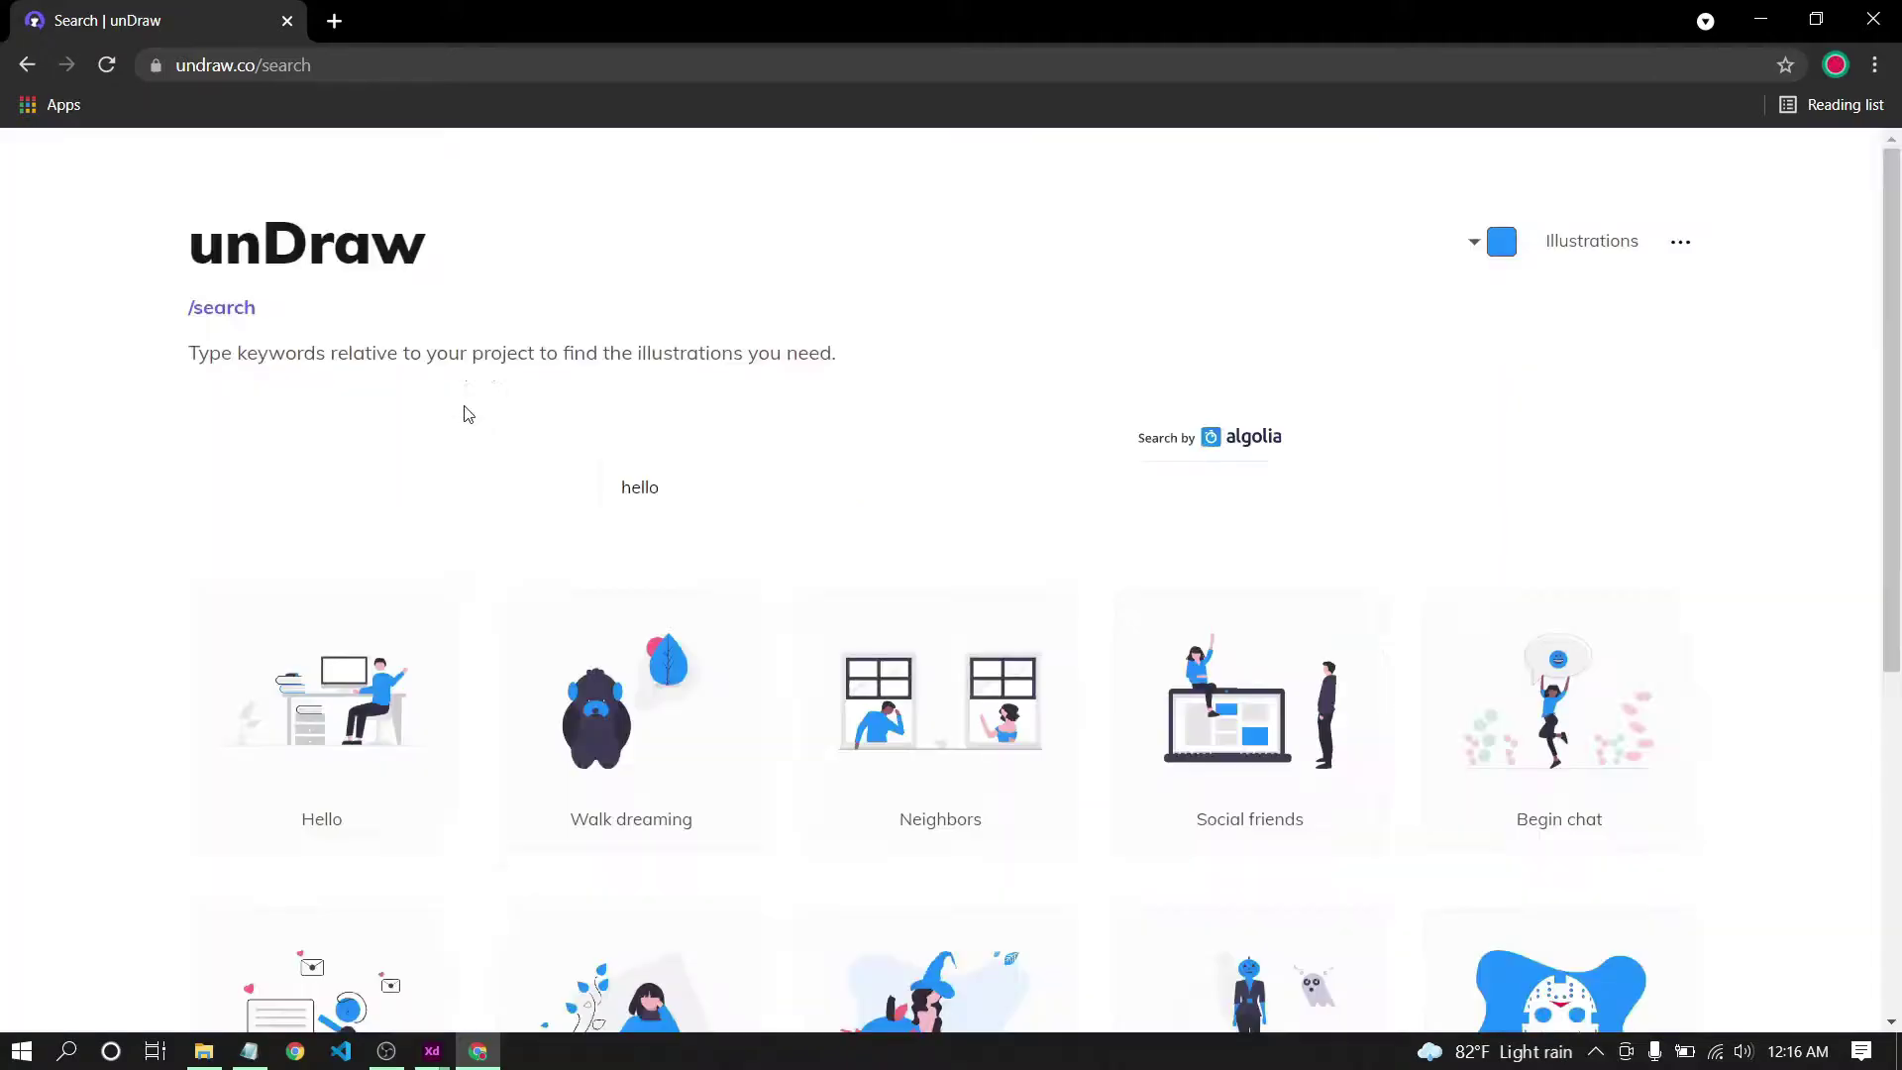
left_click(399, 679)
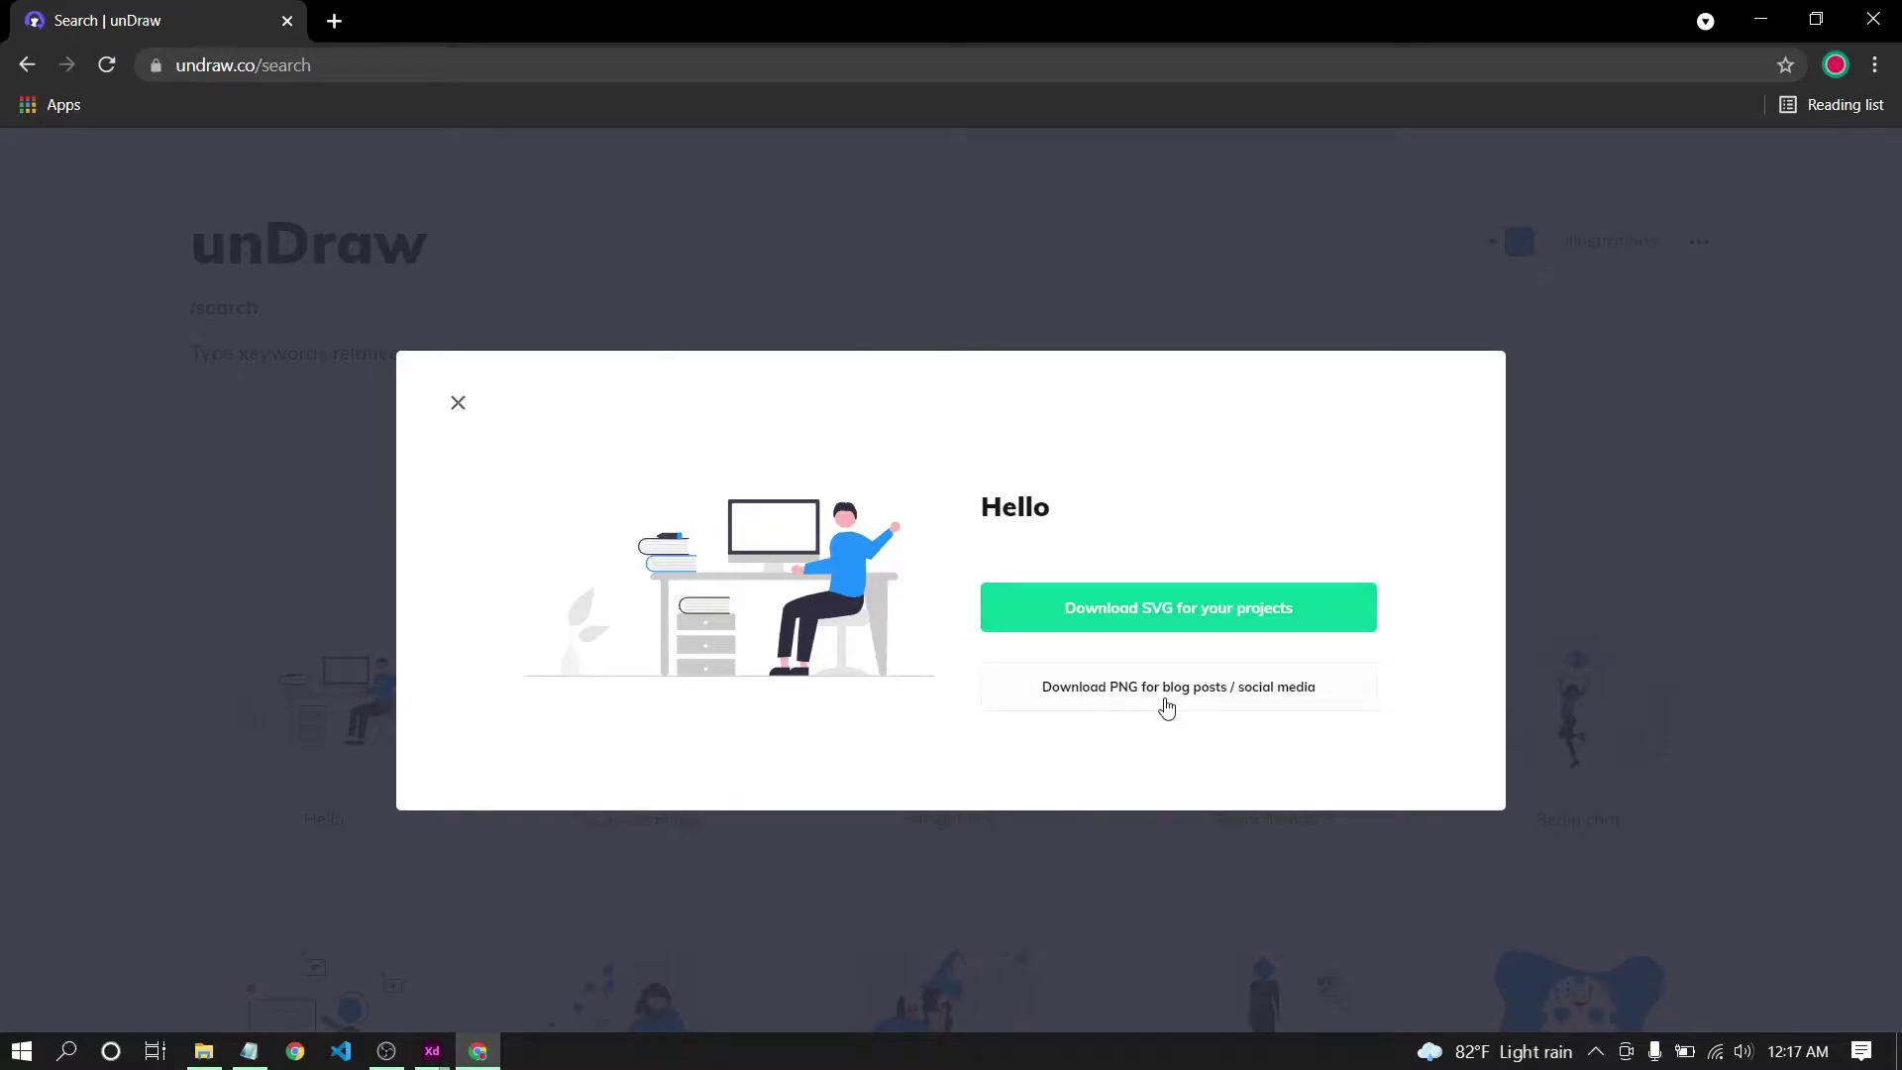
left_click(1245, 626)
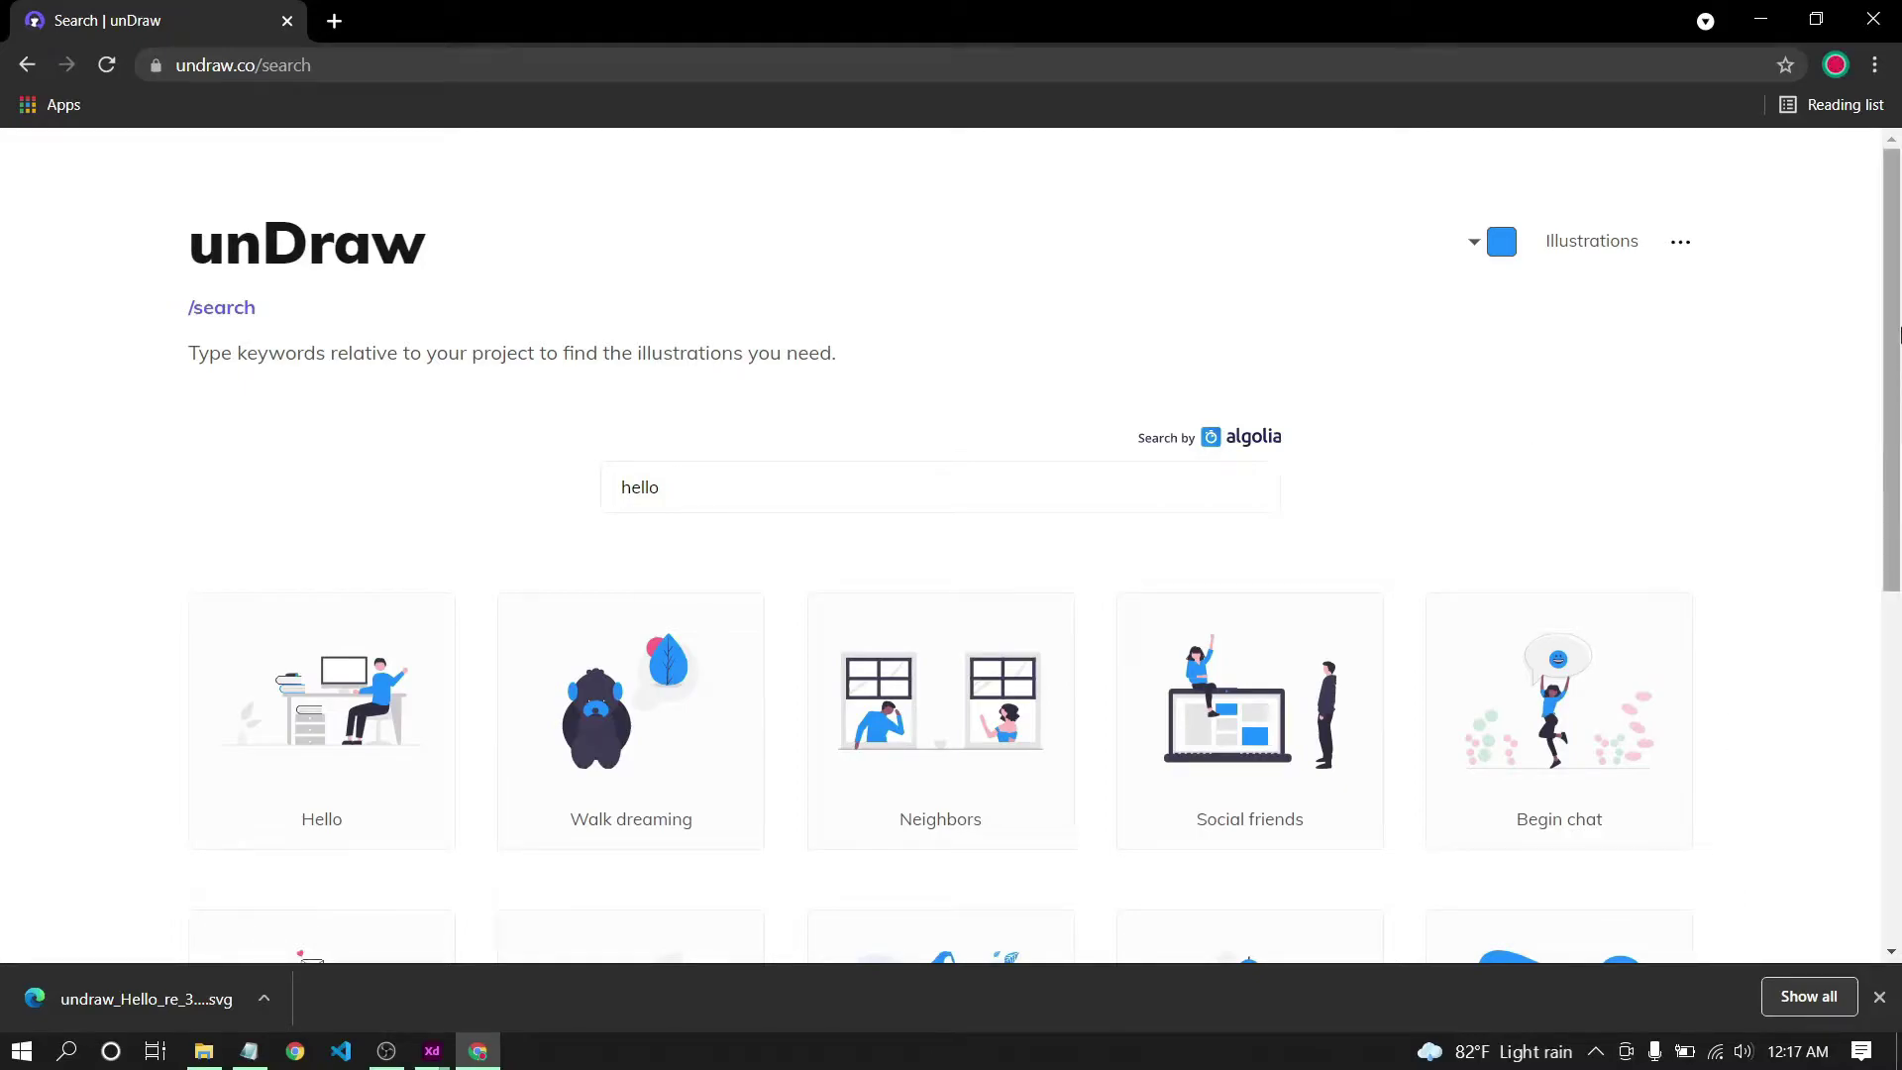
left_click_drag(1894, 310, 1896, 349)
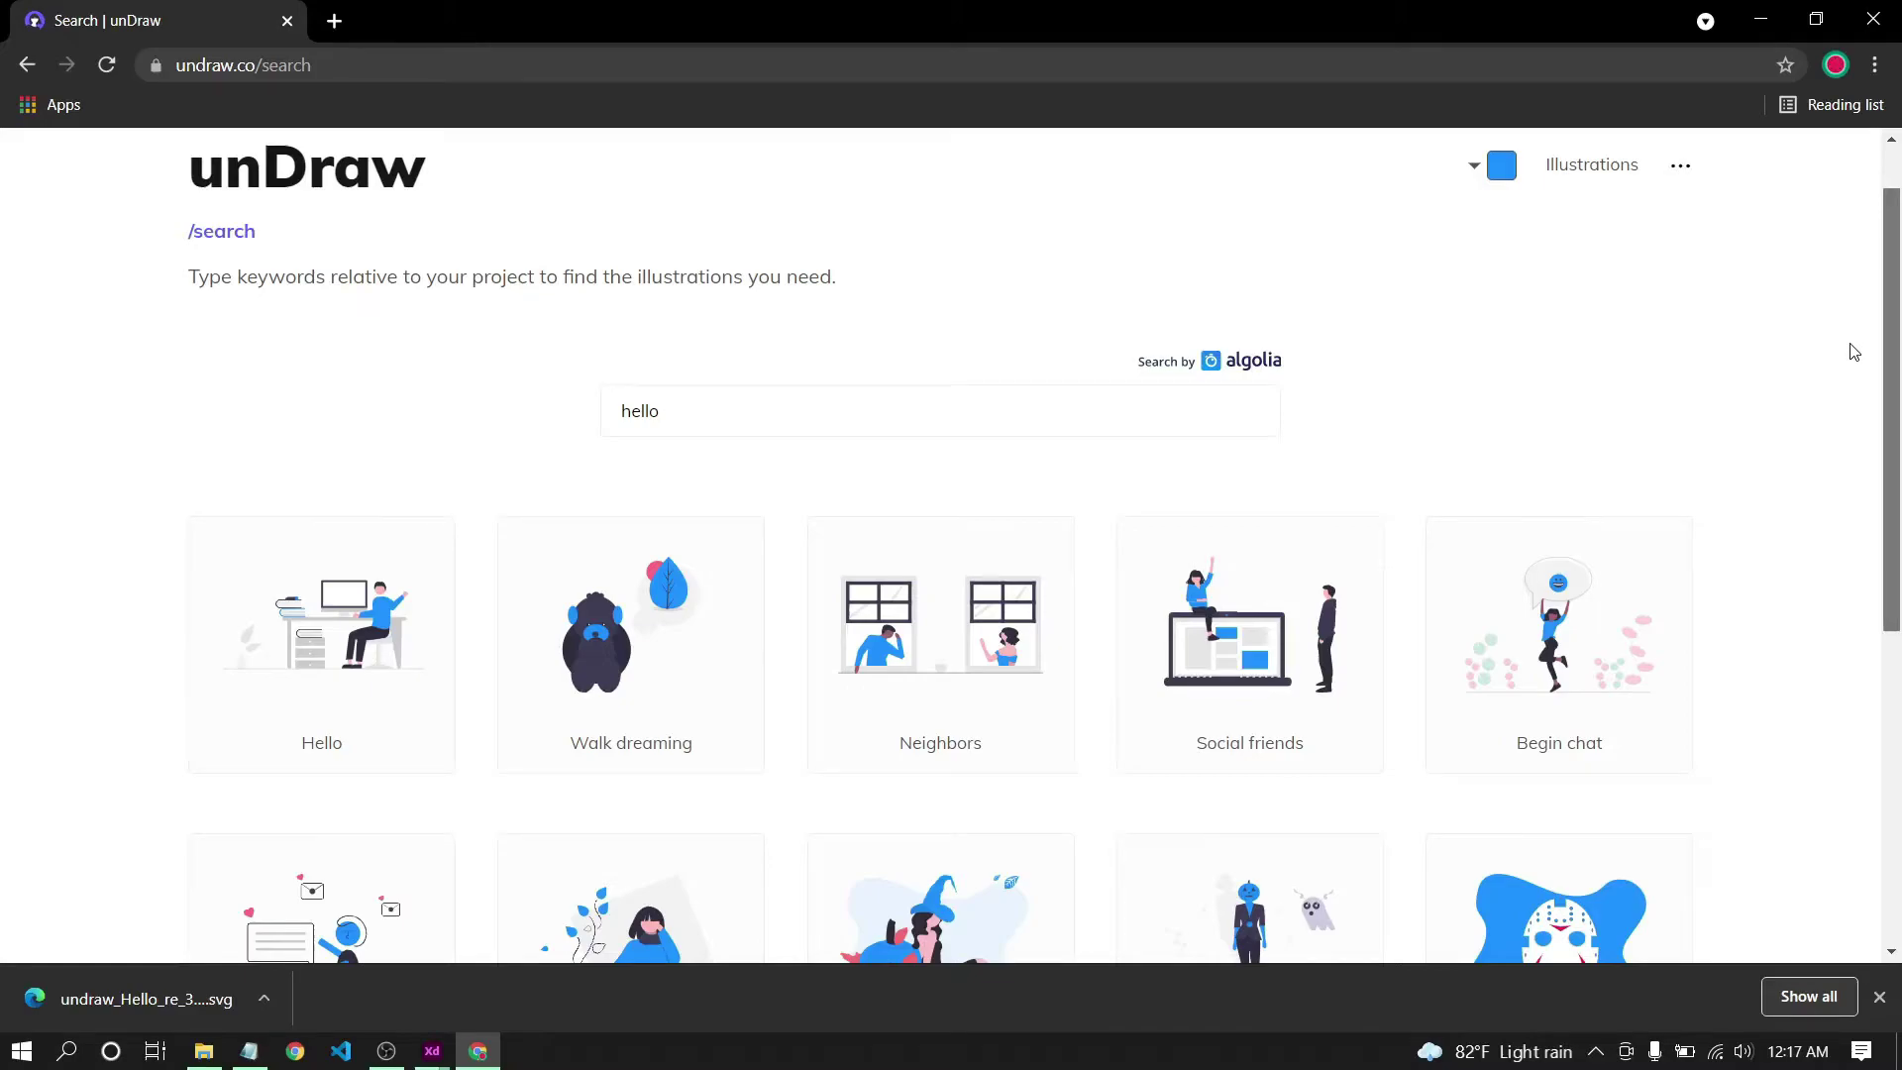
left_click(1879, 997)
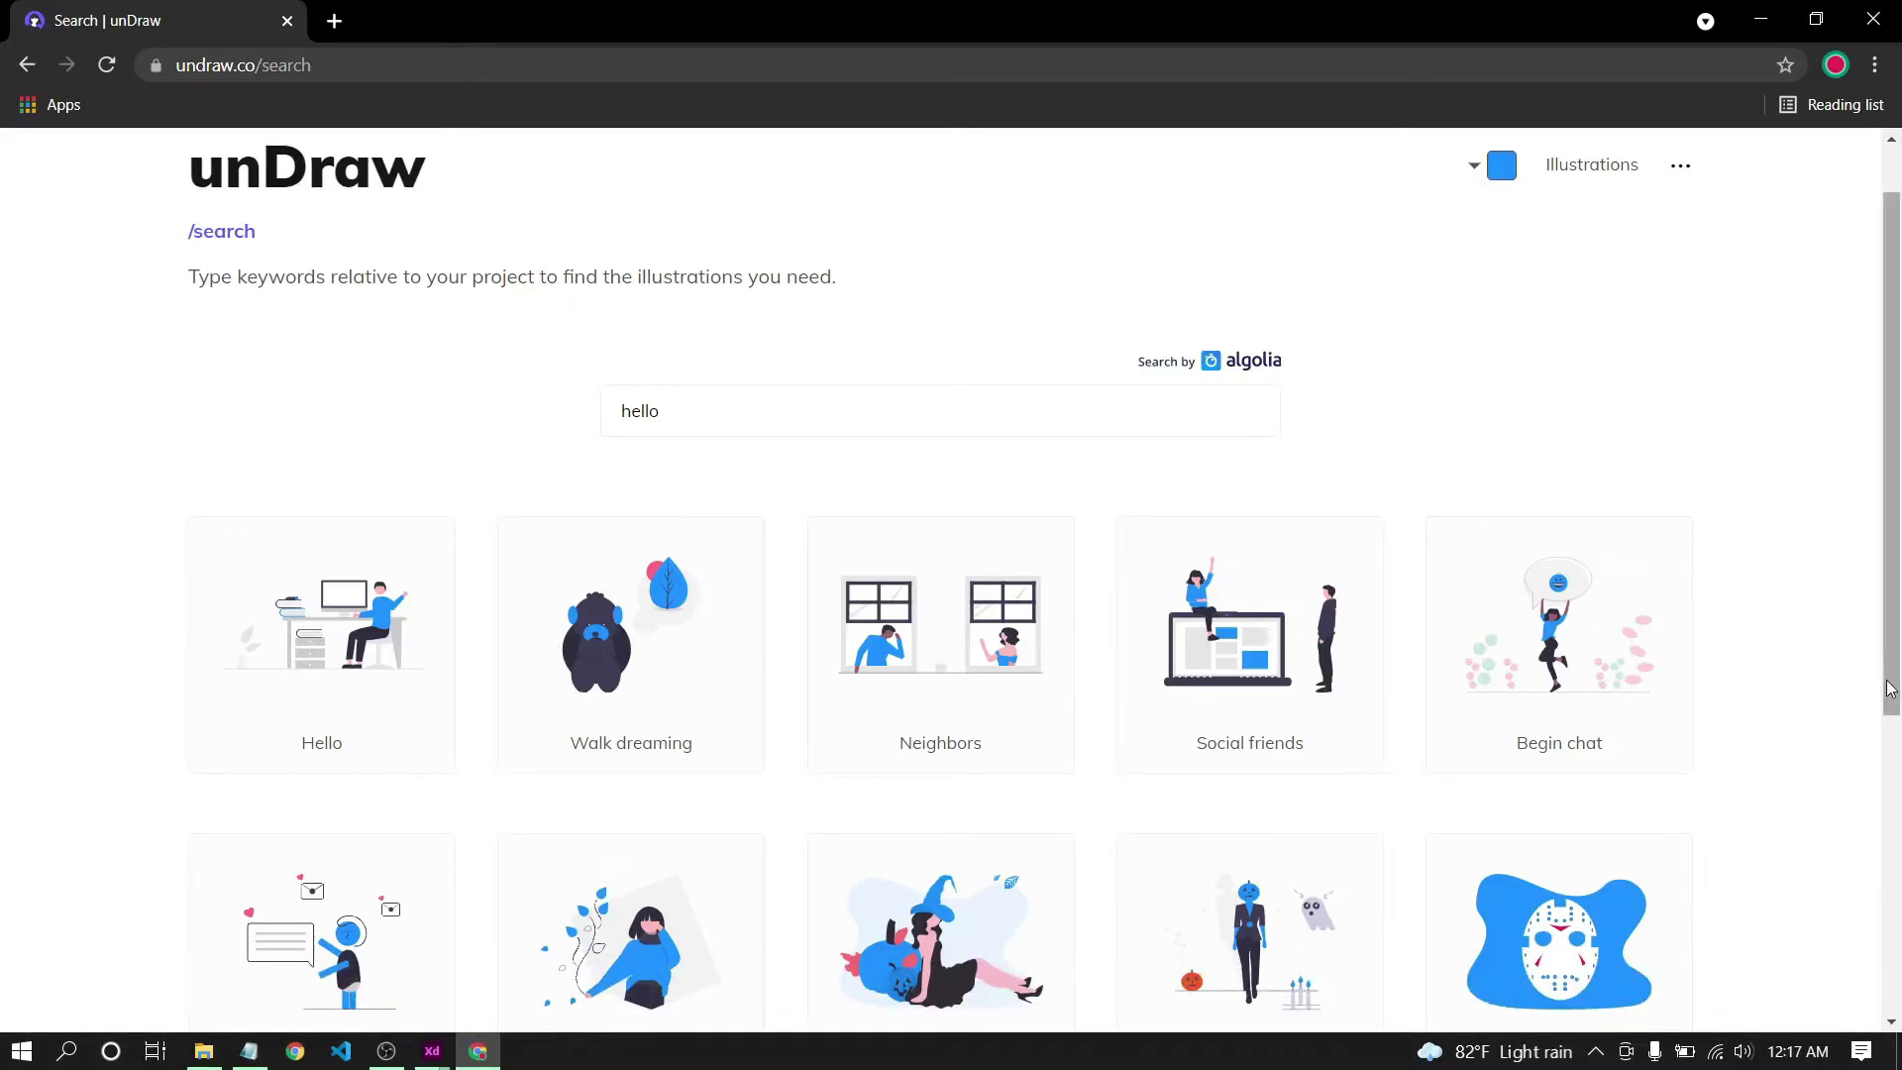
Switch to the tutorial_1 folder in File Explorer and look over the downloaded illustration and icon files.
left_click_drag(1883, 677, 1883, 604)
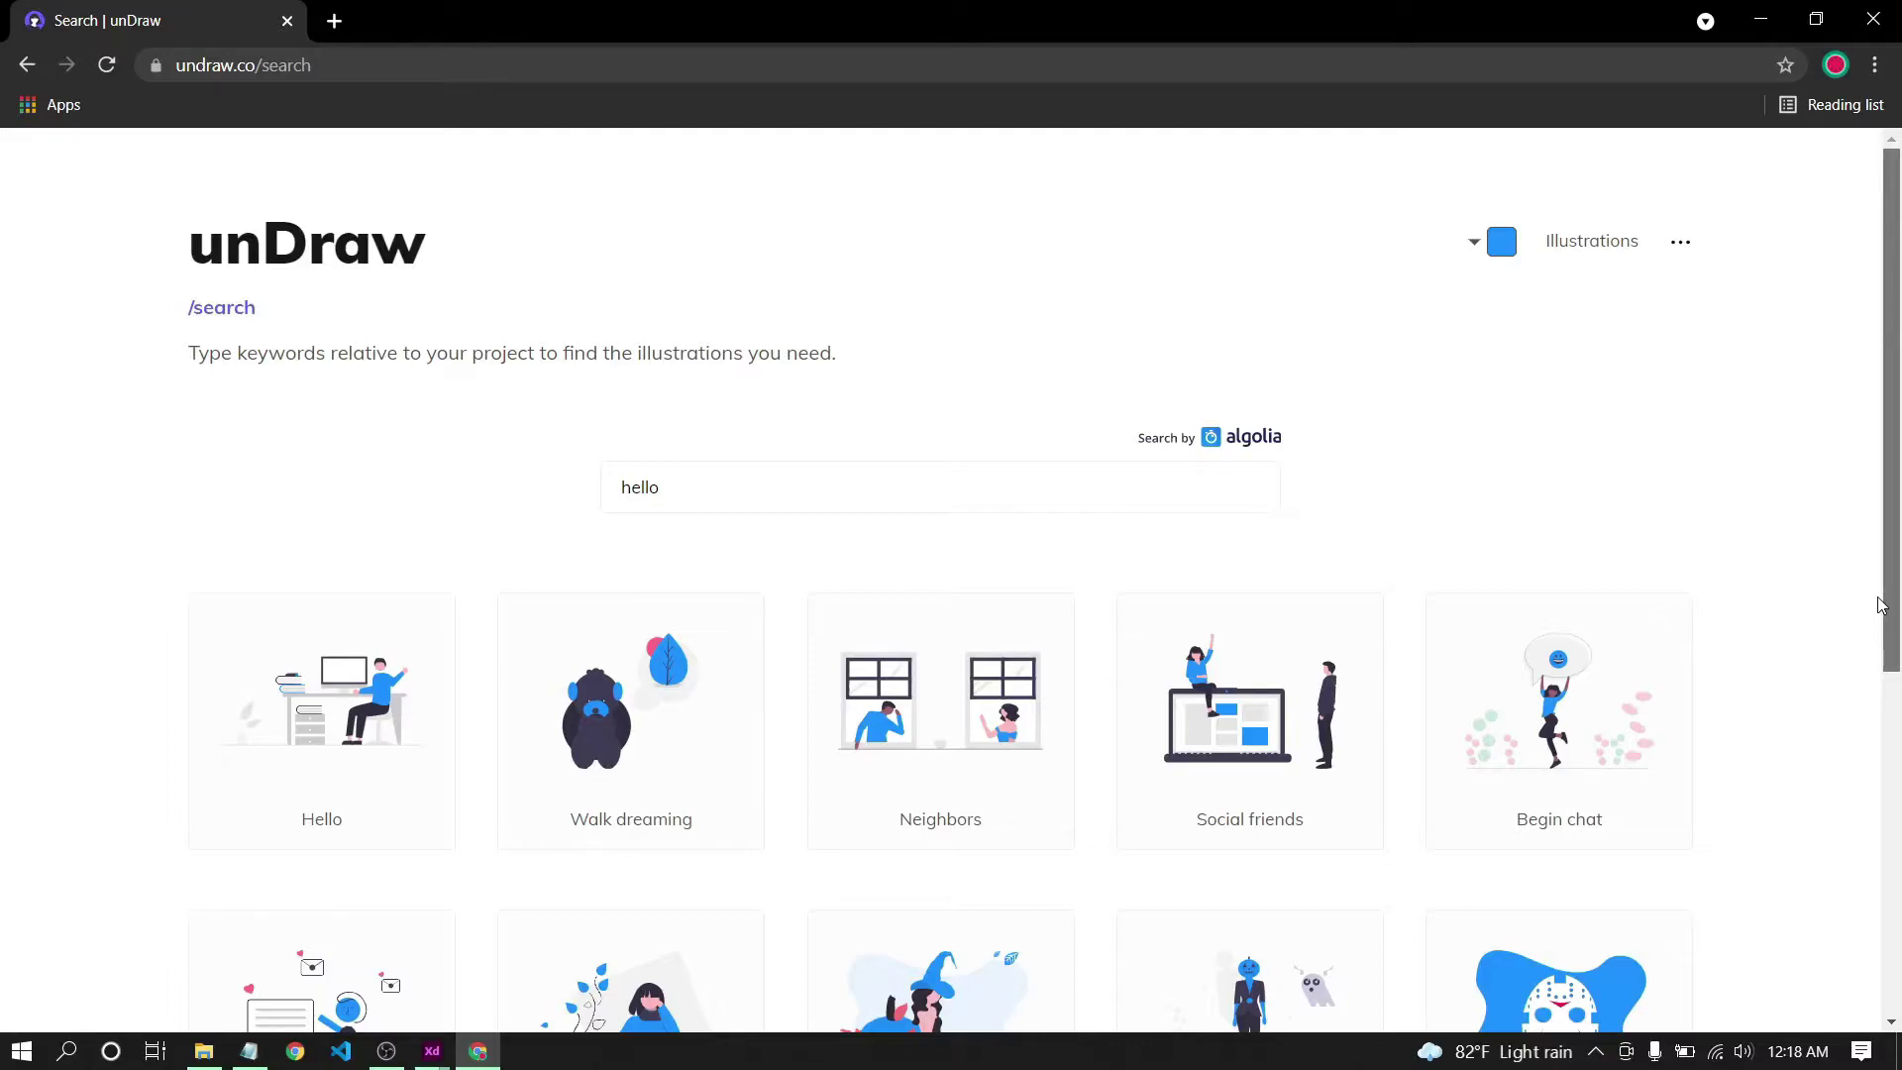
scroll(1885, 644, "down", 2)
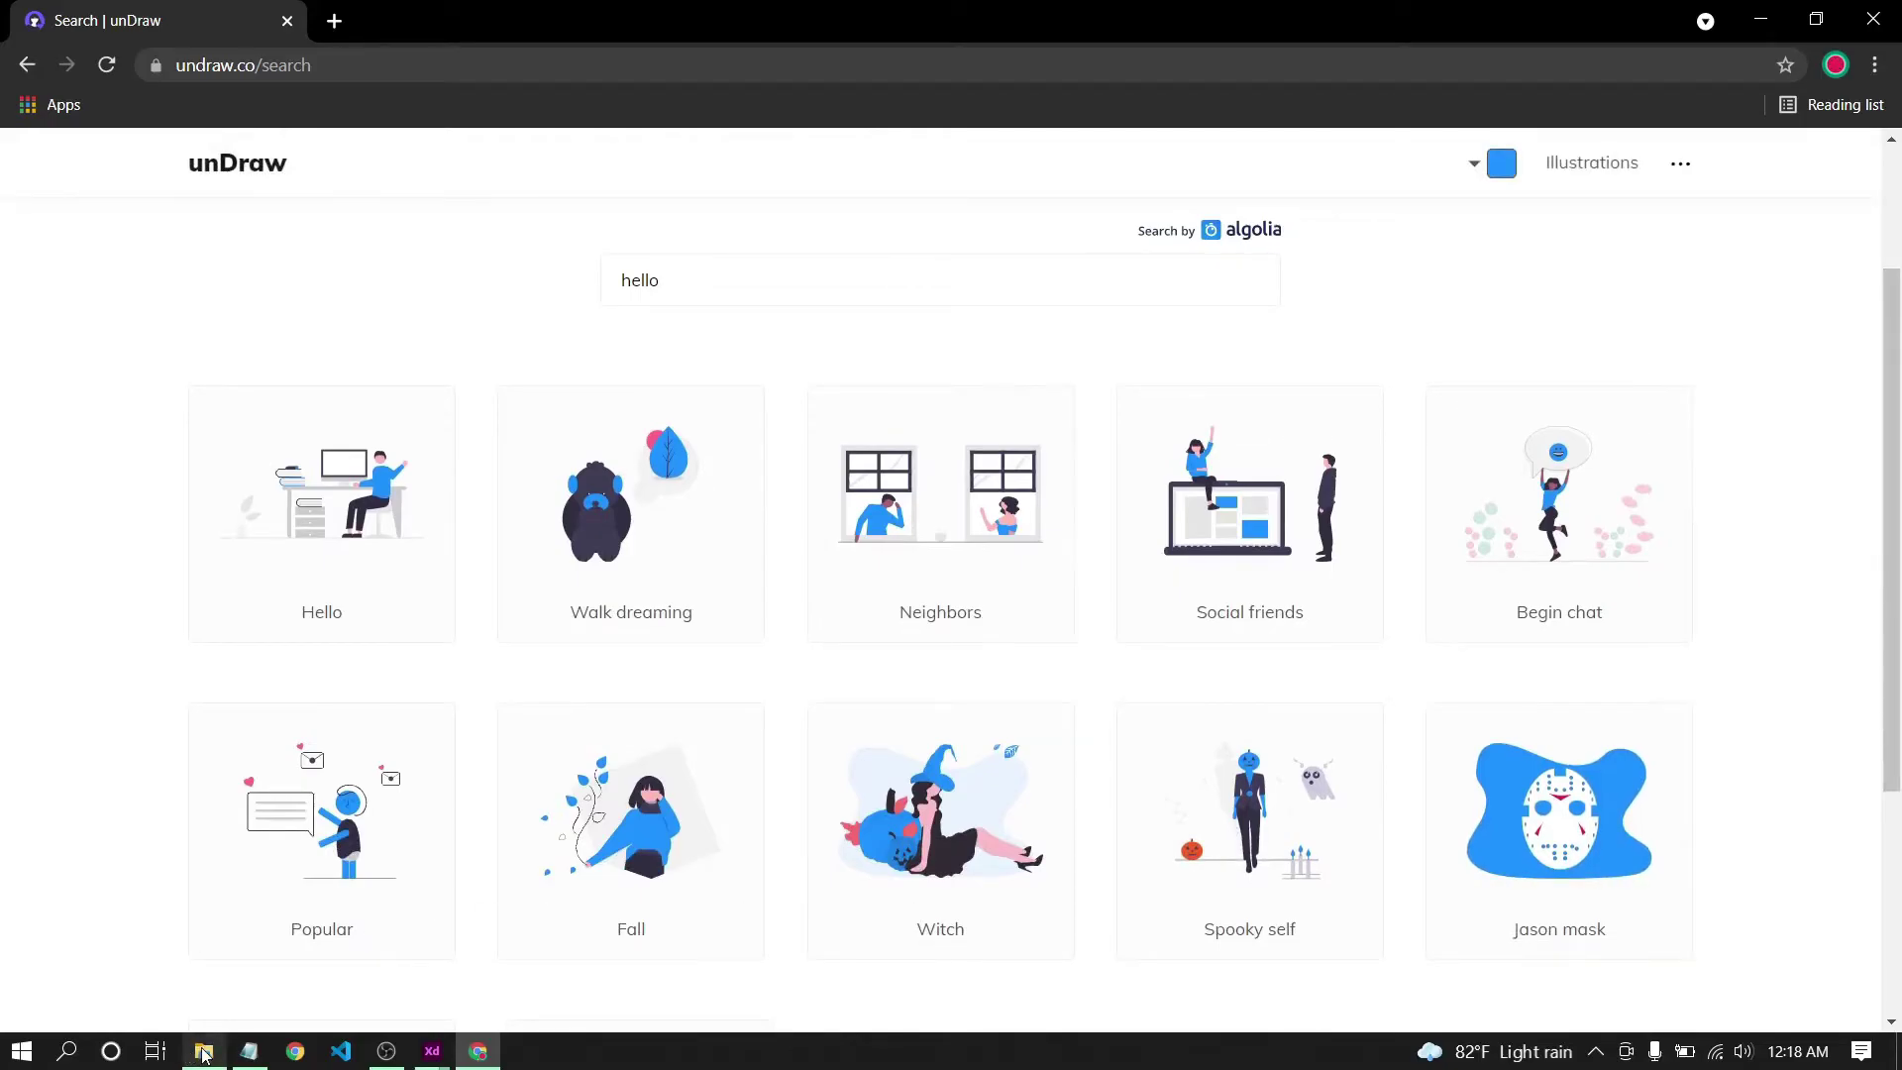
mouse_move(204, 1056)
left_click(198, 999)
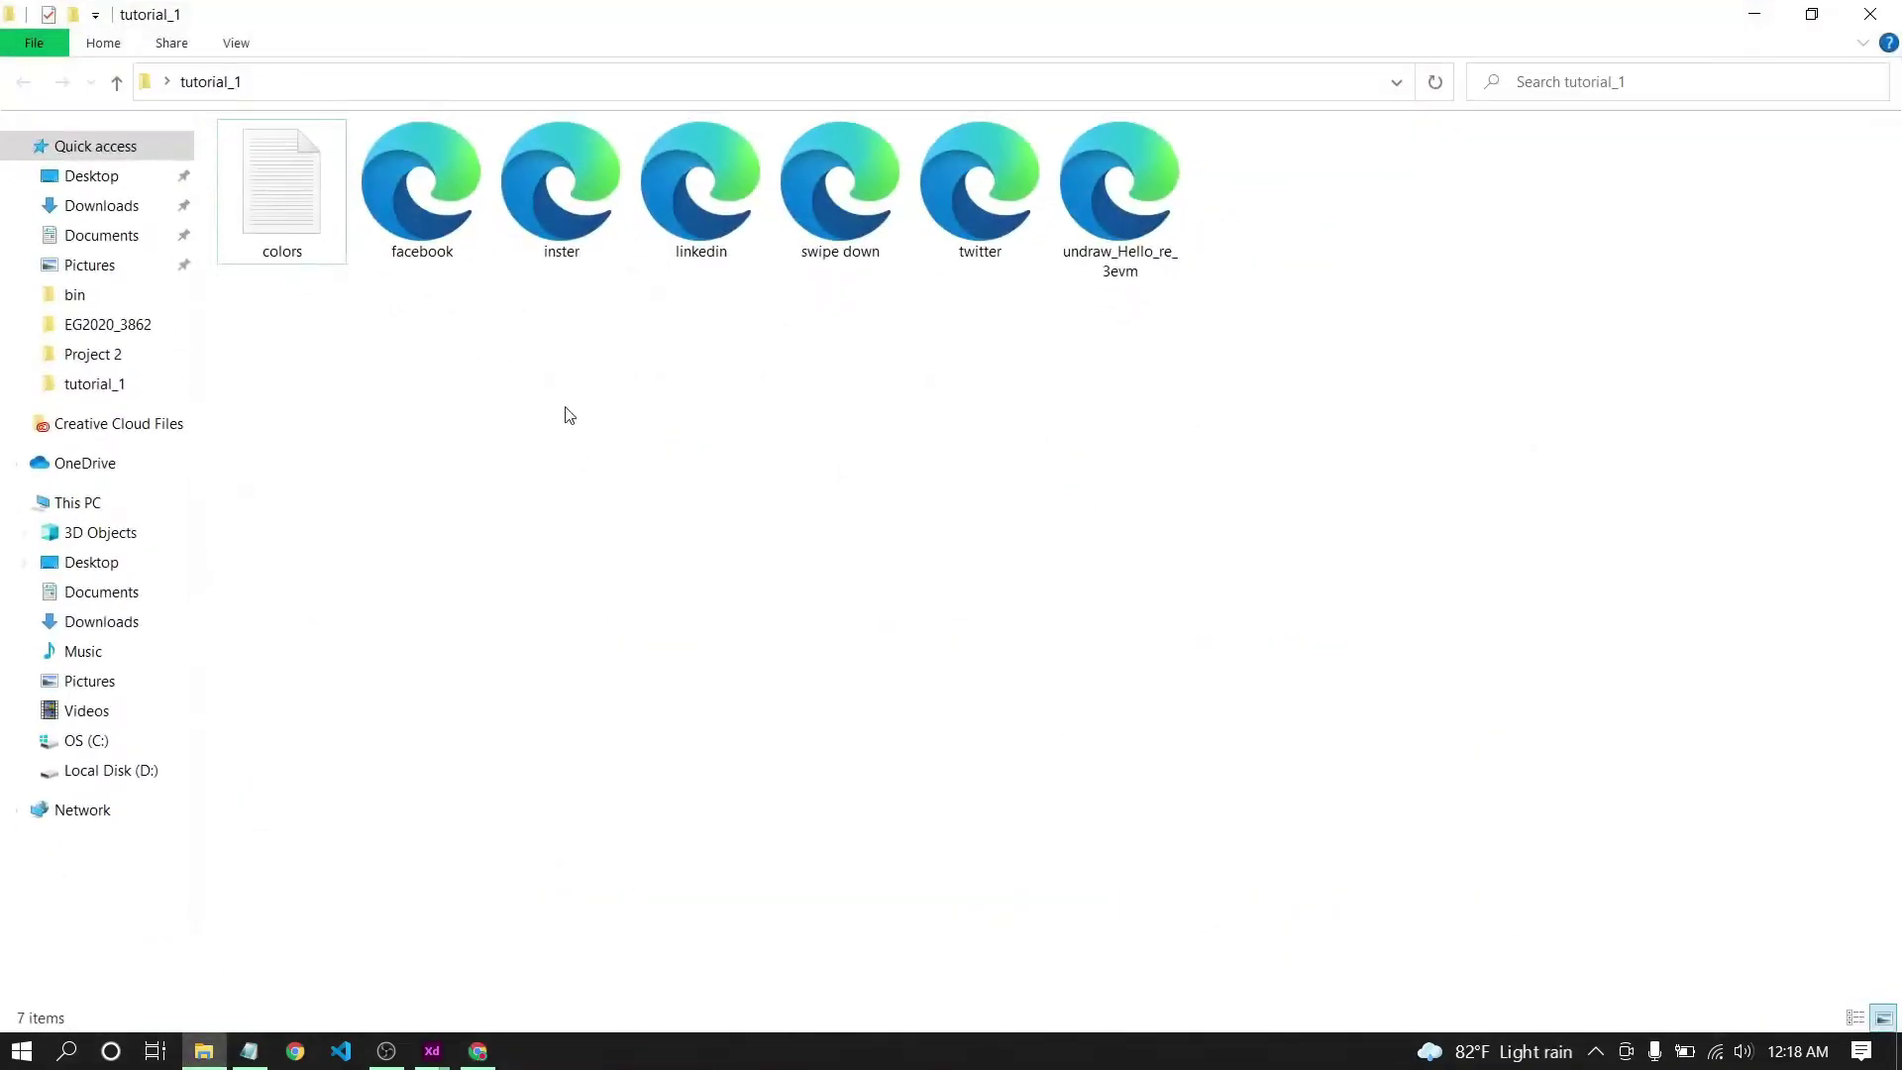
left_click_drag(1469, 366, 501, 226)
left_click(608, 359)
left_click_drag(1328, 327, 466, 243)
left_click(994, 464)
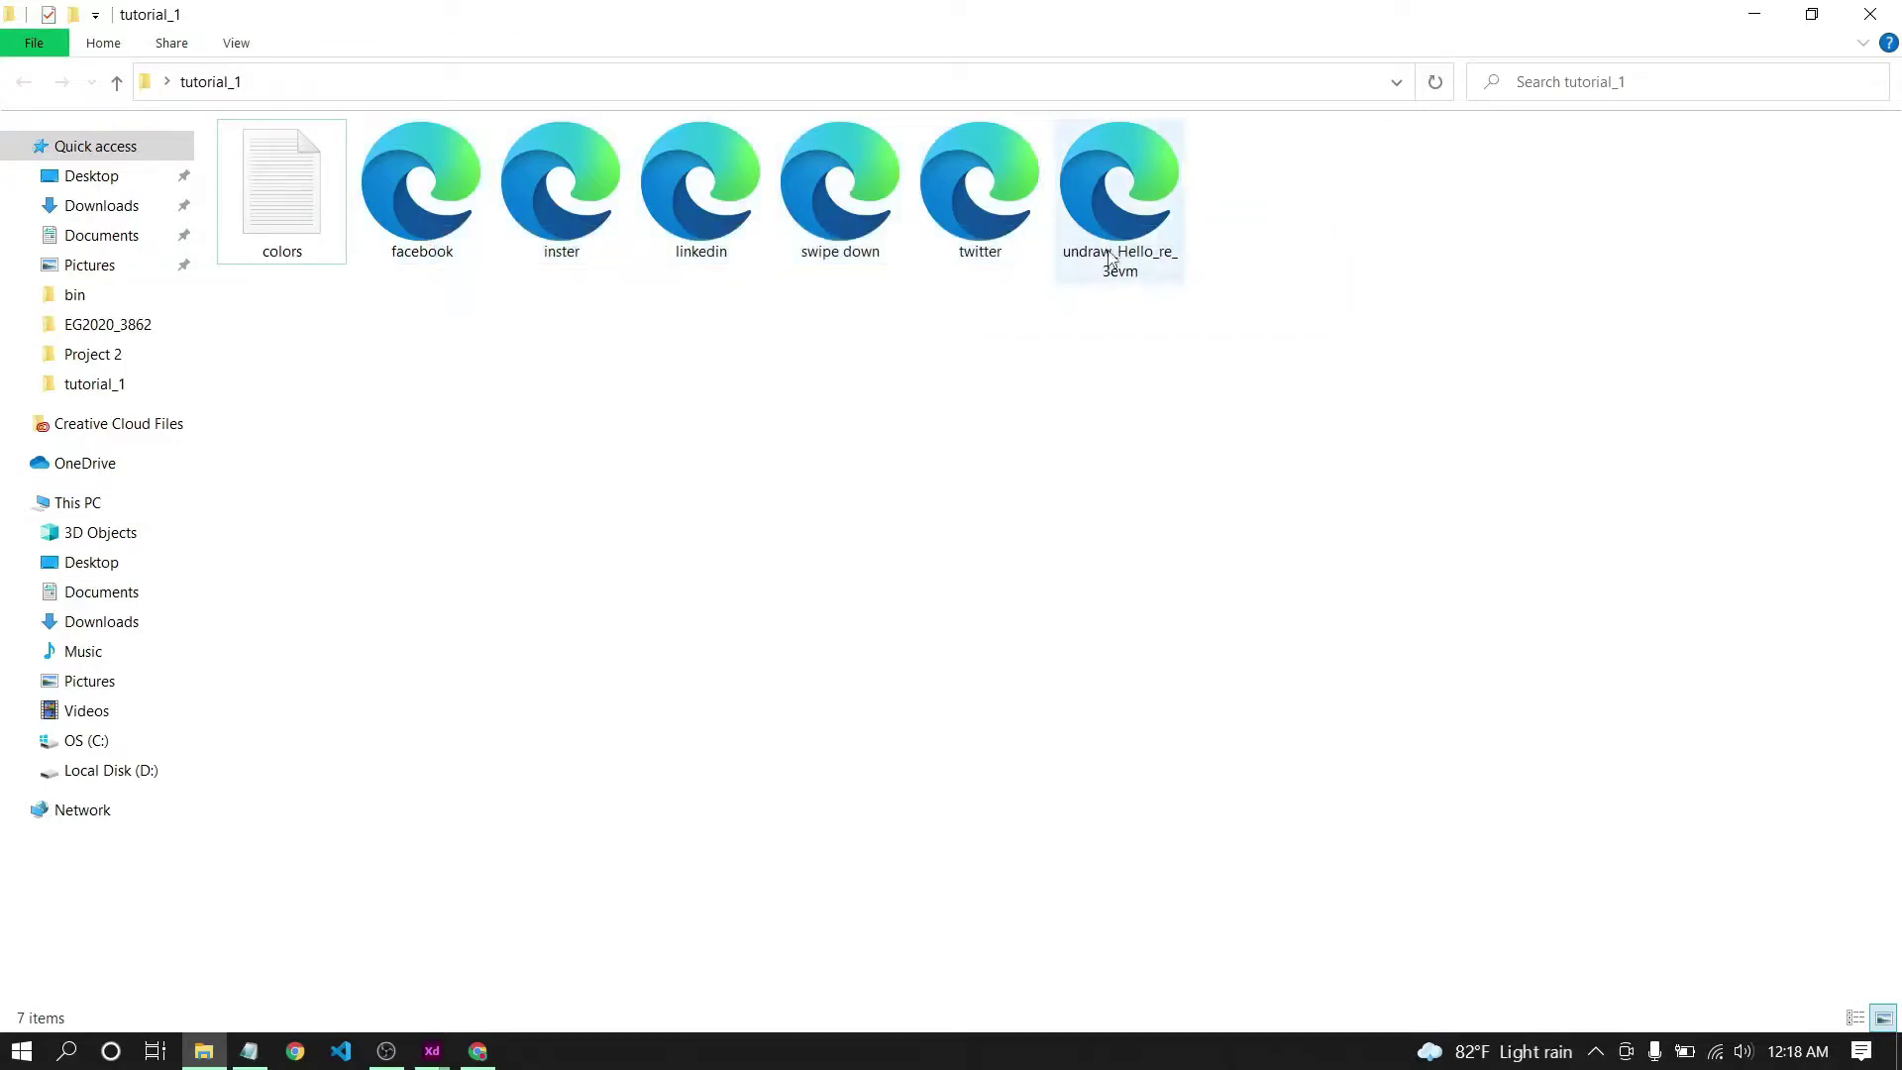
Open undraw_Hello_re_3evm to check the downloaded illustration in the browser, and close the preview.
left_click(1109, 214)
key("Return")
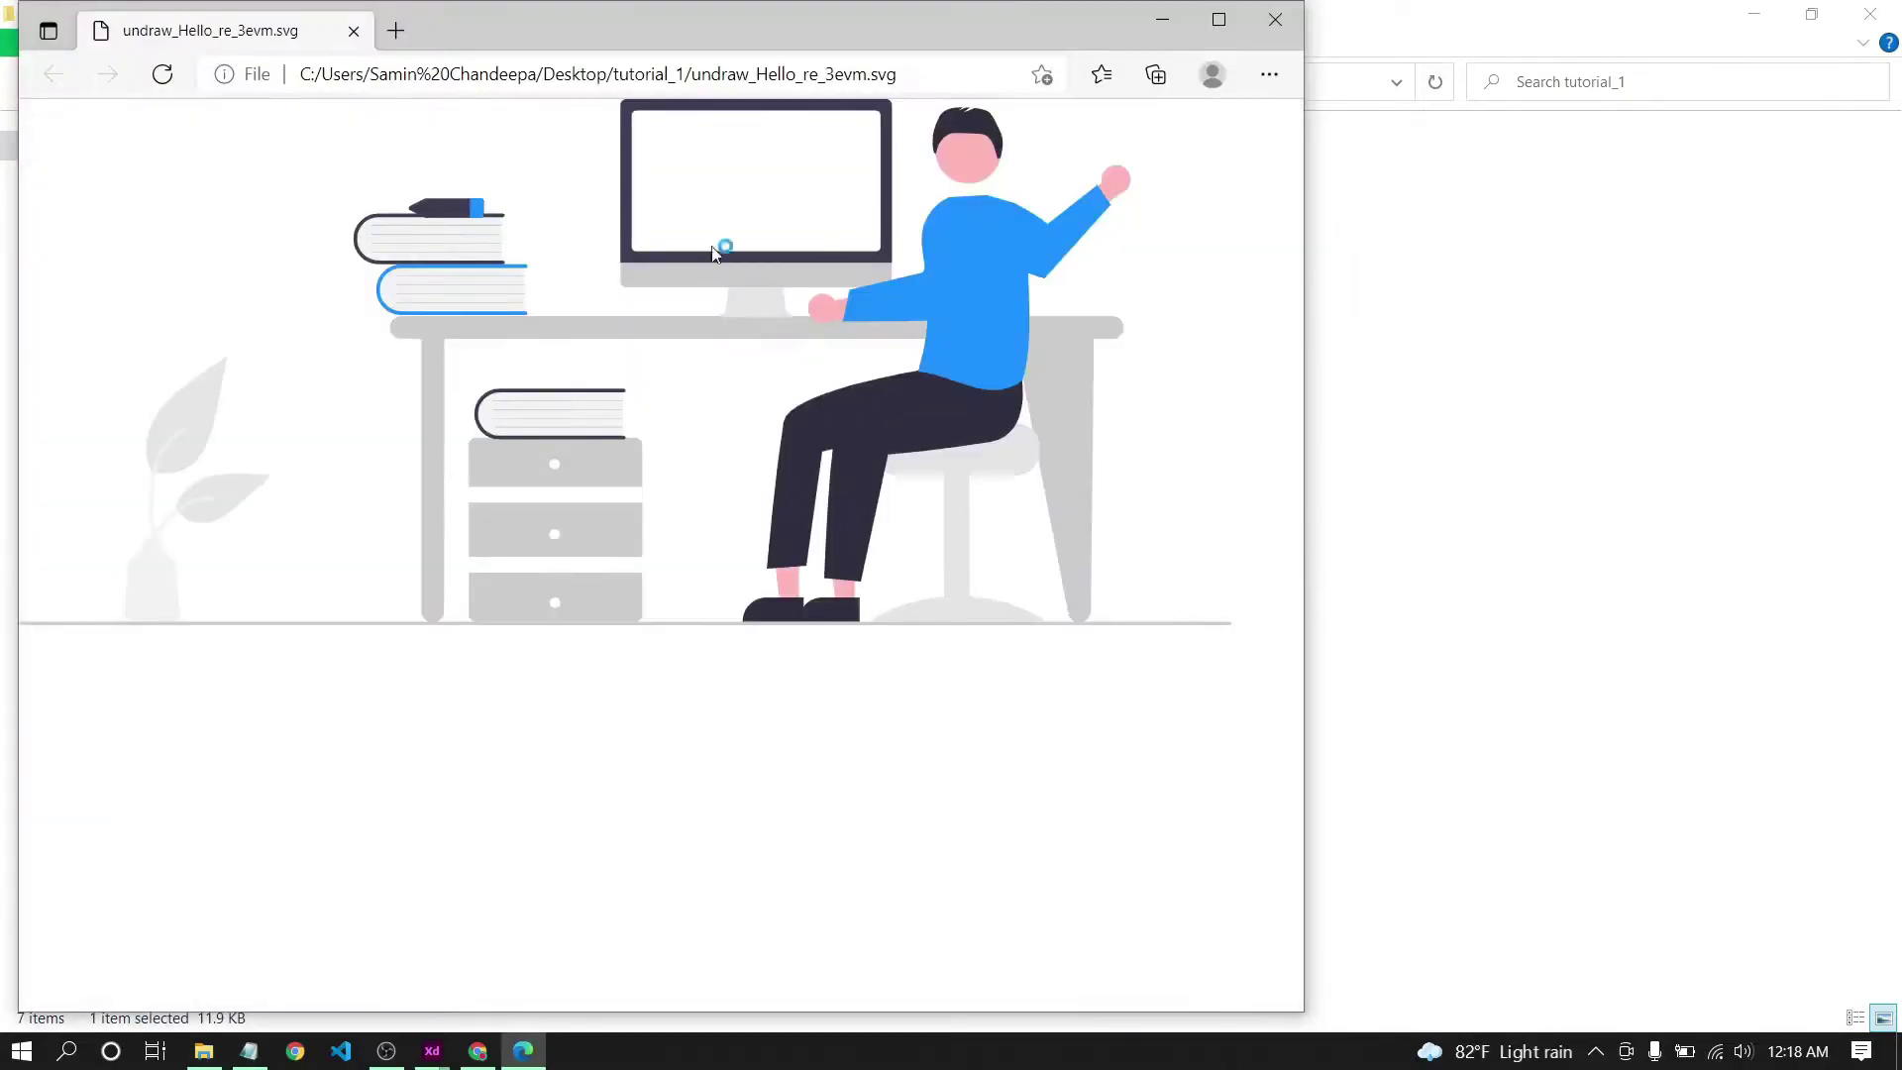
left_click_drag(1038, 2, 1037, 68)
left_click_drag(959, 92, 1237, 48)
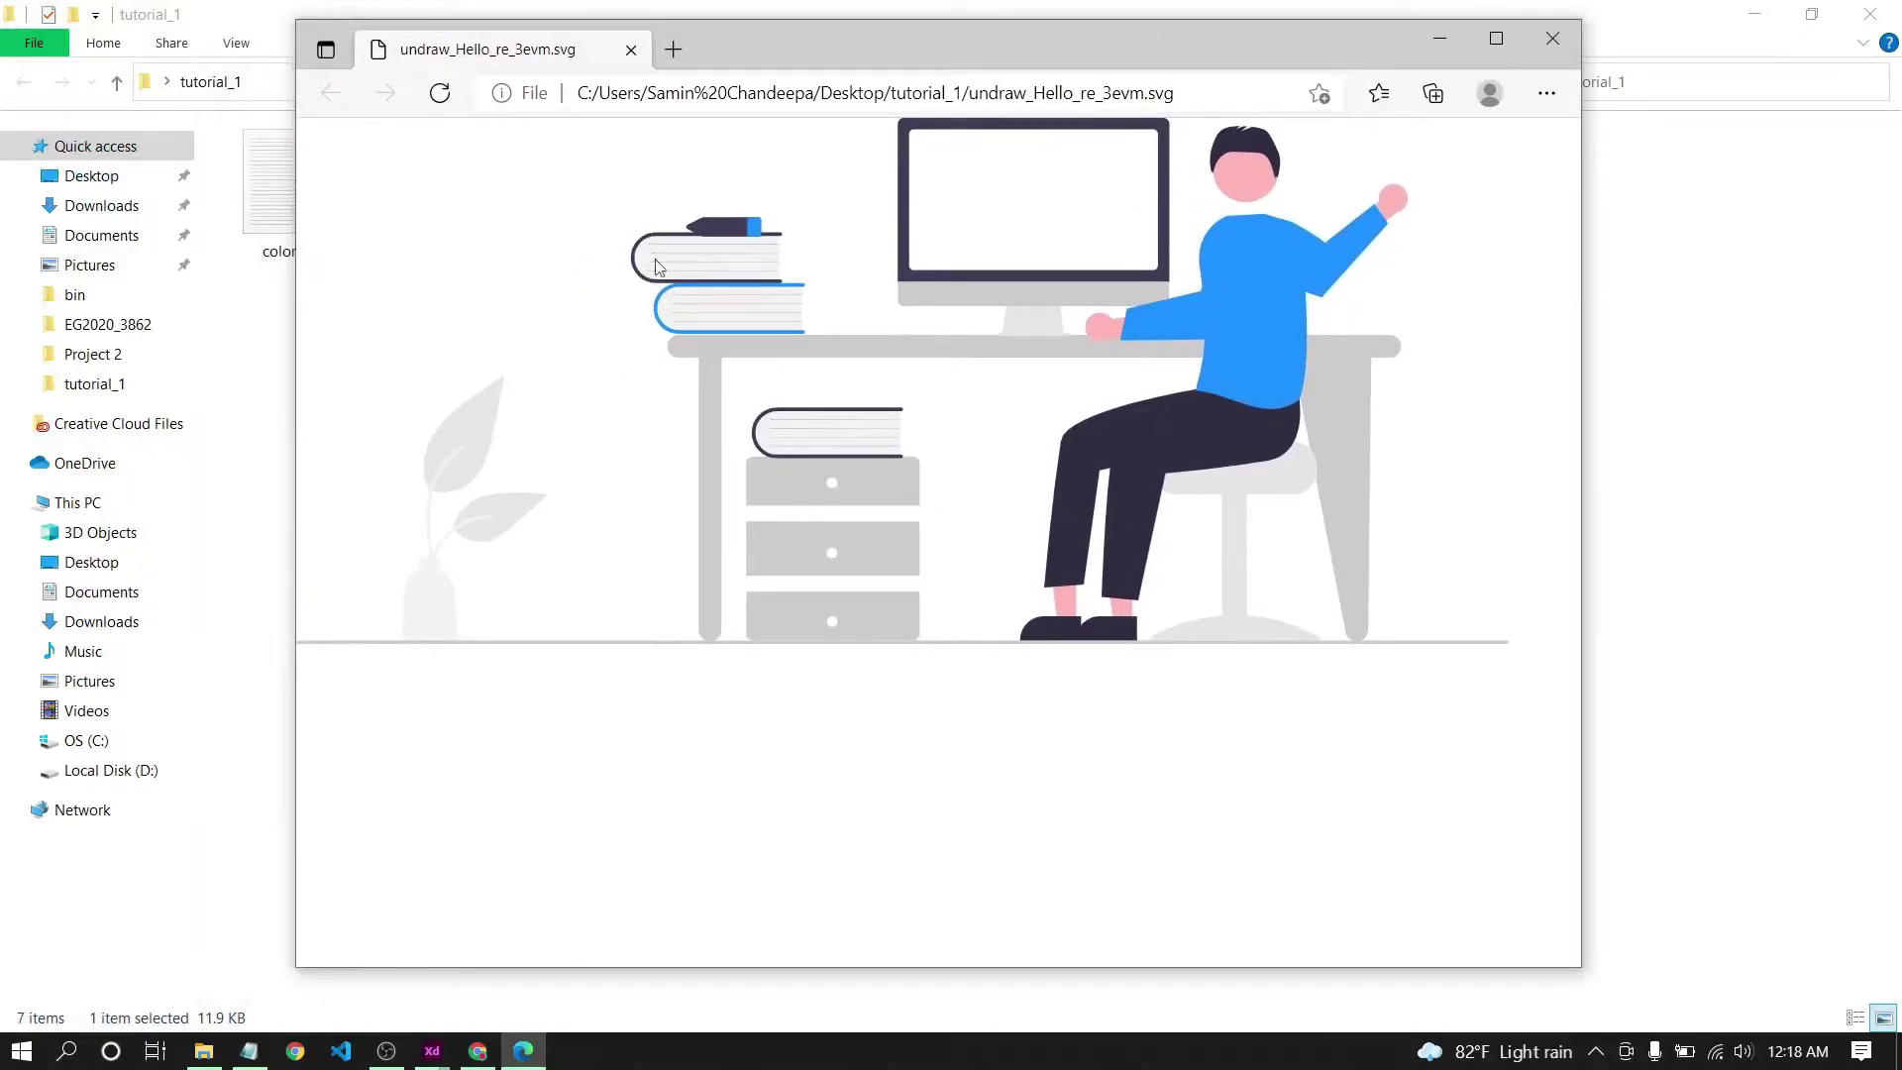
left_click_drag(897, 60, 658, 59)
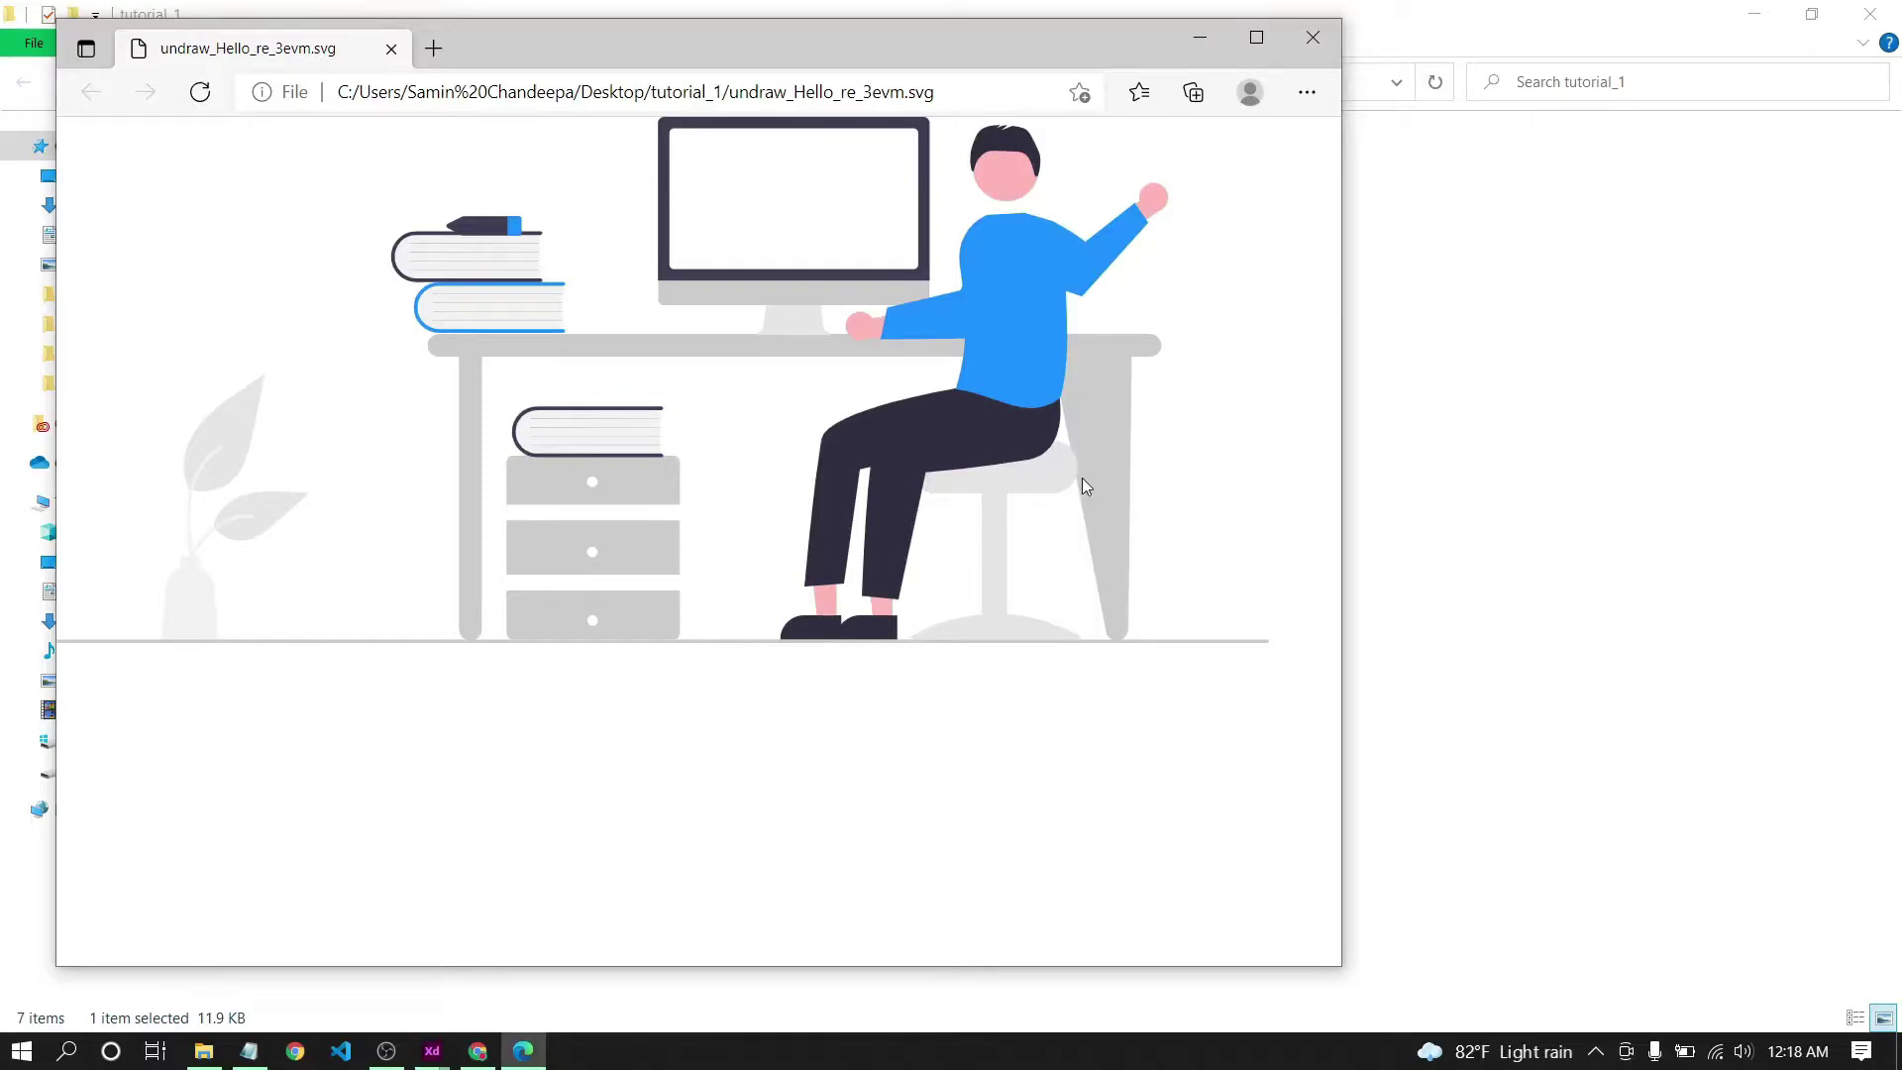
left_click_drag(973, 8, 1238, 113)
left_click(1589, 111)
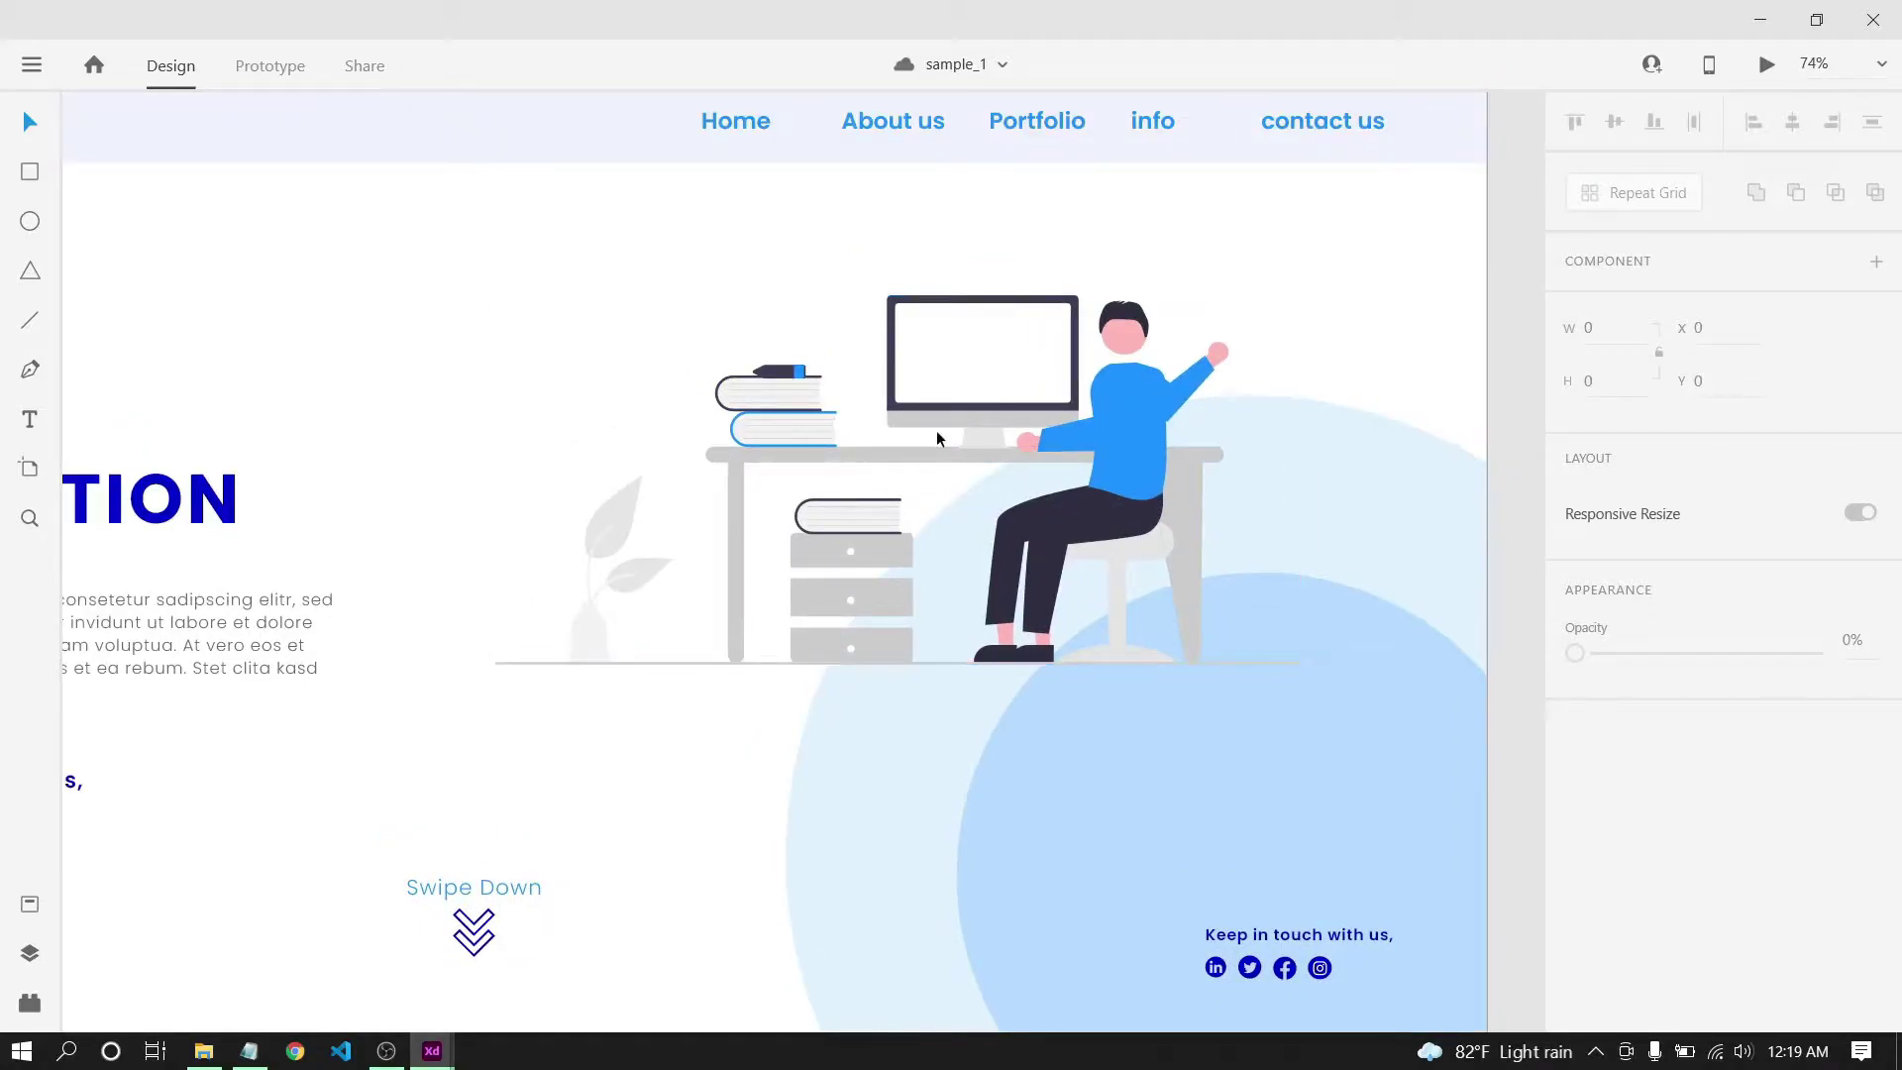
In Adobe XD, inspect the LinkedIn, Twitter and Facebook icons in the desktop artboard of sample_1 up close.
scroll(892, 486, "down", 3)
scroll(892, 486, "right", 4)
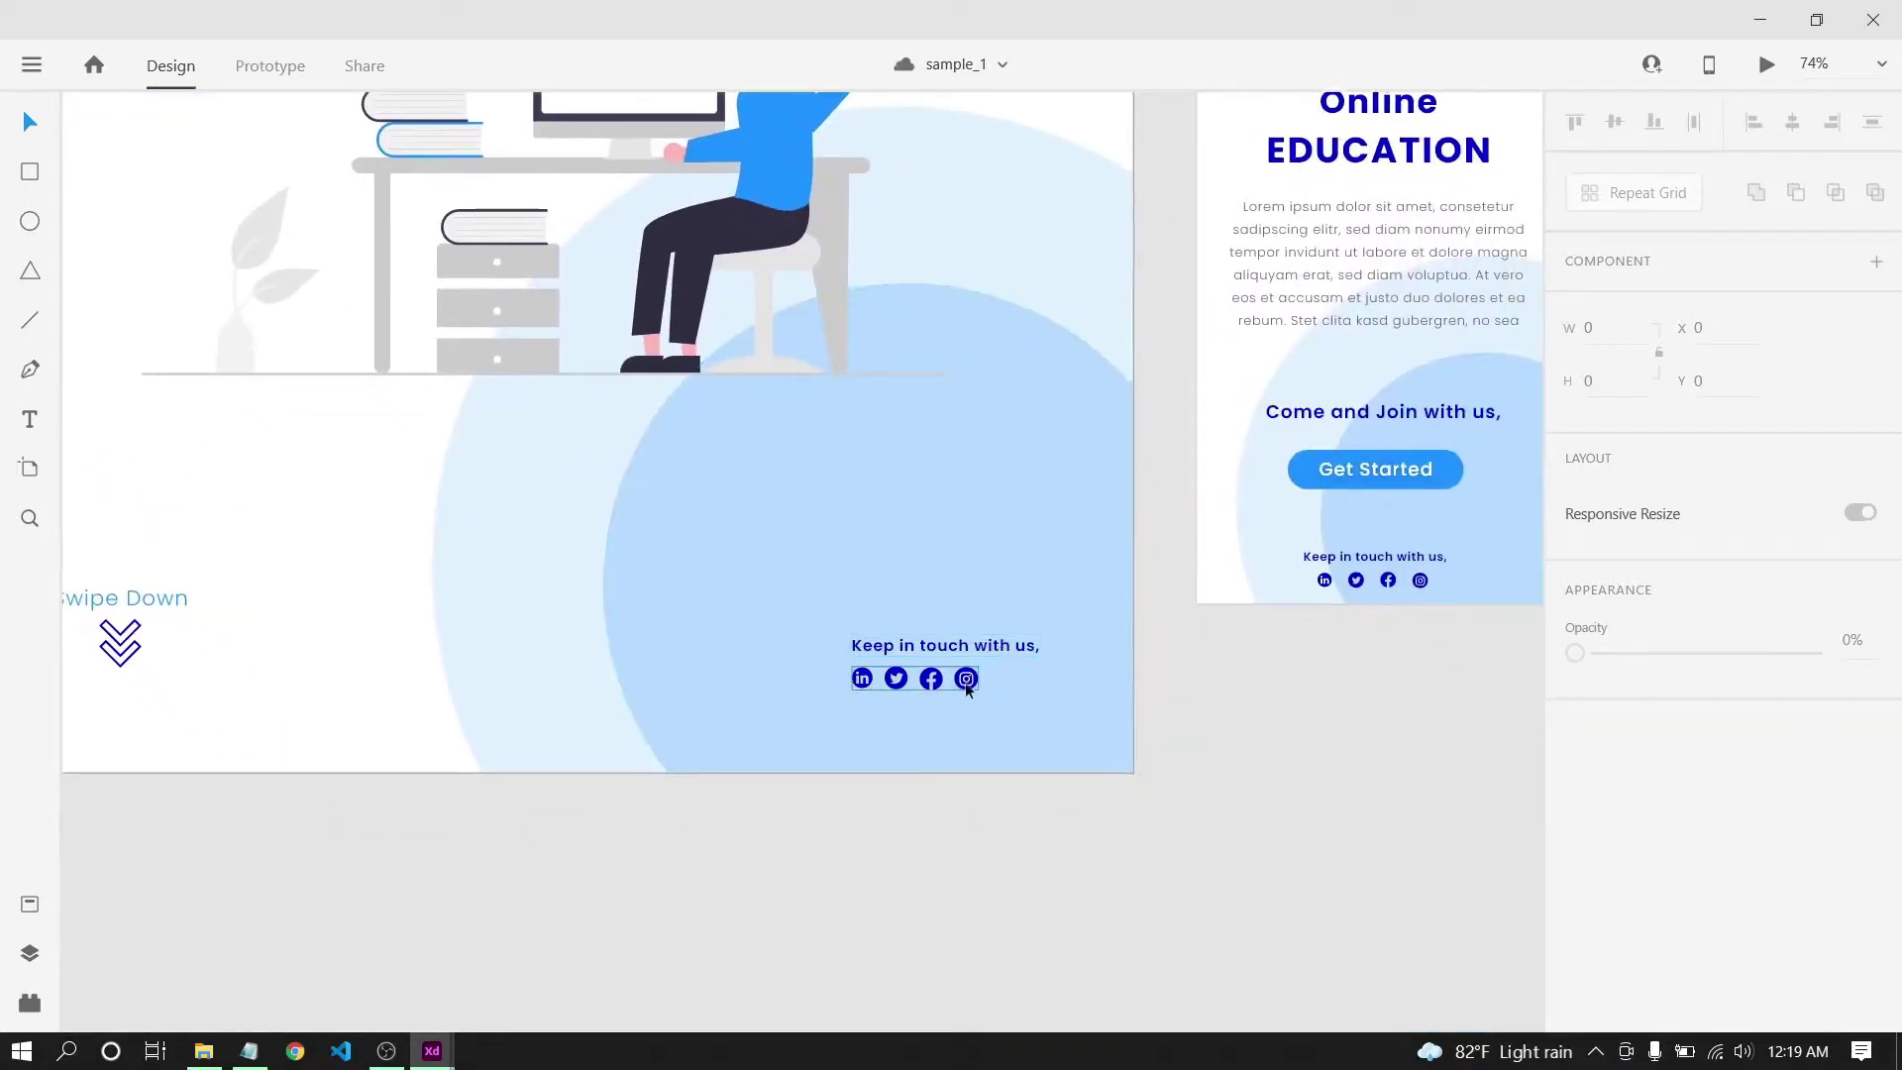
scroll(968, 685, "up", 5)
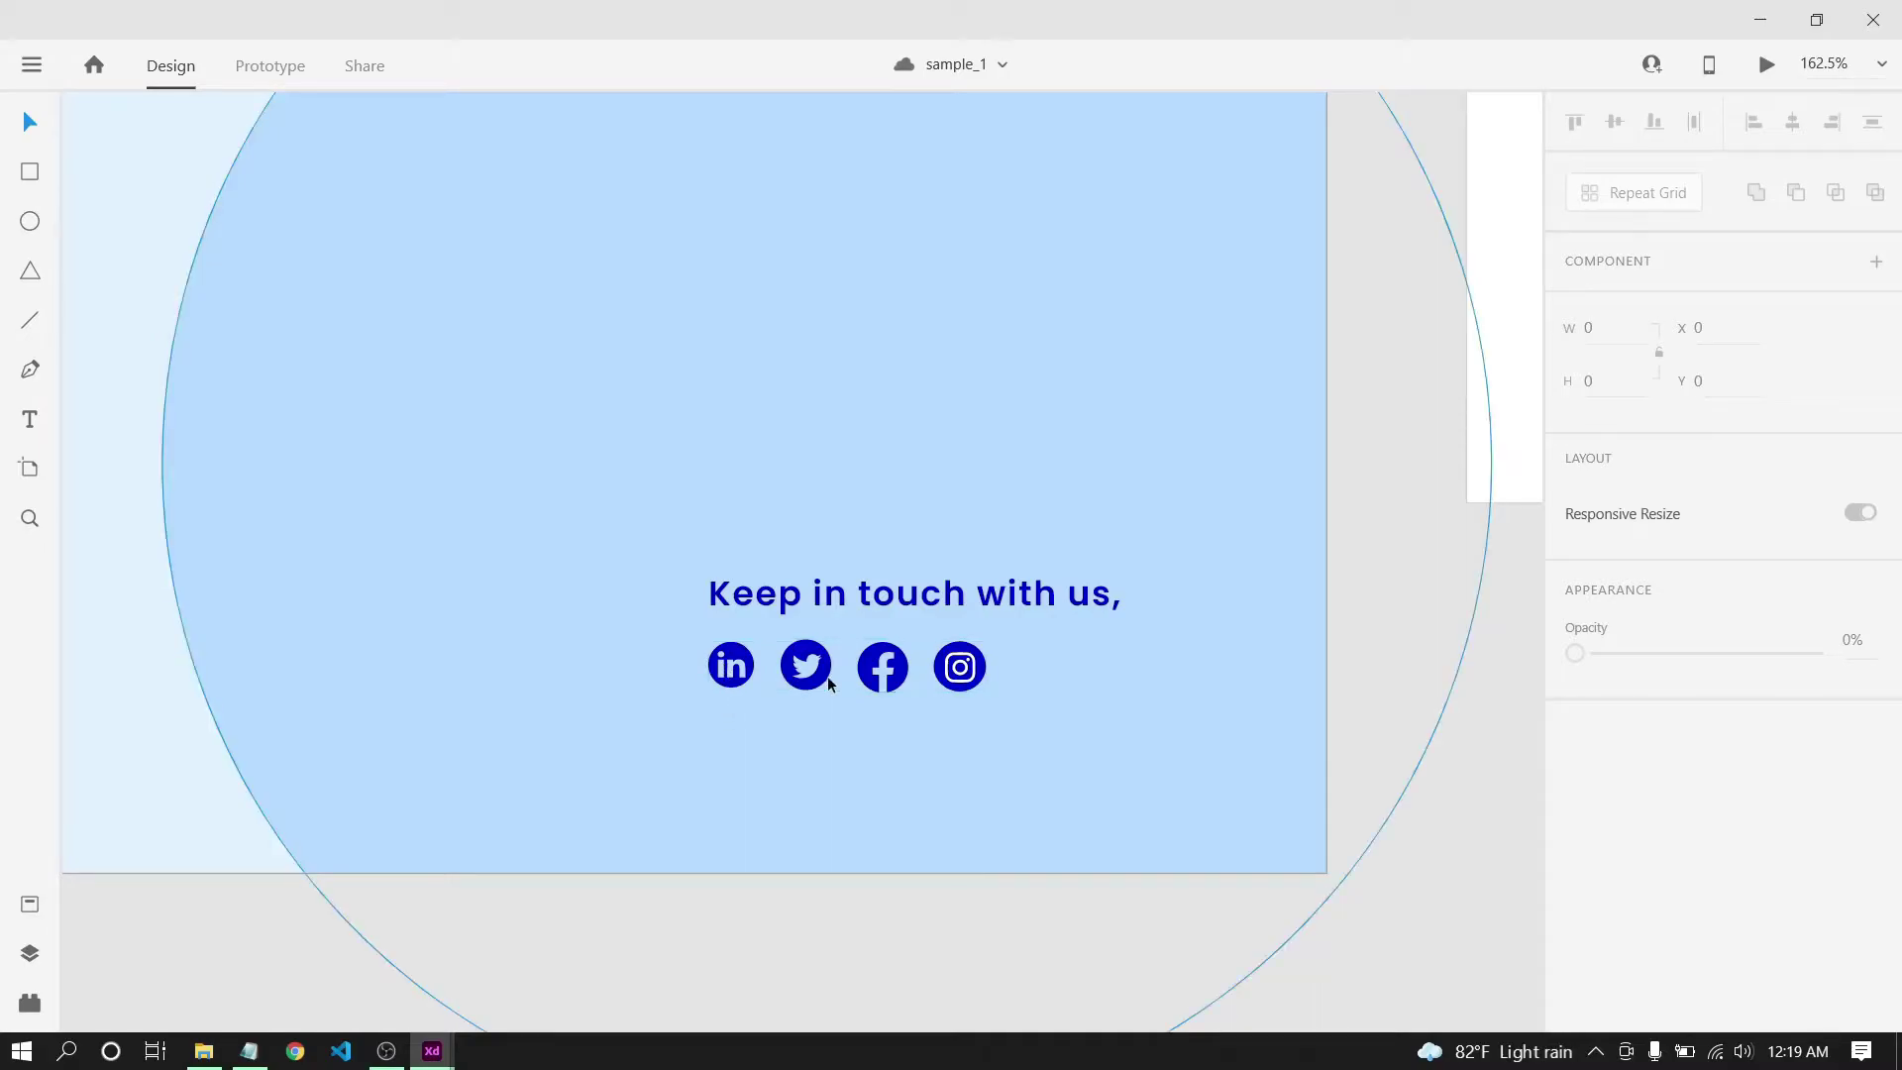
scroll(829, 678, "up", 6)
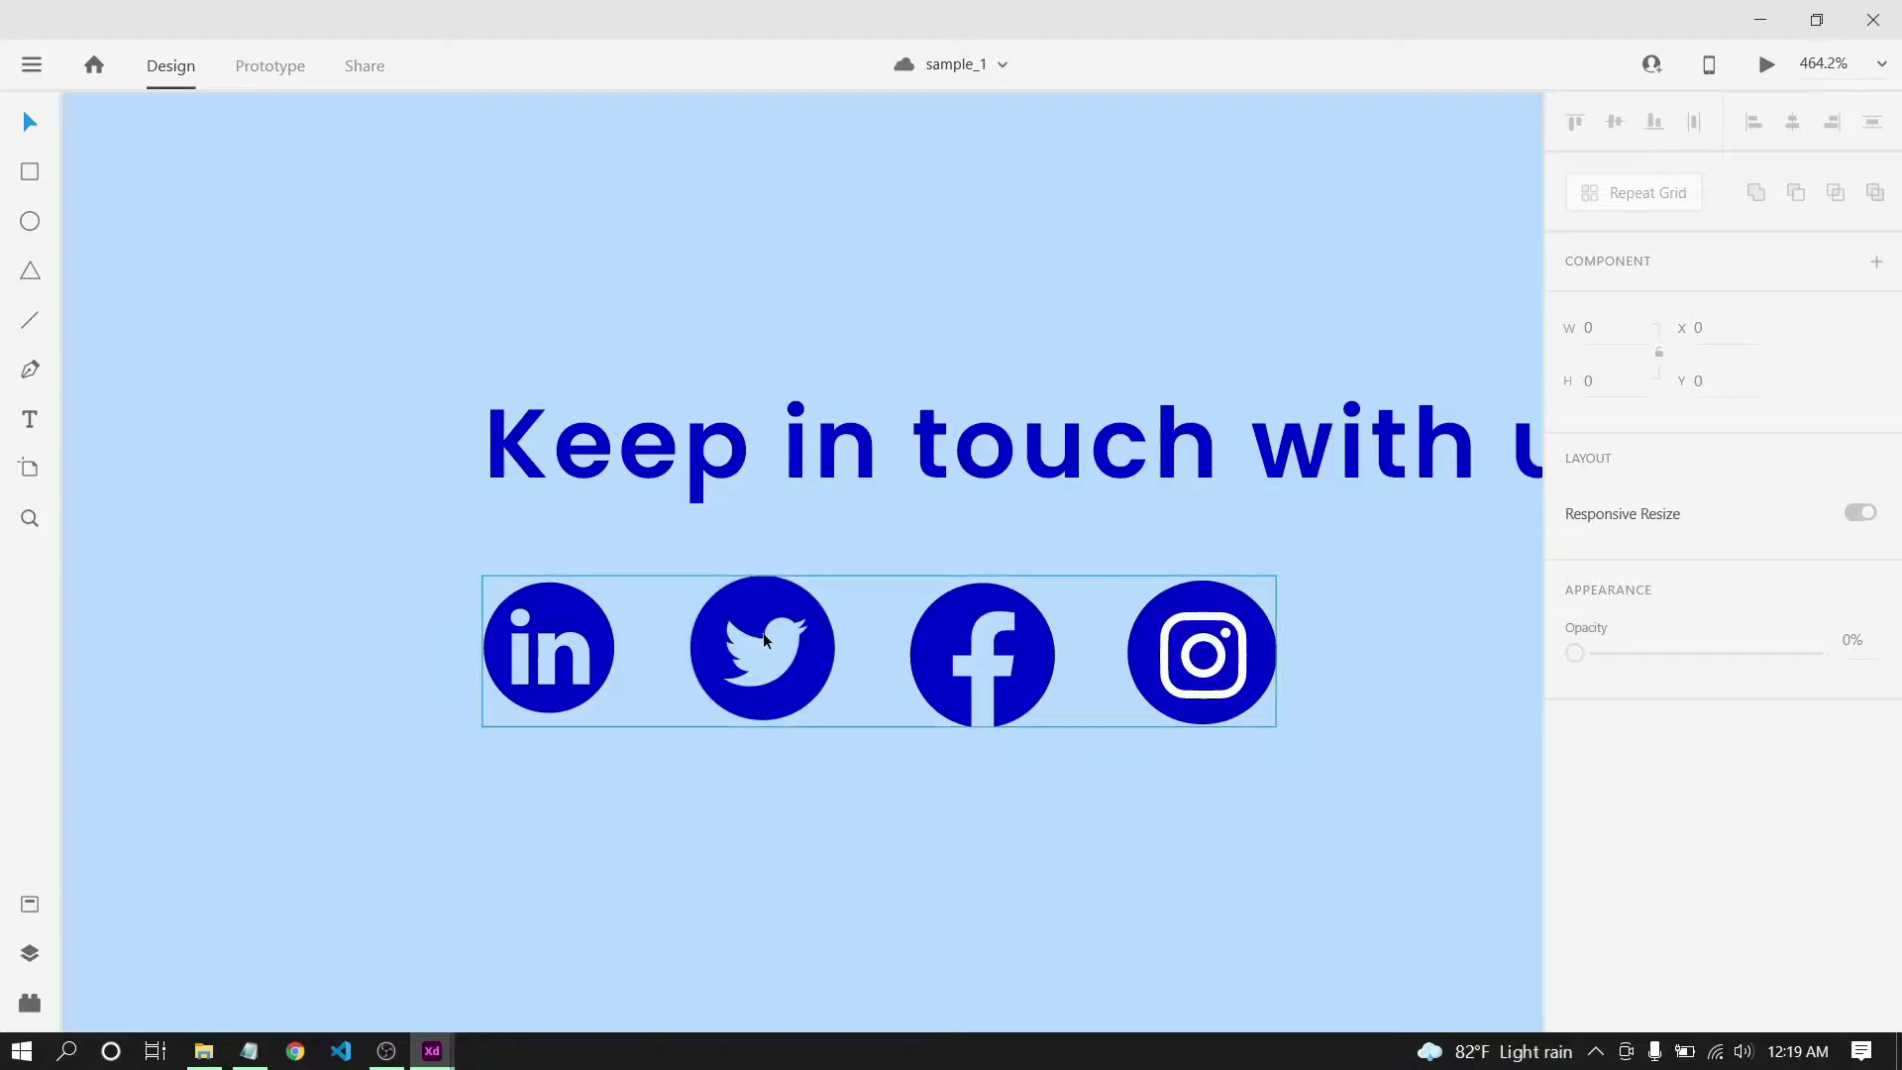
scroll(766, 640, "up", 5)
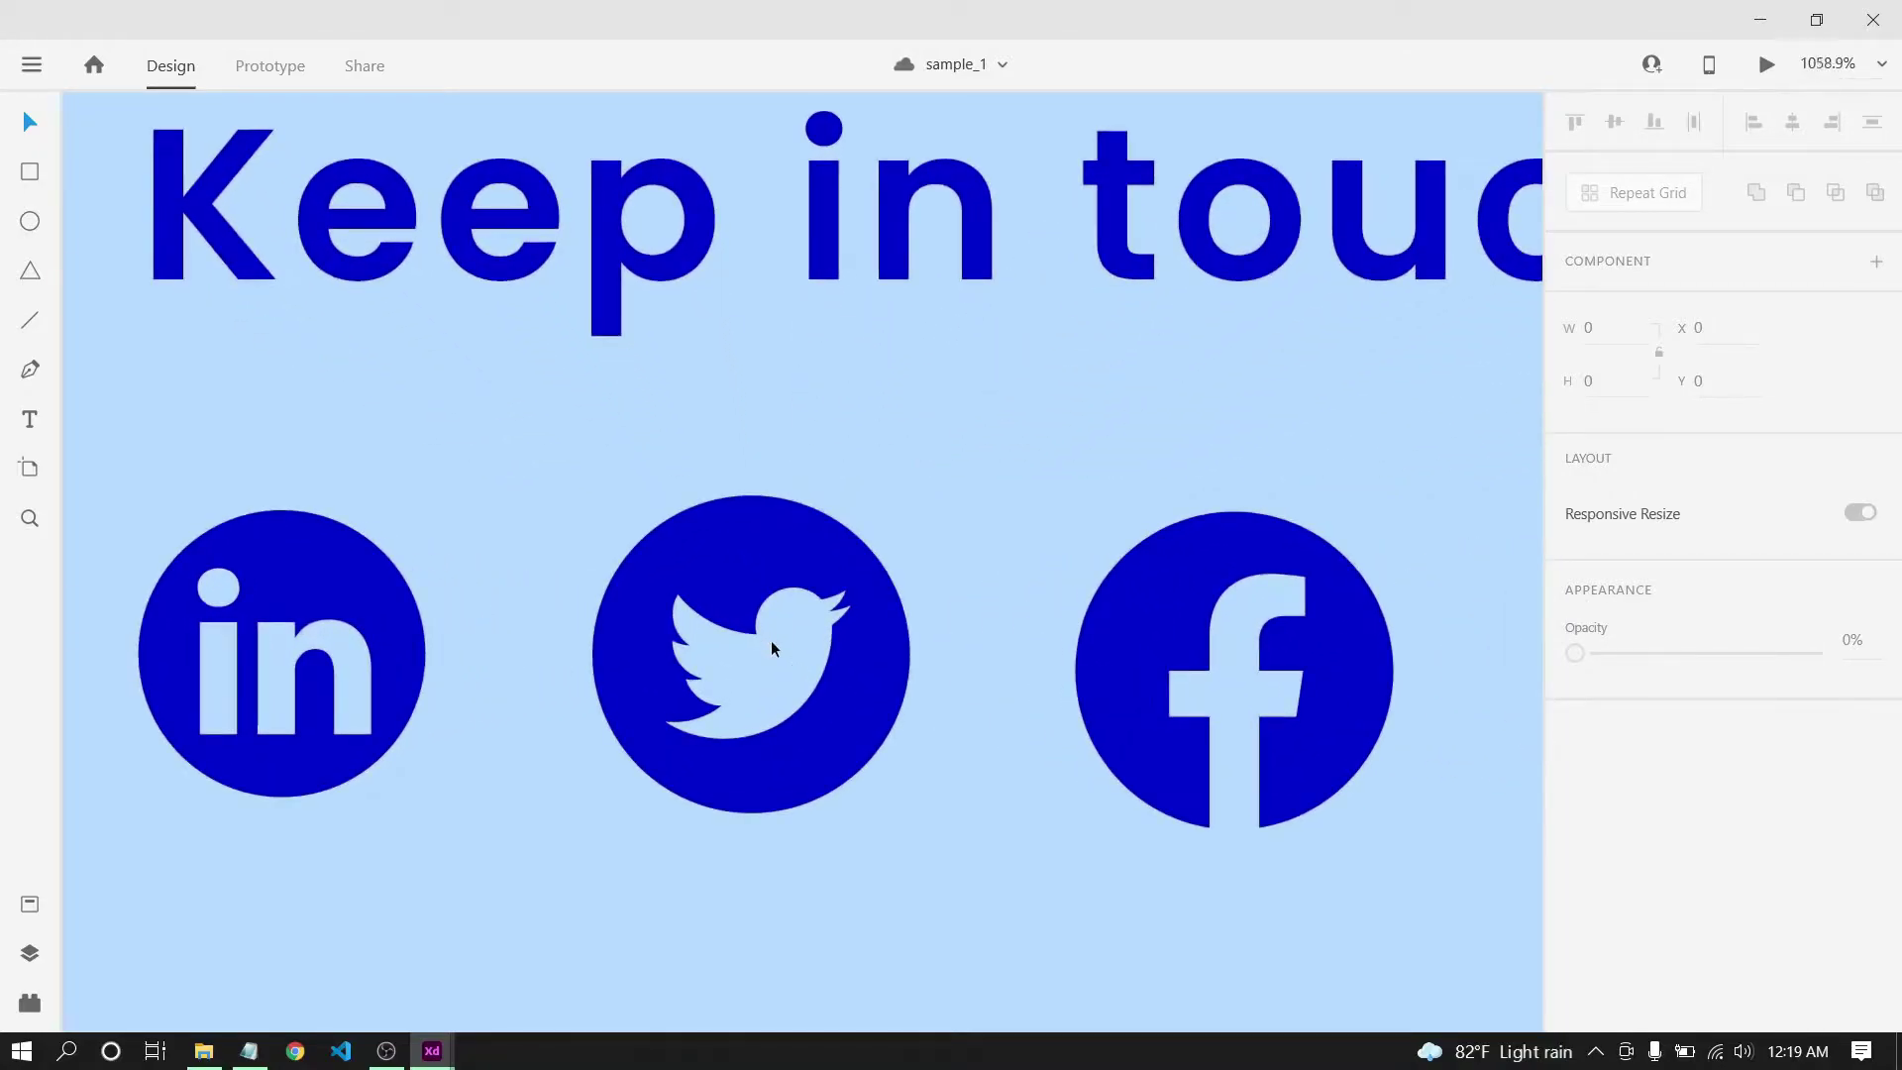
scroll(774, 649, "up", 1)
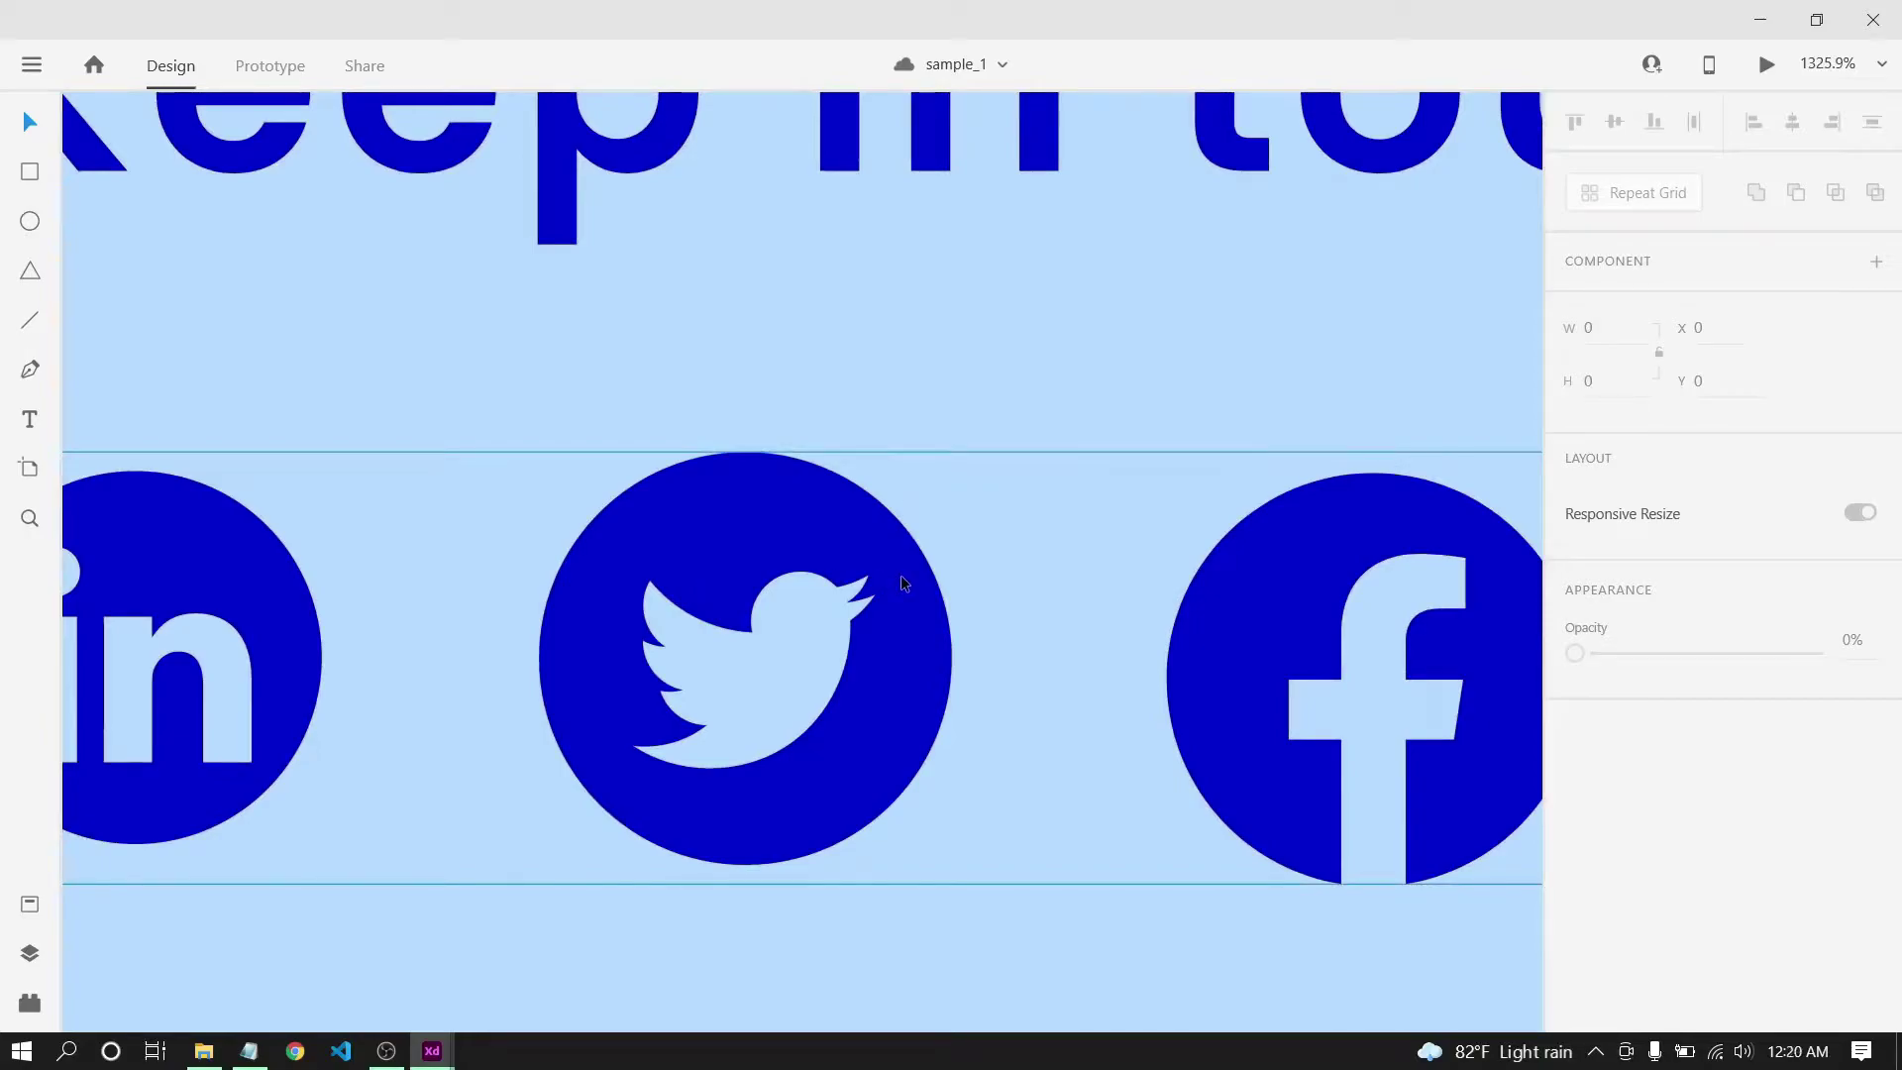
scroll(1240, 645, "right", 5)
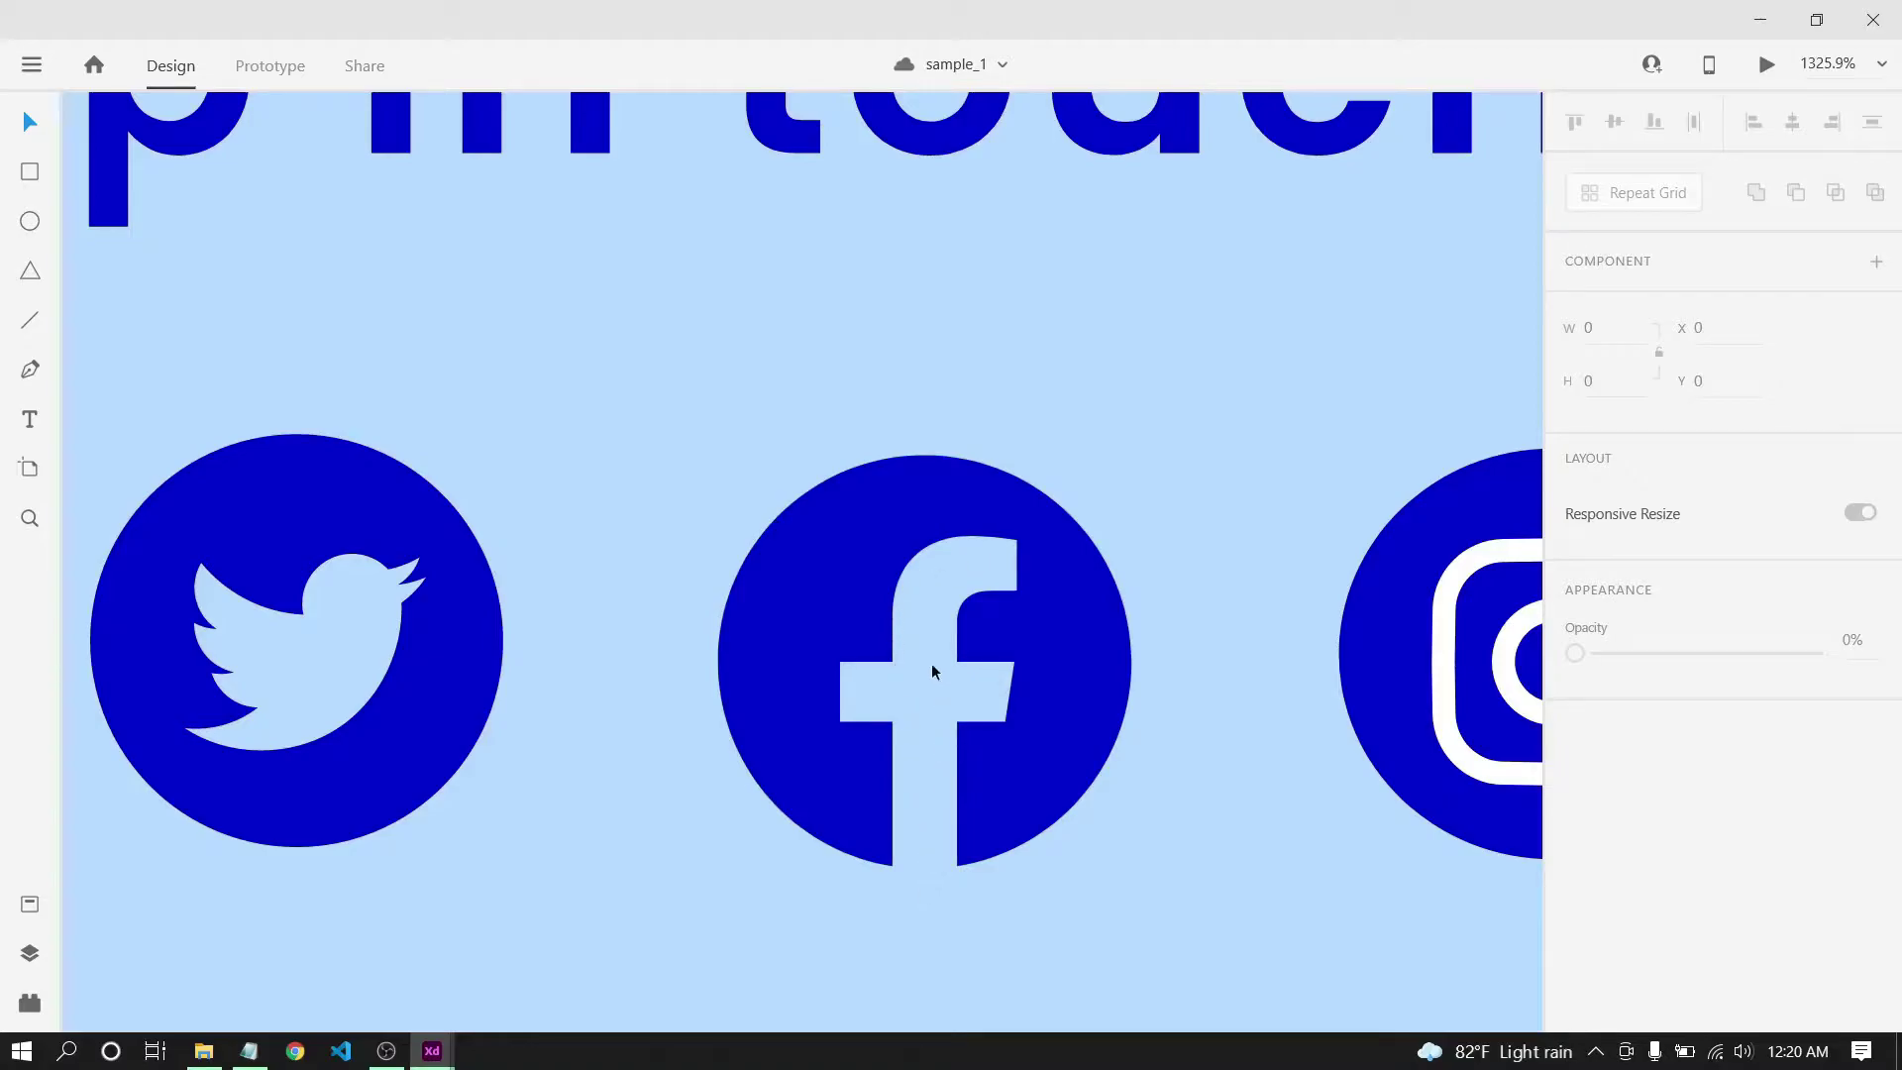
left_click_drag(327, 403, 1318, 523)
left_click_drag(821, 403, 1335, 528)
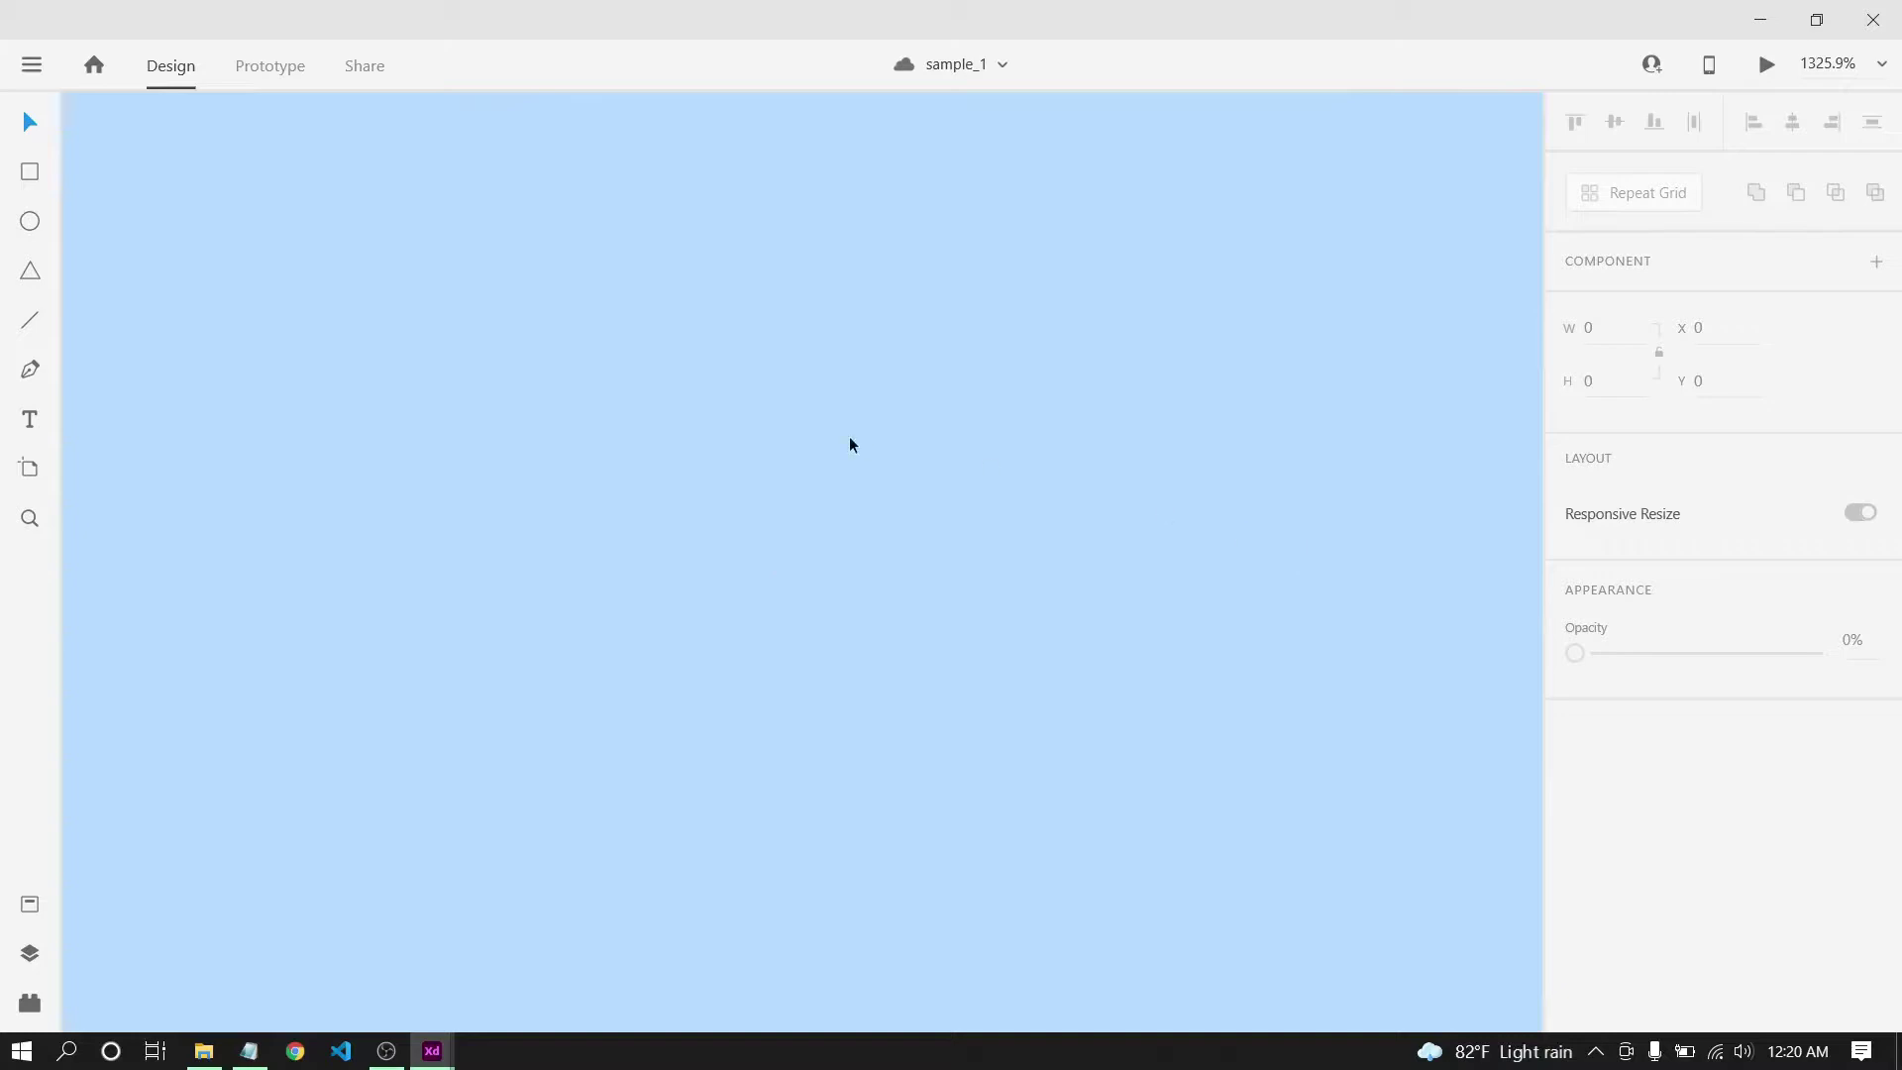
Review the full row of four social media icons beneath the "Keep in touch with us," text.
key("ctrl+0")
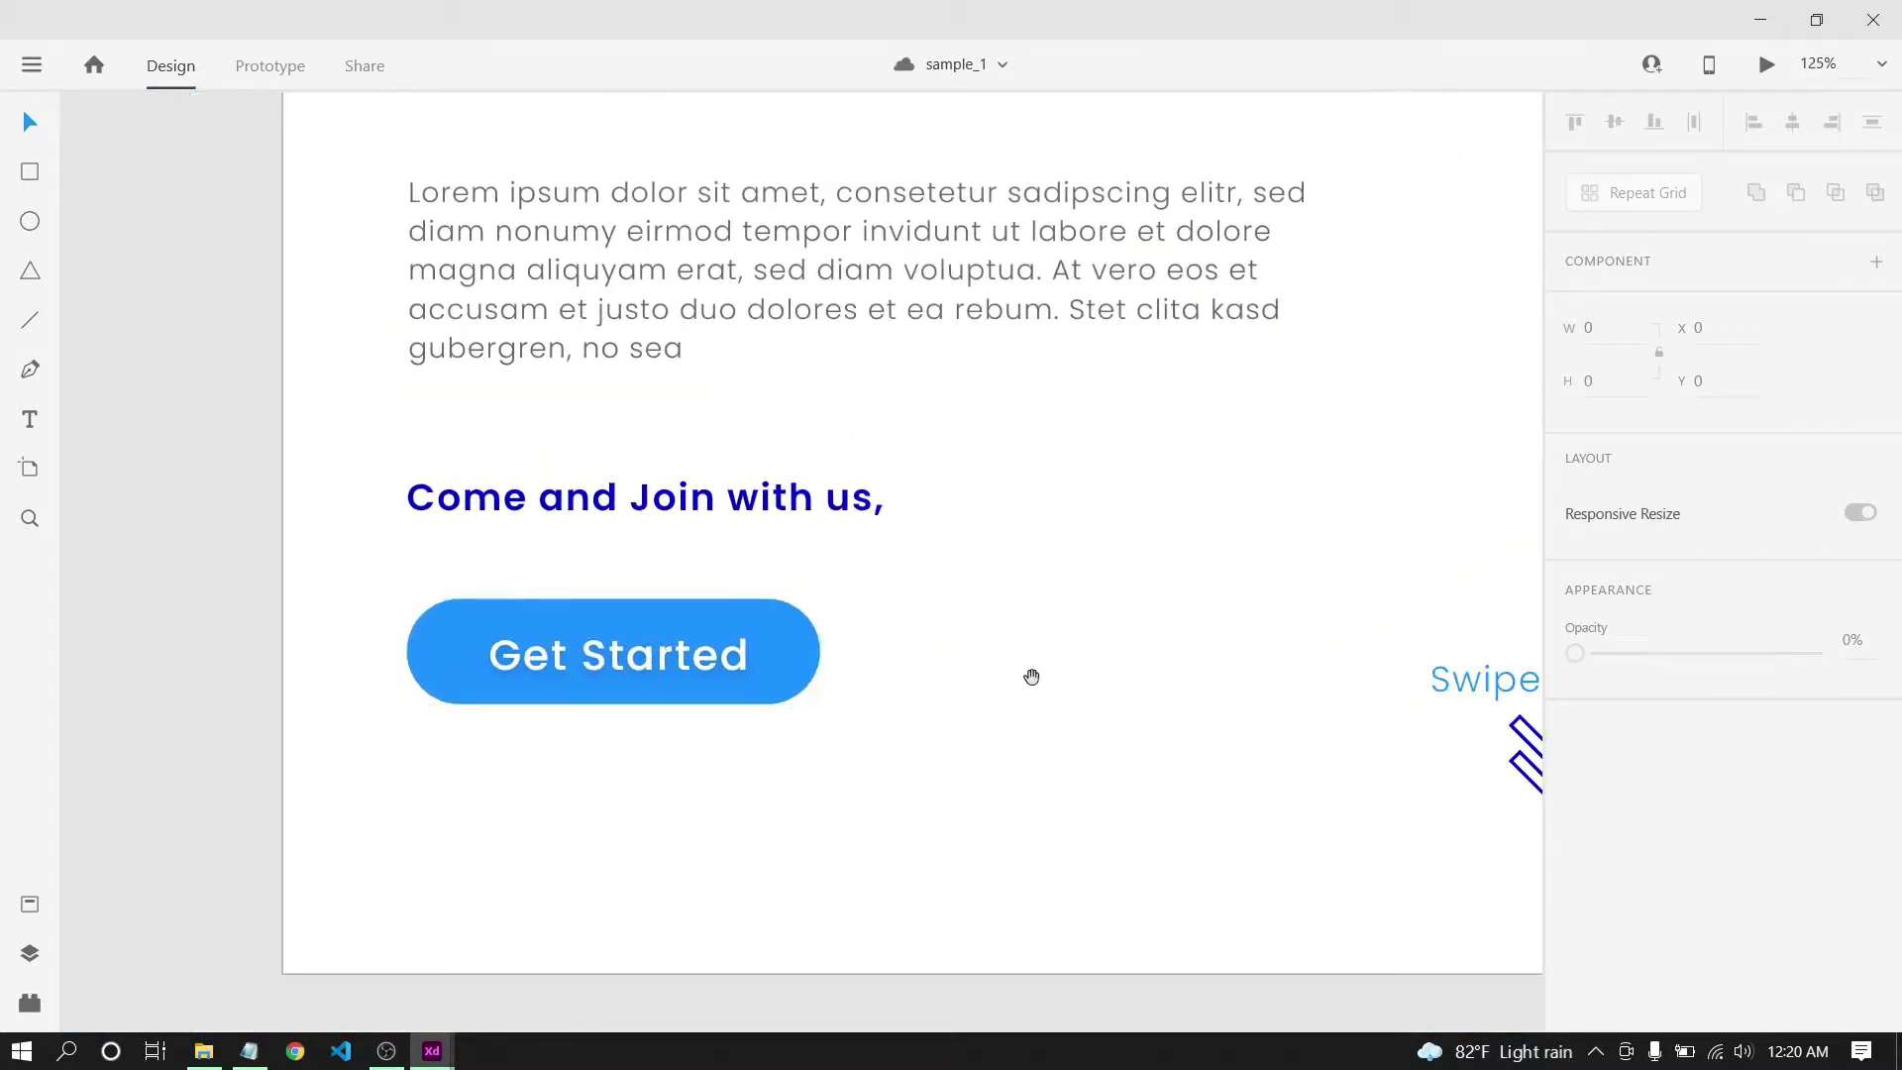
scroll(1010, 679, "right", 10)
scroll(999, 621, "right", 10)
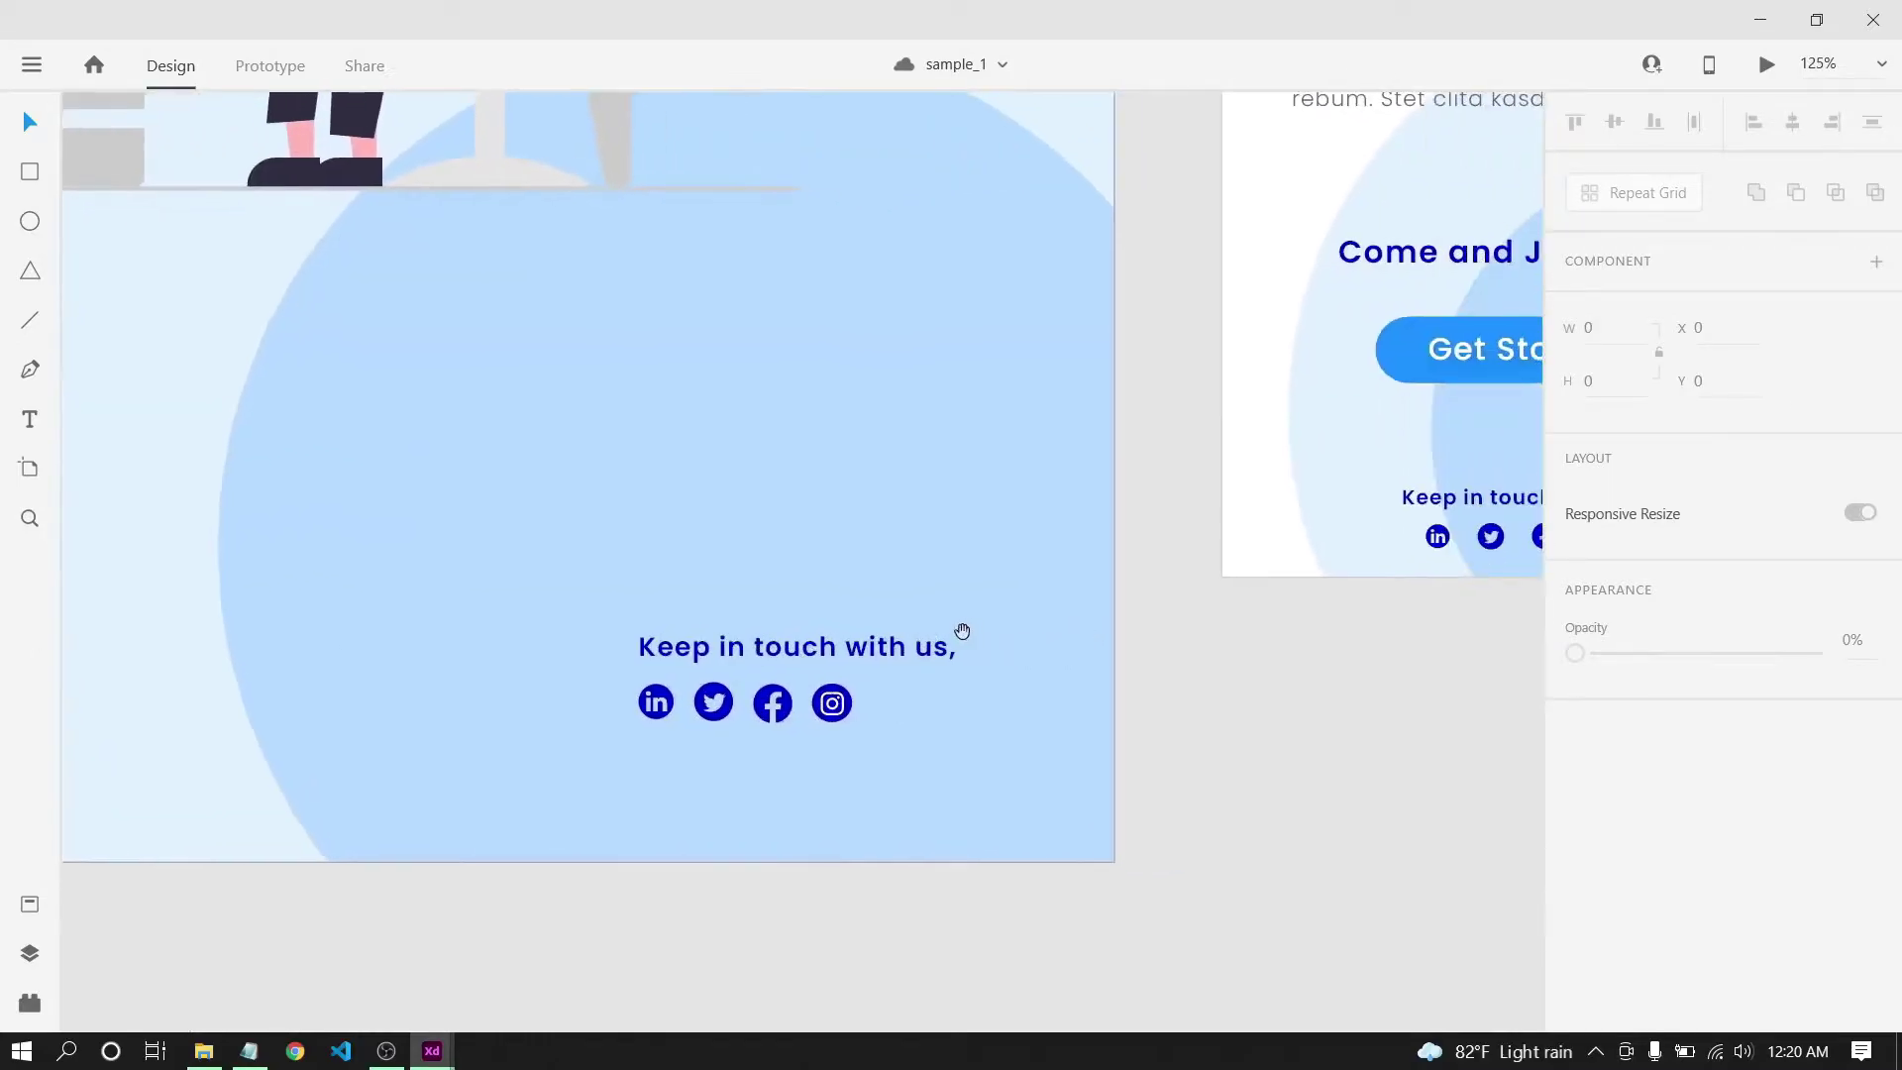
scroll(796, 722, "up", 5)
scroll(797, 723, "up", 1)
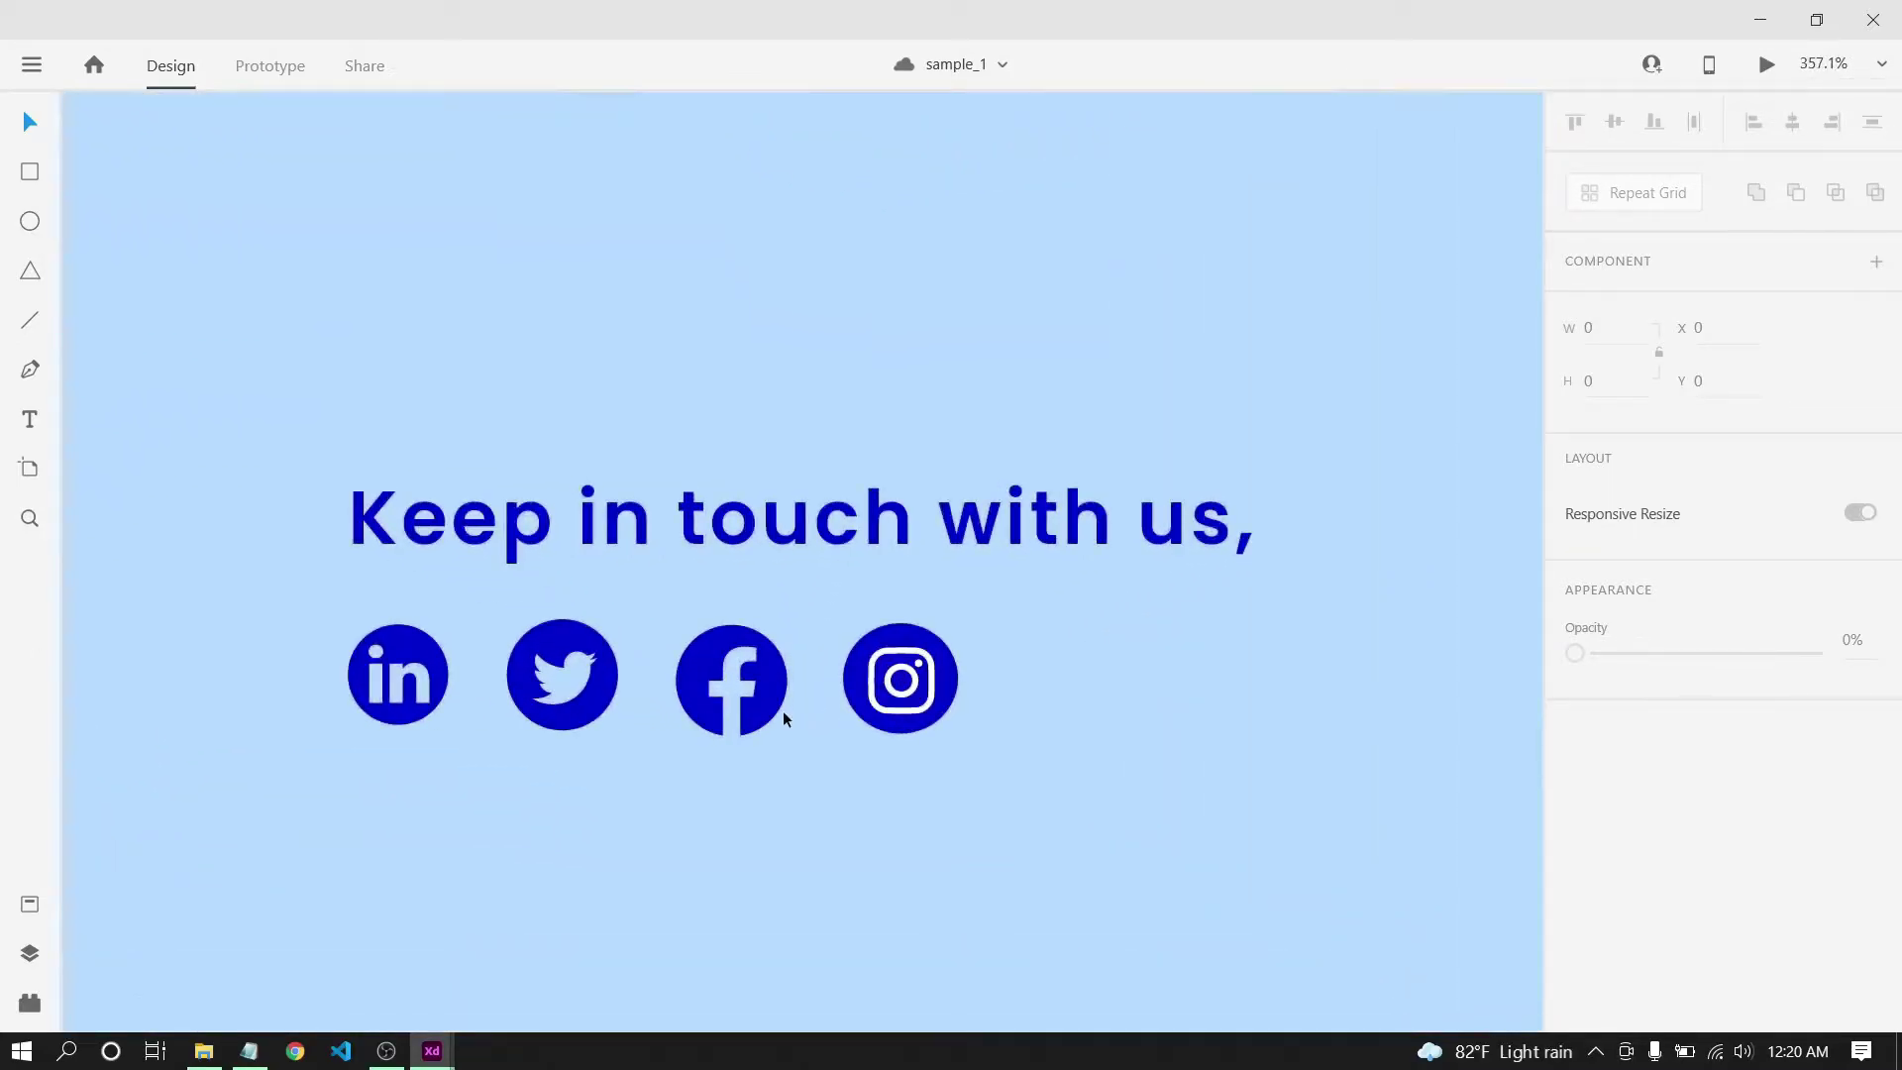
scroll(931, 721, "up", 1)
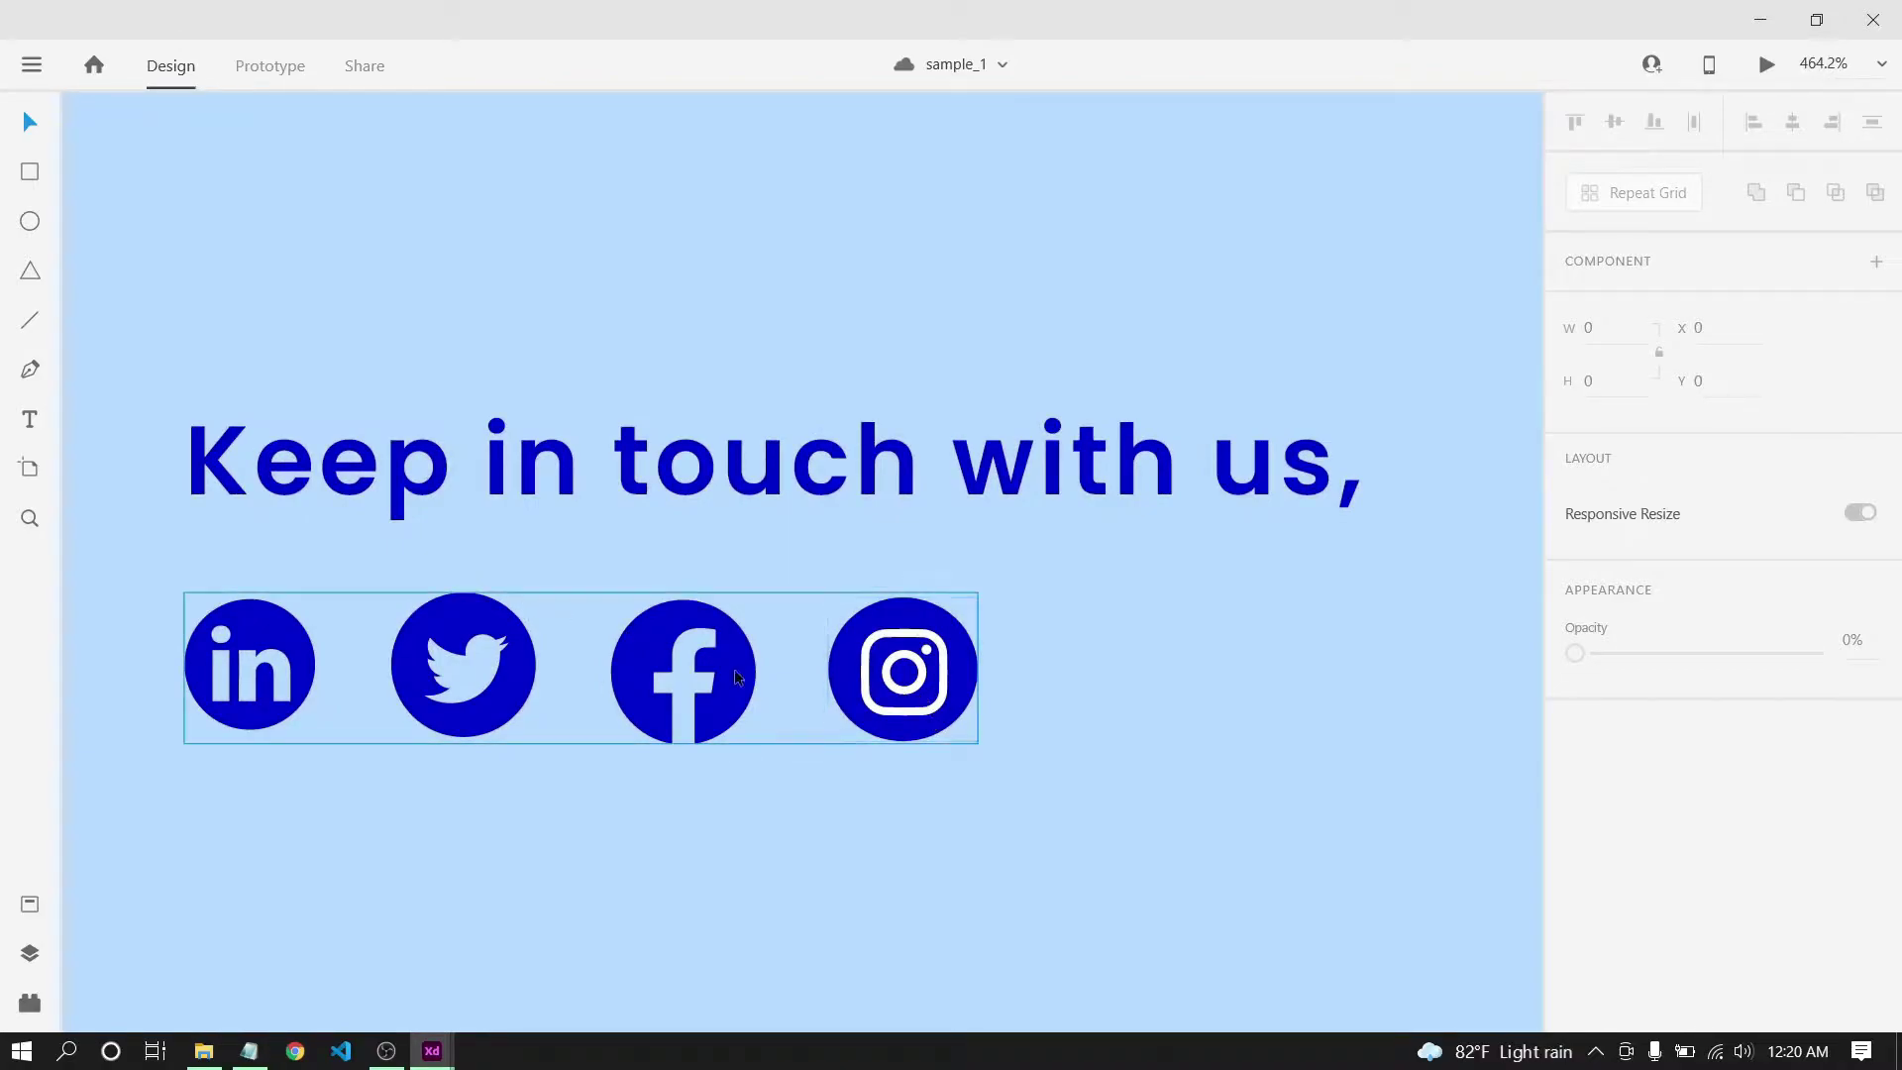
left_click(1002, 735)
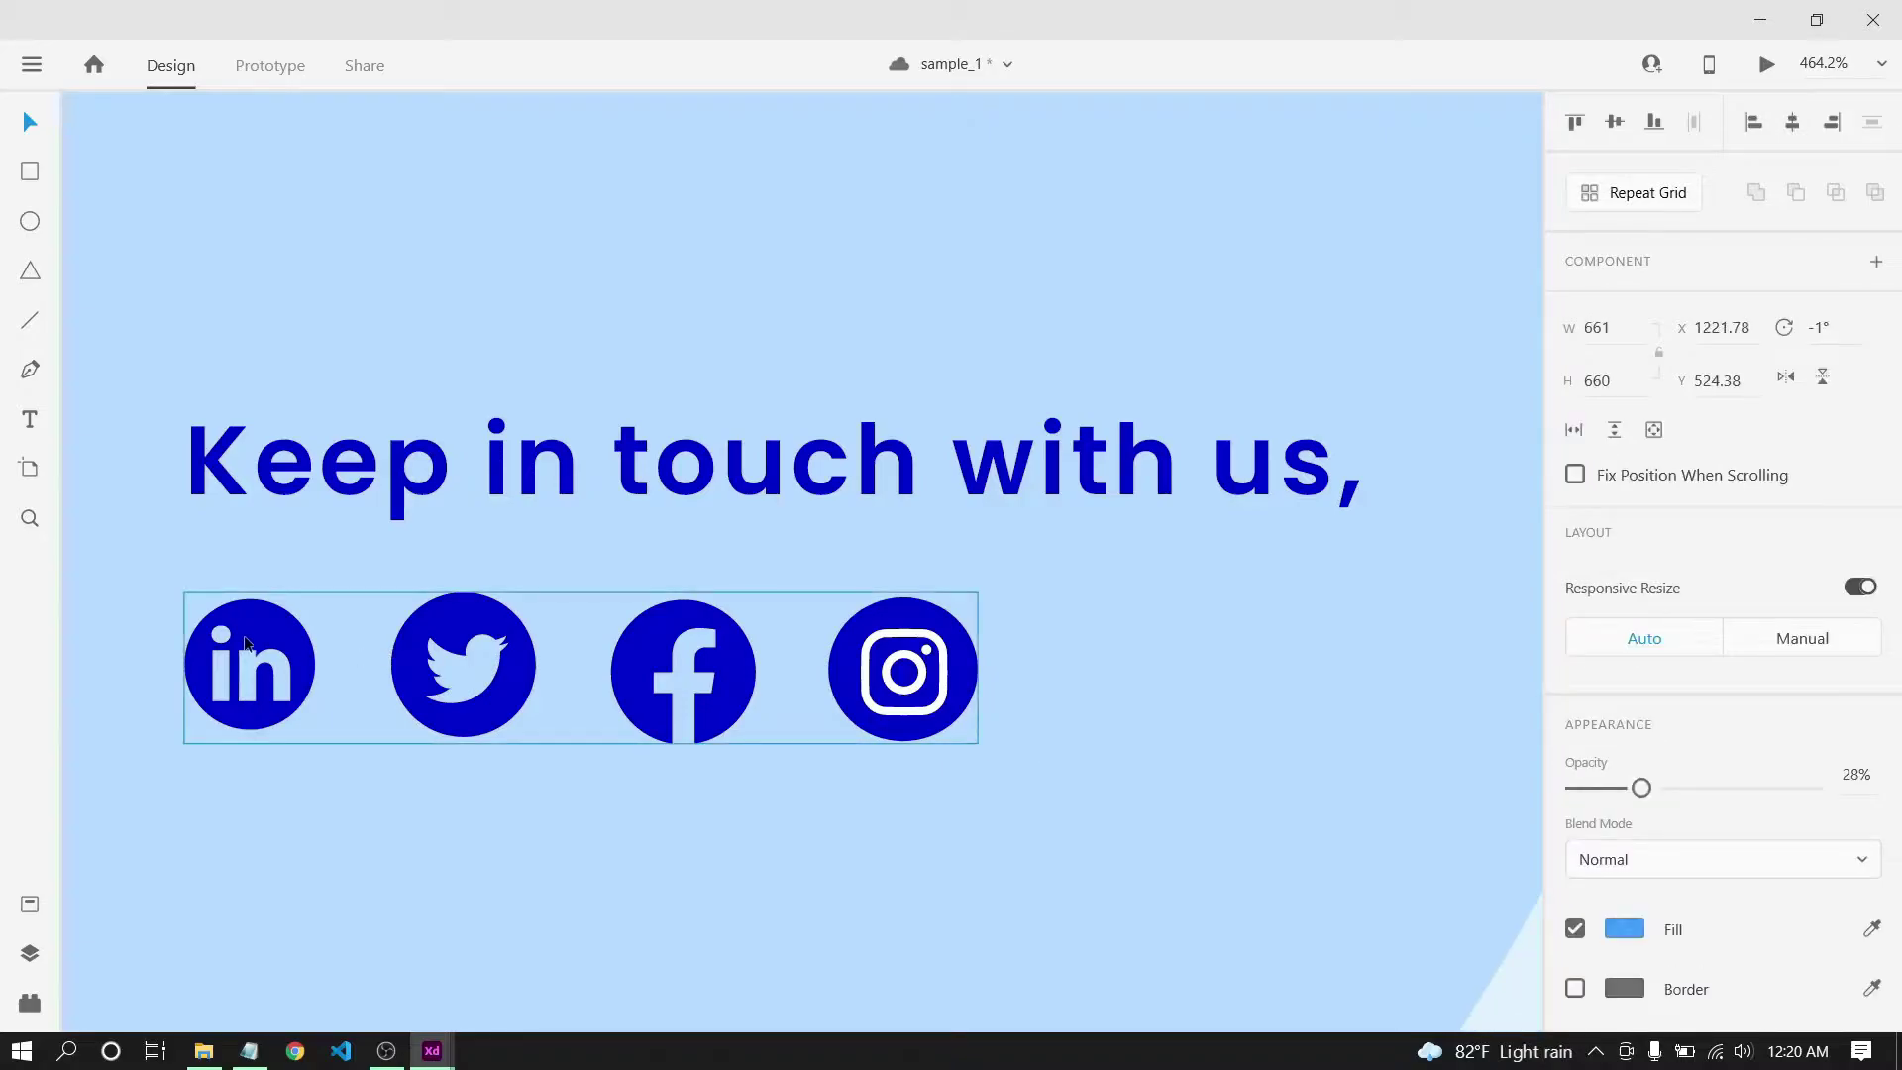
Switch to Chrome, search Google for "incofinder" and open the iconfinder.com website.
left_click(296, 1050)
type("in")
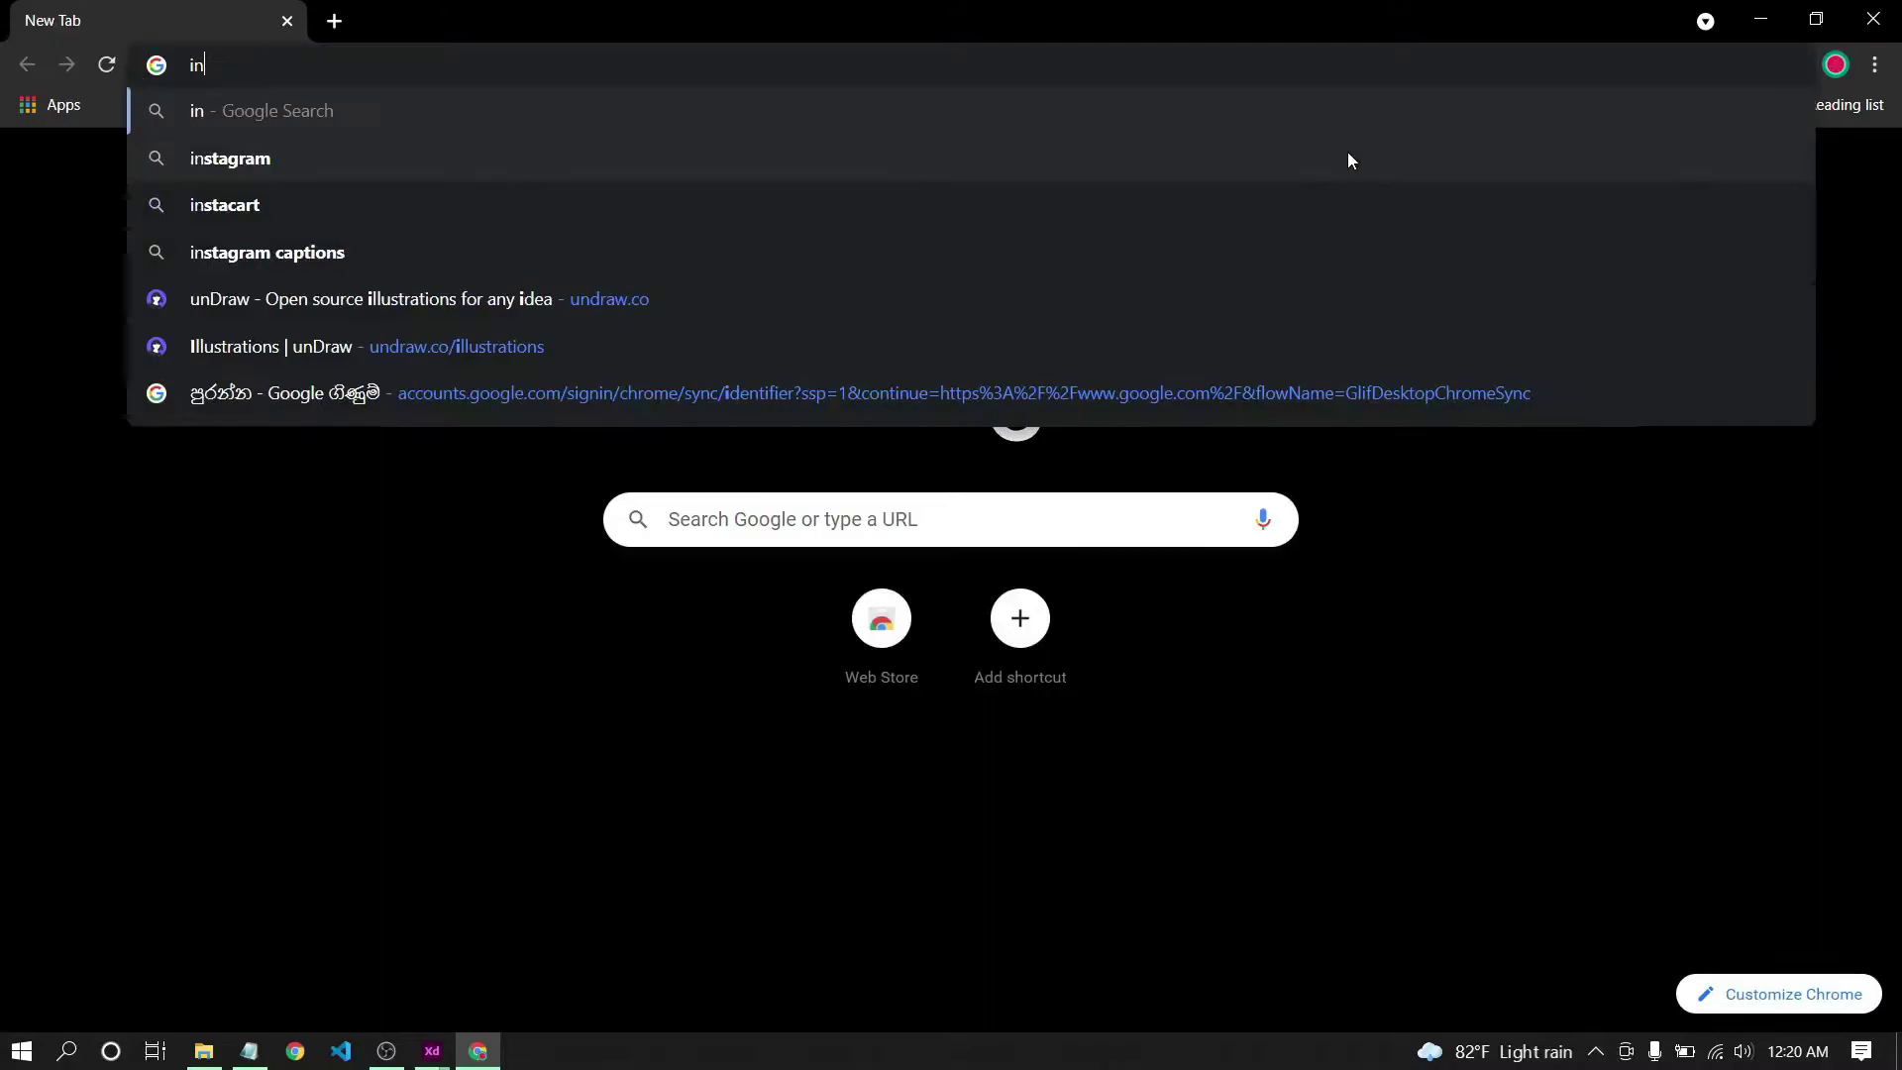
type("cofinder")
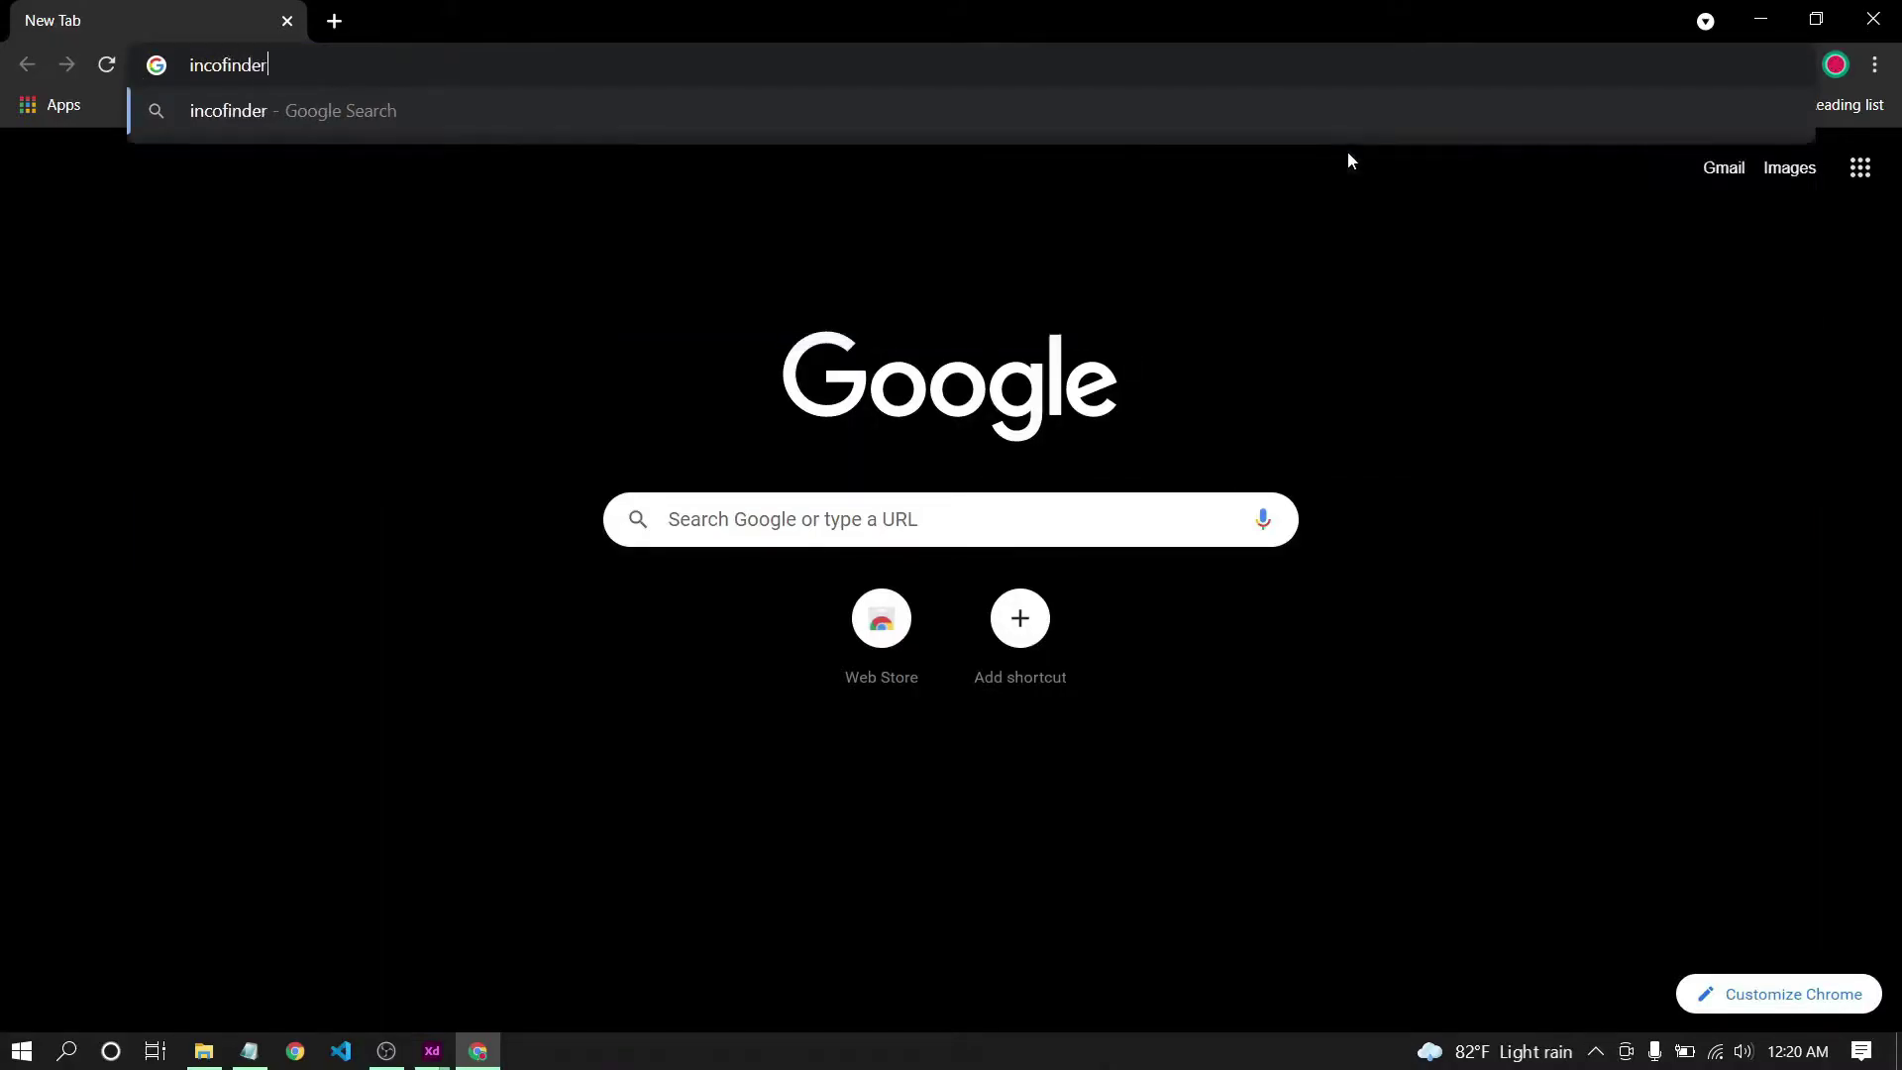
key("Return")
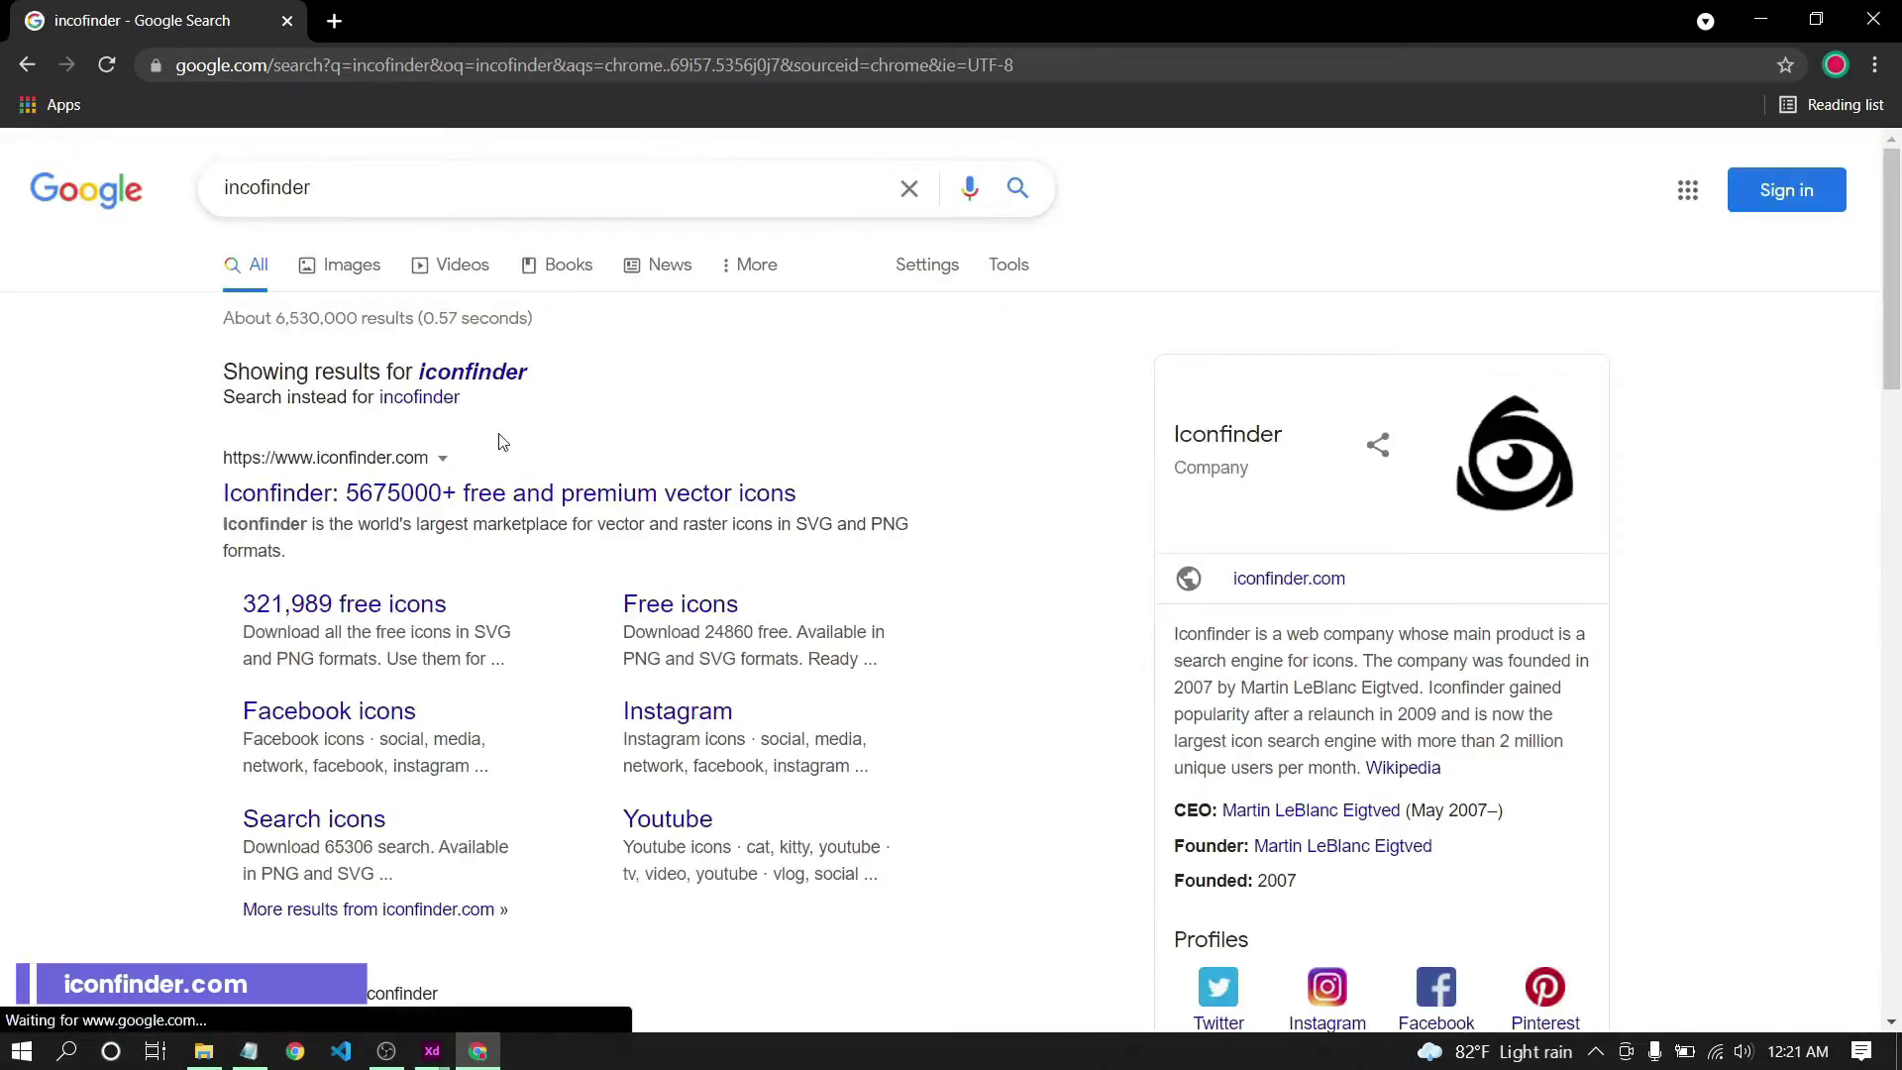
scroll(595, 374, "down", 1)
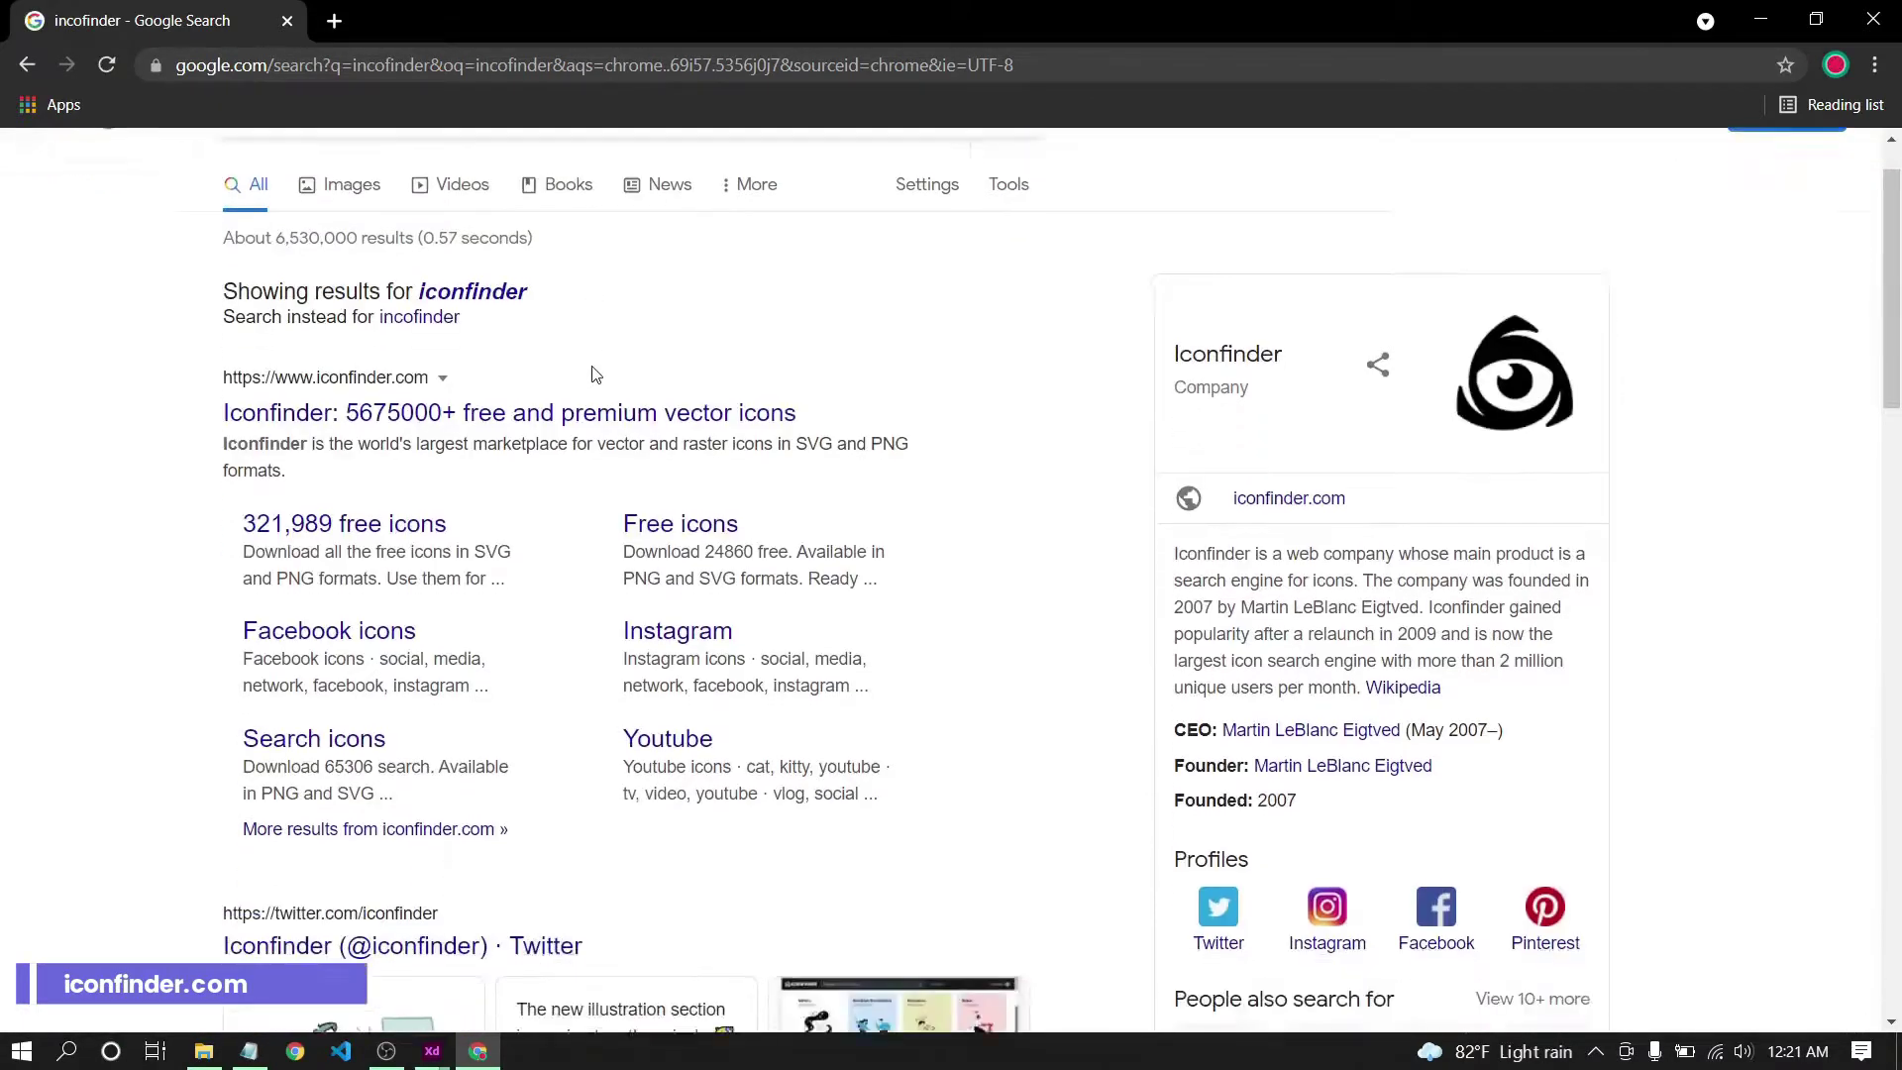
left_click(635, 373)
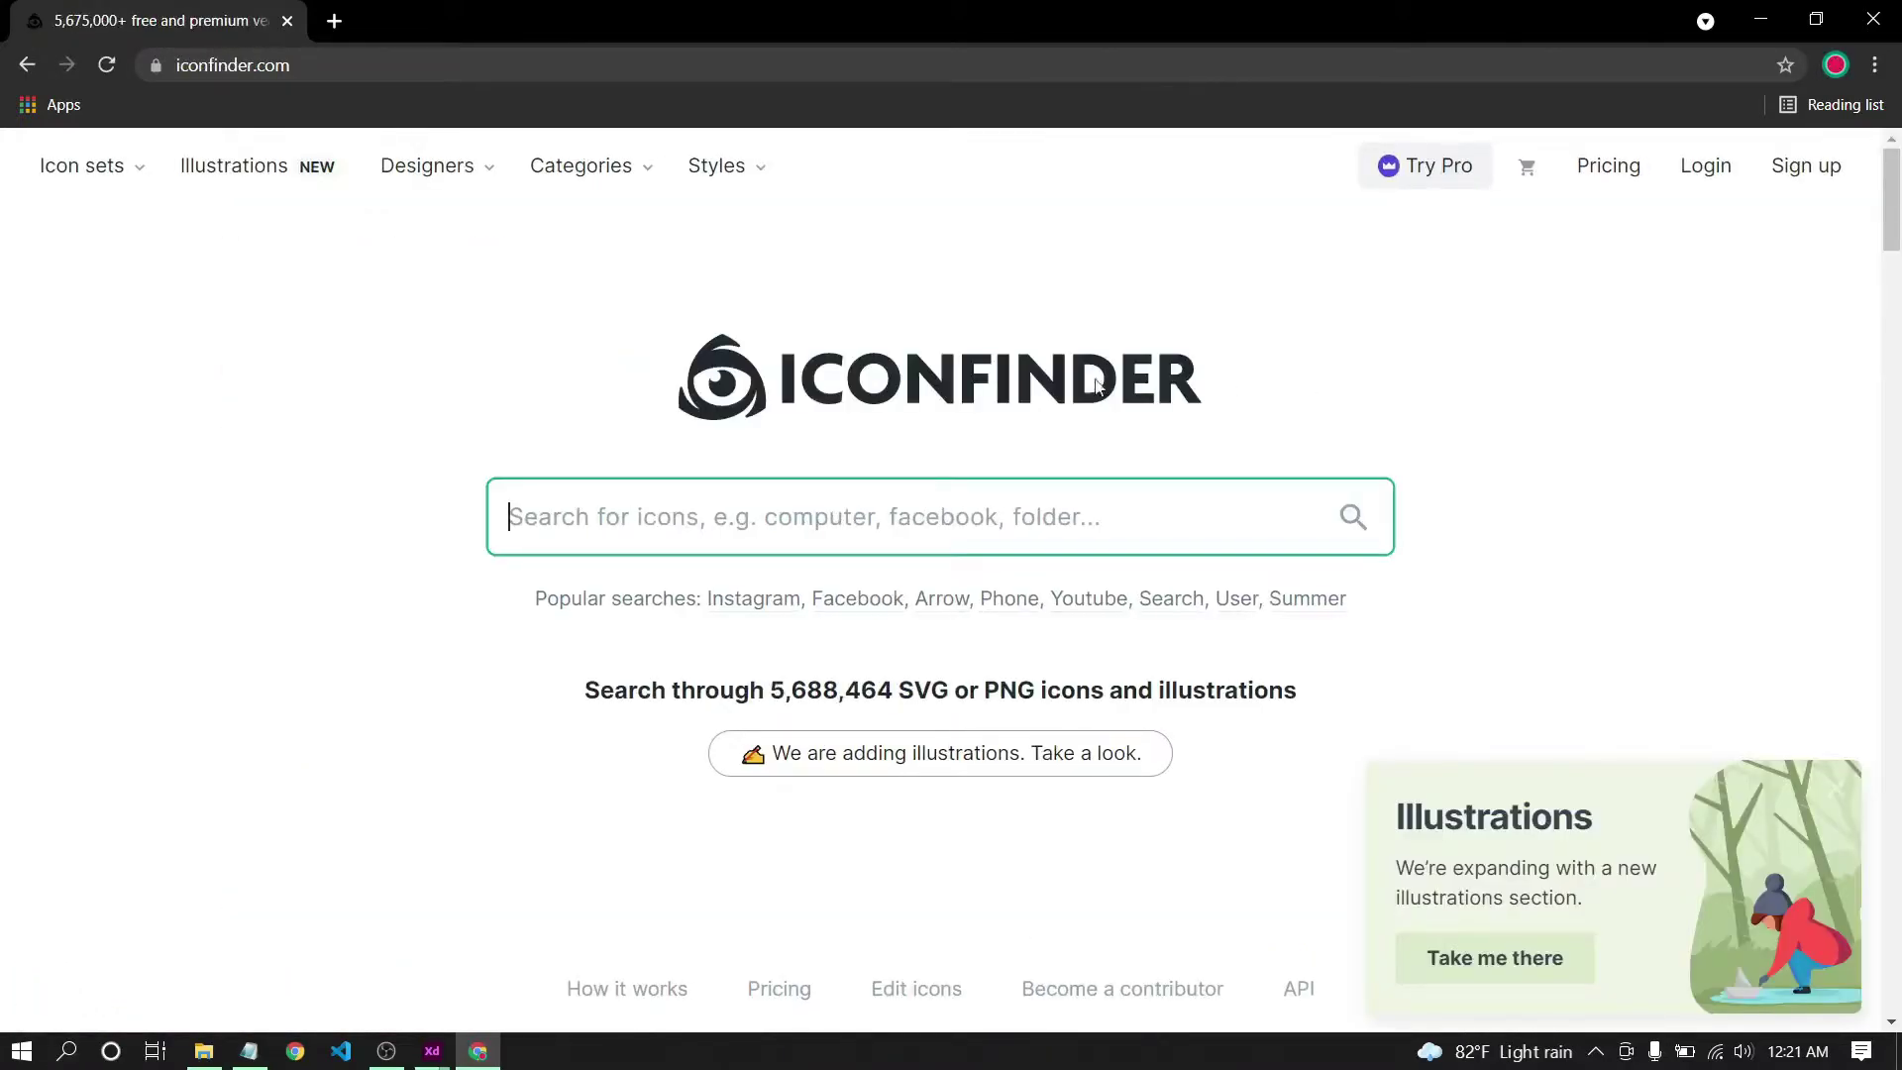
Look over the Iconfinder home page and search for "facebook" icons.
scroll(1382, 382, "down", 5)
scroll(1387, 383, "down", 6)
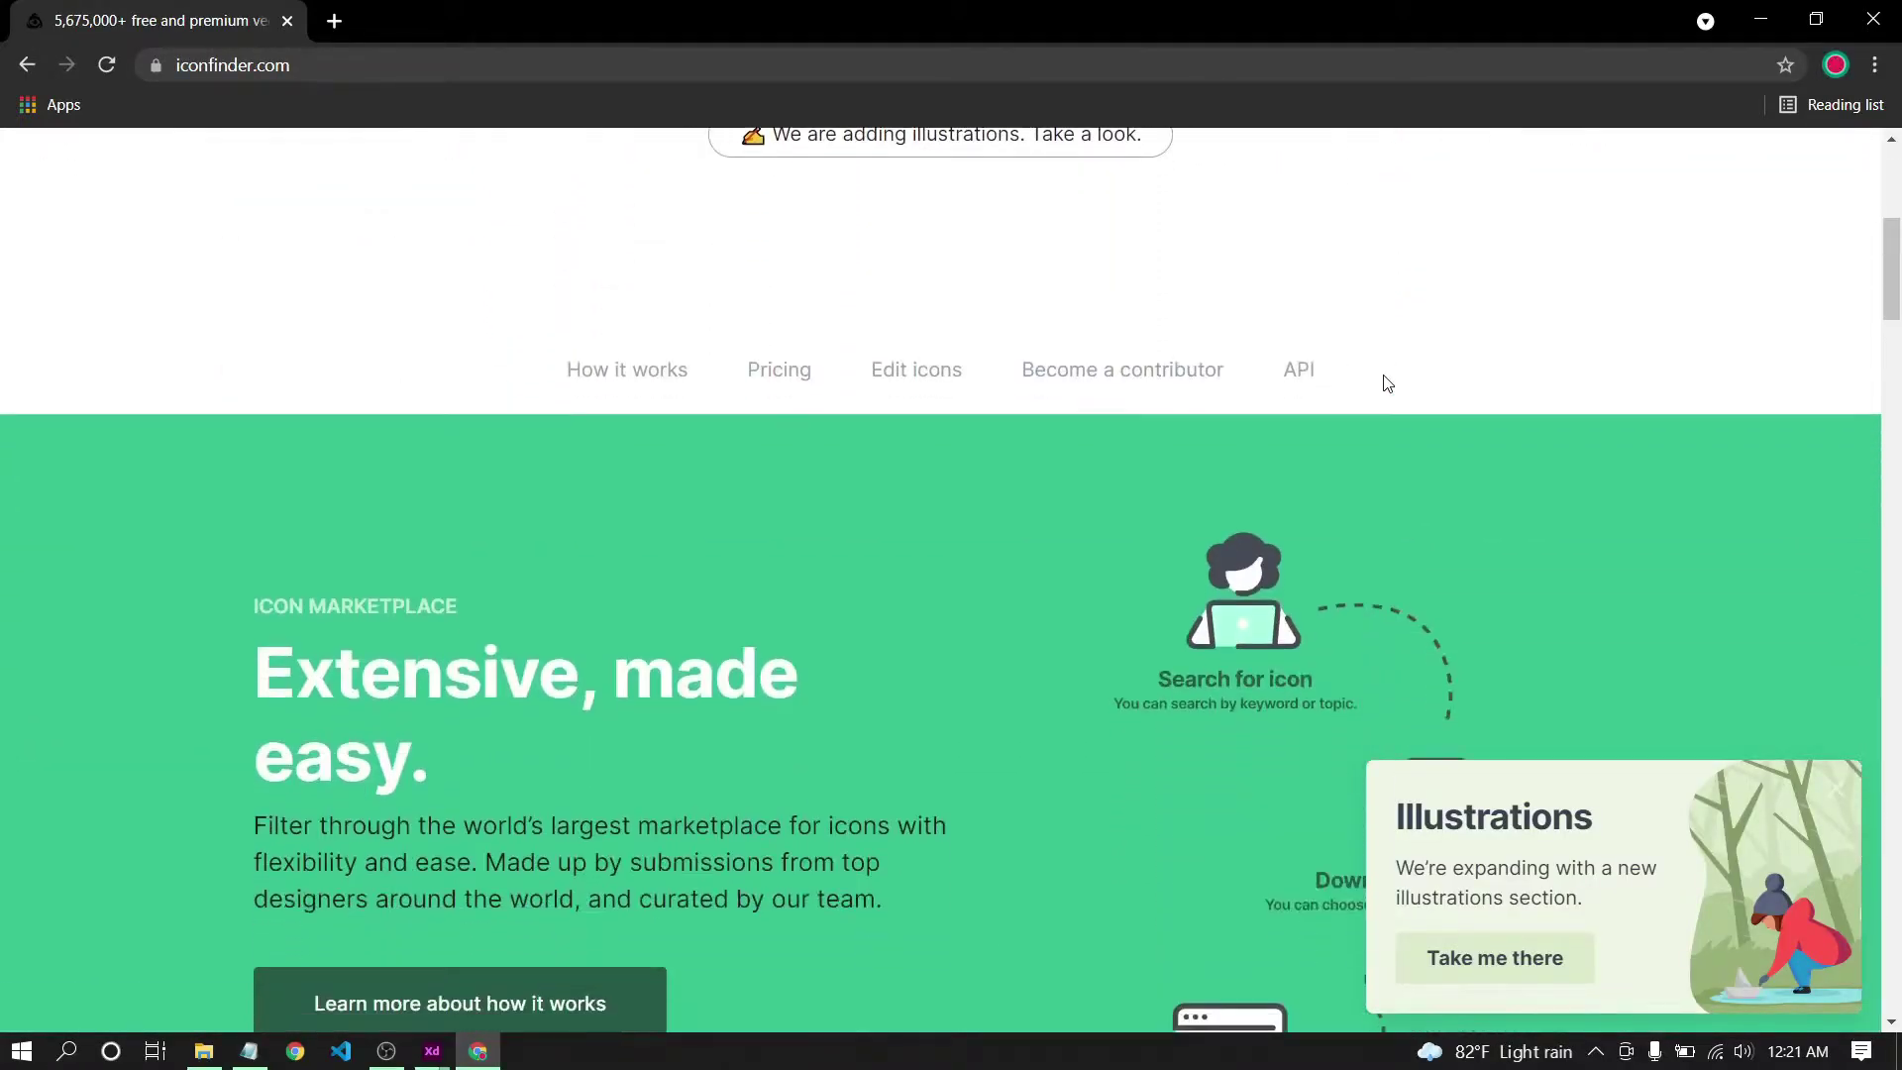
scroll(1387, 383, "up", 7)
scroll(1387, 383, "up", 4)
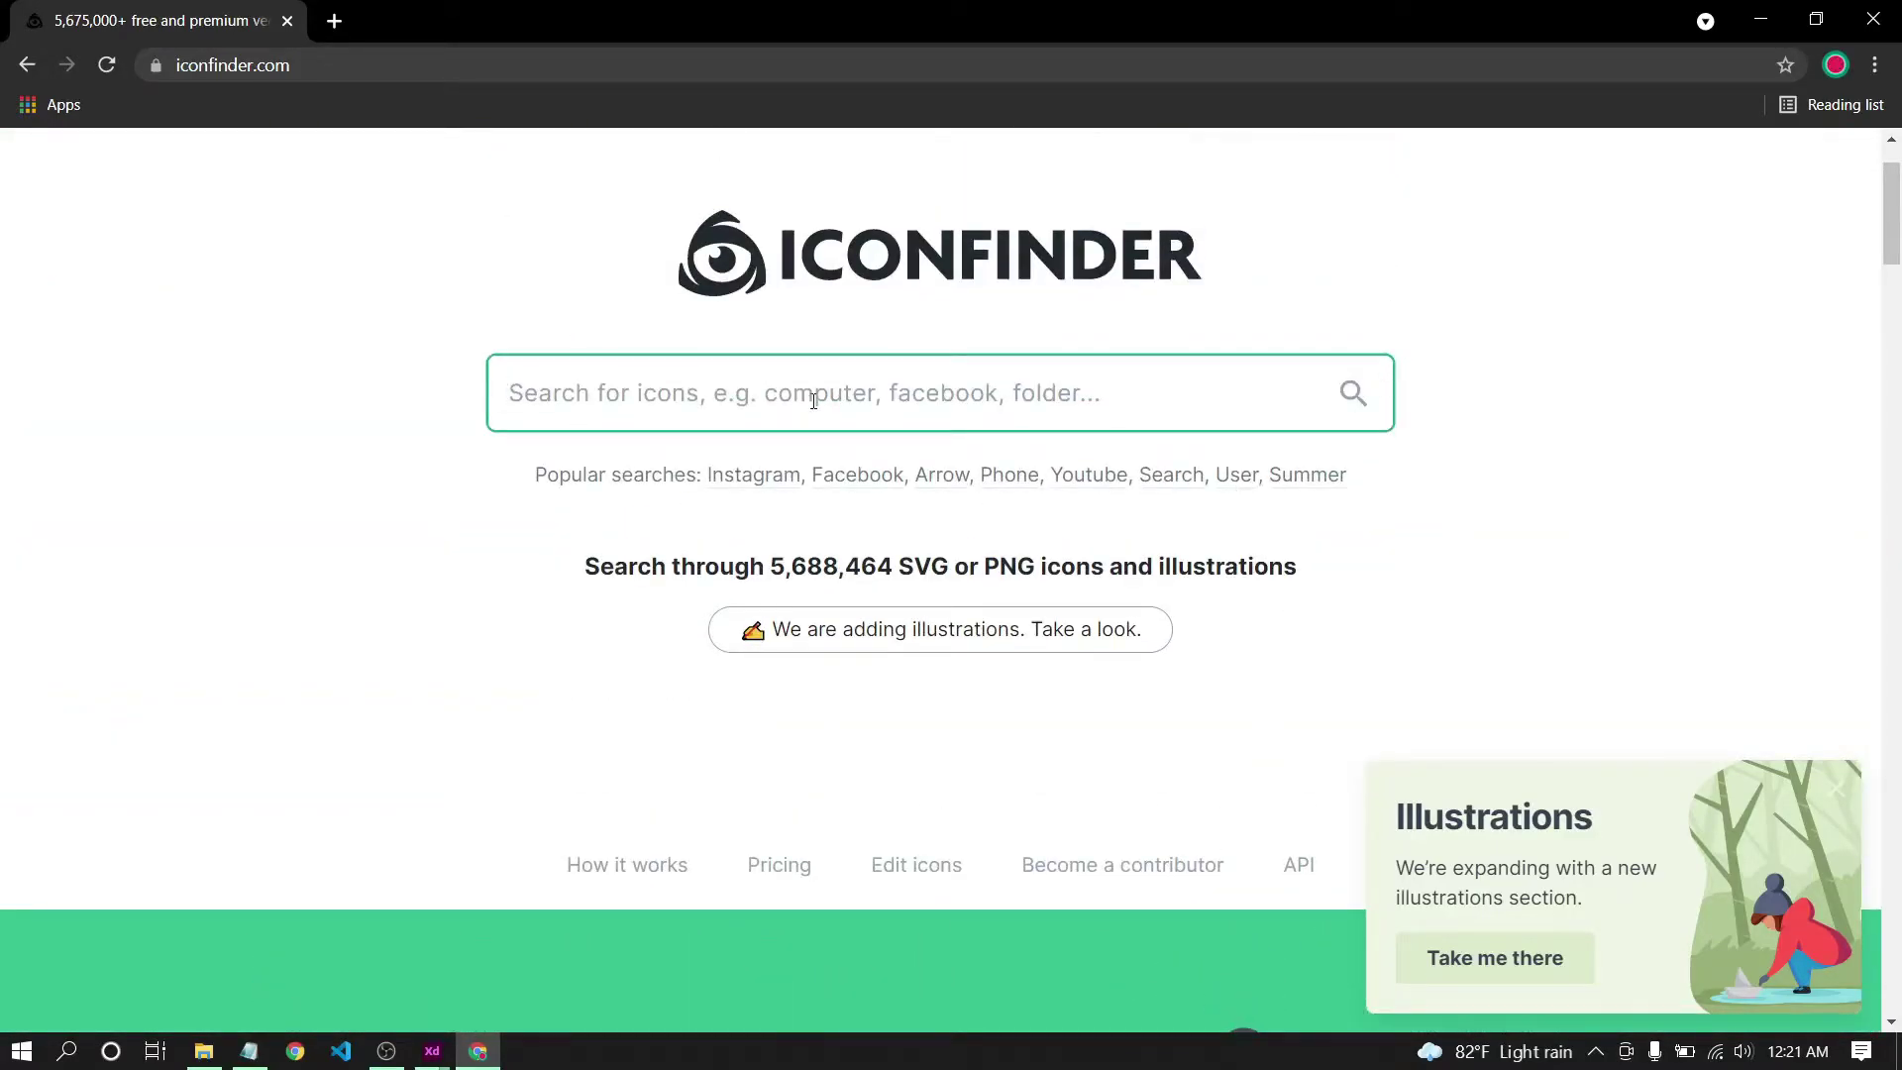
type("f")
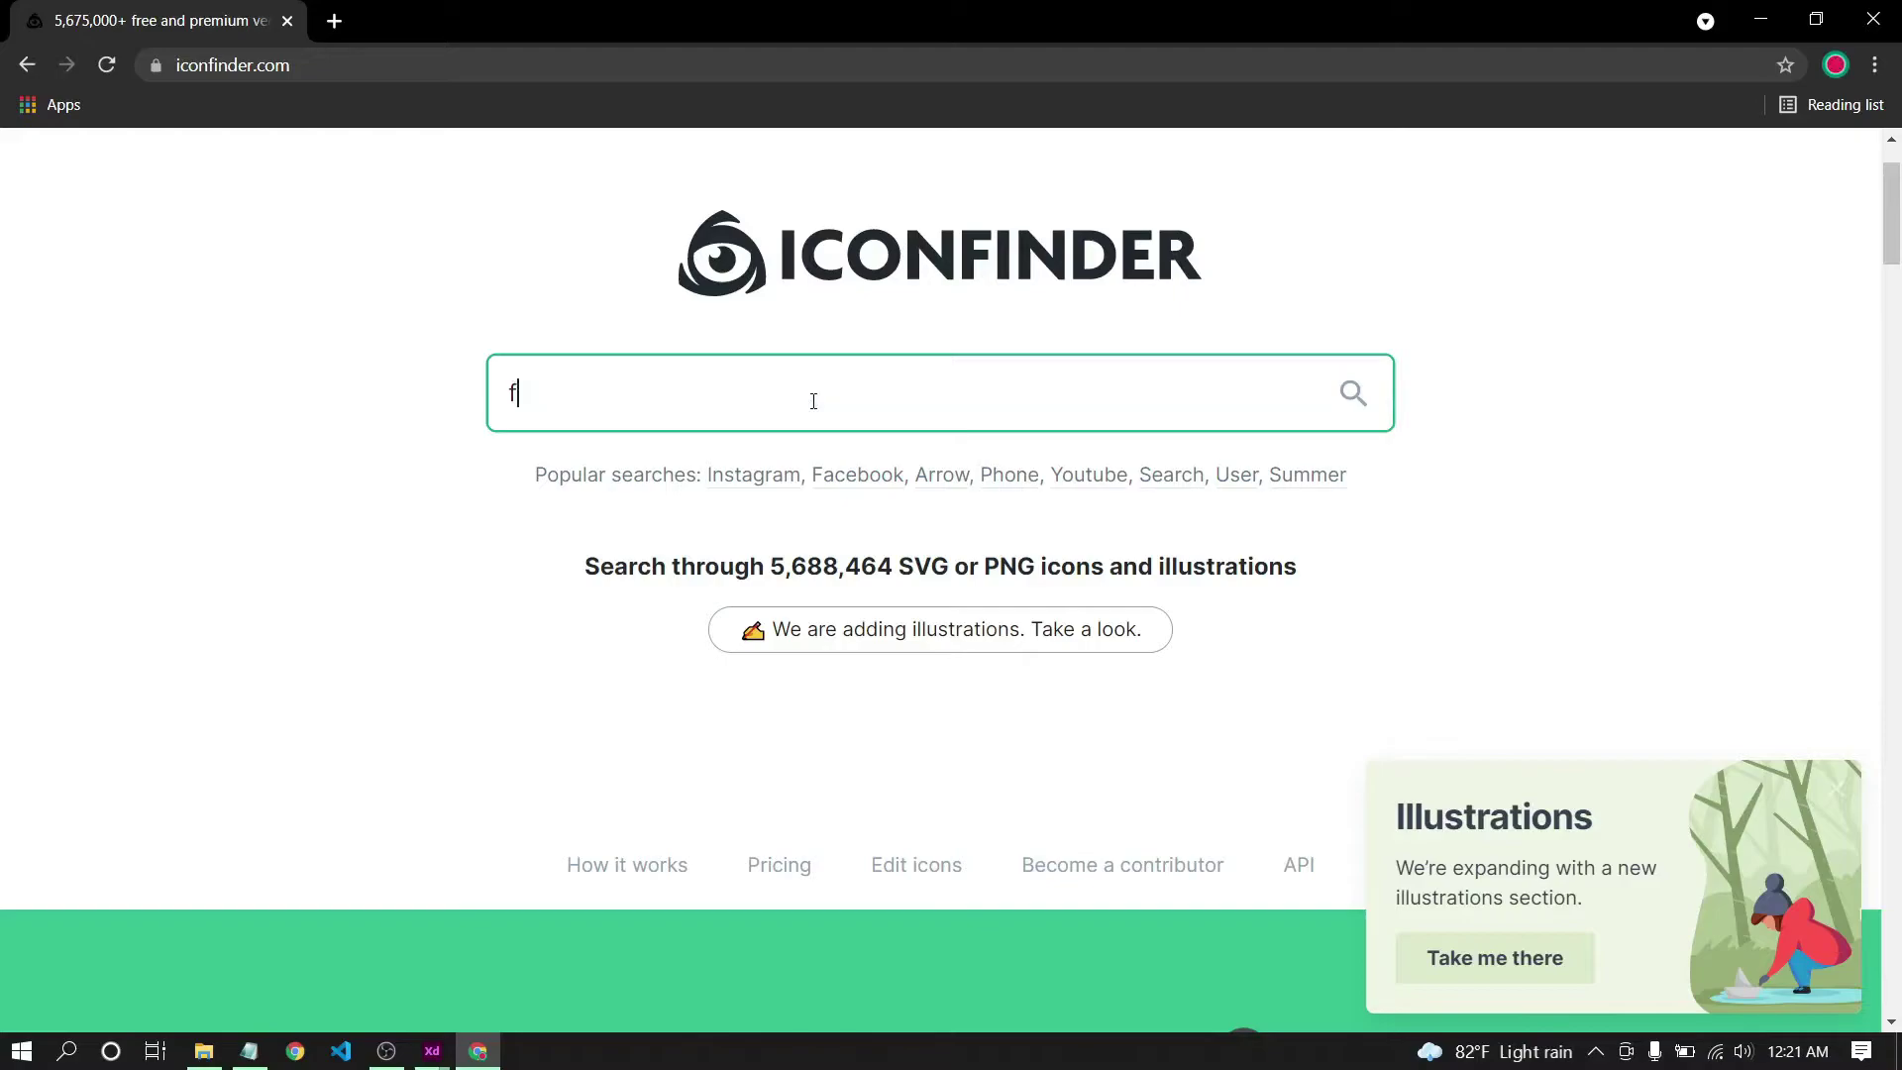
type("ace")
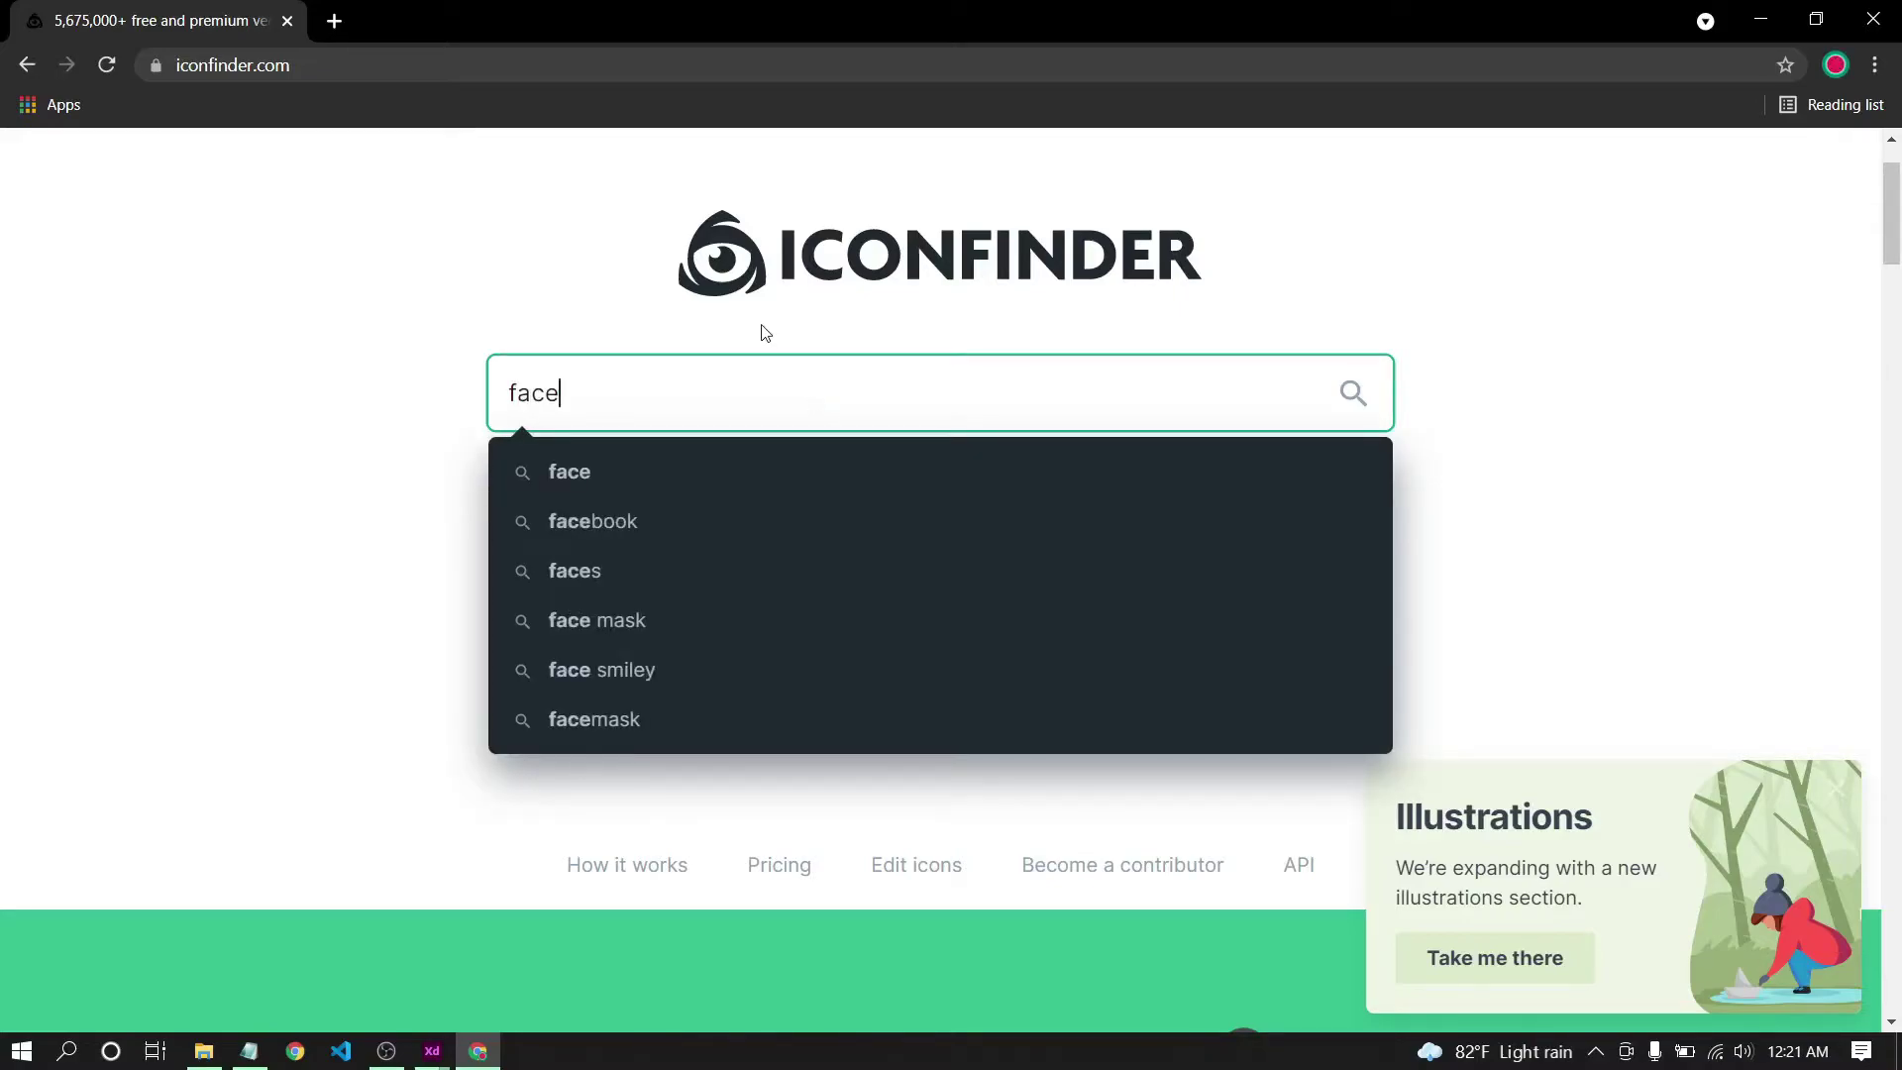
left_click(706, 524)
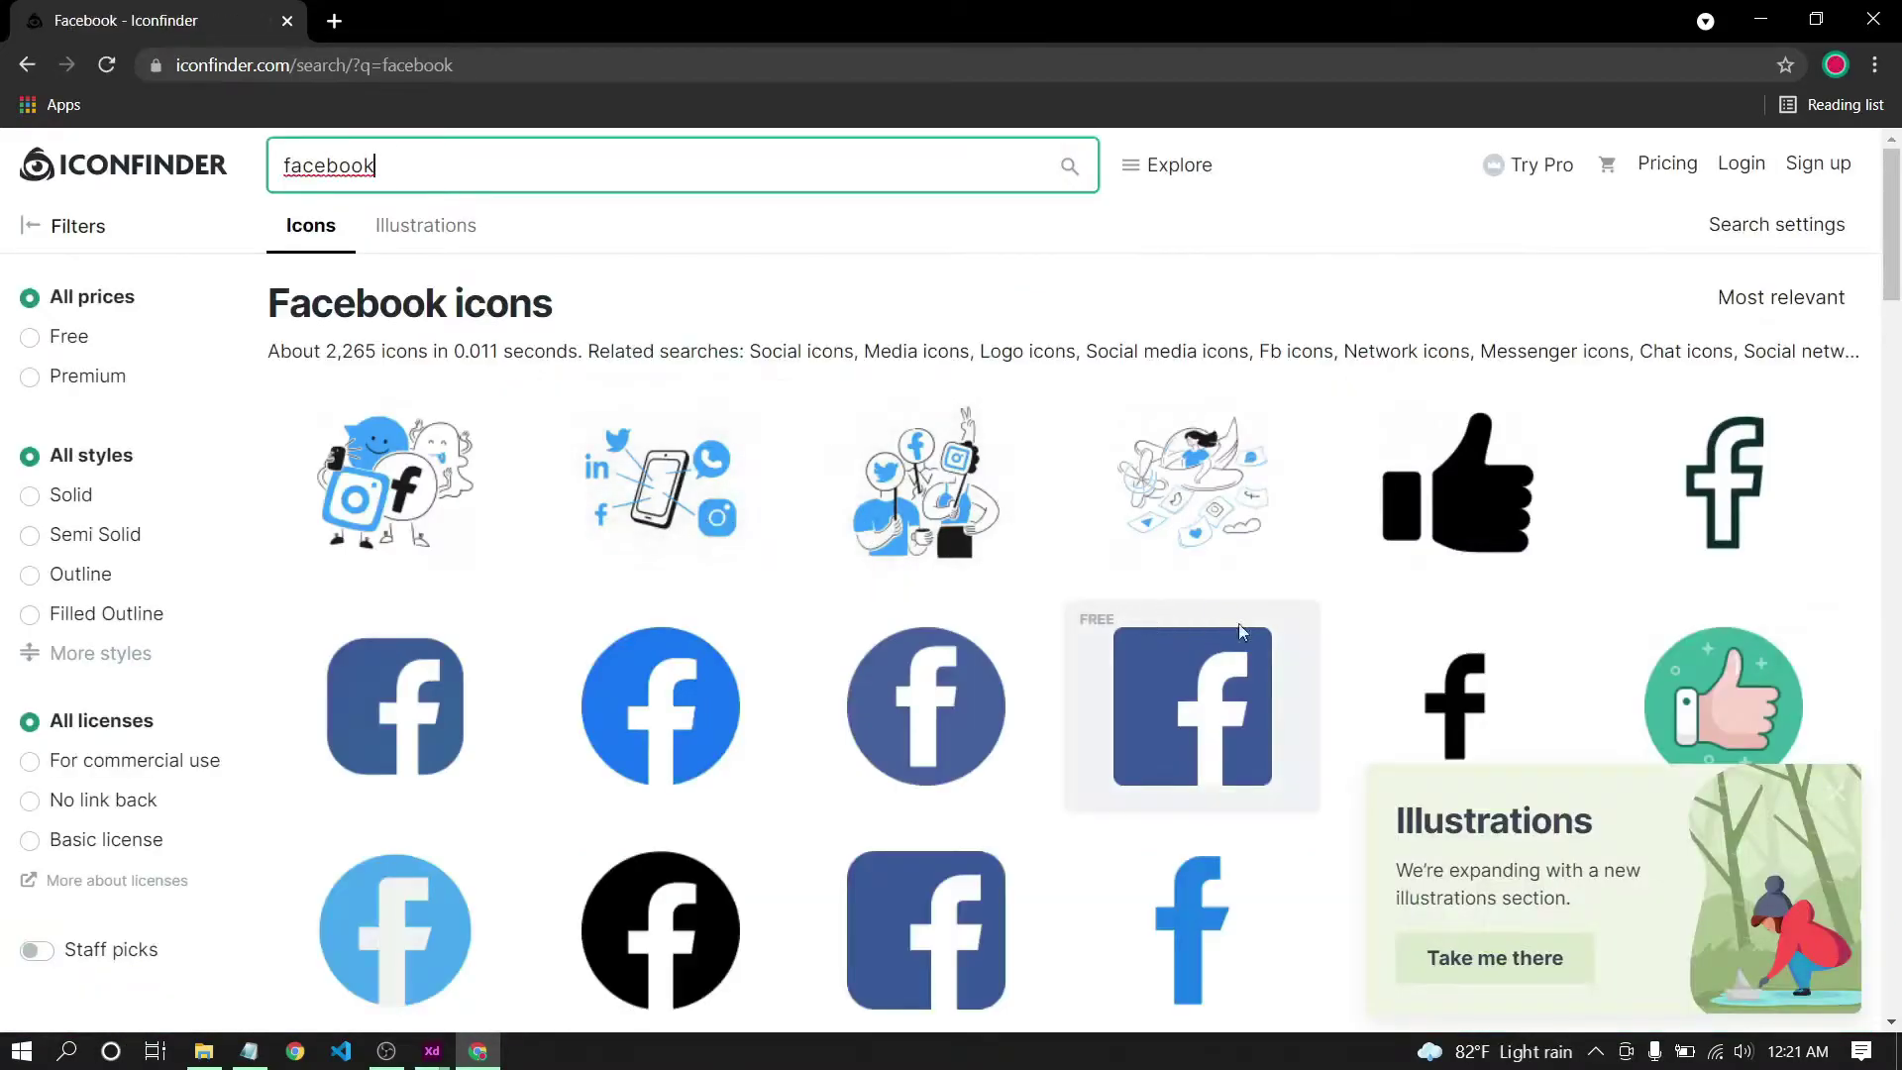
Download the free black circular Facebook icon from the Social Media Solid set in SVG format.
scroll(828, 666, "down", 4)
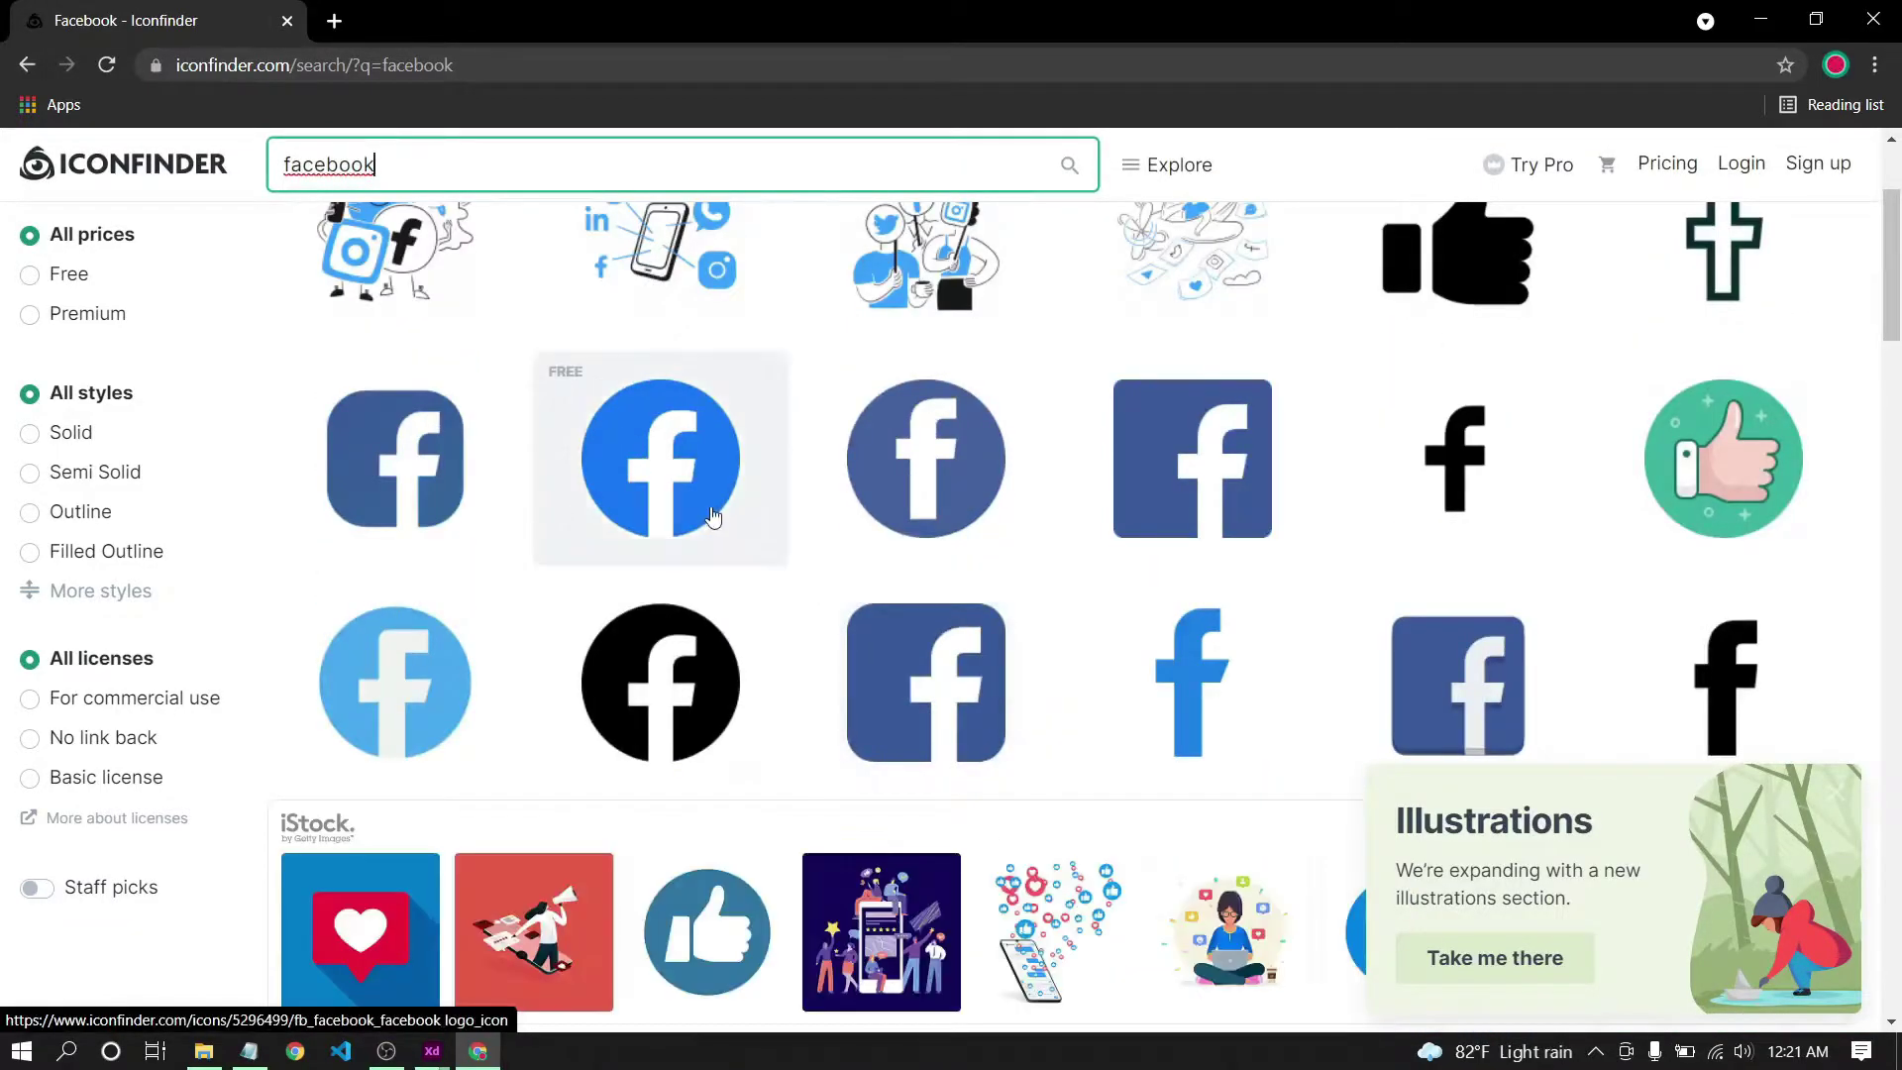
left_click(763, 615)
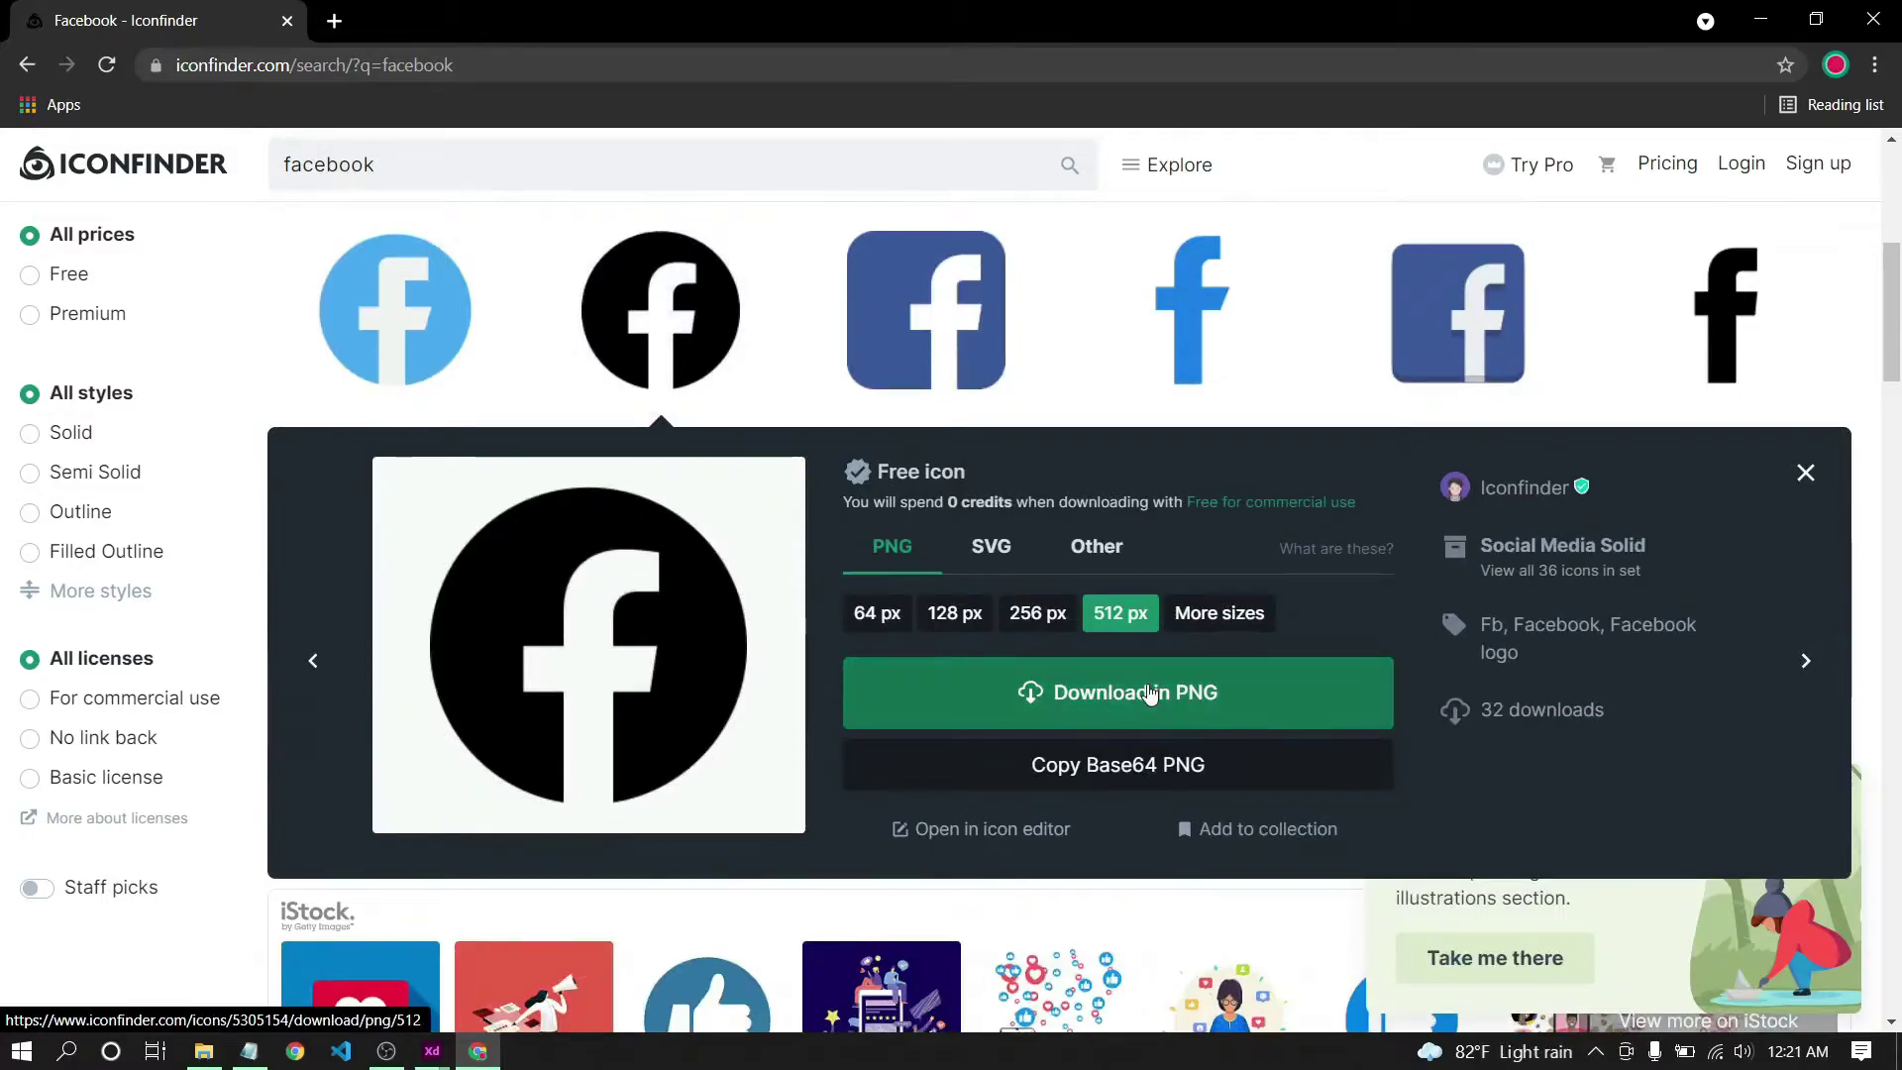
left_click(1090, 711)
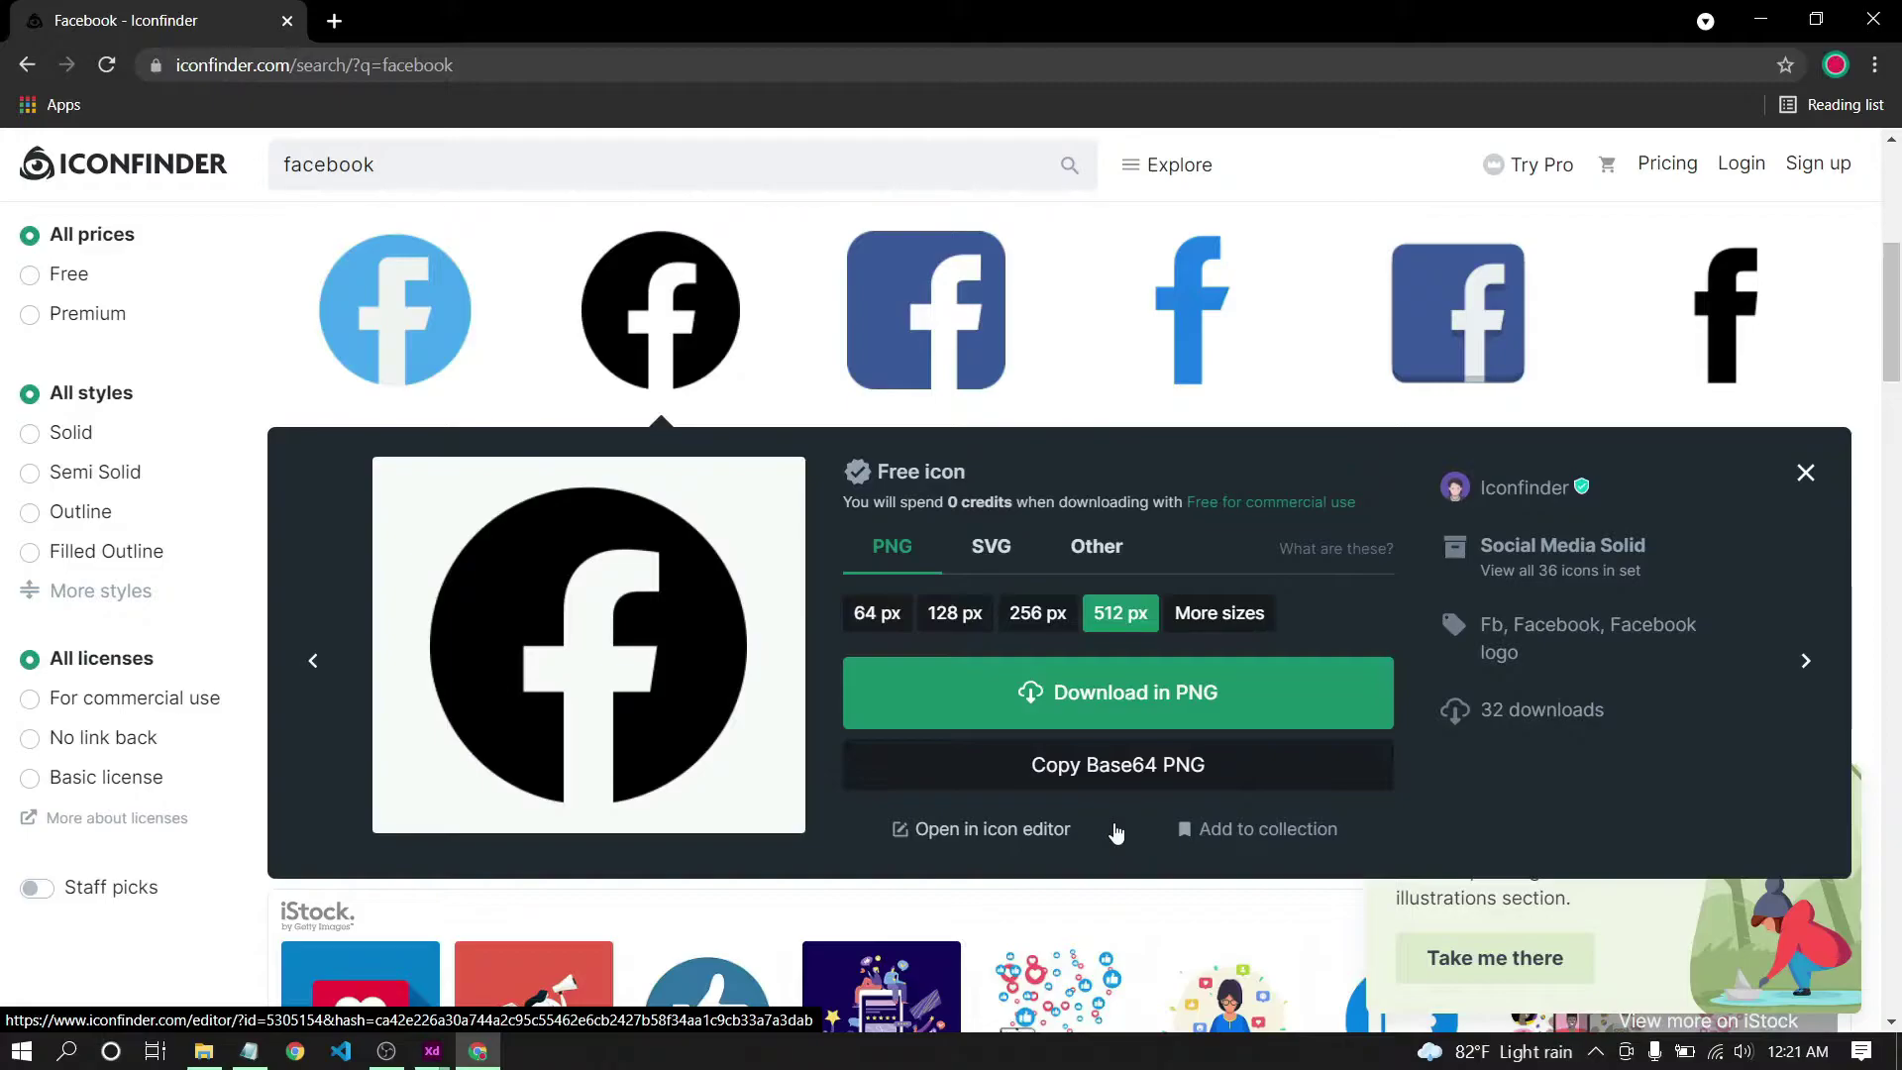
left_click(991, 548)
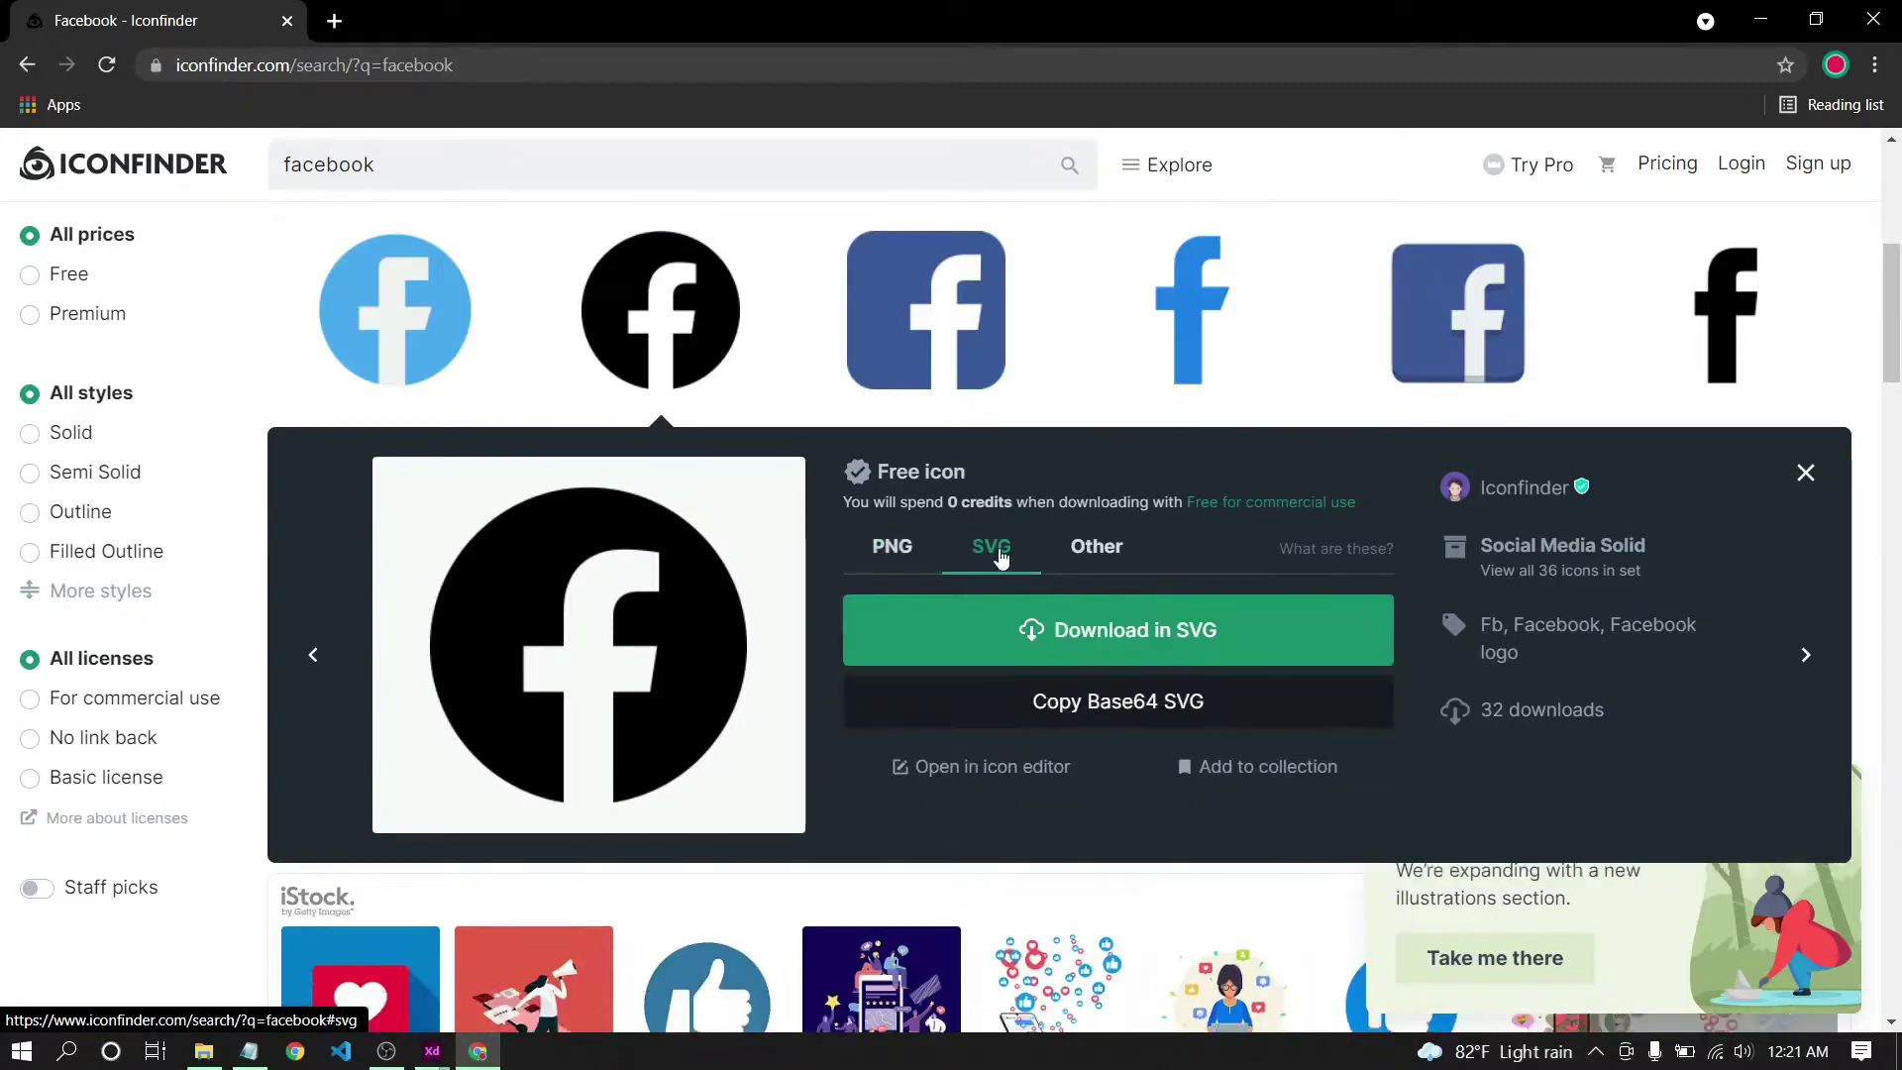
left_click(886, 568)
left_click(966, 551)
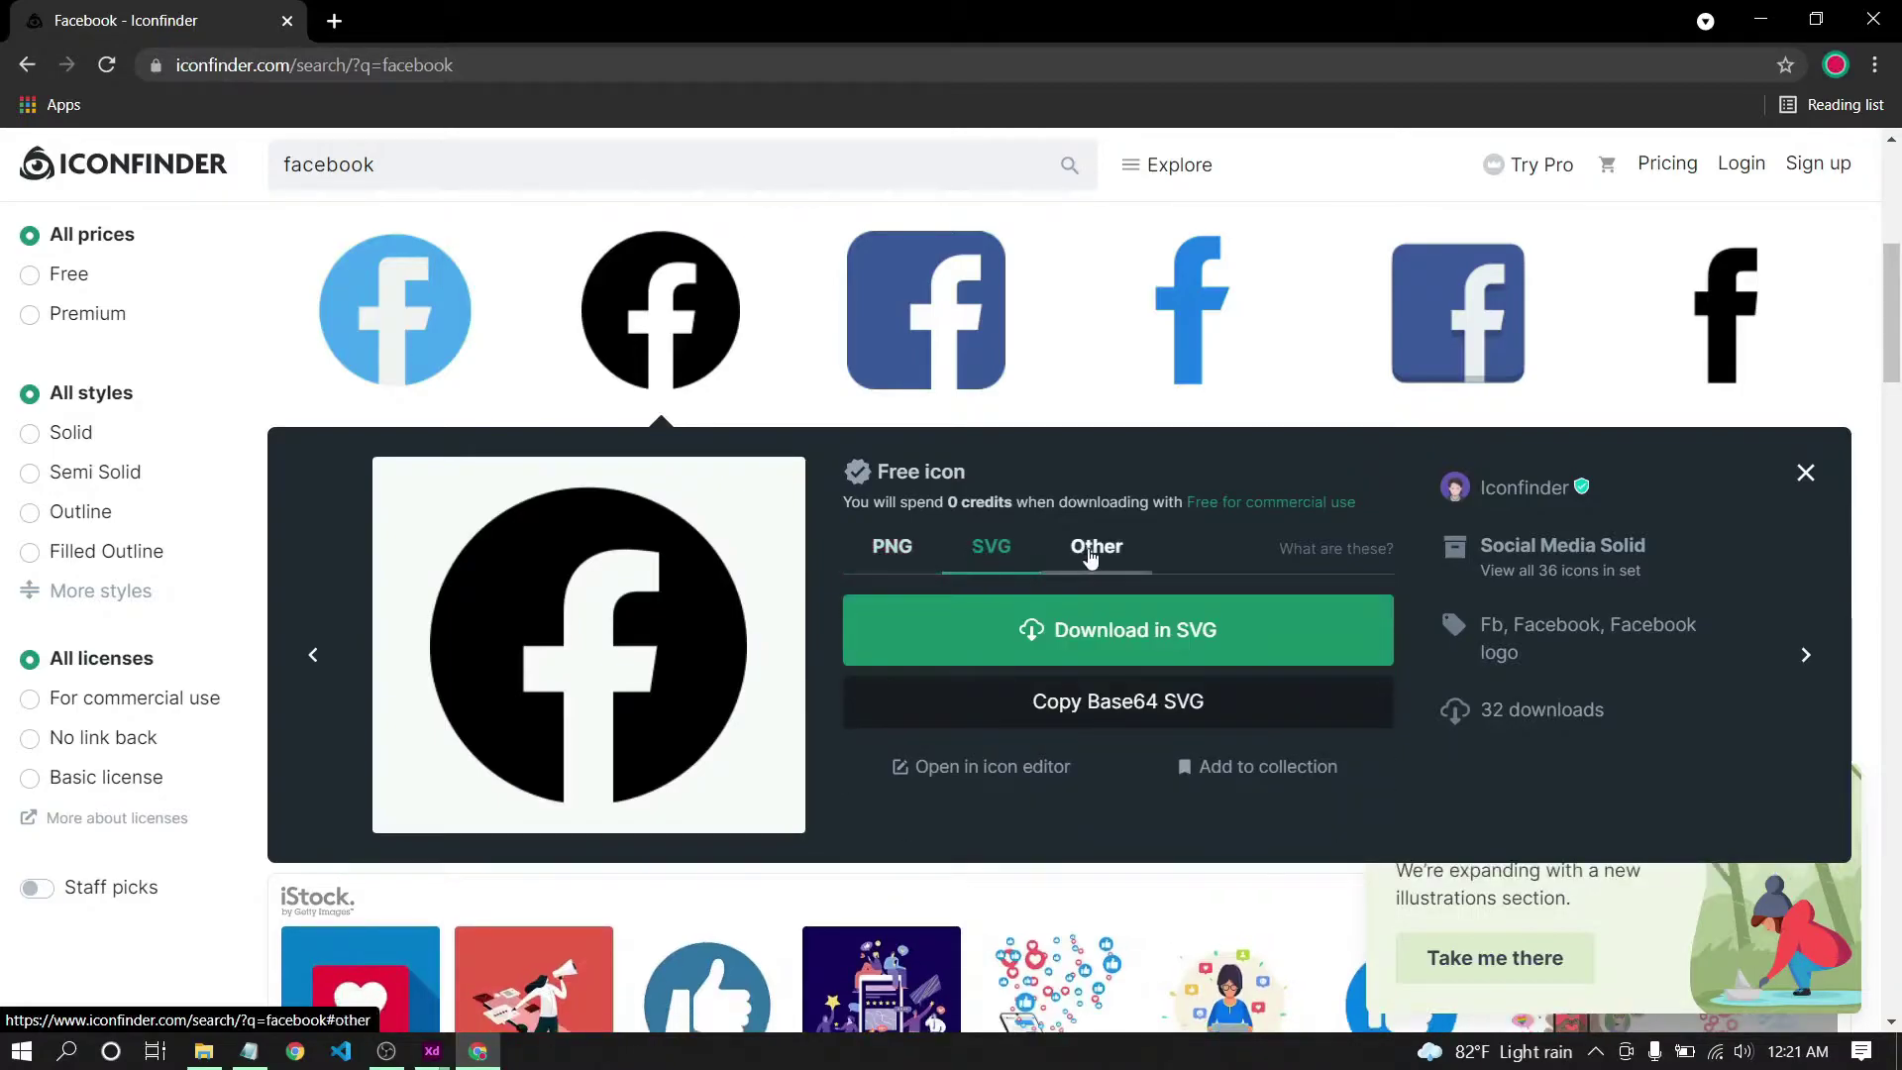
left_click(1059, 634)
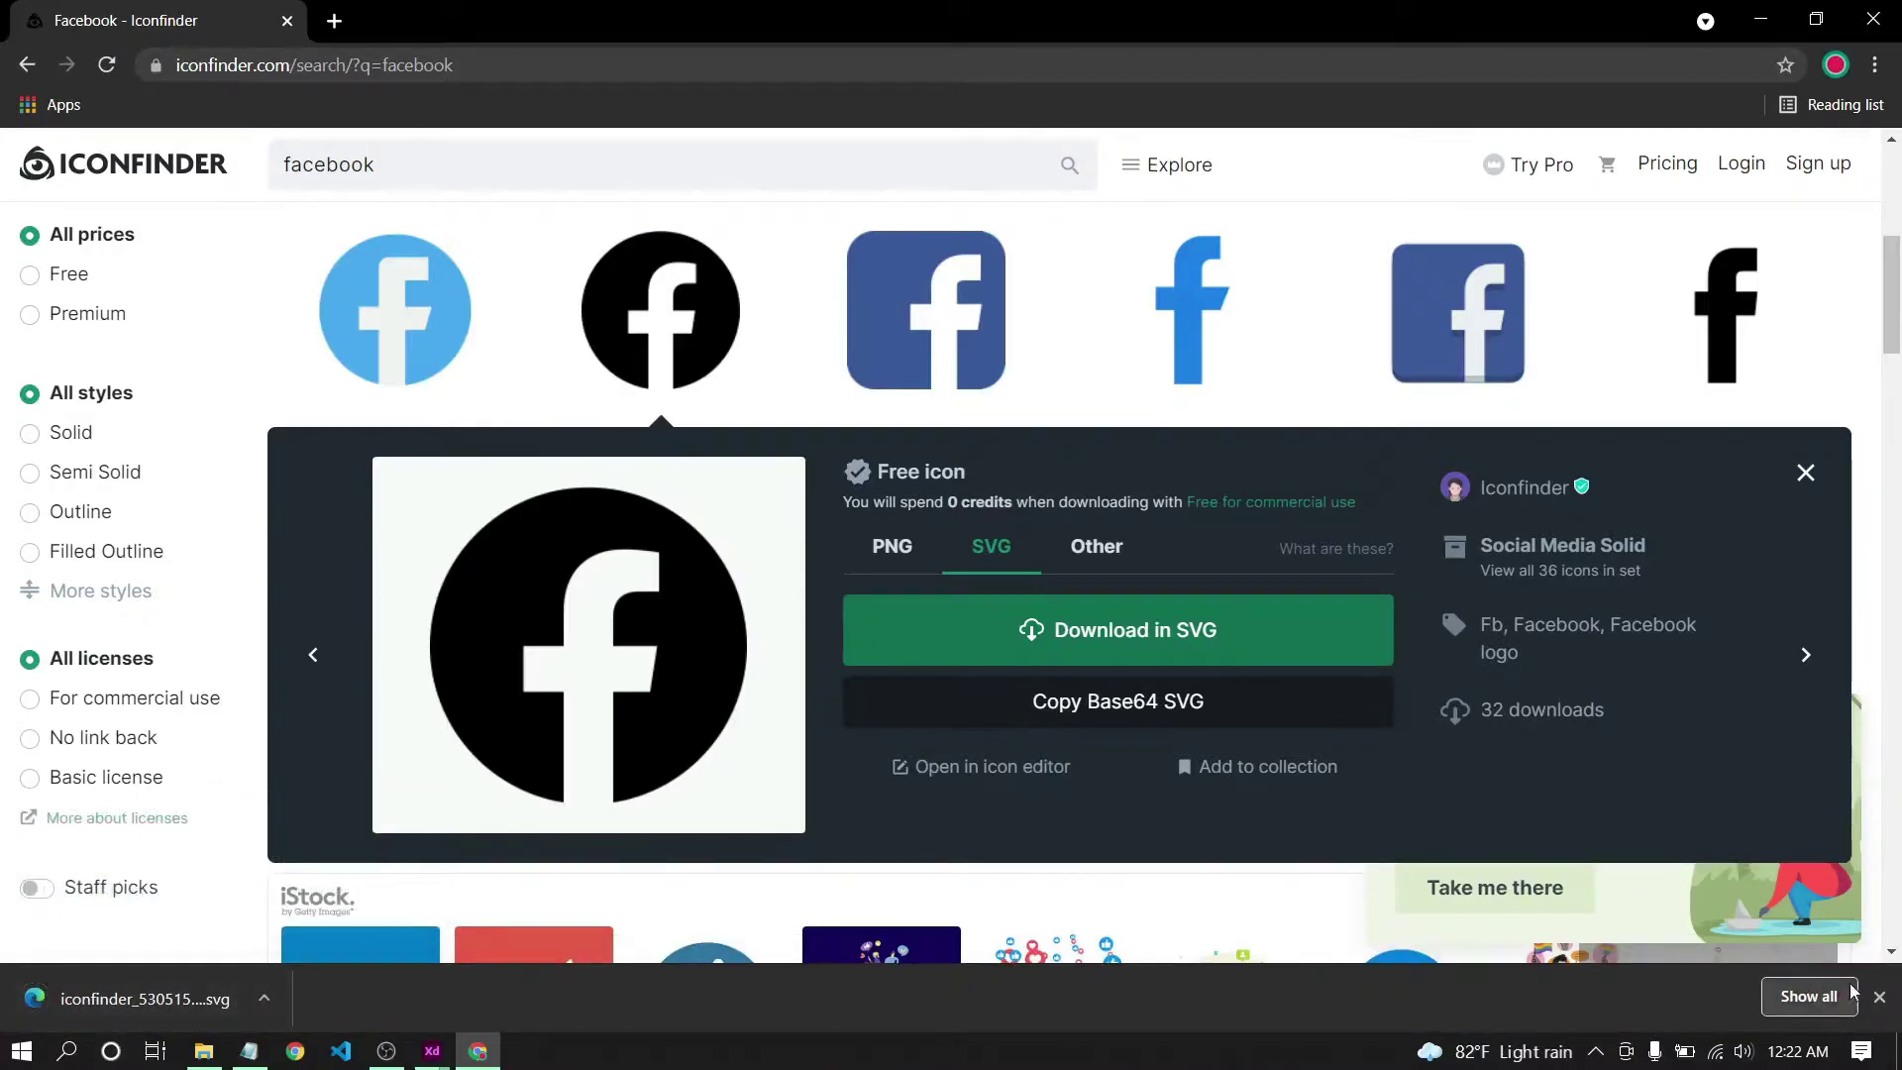
left_click(722, 373)
Search Iconfinder for "twiter" and browse the Twitter icon results for a matching black circular style.
scroll(728, 373, "up", 6)
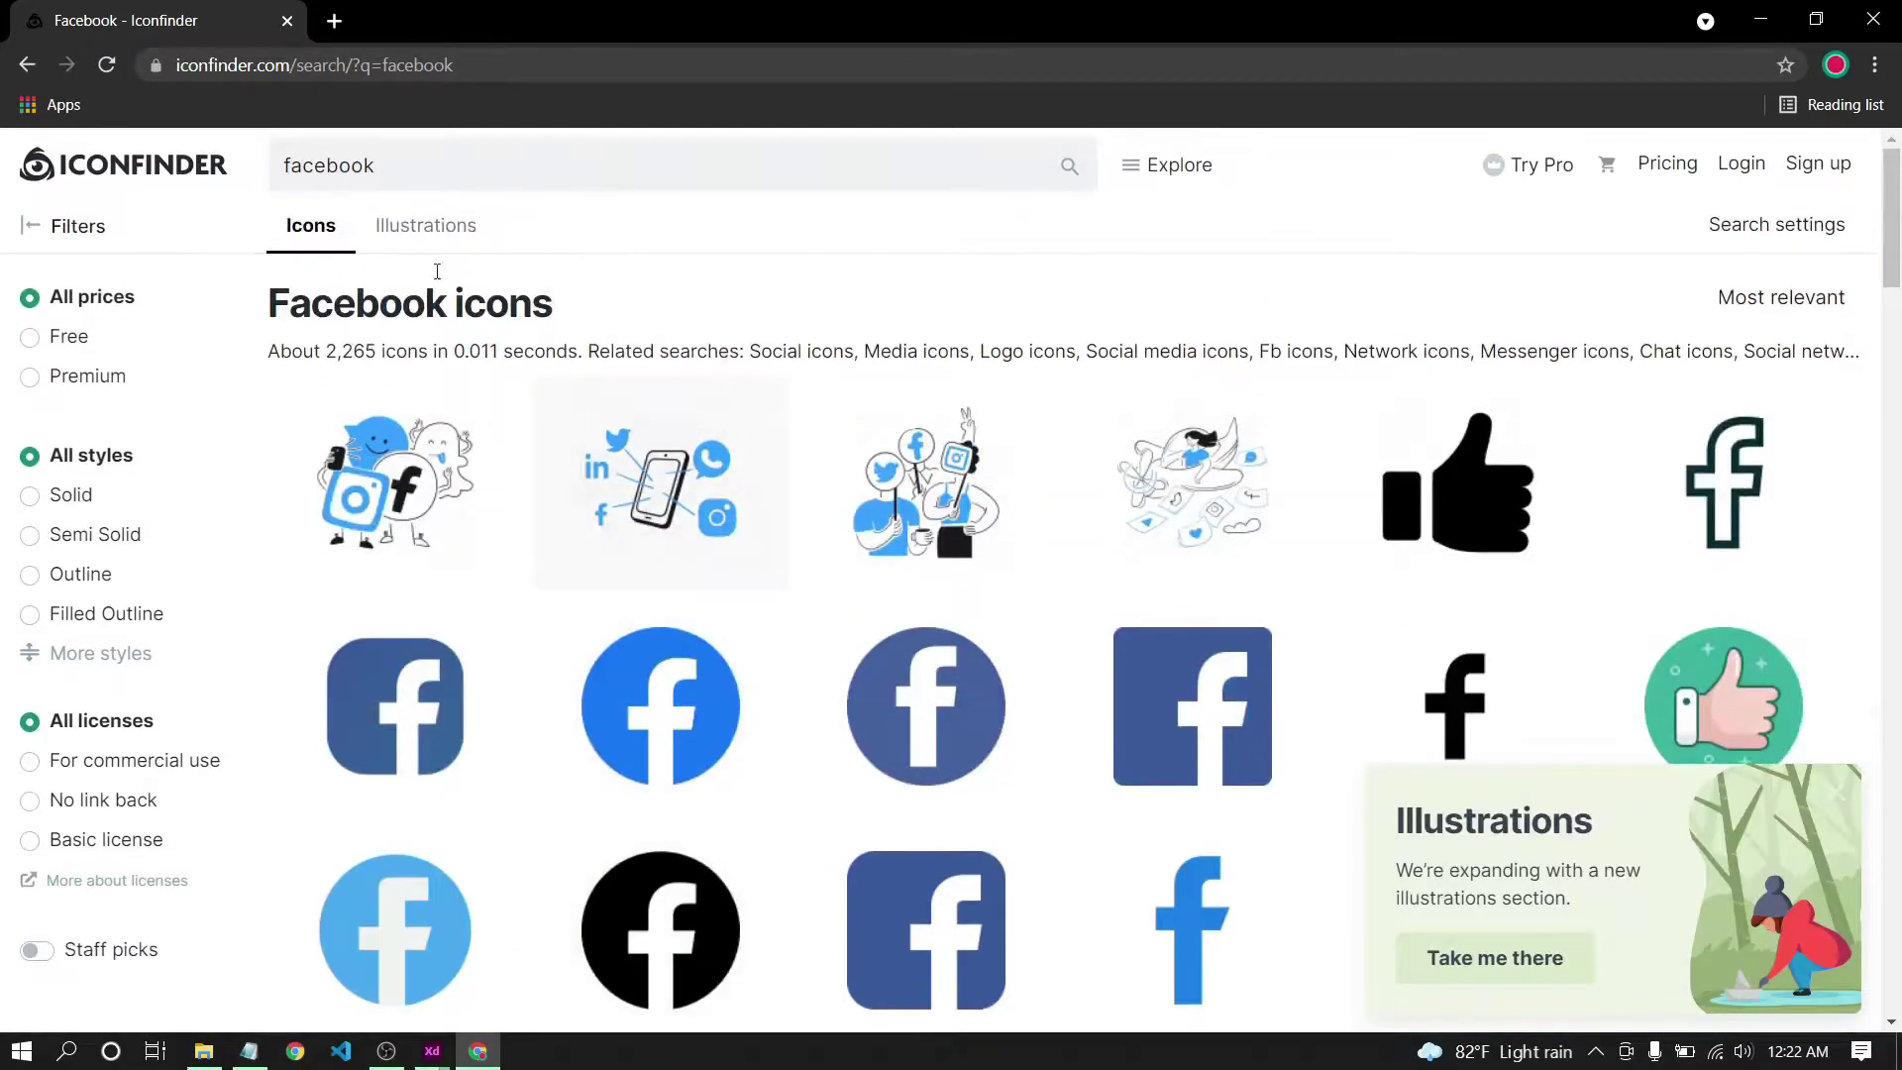
left_click(692, 186)
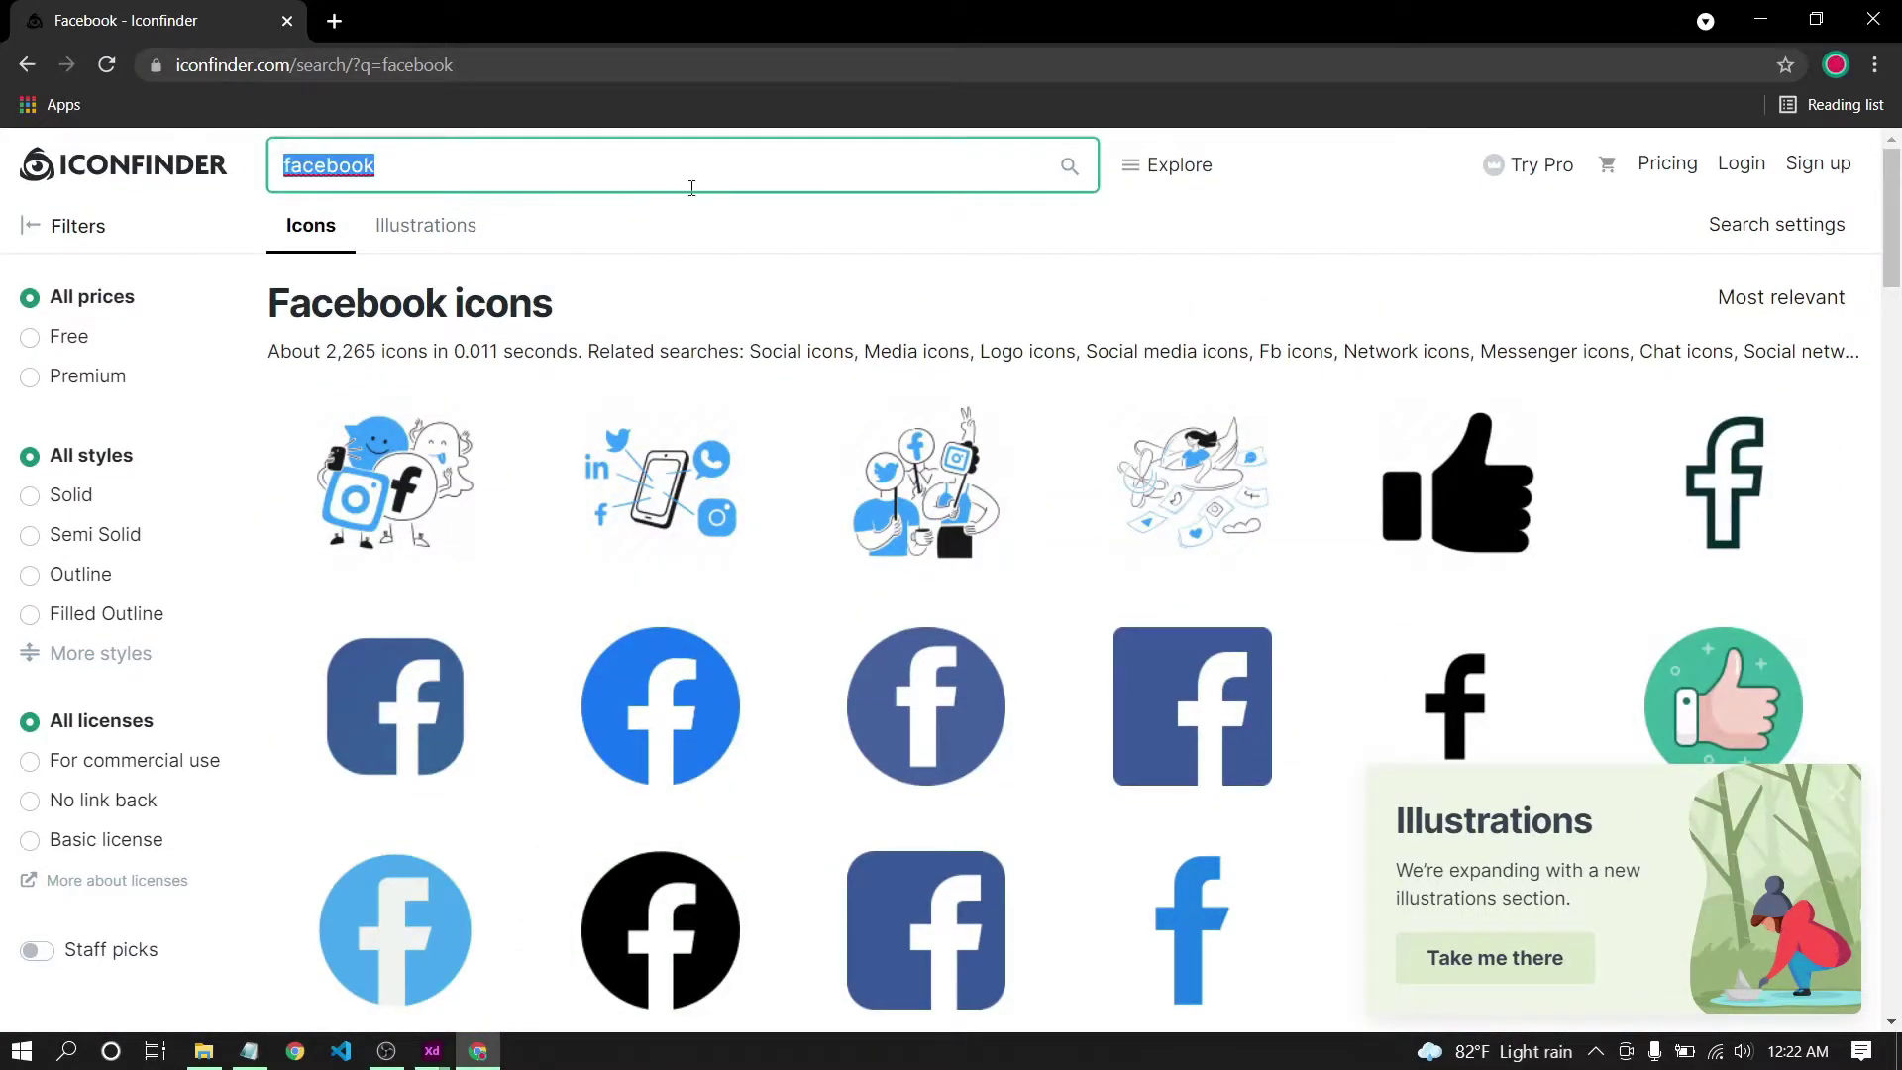
key("BackSpace")
type("t")
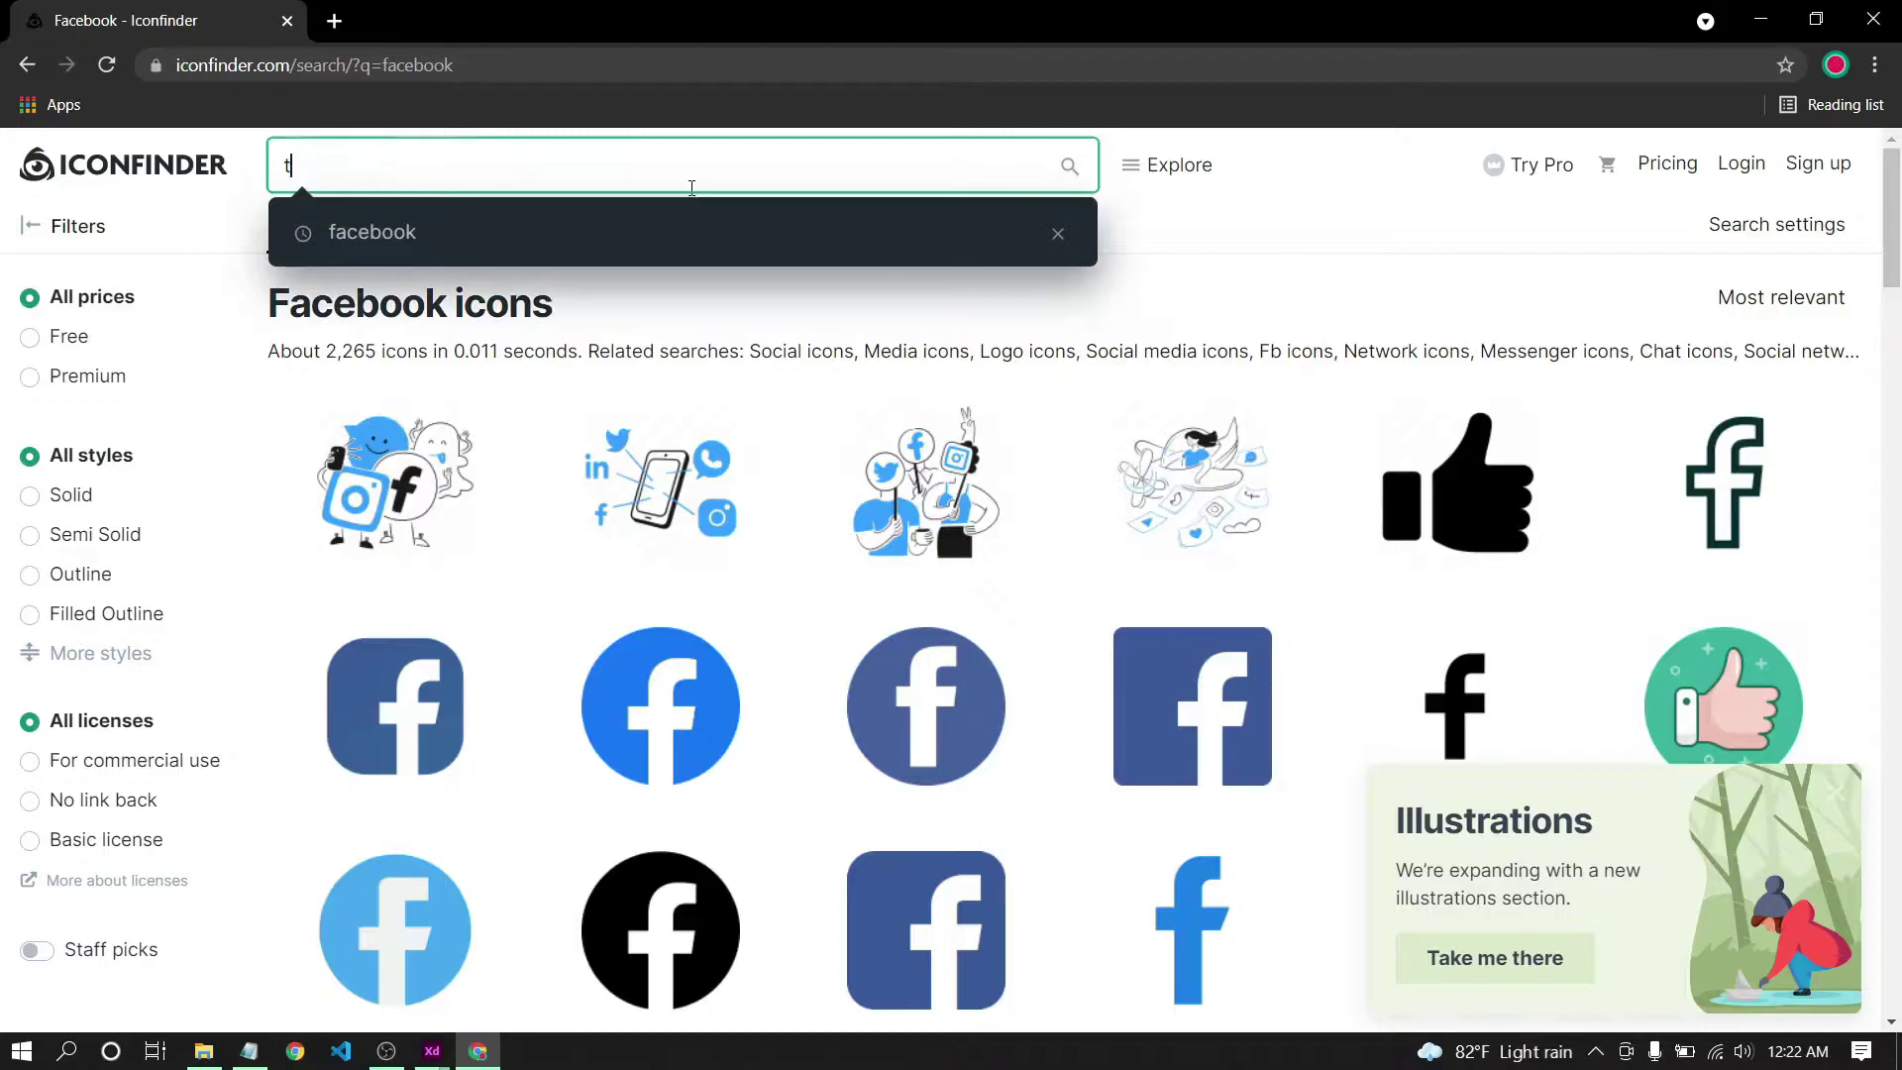
type("witer")
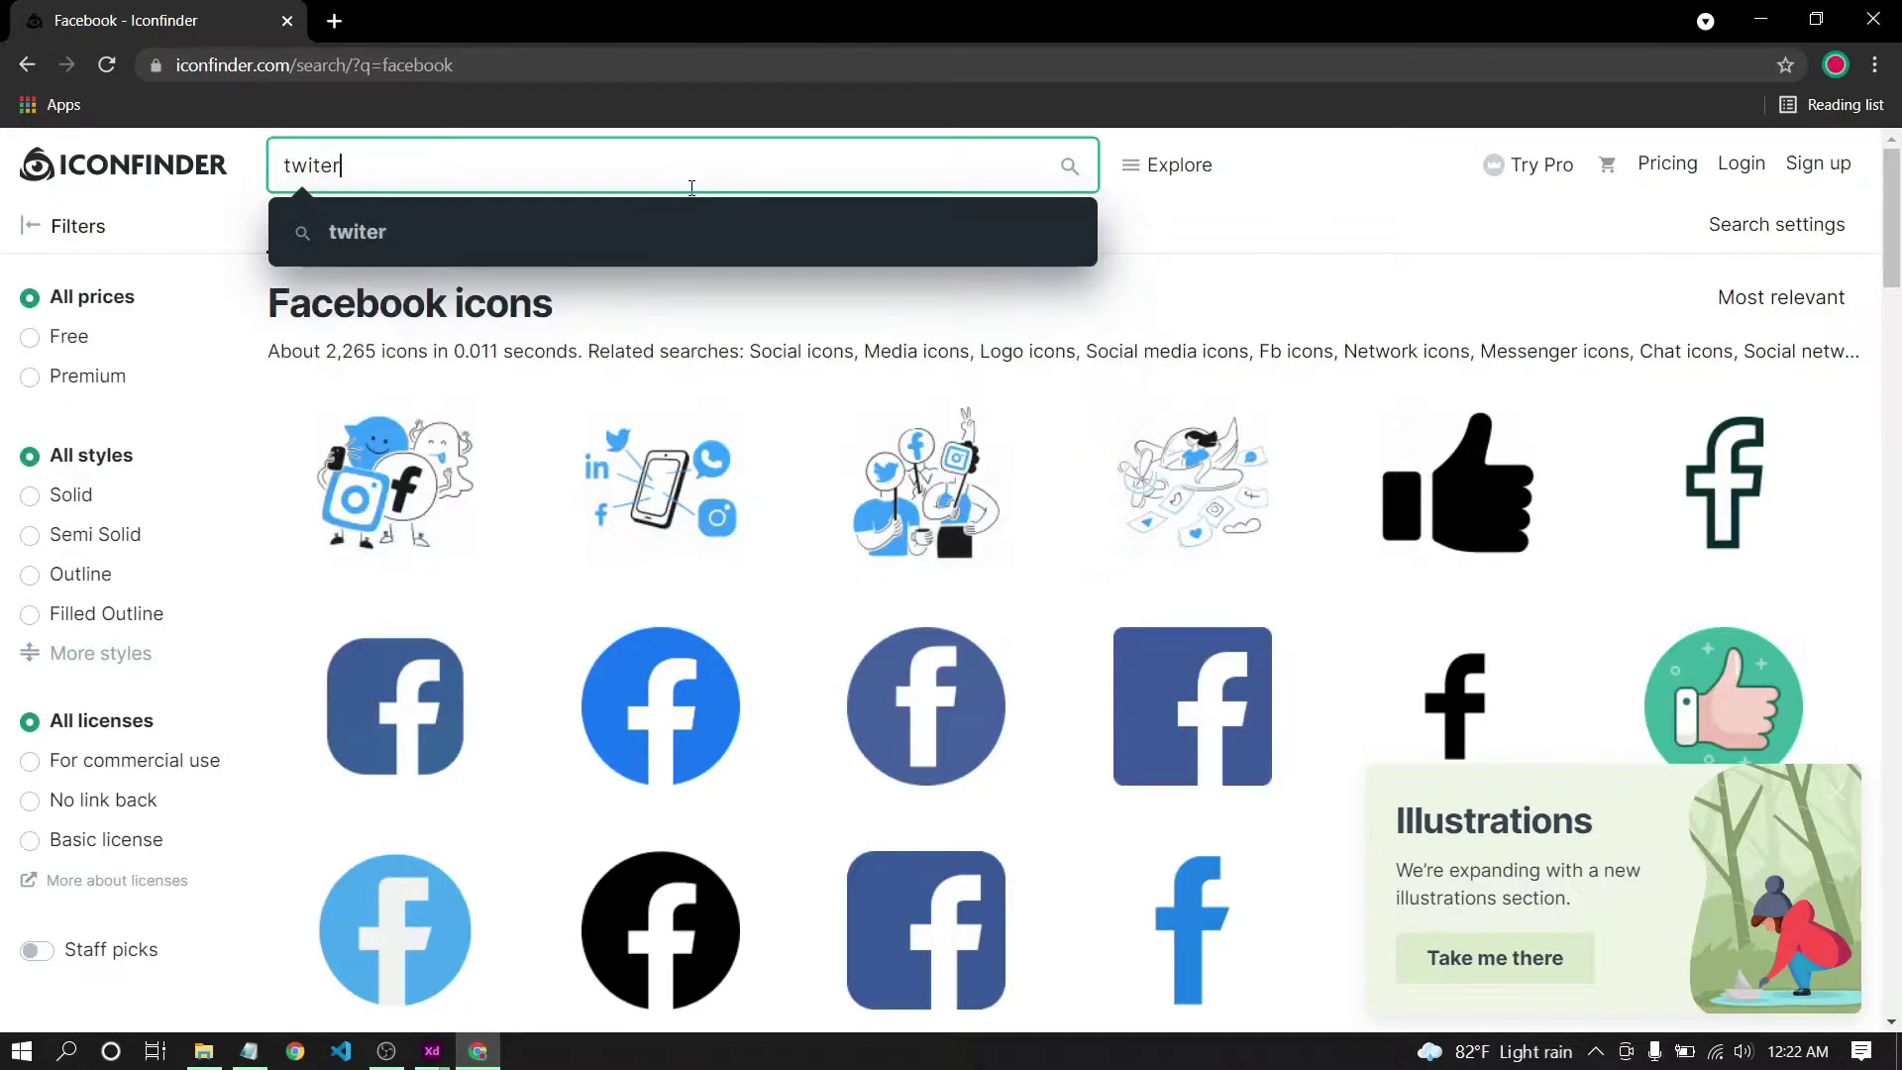
key("Return")
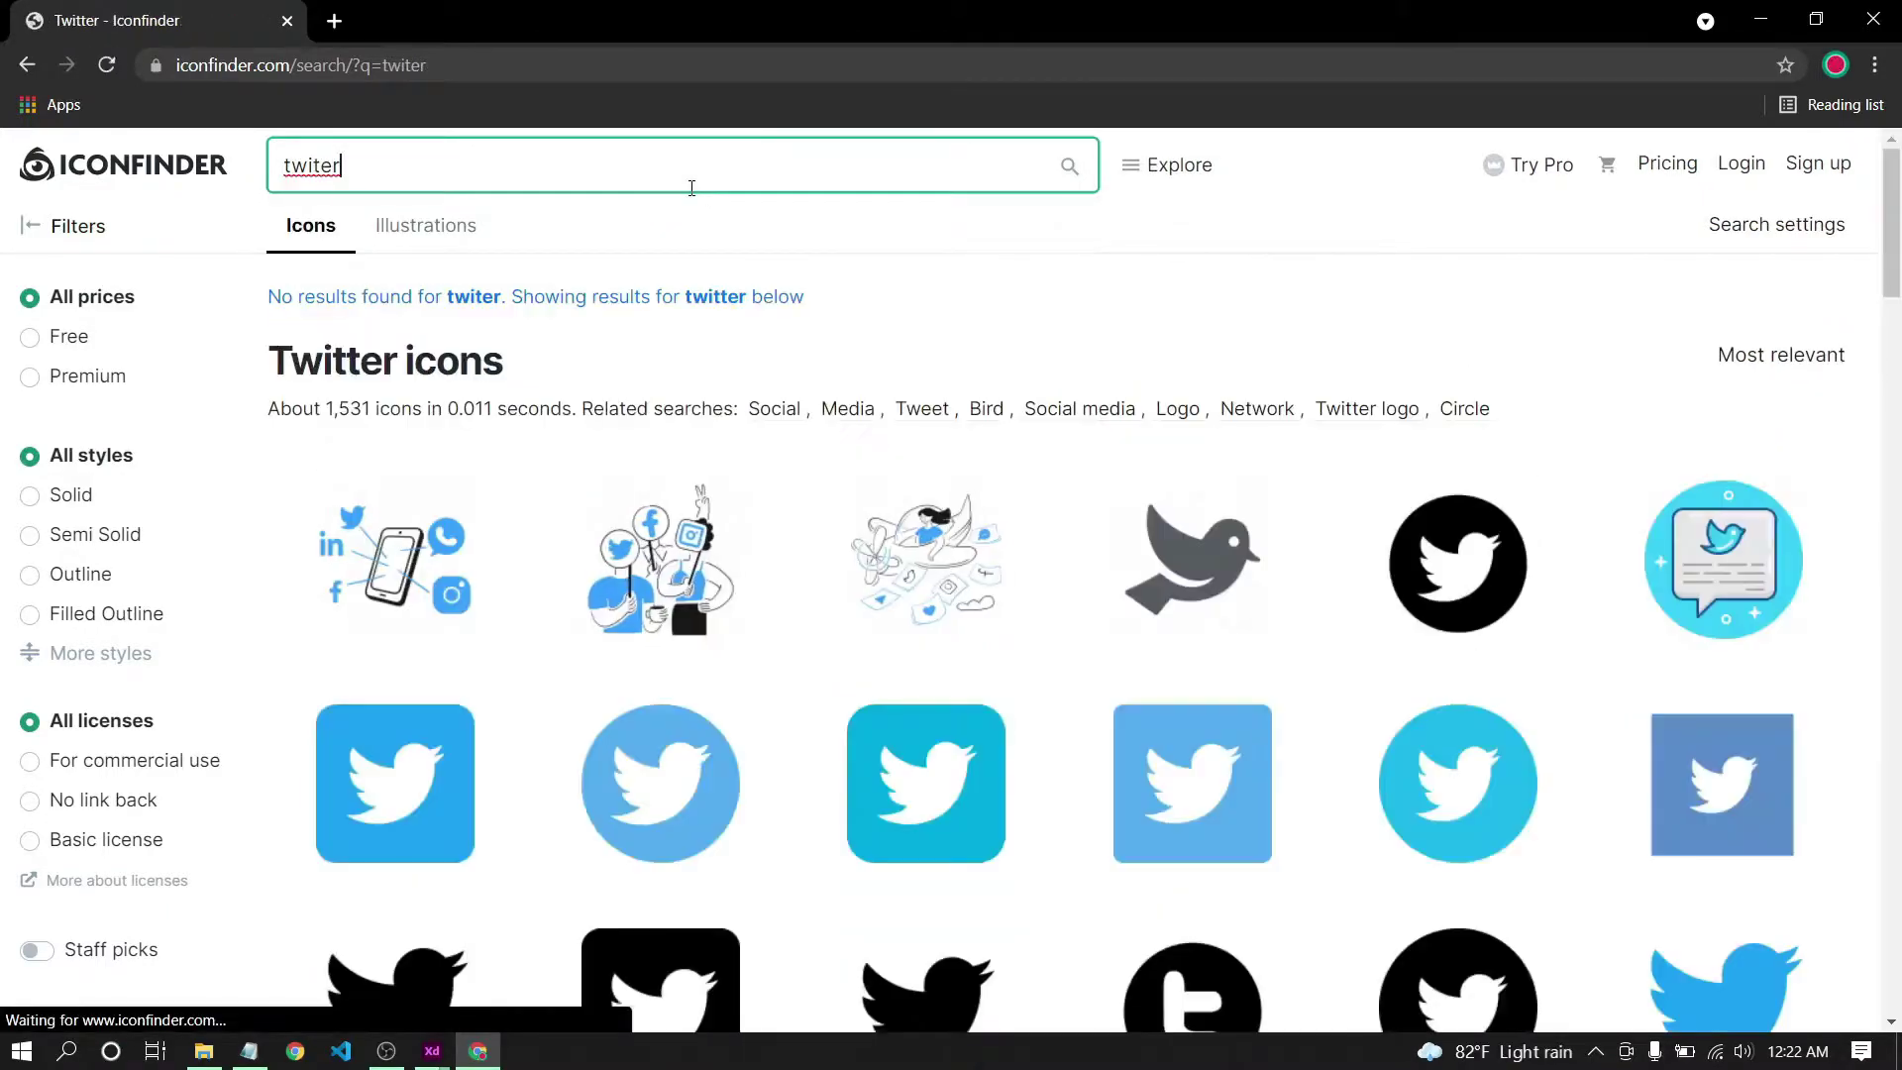
scroll(900, 545, "down", 1)
scroll(900, 545, "down", 2)
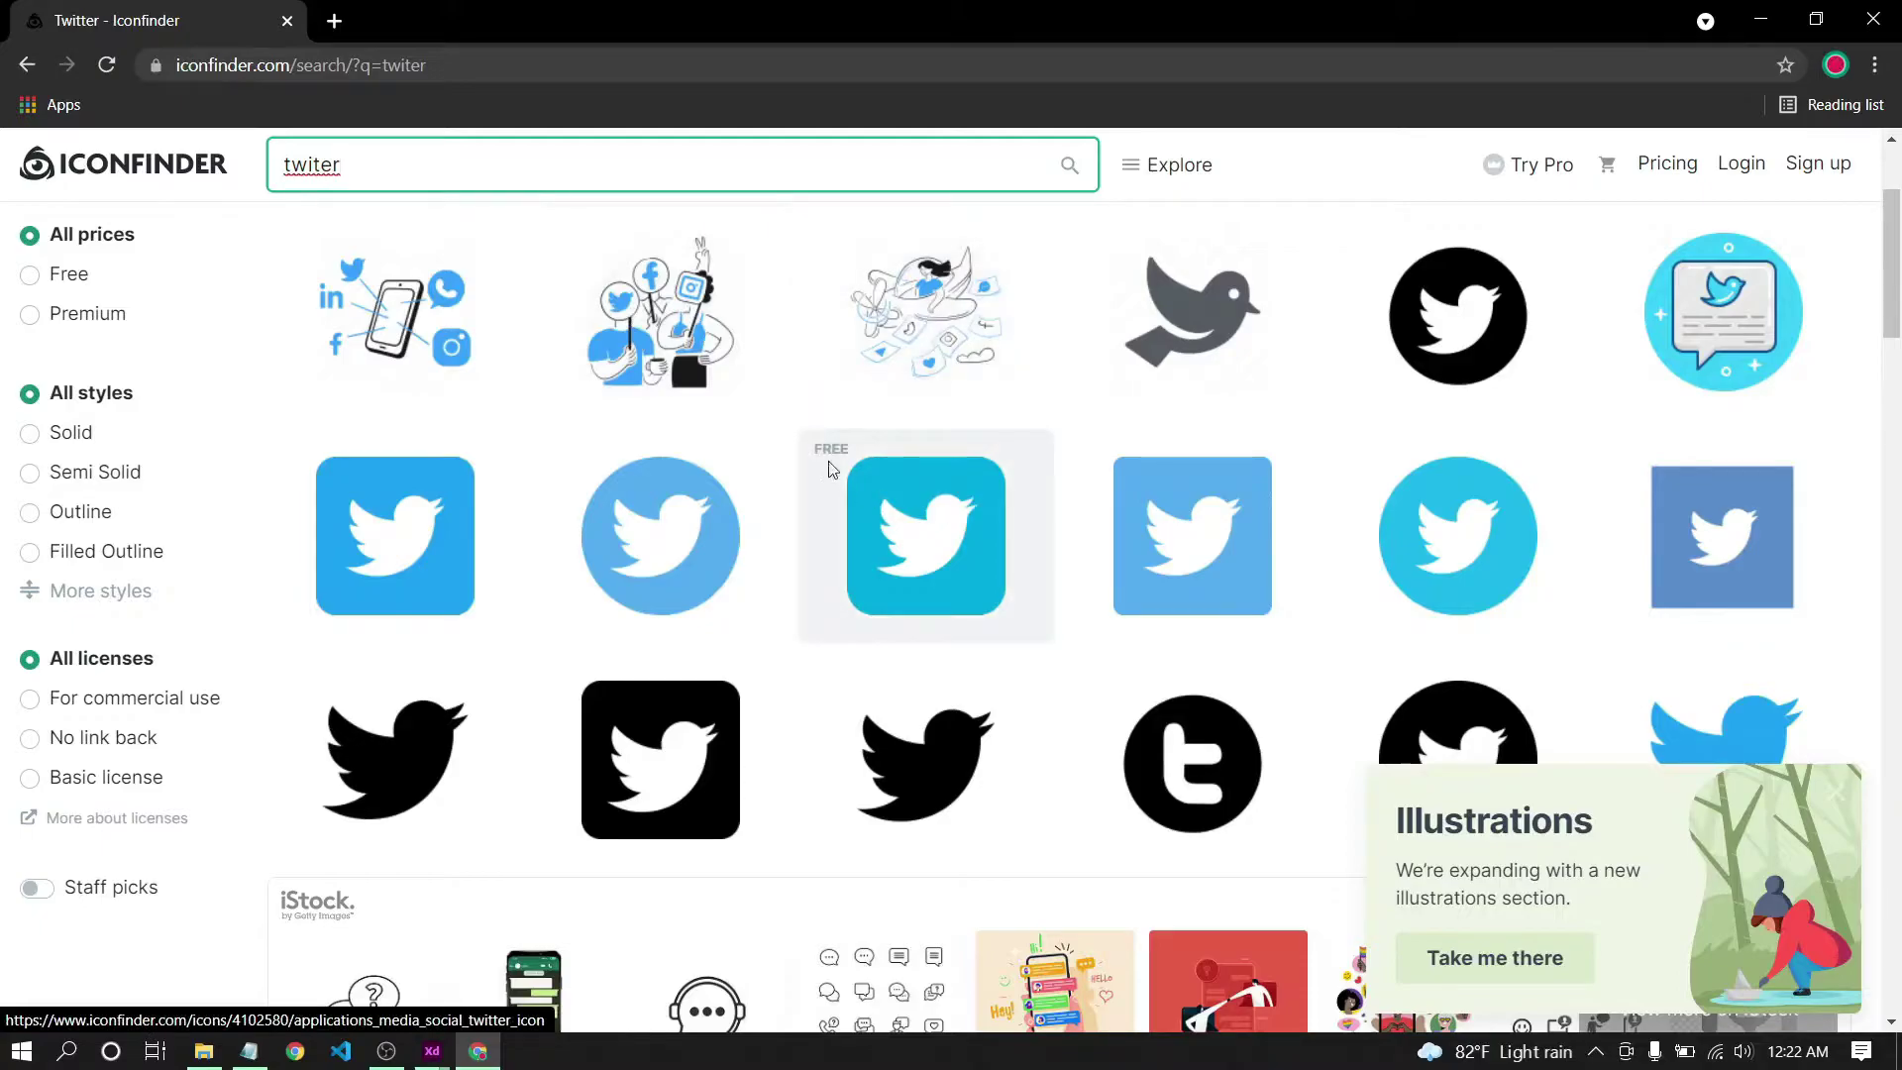
scroll(1287, 519, "down", 5)
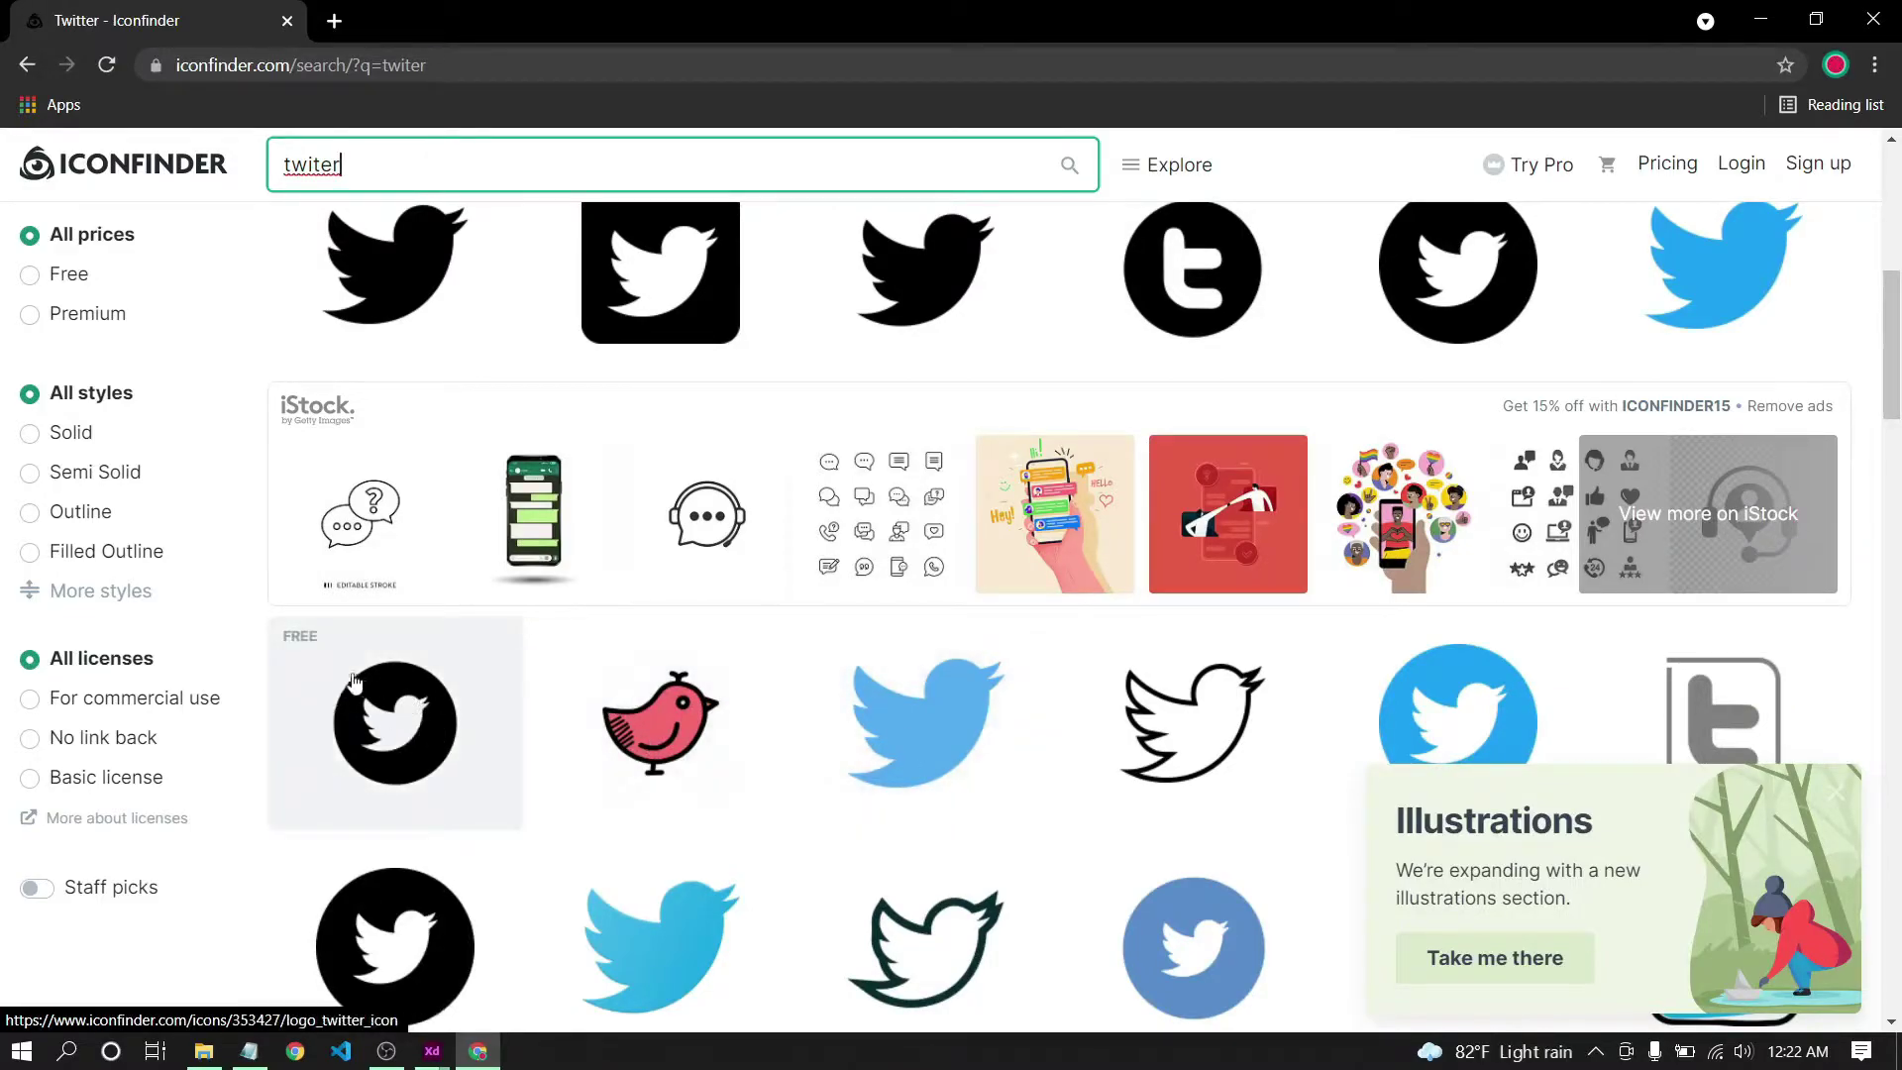
scroll(864, 562, "up", 7)
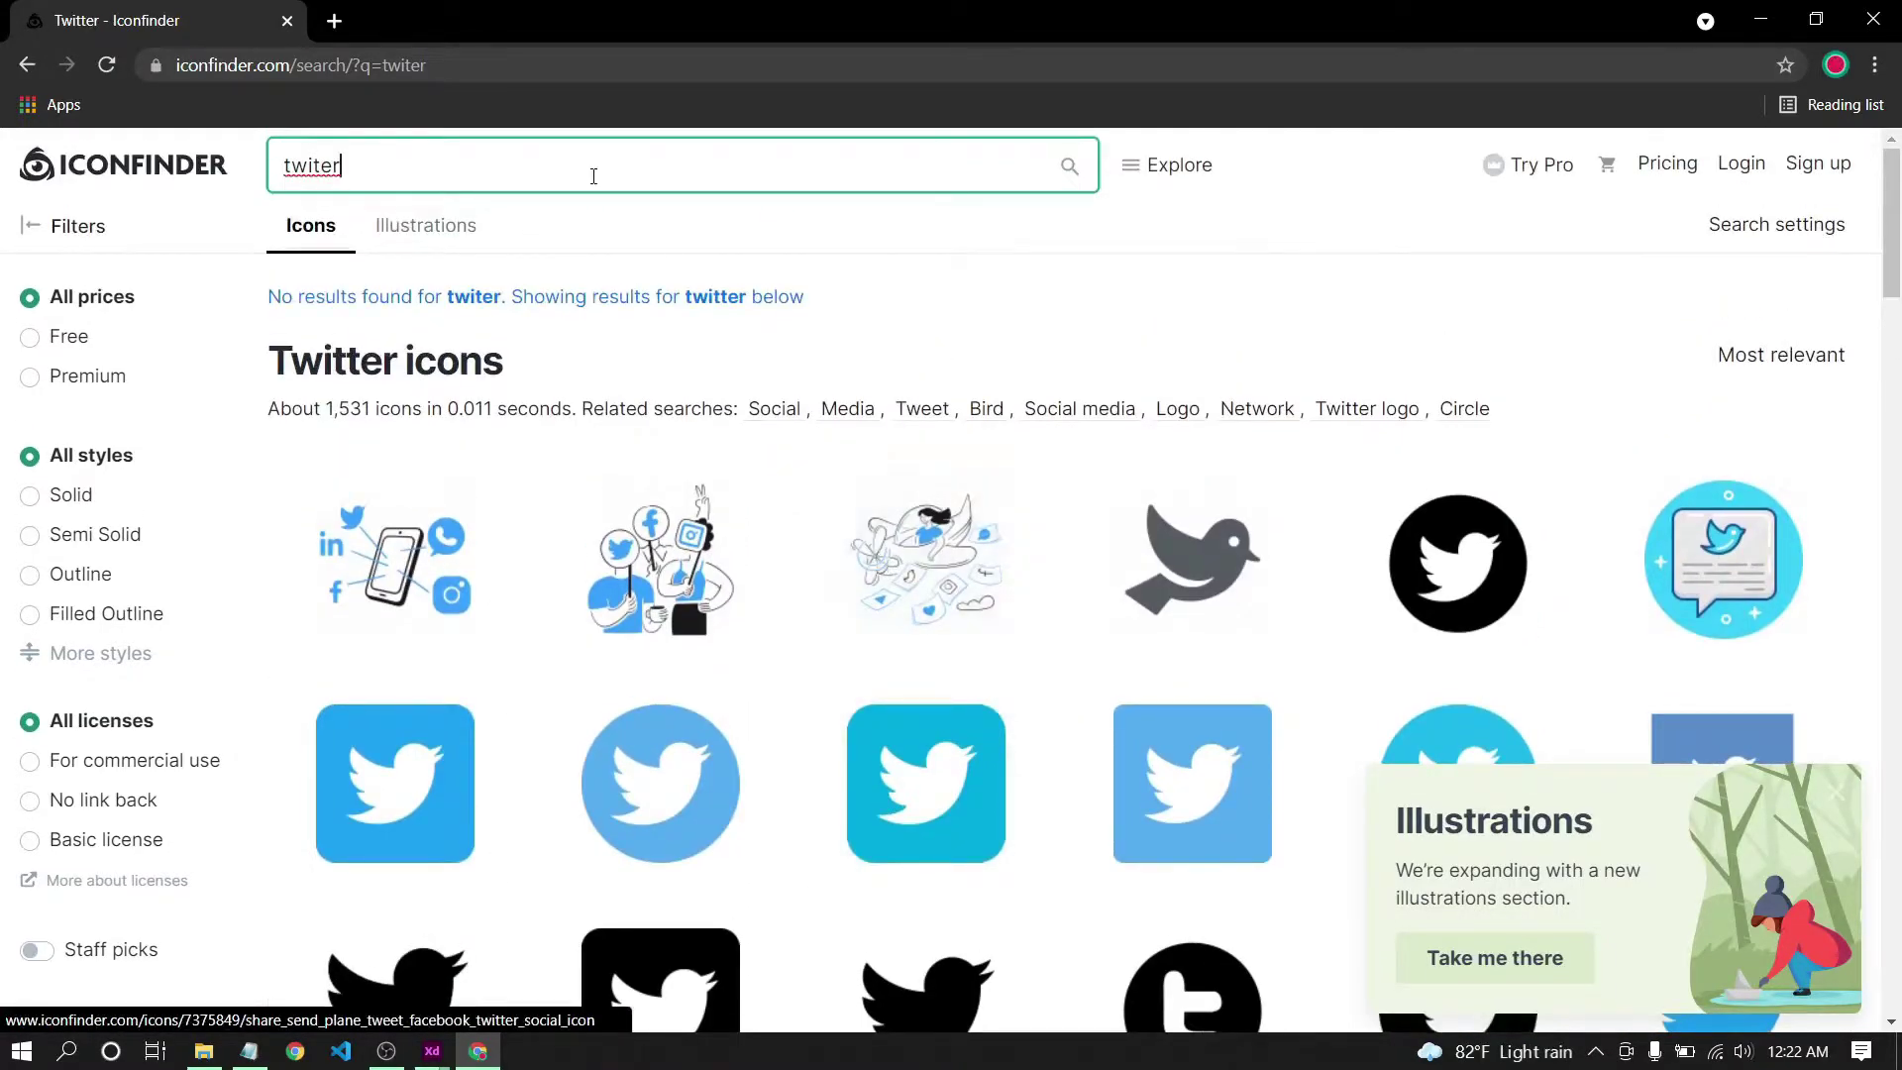
Close the browser and examine the social media icons and background circles on the desktop artboard of sample_1 in Adobe XD.
left_click(1873, 20)
left_click(907, 487)
scroll(908, 487, "down", 3)
scroll(907, 488, "down", 5)
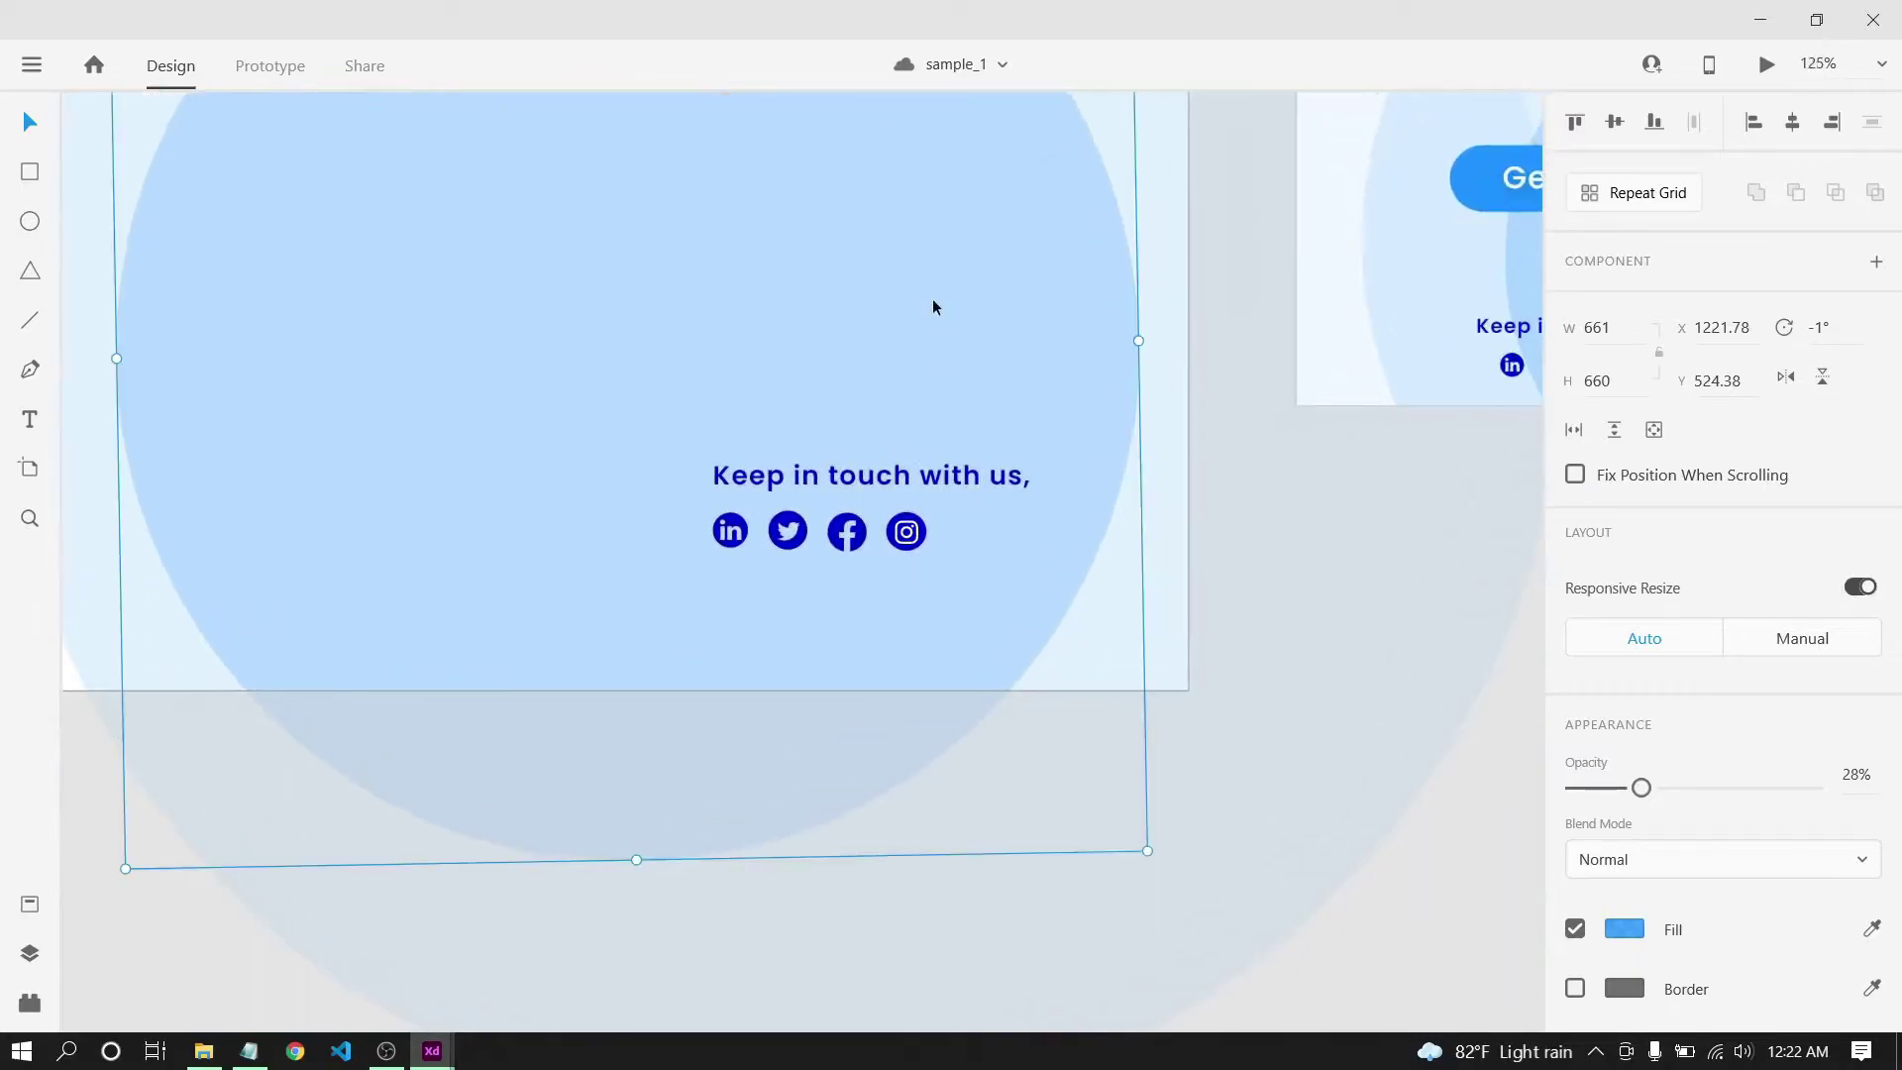
left_click_drag(851, 293, 972, 591)
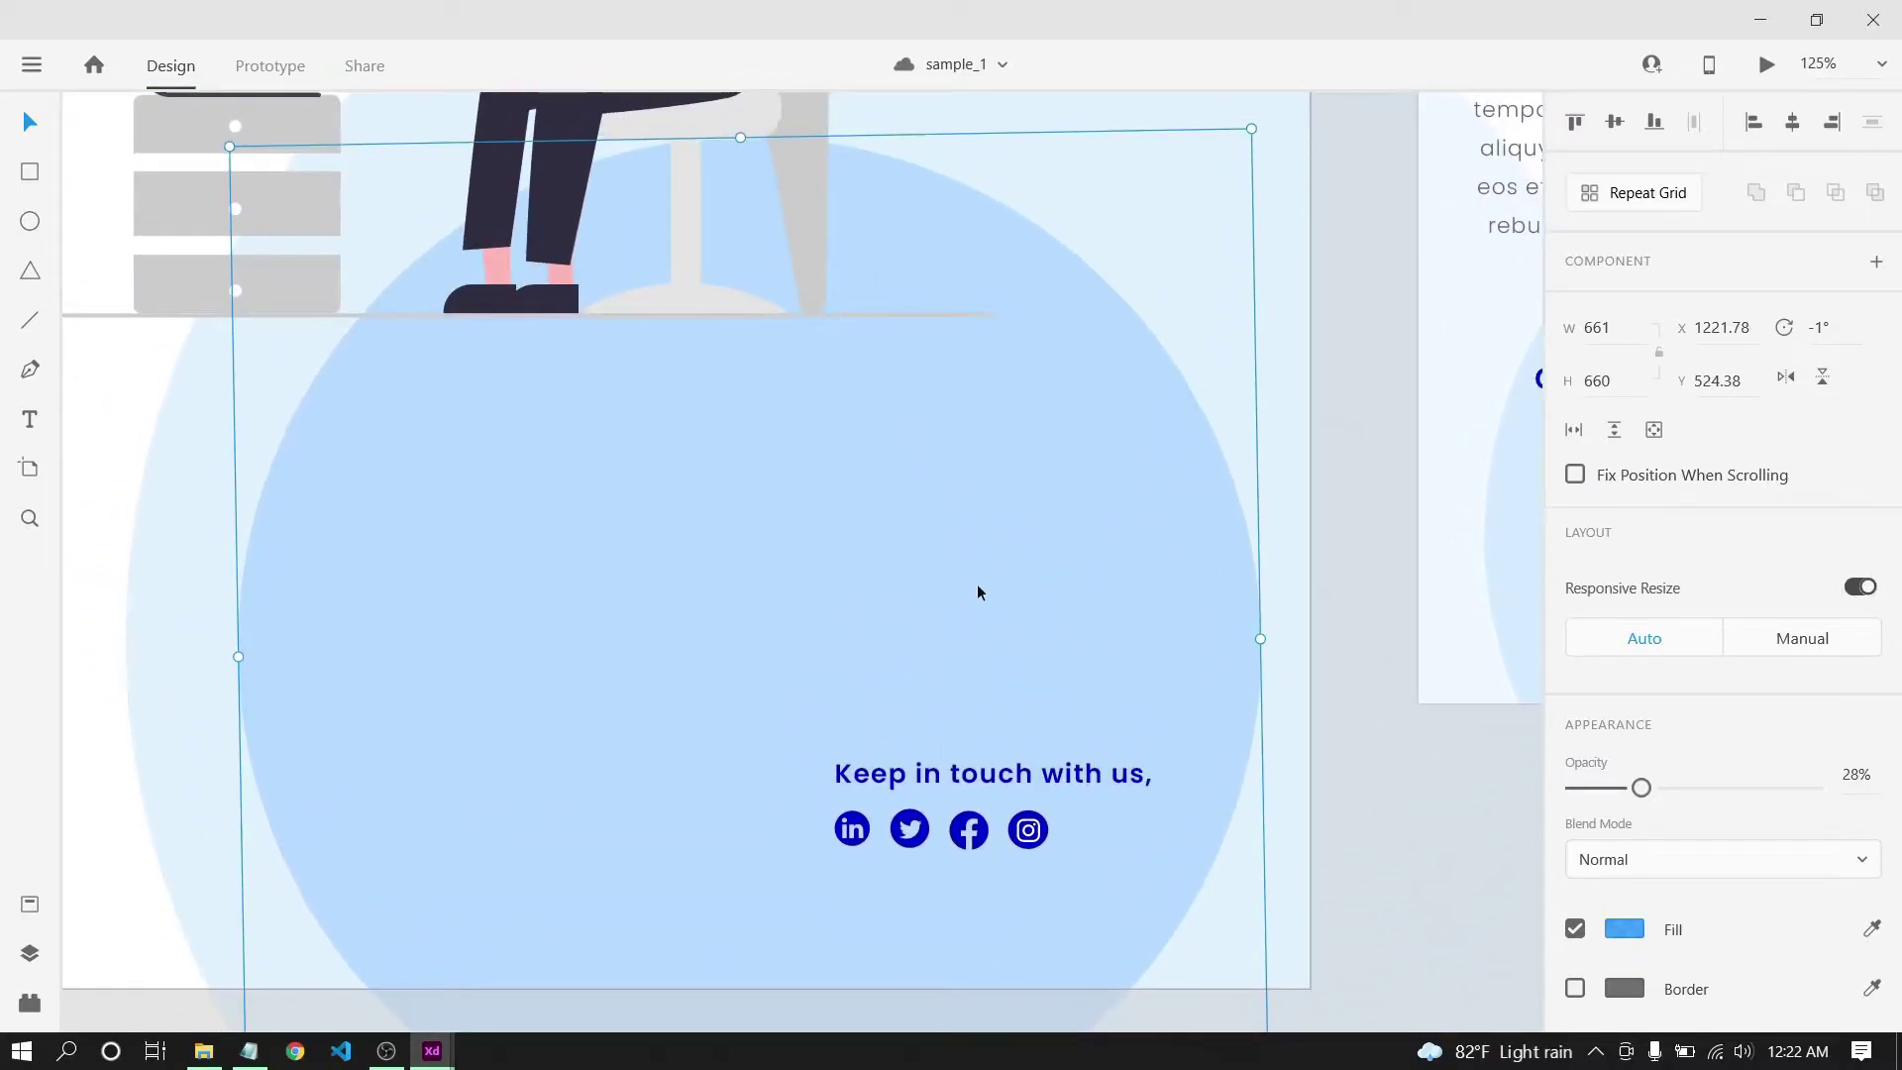
scroll(977, 591, "down", 5)
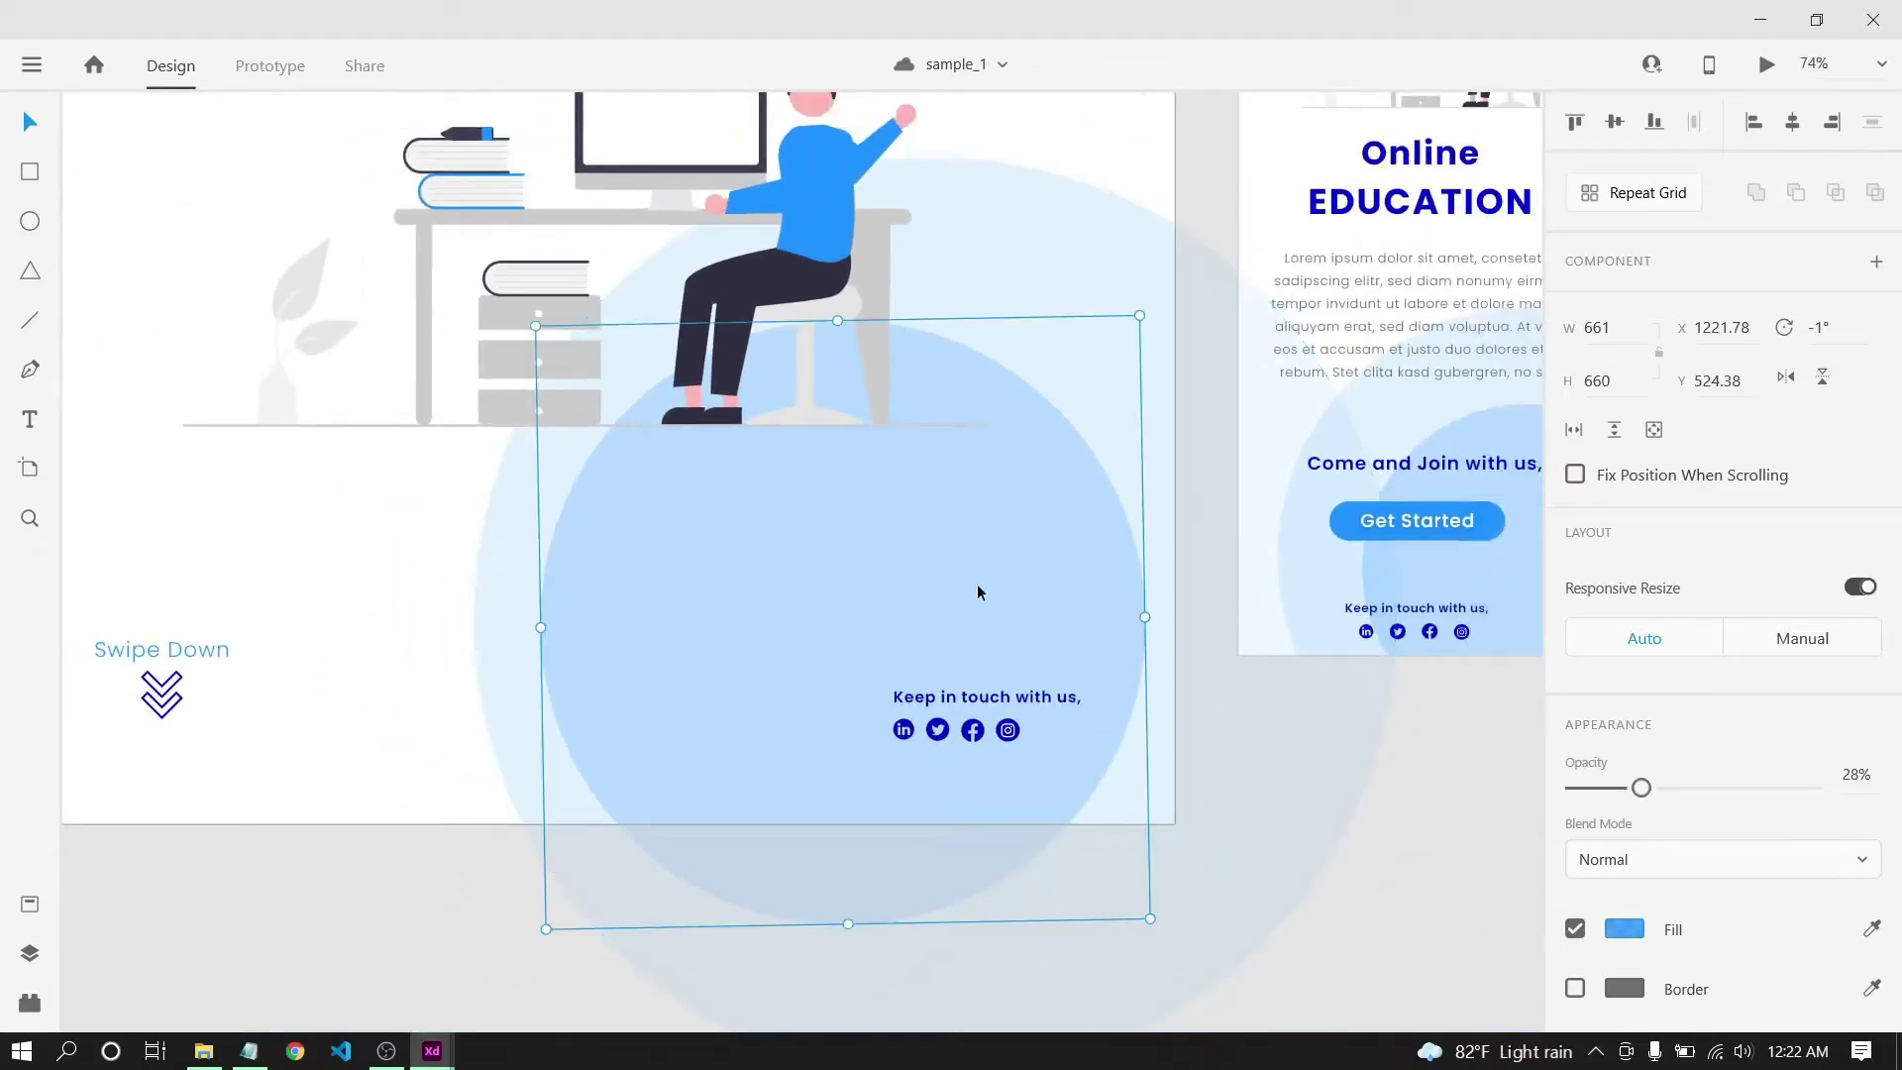
Shift the inner and outer blue background circles further toward the lower-right corner of the desktop artboard in sample_1.
left_click(424, 547)
left_click_drag(819, 495, 929, 594)
left_click(391, 532)
scroll(842, 539, "down", 4)
left_click(603, 612)
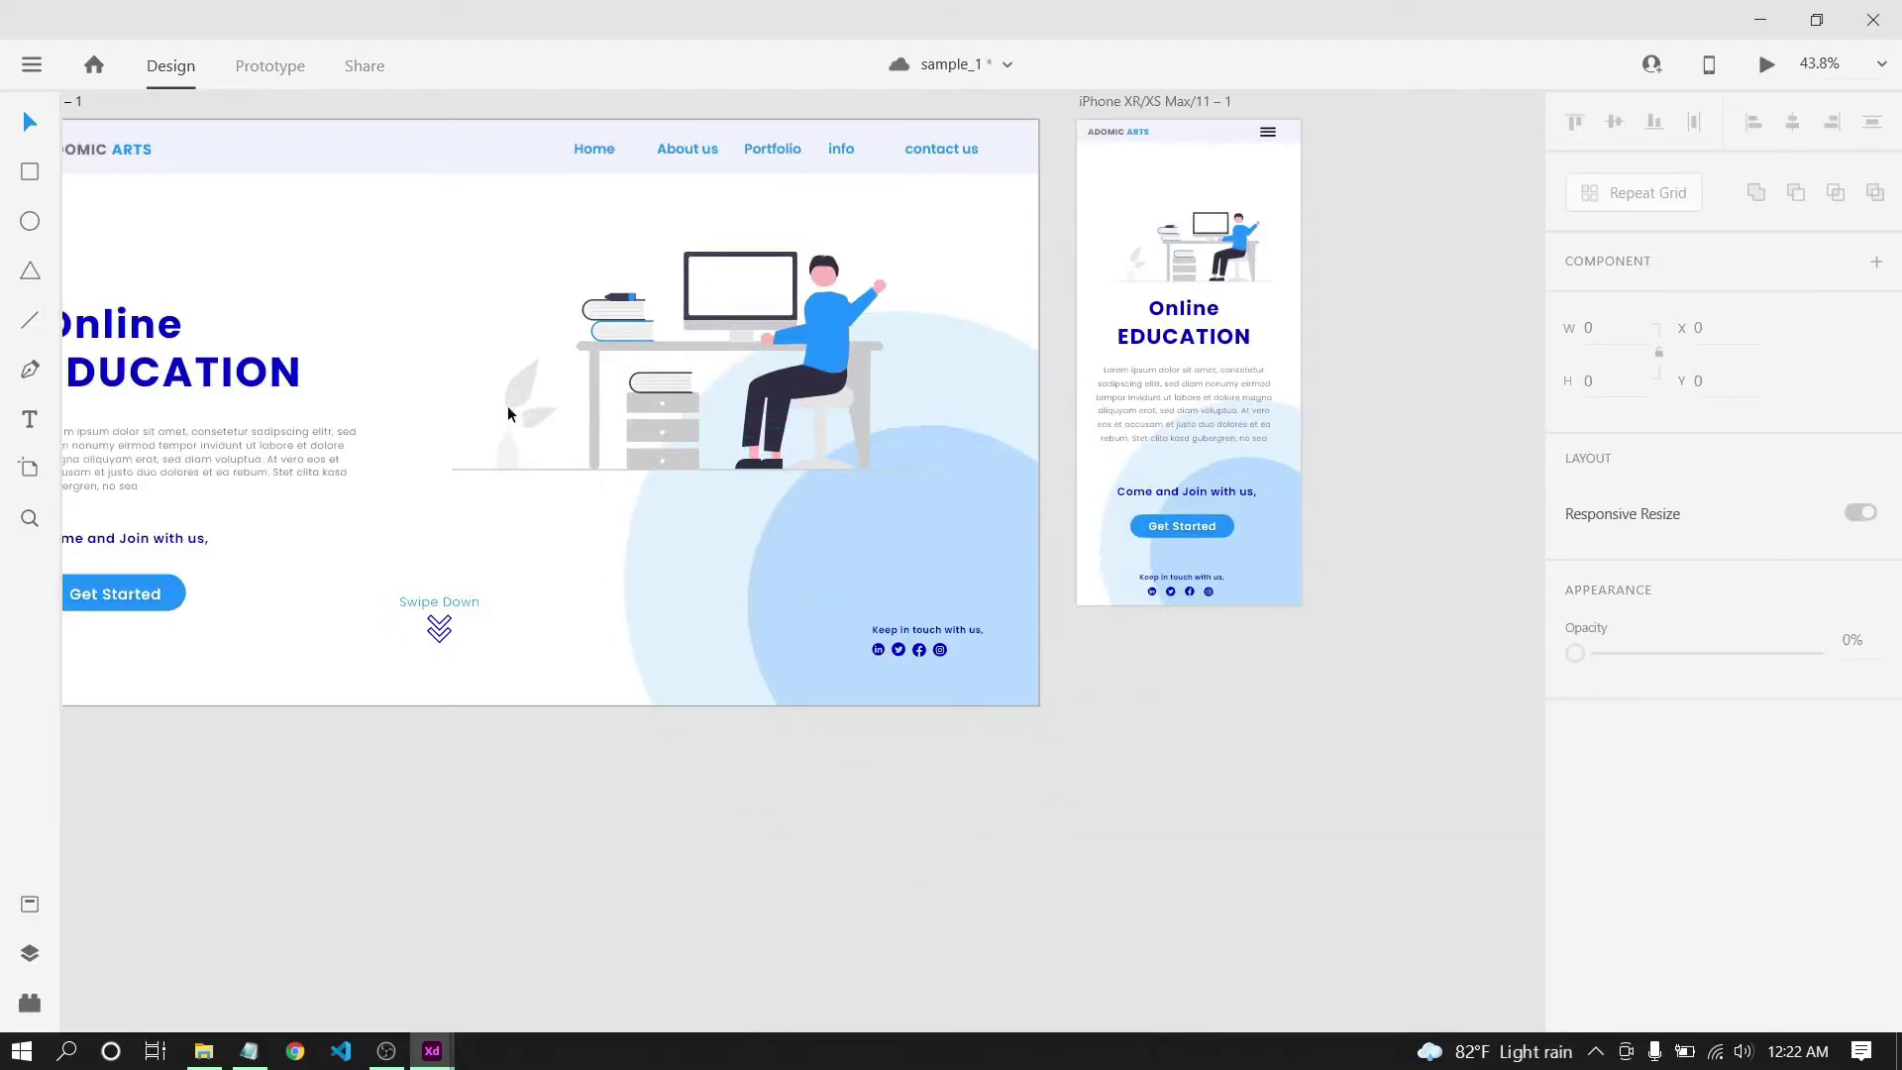
left_click_drag(404, 335, 716, 452)
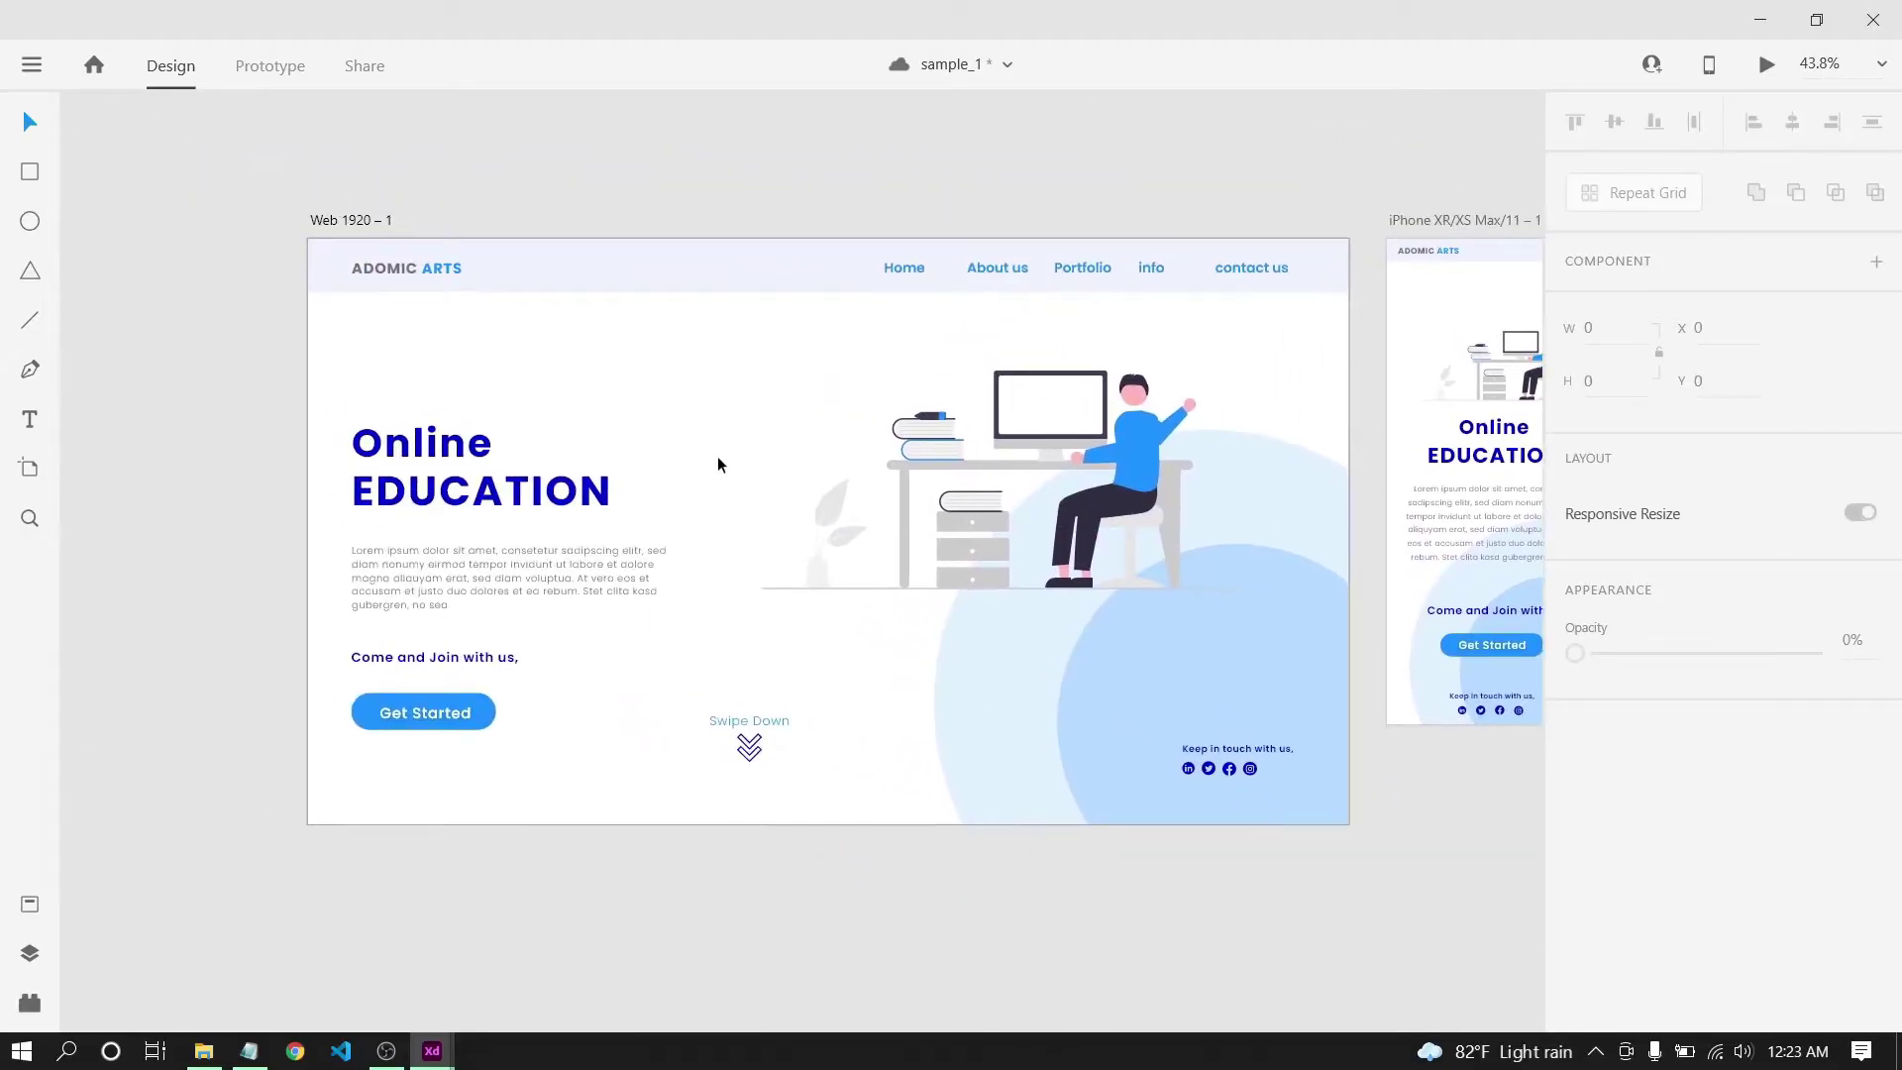
left_click_drag(1002, 656, 1036, 670)
left_click(880, 959)
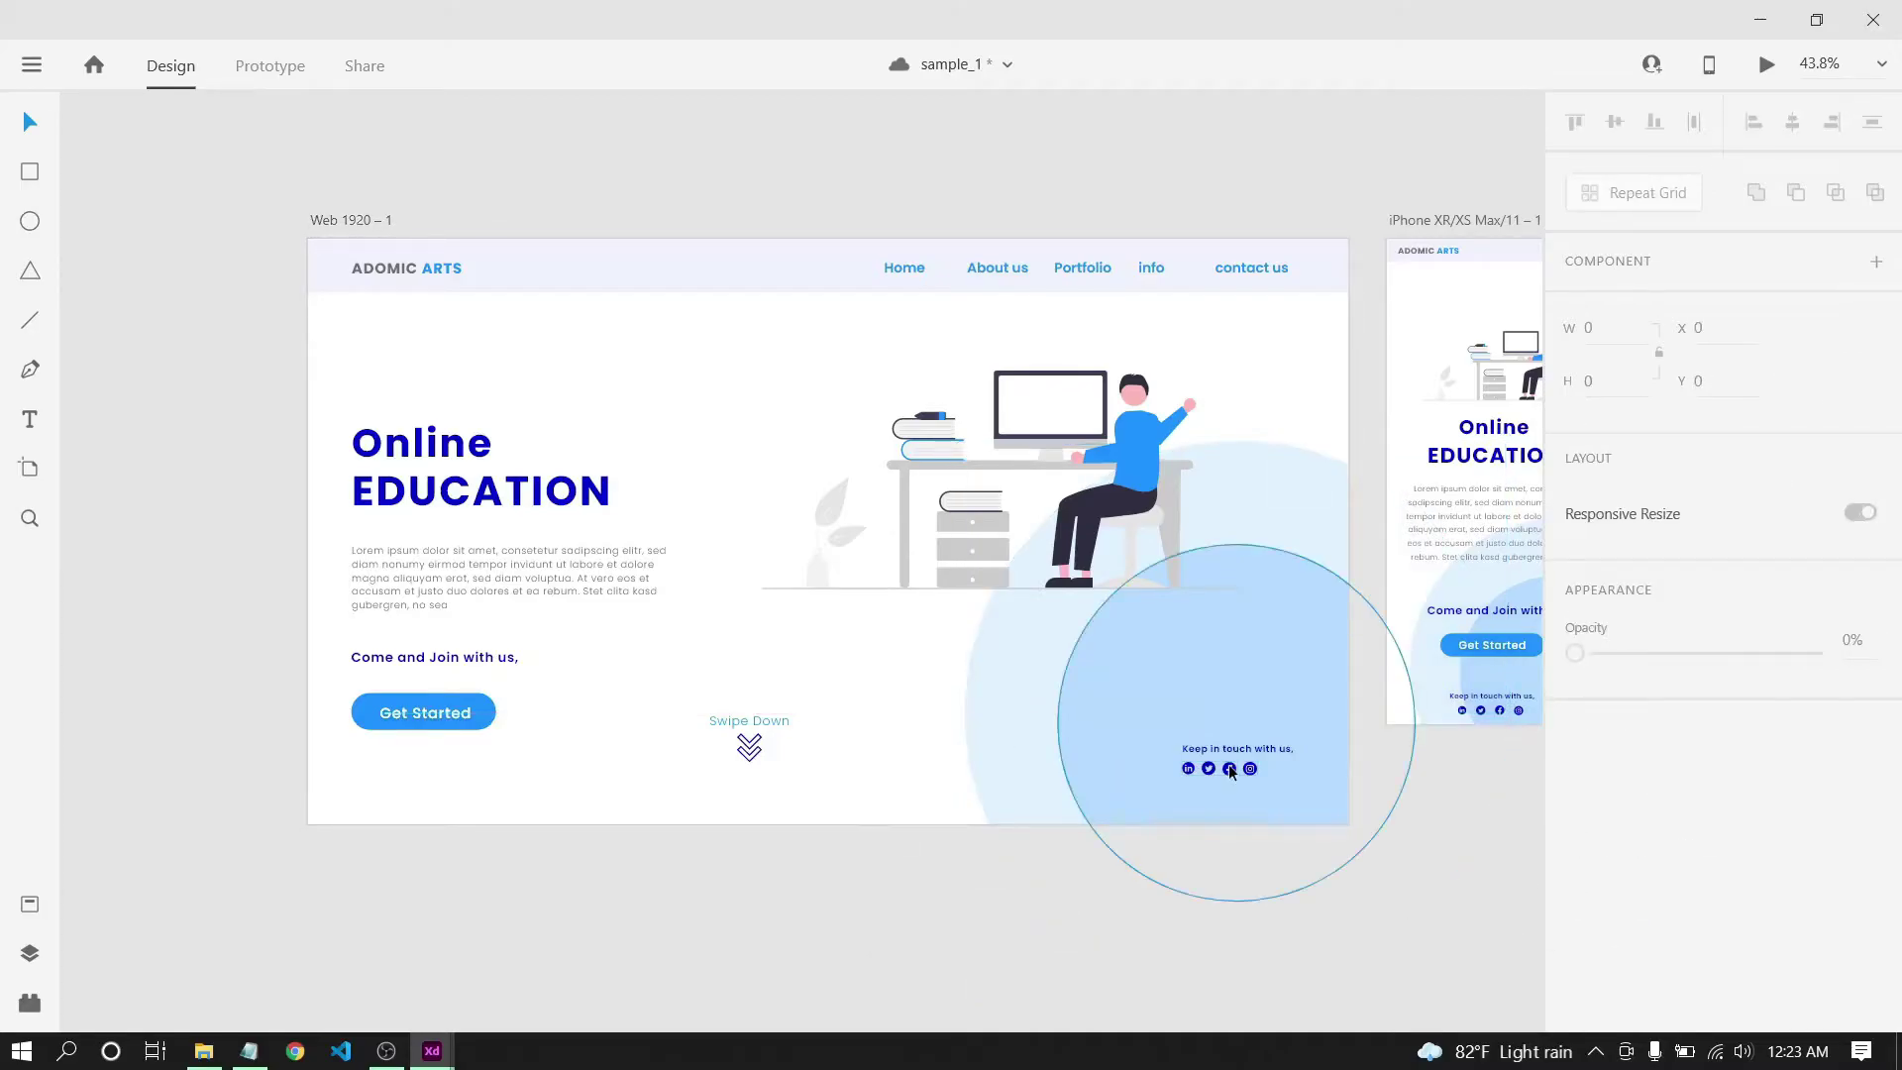
Switch to the Untitled-1 document and place the tutorial_1 folder window over the lower part of its artboard.
left_click(1147, 481)
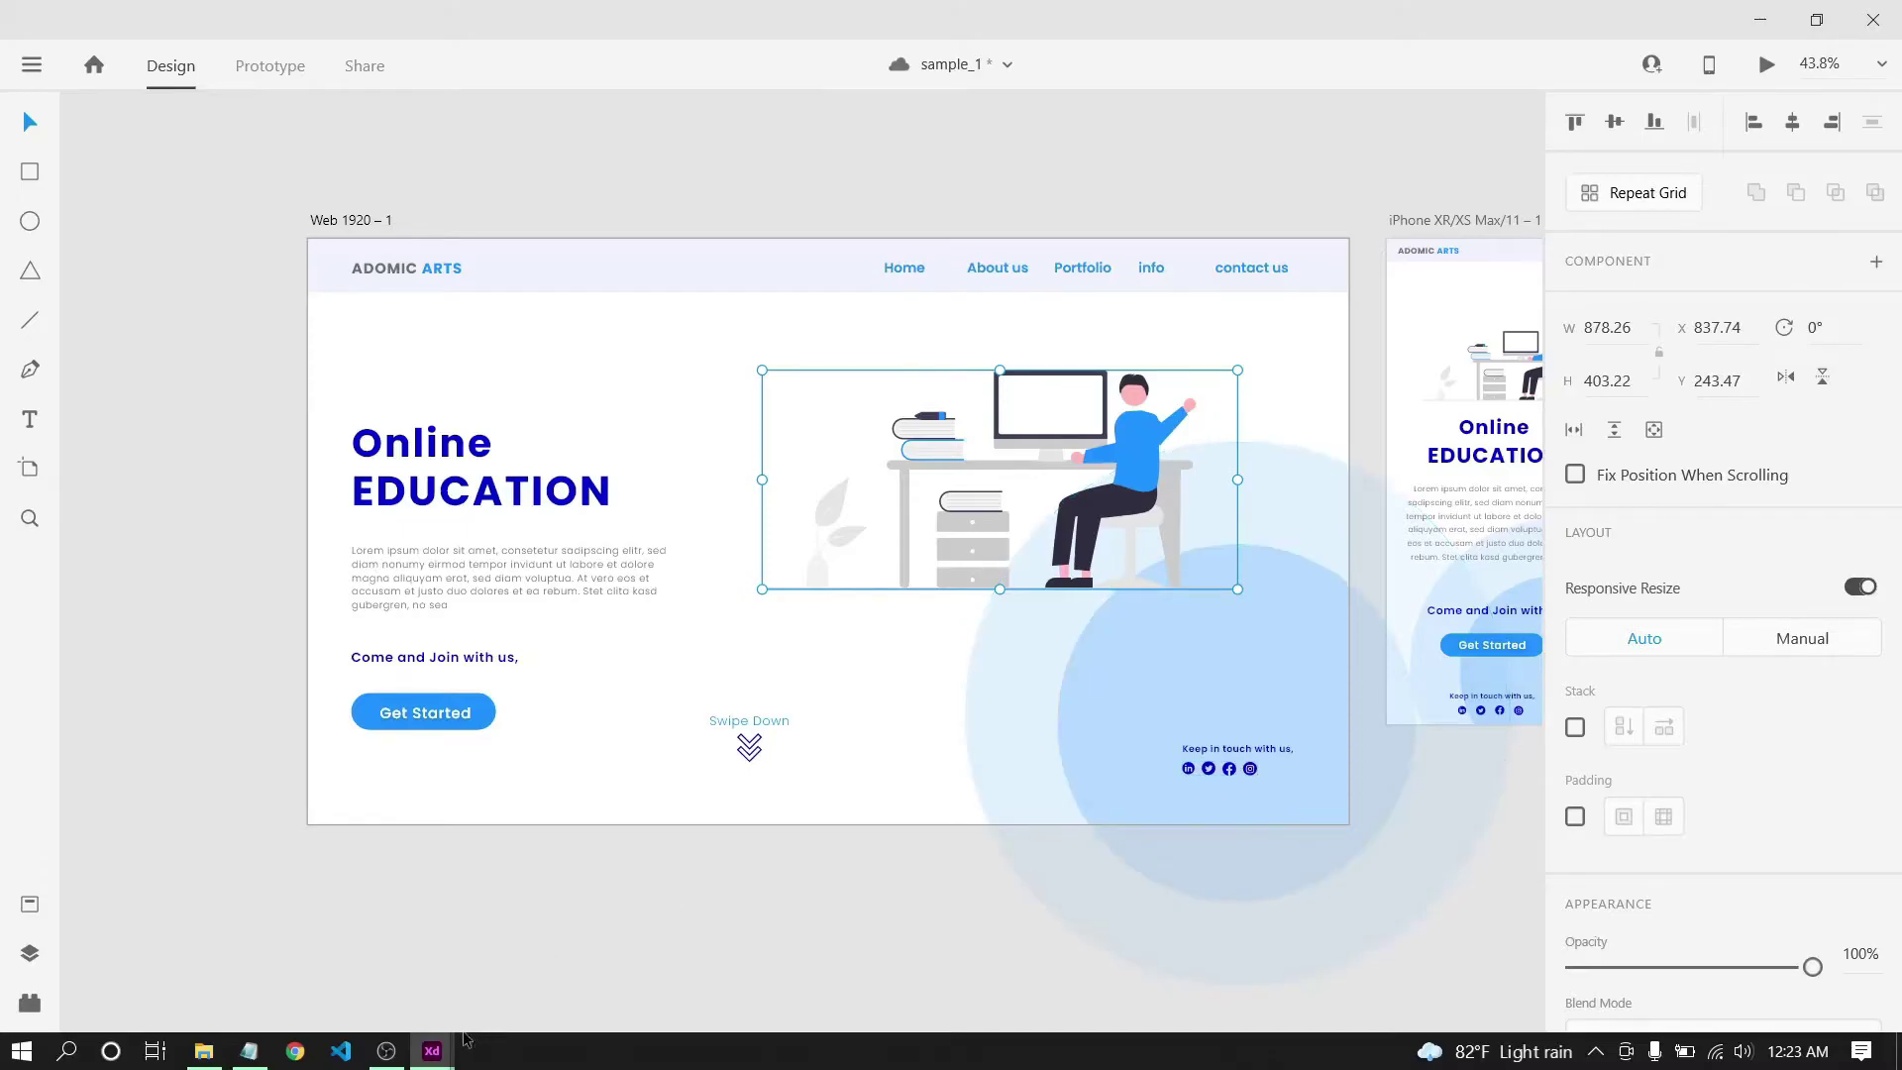
mouse_move(441, 1055)
left_click(514, 934)
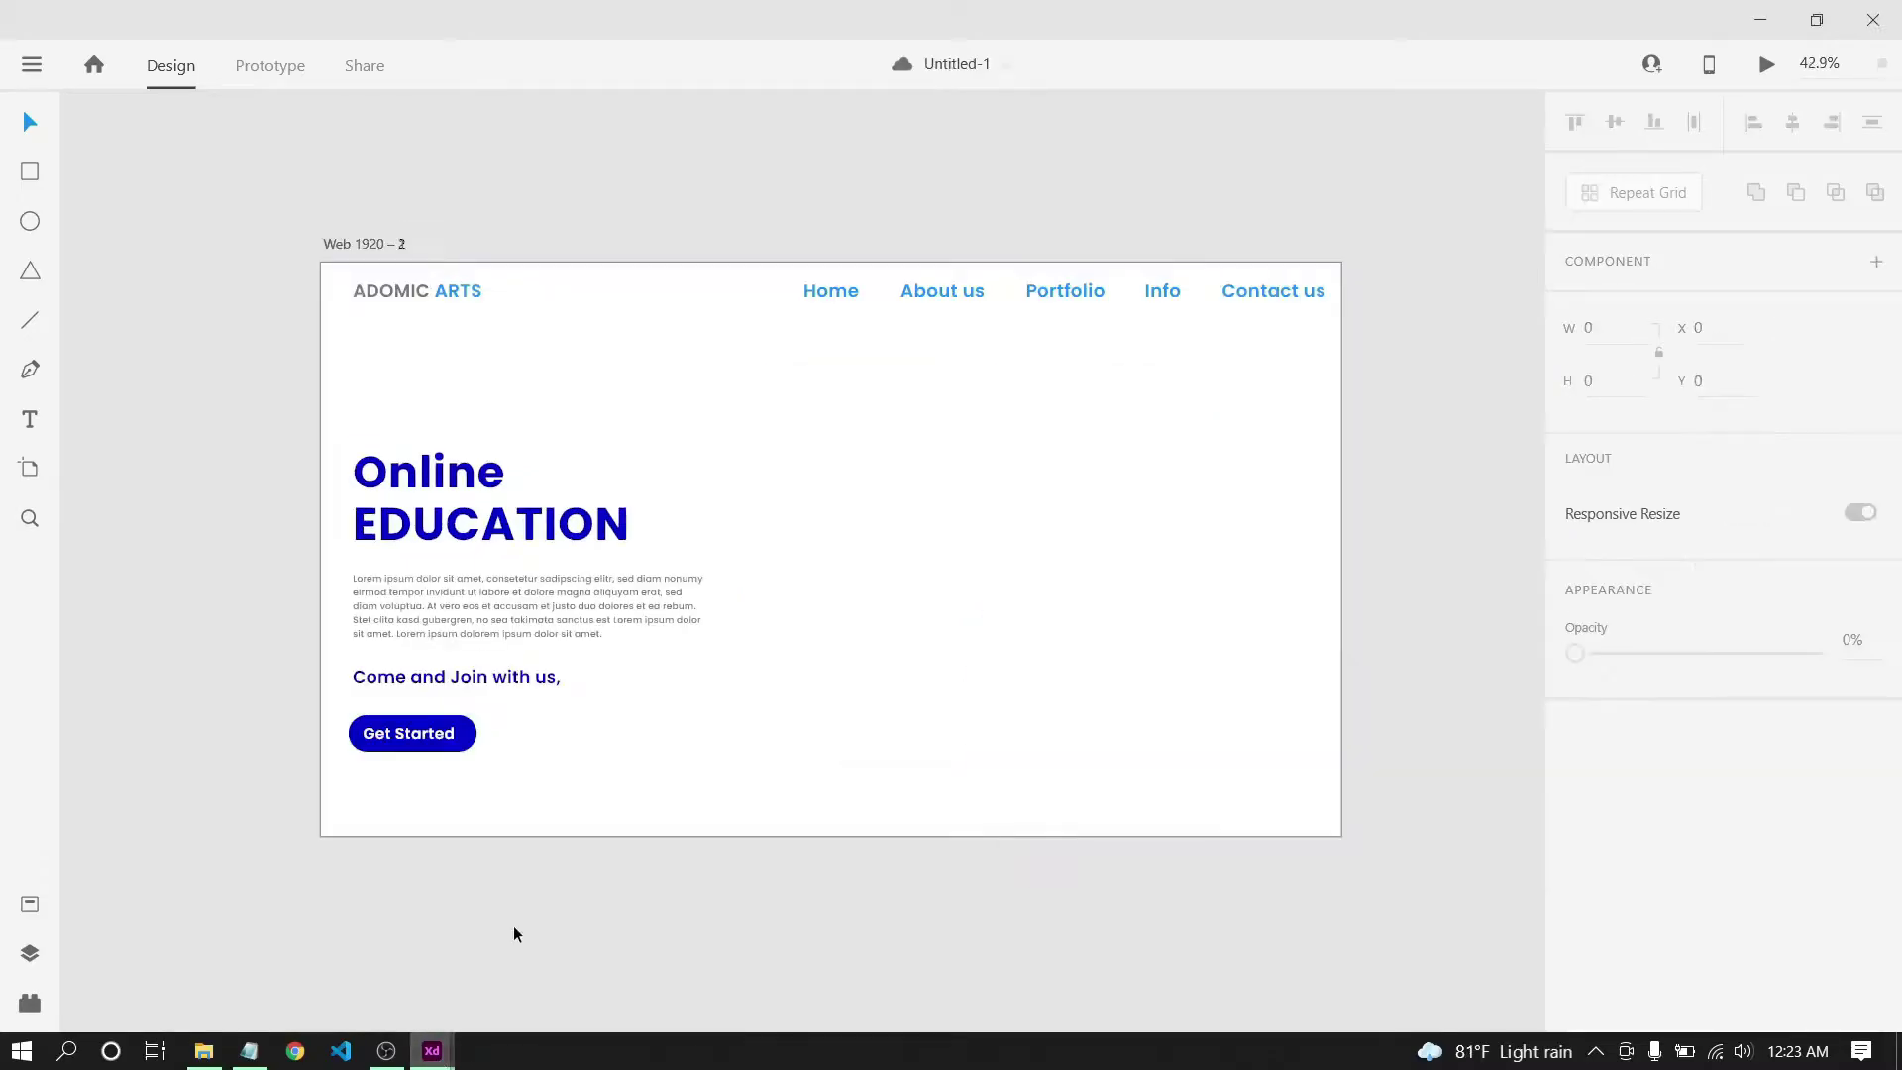
scroll(1030, 521, "up", 2)
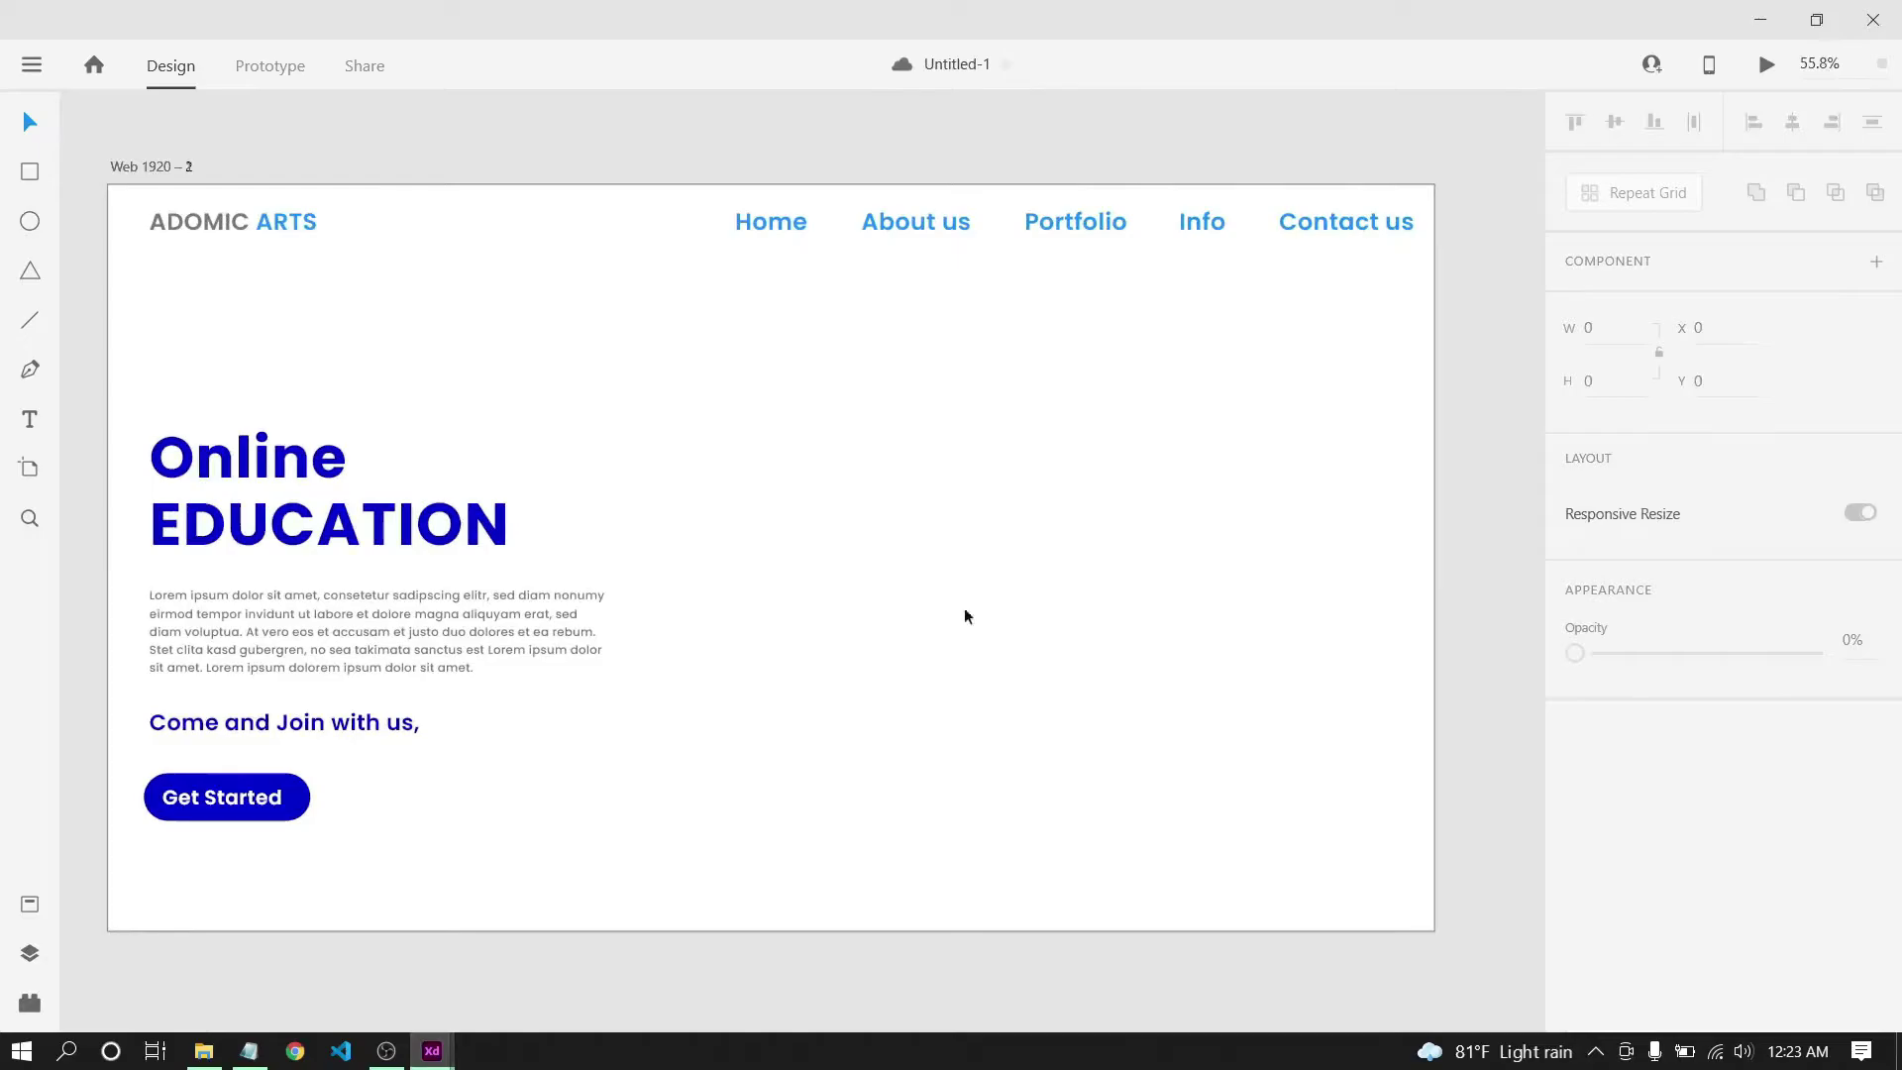
mouse_move(210, 1052)
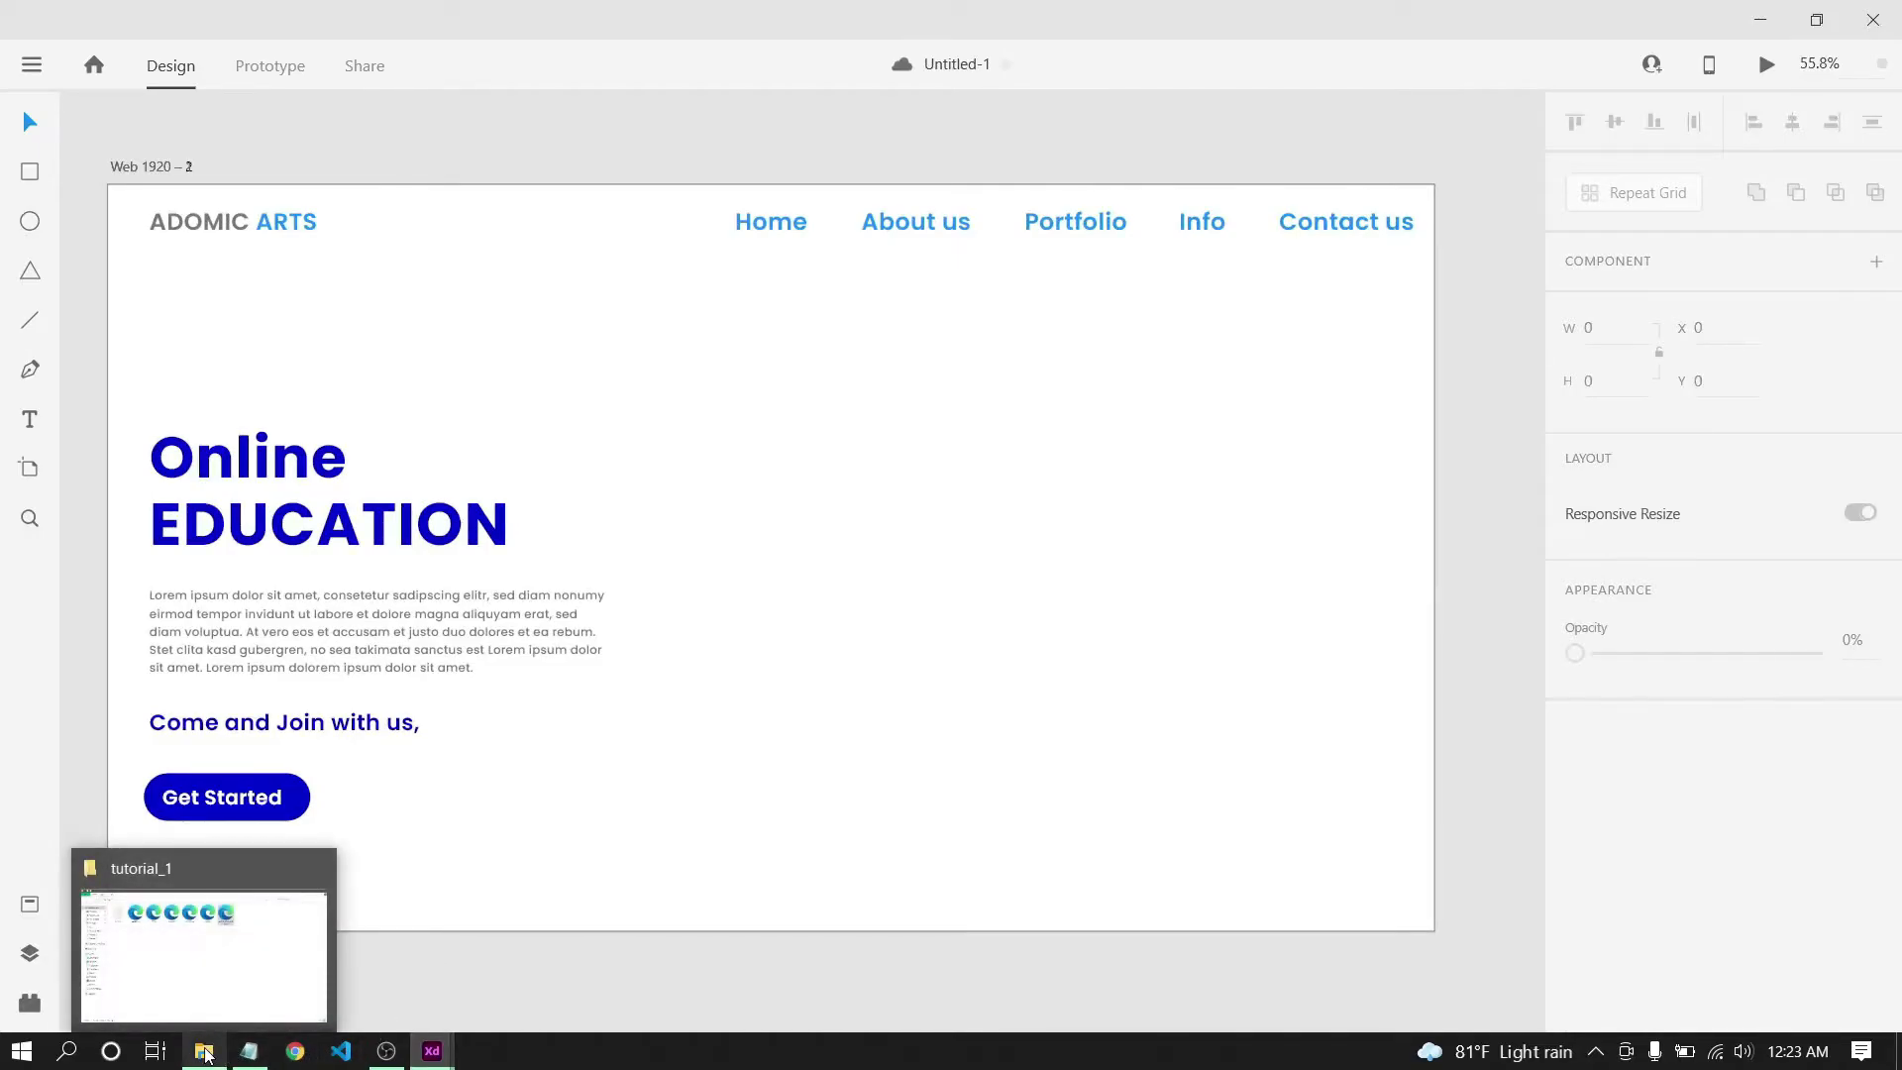
left_click(170, 958)
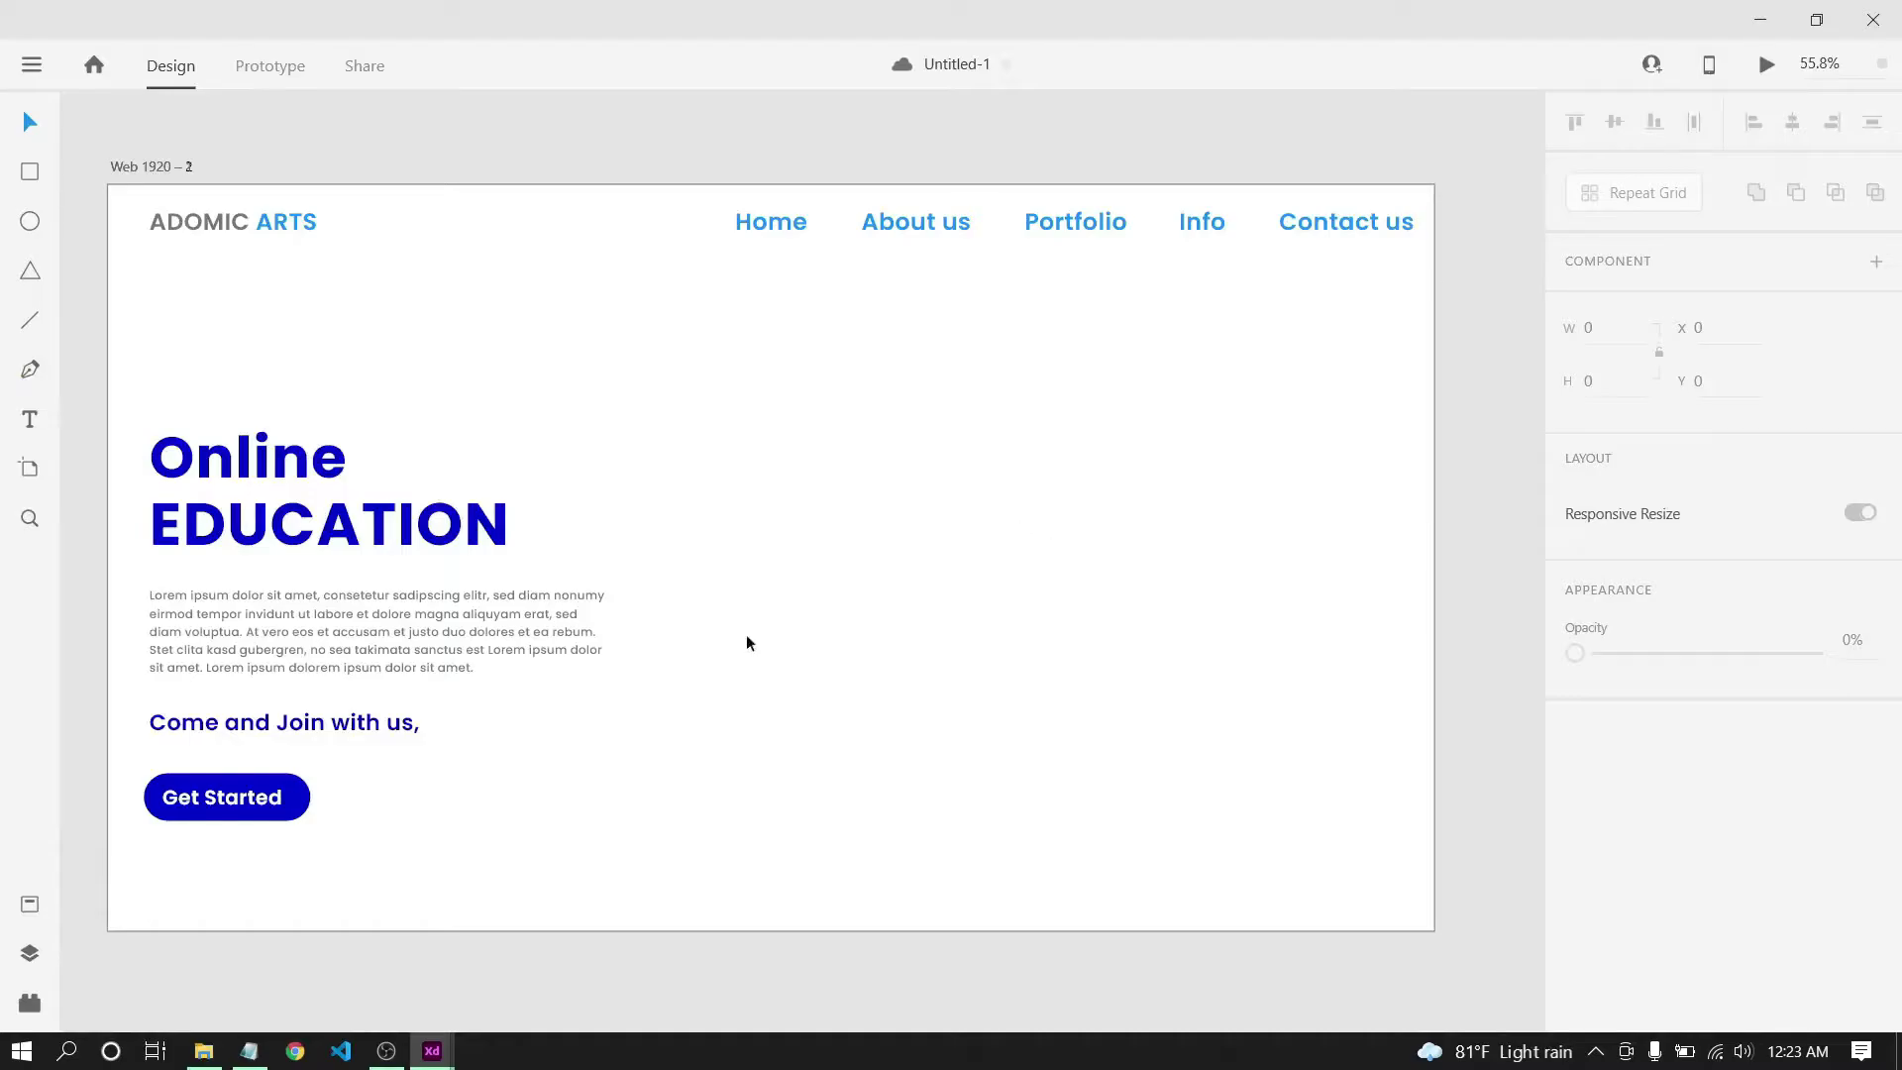
left_click(203, 1051)
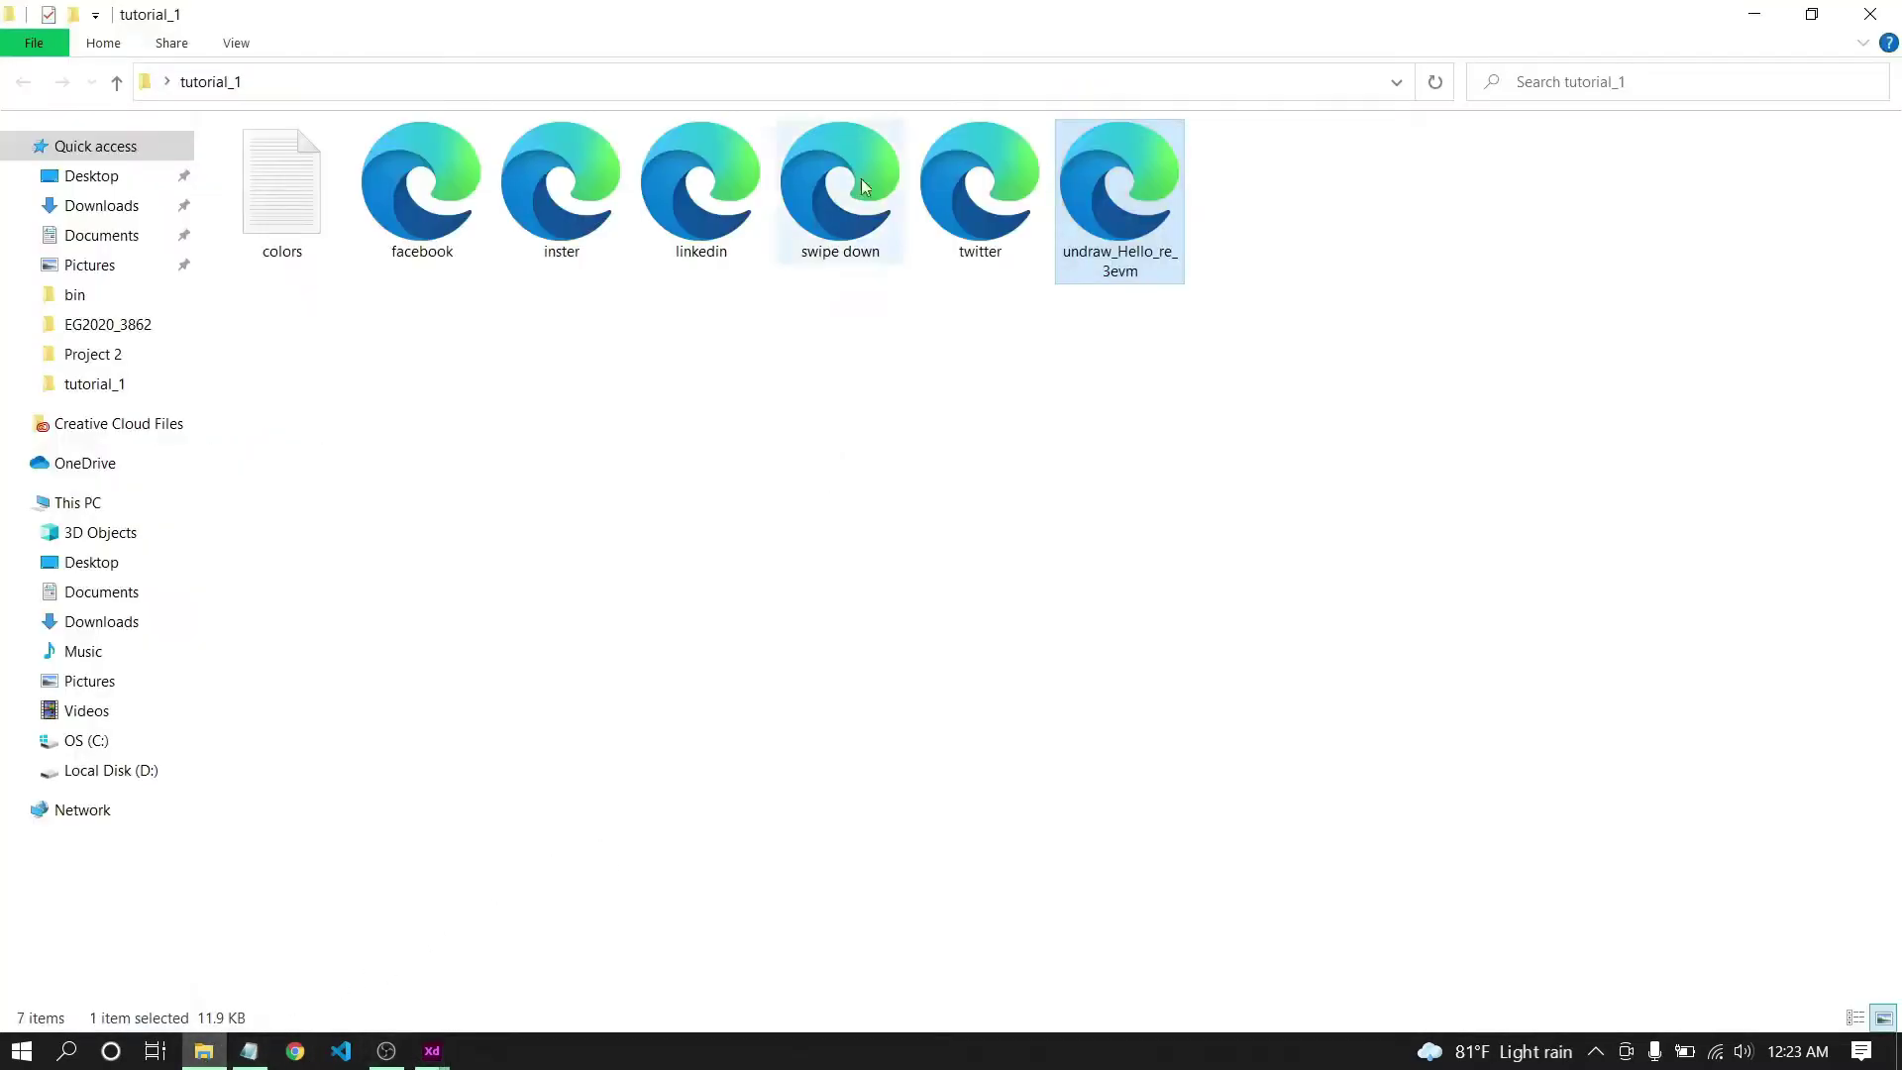
left_click_drag(870, 26, 740, 497)
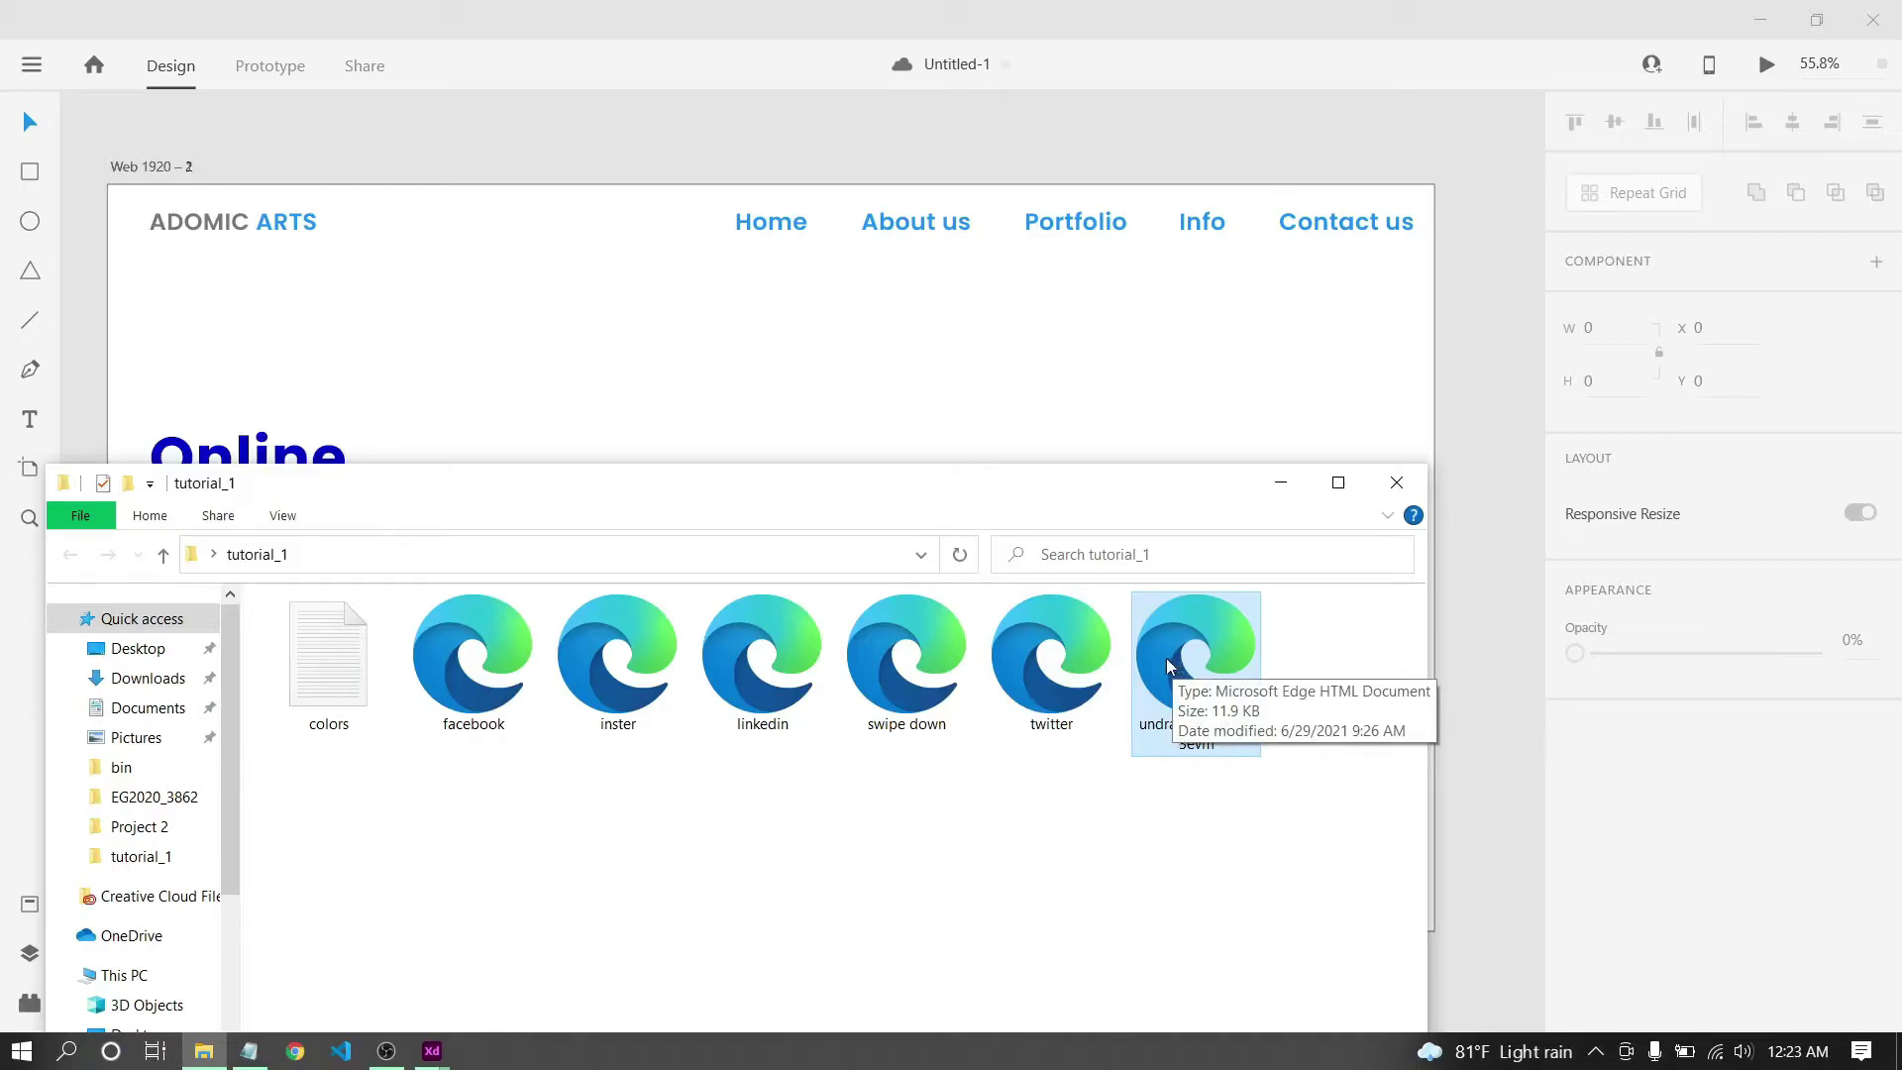
Import undraw_Hello_re_3evm from the folder into the Web 1920 artboard and scale it down to about 744 by 323.
left_click_drag(1167, 658, 1124, 433)
left_click_drag(1078, 492, 1052, 883)
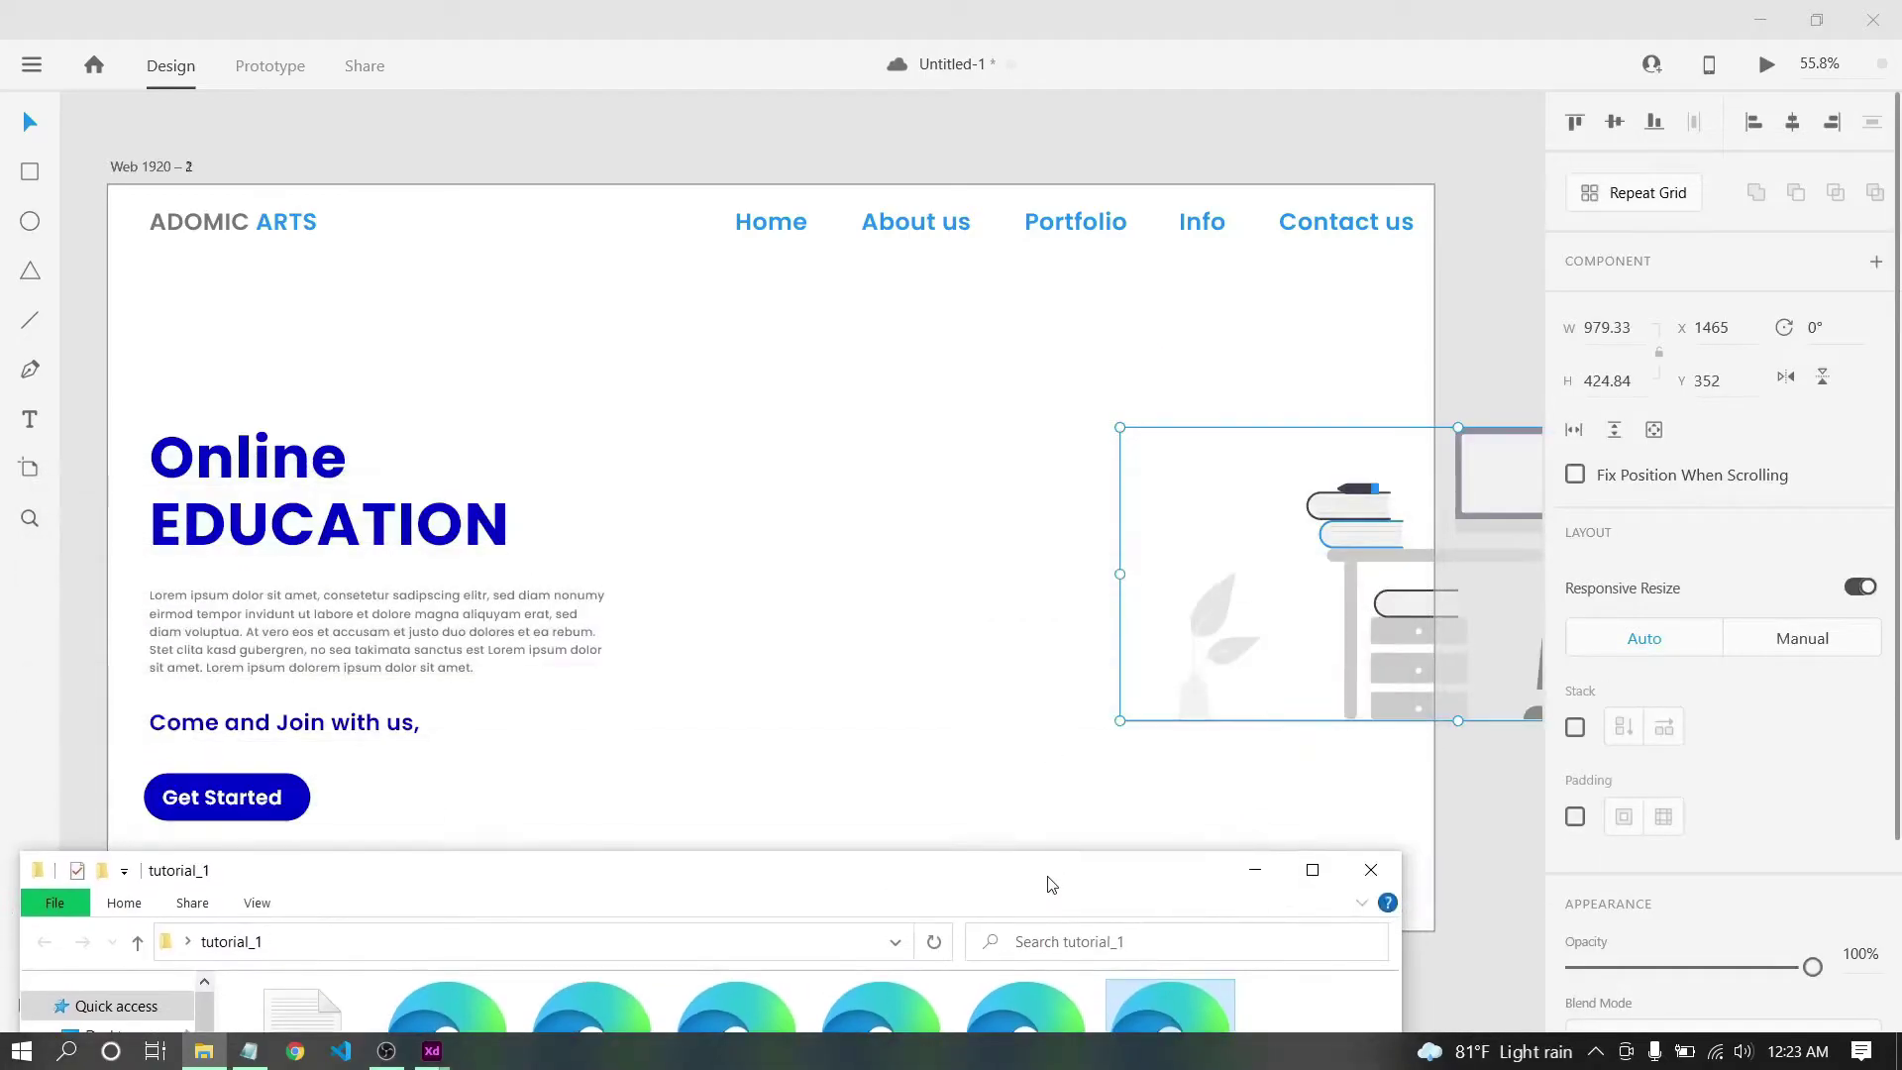
left_click_drag(1403, 678, 996, 561)
left_click_drag(713, 312, 875, 381)
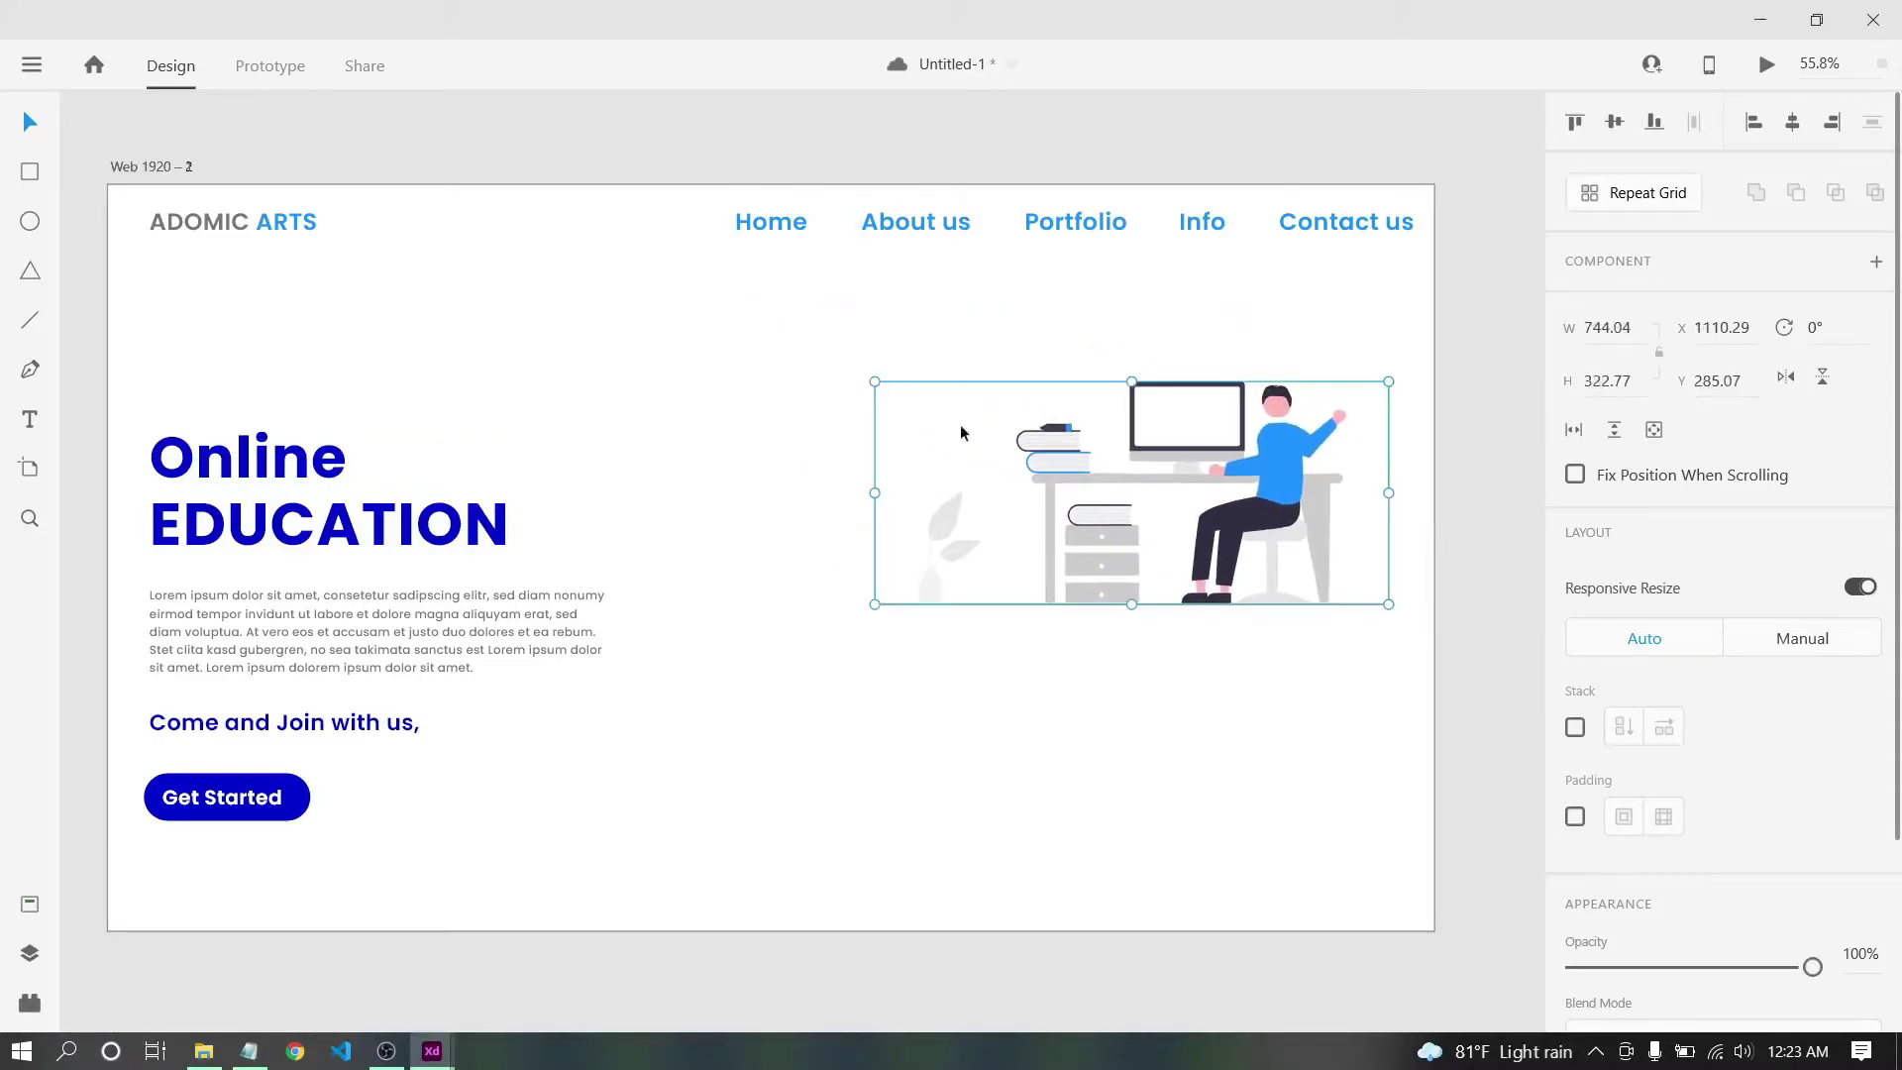
Move the illustration slightly up and left beside the Online EDUCATION heading, and save the document.
left_click_drag(1122, 557, 1094, 521)
left_click(1085, 664)
key("ctrl+s")
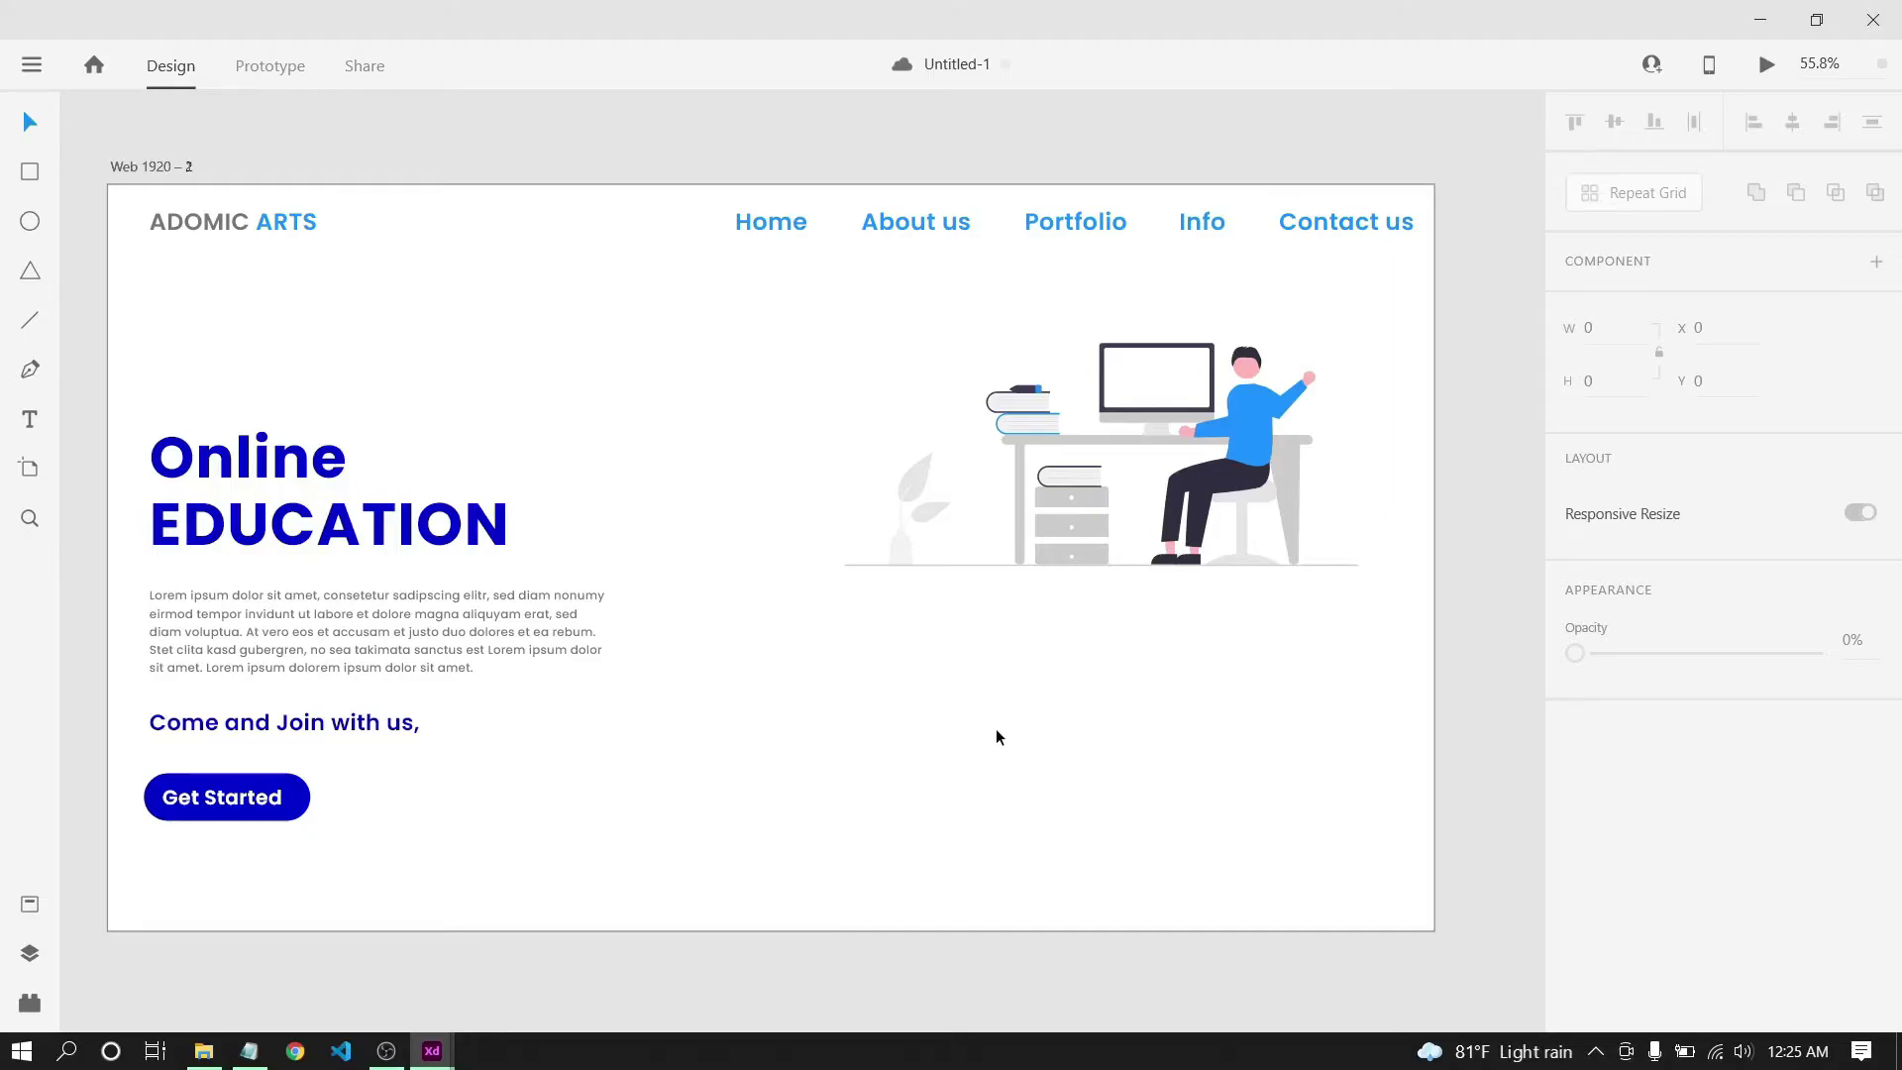
Bring up the tutorial_1 folder window, reposition it over the lower part of the artboard, and clear its file selection.
left_click(204, 1052)
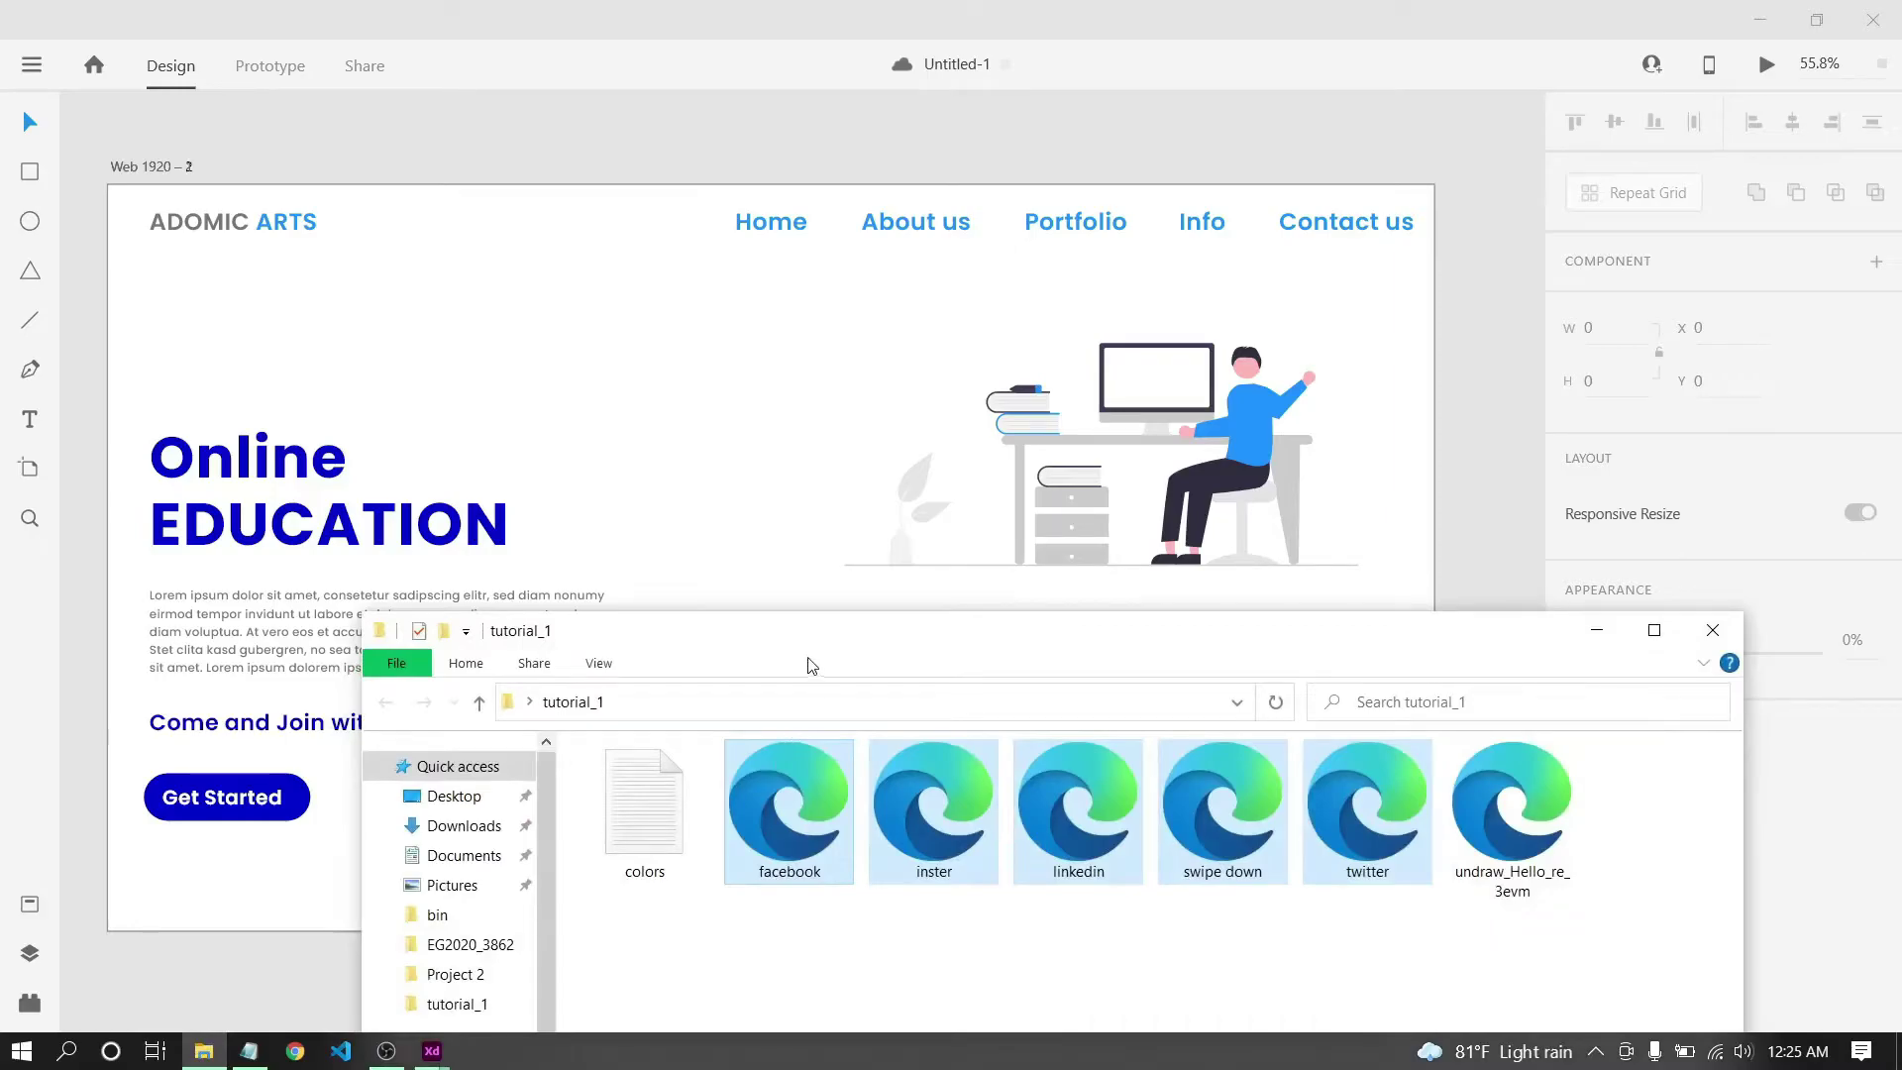
left_click_drag(861, 657, 743, 605)
left_click(855, 911)
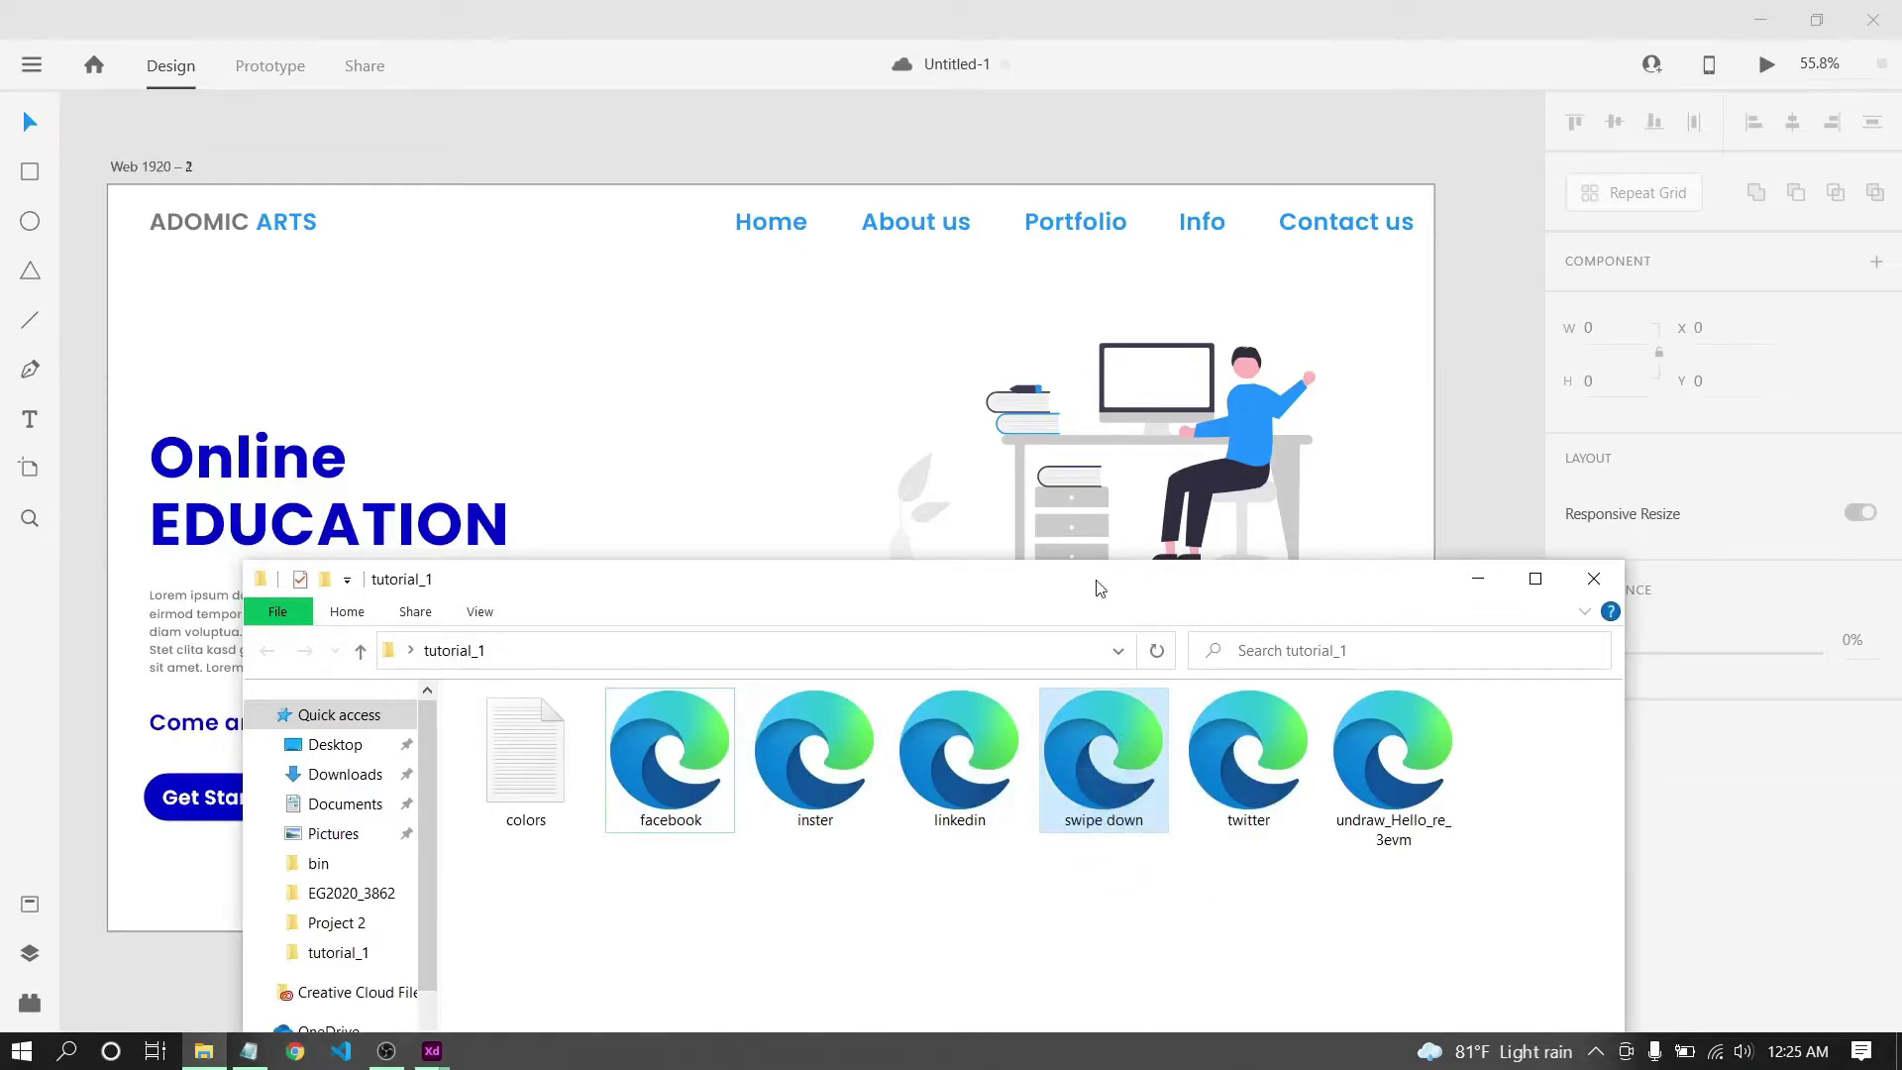
Switch to the sample_1 document and examine its Swipe Down marker and the social icons under Keep in touch with us.
left_click(432, 1051)
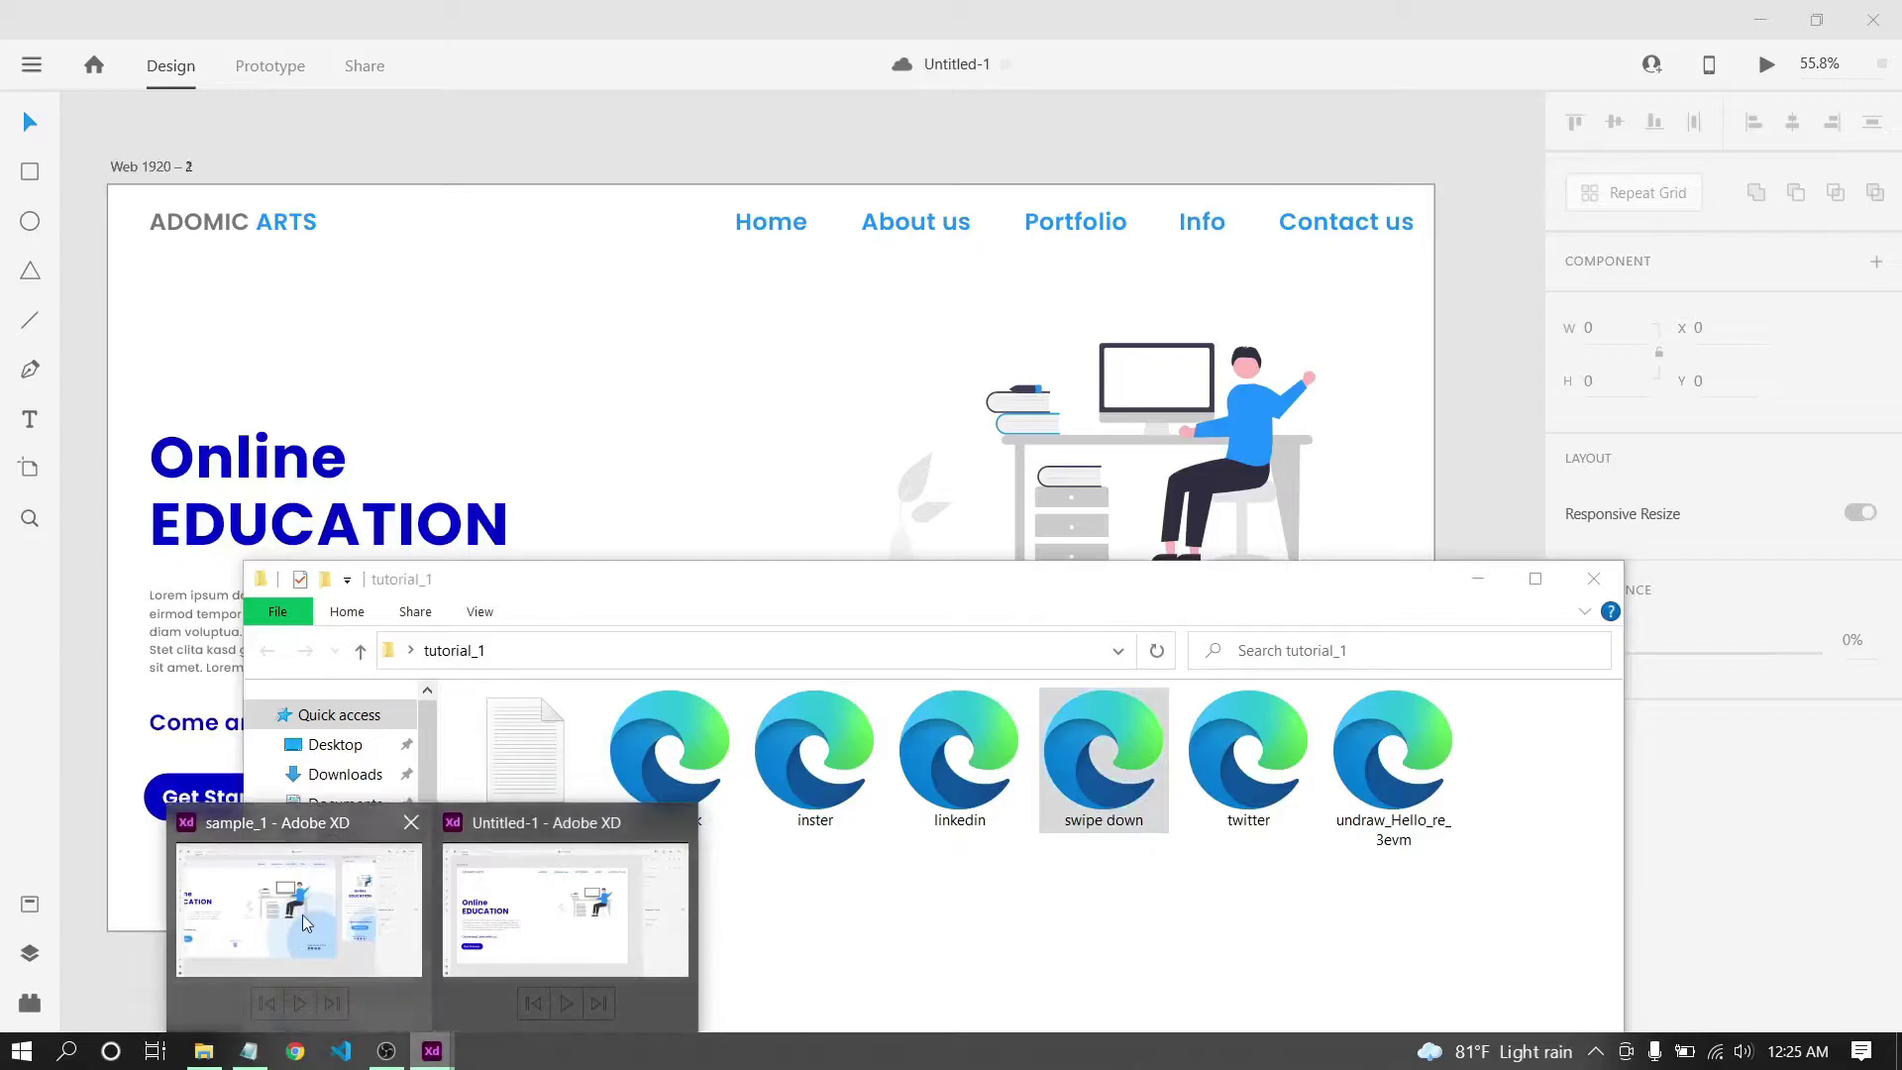
left_click(301, 914)
scroll(583, 694, "left", 5)
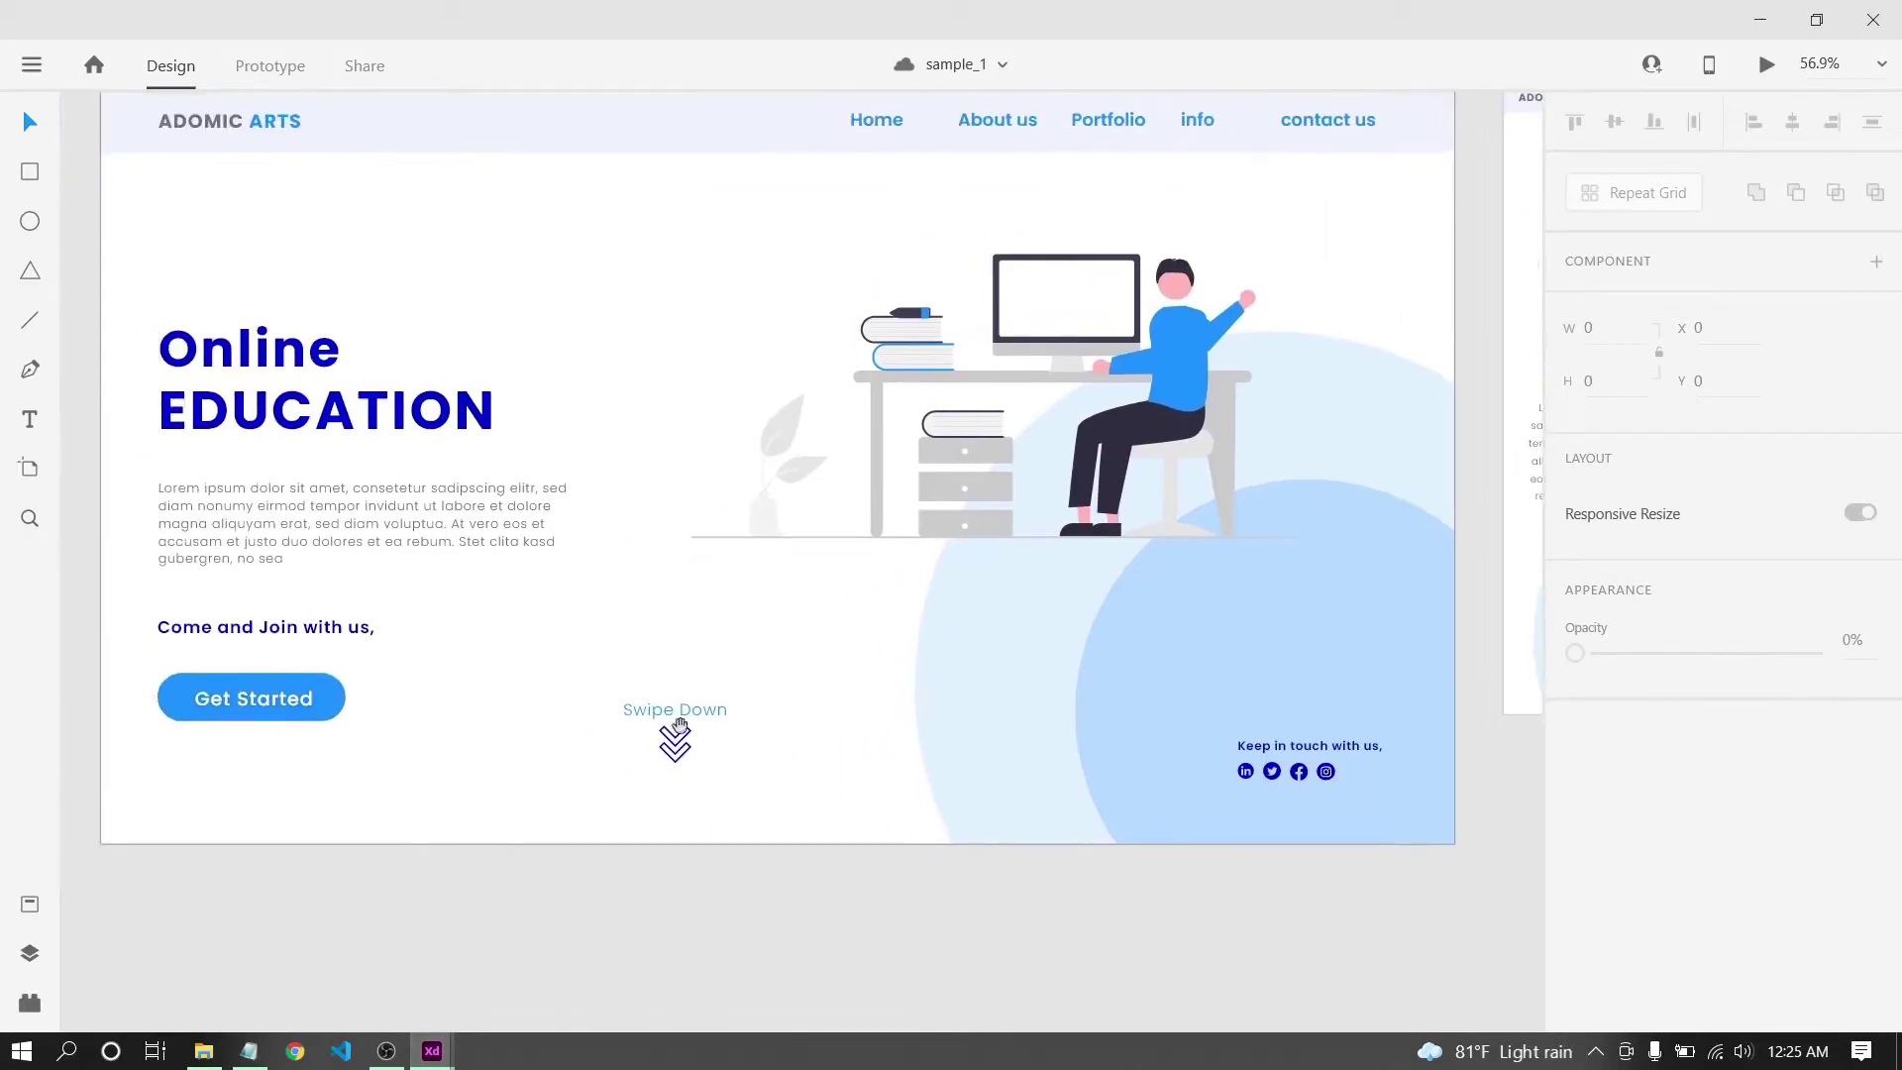
scroll(705, 790, "right", 4)
scroll(595, 690, "down", 2)
scroll(543, 633, "right", 3)
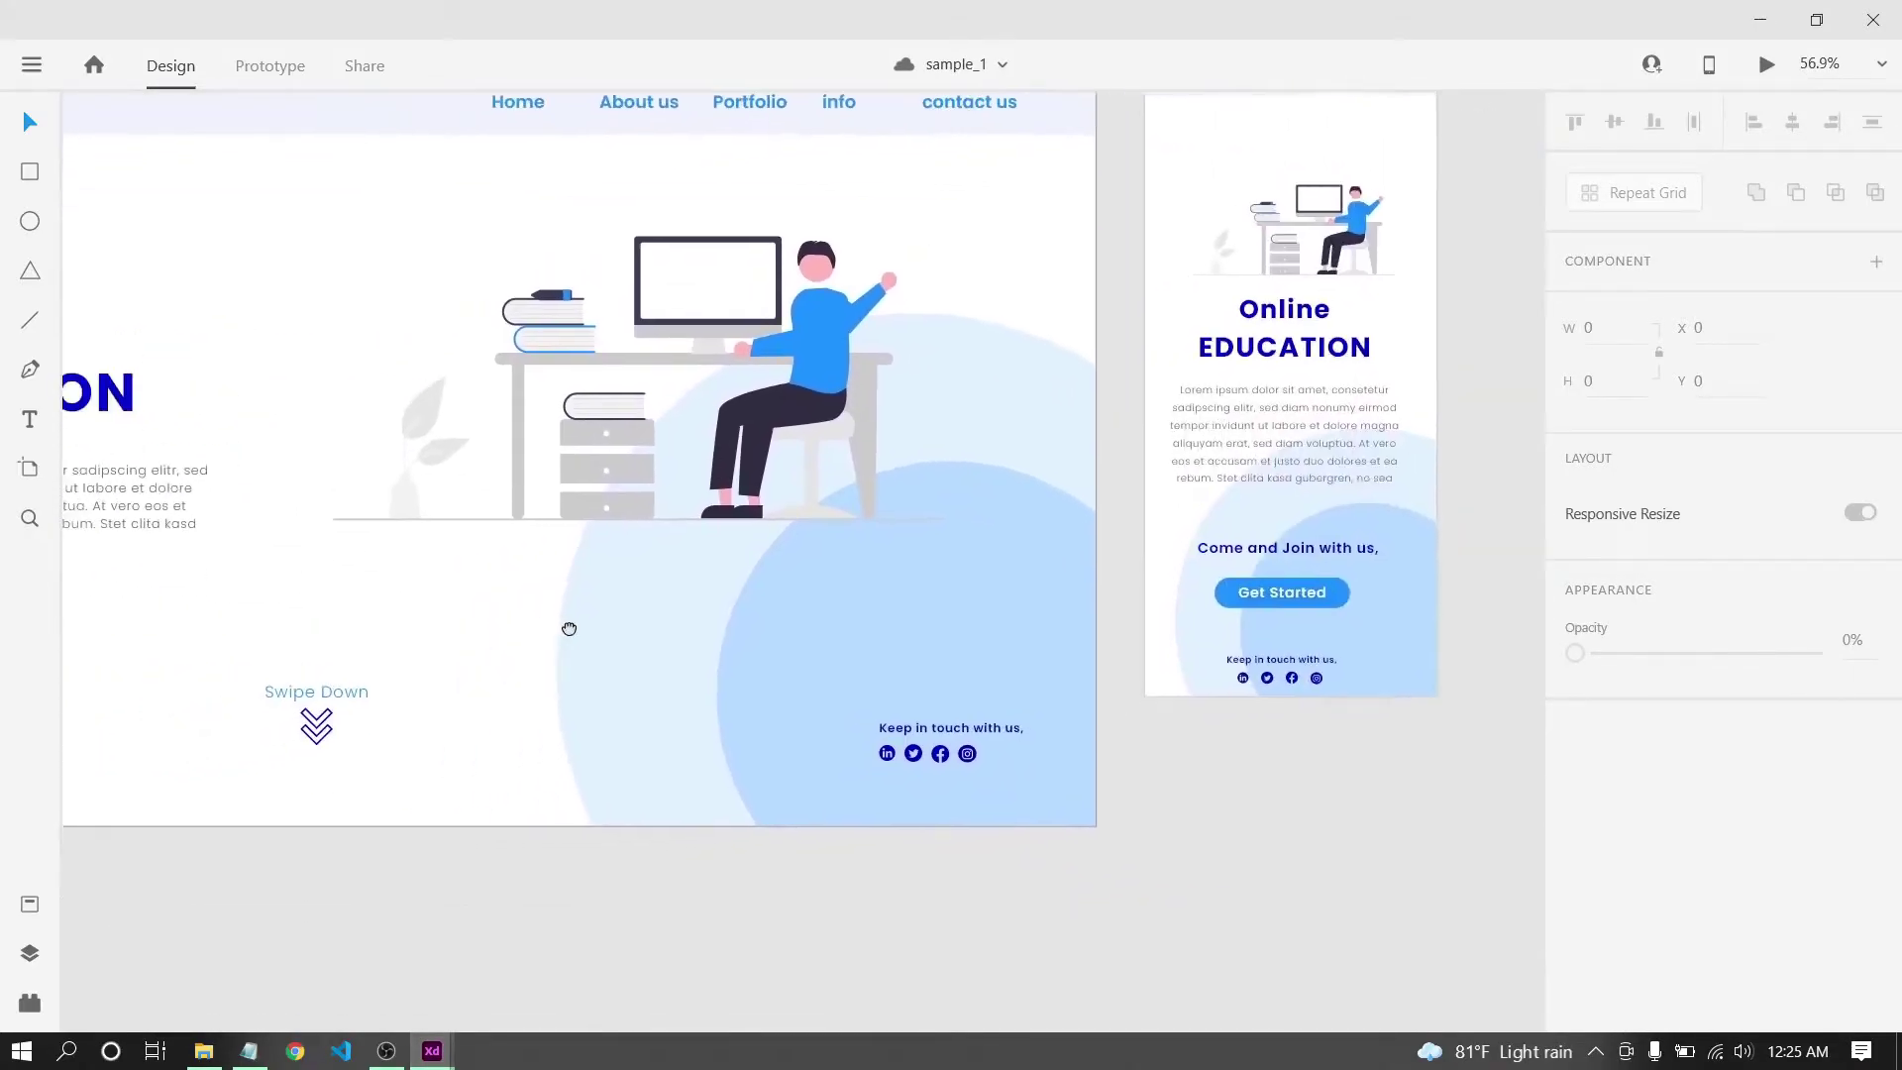
scroll(544, 633, "left", 3)
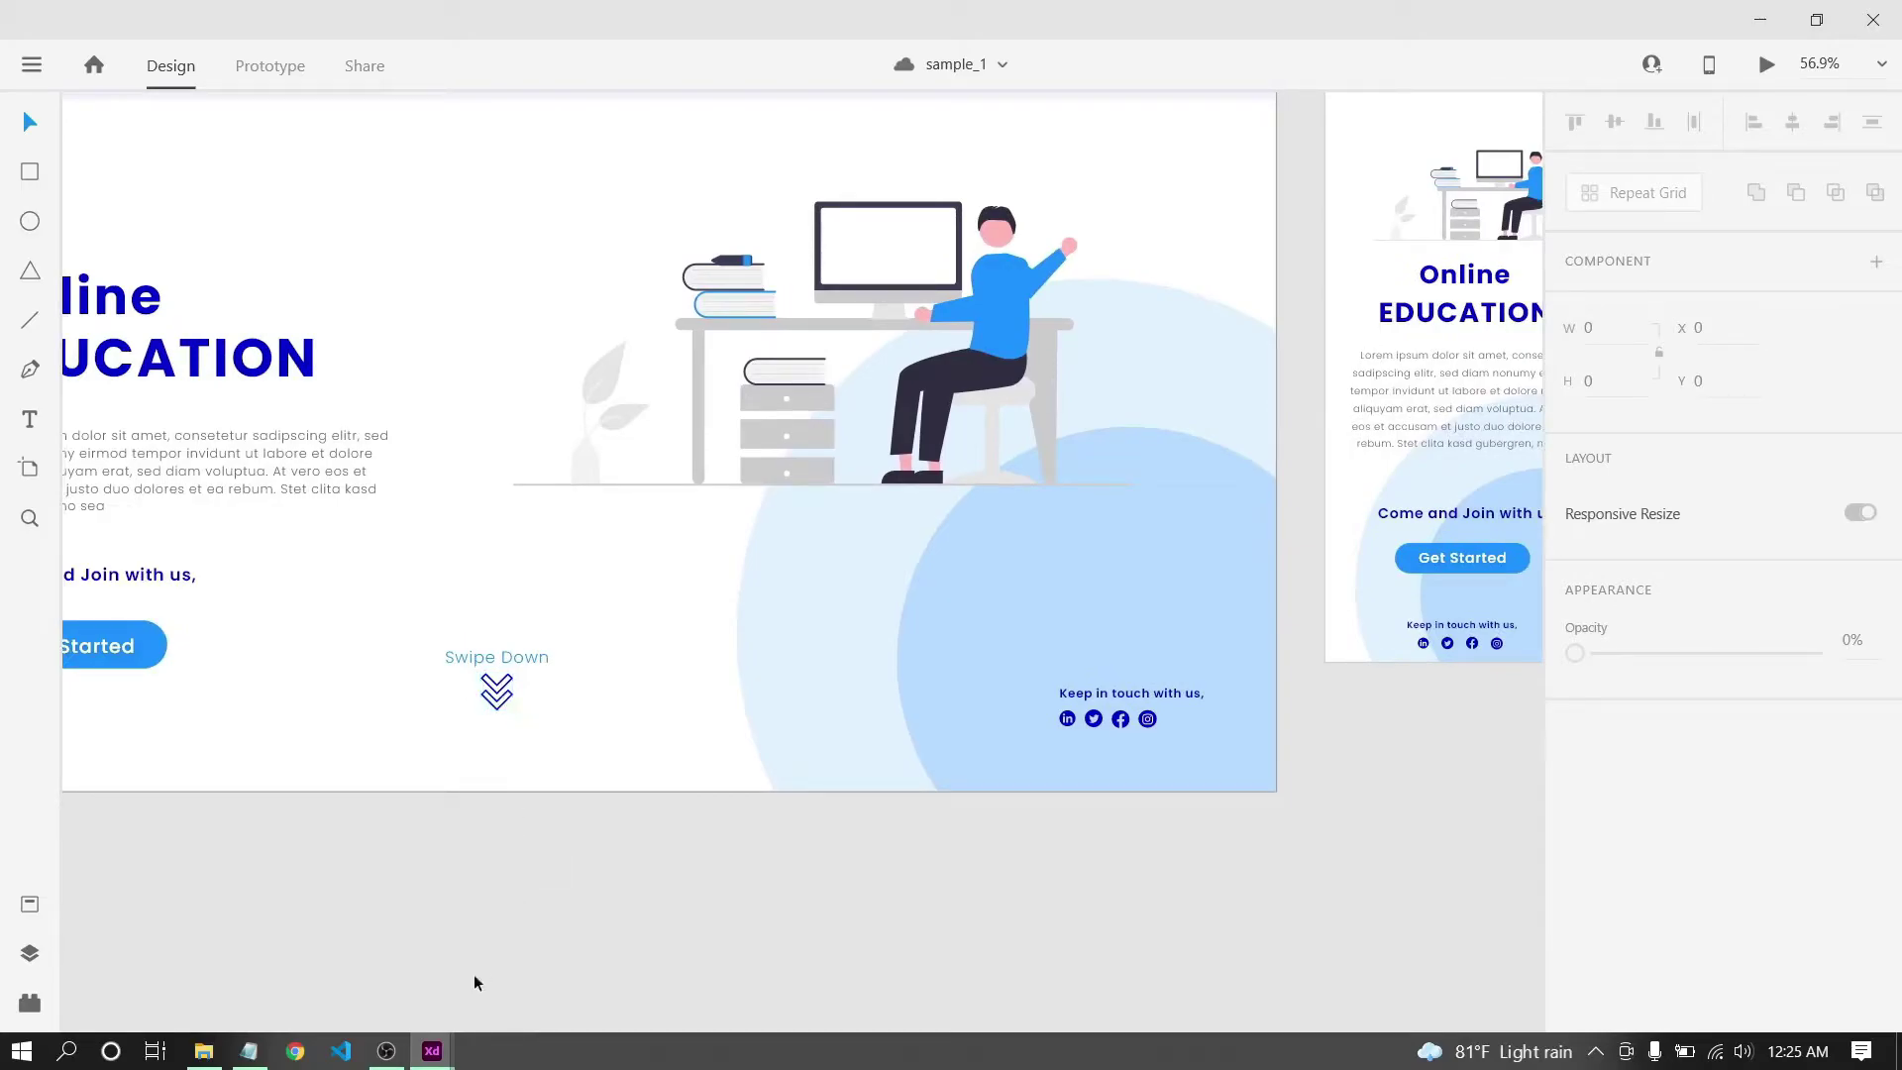
Return to Untitled-1 and import the facebook, inster, linkedin, swipe down and twitter files from the tutorial_1 folder.
mouse_move(428, 1062)
left_click(594, 897)
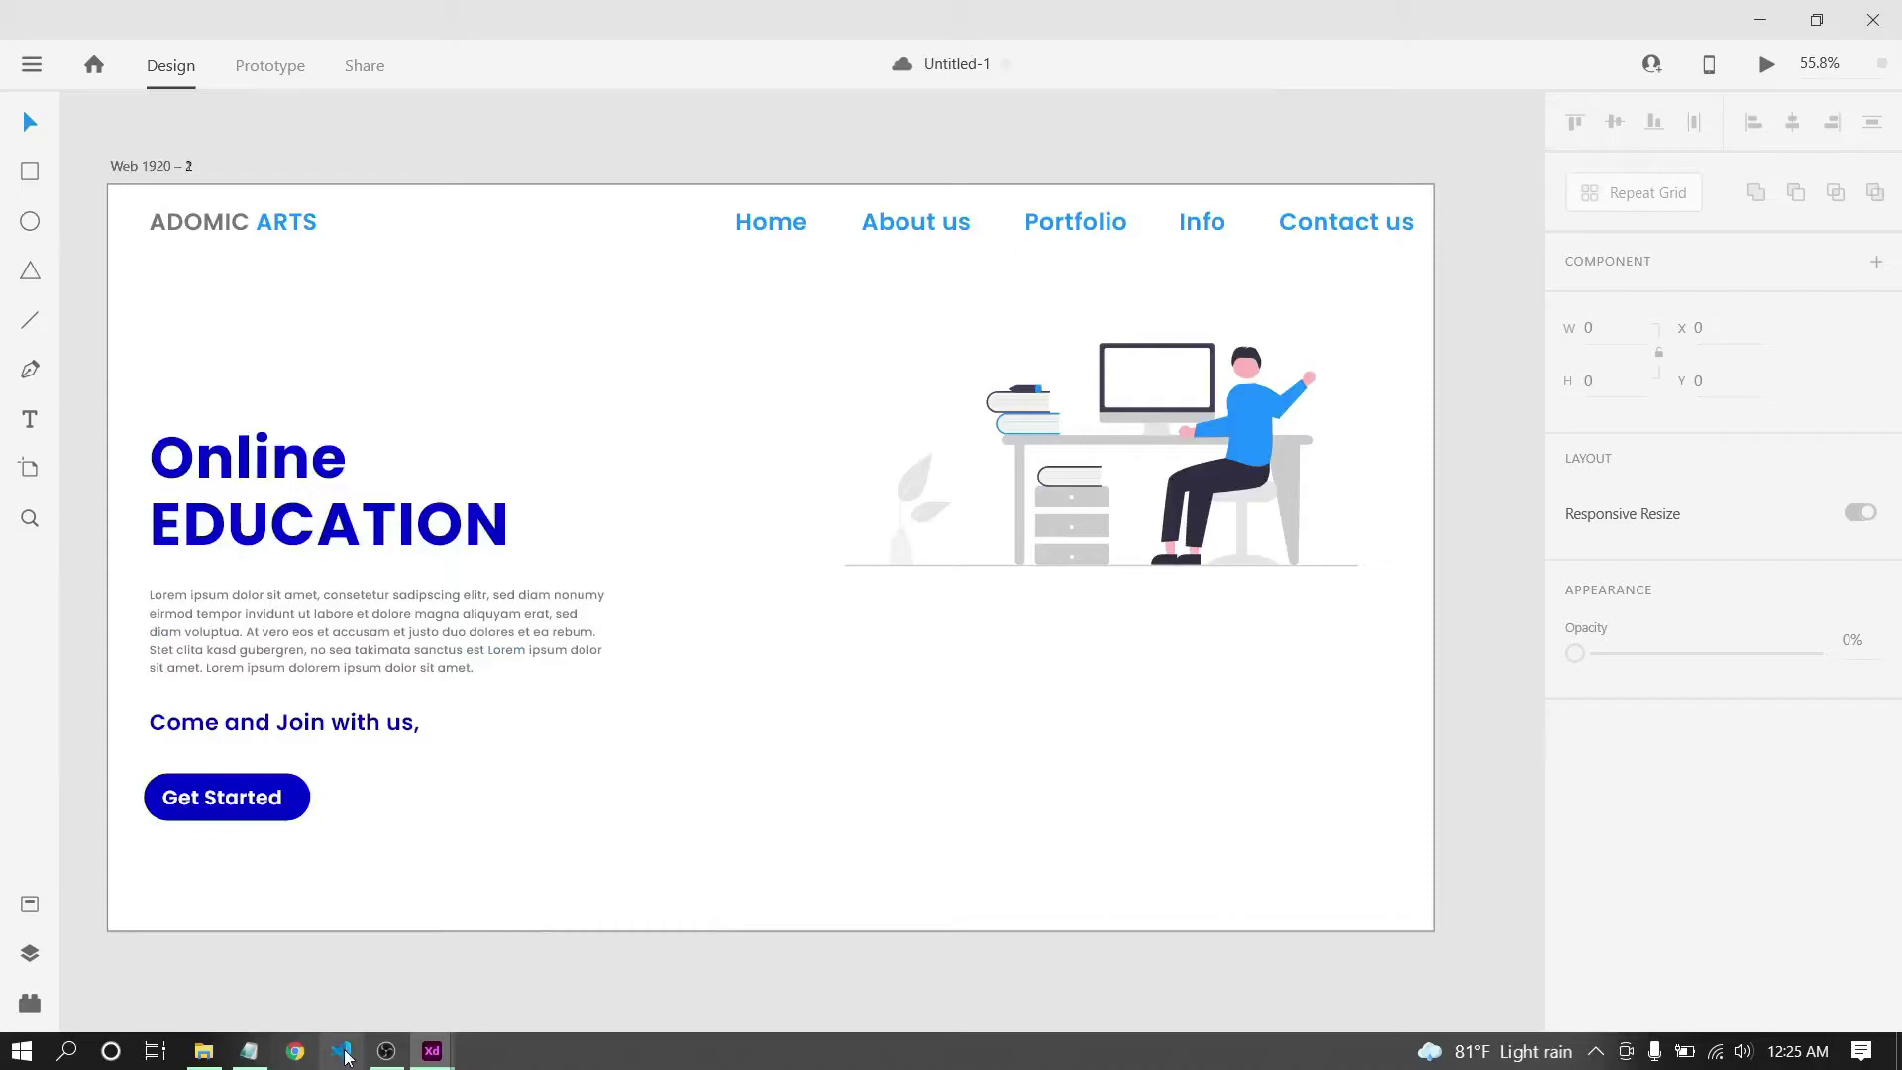
left_click(208, 1052)
left_click_drag(636, 886, 1219, 694)
left_click_drag(825, 743, 765, 496)
left_click(1477, 579)
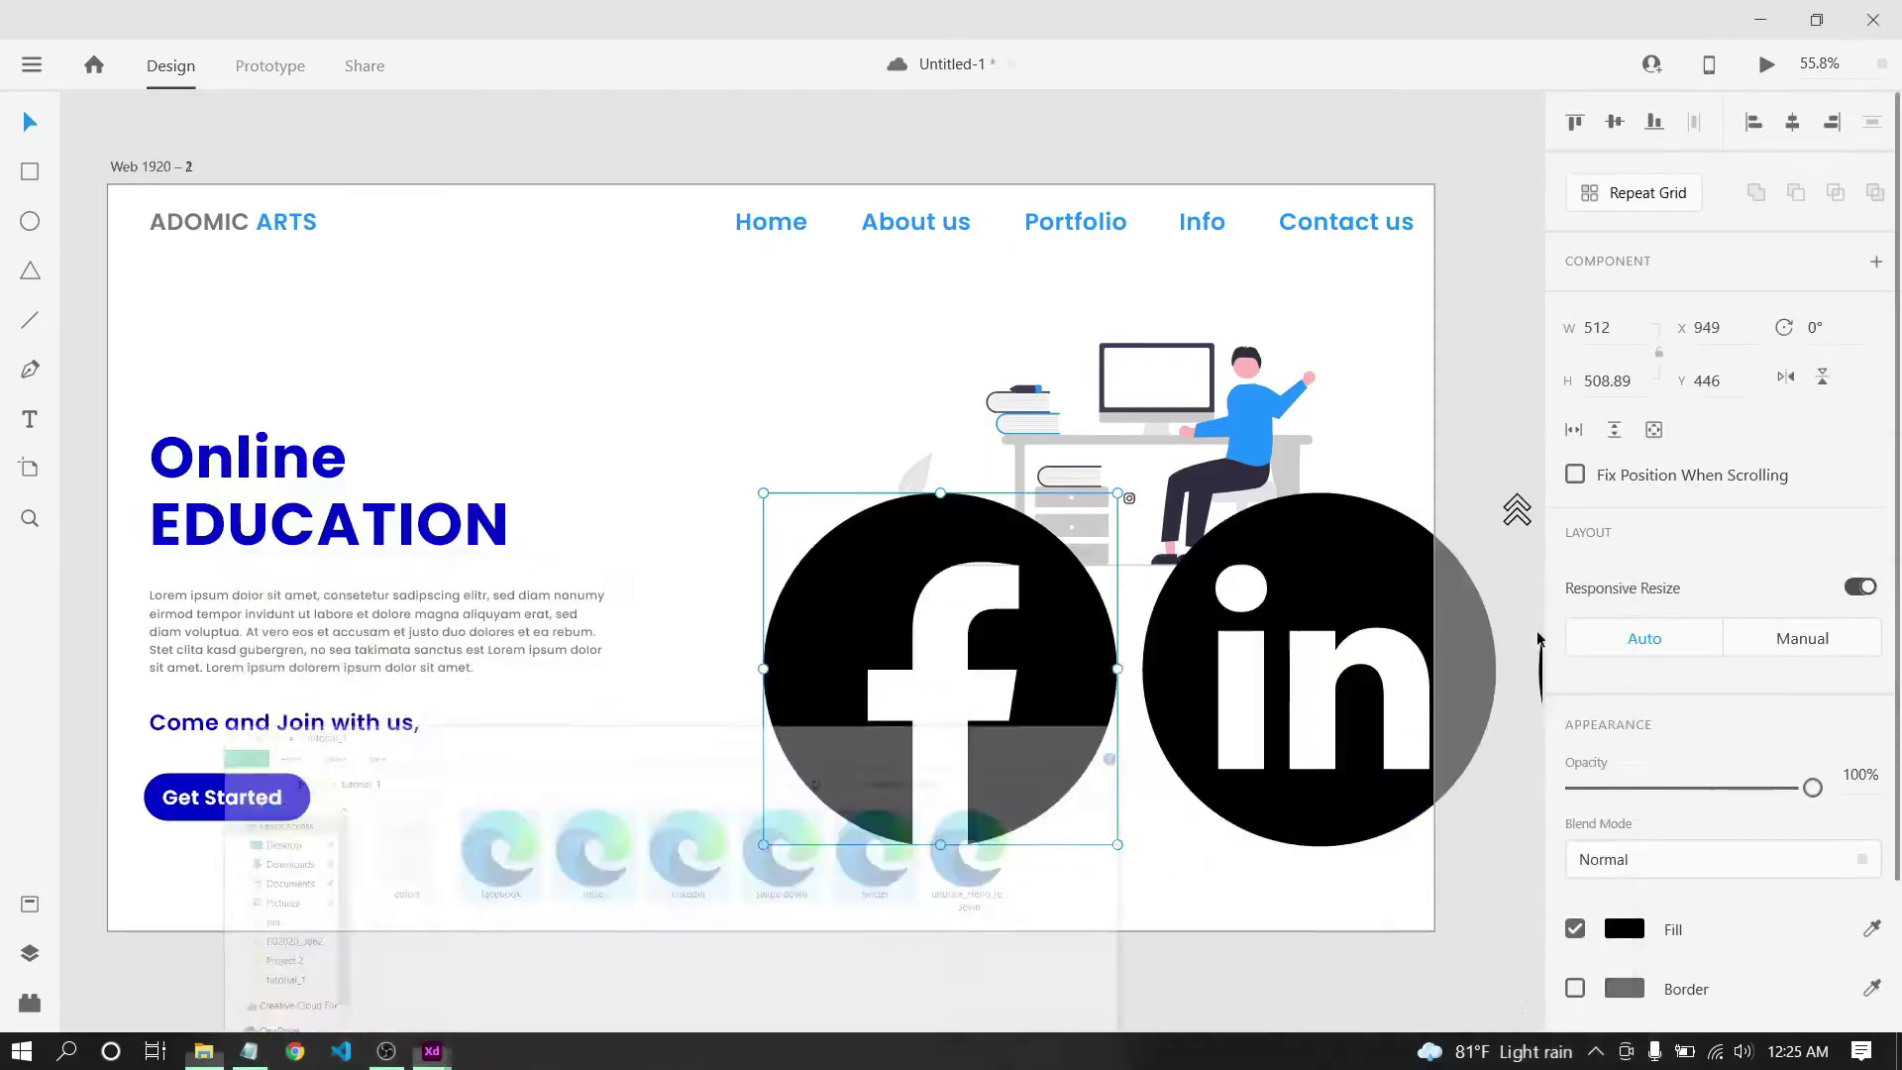
Scale the Facebook icon down to about 93 by 92 and place it below the illustration at about X 1004, Y 881.
left_click_drag(1301, 478, 987, 479)
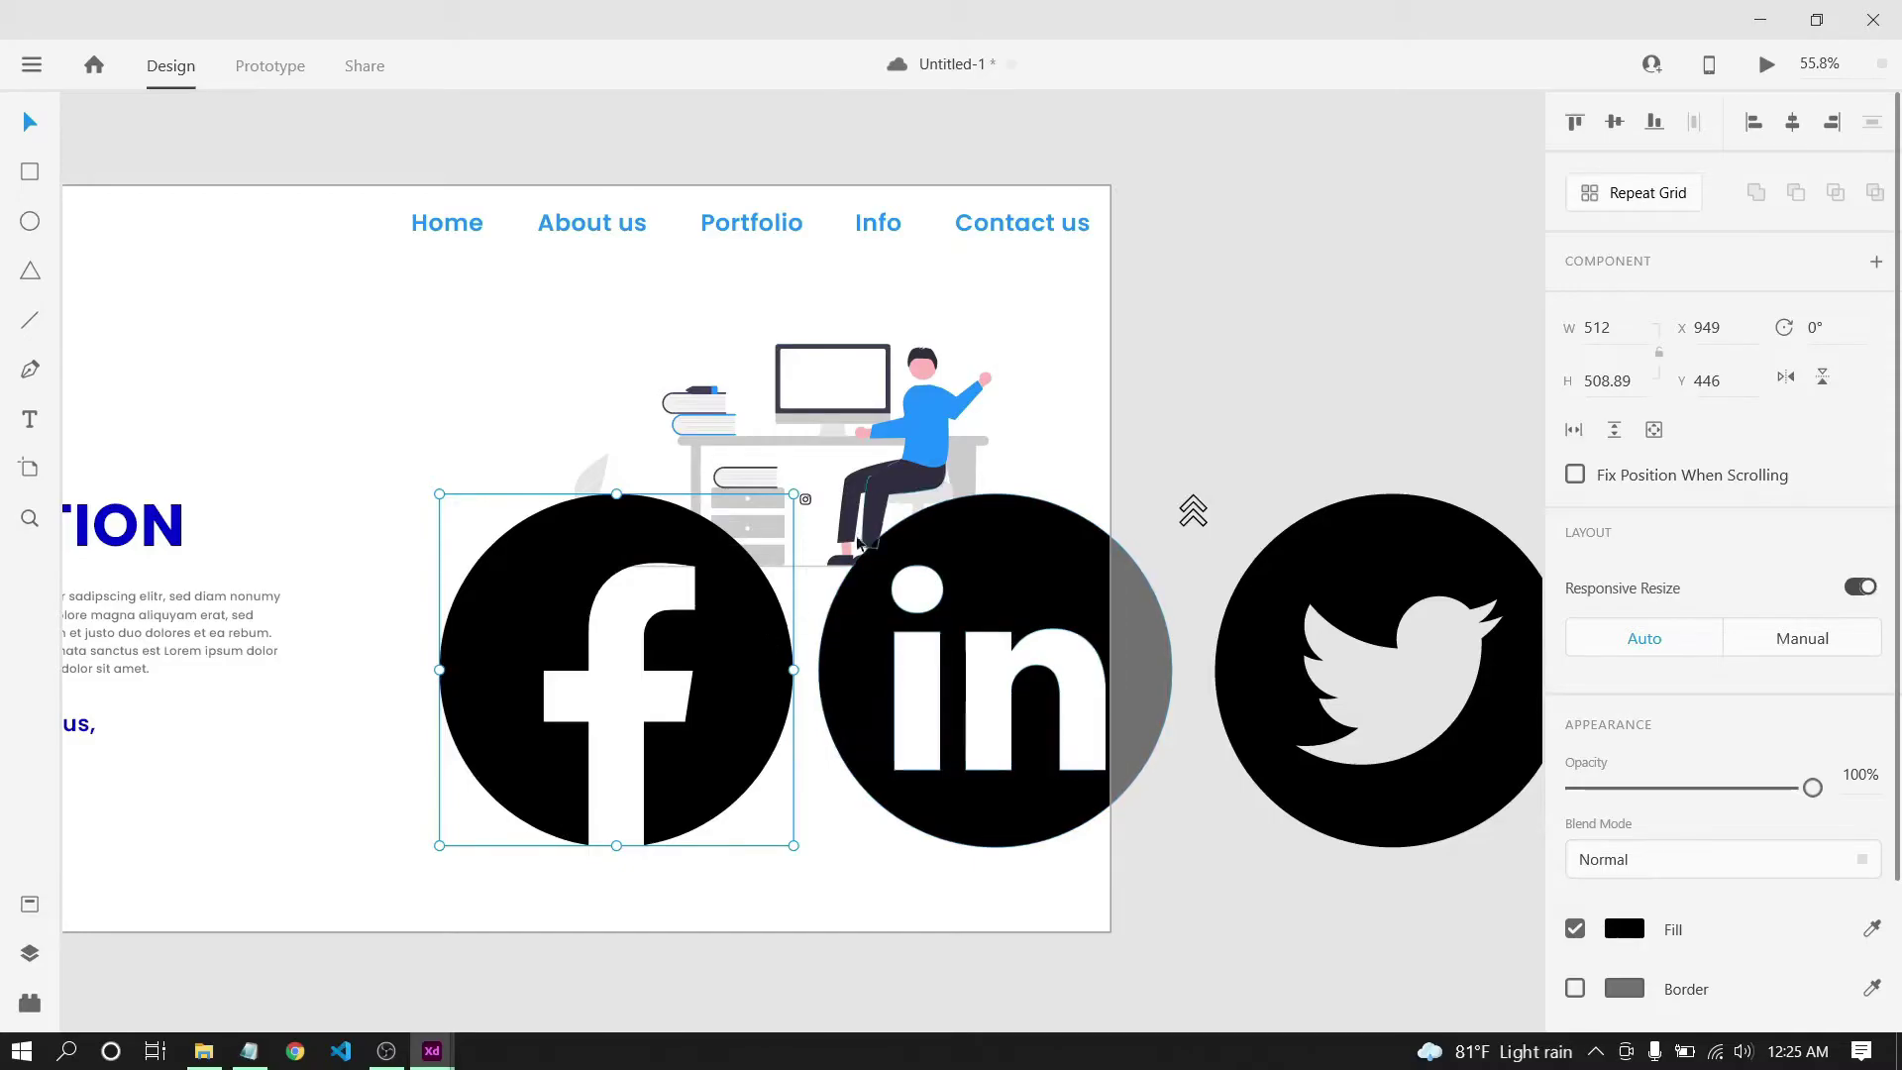
scroll(781, 492, "up", 5)
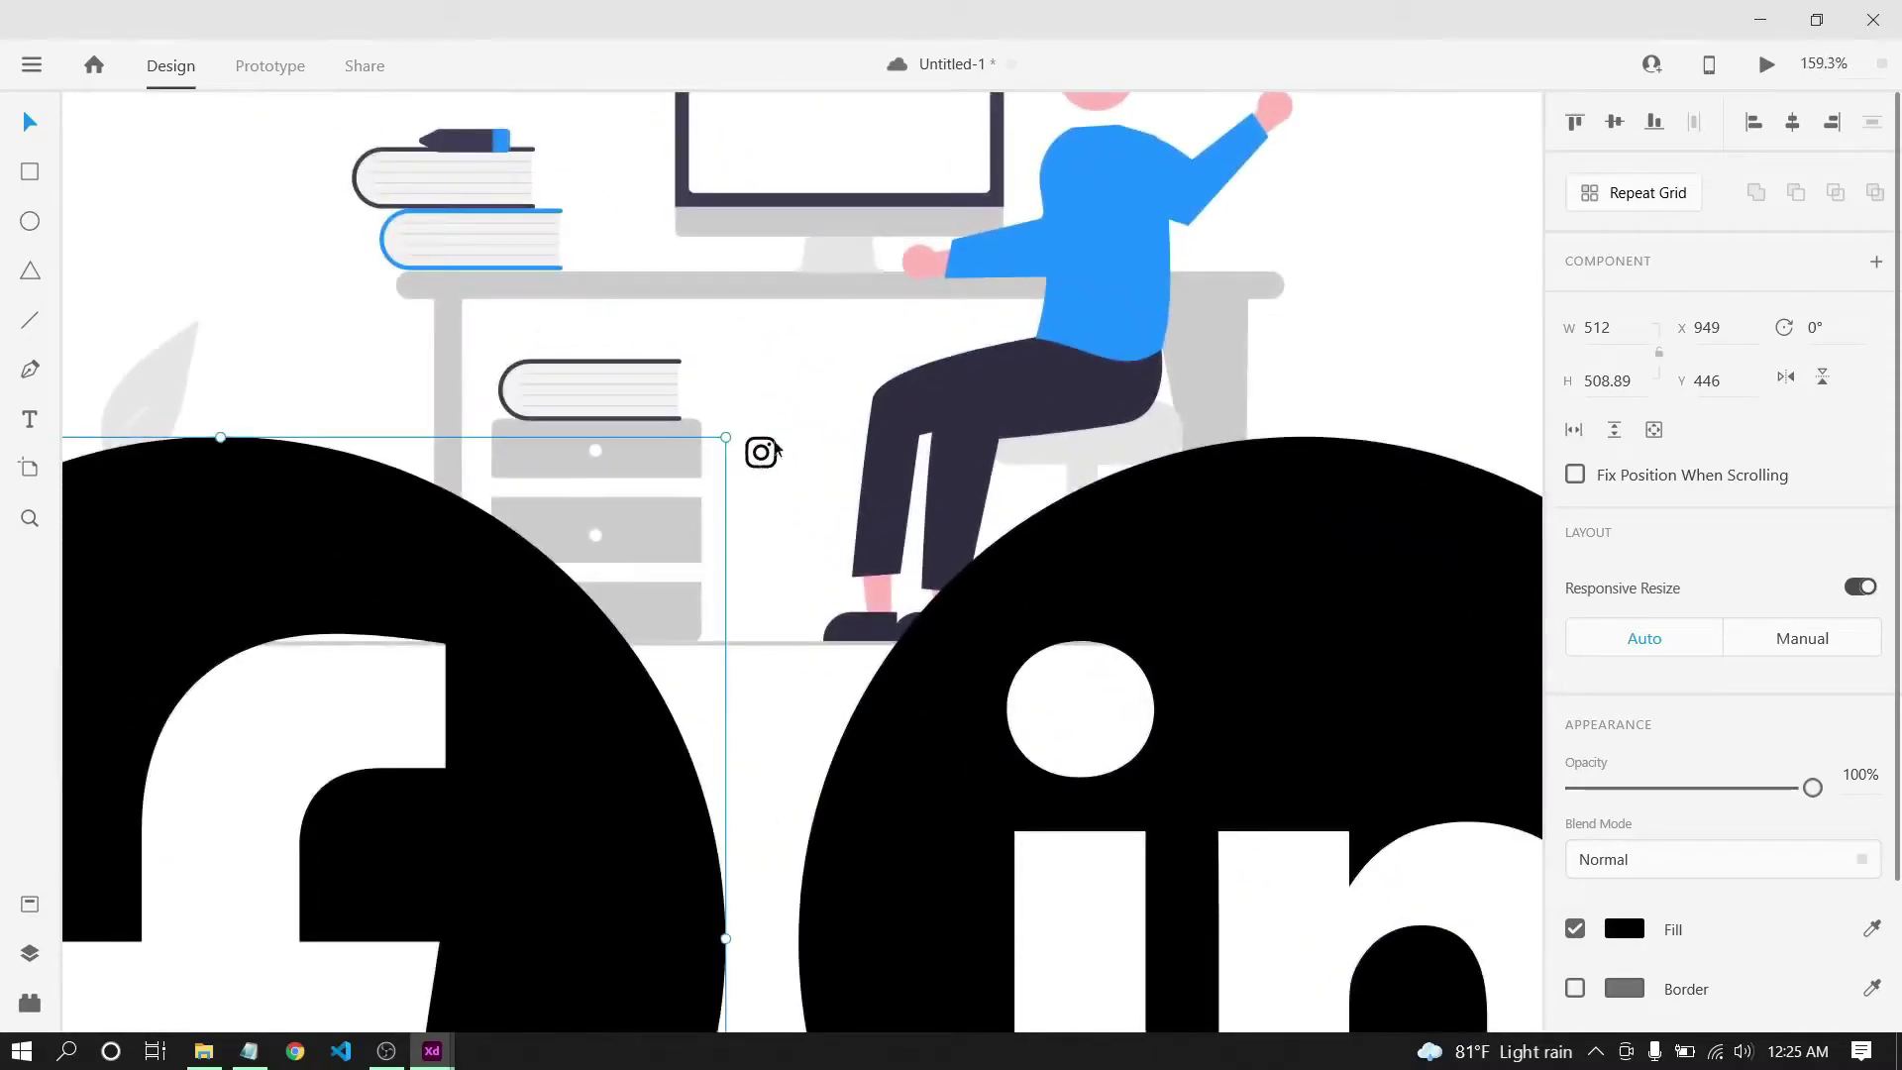
scroll(755, 487, "down", 4)
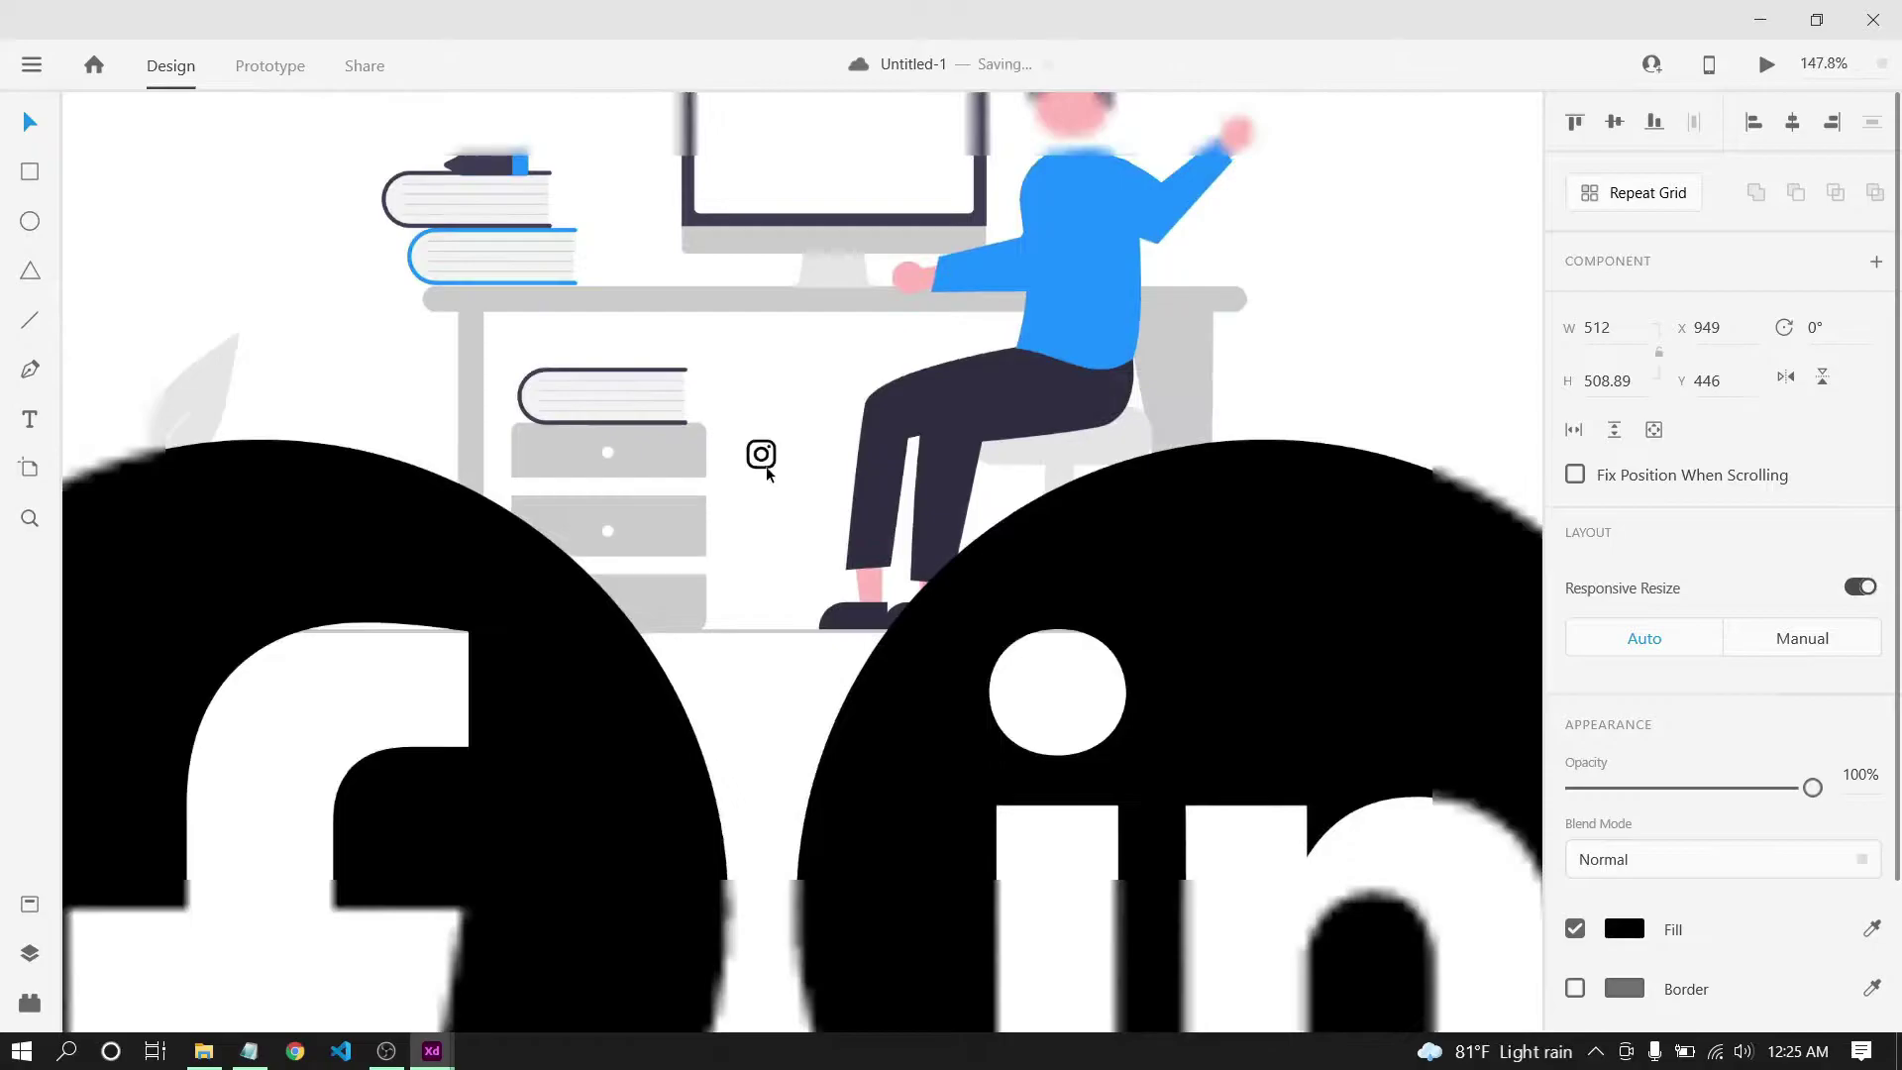
scroll(765, 464, "down", 2)
scroll(765, 463, "up", 1)
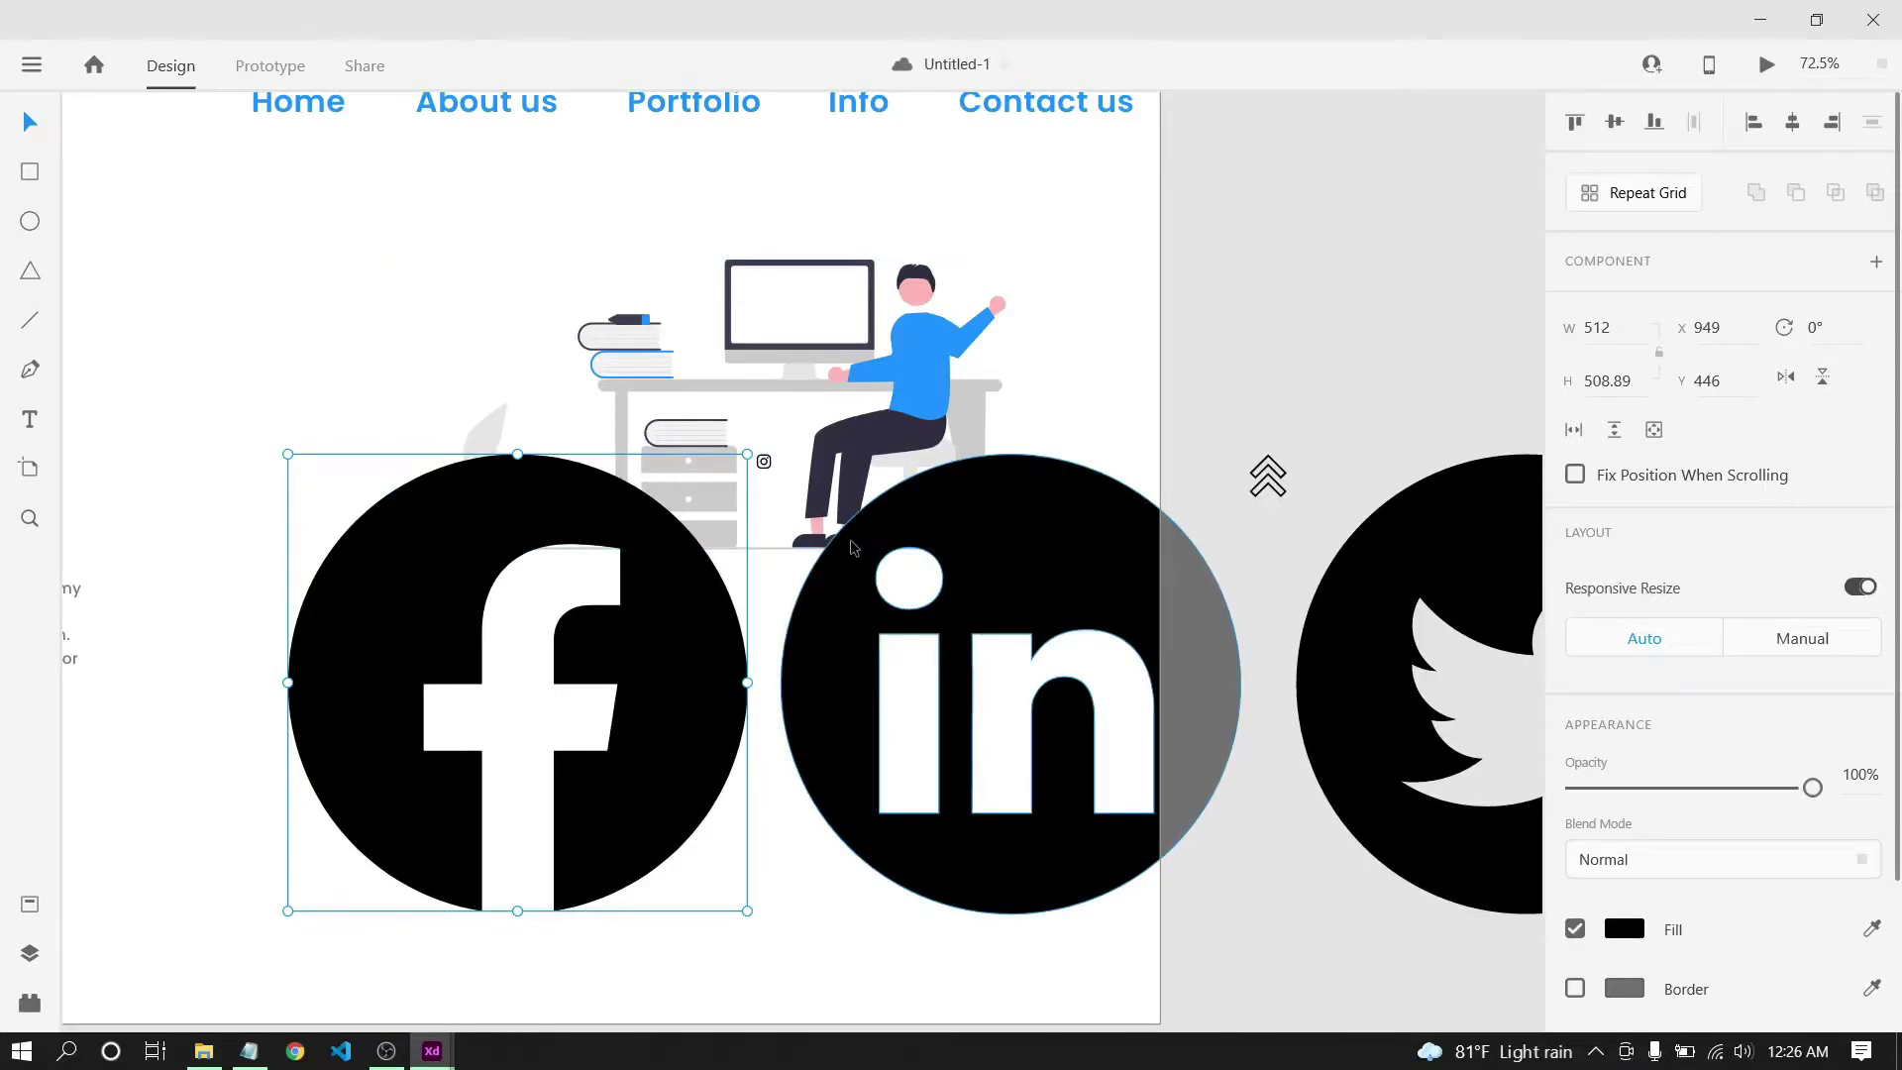
key("Escape")
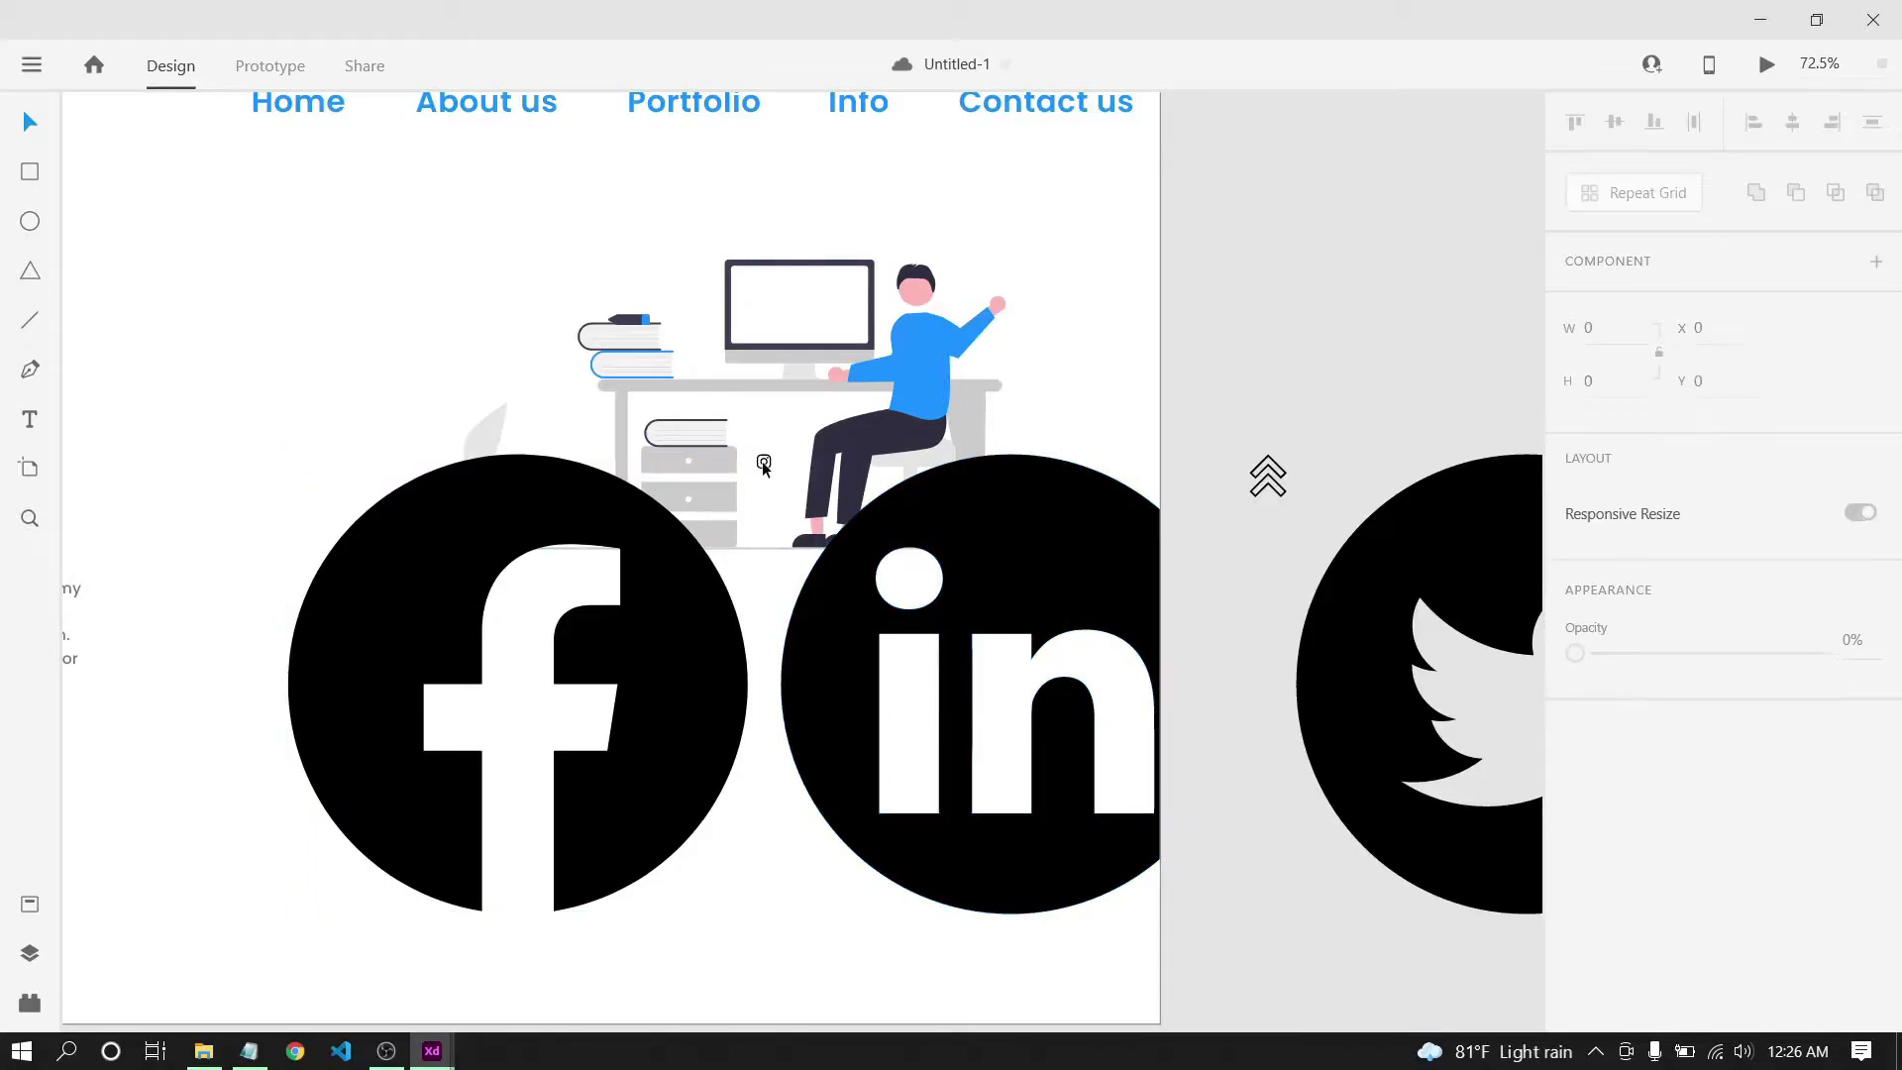
scroll(705, 608, "down", 3)
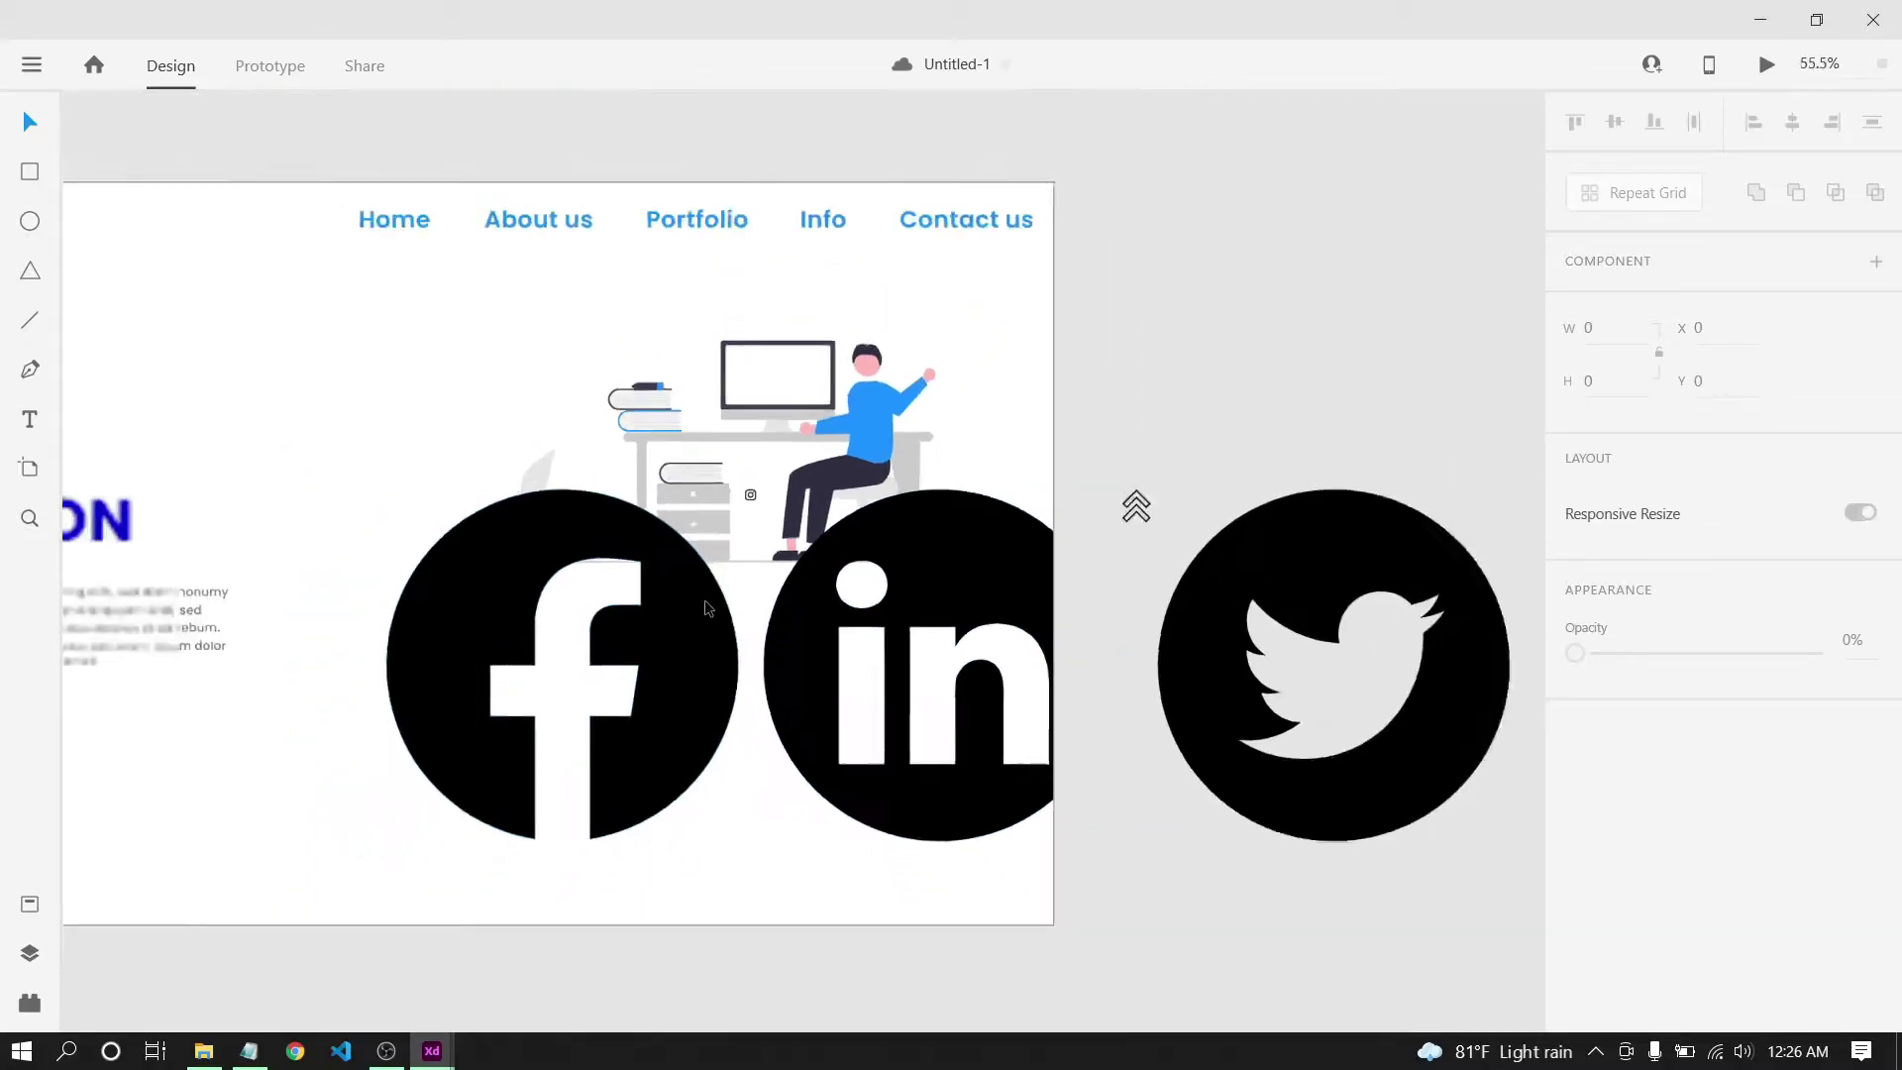
left_click(553, 575)
left_click_drag(460, 527, 705, 707)
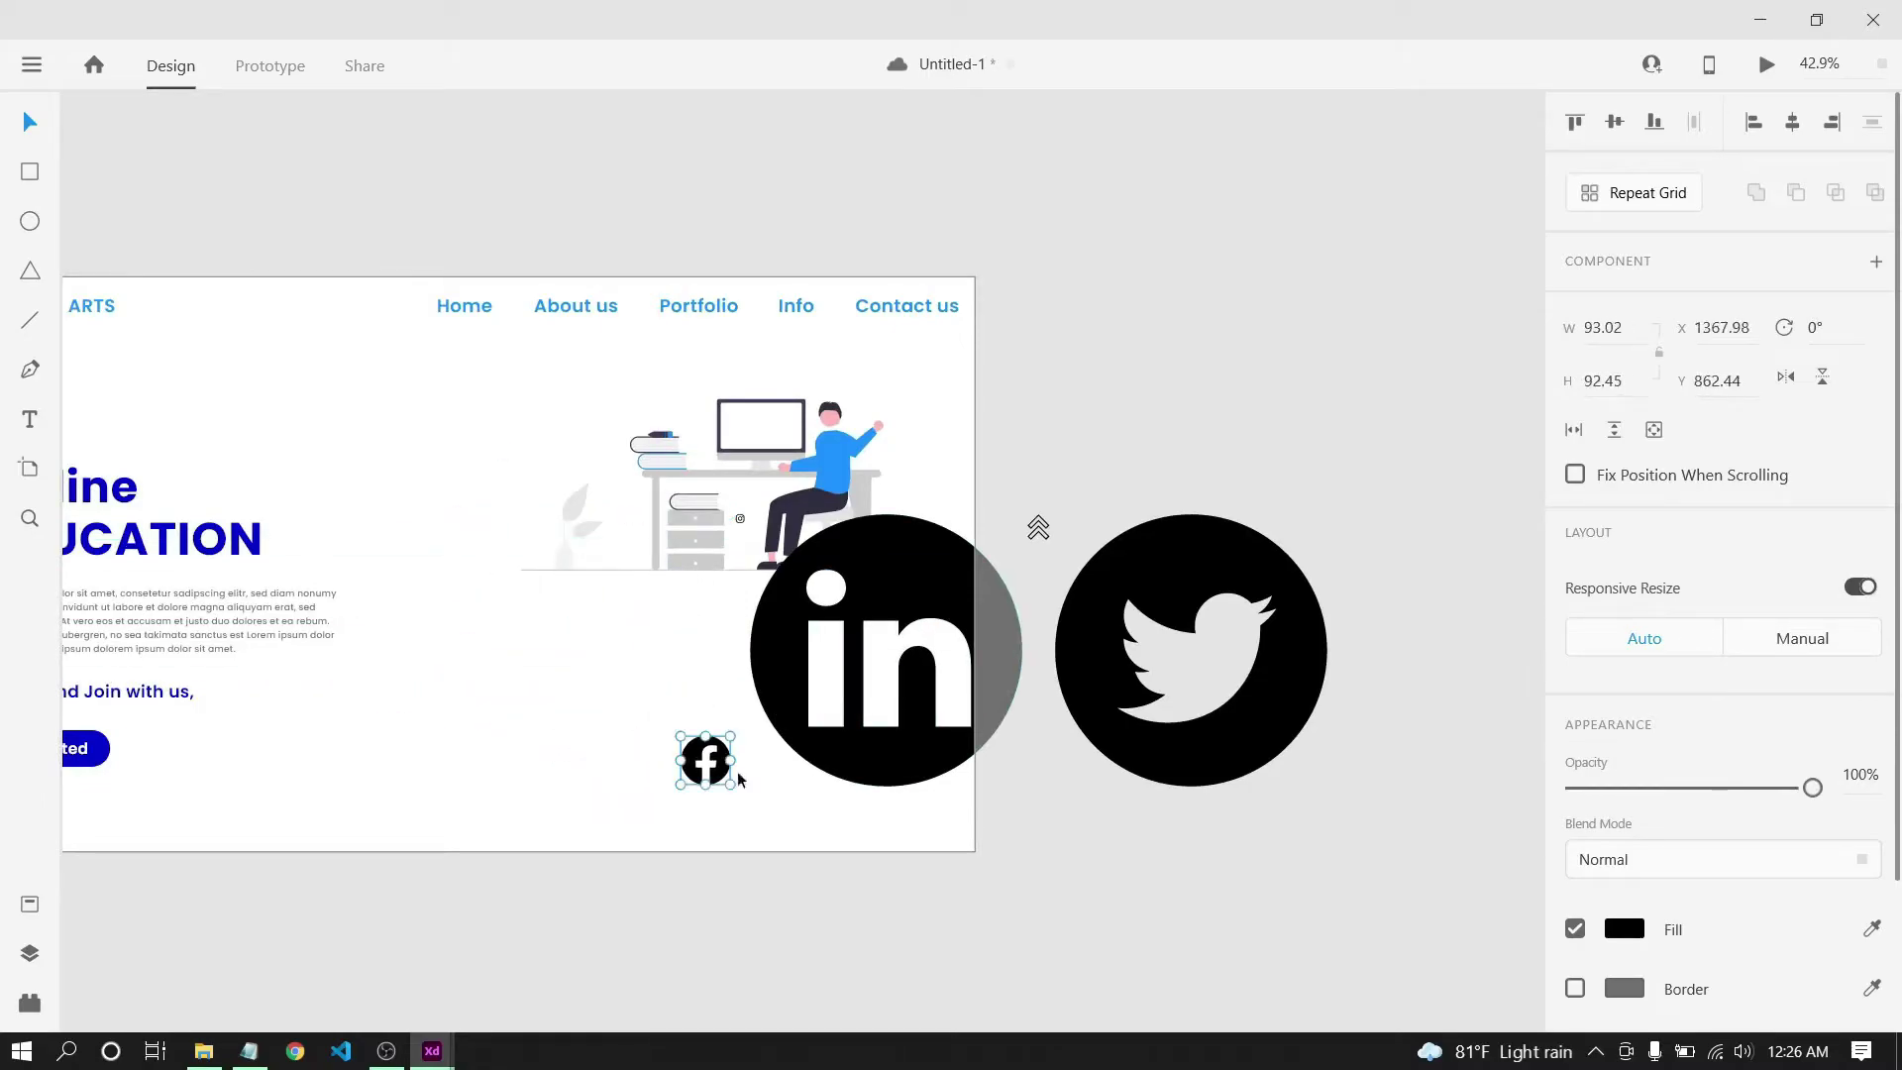
scroll(723, 775, "up", 1)
scroll(722, 783, "up", 3)
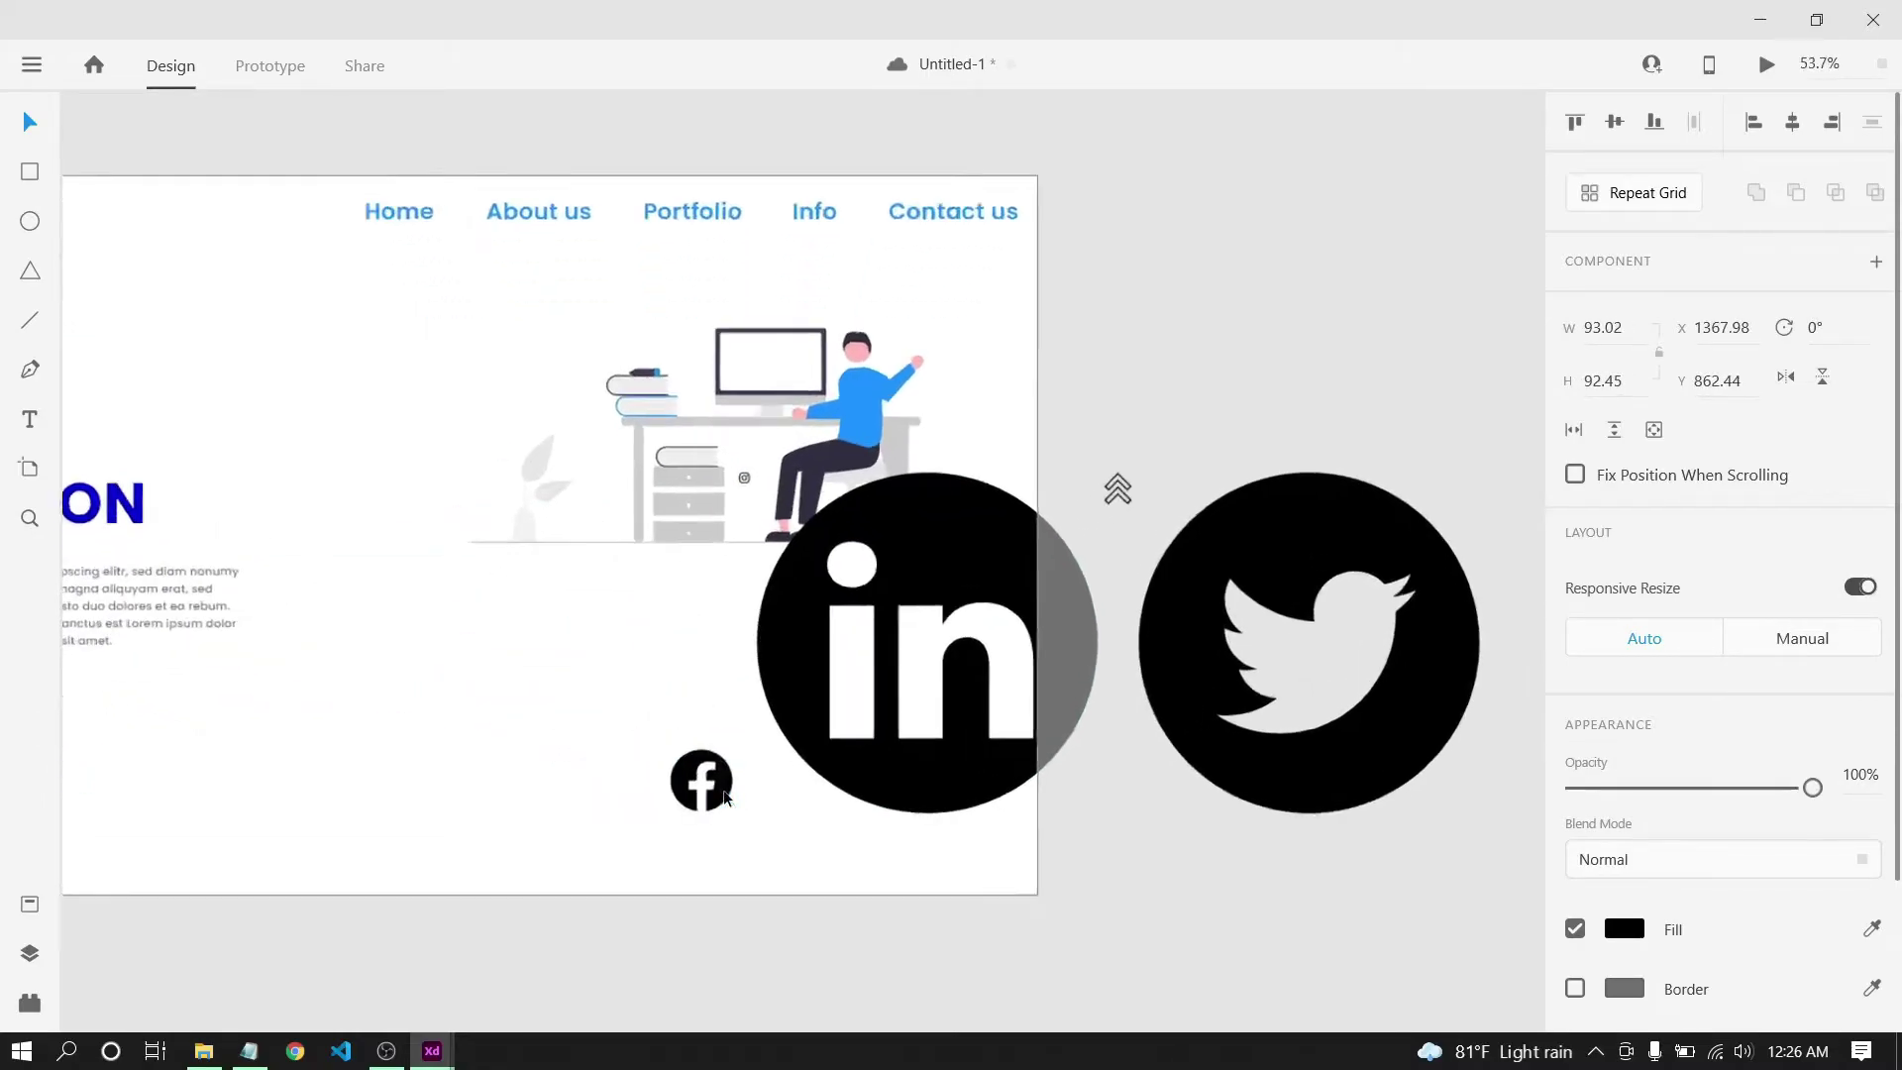
left_click_drag(674, 788, 348, 808)
Move the LinkedIn icon fully onto the artboard, scale it down to about 134 by 134, and place it beside the Facebook icon.
left_click(817, 575)
left_click_drag(828, 575, 554, 635)
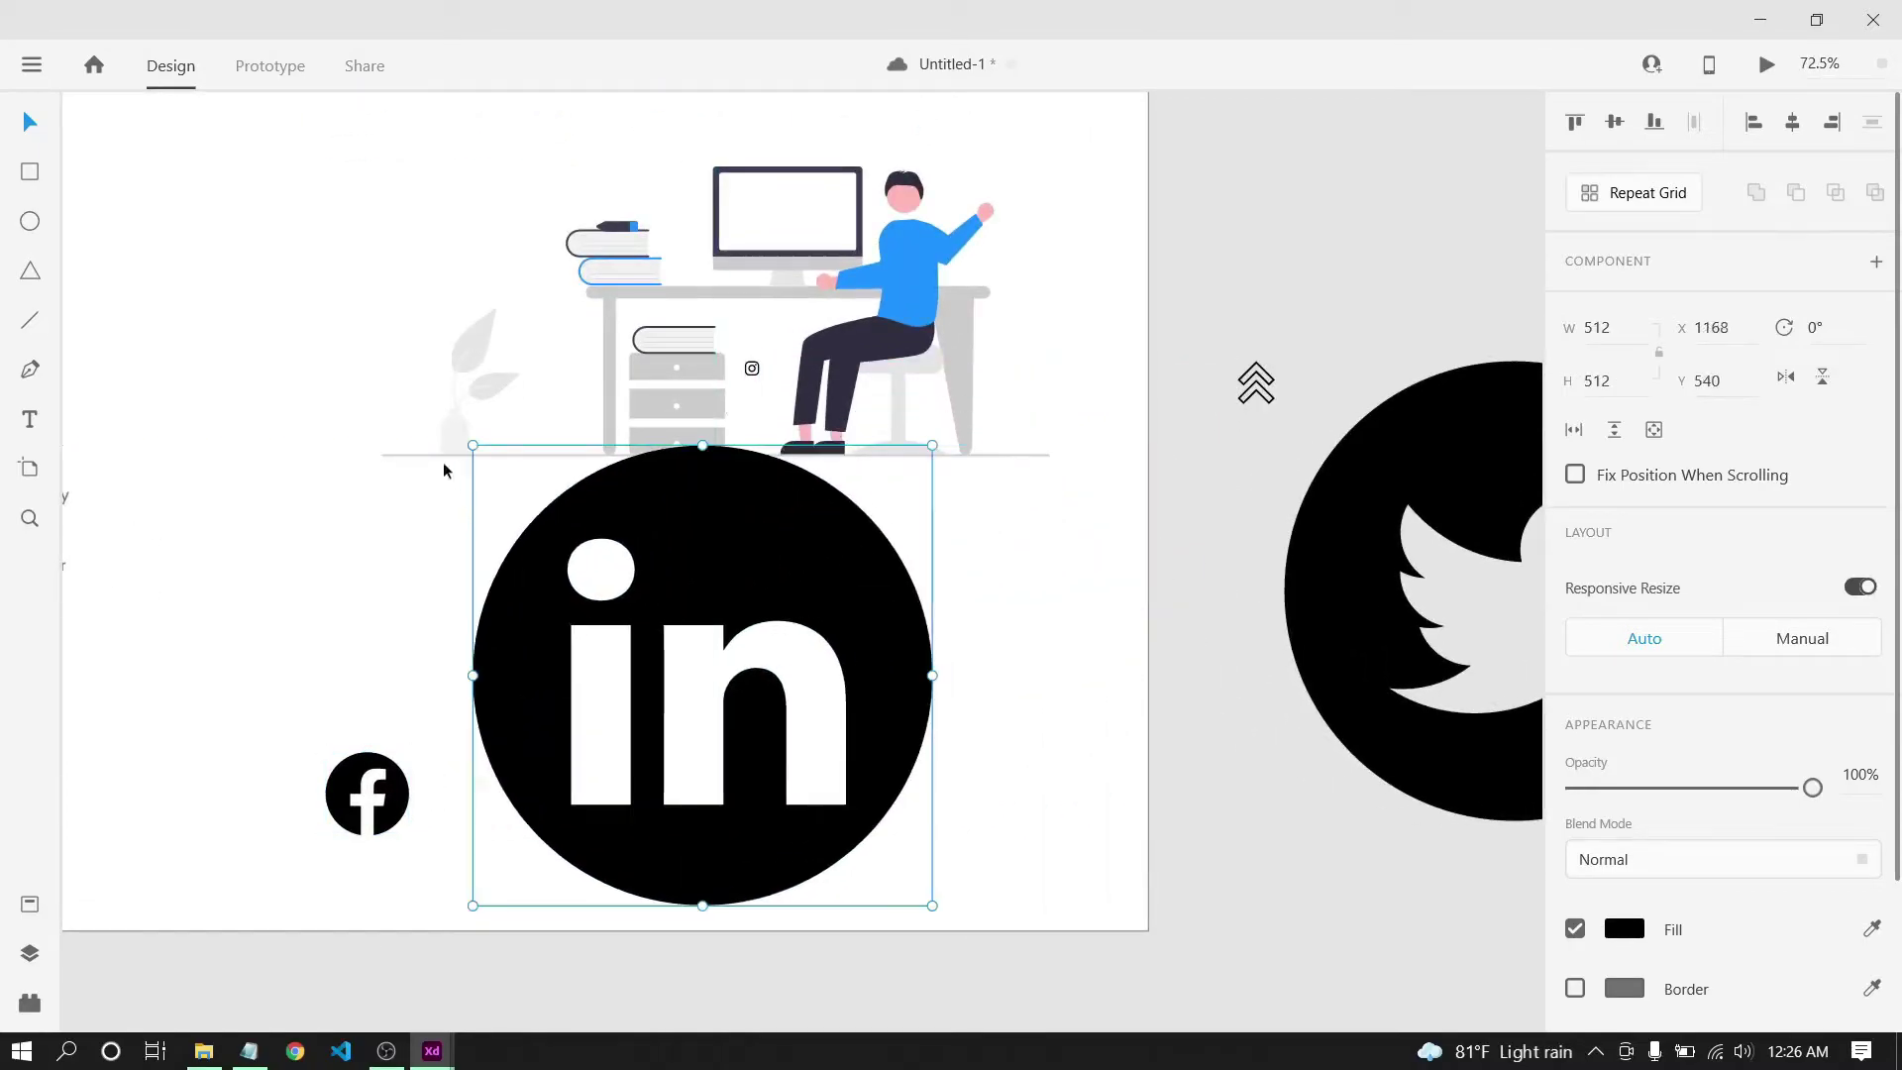
left_click_drag(474, 451, 779, 805)
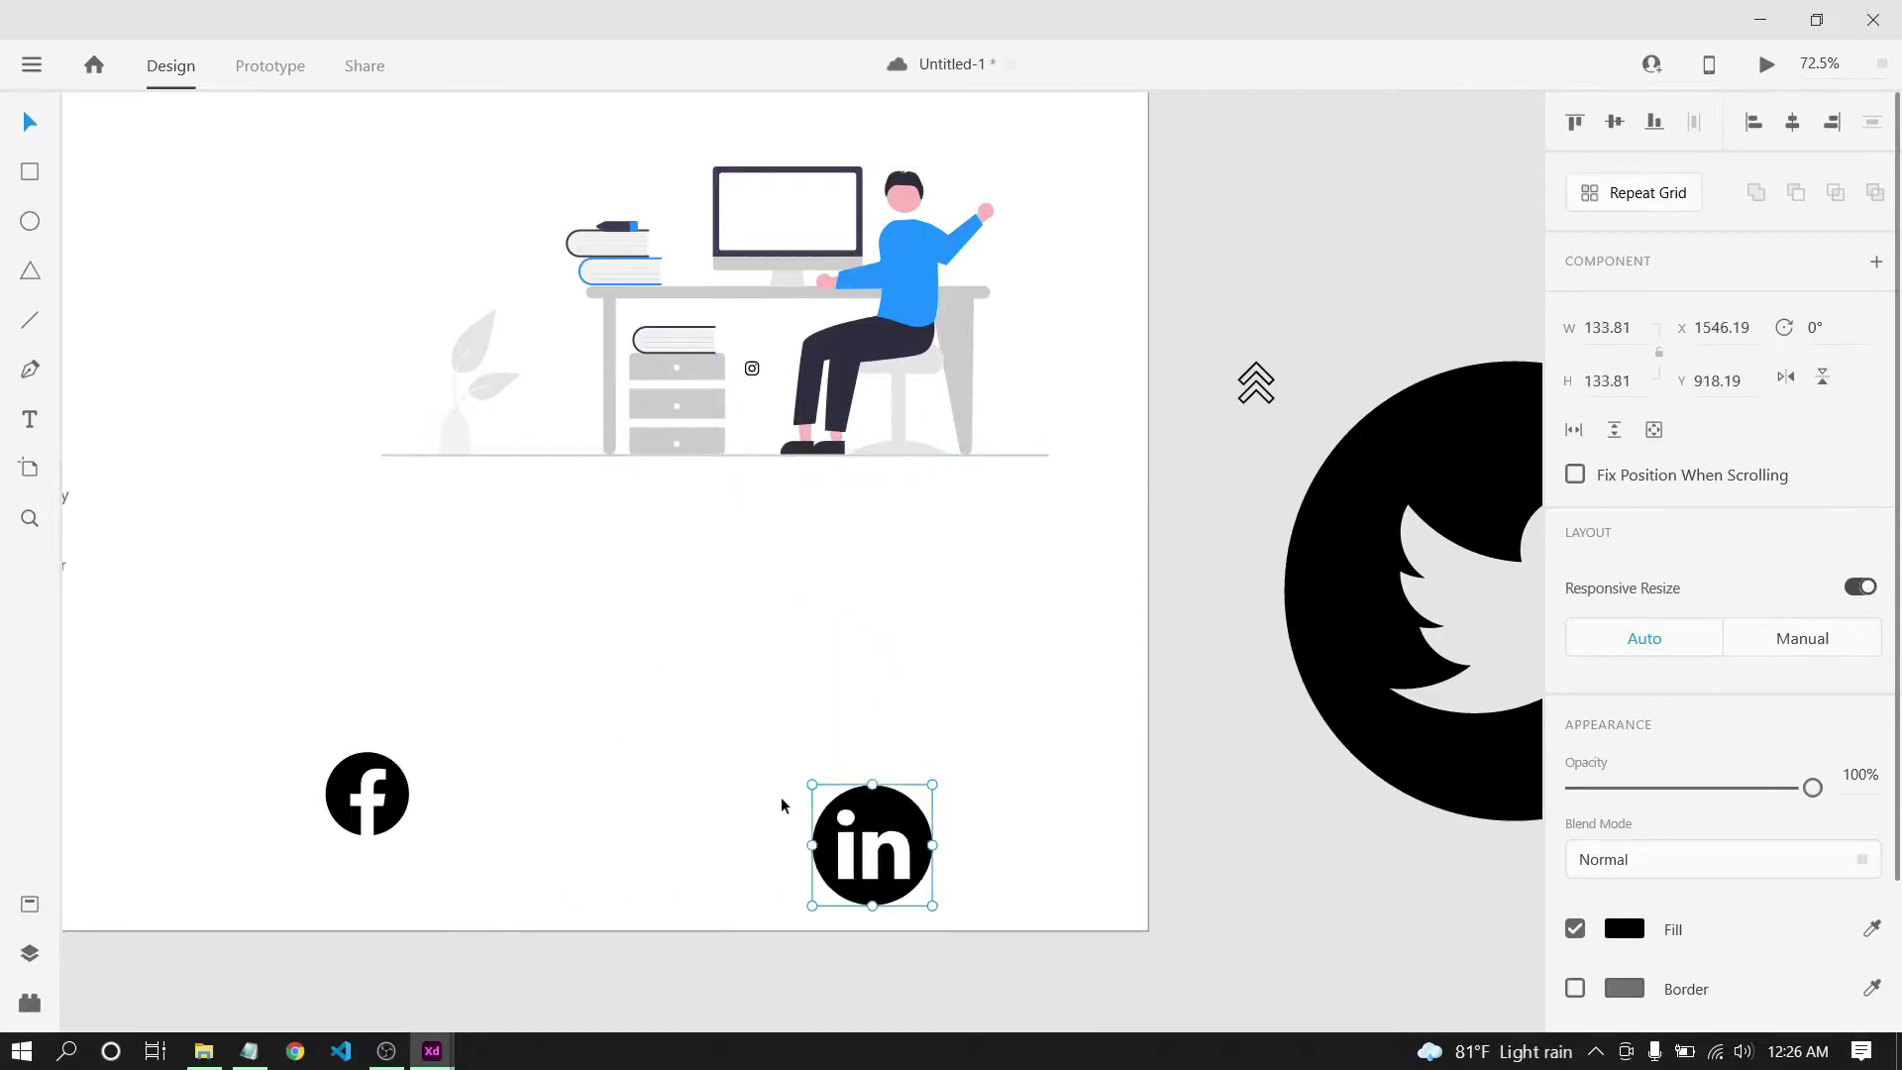
left_click_drag(904, 816, 577, 741)
Bring the Twitter icon onto the artboard and scale it down to about 112 by 112 beside the LinkedIn icon.
left_click_drag(1317, 627, 506, 741)
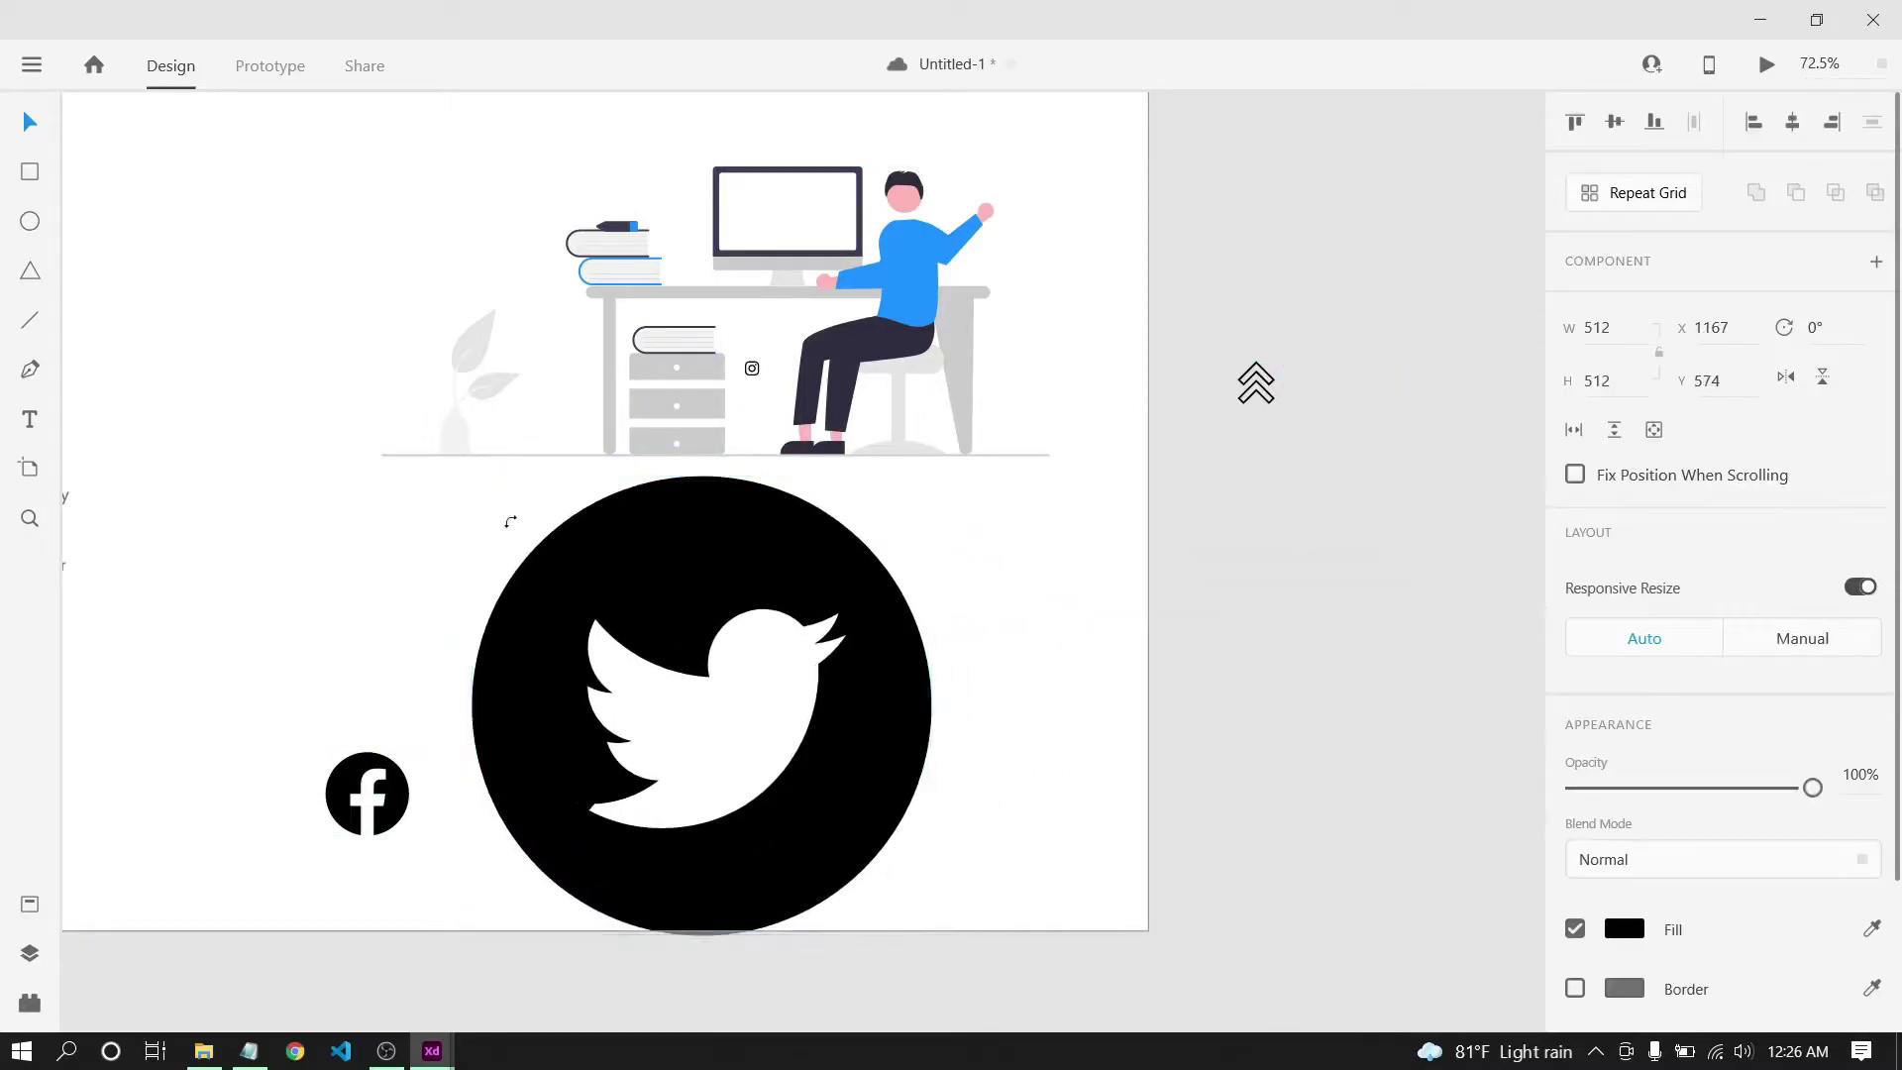
left_click_drag(470, 475, 749, 730)
left_click(923, 702)
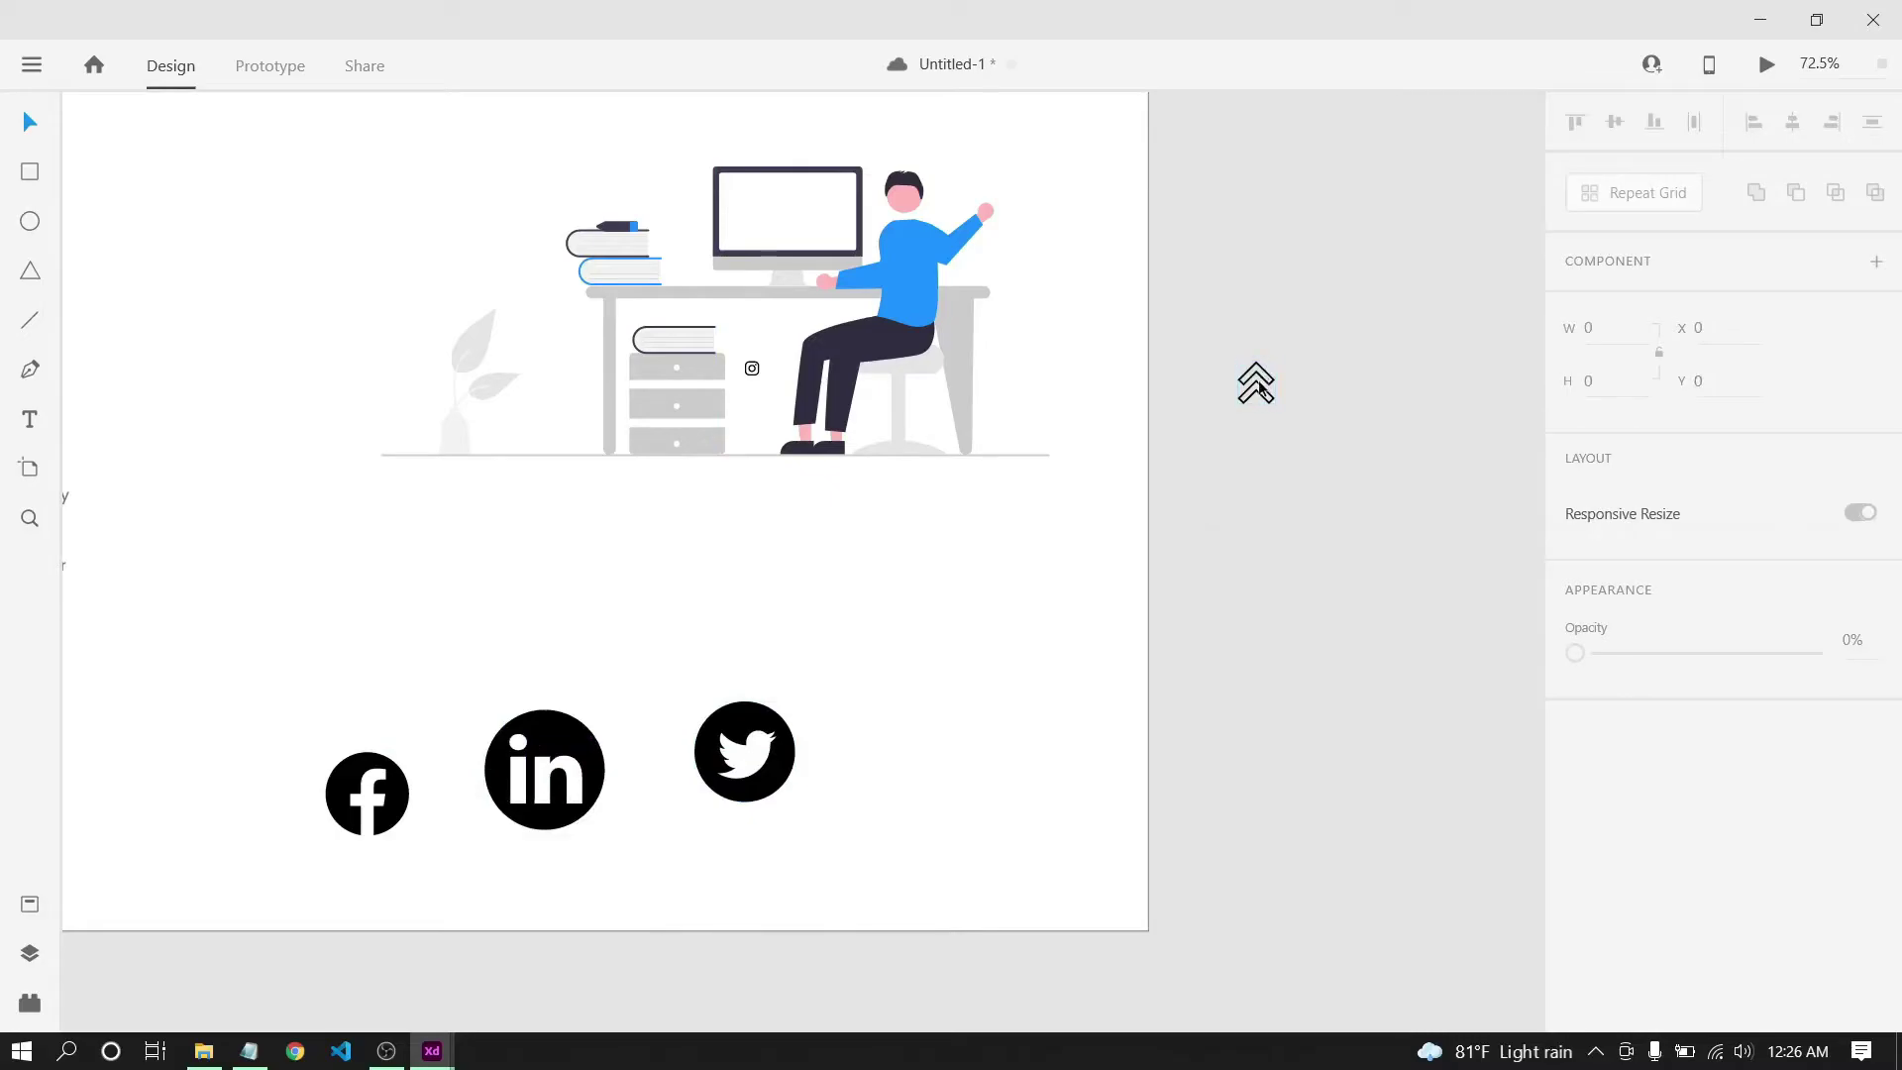
Move the Instagram icon off the illustration, enlarge it to about 47 by 47, and place it beside the Twitter icon.
left_click(1272, 408)
left_click_drag(745, 370, 897, 594)
left_click(788, 458)
scroll(752, 368, "up", 5)
left_click_drag(752, 369, 937, 904)
scroll(1104, 869, "down", 3)
scroll(1104, 870, "down", 5)
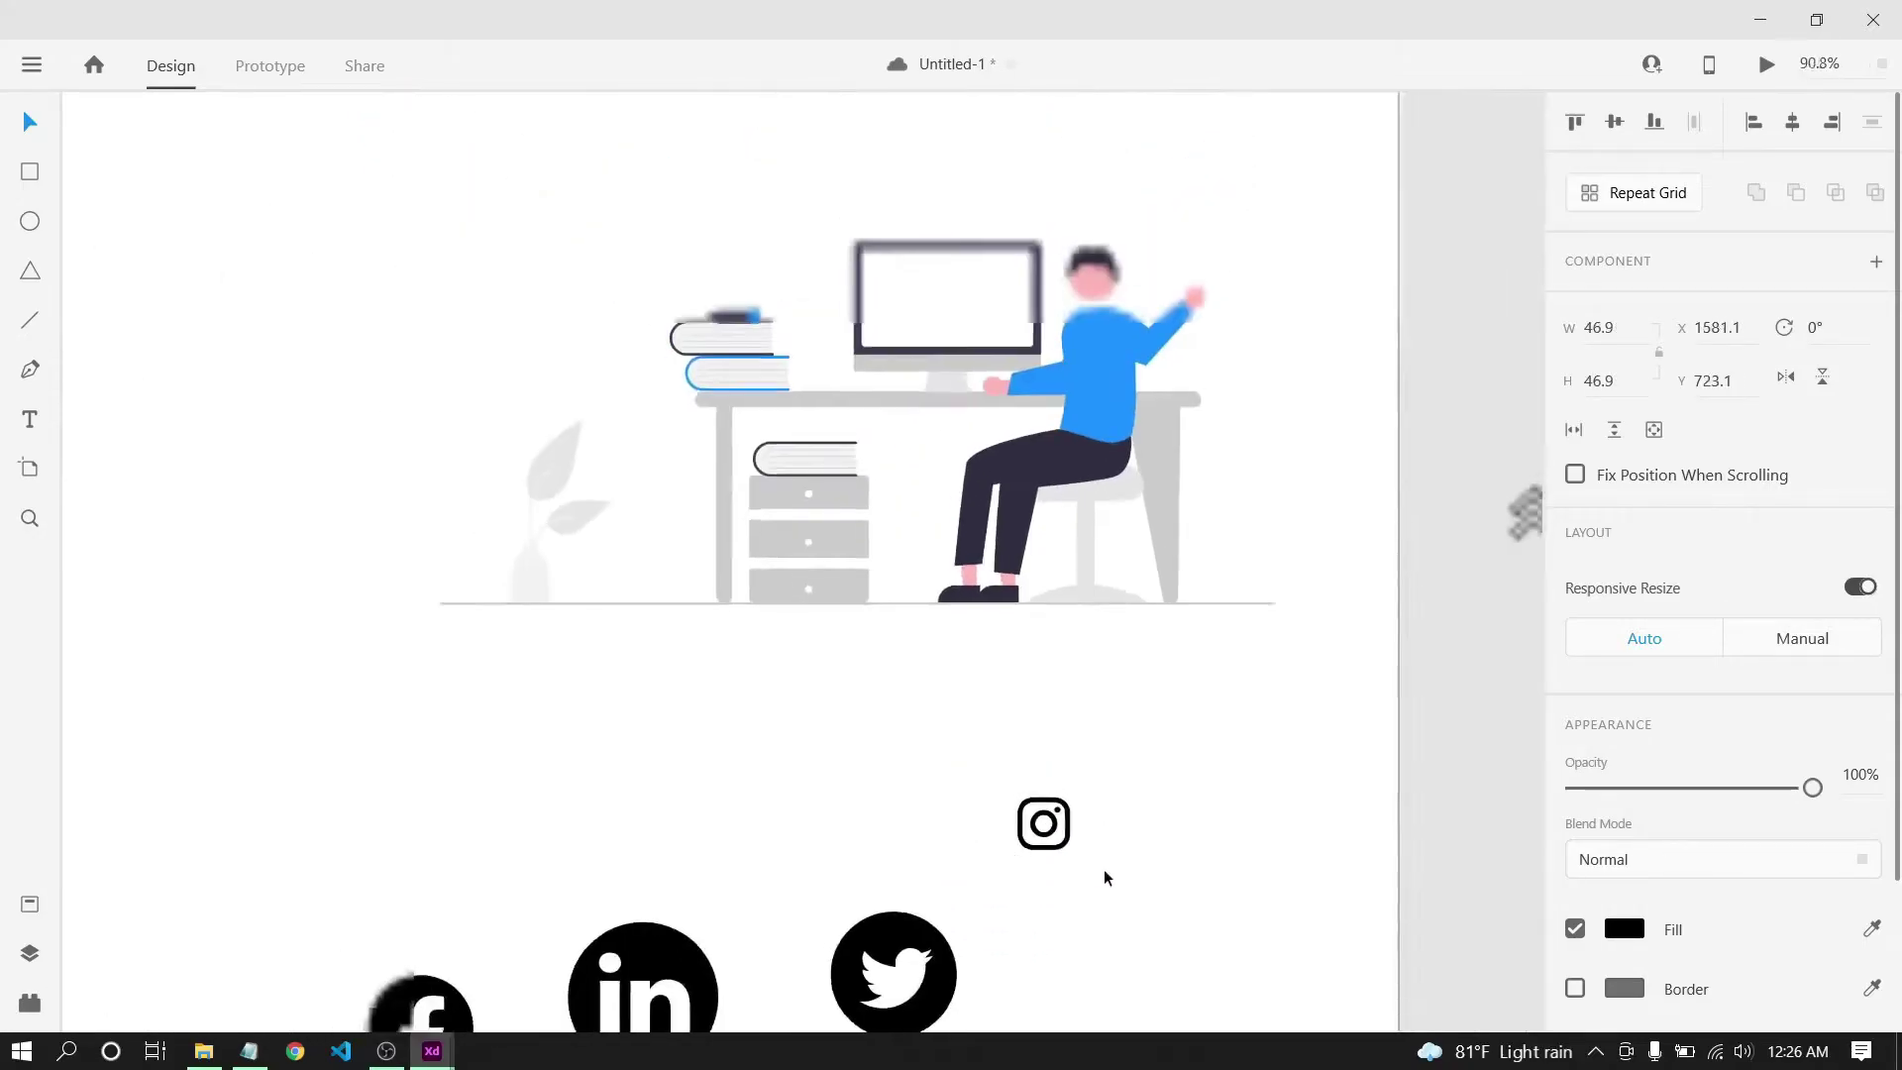
left_click_drag(1073, 848, 1094, 950)
scroll(1090, 956, "down", 5)
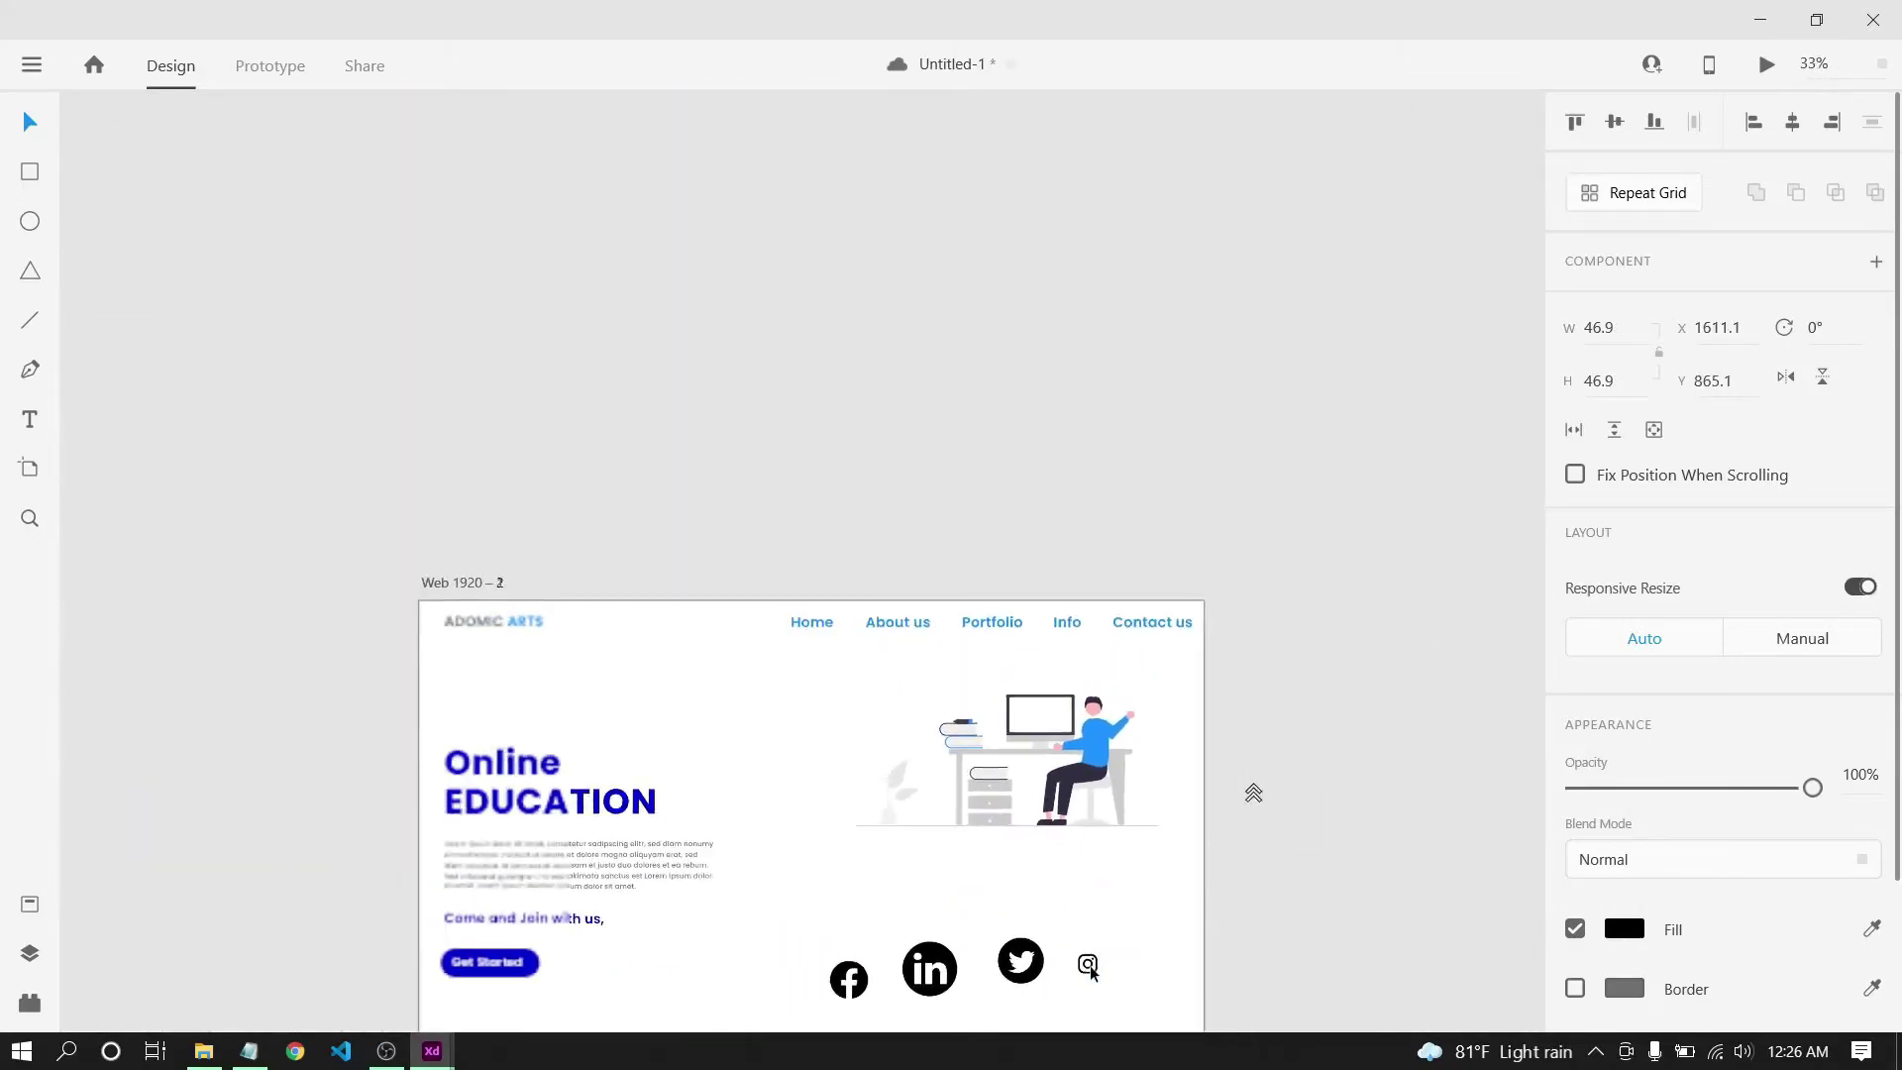
Swap the LinkedIn and Twitter icons so Twitter sits beside the Facebook icon, top-aligned with it at about X 1132, Y 882.
left_click_drag(909, 786, 740, 479)
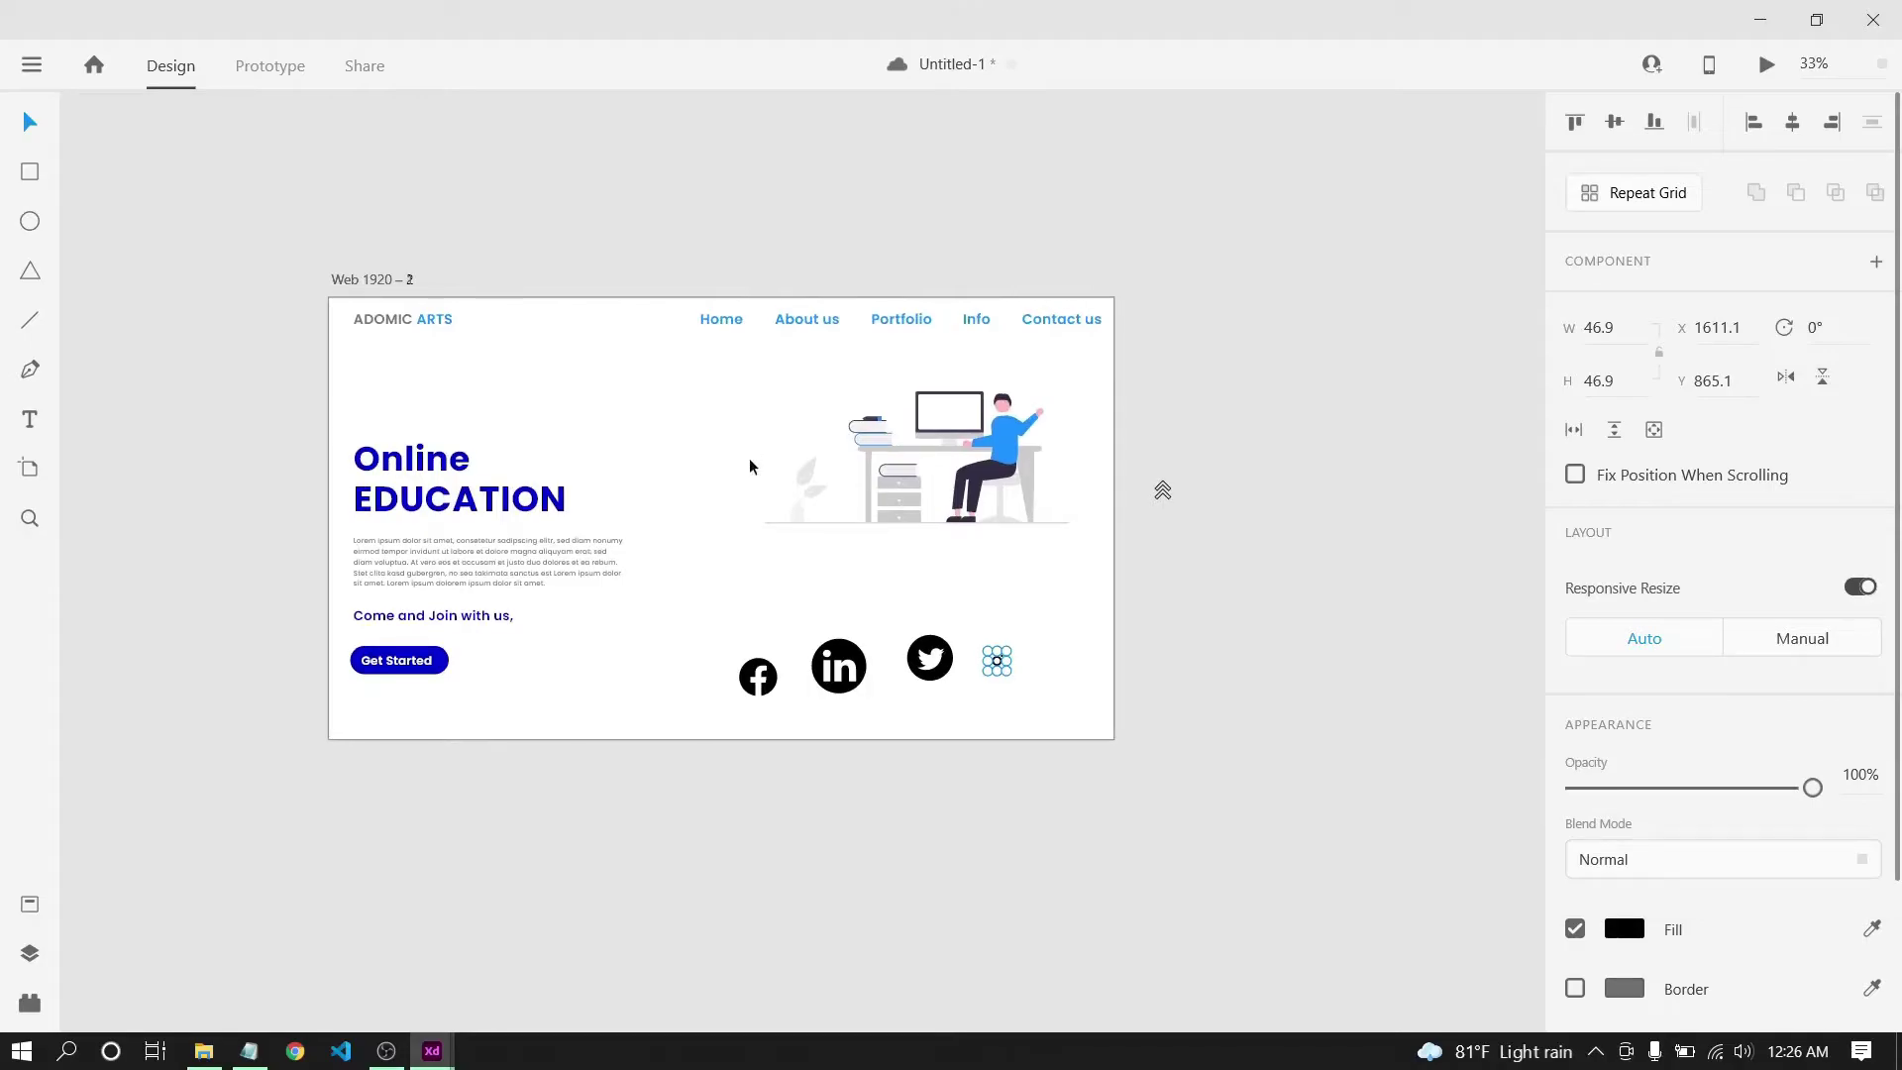
scroll(749, 458, "up", 3)
left_click_drag(749, 458, 831, 509)
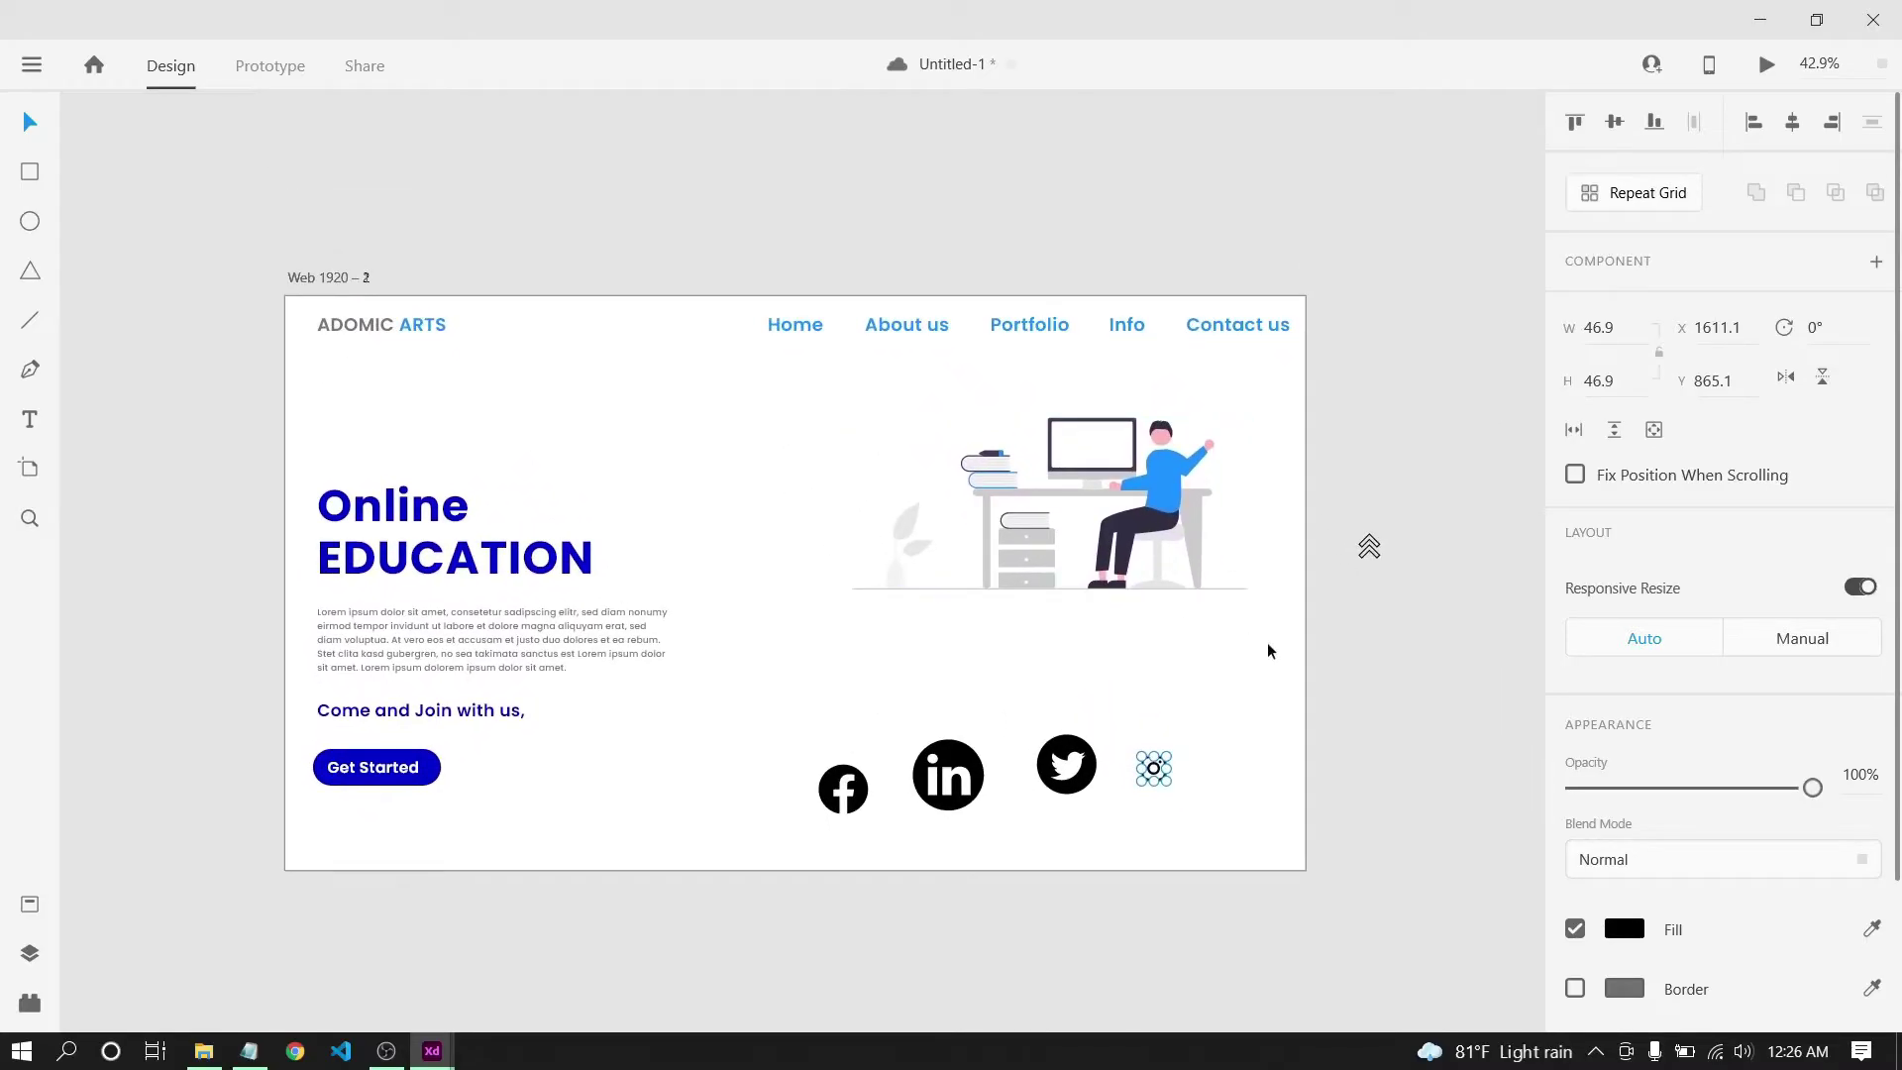
scroll(1258, 719, "up", 5)
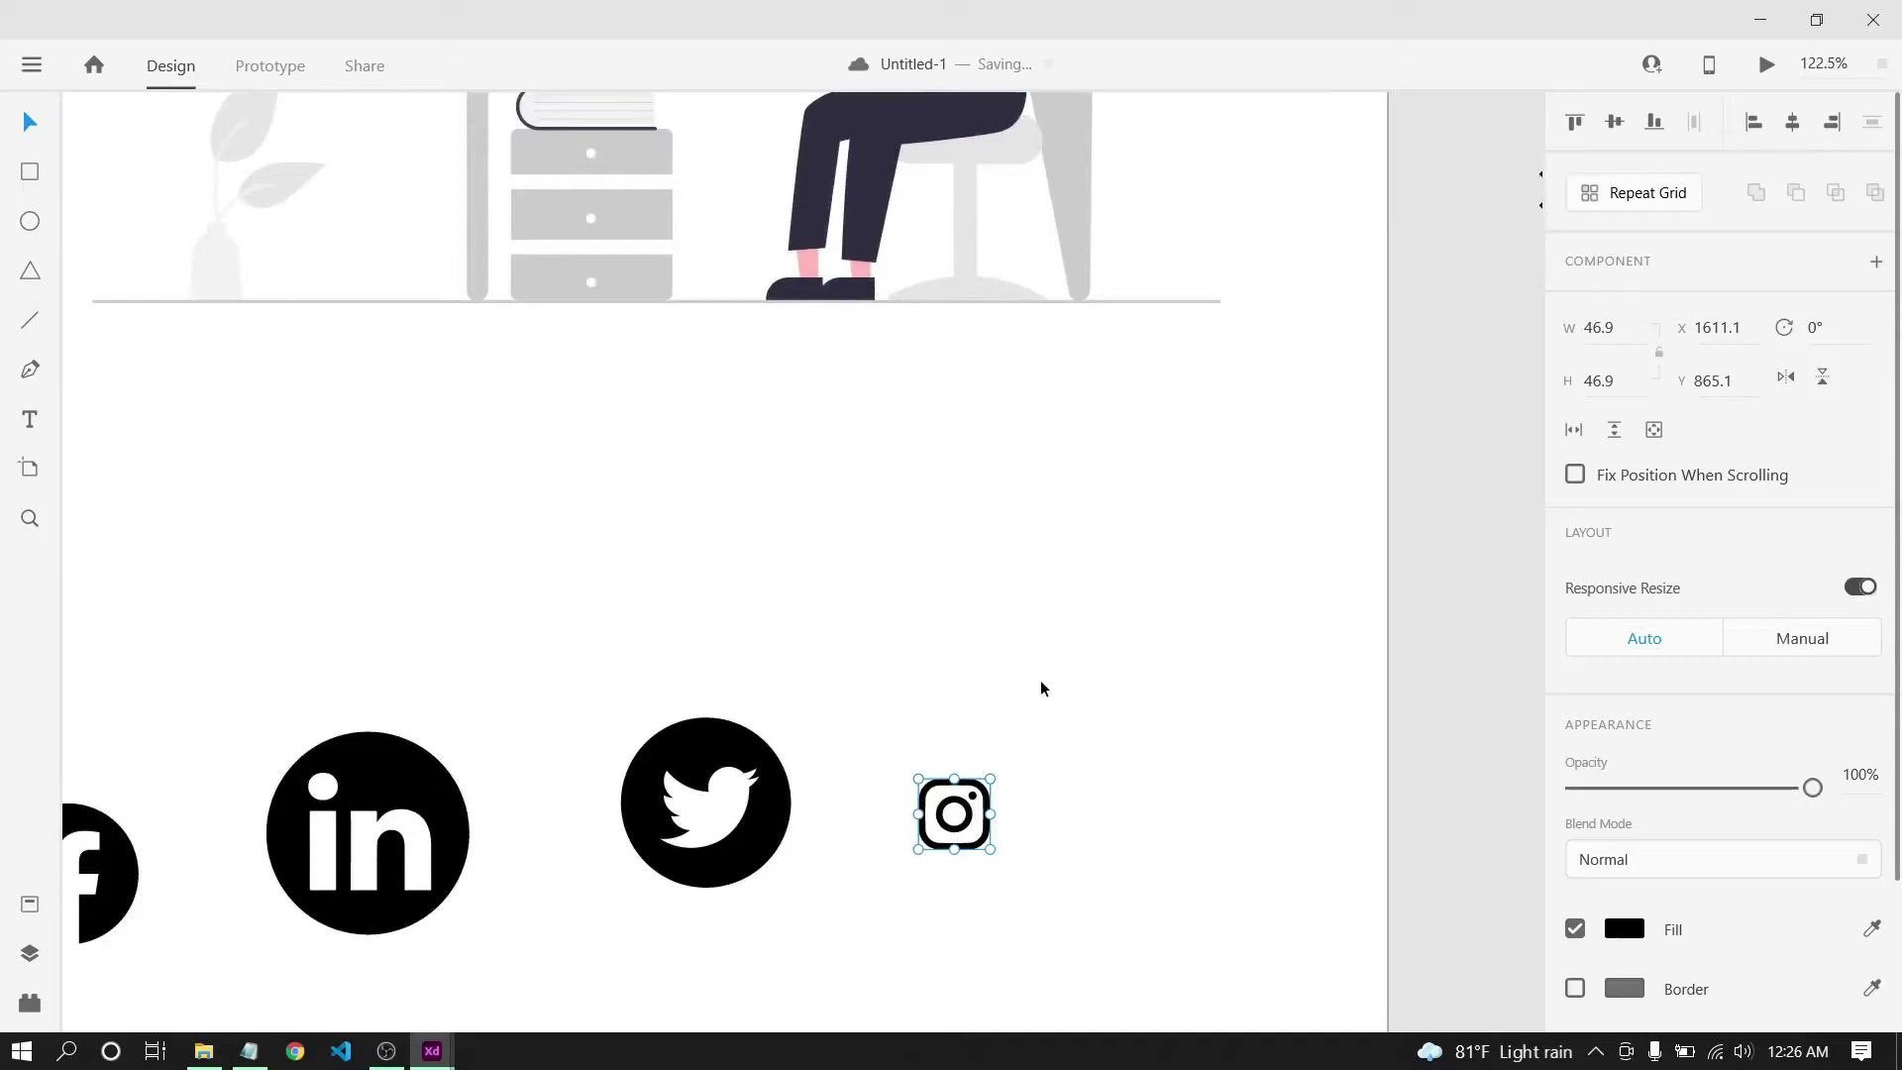
scroll(1040, 679, "down", 4)
scroll(769, 683, "up", 3)
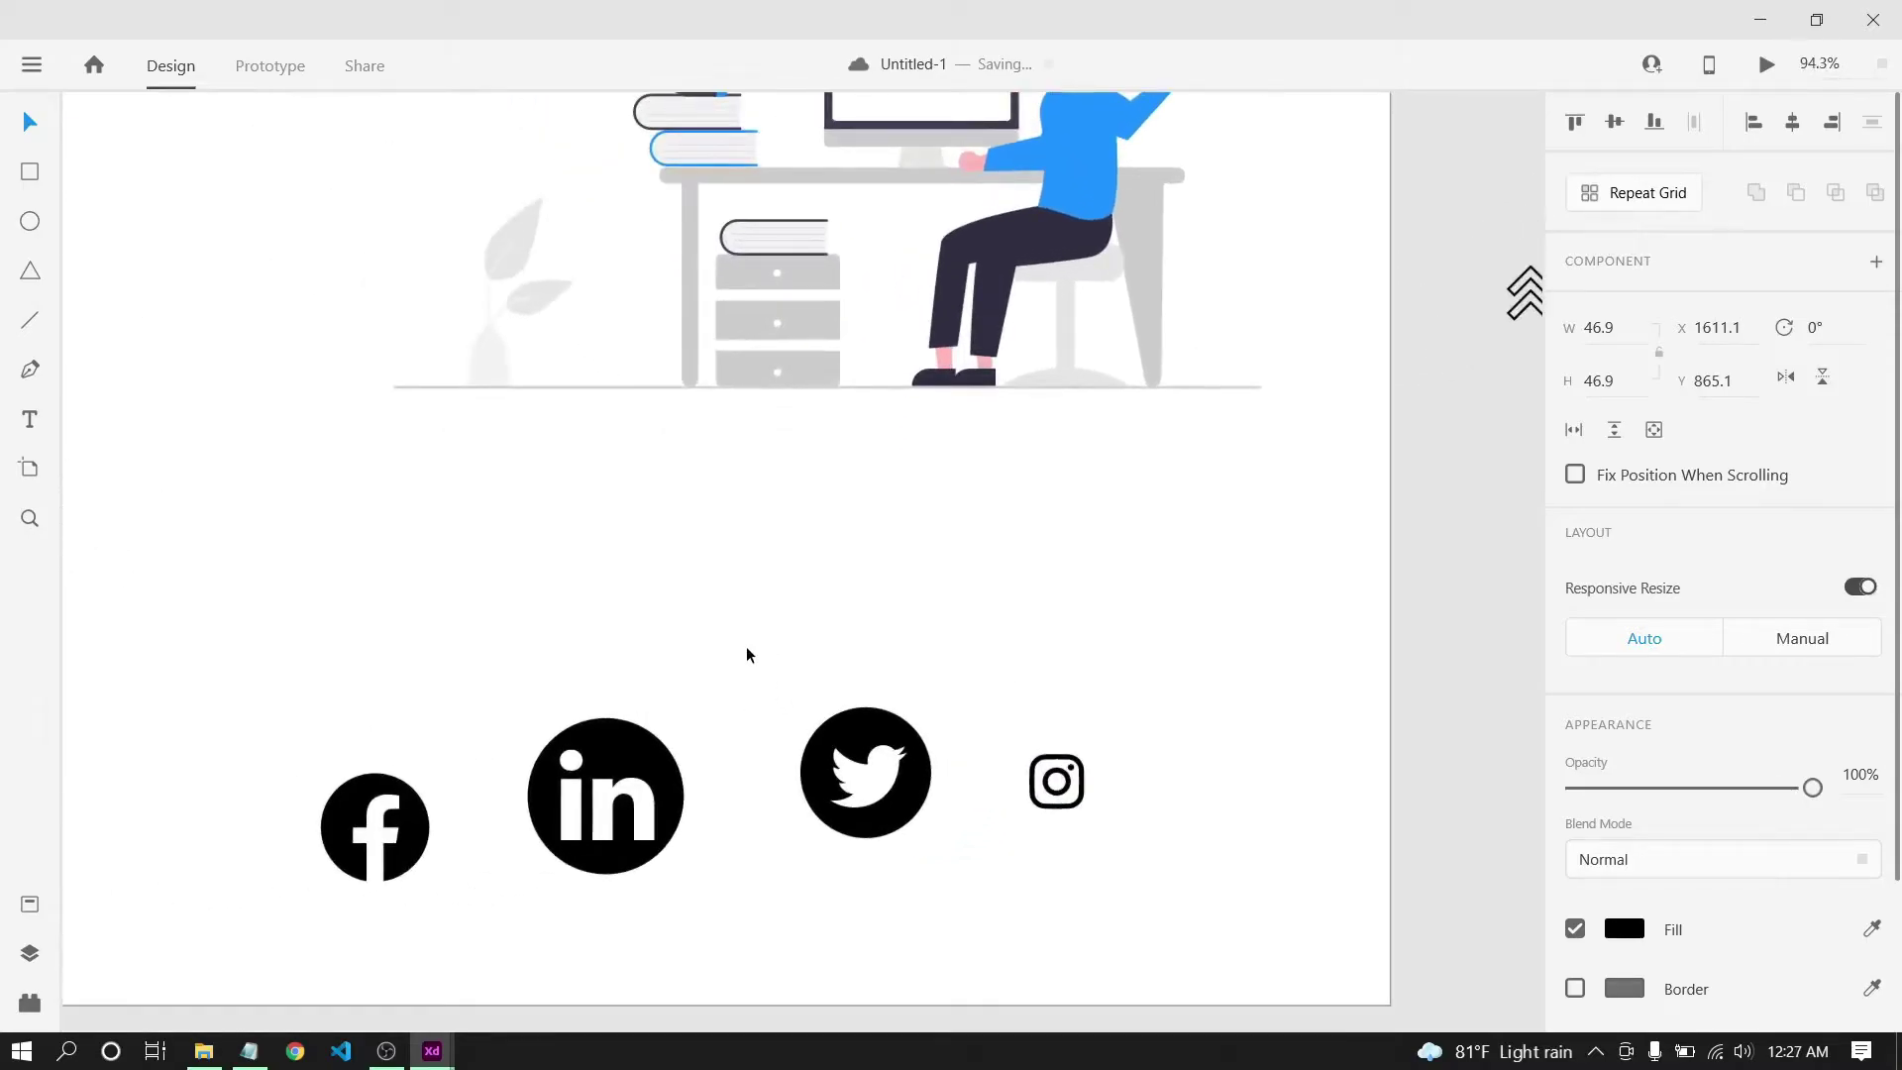
left_click_drag(866, 543, 1053, 506)
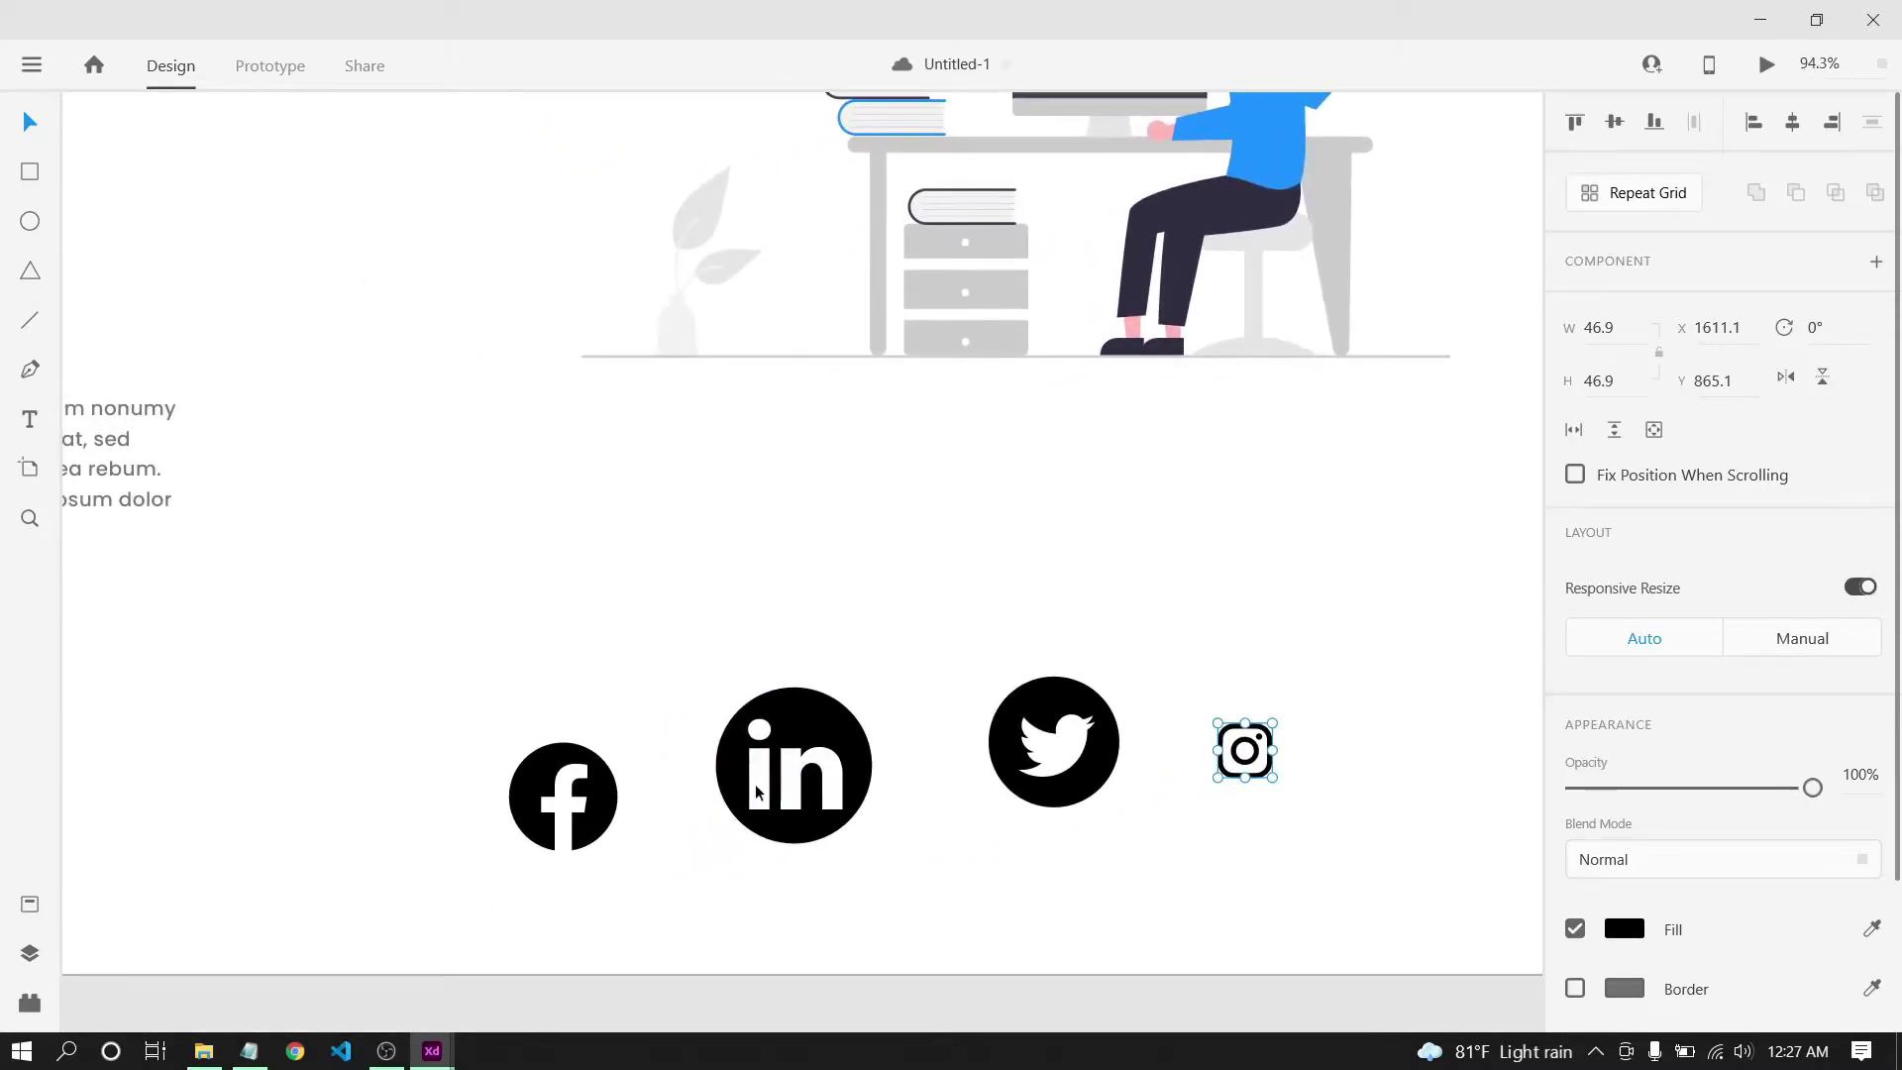
mouse_move(756, 791)
left_mouse_down()
mouse_move(731, 837)
mouse_move(750, 785)
mouse_move(765, 793)
left_mouse_up()
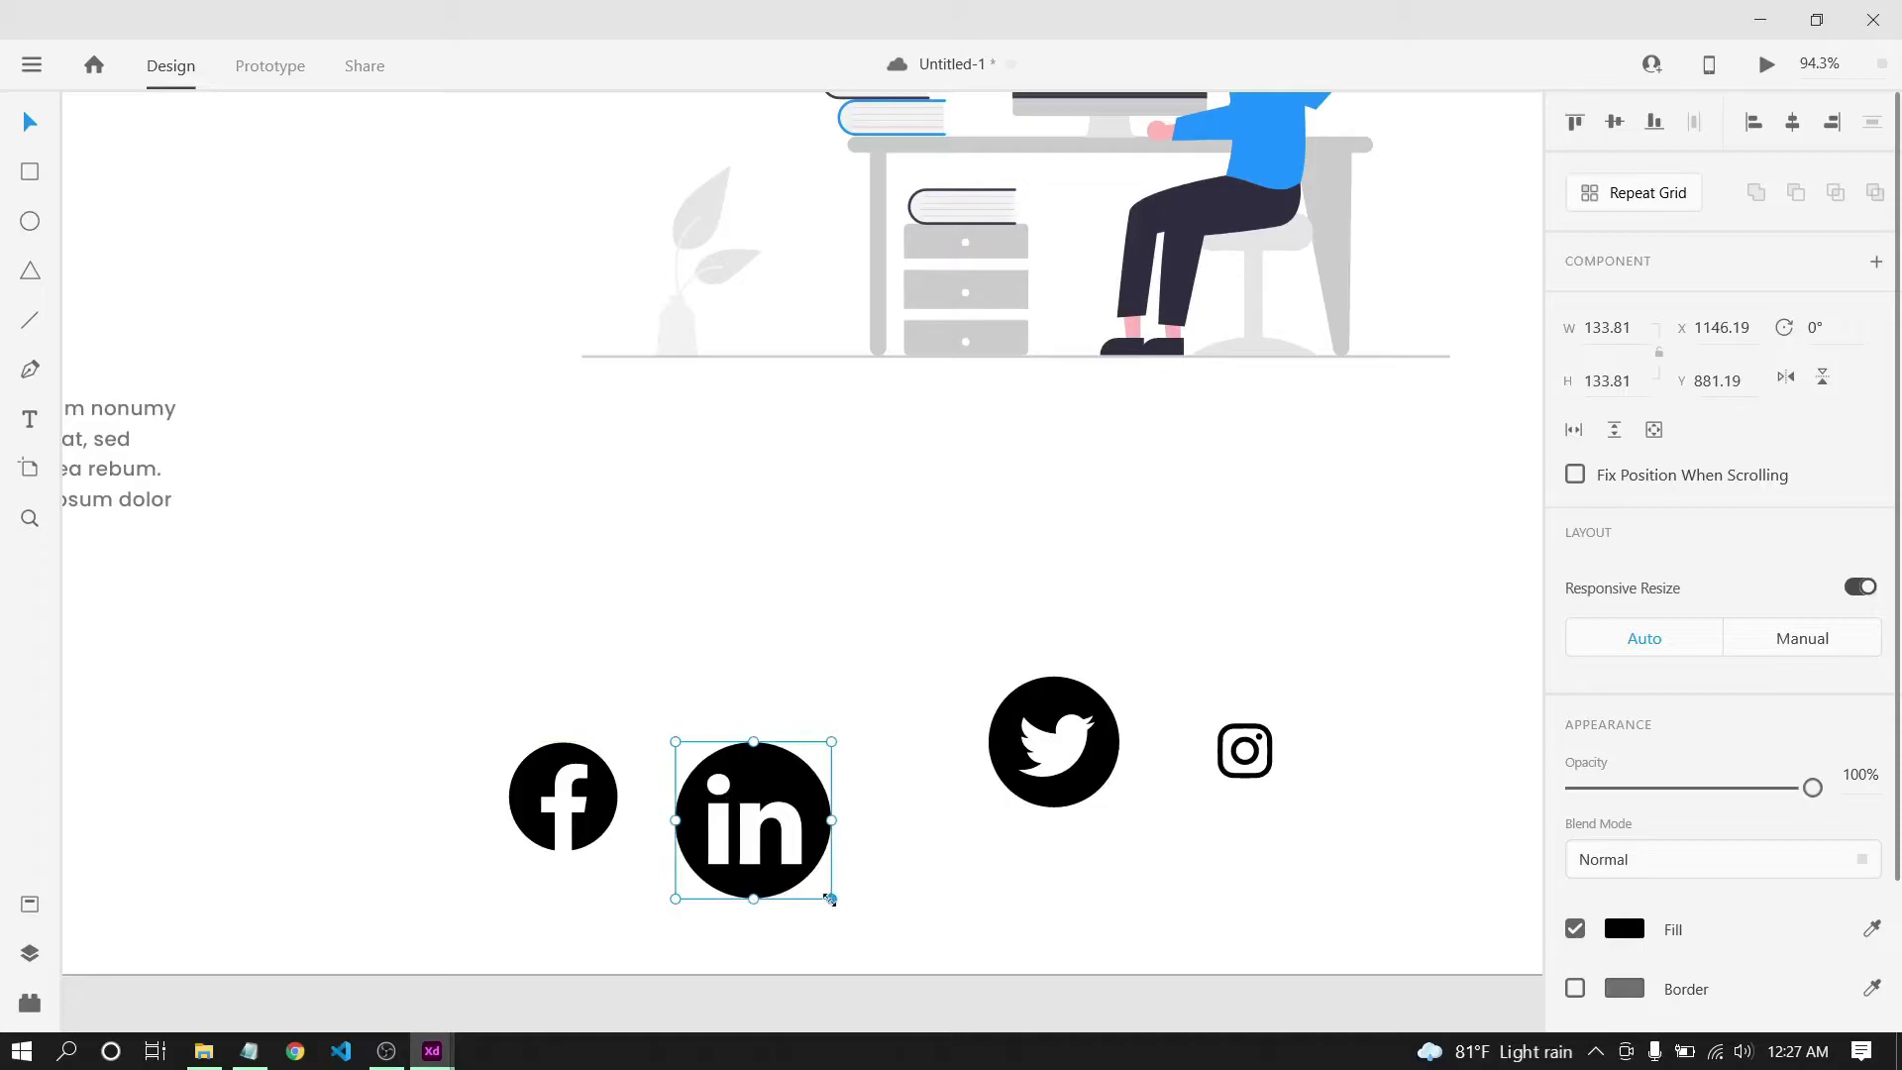
left_click_drag(799, 808, 1058, 849)
left_click_drag(1059, 707, 739, 763)
left_click_drag(741, 766, 728, 770)
Adjust the Twitter icon's gap from the Facebook icon to about X 1128 and scale it down to match the Facebook icon's size.
scroll(725, 763, "up", 3)
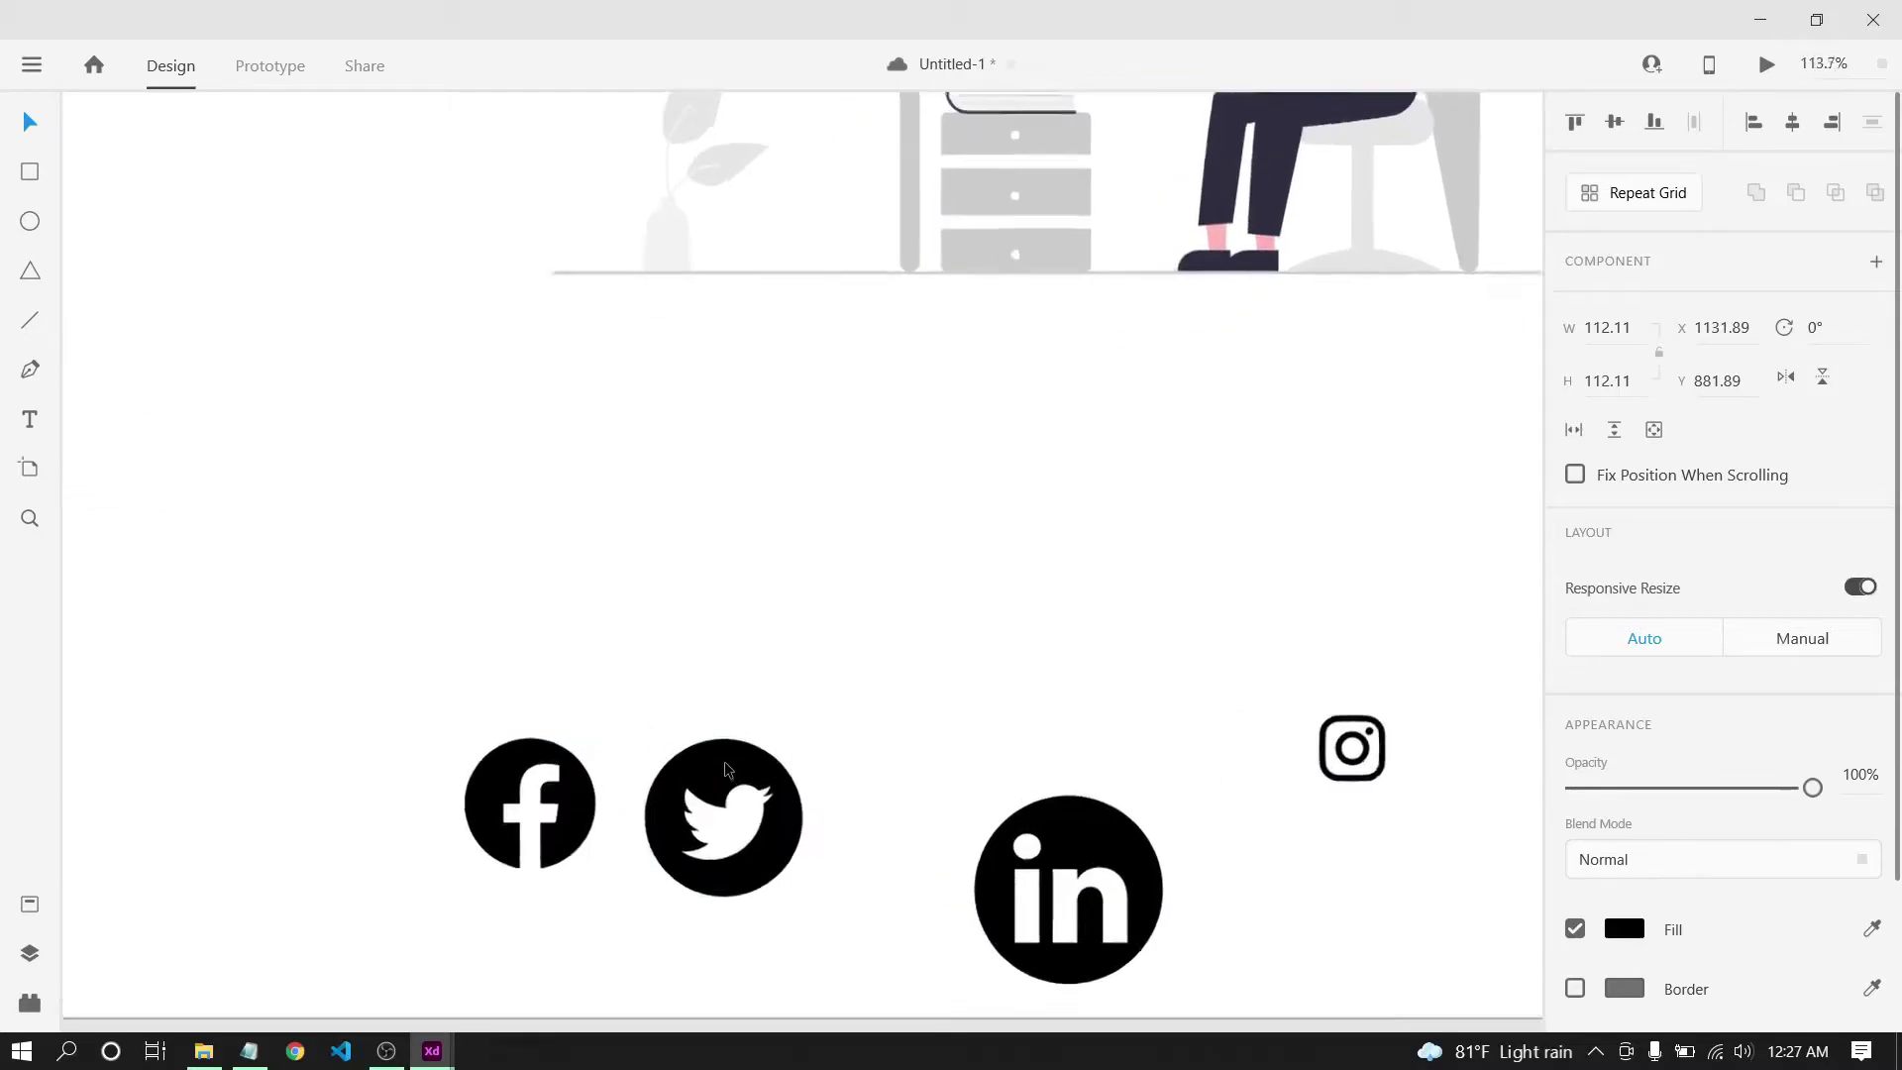
left_click_drag(688, 685, 751, 634)
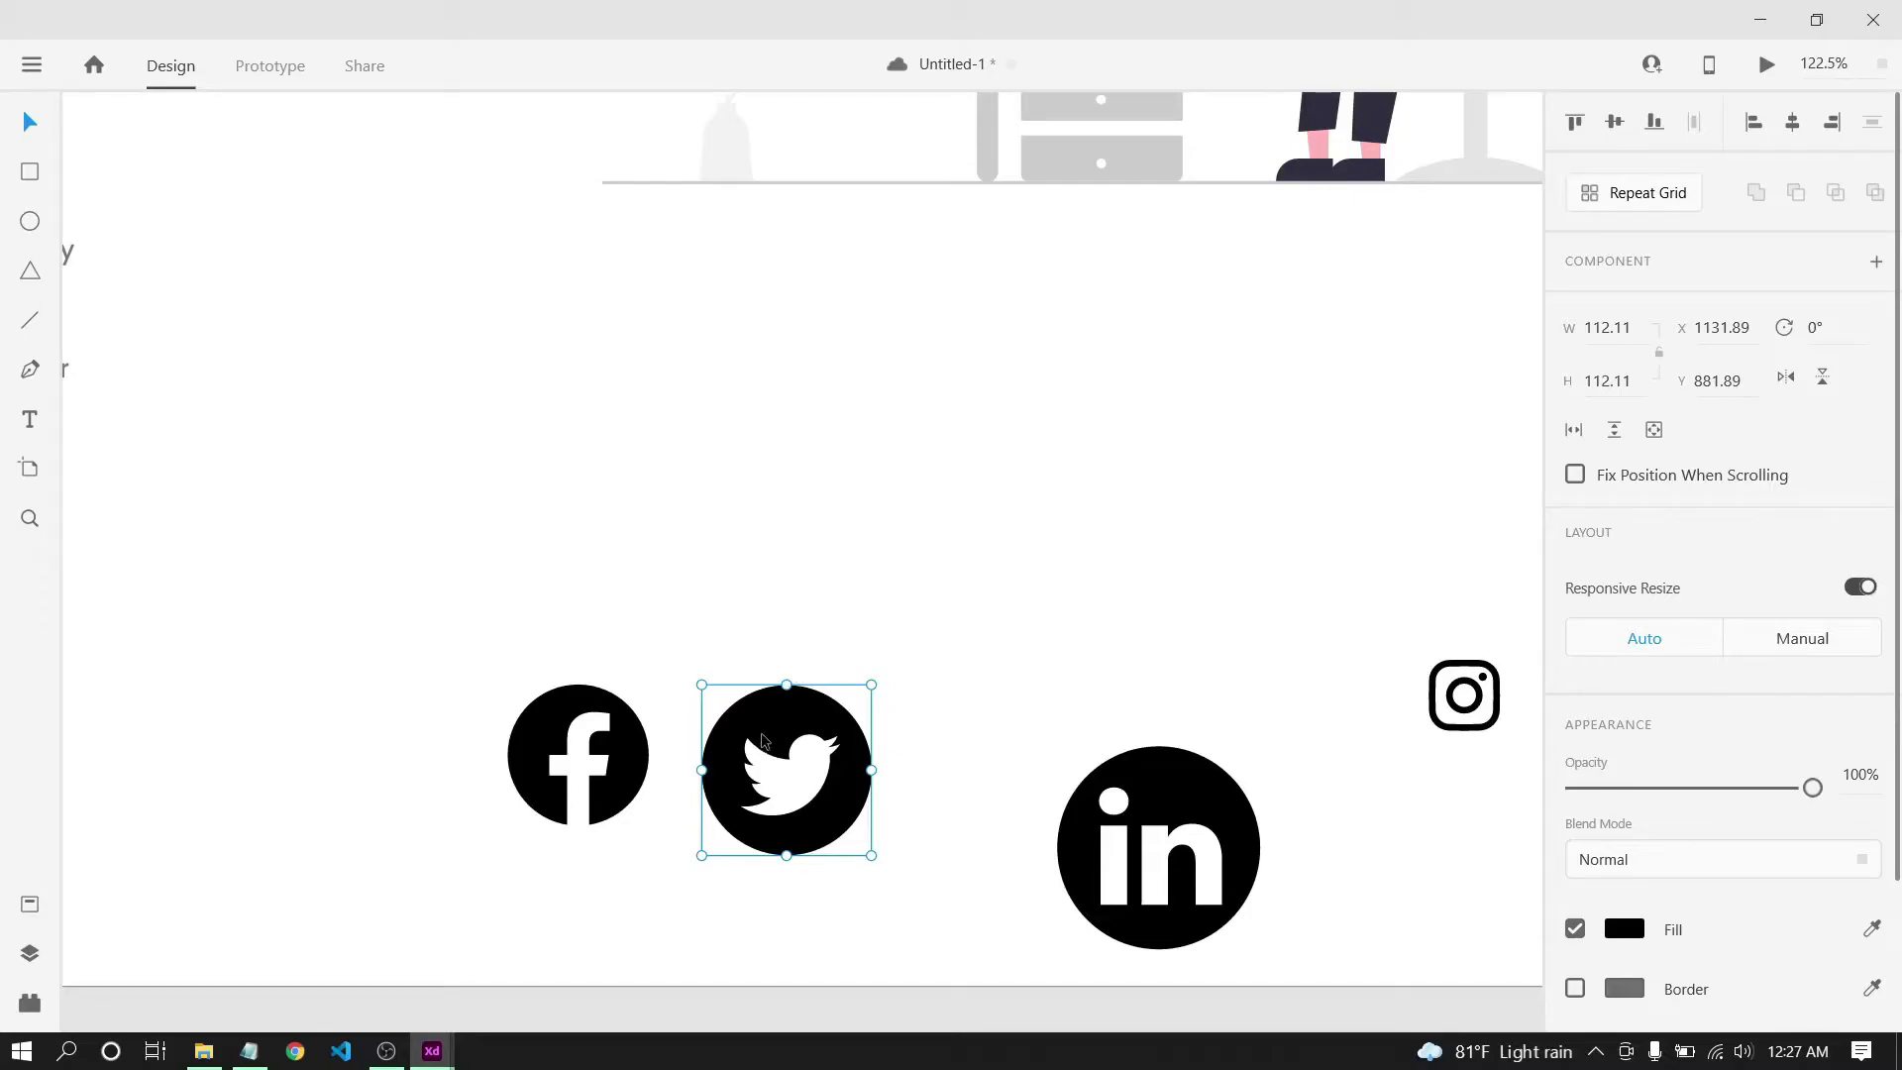
left_click_drag(762, 741, 737, 729)
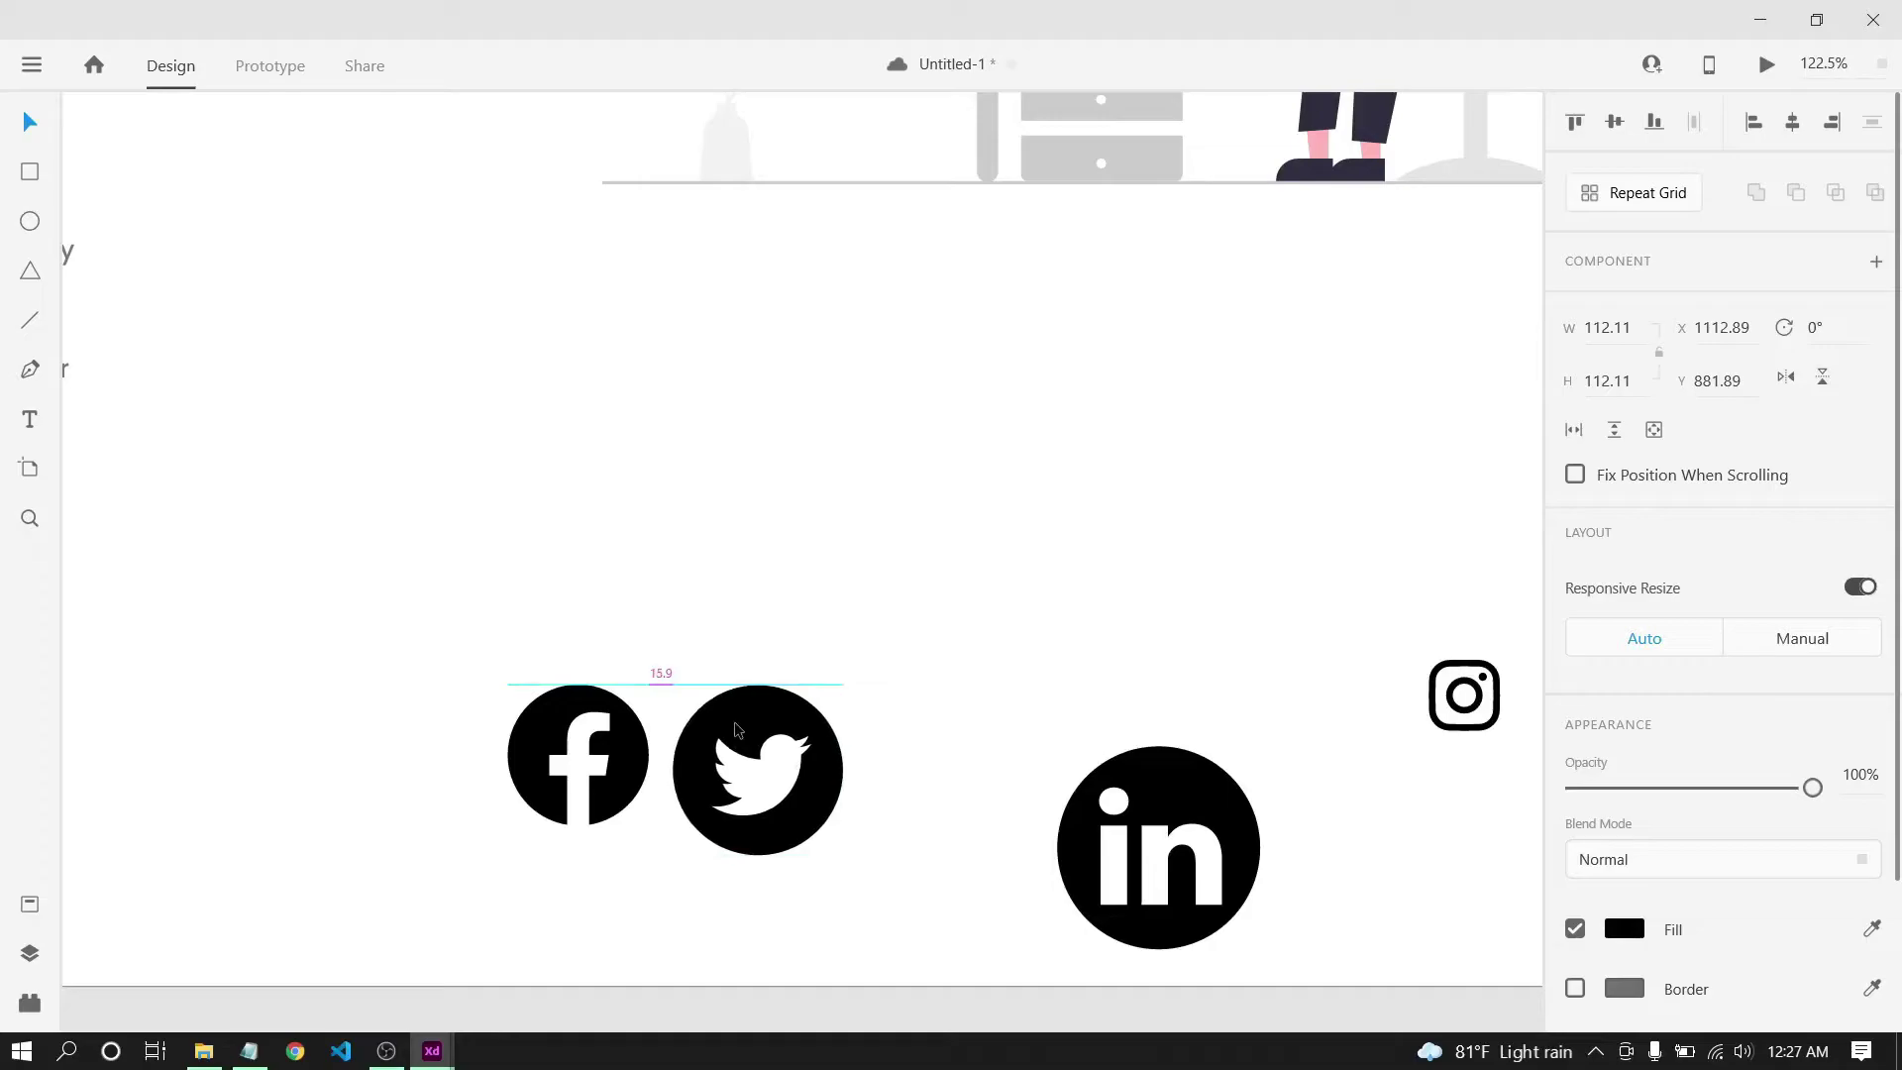
left_click_drag(737, 730, 737, 730)
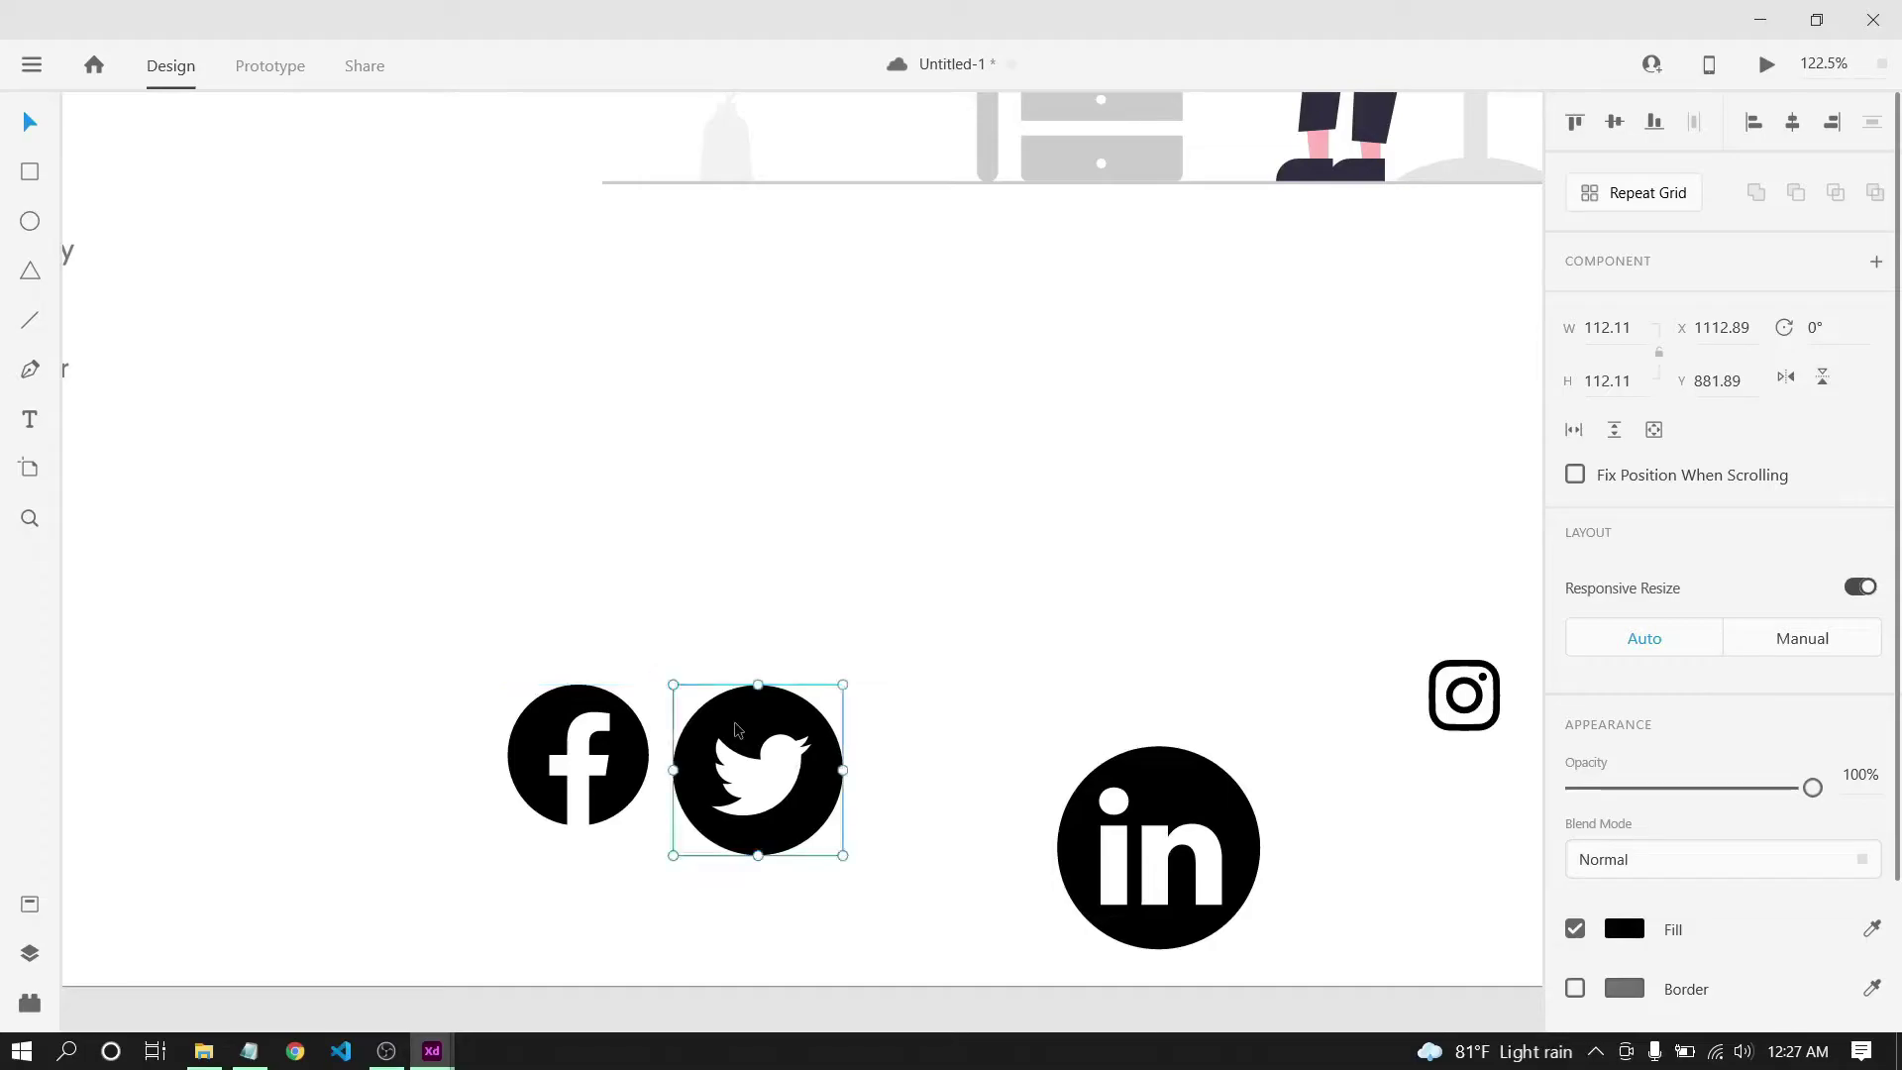
key("Escape")
left_click(577, 706)
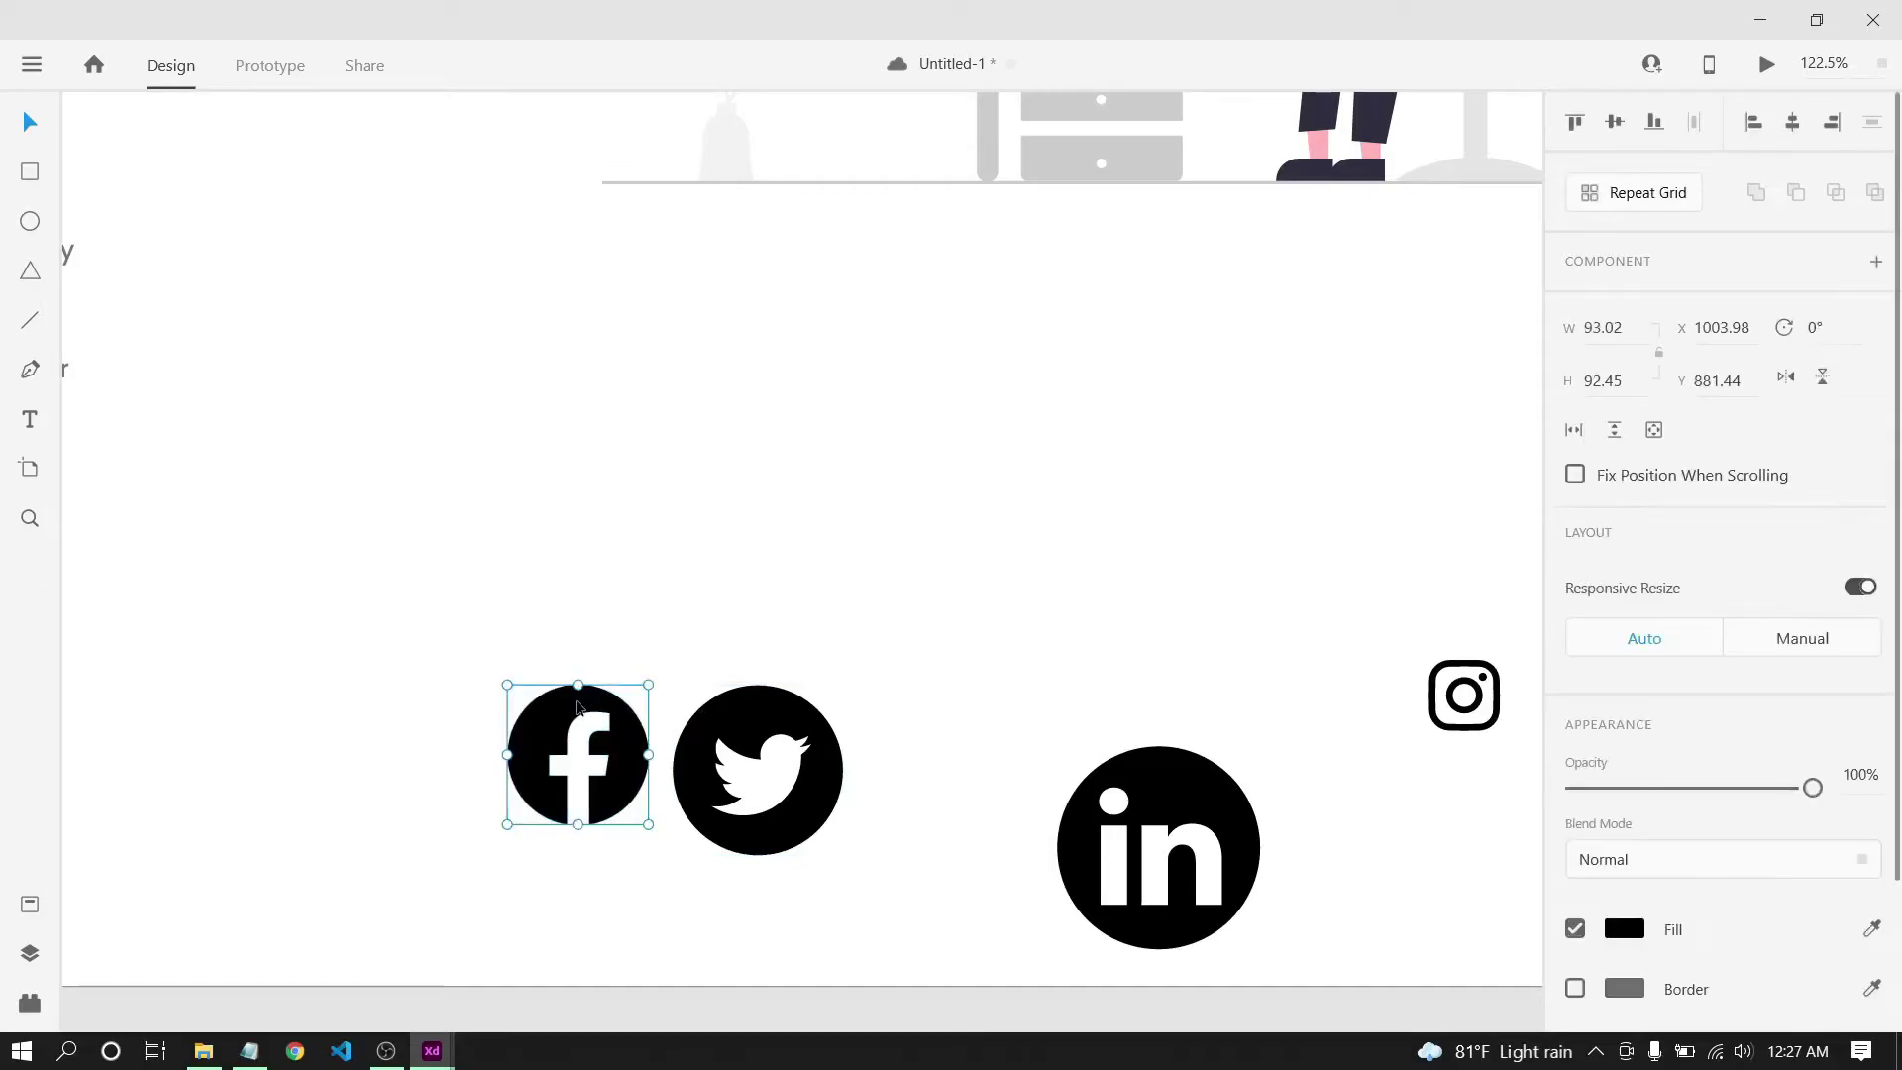
mouse_move(770, 733)
left_mouse_down()
mouse_move(747, 730)
mouse_move(865, 730)
mouse_move(786, 730)
left_mouse_up()
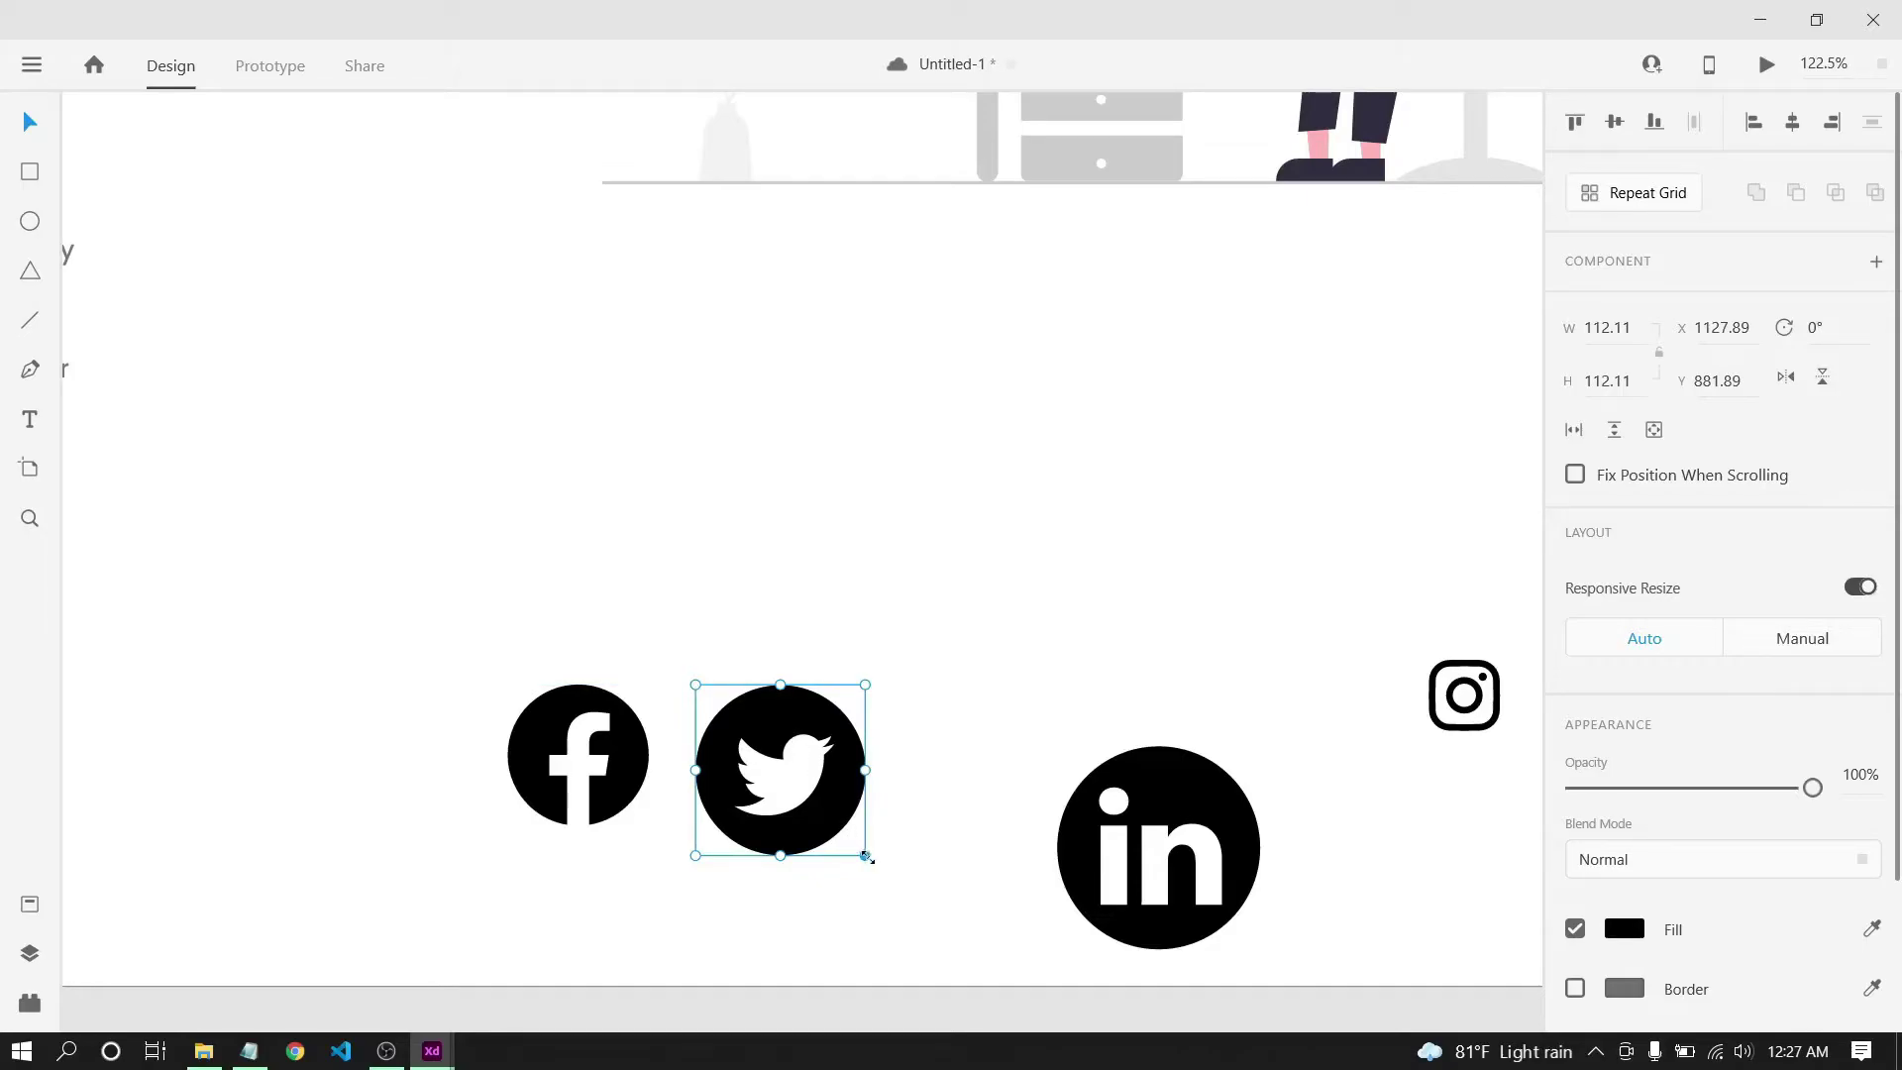
mouse_move(865, 856)
left_mouse_down()
mouse_move(837, 832)
mouse_move(875, 871)
mouse_move(849, 825)
left_mouse_up()
Align the LinkedIn icon in the row after Twitter at about X 1280, Y 881 and scale it down to about 93 by 93.
left_click_drag(1189, 811, 1063, 750)
left_click_drag(1128, 885, 1084, 823)
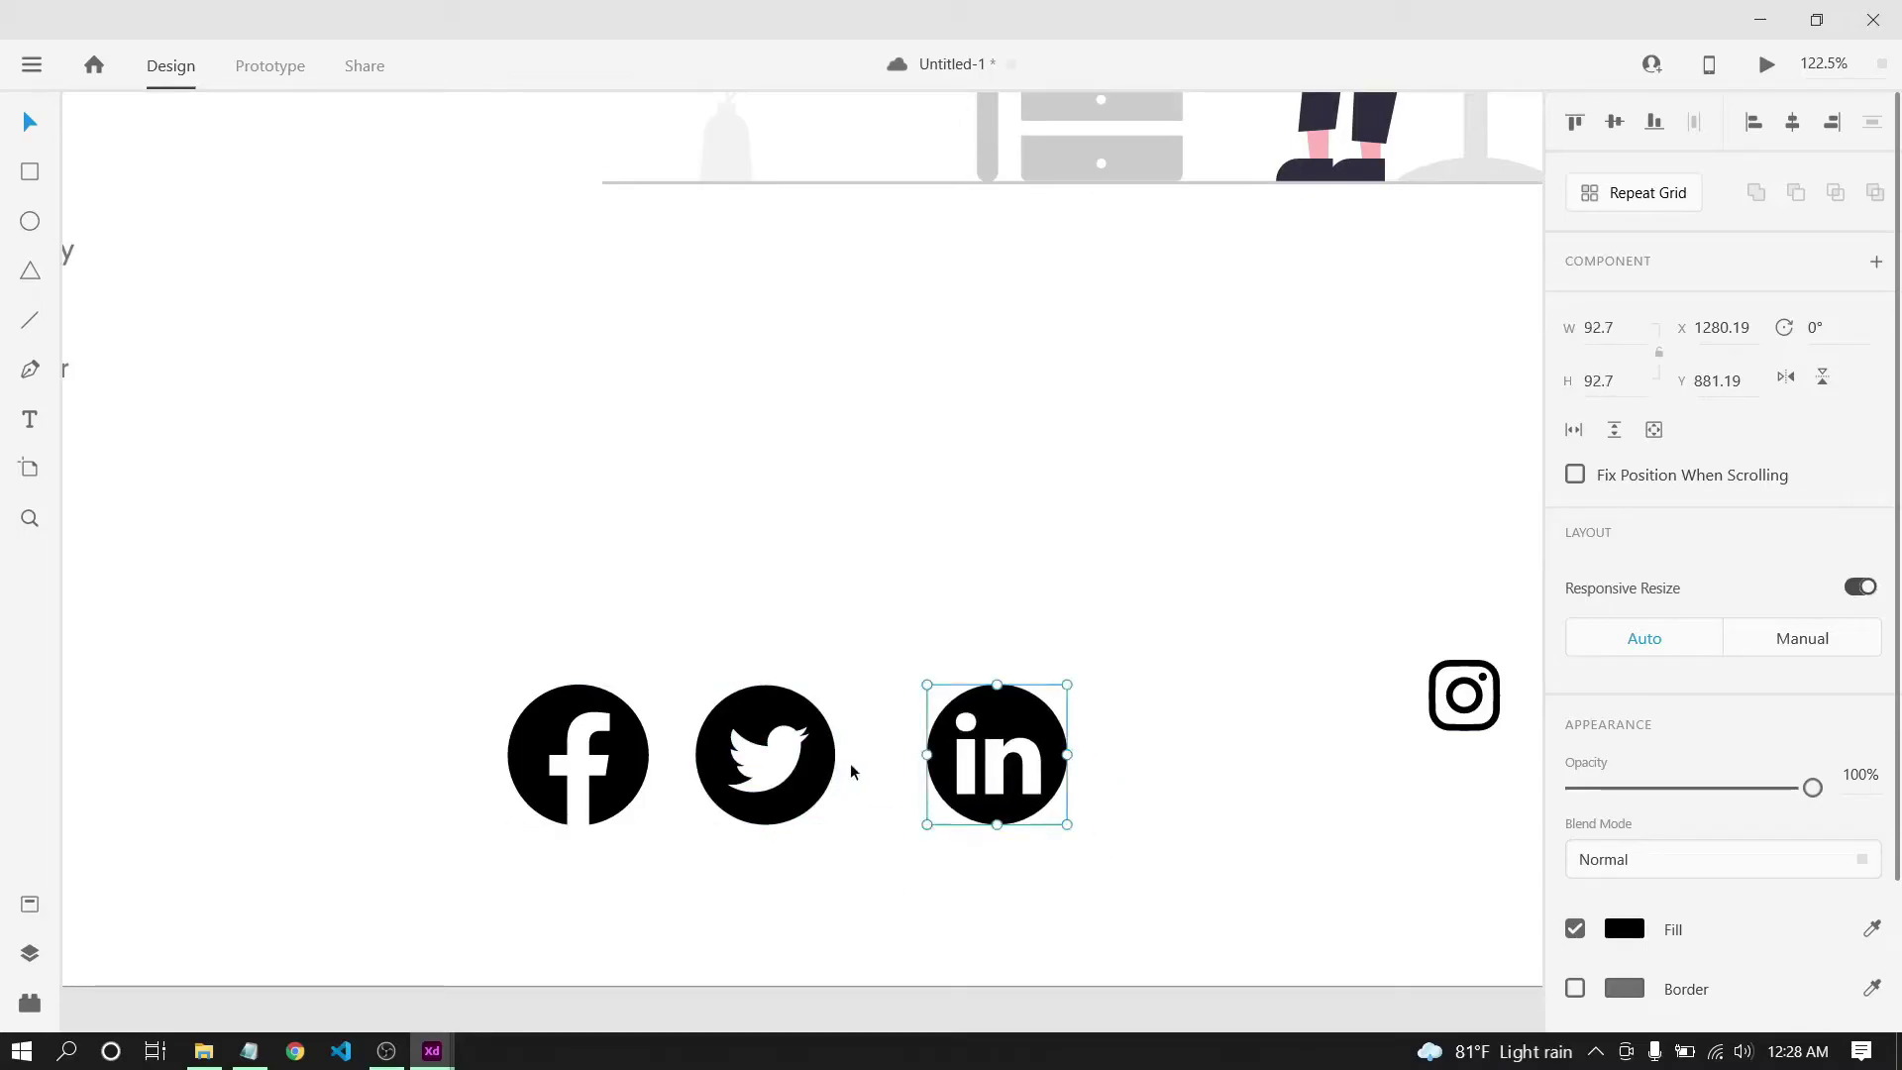
Centre the Twitter icon between Facebook and LinkedIn at about X 1144, and move the Instagram icon above the row to about X 1388, Y 769.
left_click_drag(813, 762, 837, 761)
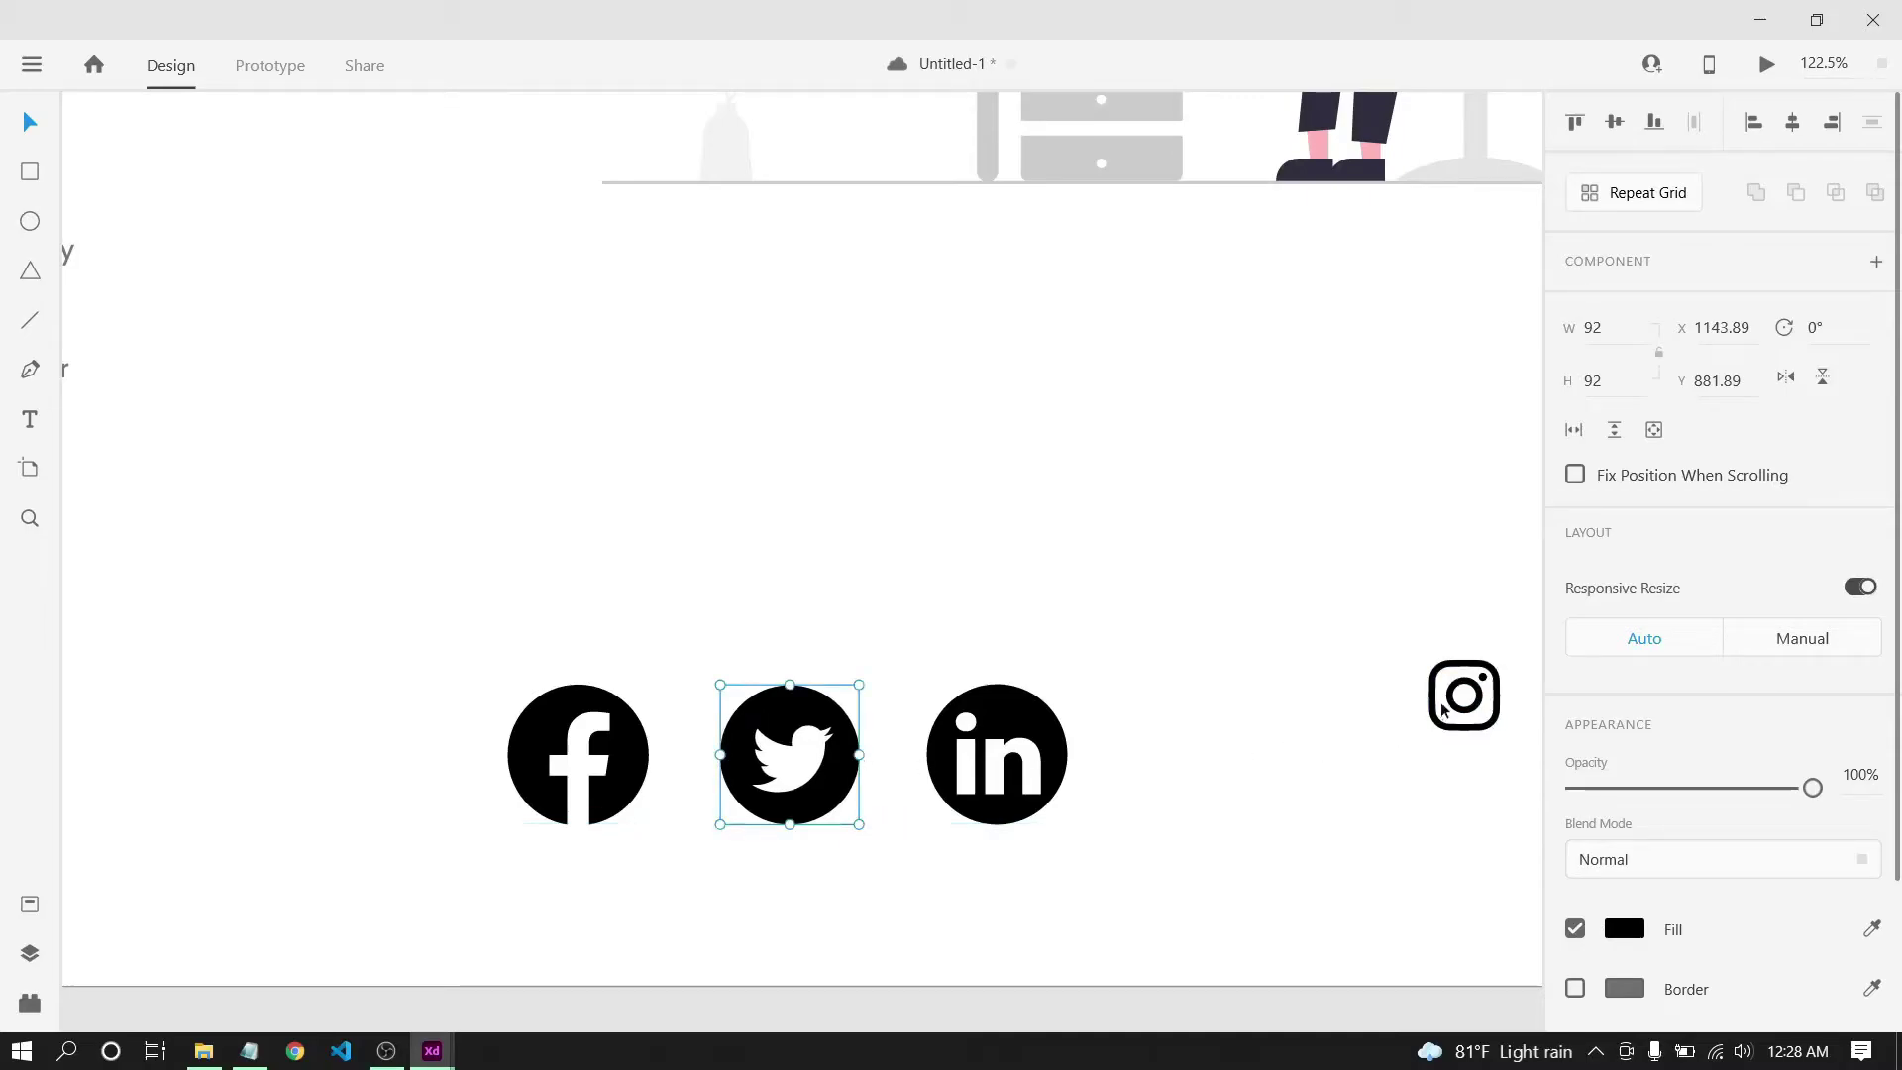
left_click_drag(1452, 700, 1283, 759)
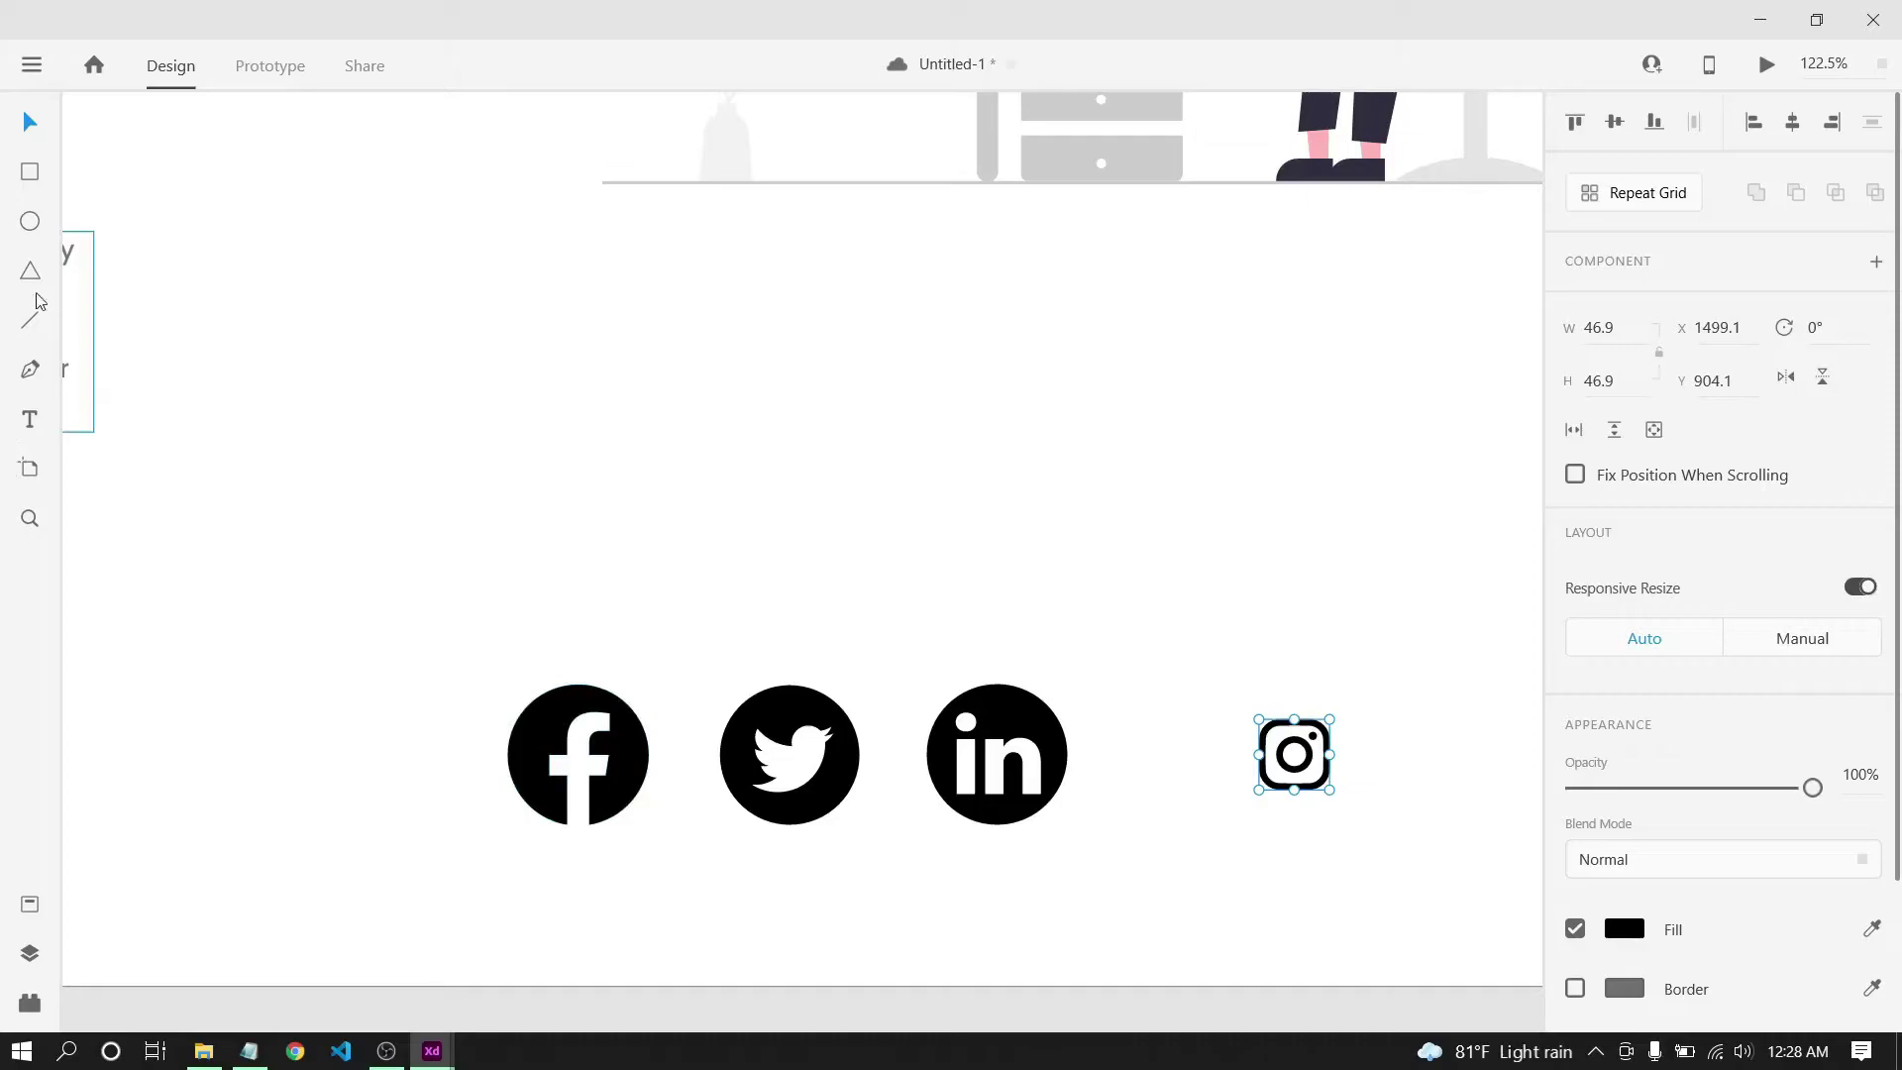
left_click_drag(1285, 750, 1117, 545)
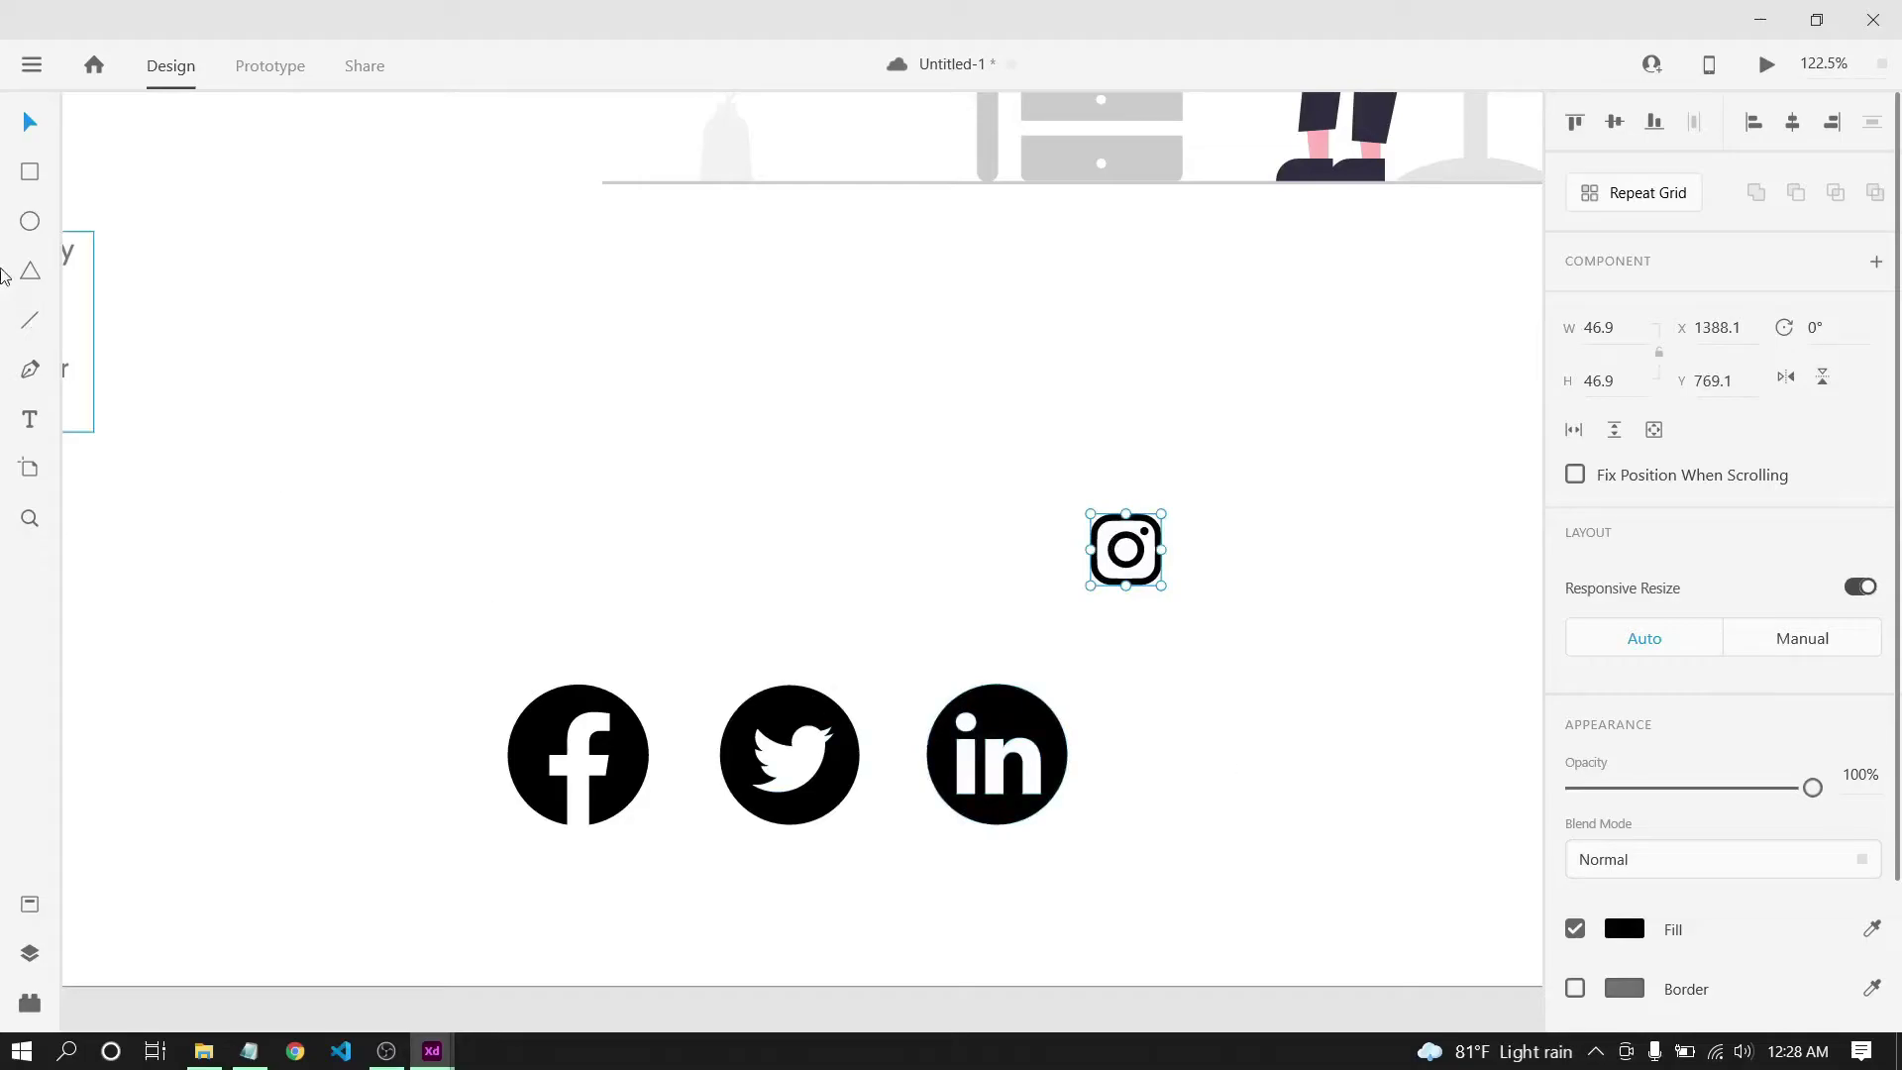
Draw a circle about 100 by 100 above the Facebook icon, remove its border, and fill it with black #000000.
left_click(38, 218)
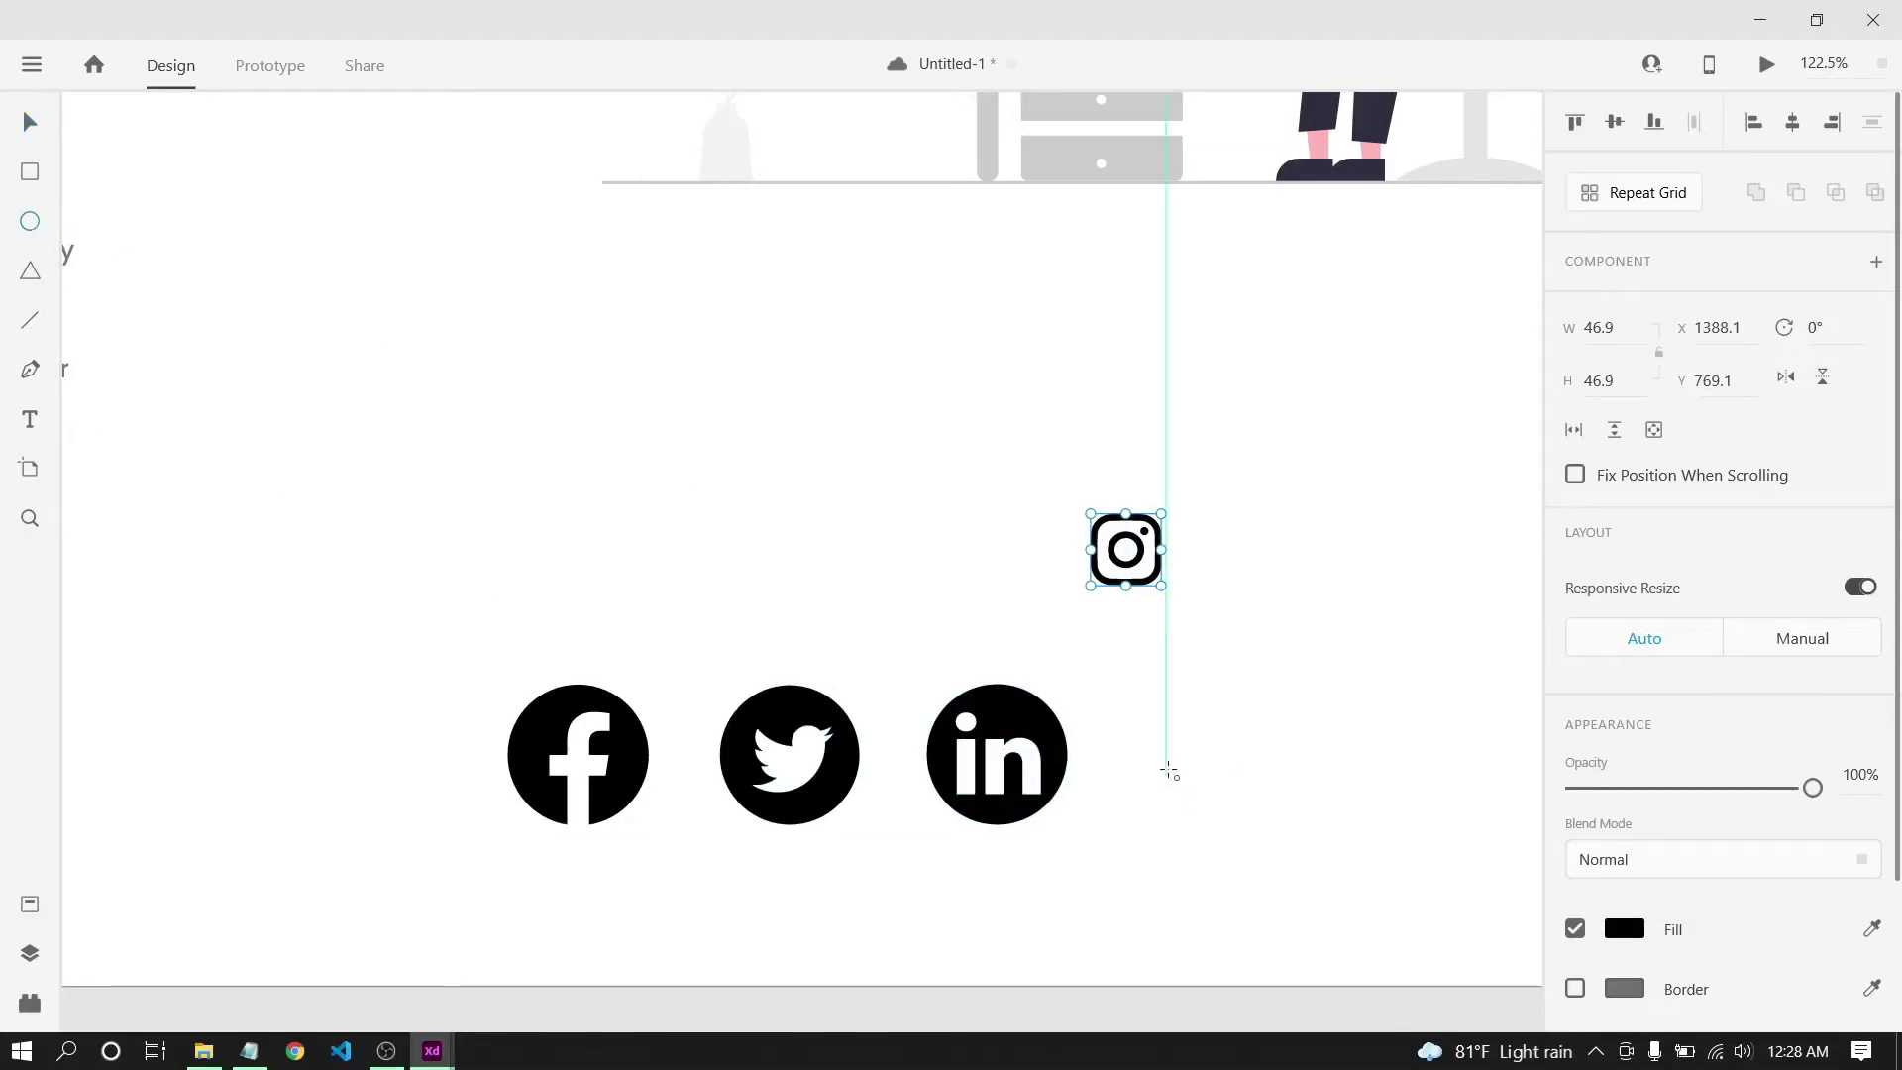
left_click_drag(1192, 753, 1290, 825)
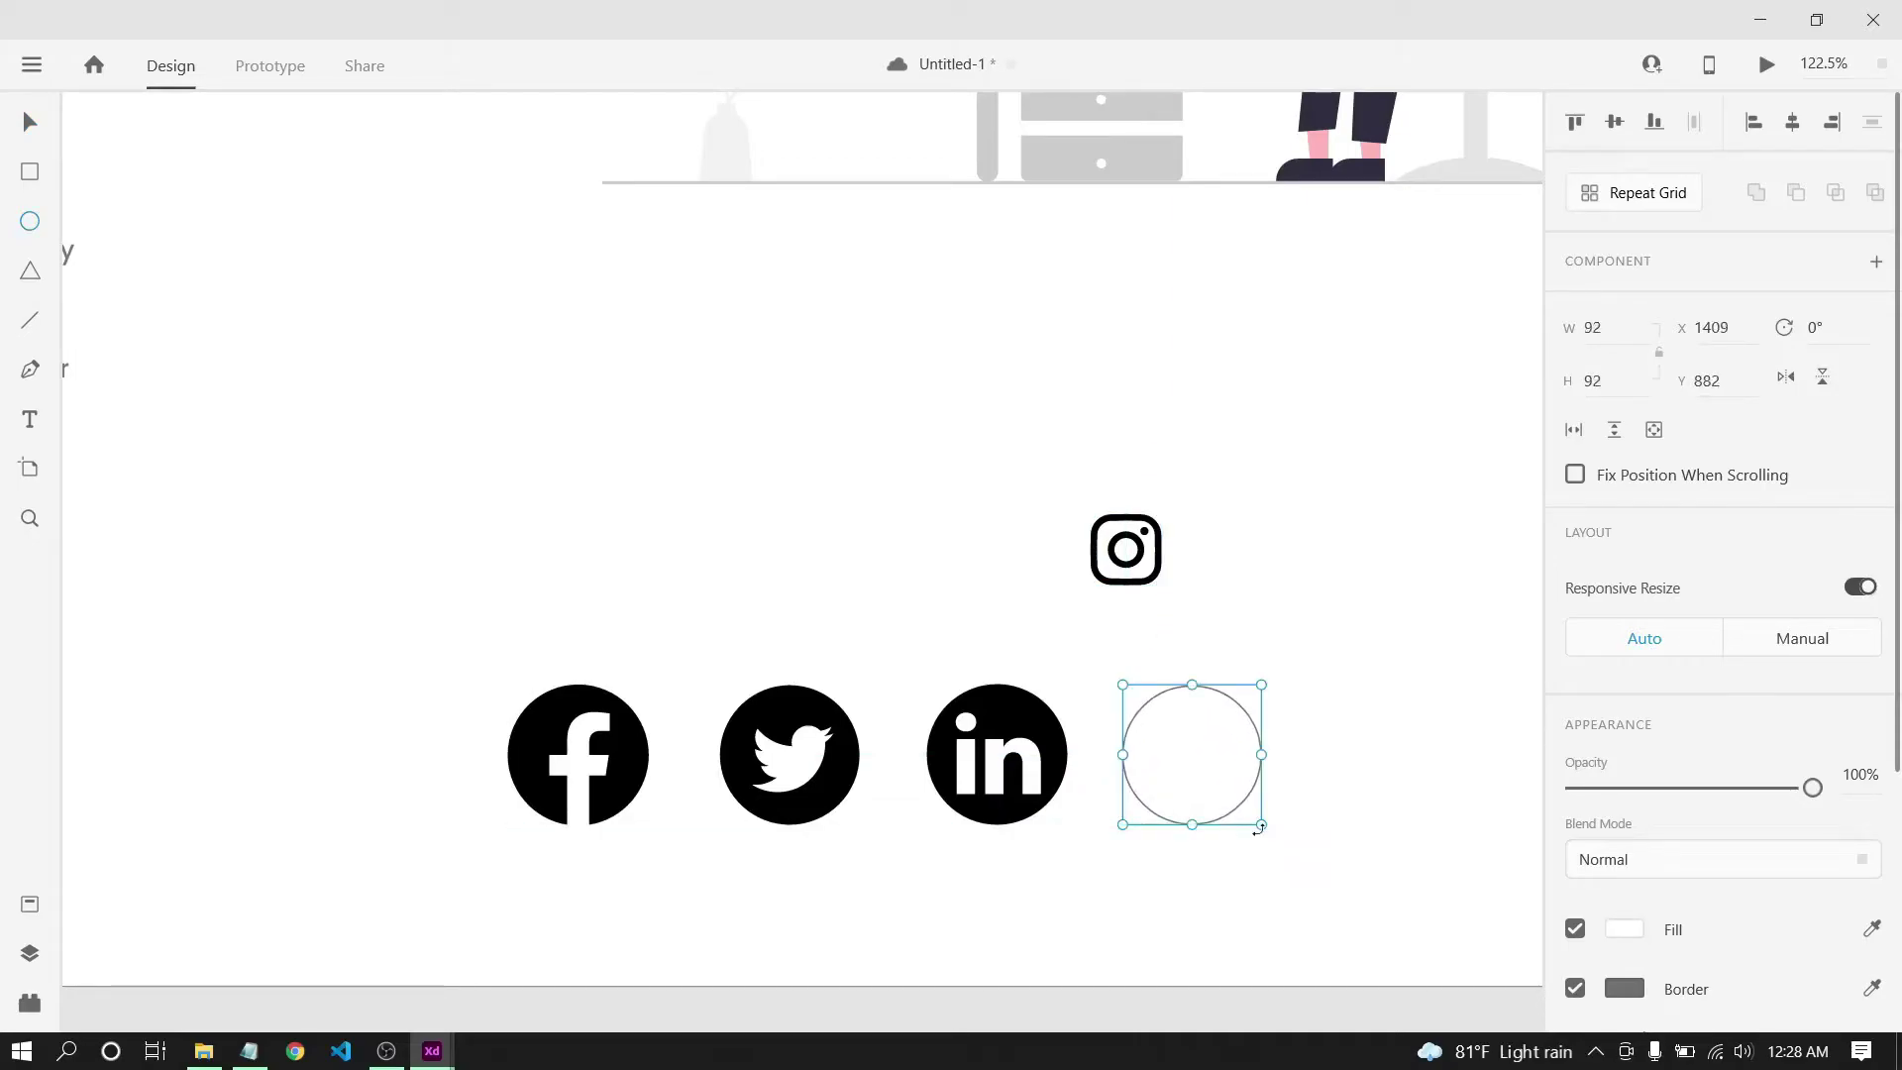
key("Delete")
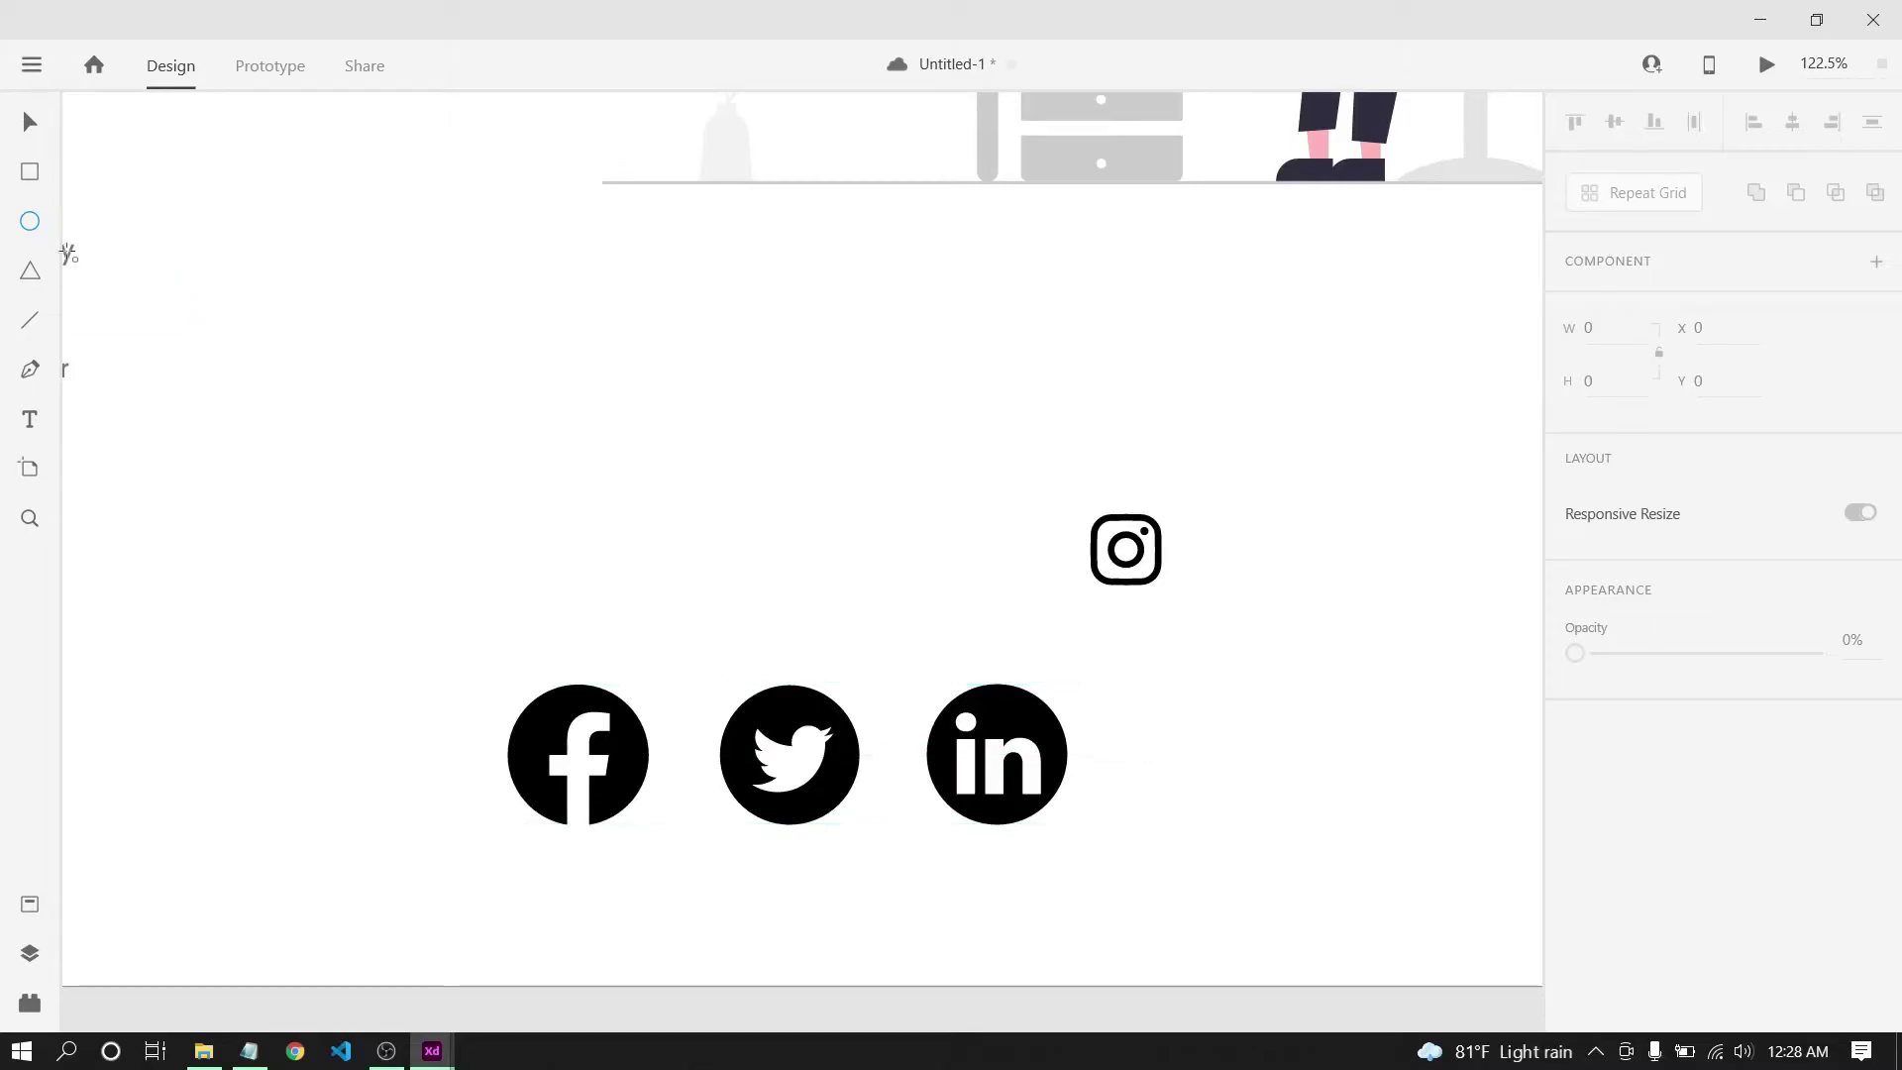
mouse_move(508, 399)
left_mouse_down()
mouse_move(633, 534)
mouse_move(849, 632)
mouse_move(489, 531)
mouse_move(459, 412)
mouse_move(518, 545)
mouse_move(724, 541)
mouse_move(624, 472)
mouse_move(658, 565)
mouse_move(616, 479)
mouse_move(700, 585)
mouse_move(666, 523)
mouse_move(696, 552)
left_mouse_up()
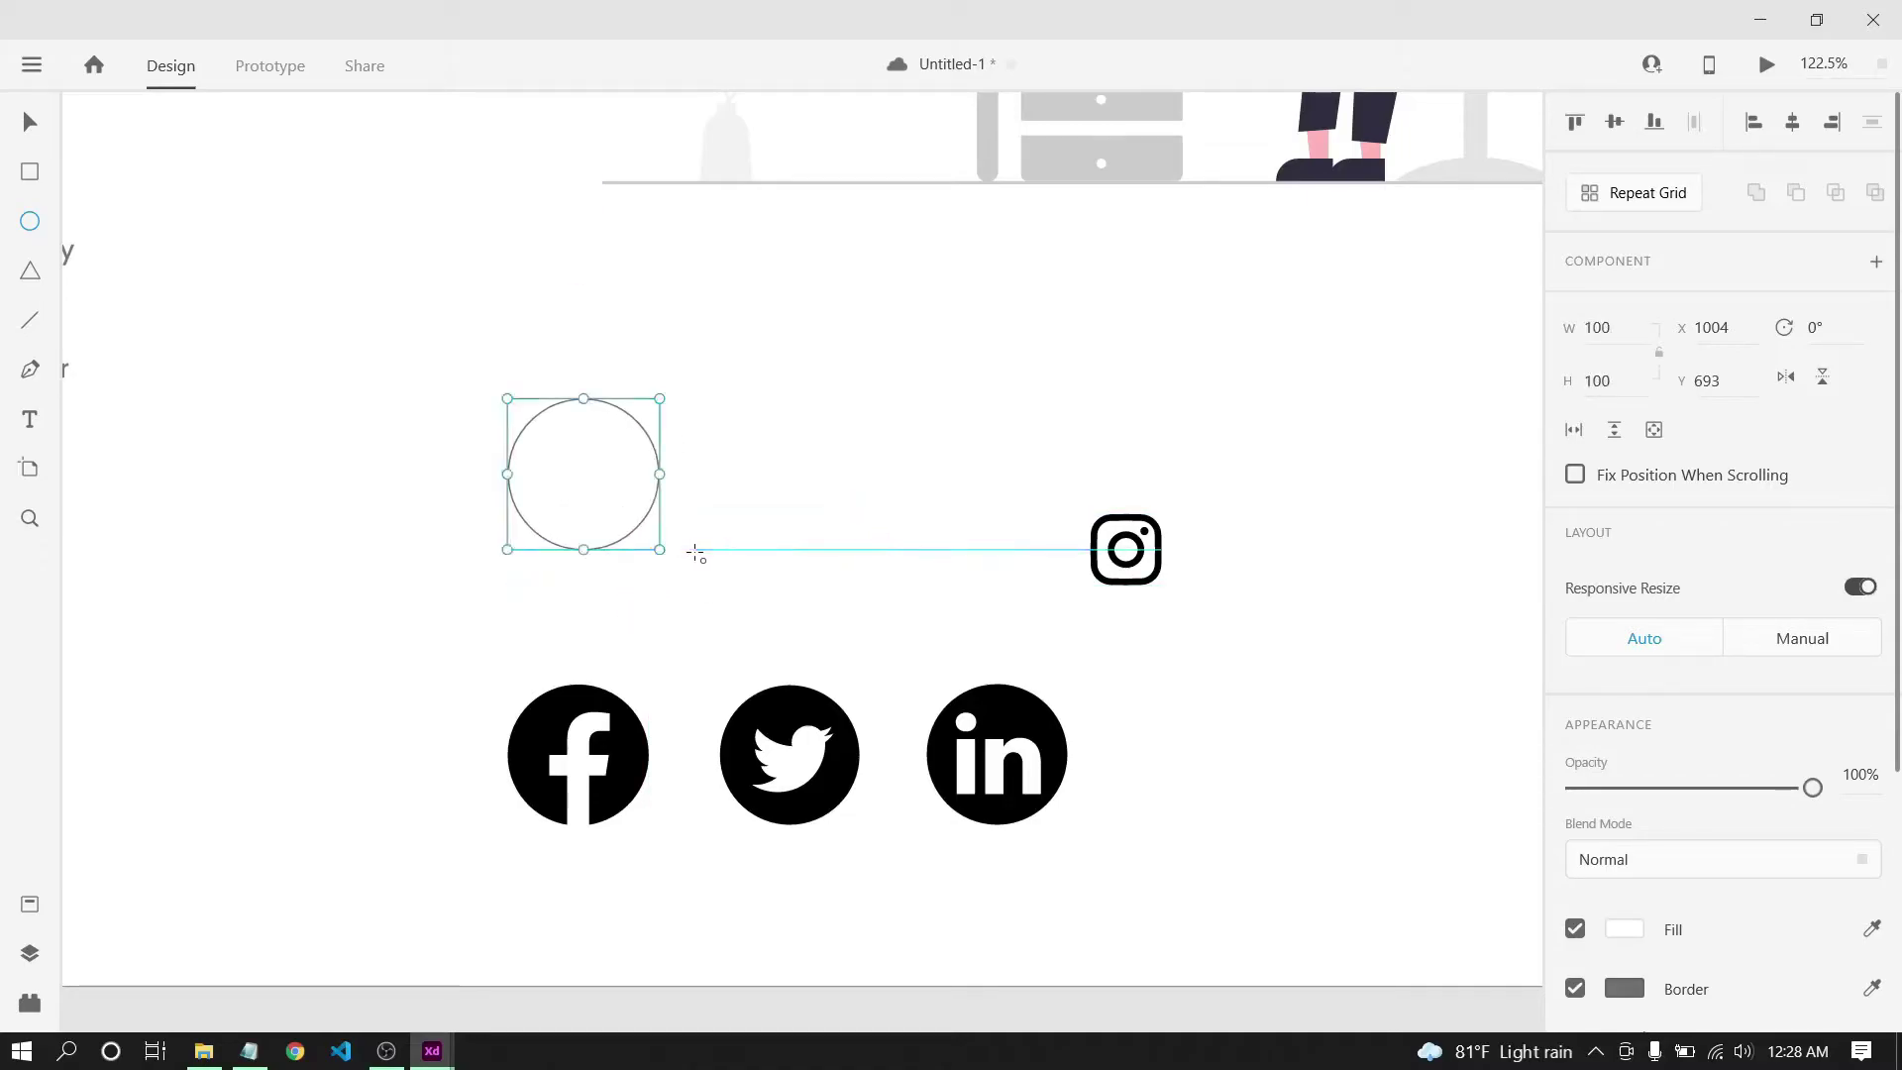
scroll(1700, 889, "down", 3)
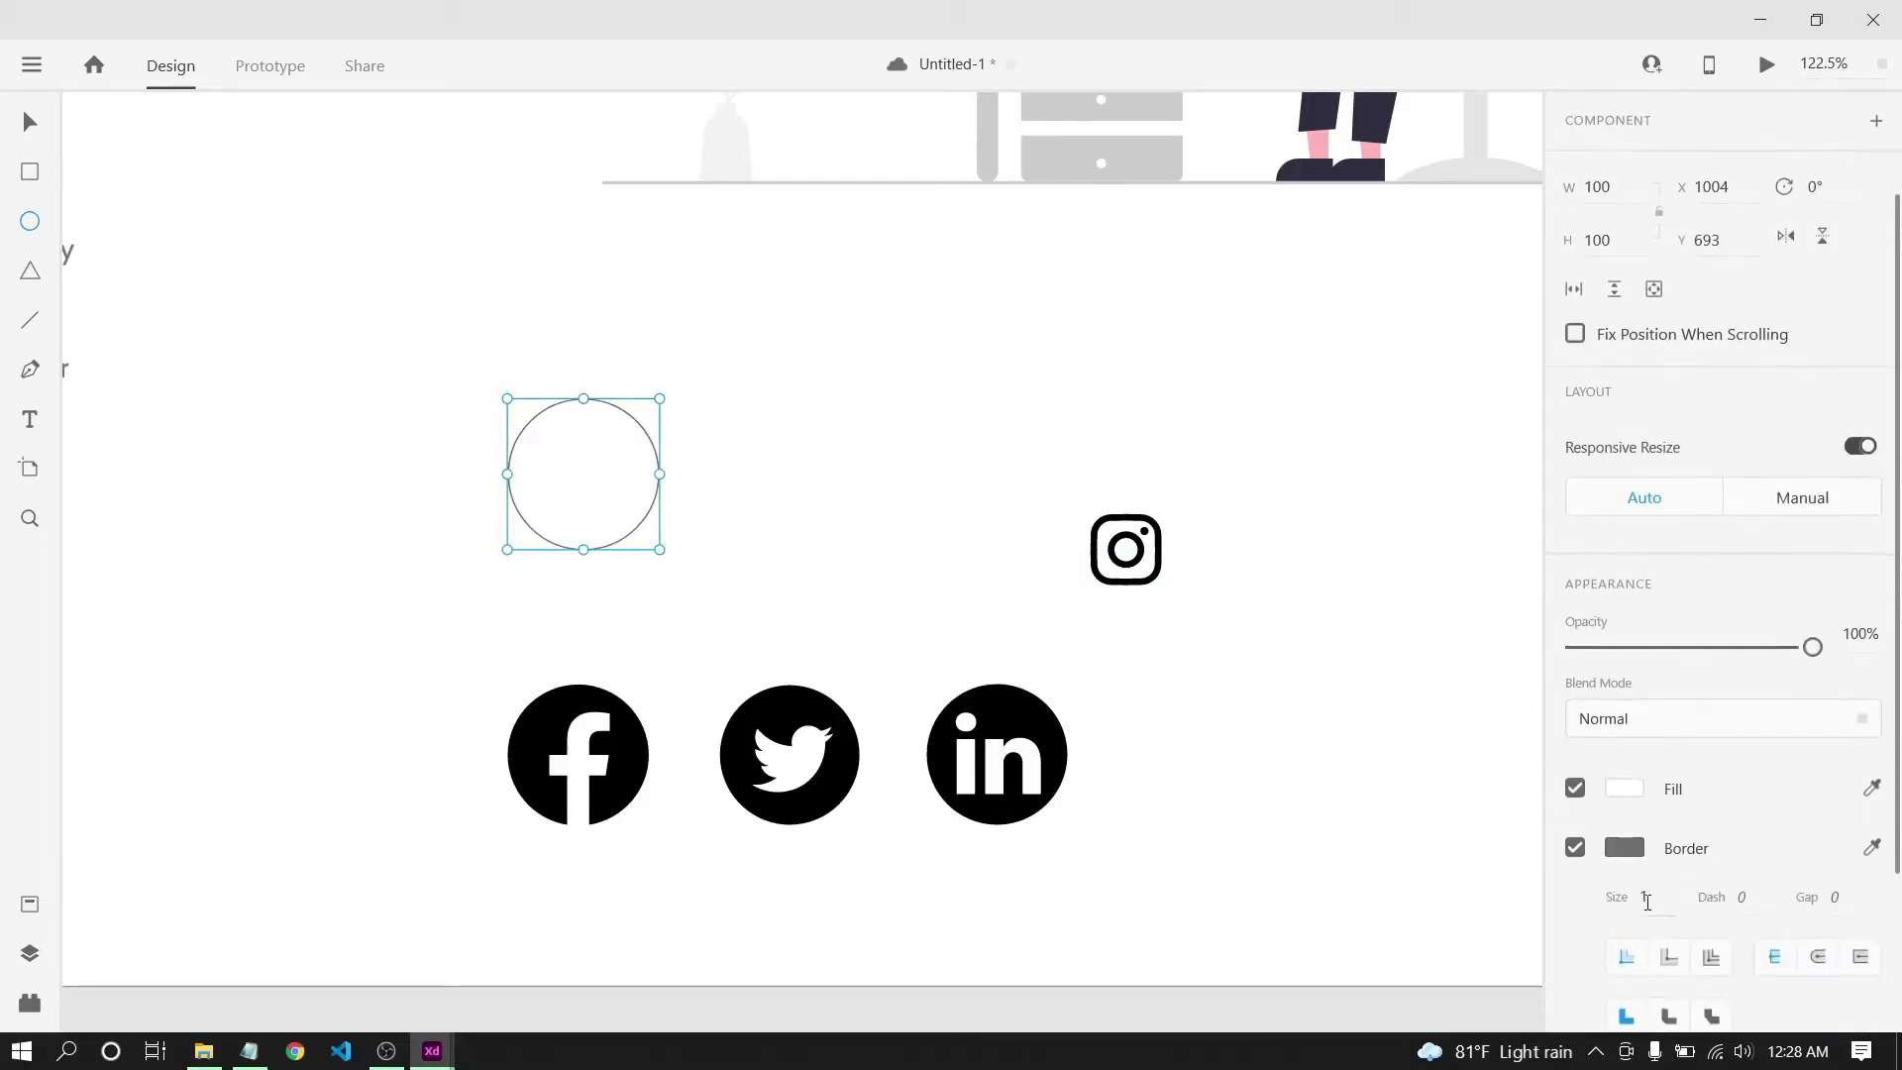
left_click(1576, 848)
left_click(1633, 793)
left_click_drag(1266, 769, 1261, 897)
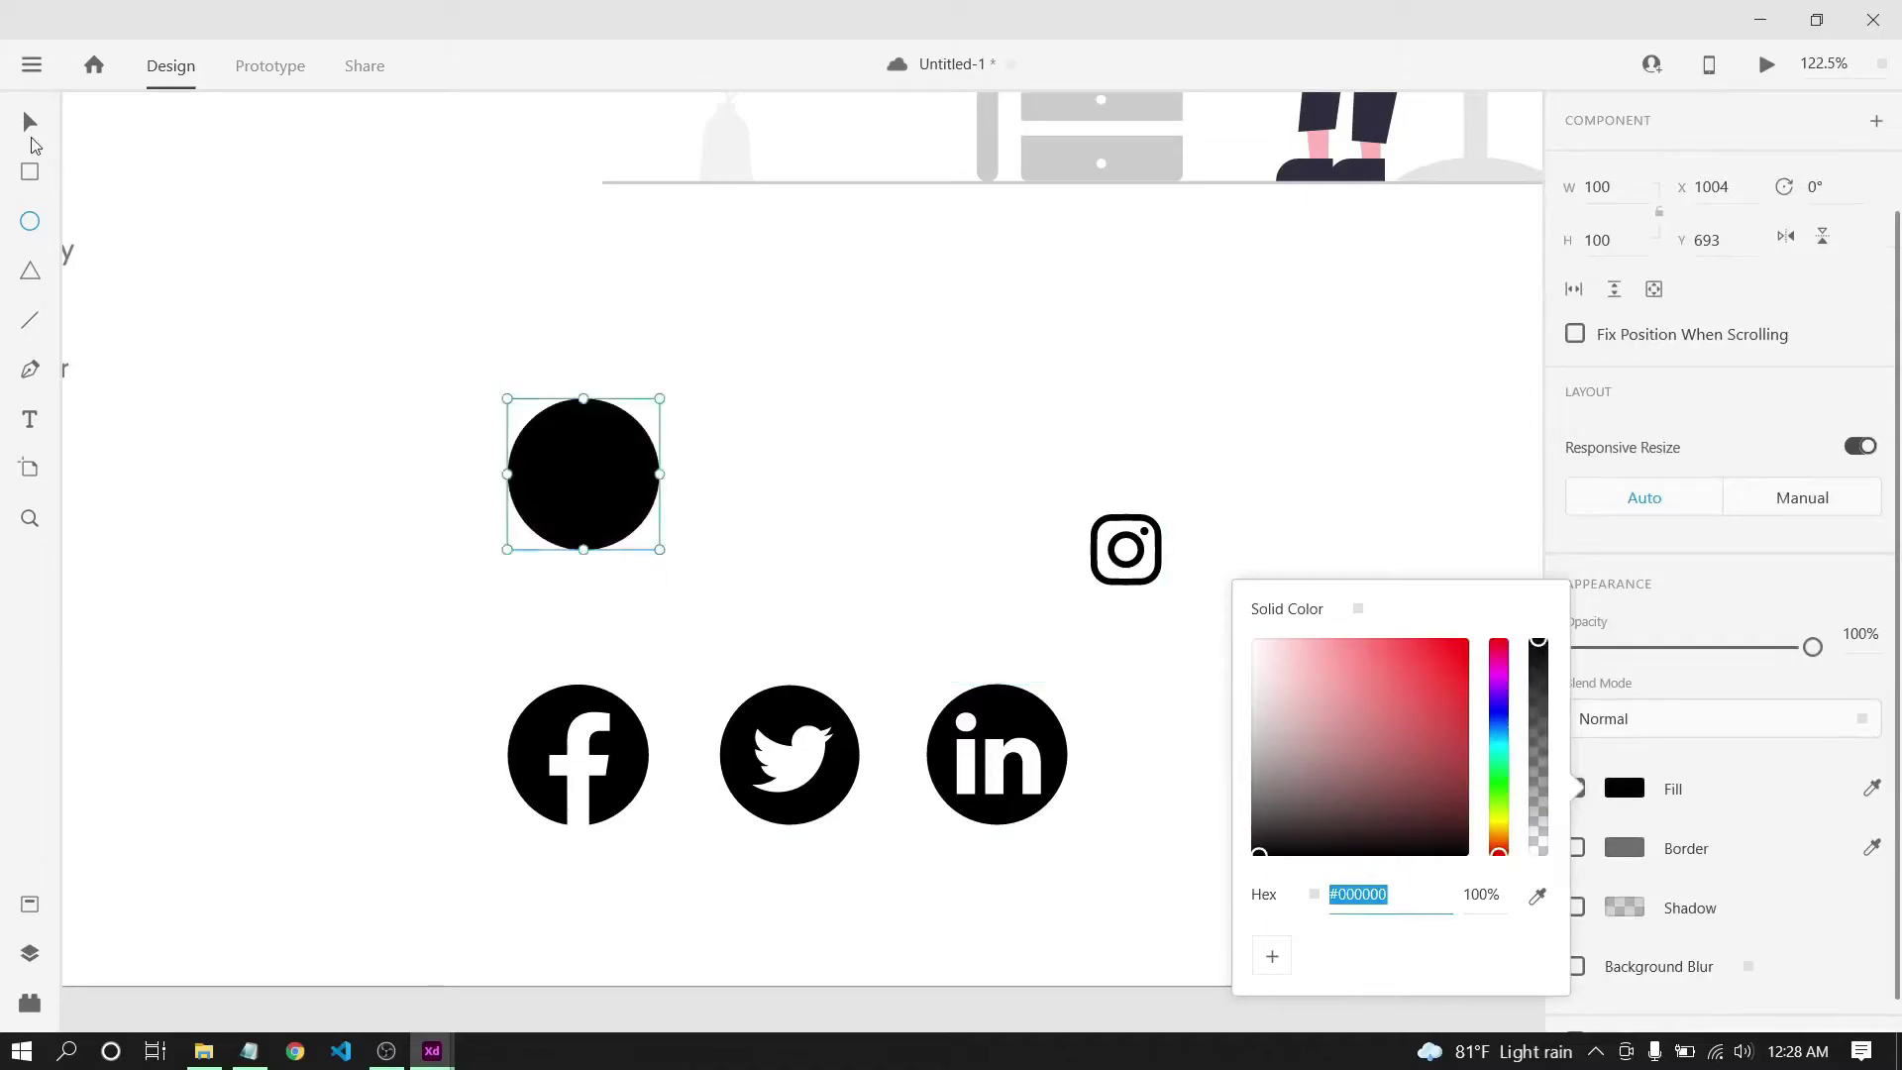
key("Escape")
Place the black circle after LinkedIn at X 1423, Y 882, scaled to 92 by 92, and move the Instagram icon just above it.
left_click_drag(584, 479, 1217, 766)
left_click_drag(1294, 837, 1285, 832)
left_click(1397, 798)
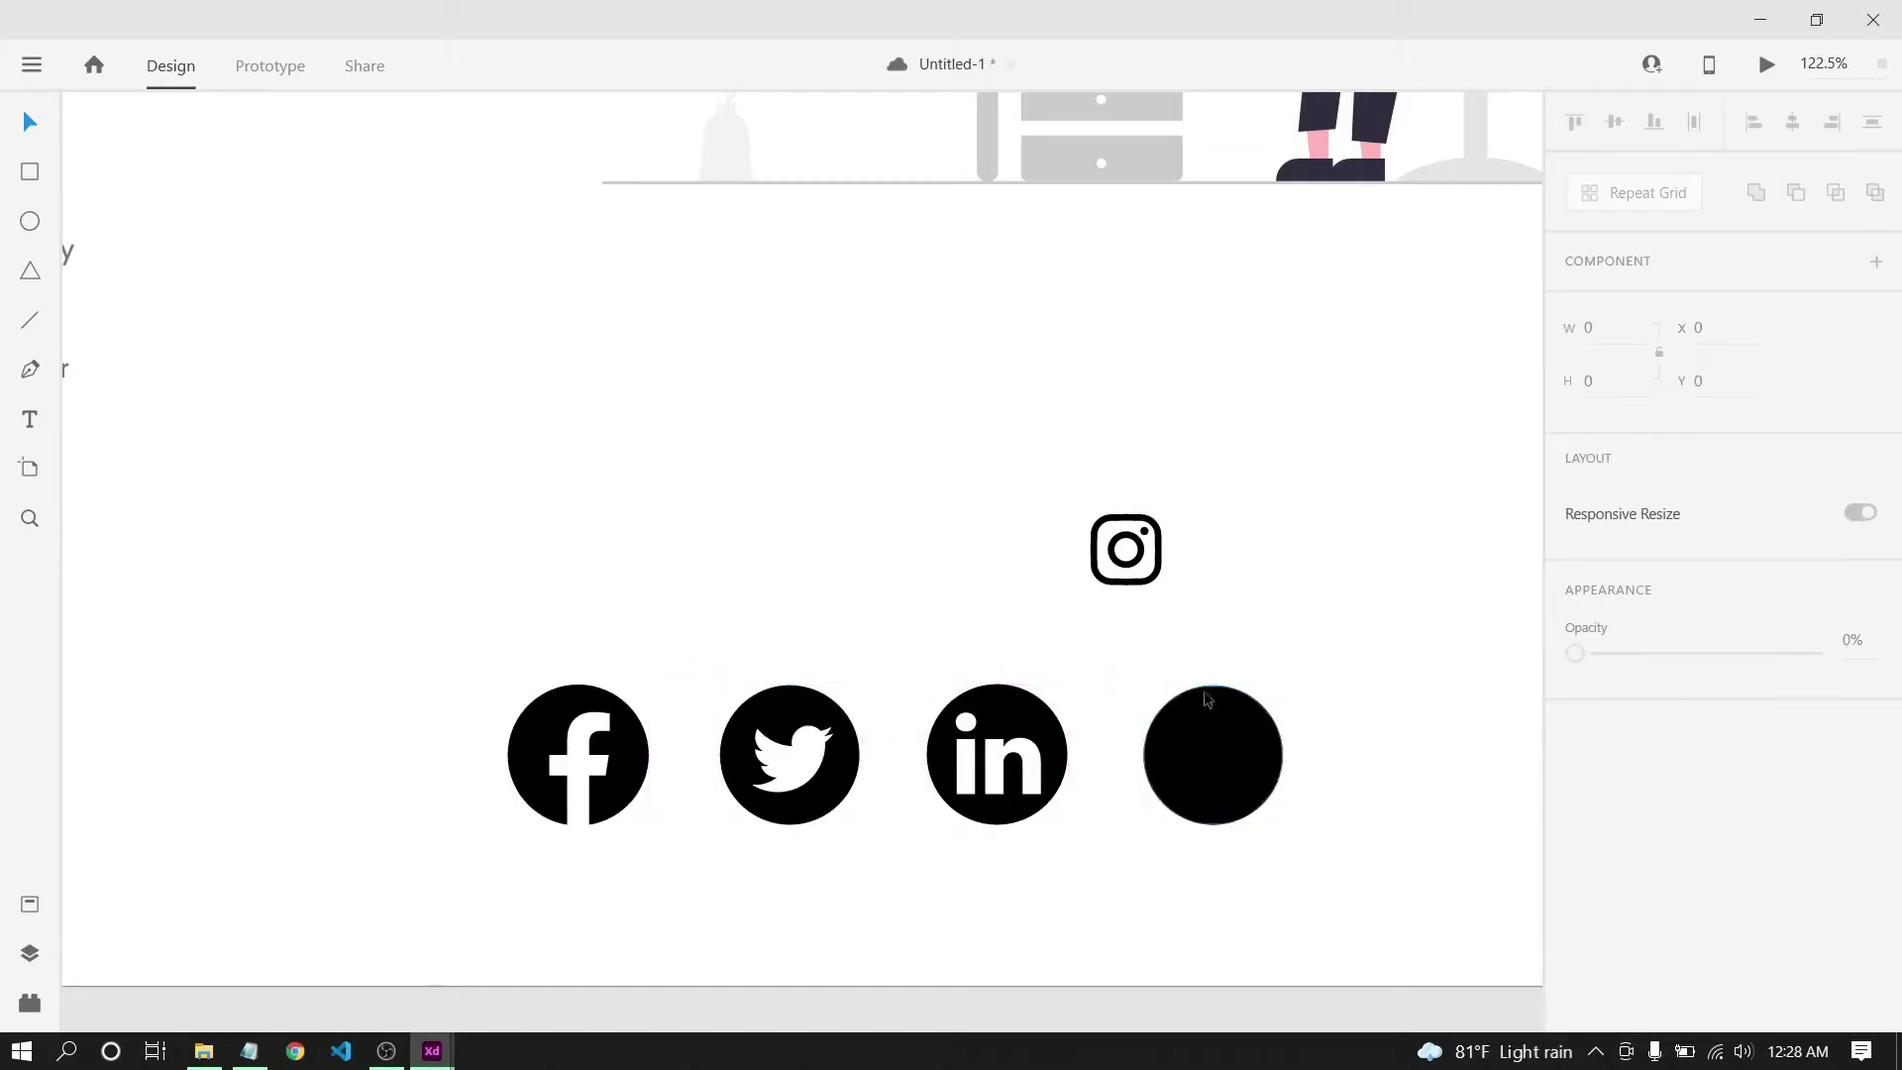
left_click(1143, 554)
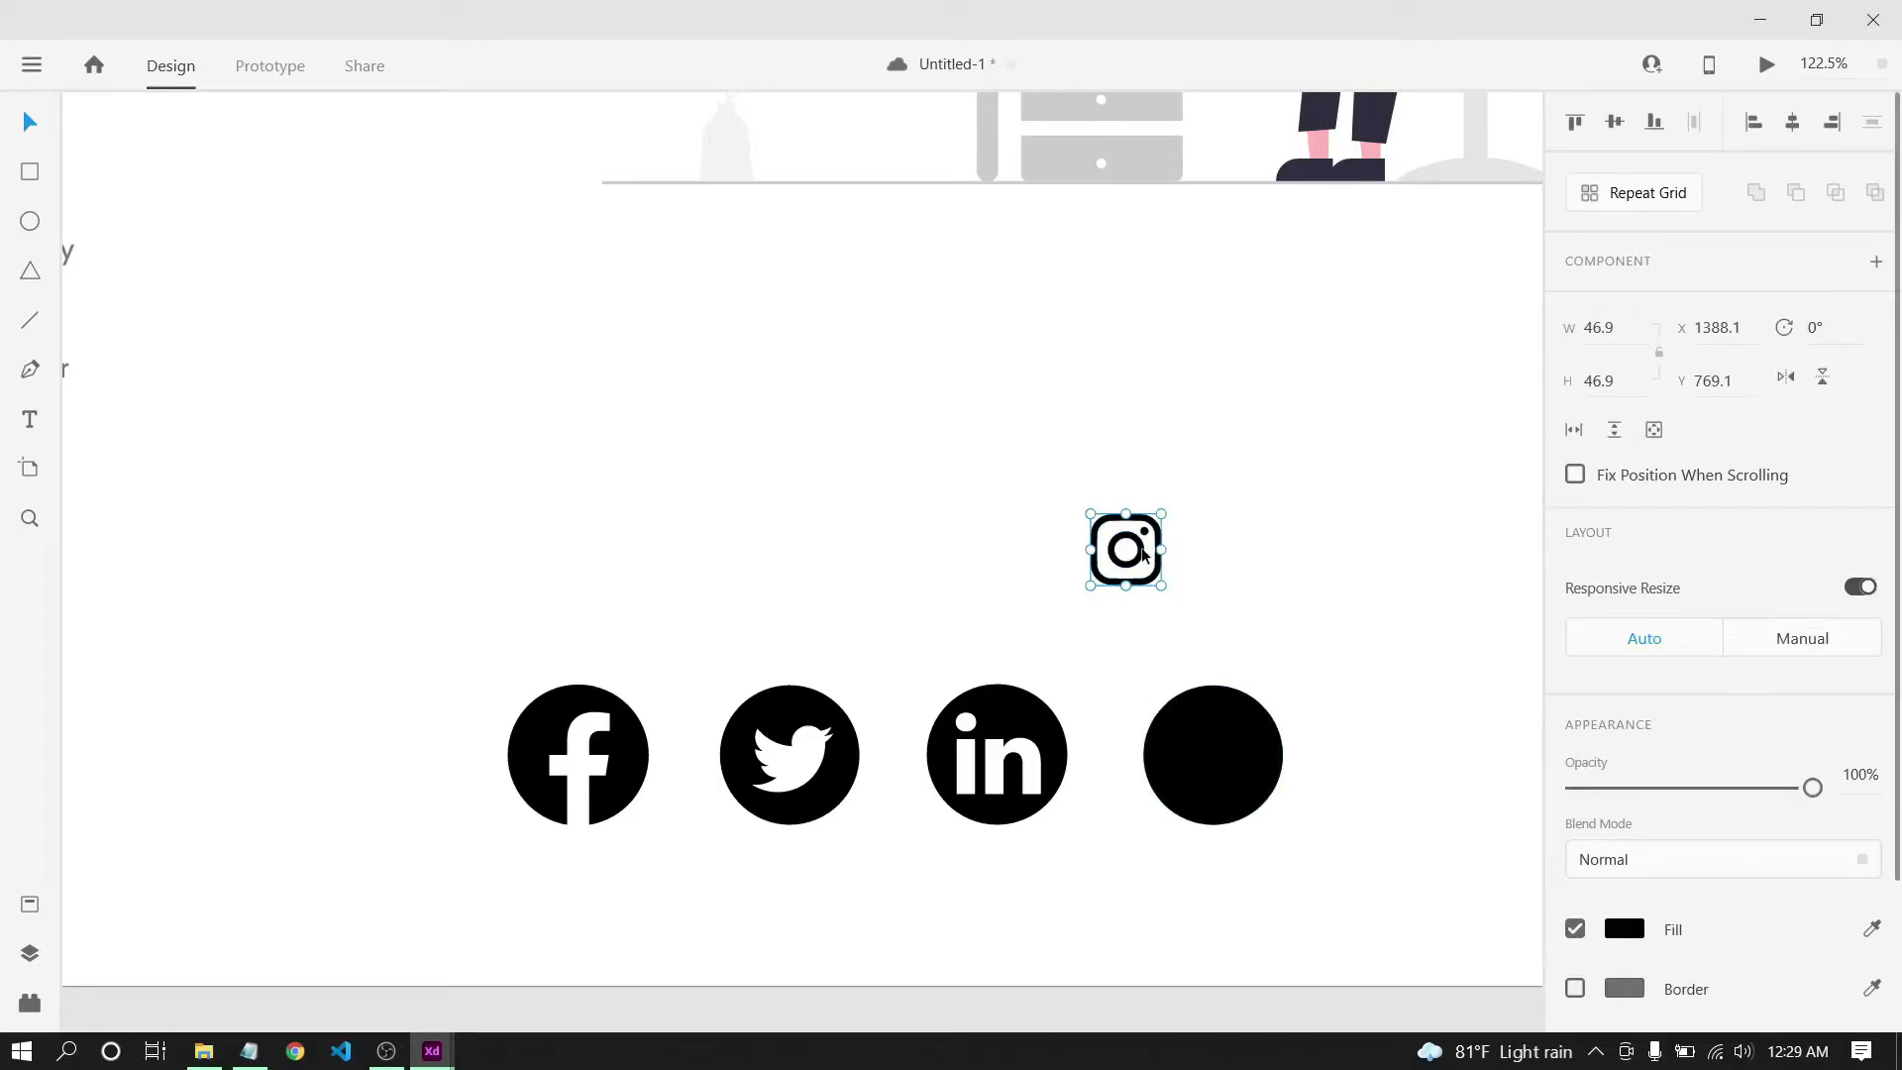
left_click_drag(1143, 555, 1193, 602)
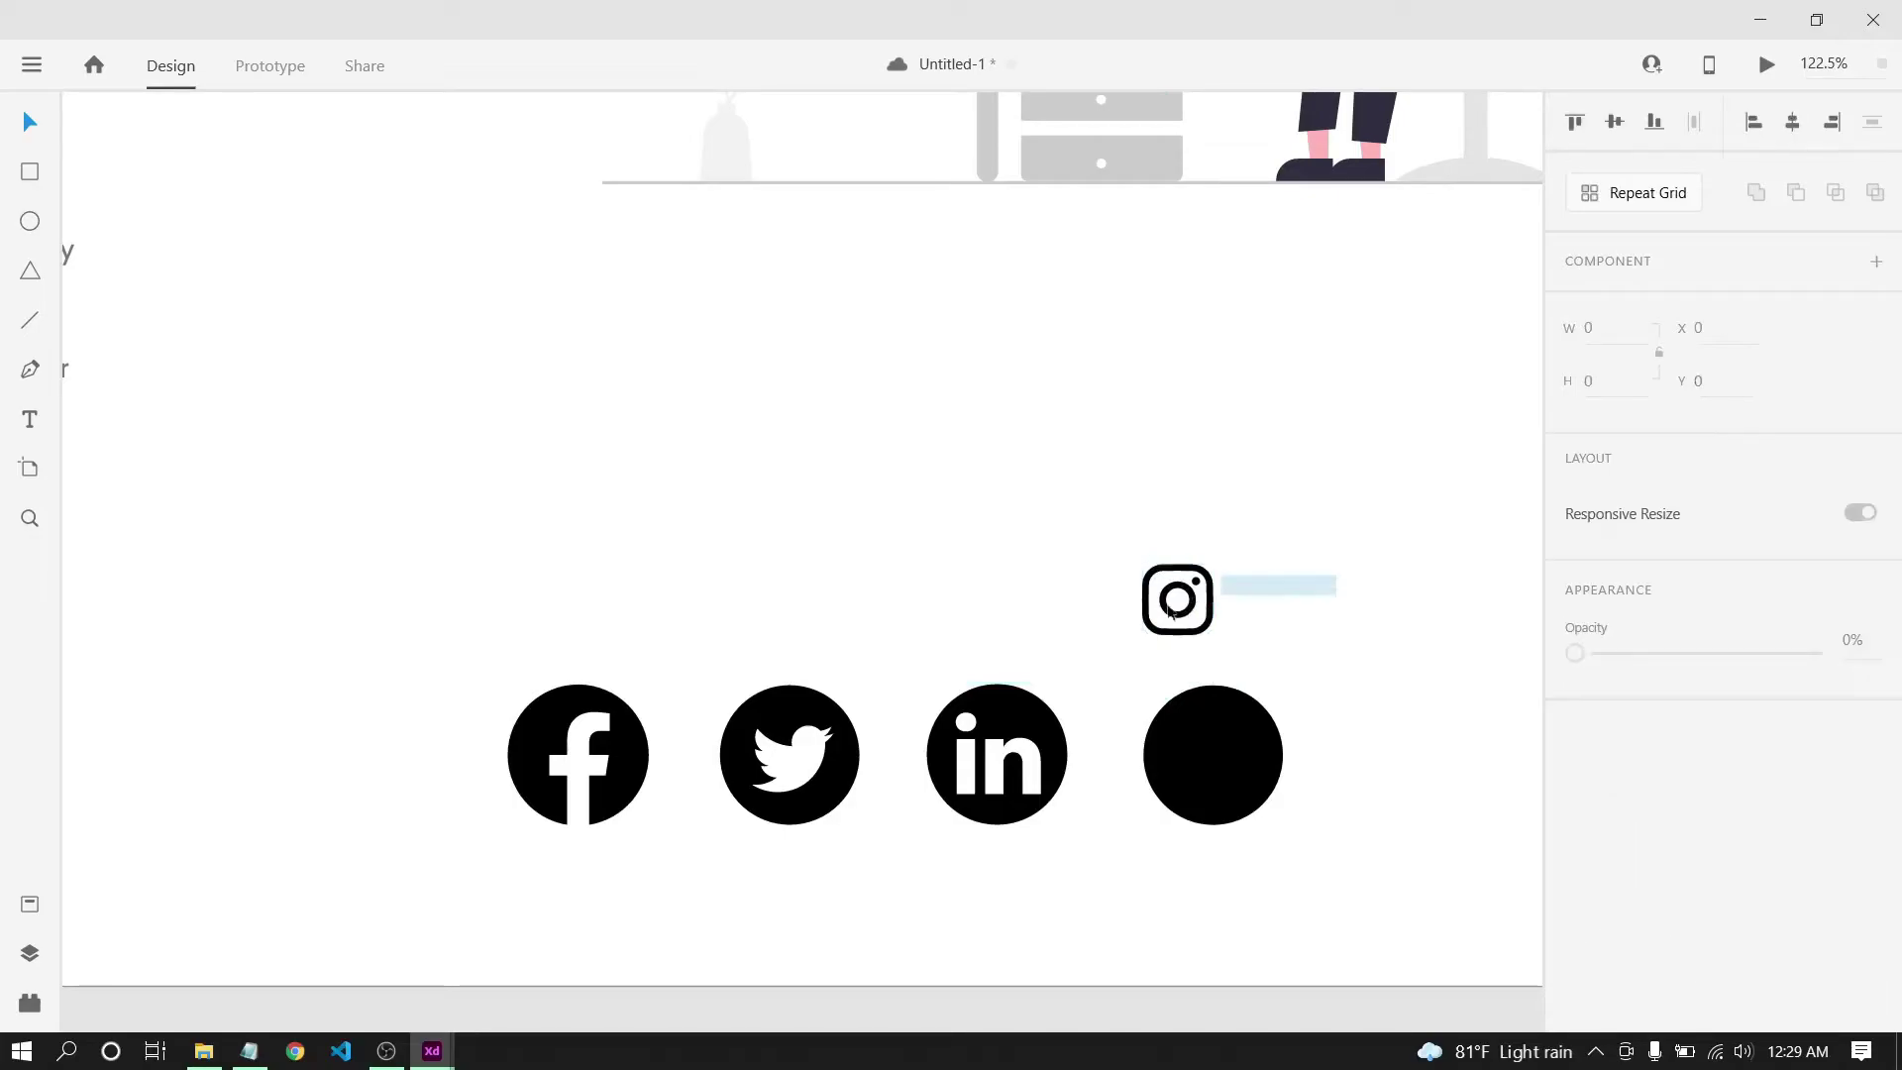
left_click(1607, 936)
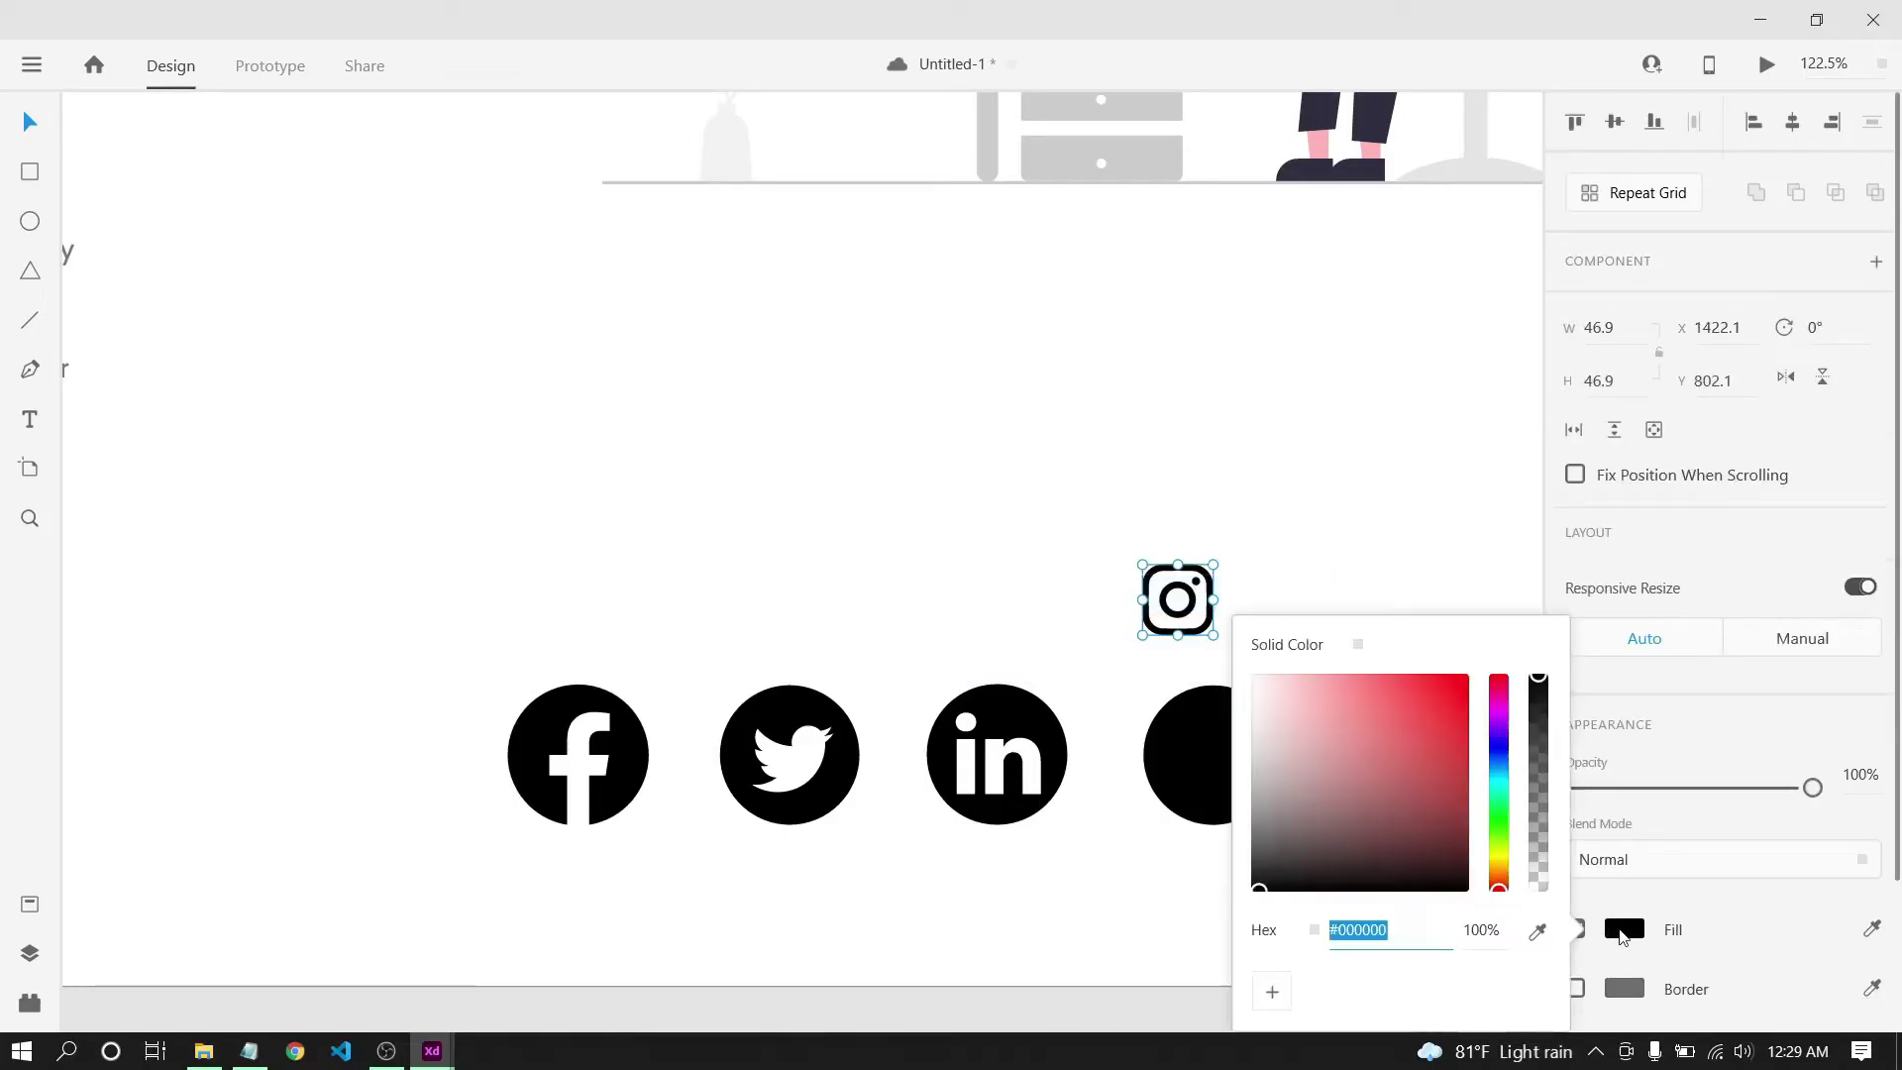
left_click_drag(1298, 775, 1210, 619)
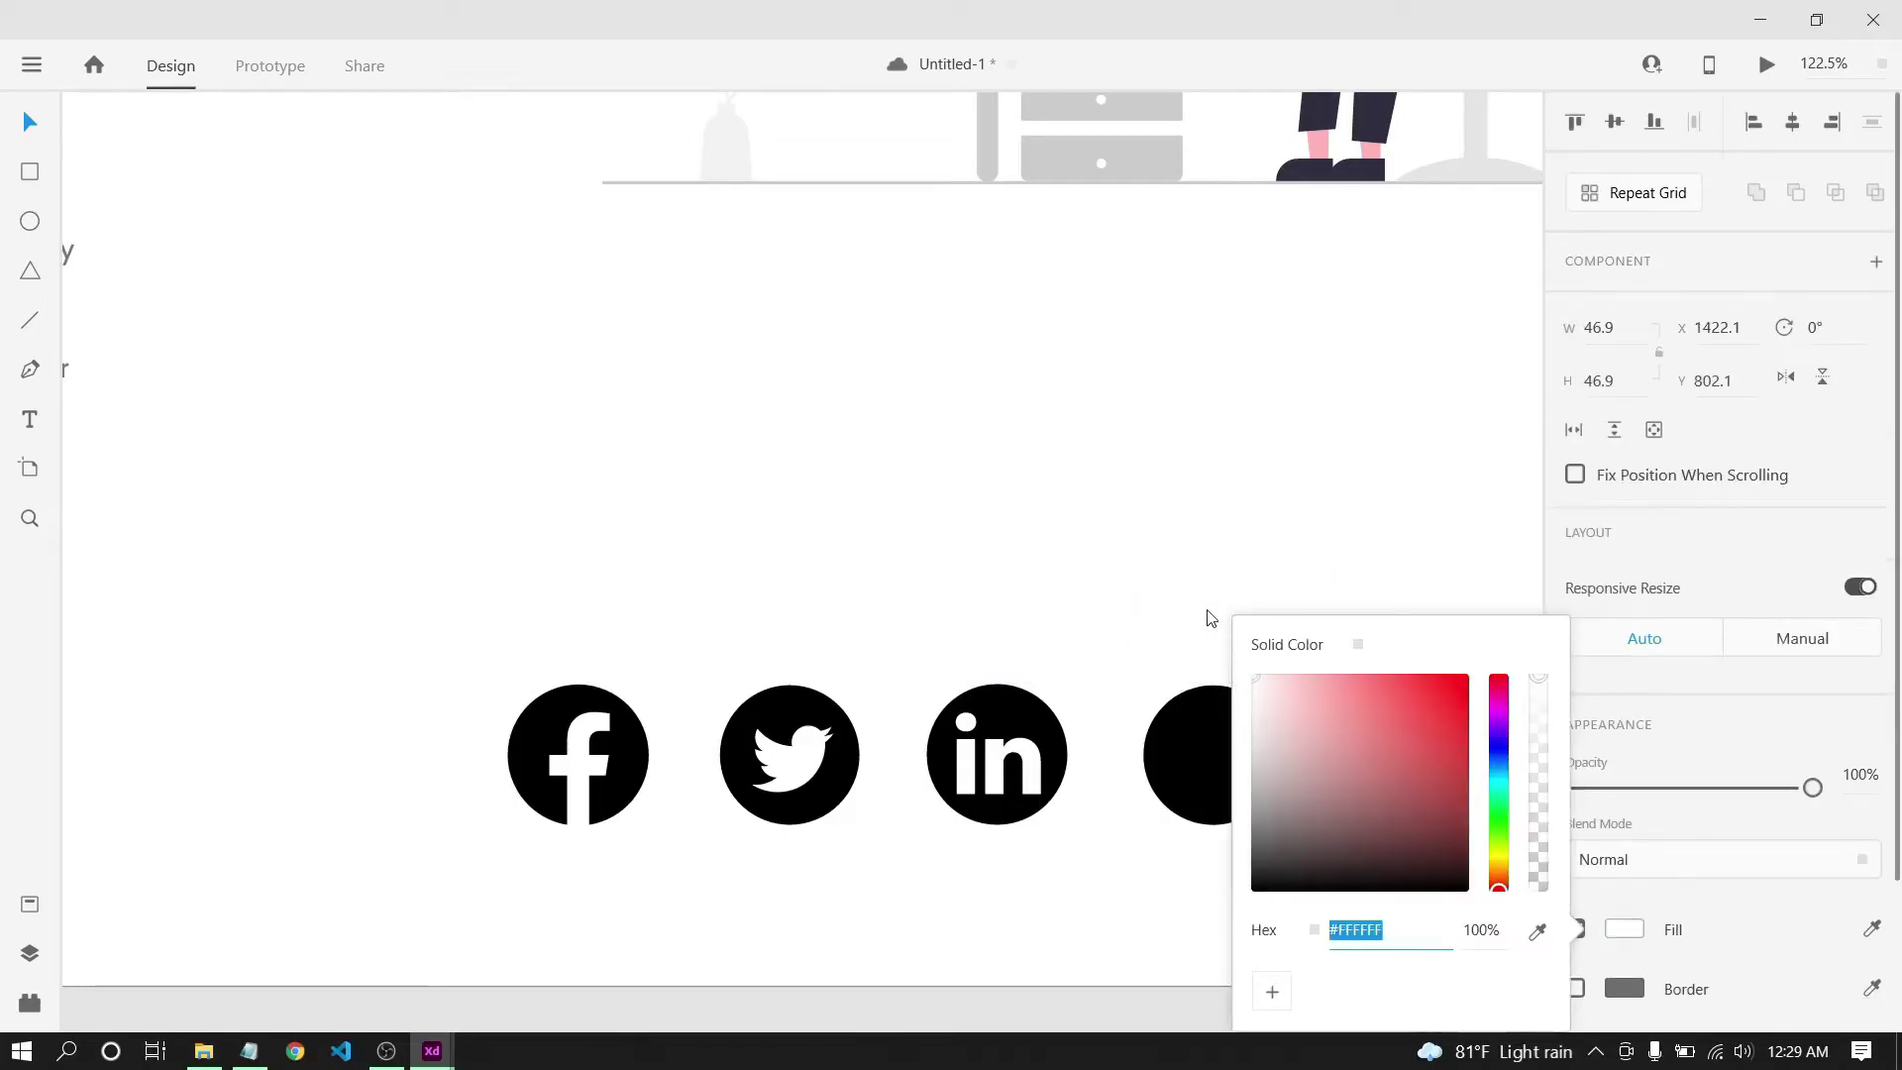
left_click(1197, 543)
left_click_drag(1116, 490, 1234, 642)
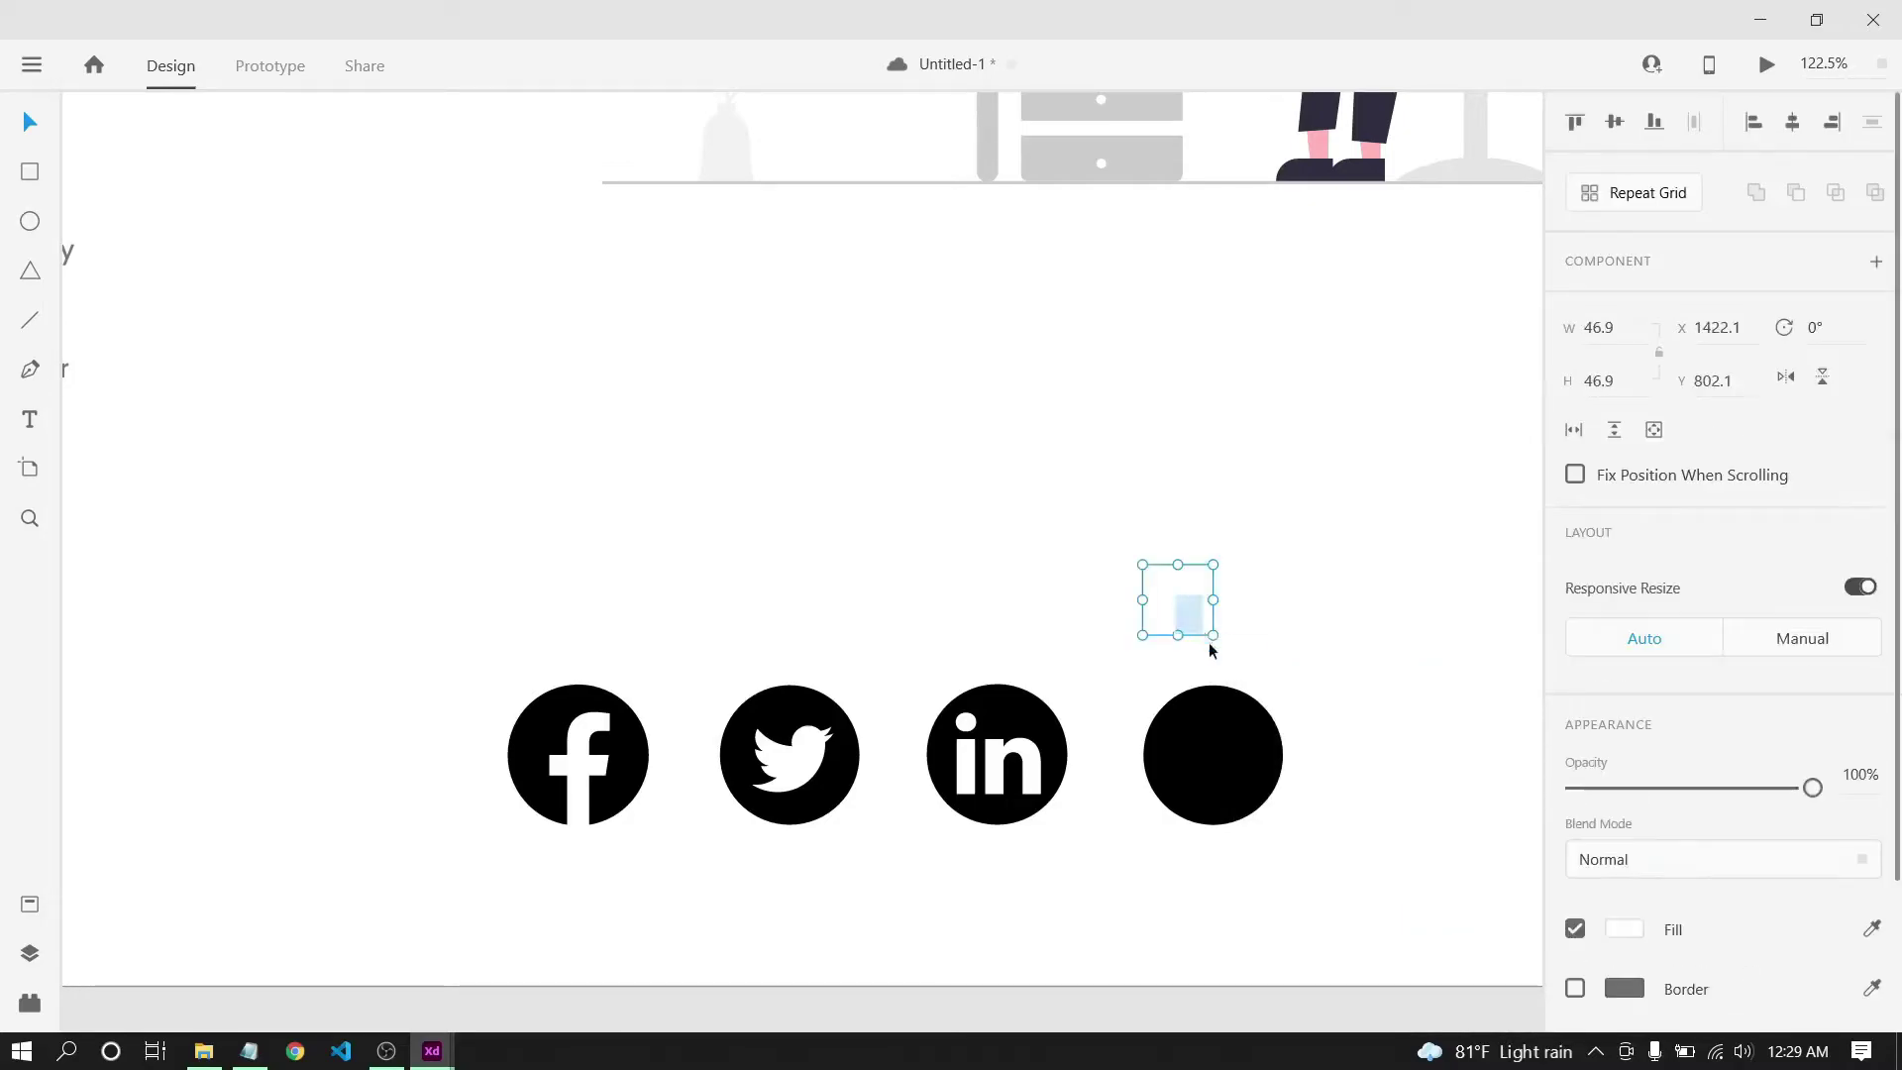
left_click(1190, 609)
left_click(1189, 608)
scroll(1191, 606, "up", 3)
left_click_drag(1191, 609, 1199, 857)
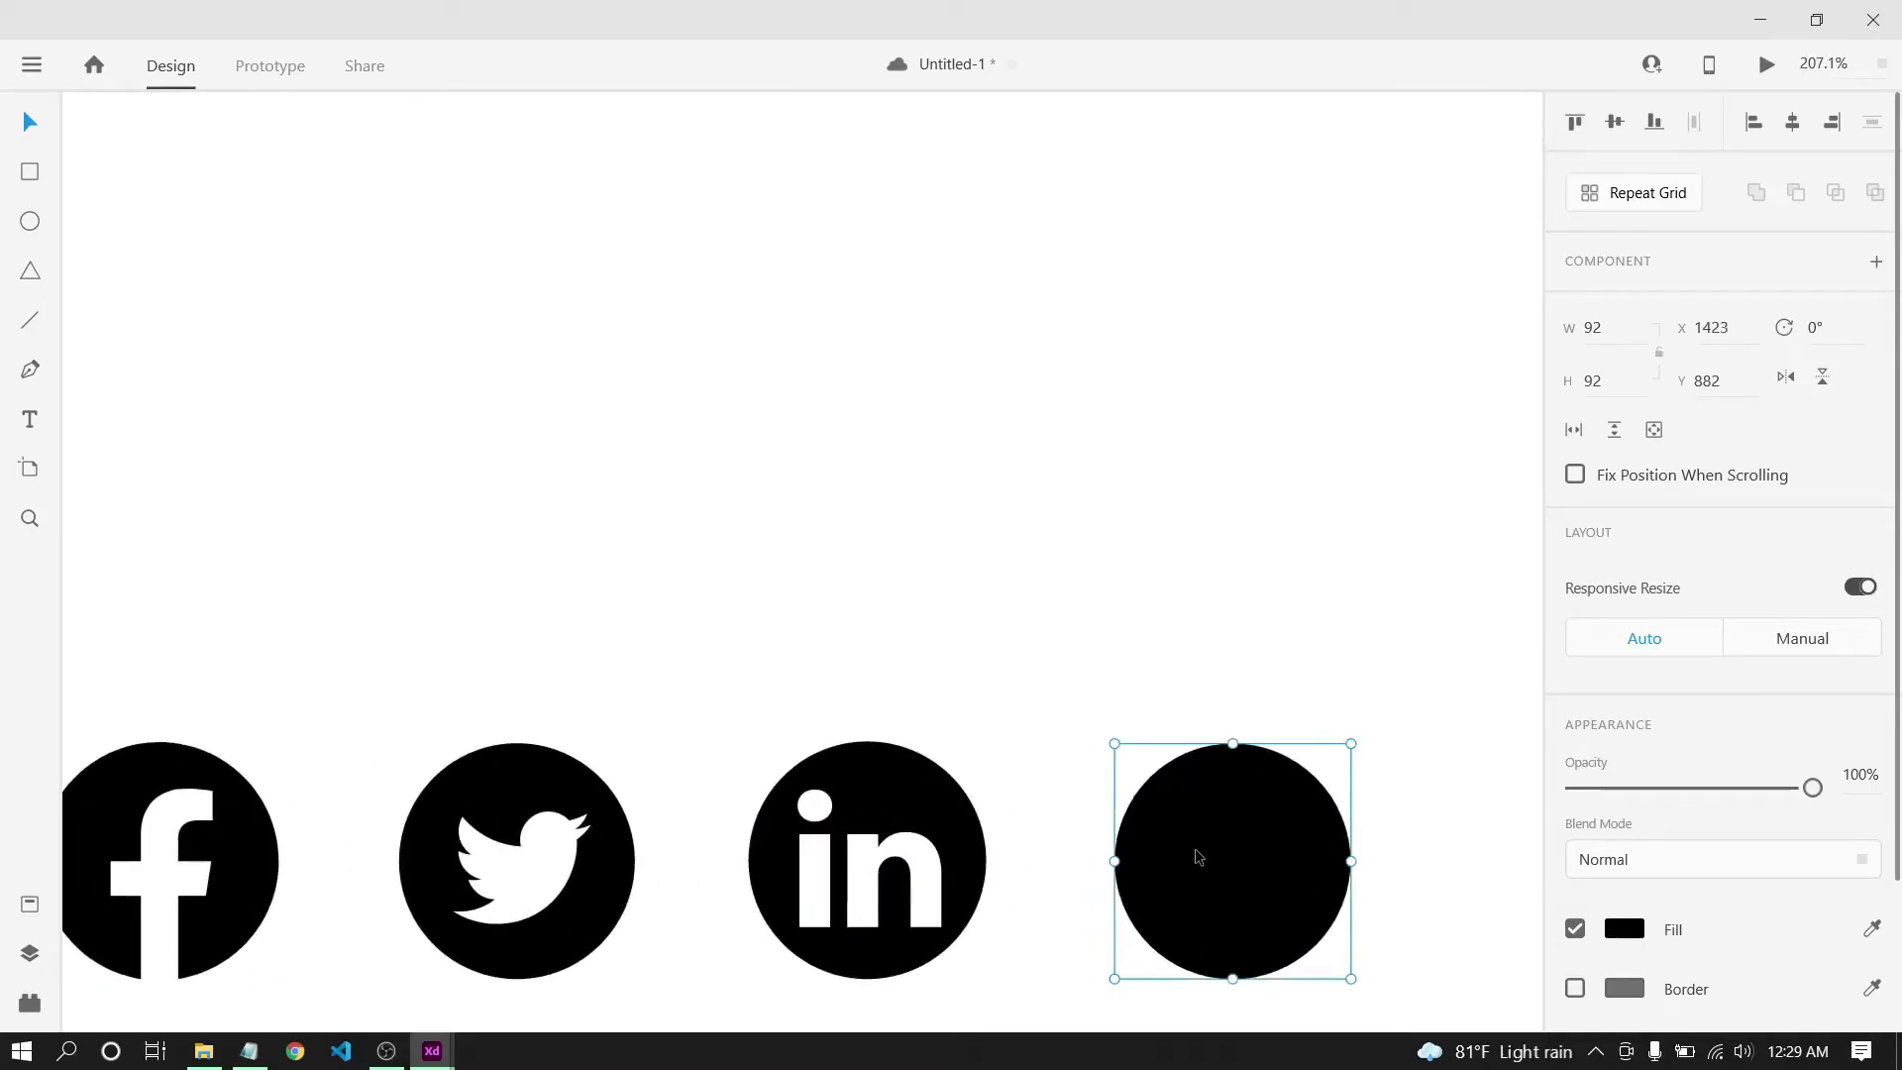
key("ctrl+v")
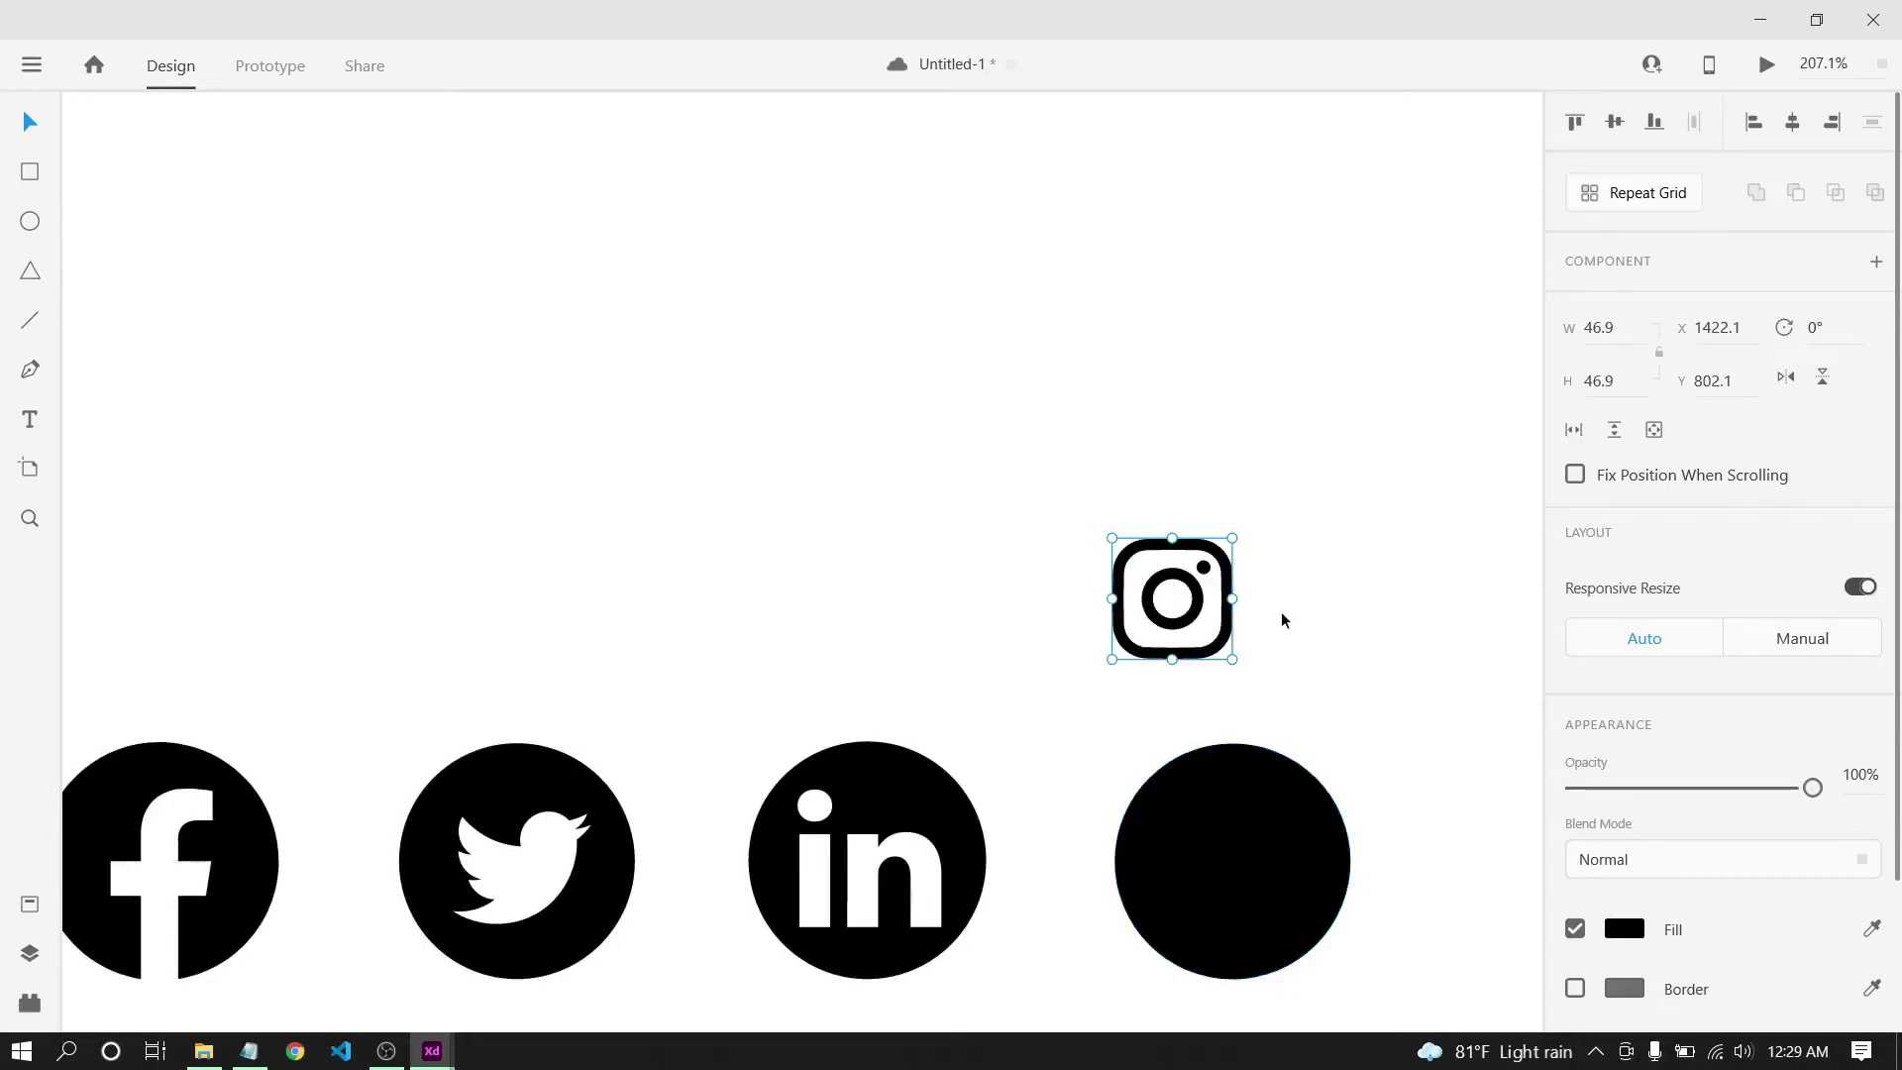
Fill the Instagram icon with a dark red that contrasts with the black circle.
left_click(1323, 620)
left_click_drag(1325, 616, 1096, 586)
left_click(1620, 932)
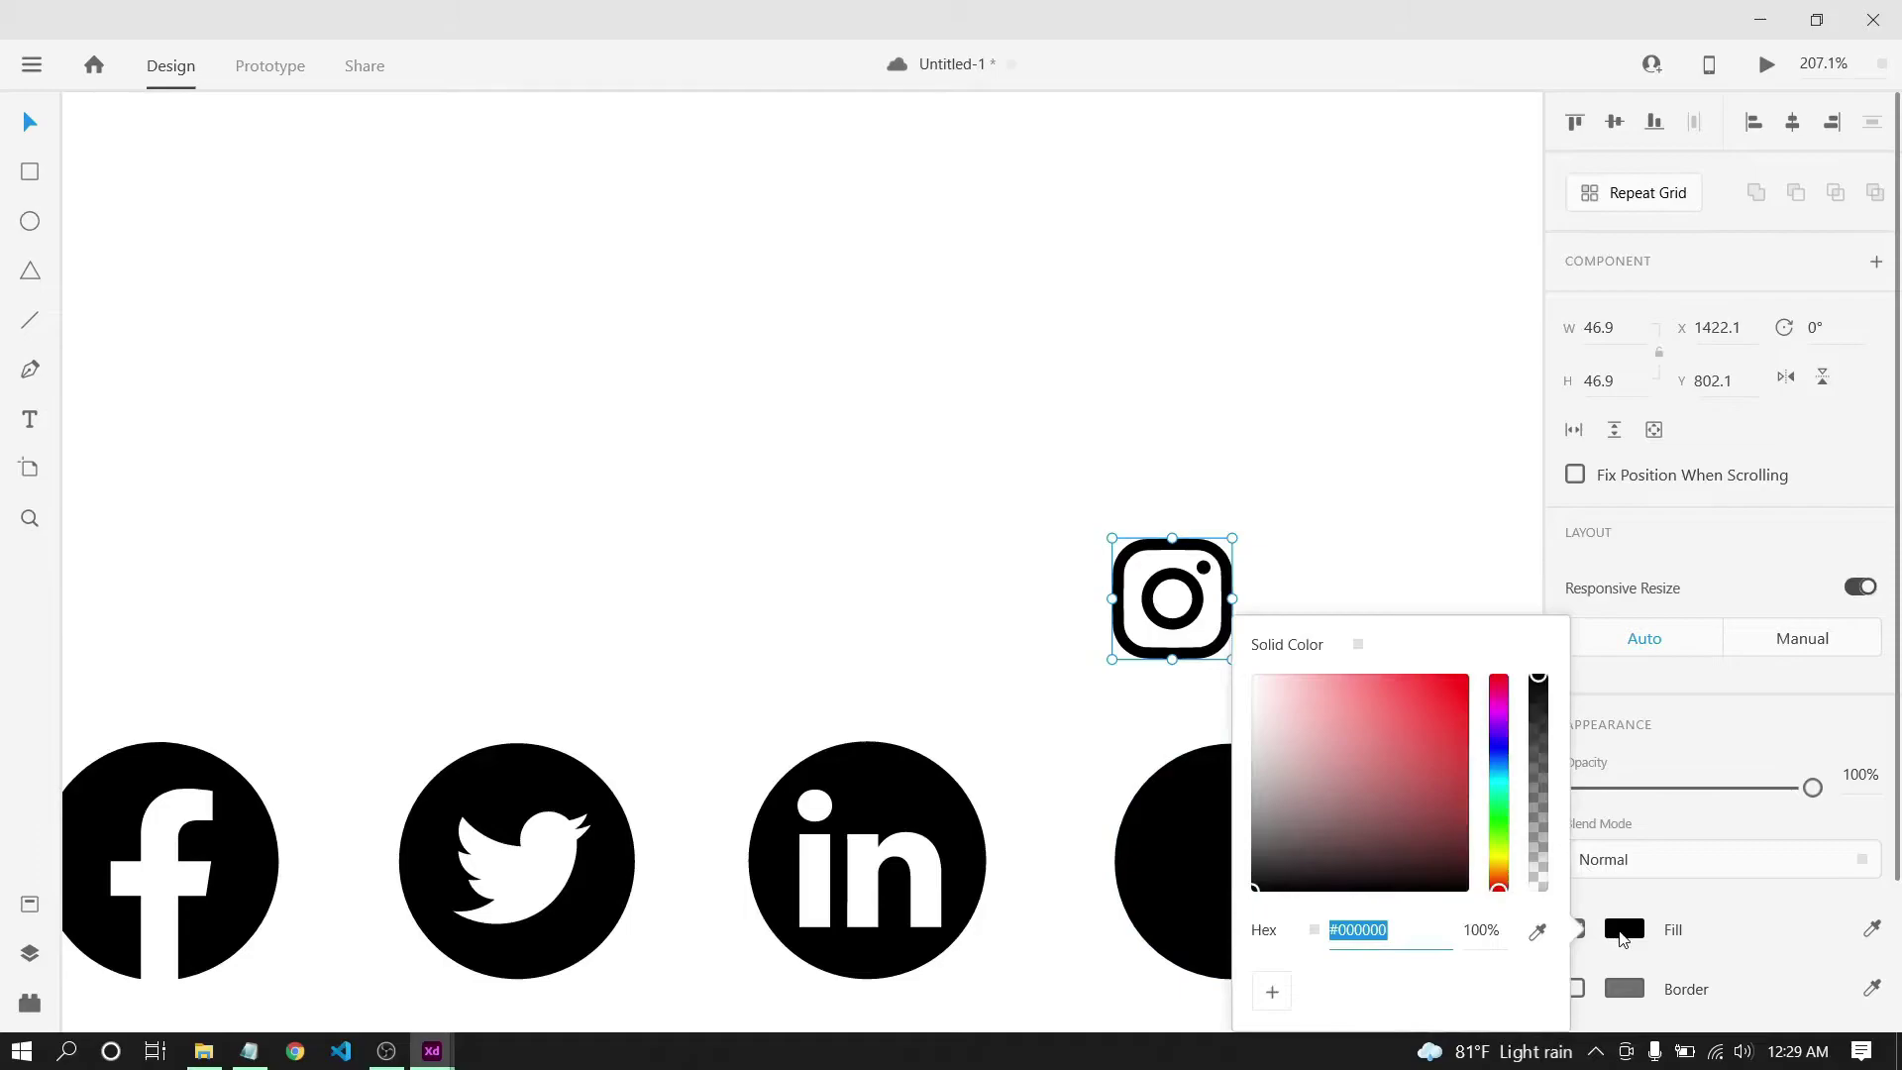
left_click(1416, 753)
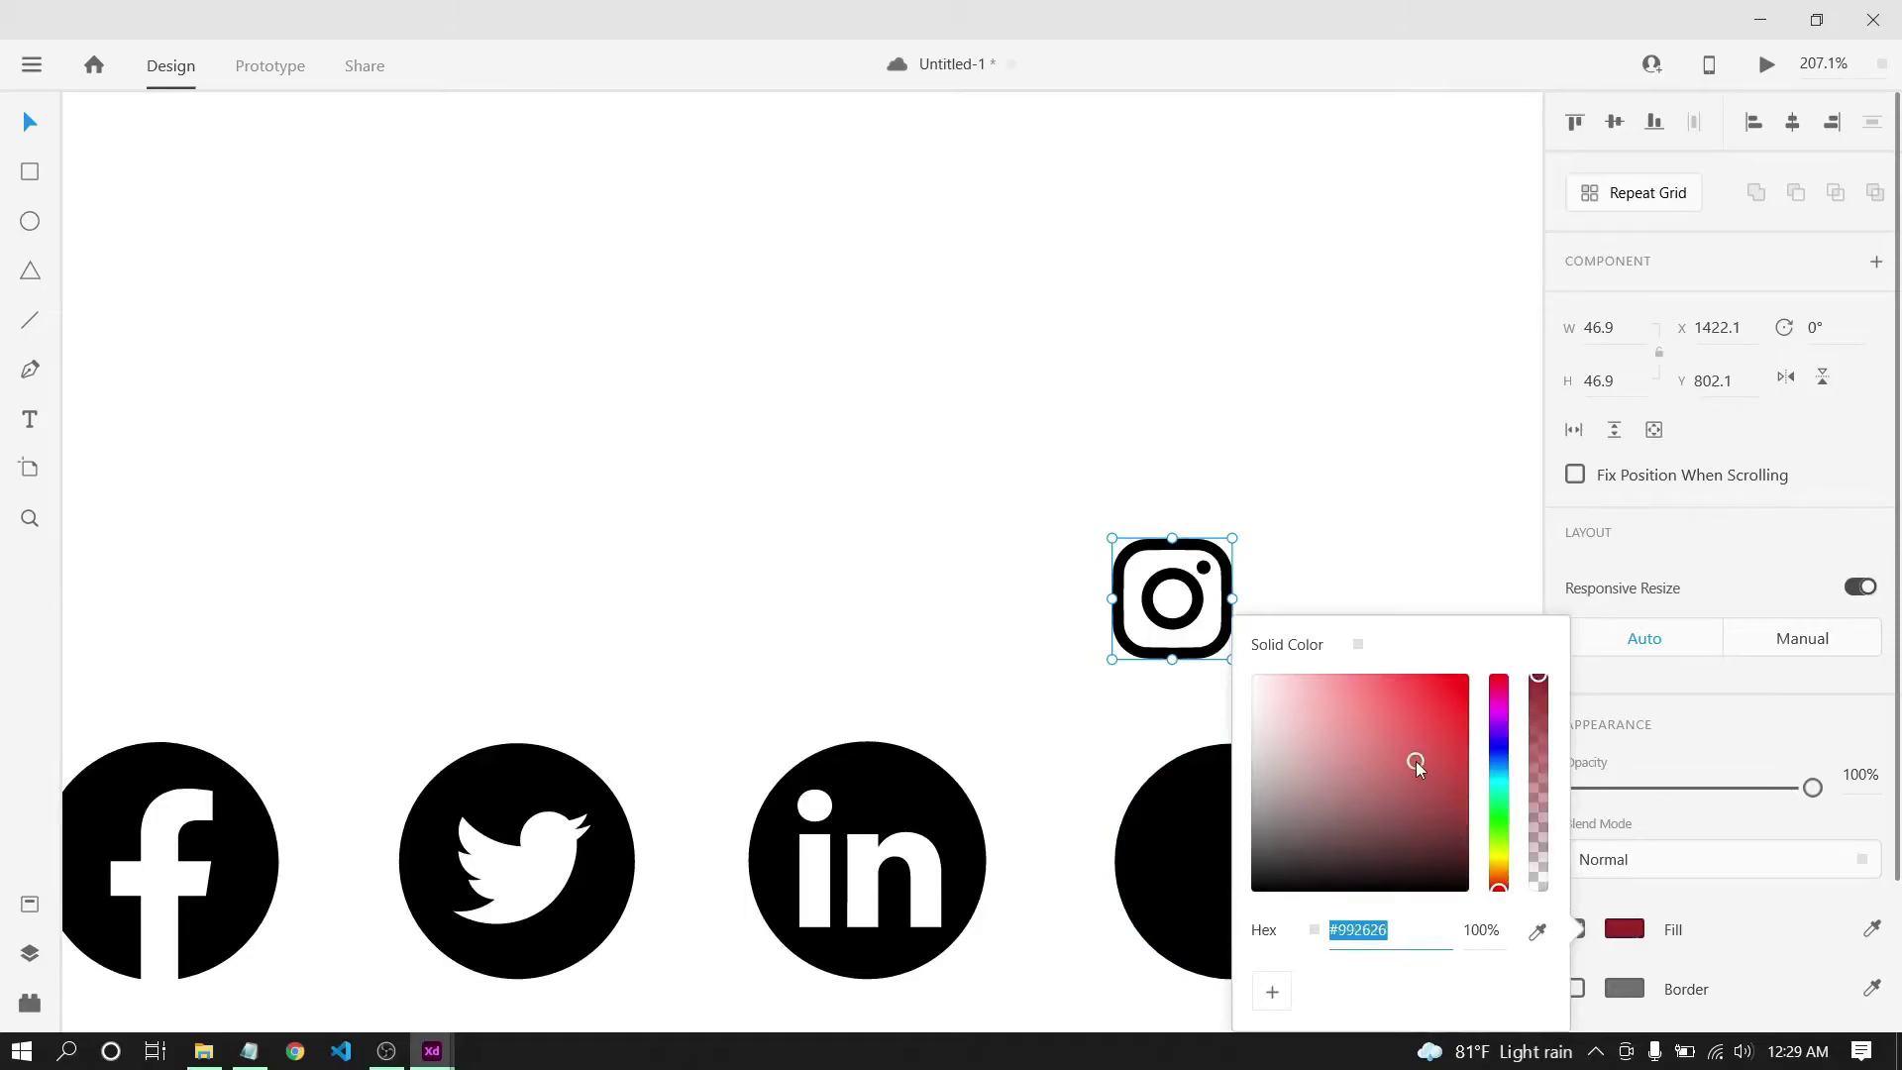
left_click(1238, 358)
left_click(1231, 600)
Move the red Instagram icon down to overlap the upper edge of the black circle, at about X 1443, Y 862.
left_click_drag(1228, 585, 1305, 758)
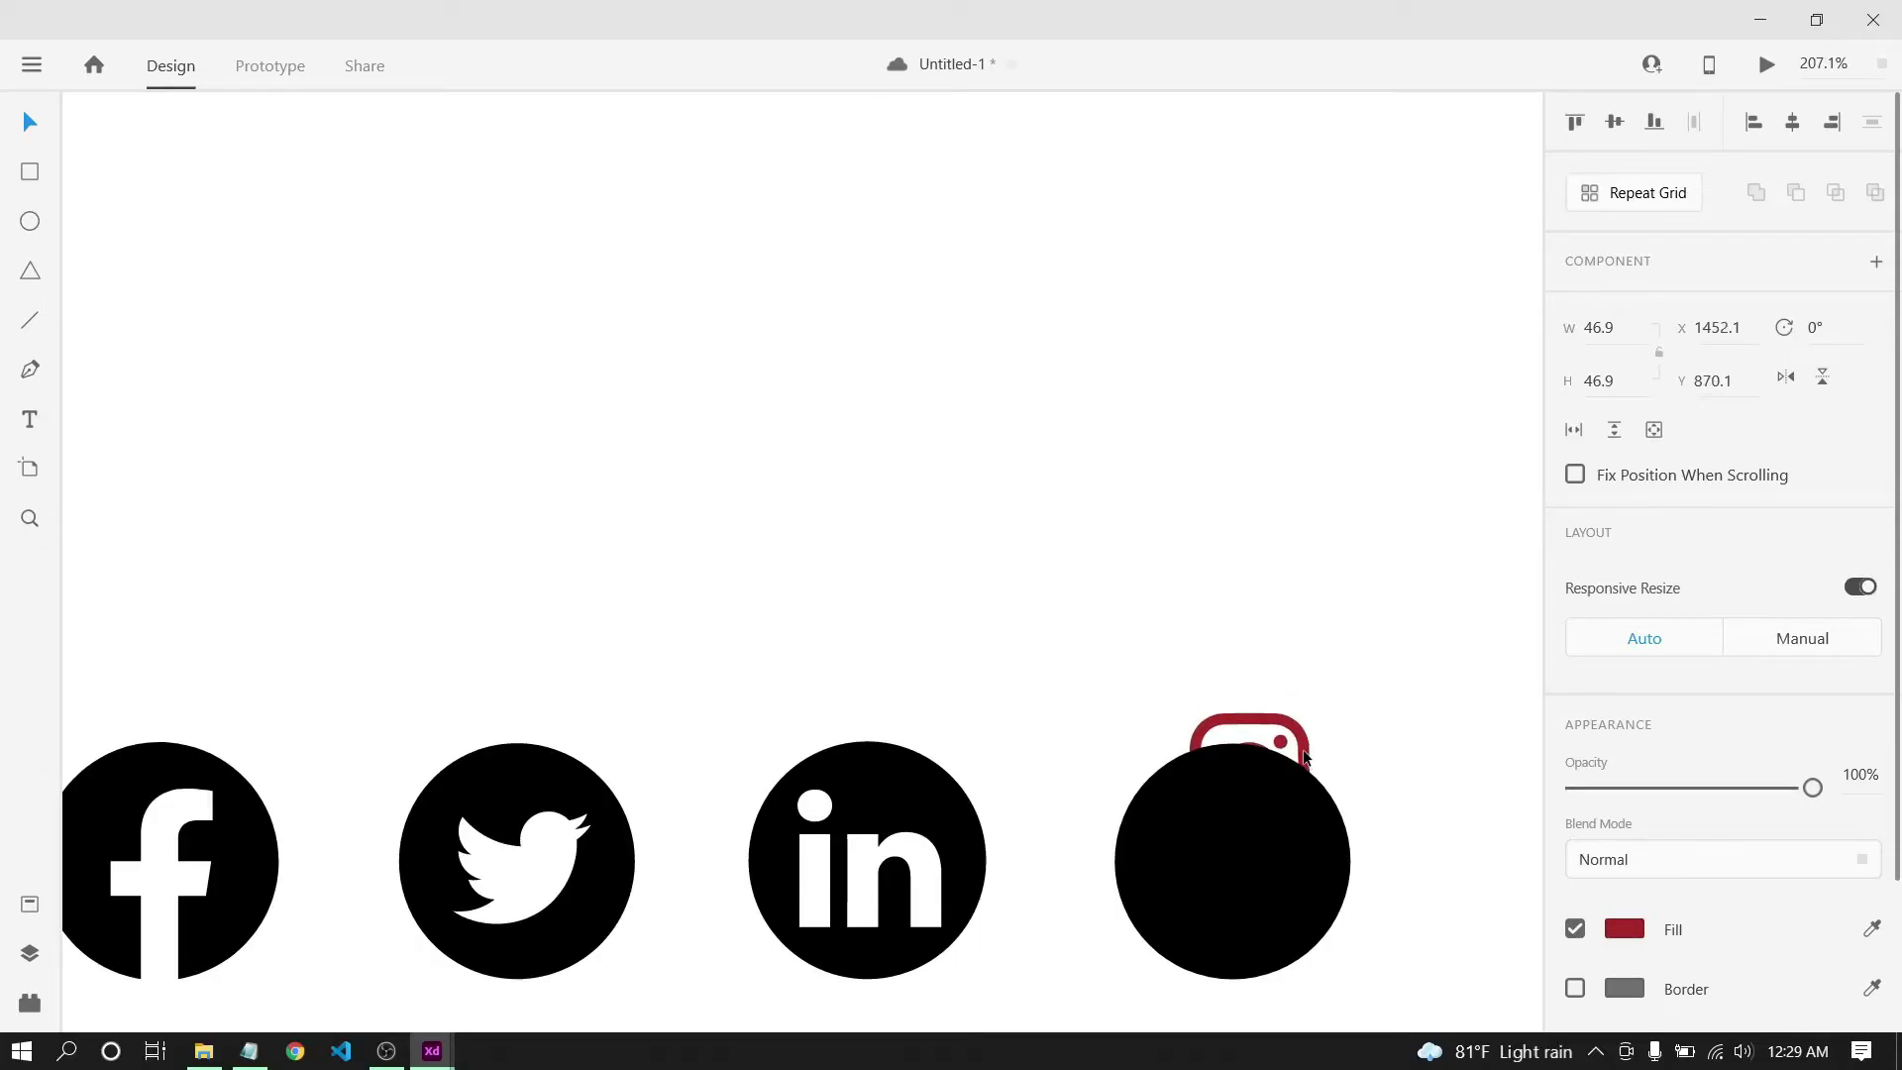
left_click(1304, 758)
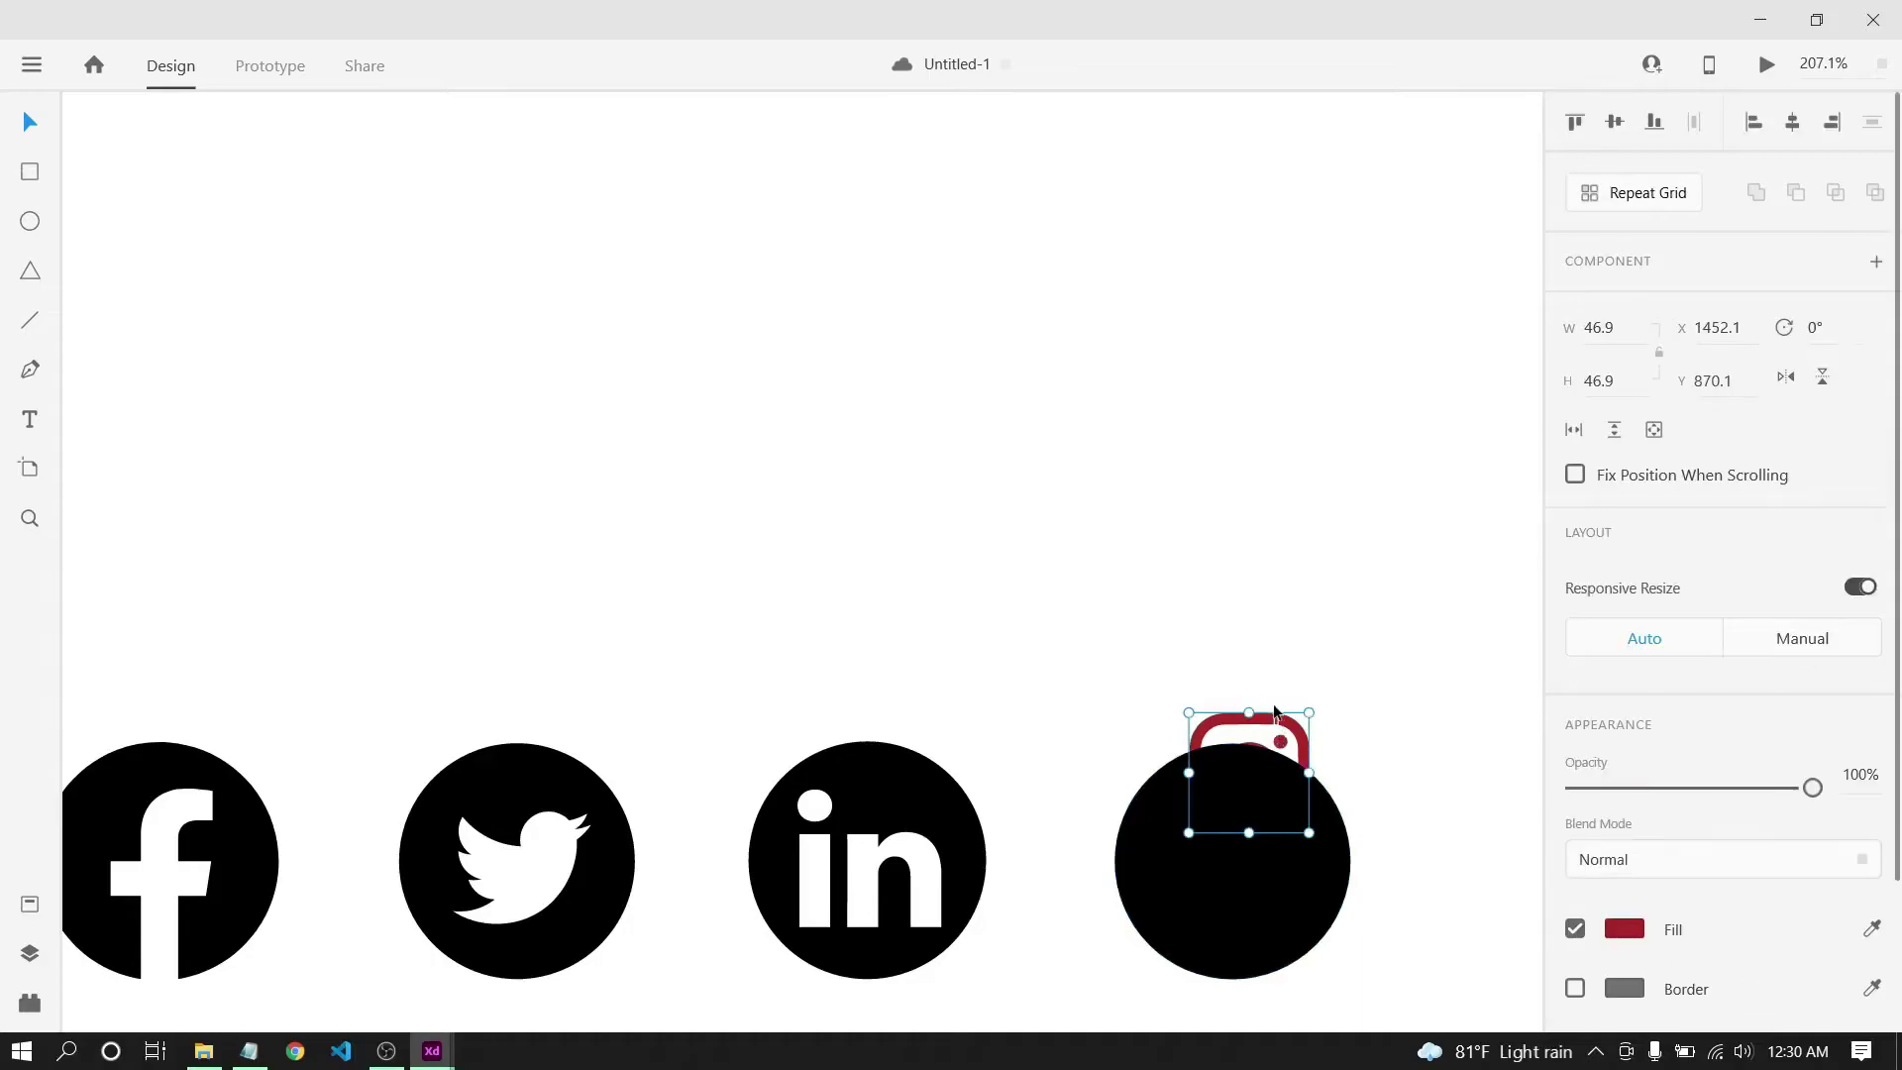
left_click_drag(1269, 723, 1250, 677)
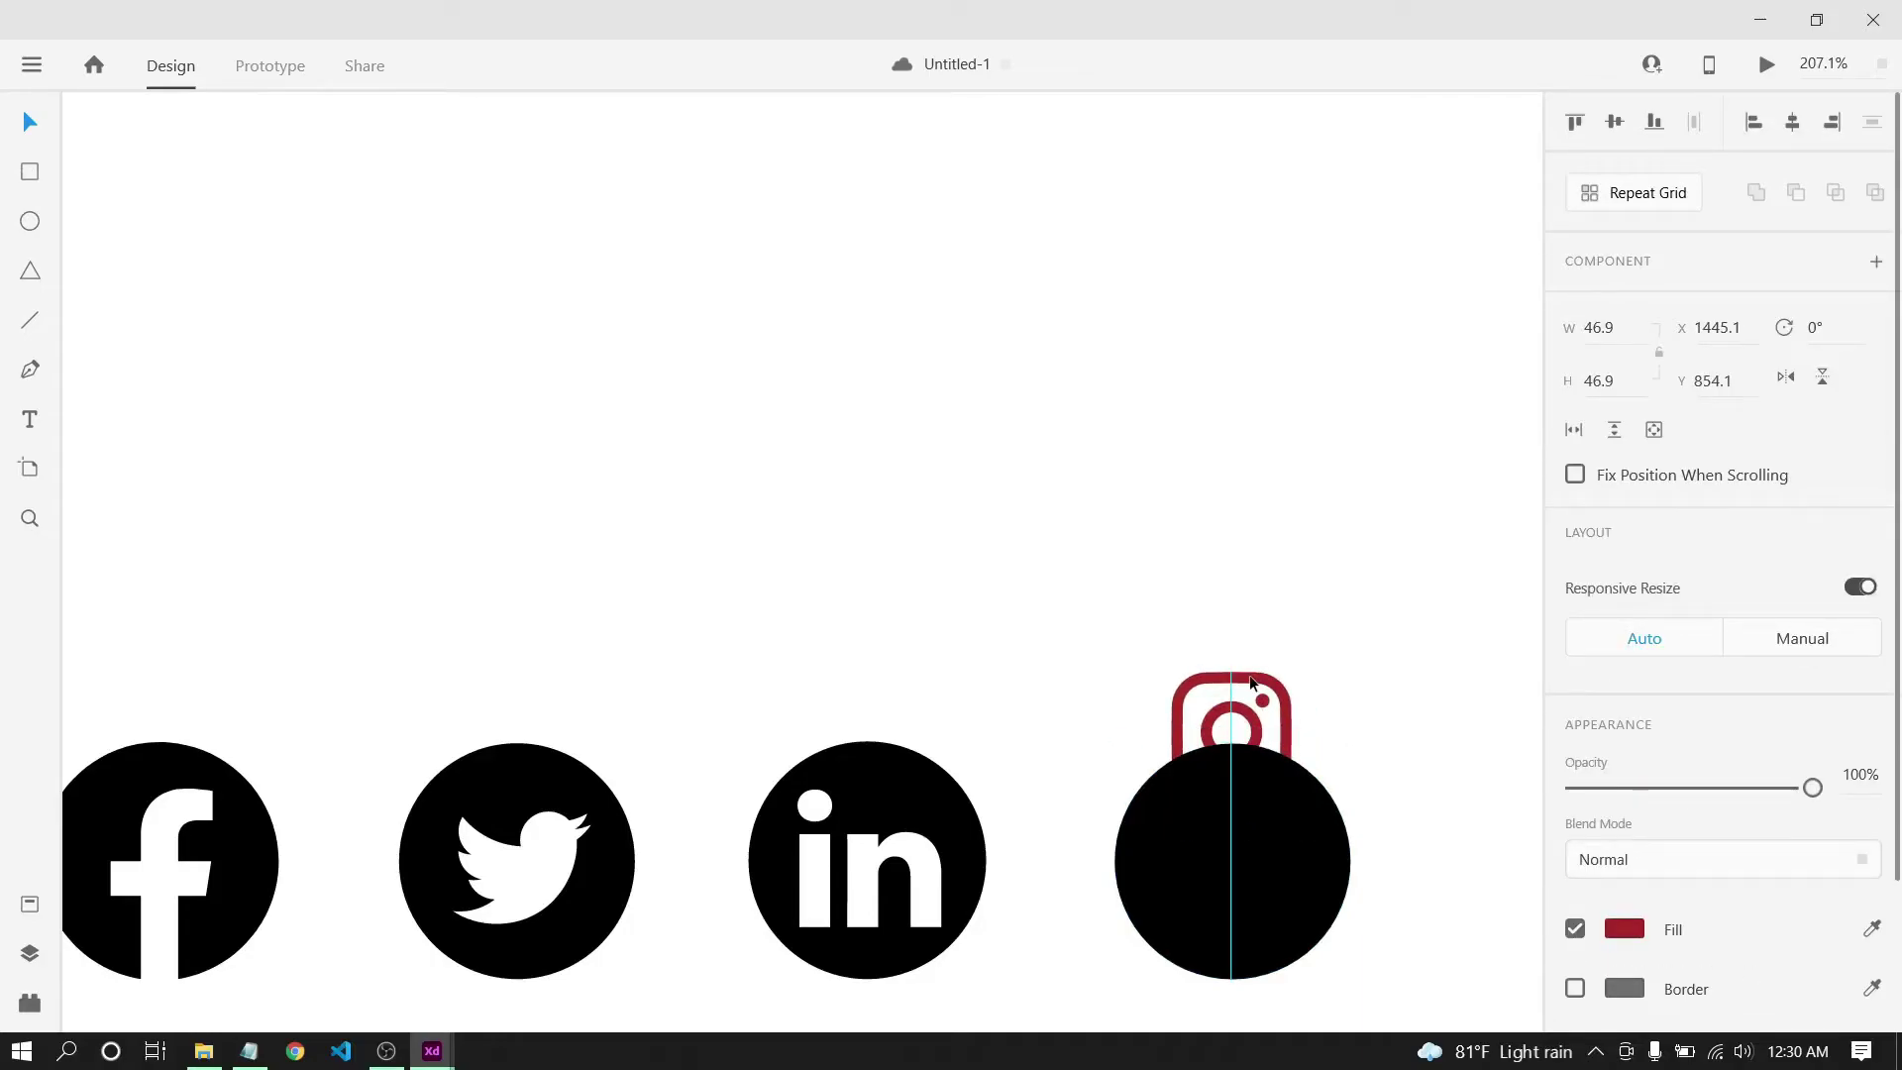
left_click_drag(1248, 674, 1244, 695)
left_click(1253, 781)
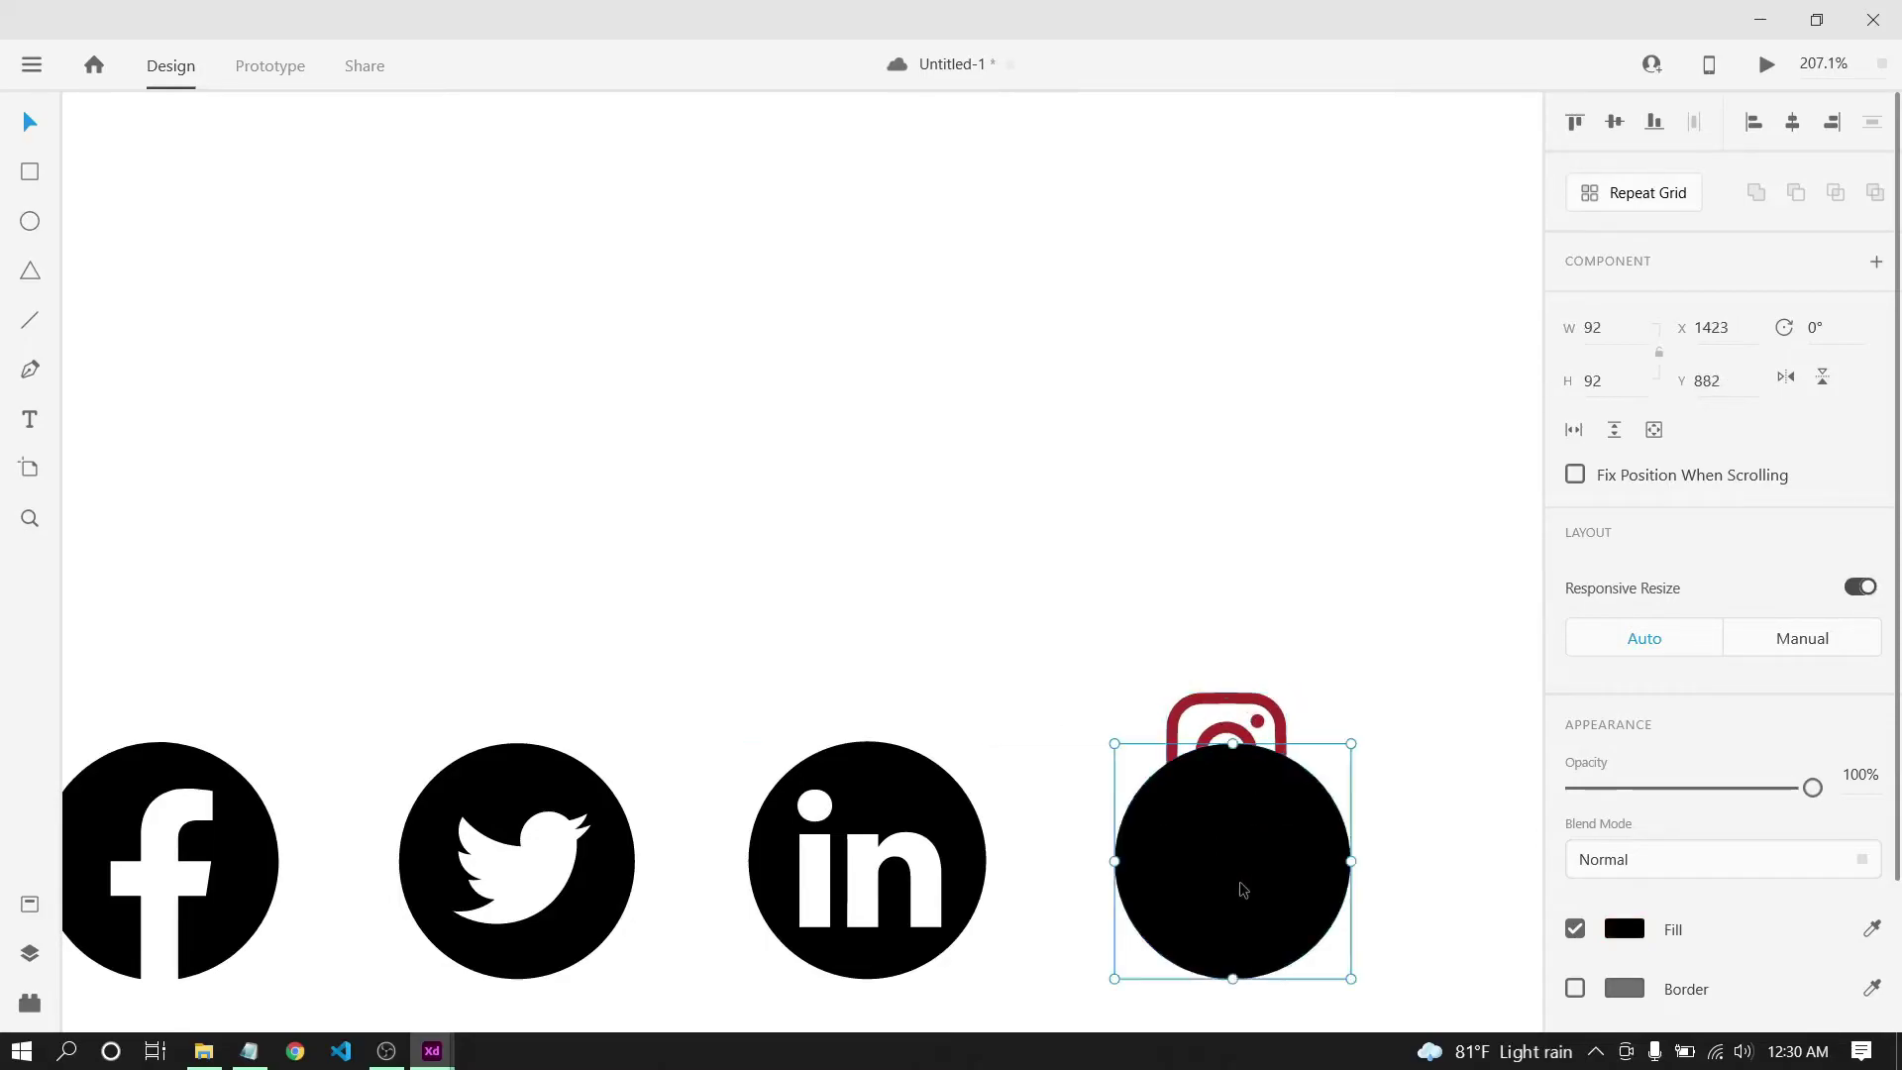
left_click(1222, 701)
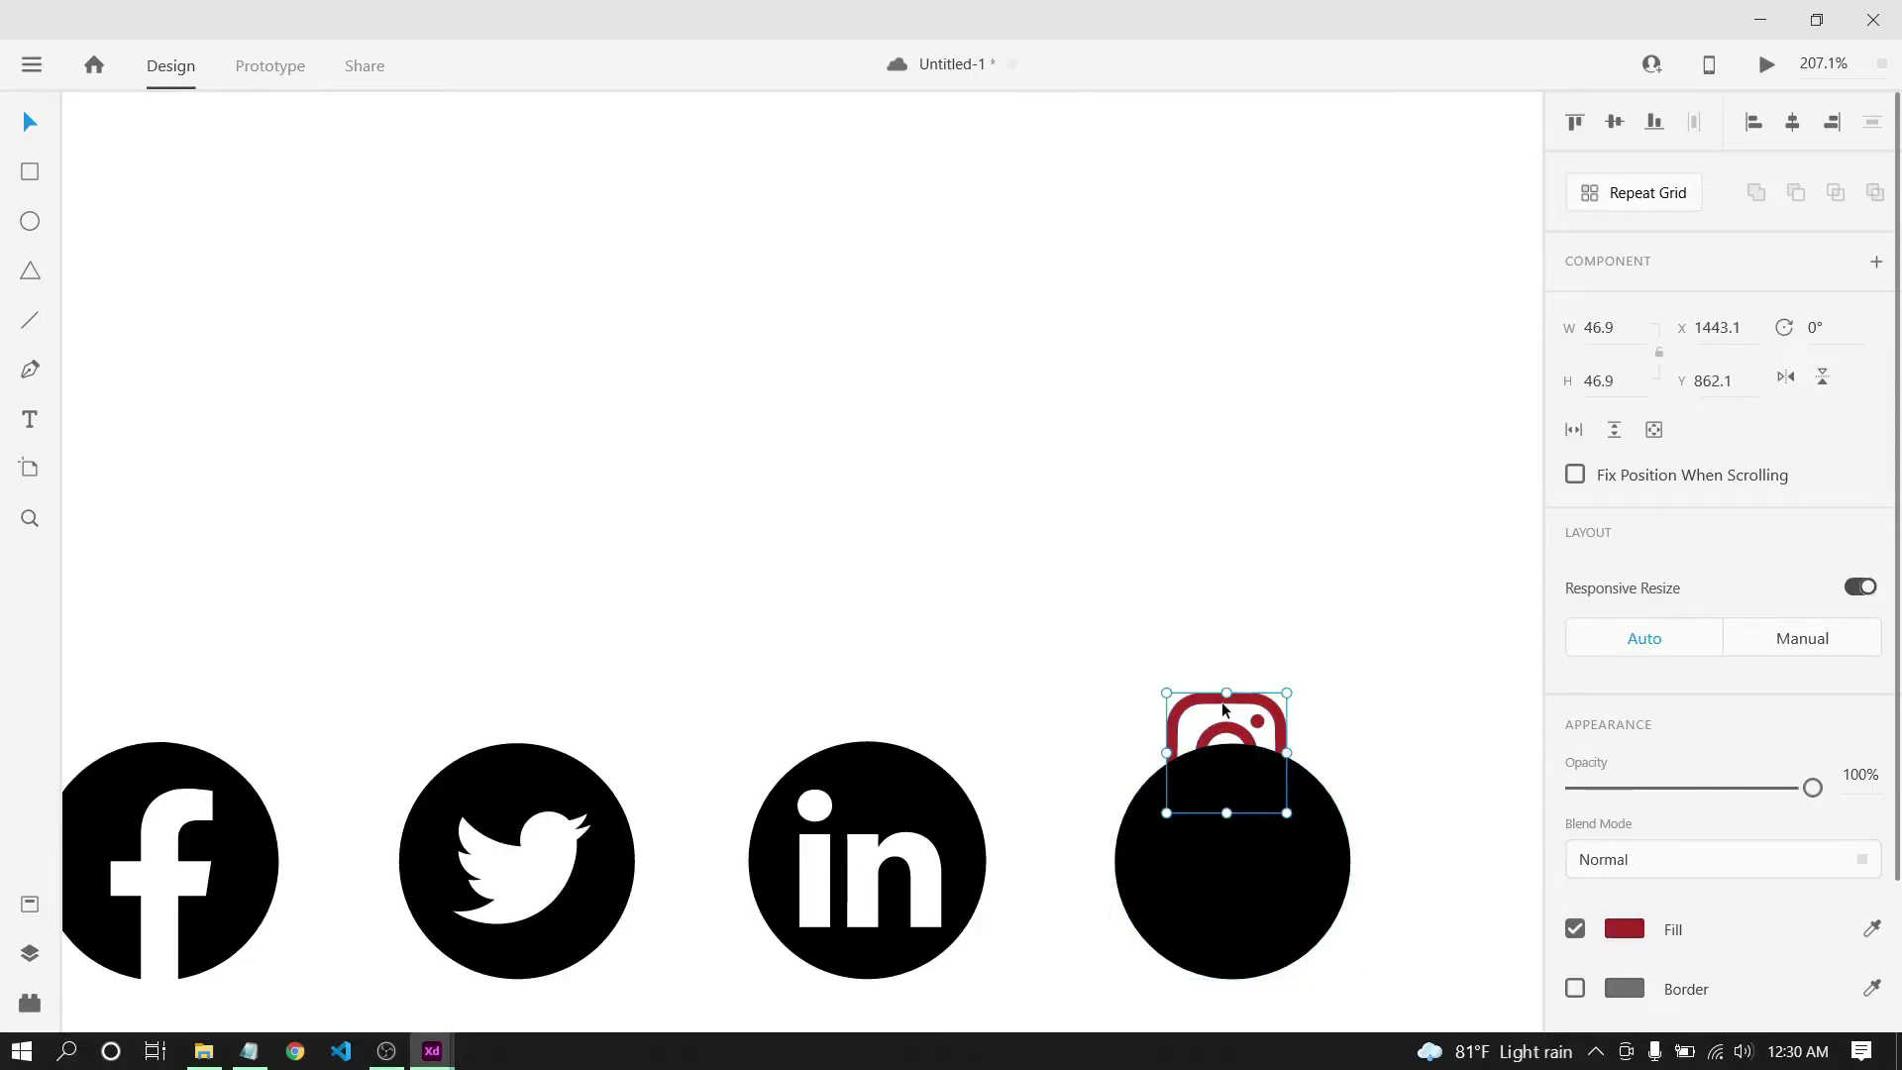
left_click(1255, 882)
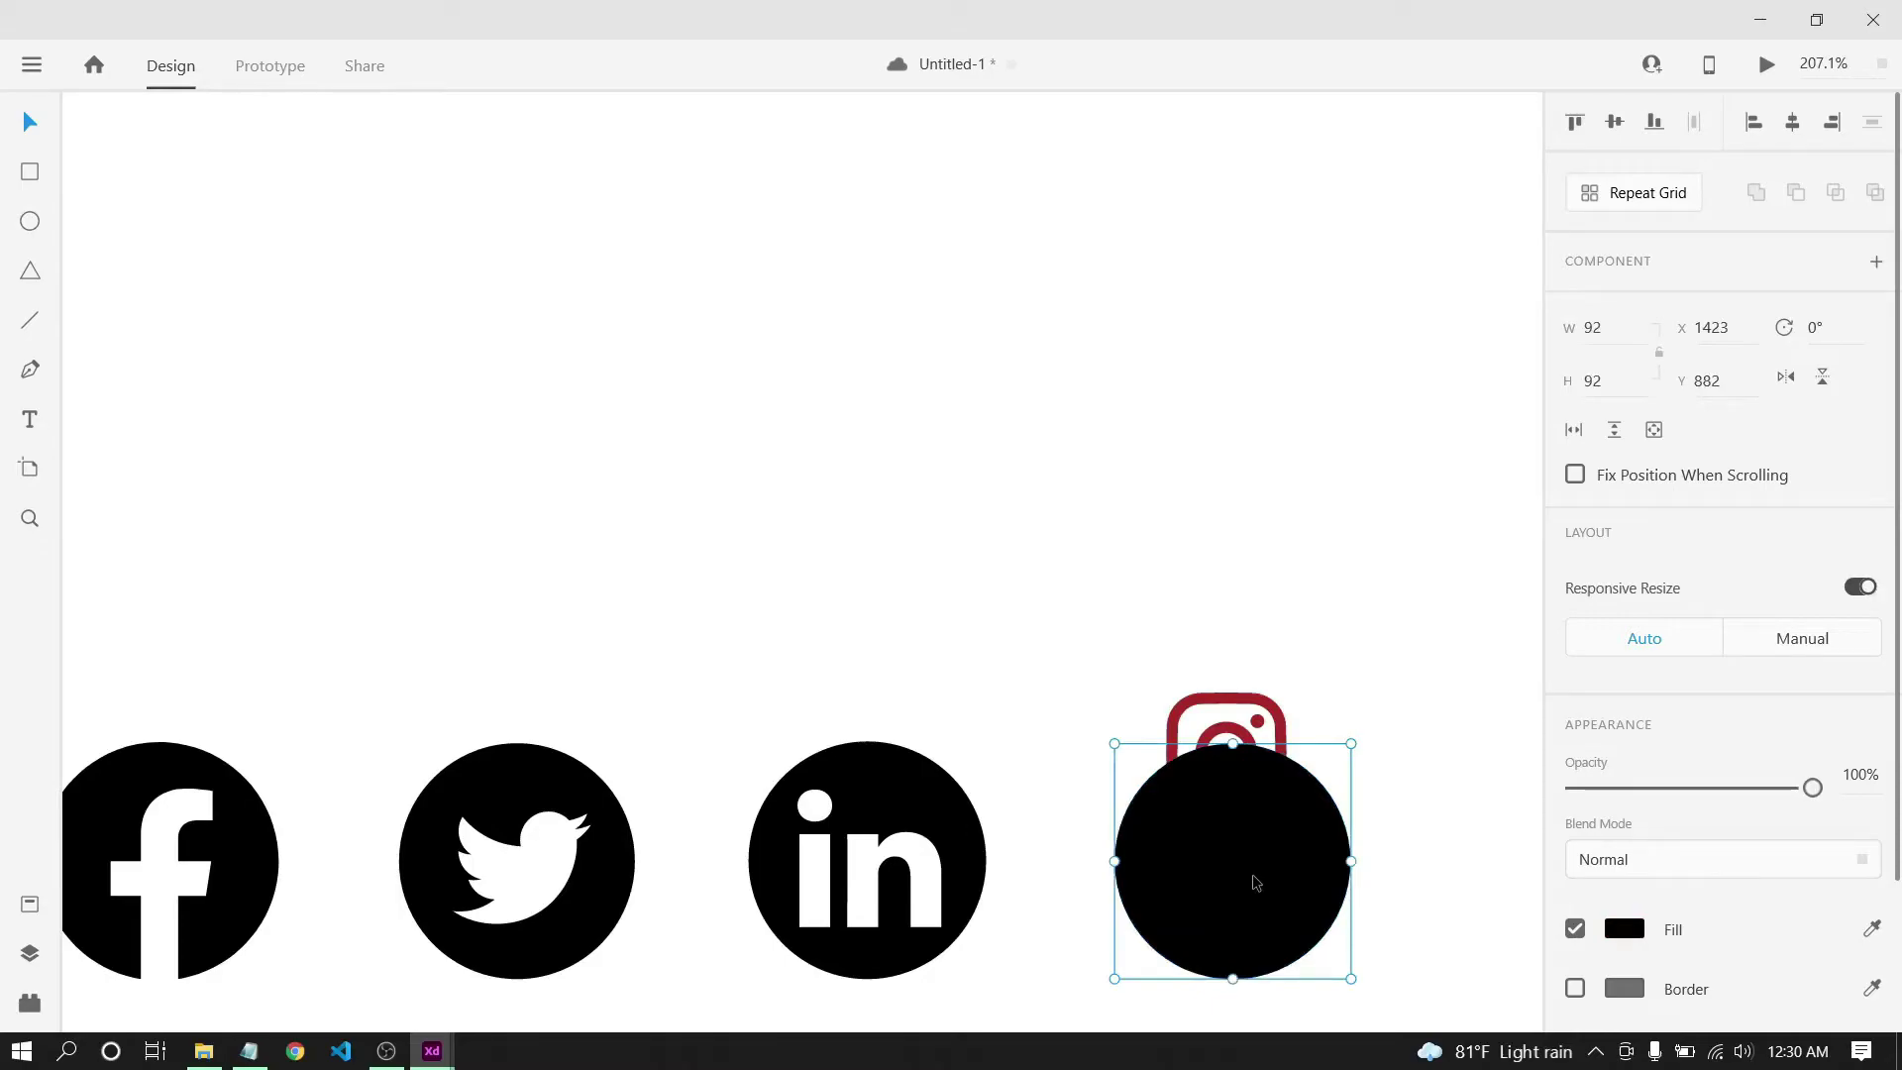
Bring the Instagram icon to the front so it sits above the black circle in the stacking order.
left_click(1225, 695)
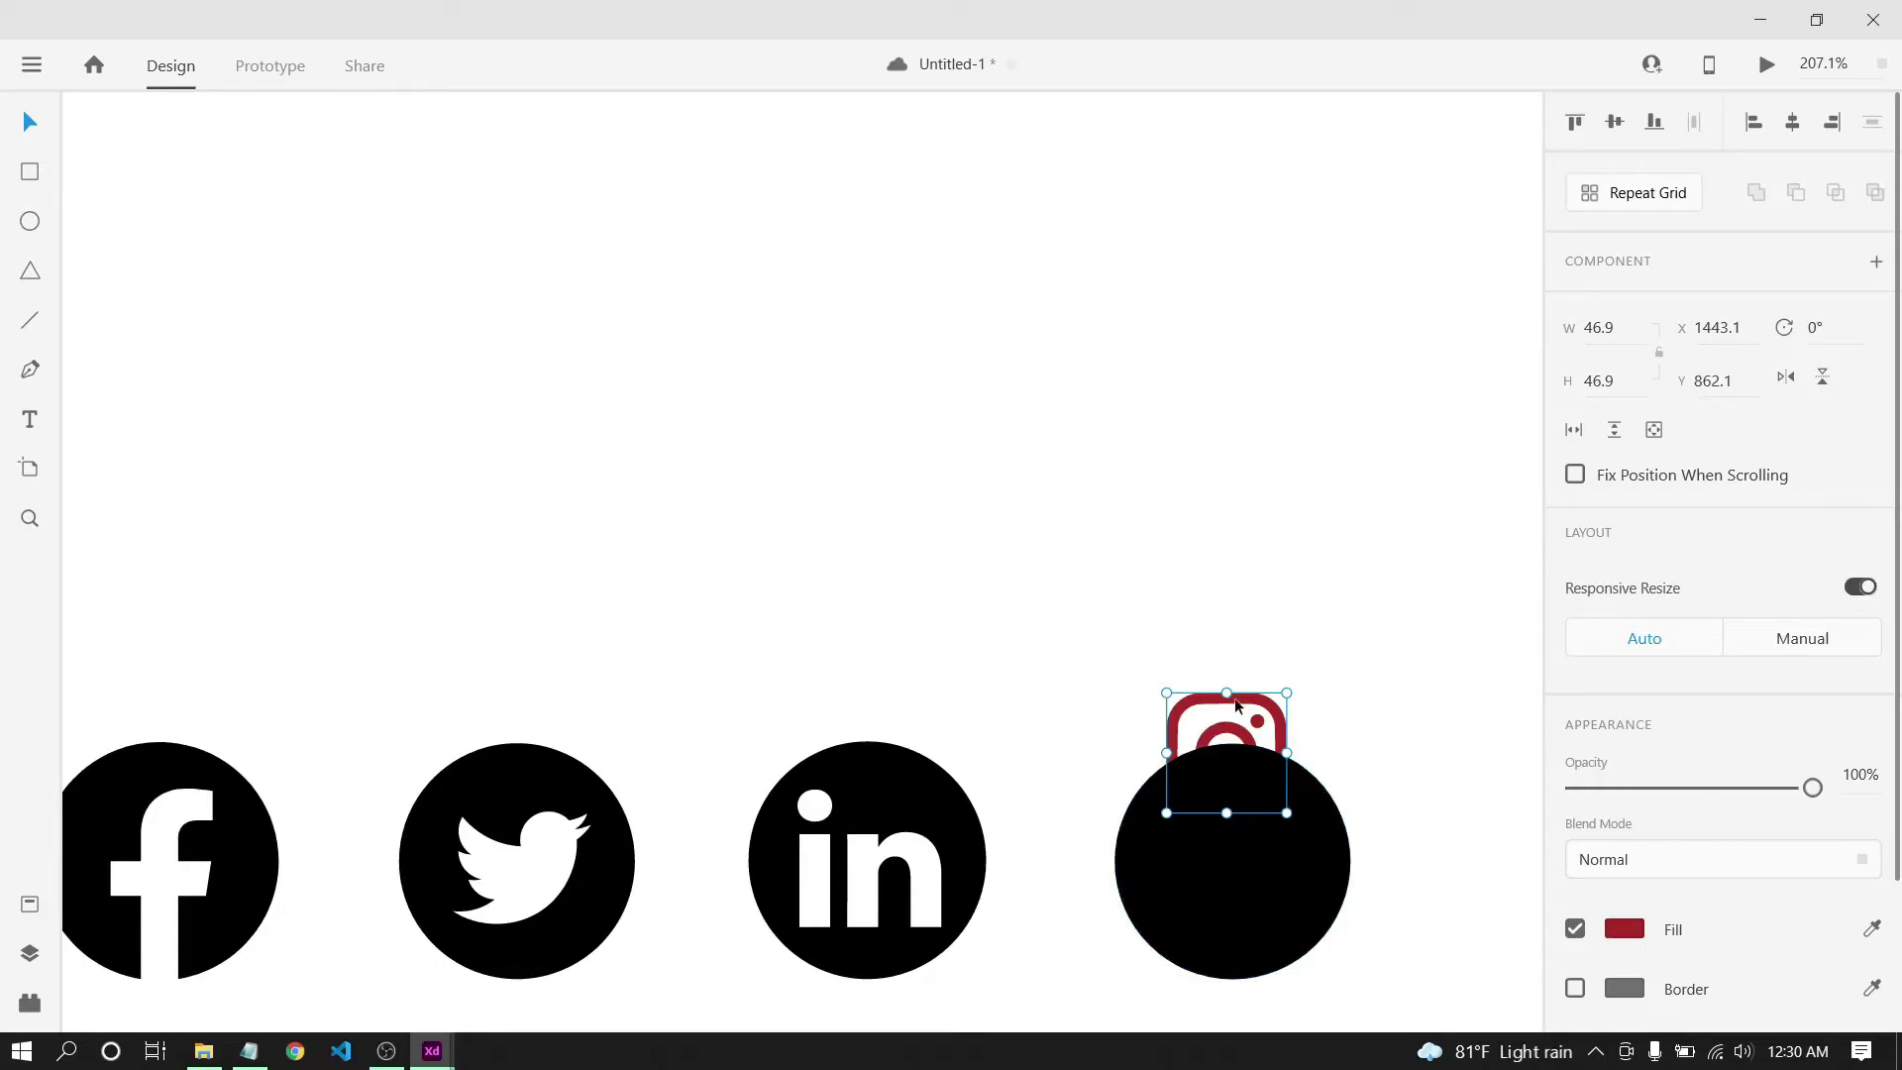
right_click(1236, 704)
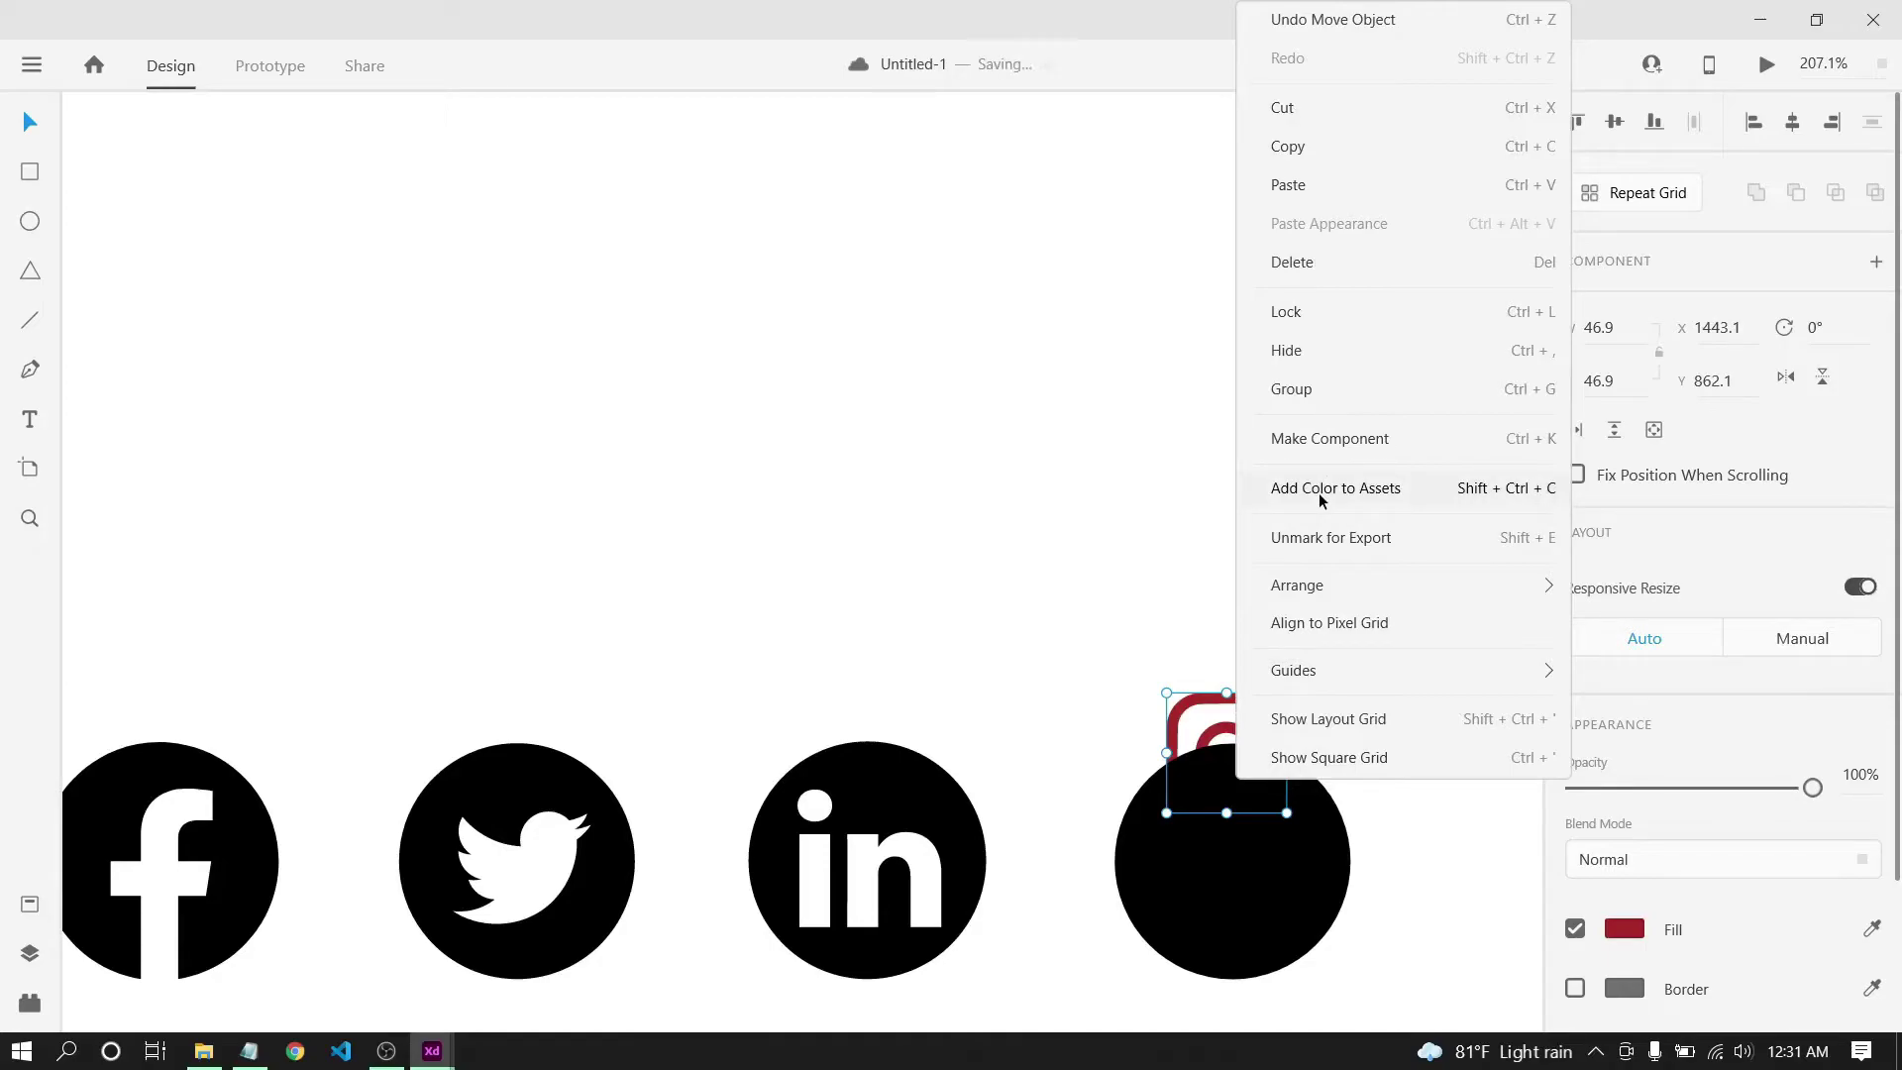
mouse_move(1328, 582)
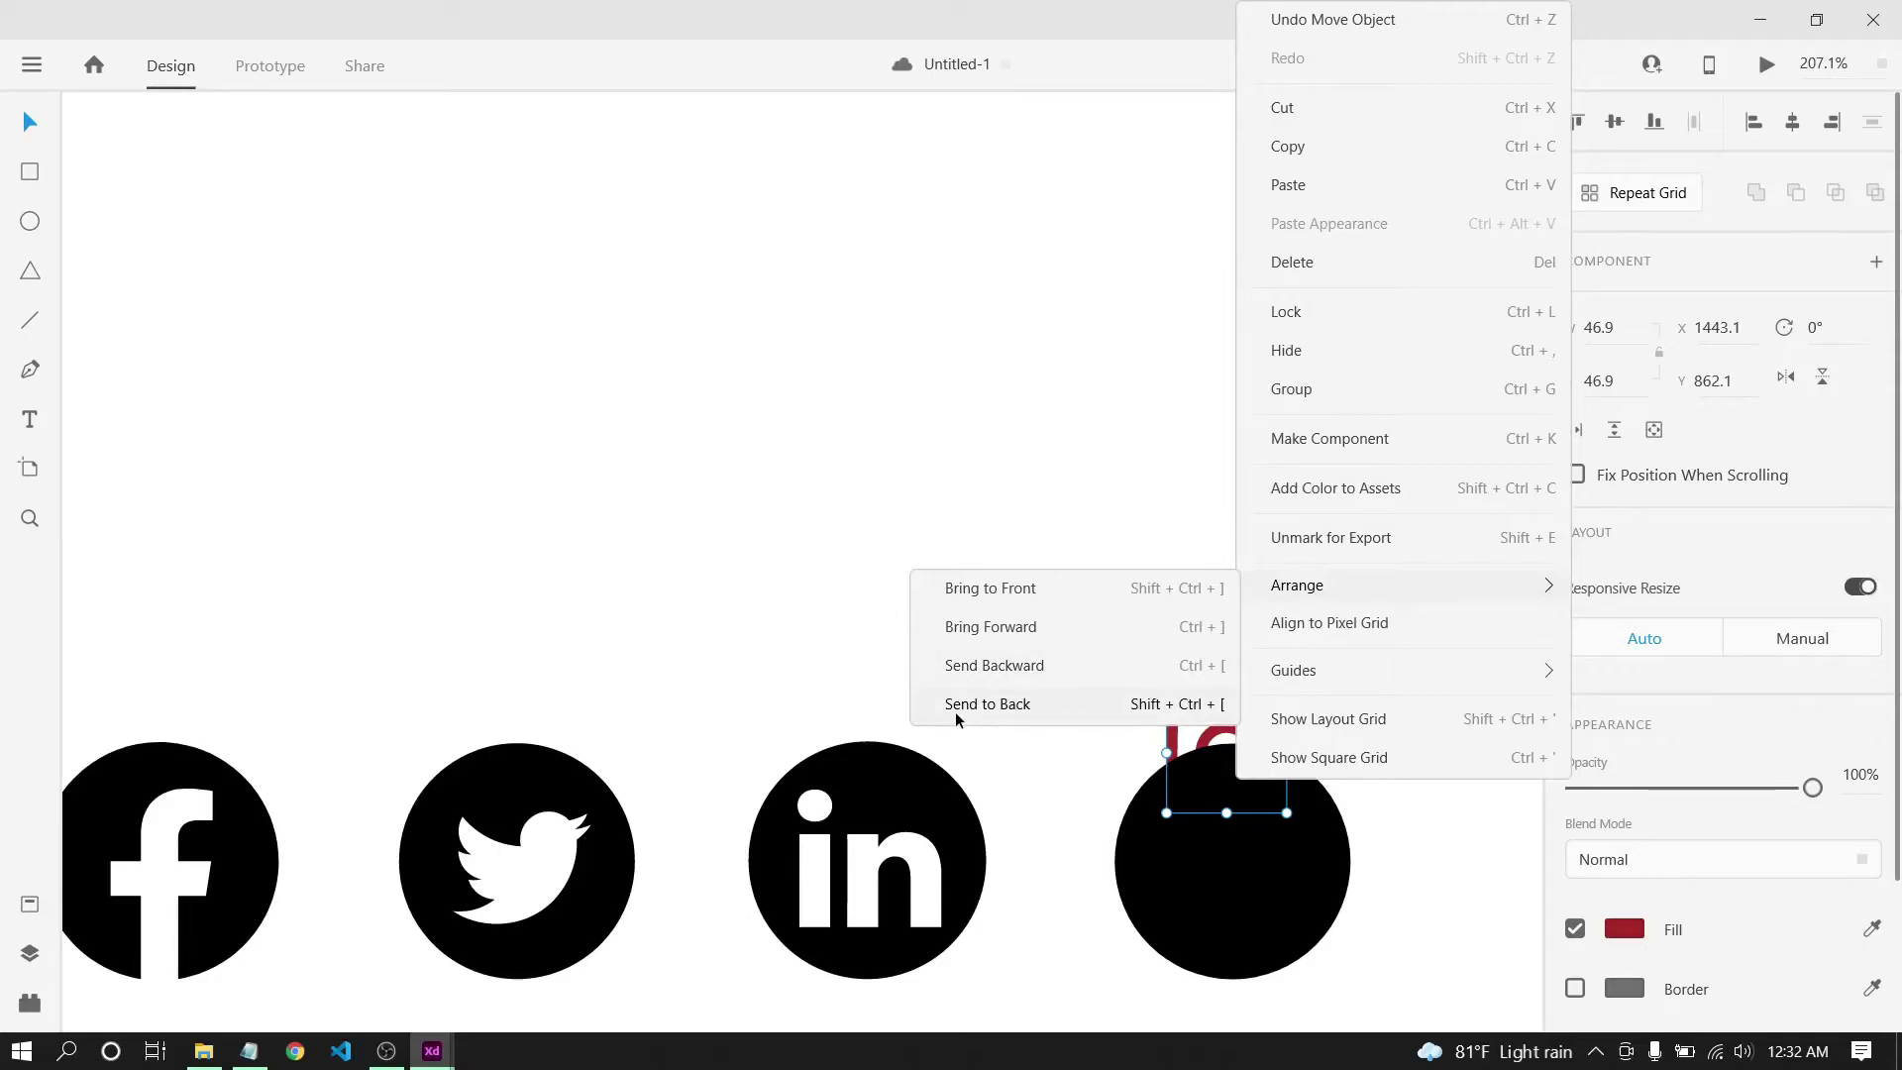
left_click(979, 628)
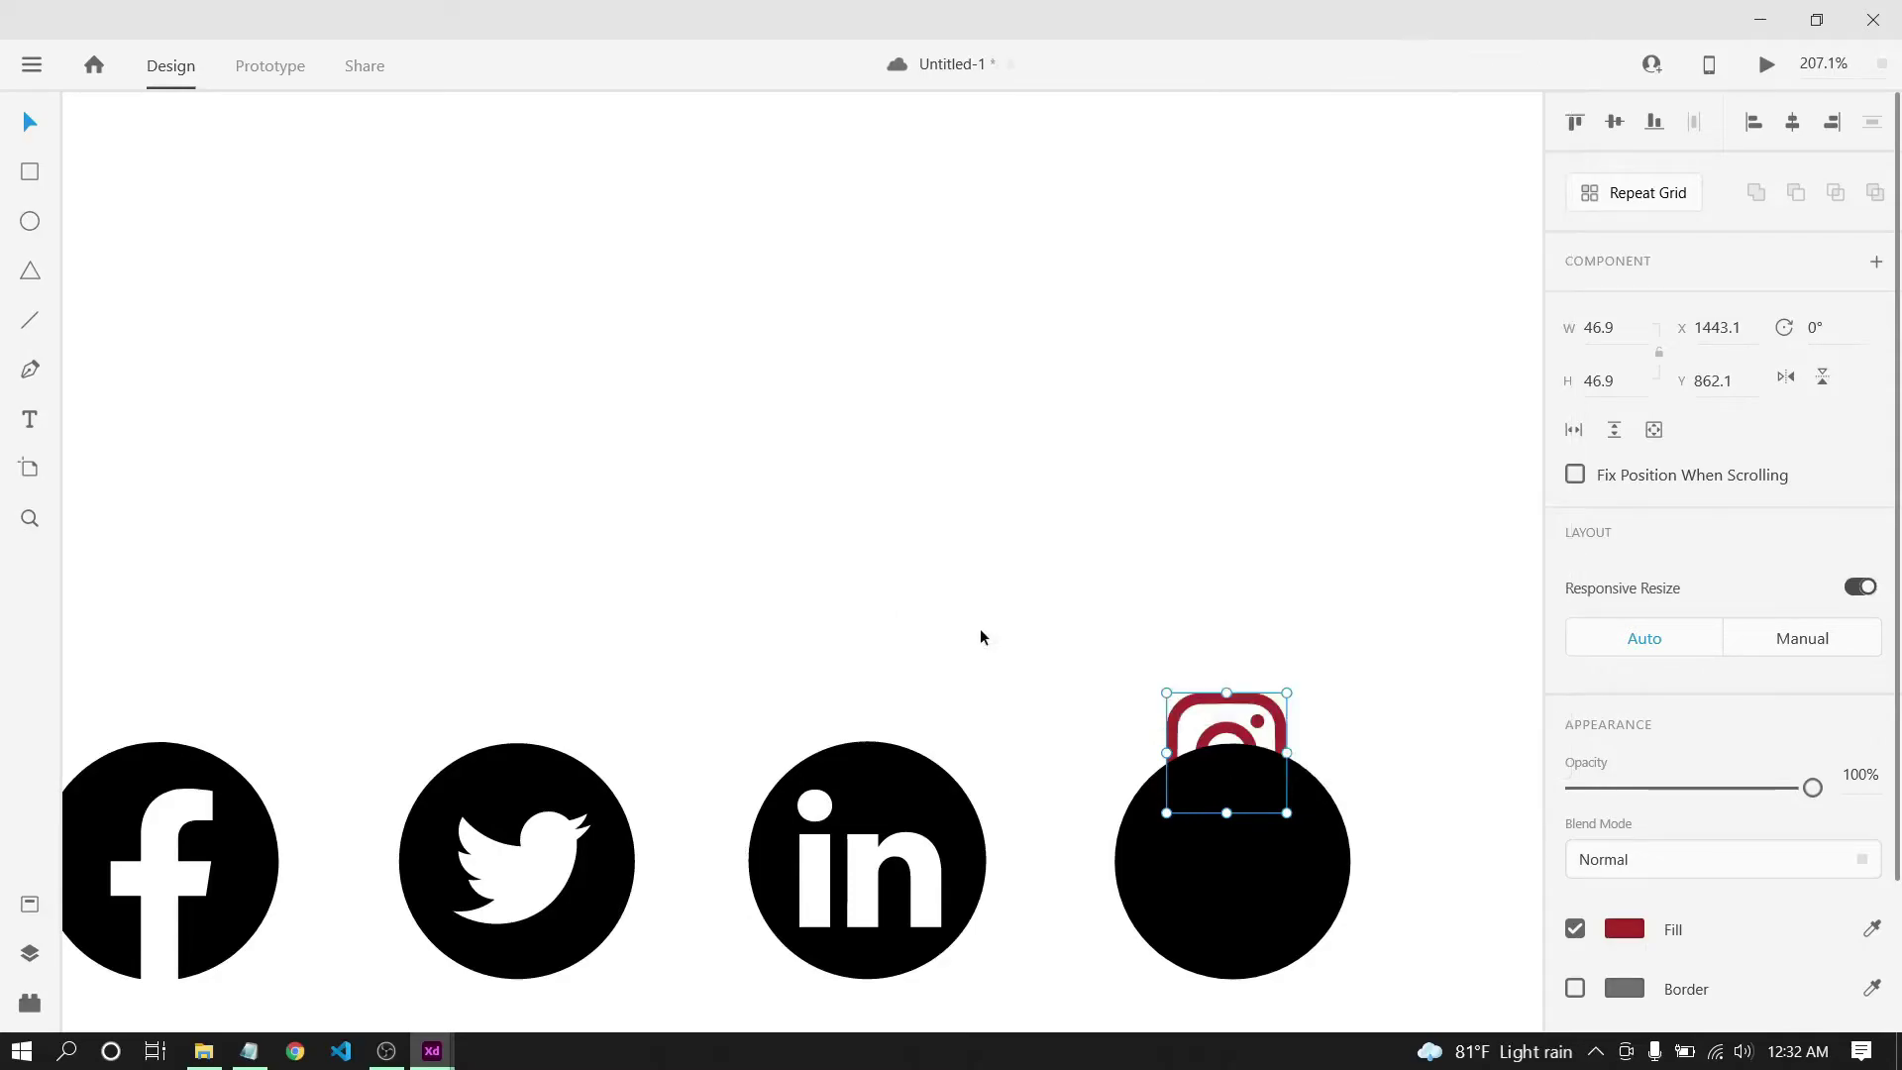
right_click(1191, 705)
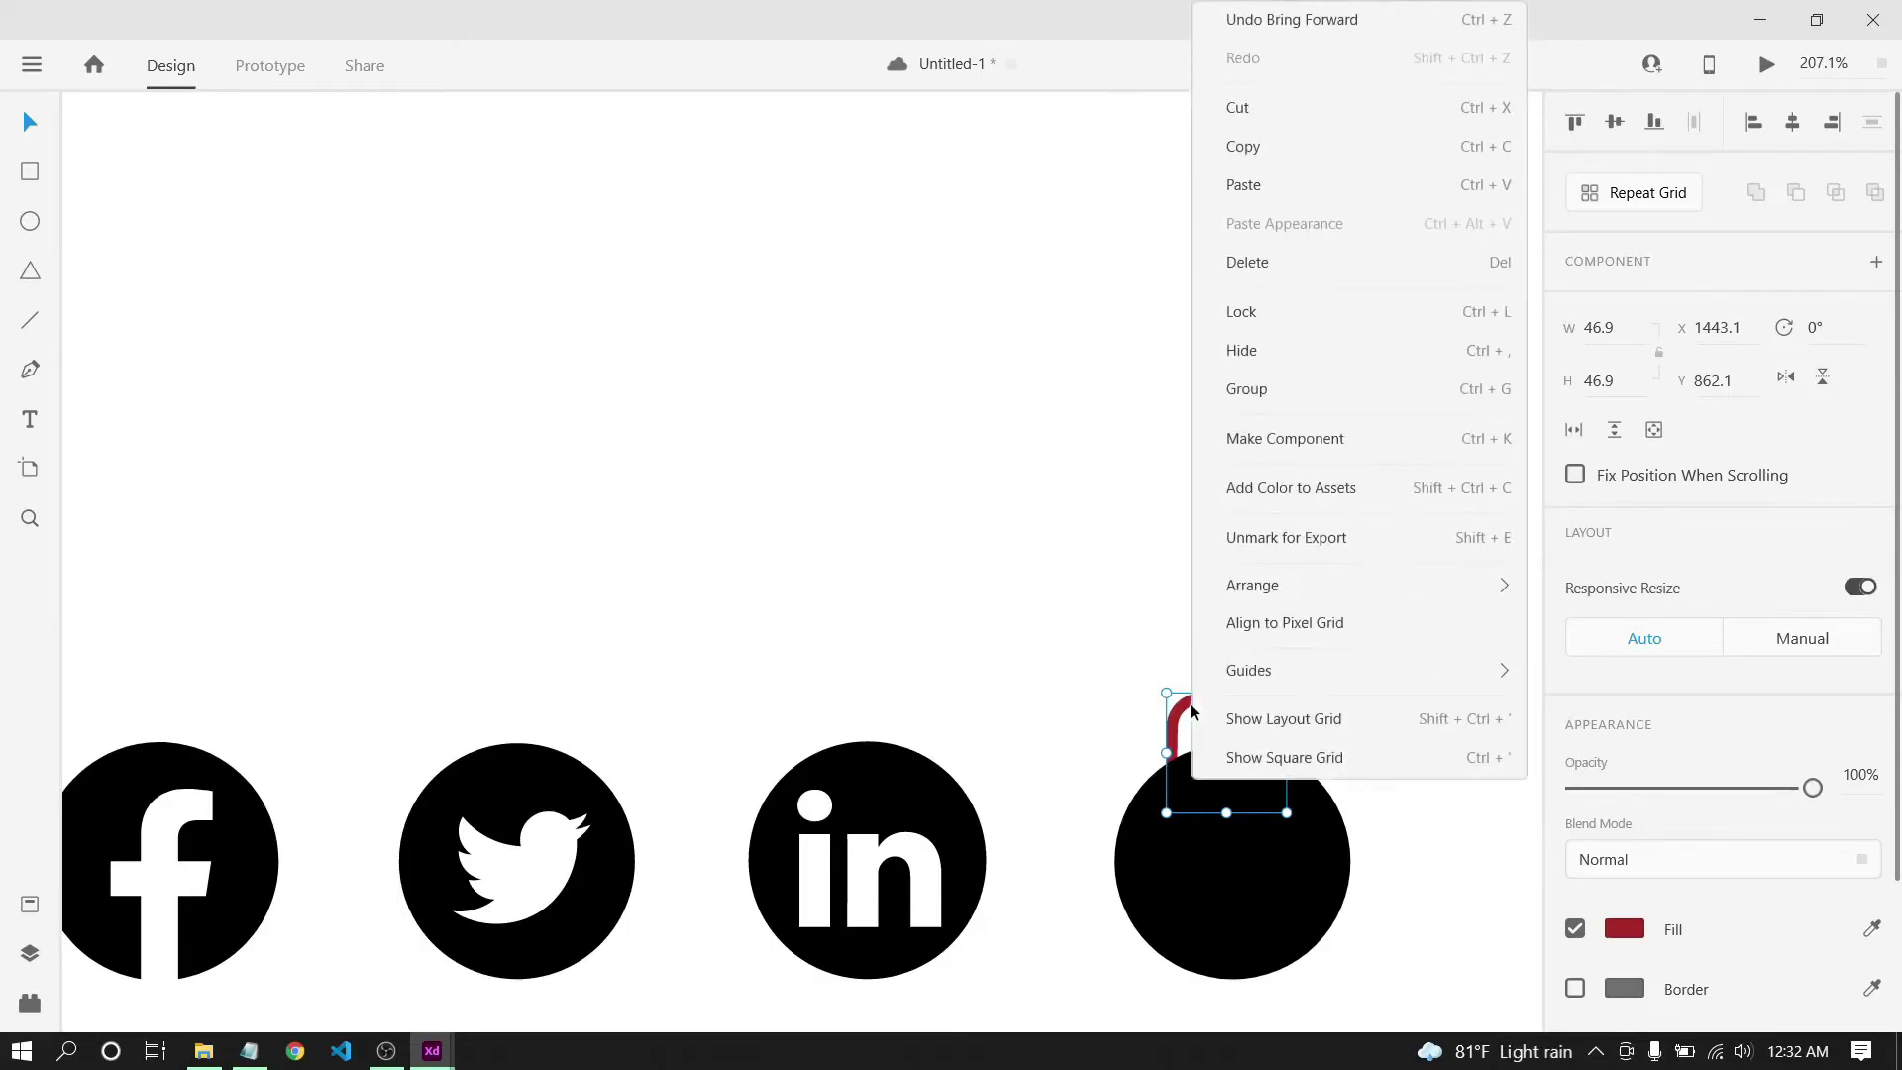
mouse_move(1261, 592)
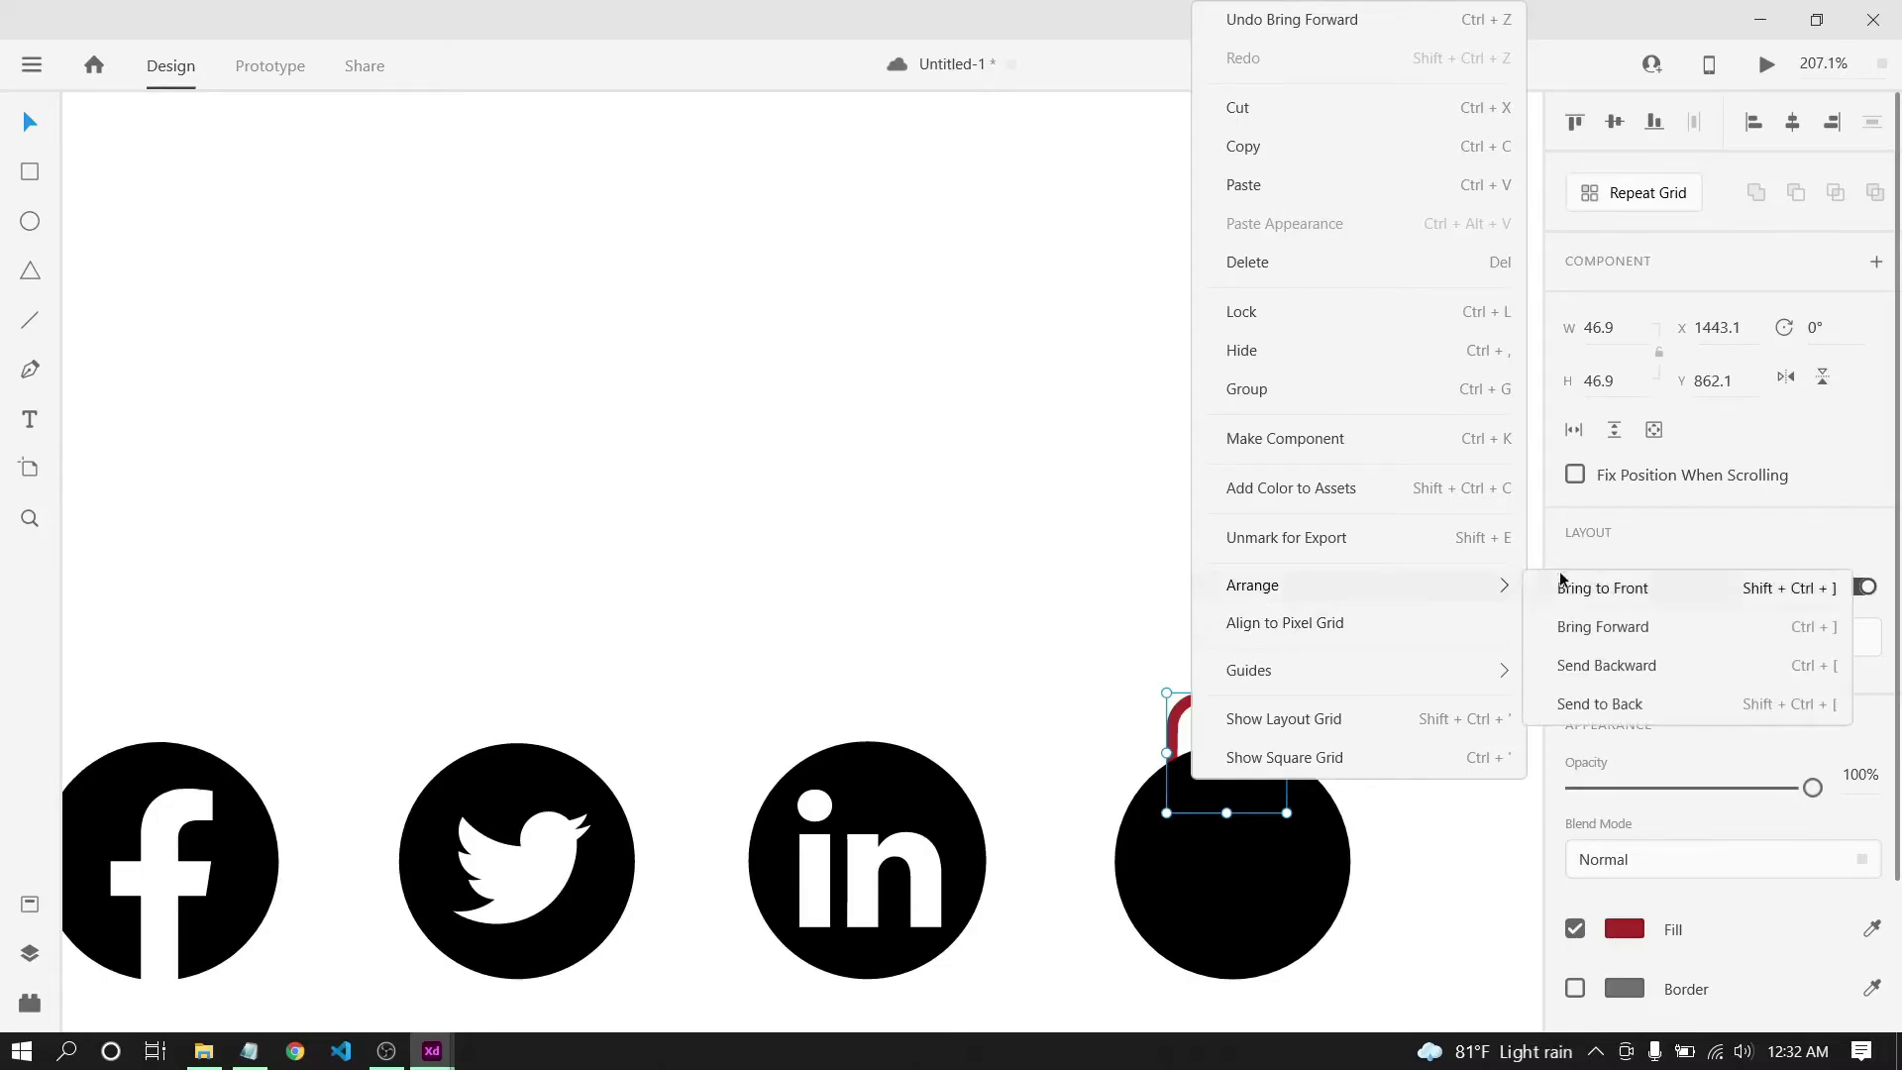
left_click(1602, 590)
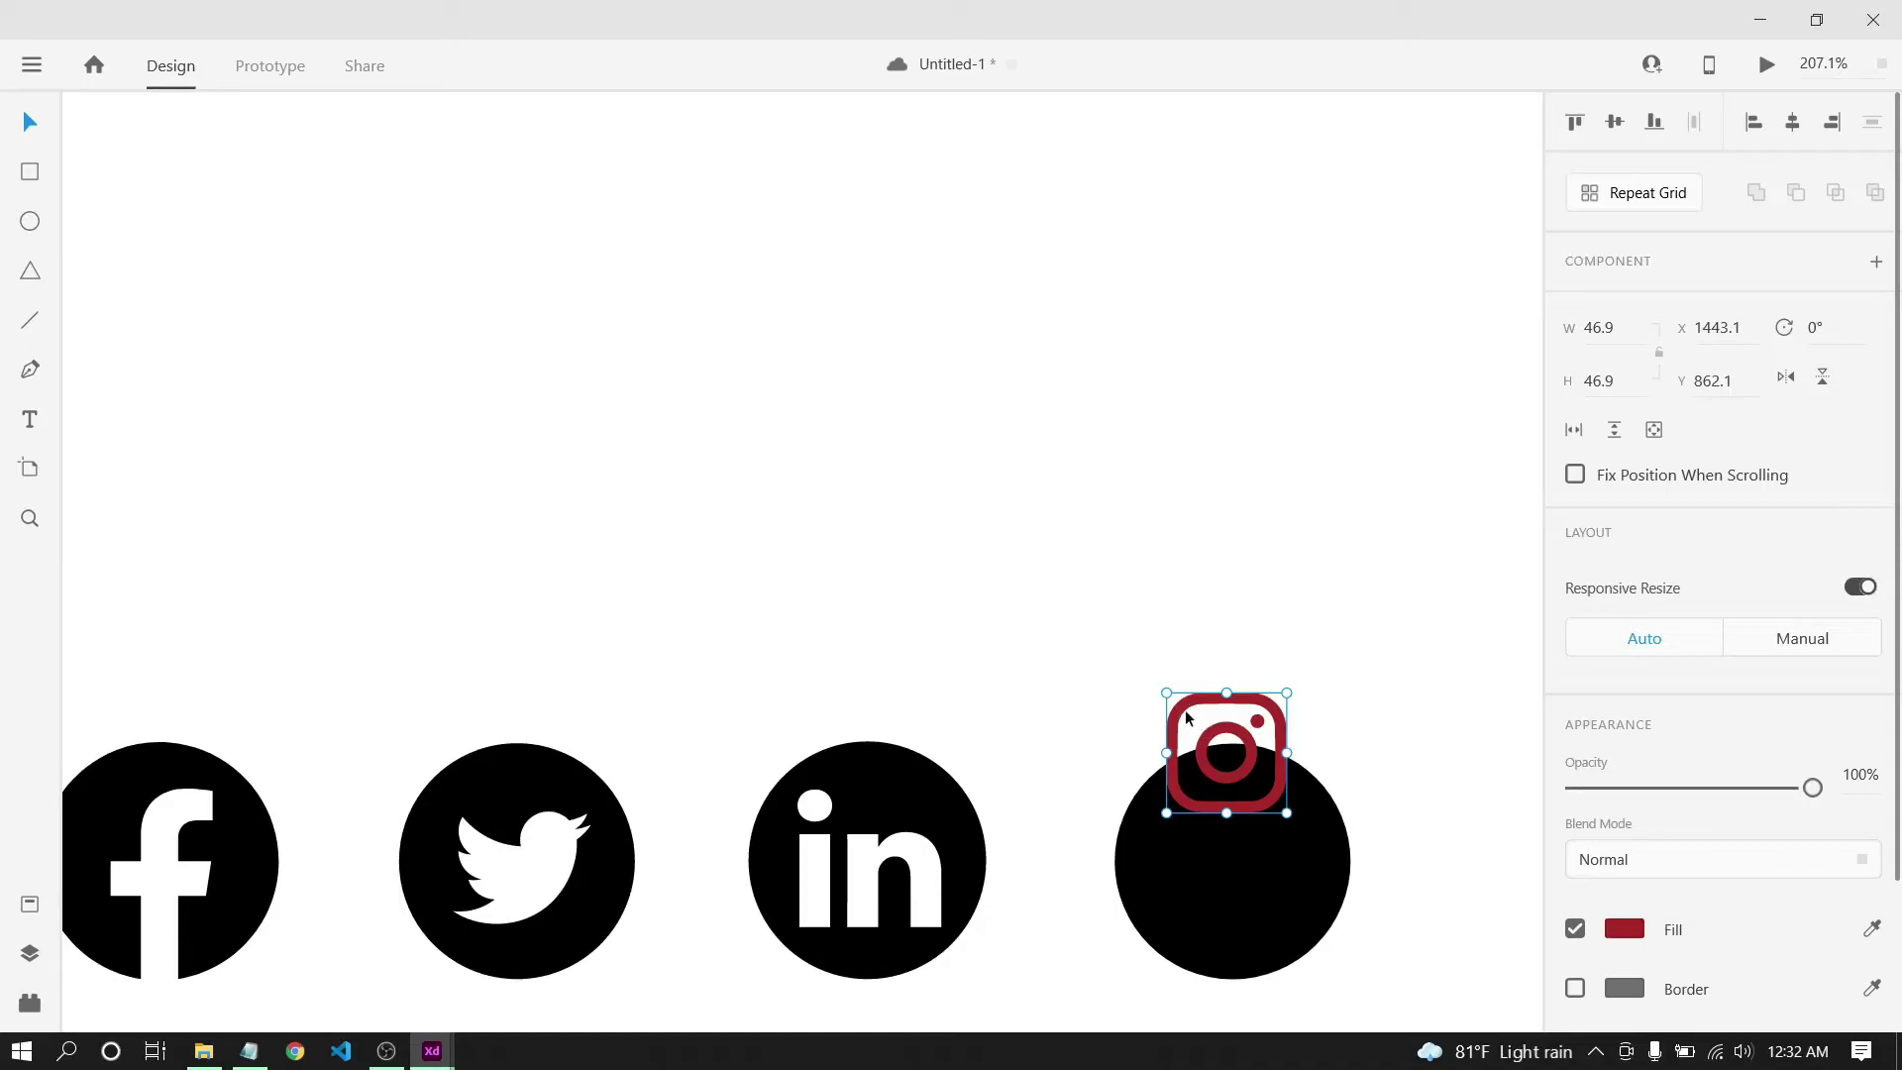
Centre the Instagram icon on the black circle and enlarge it to about 53 by 53.
left_click_drag(1194, 709, 1197, 814)
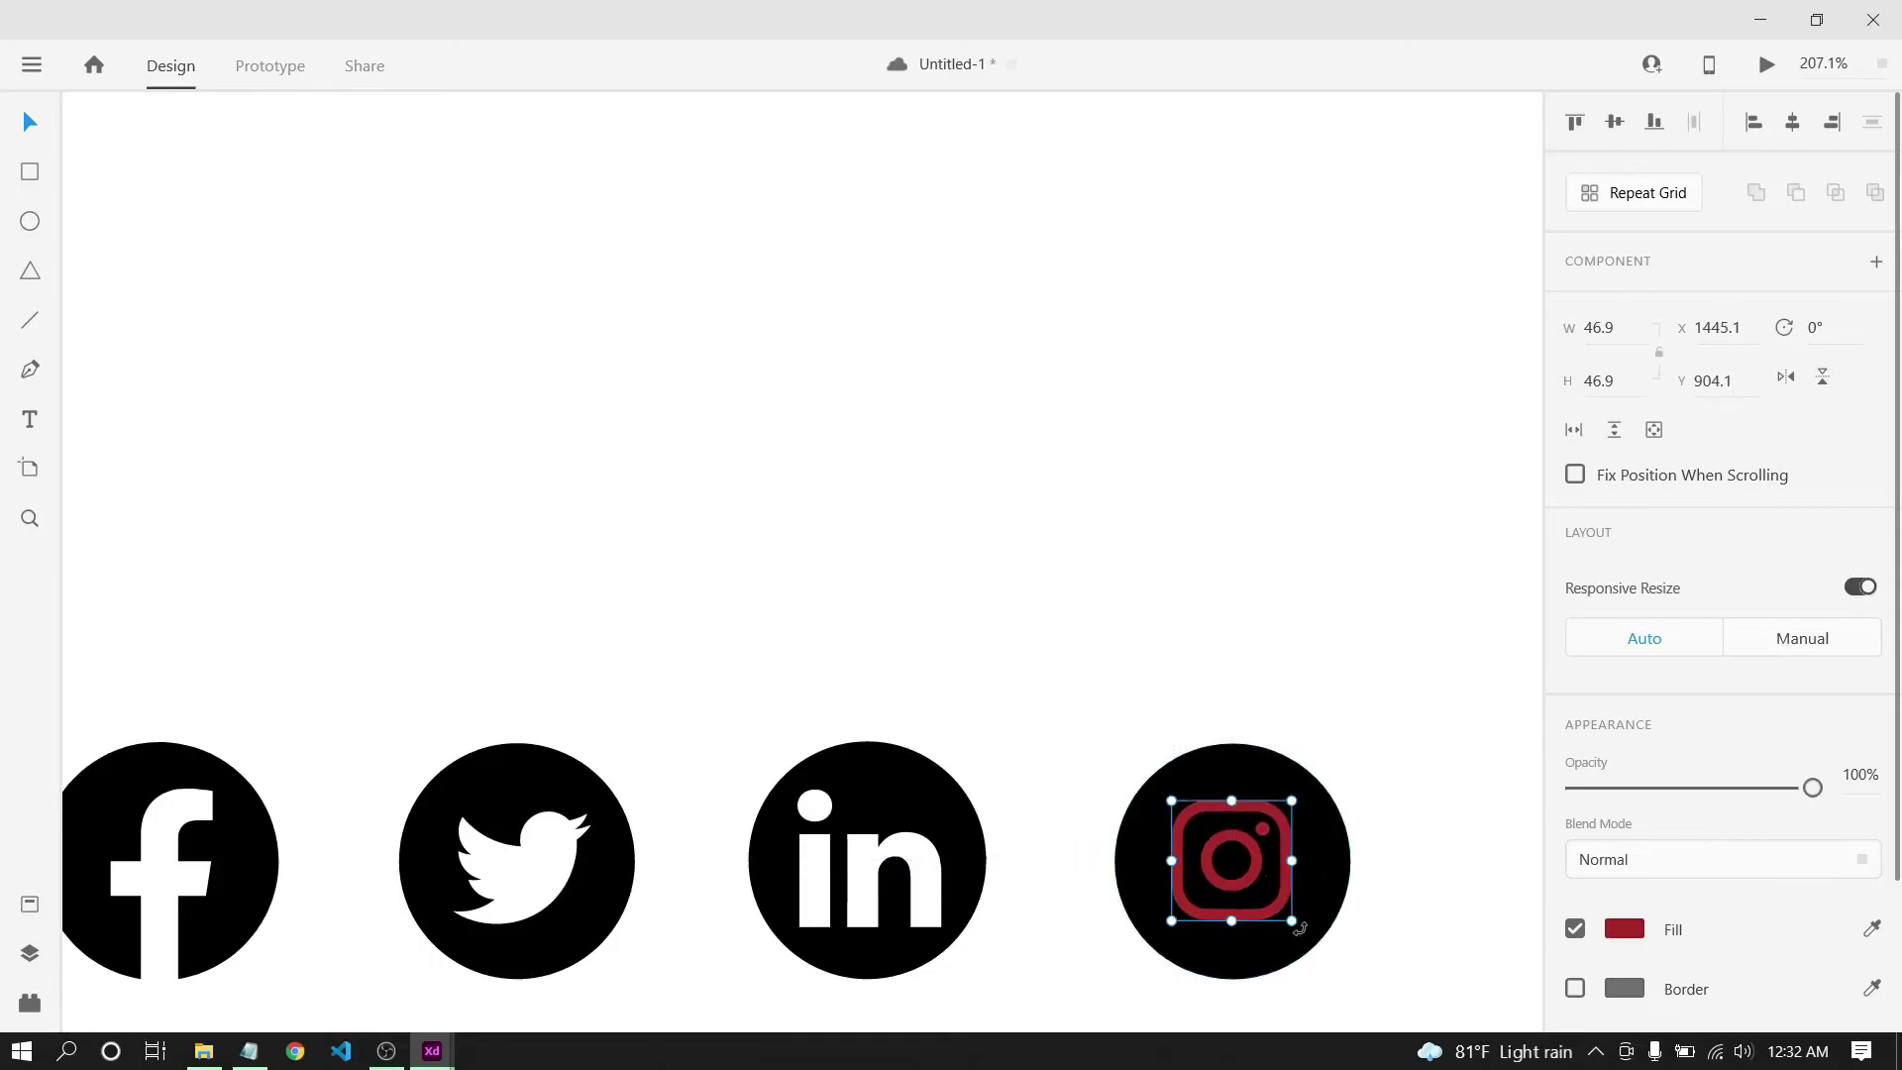
left_click_drag(1291, 919, 1299, 928)
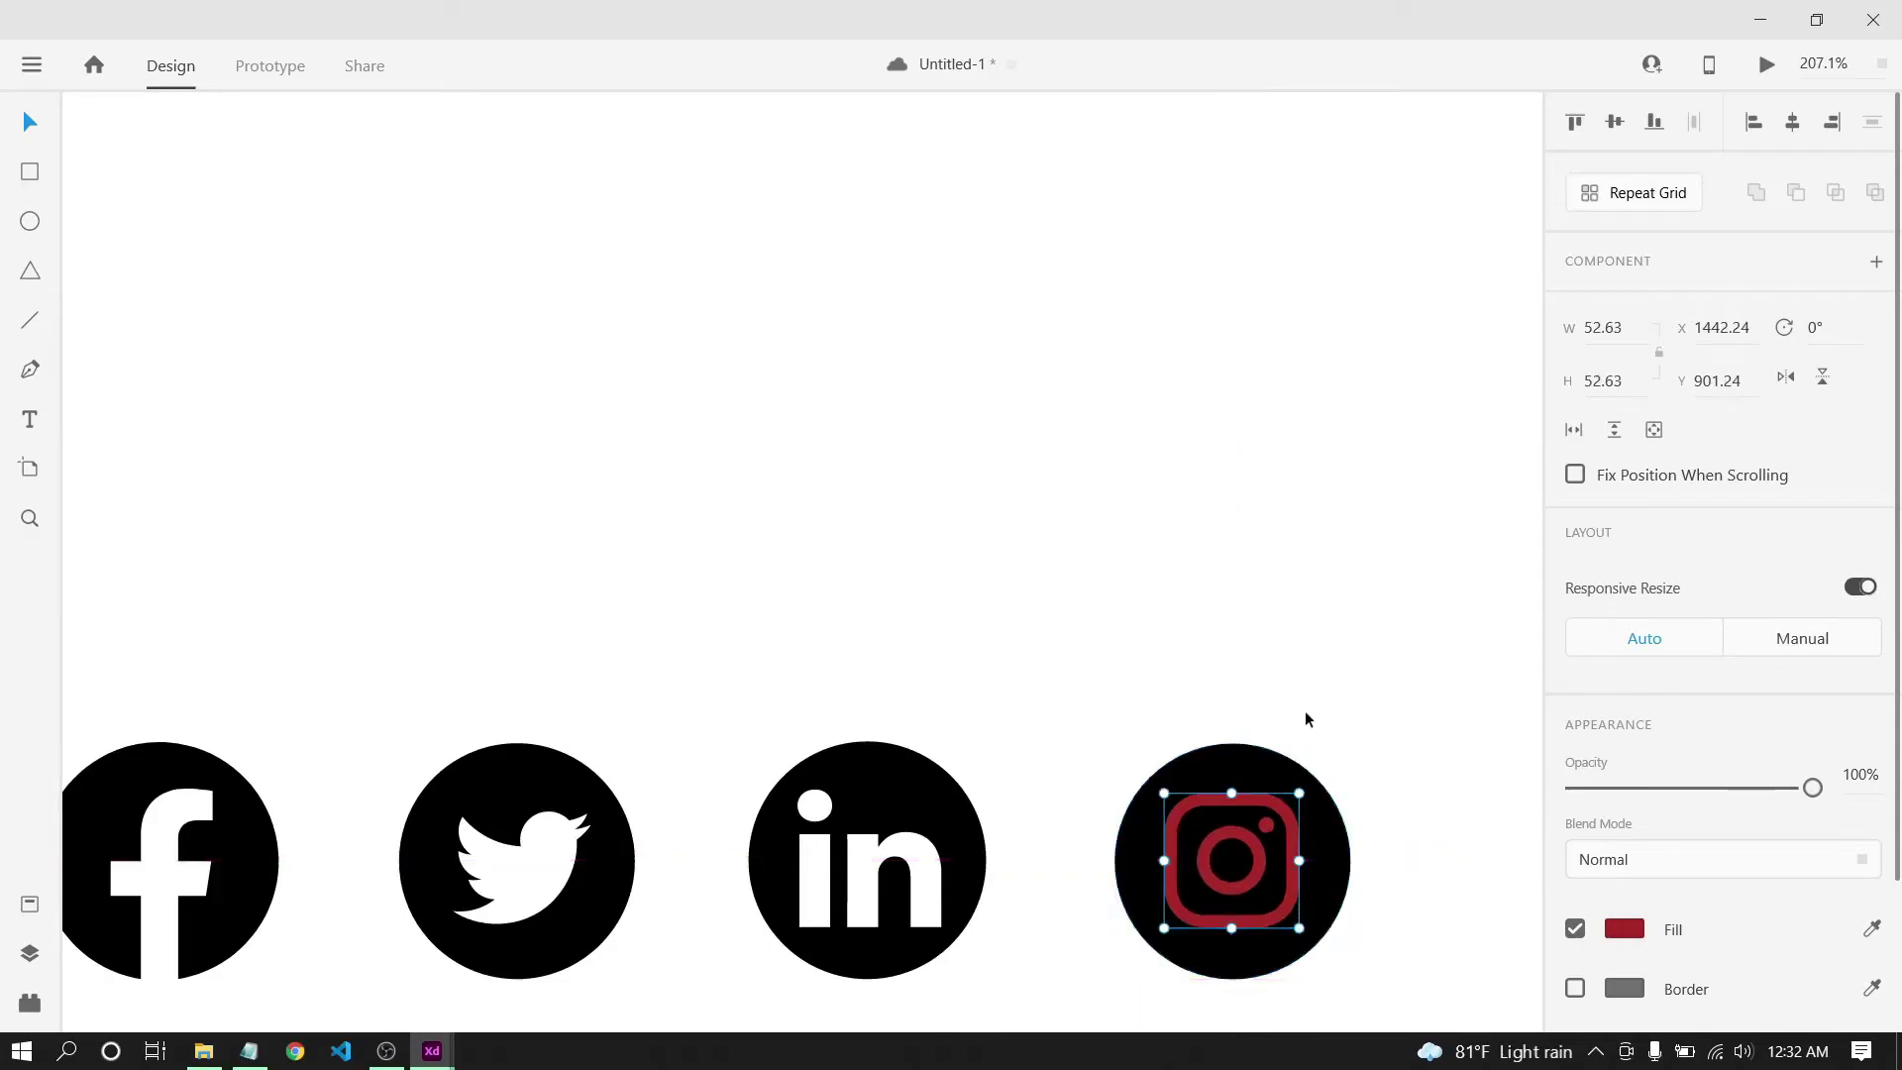
Change the Instagram icon's fill to white and deselect it.
left_click(1623, 931)
left_click_drag(1362, 818, 1110, 601)
left_click(1086, 519)
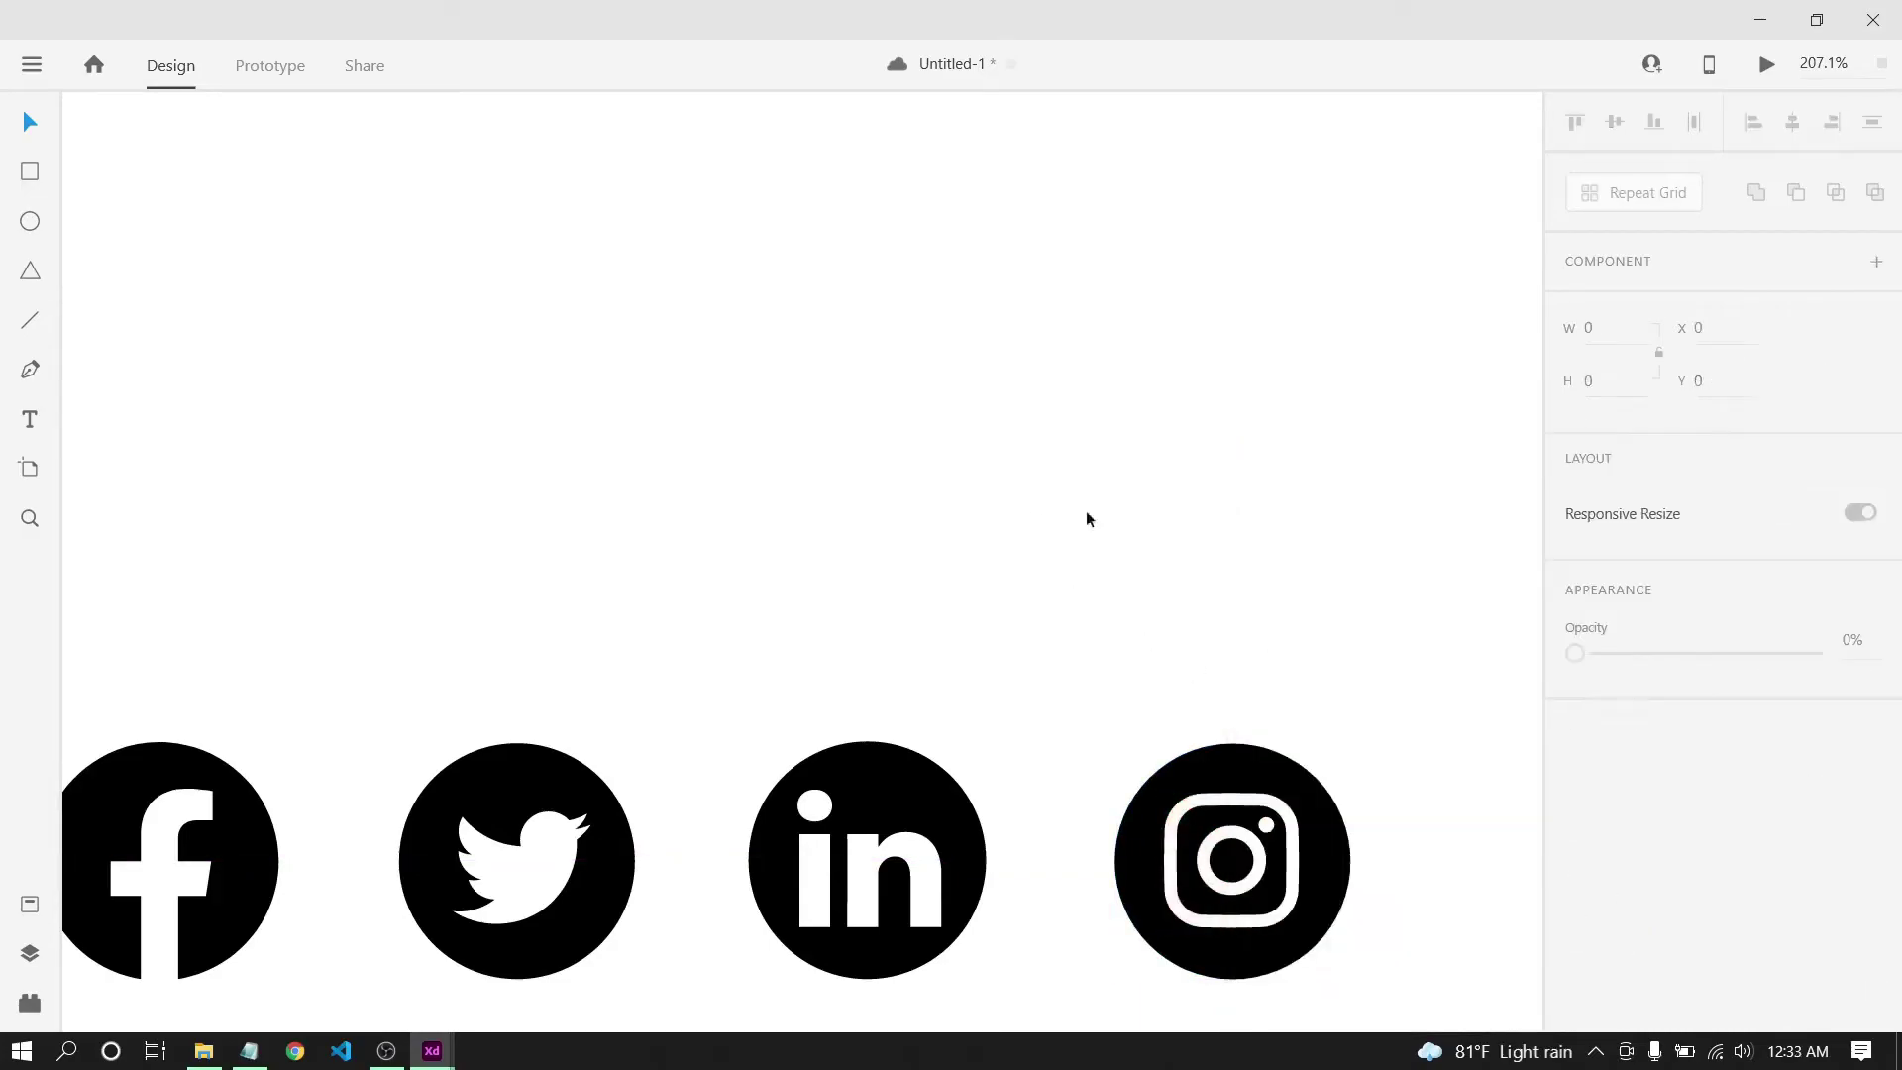
Group the white Instagram icon together with the black circle behind it.
scroll(1083, 656, "down", 3)
scroll(1082, 656, "up", 3)
left_click_drag(1085, 645, 1356, 924)
right_click(1224, 787)
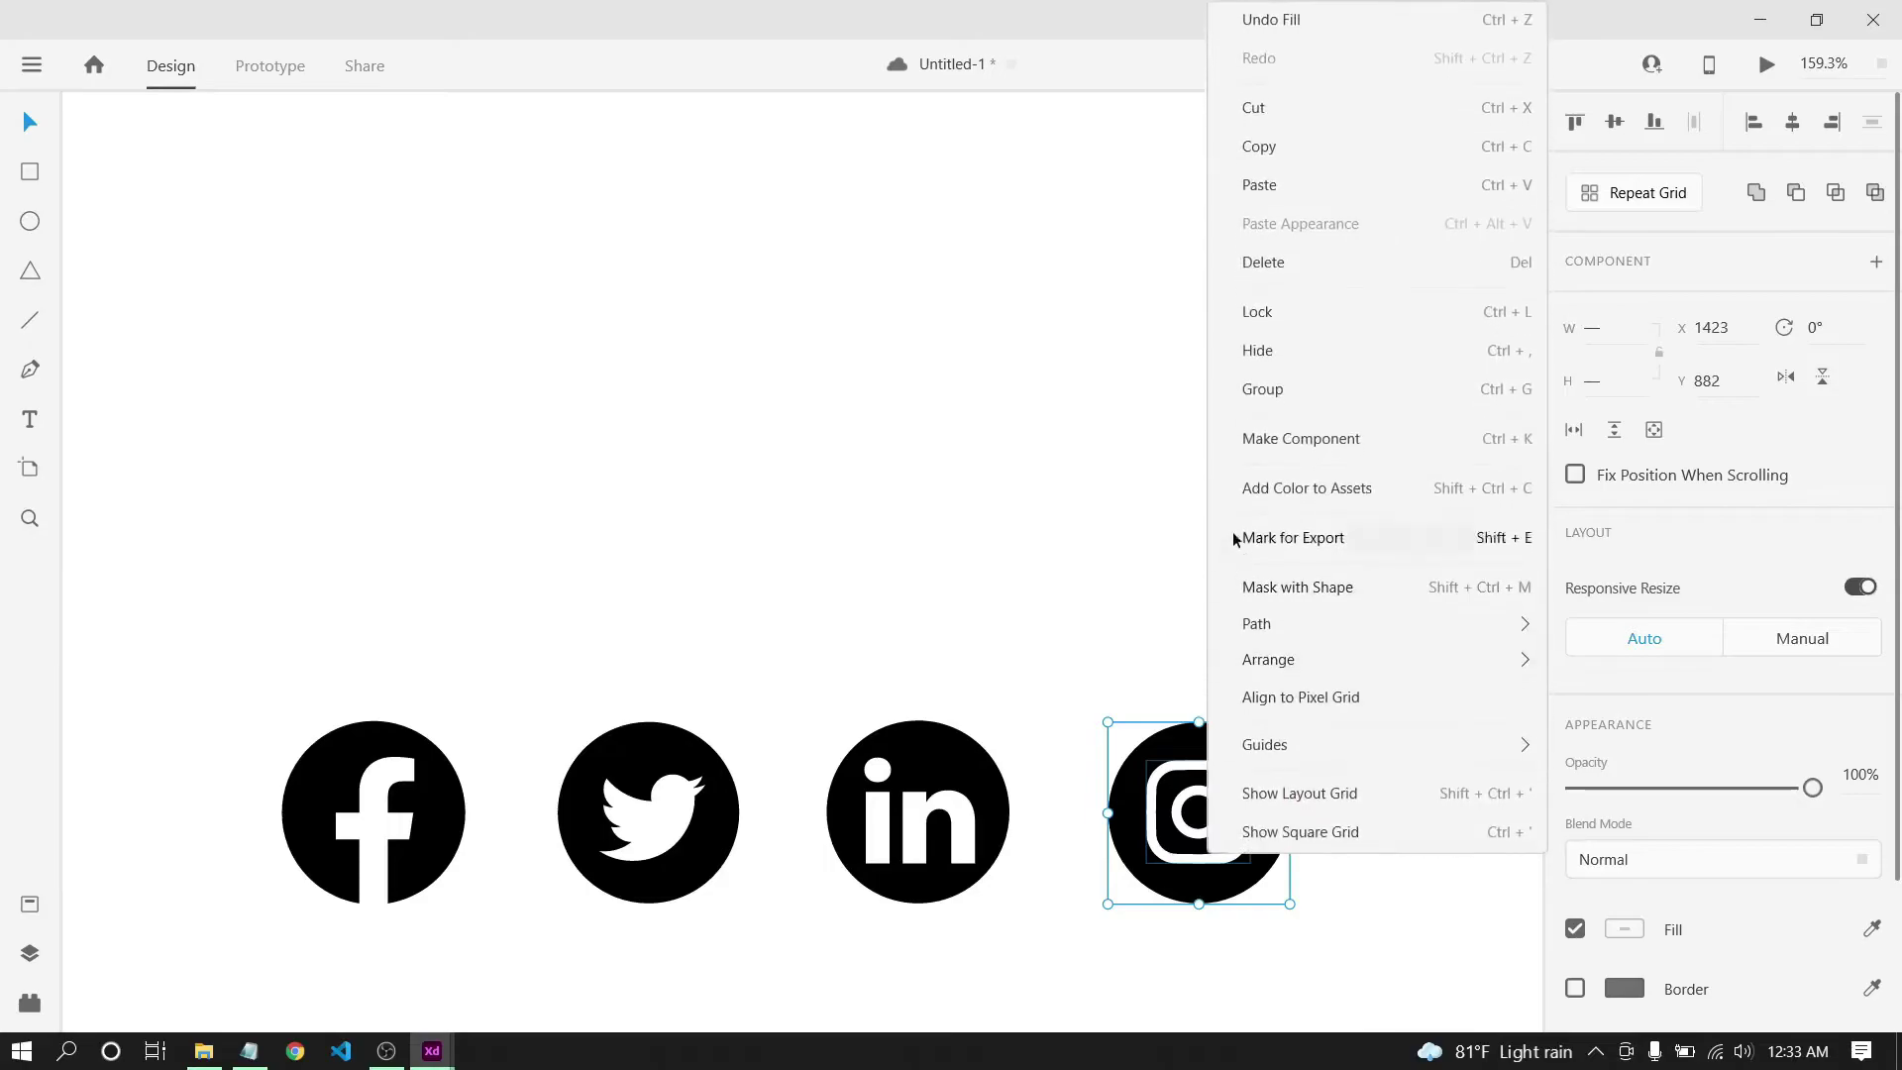
left_click(1229, 408)
mouse_move(1240, 819)
left_mouse_down()
mouse_move(1254, 793)
mouse_move(1246, 820)
left_mouse_up()
left_click(998, 450)
Move the grouped Instagram icon closer to the LinkedIn icon, to X 1417, Y 882, evening out the row's spacing.
scroll(1025, 466, "down", 5)
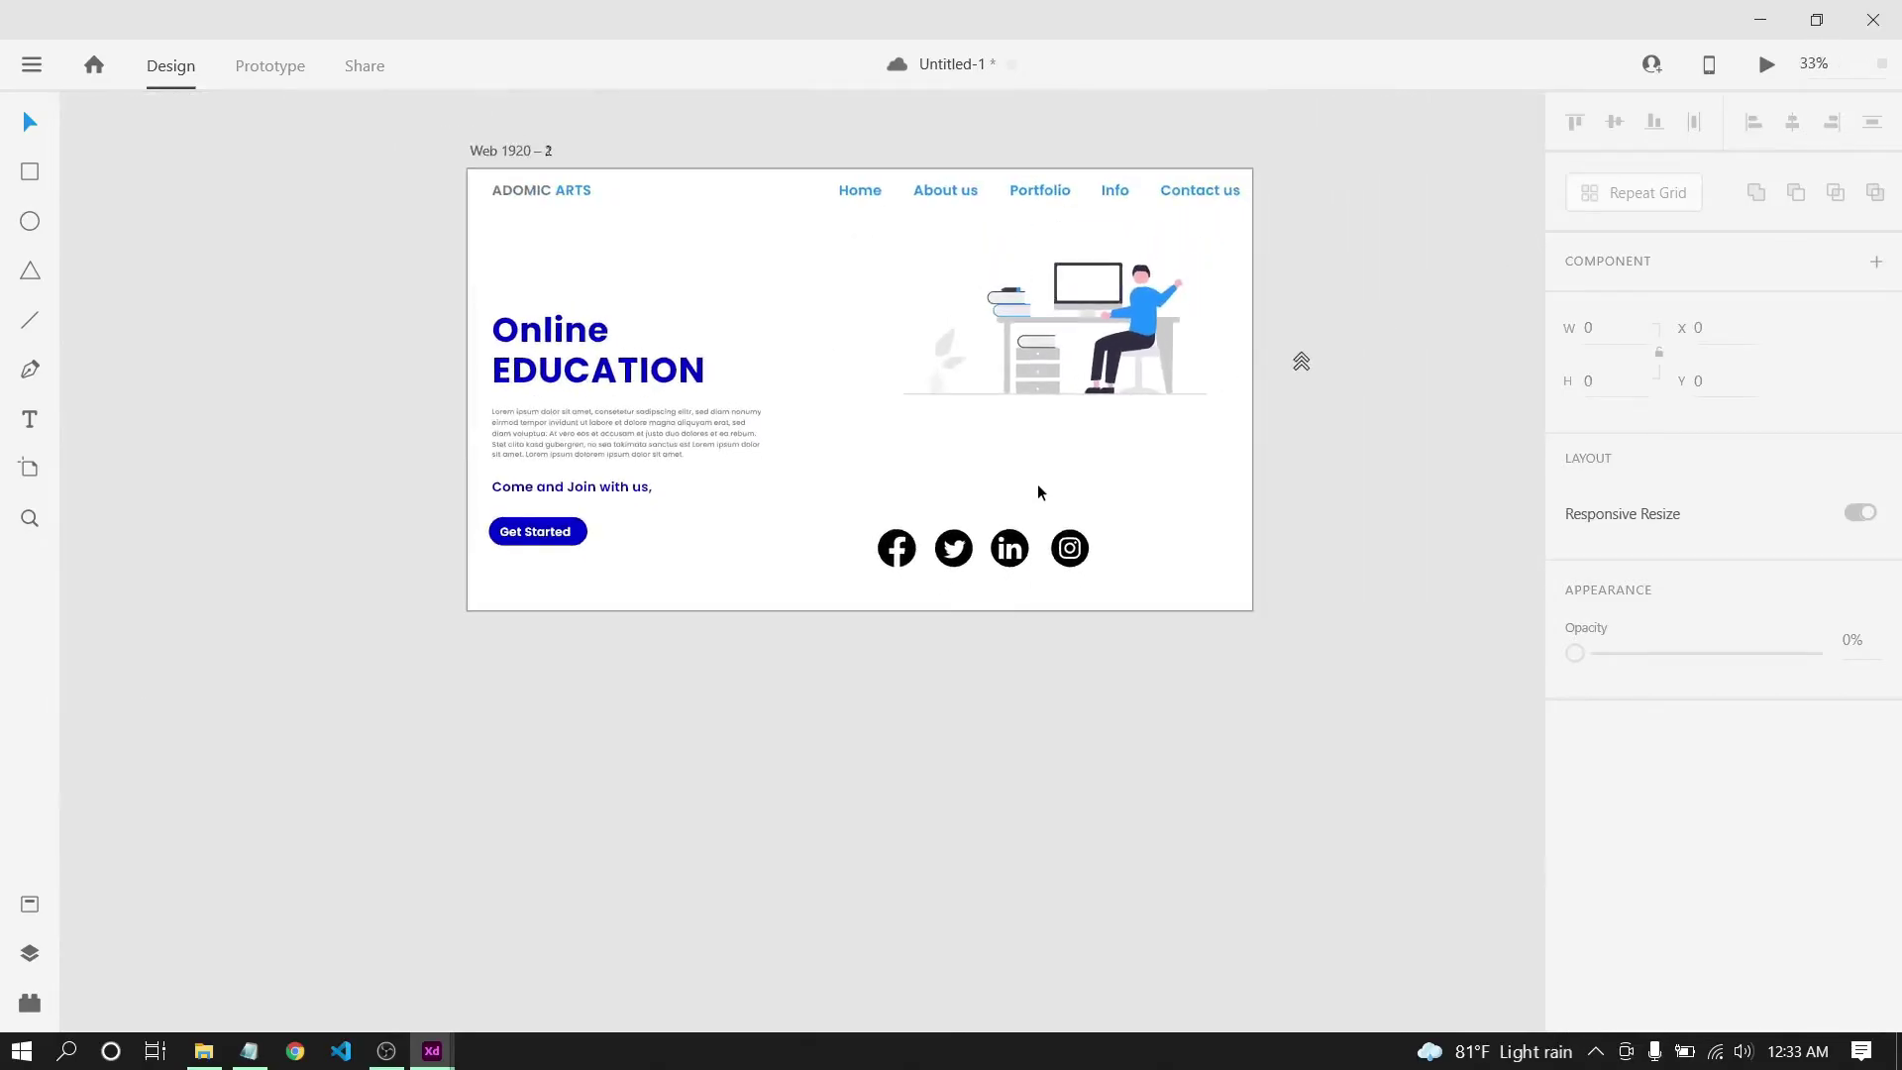
scroll(1038, 492, "up", 3)
scroll(1037, 492, "up", 3)
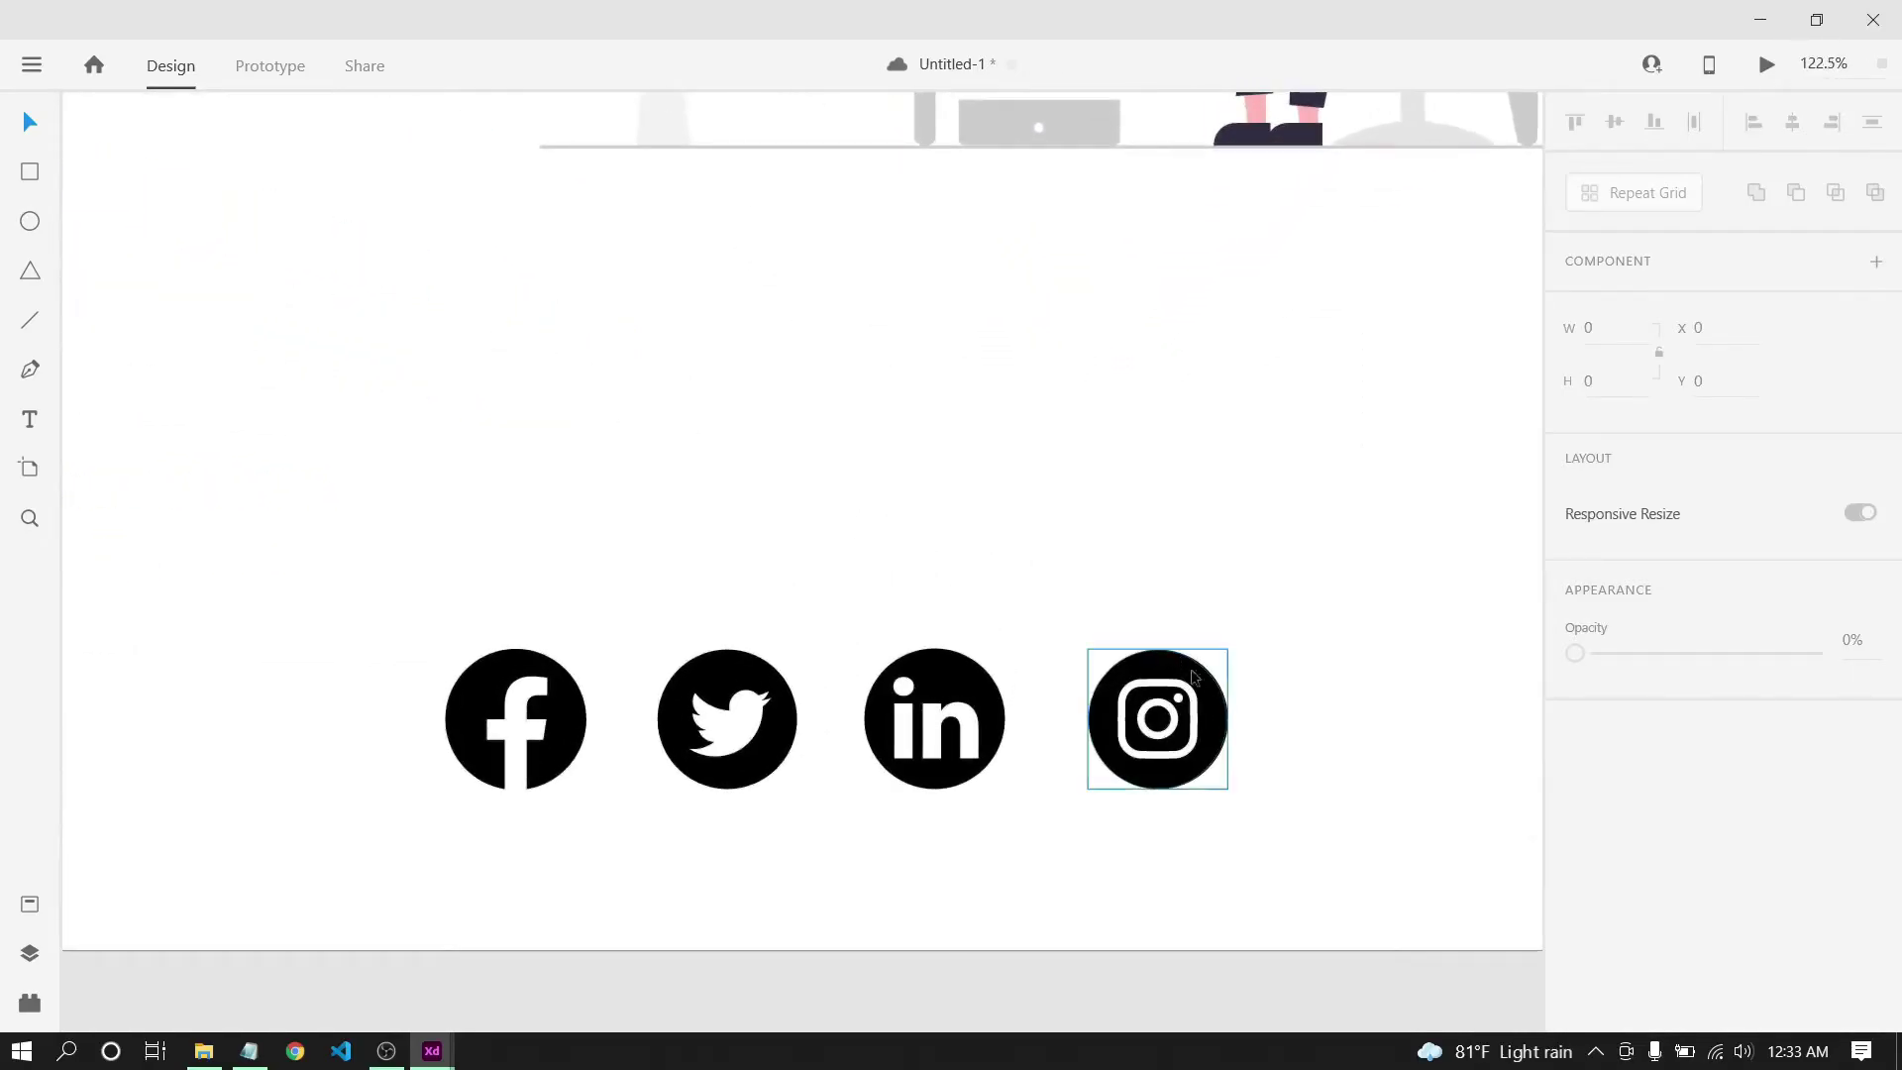
scroll(1089, 584, "up", 1)
scroll(1087, 579, "up", 1)
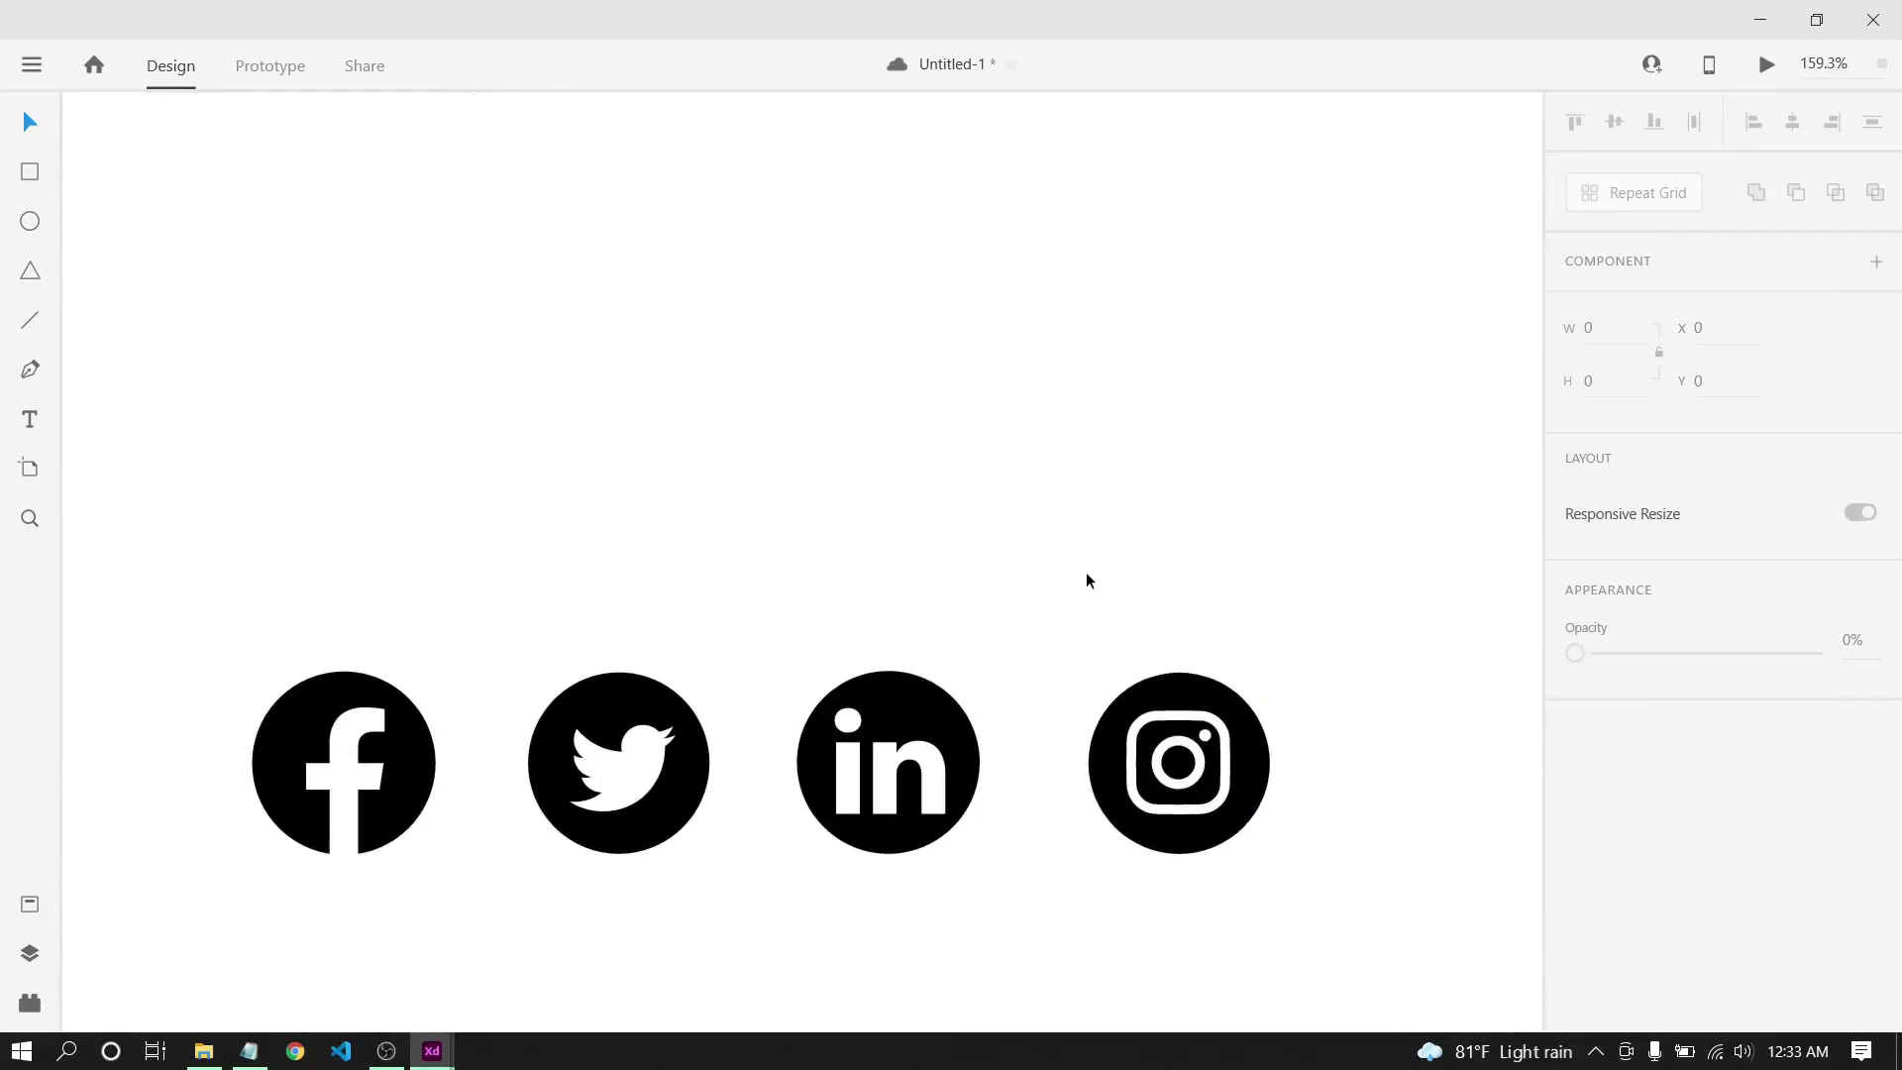
left_click_drag(977, 540, 1151, 534)
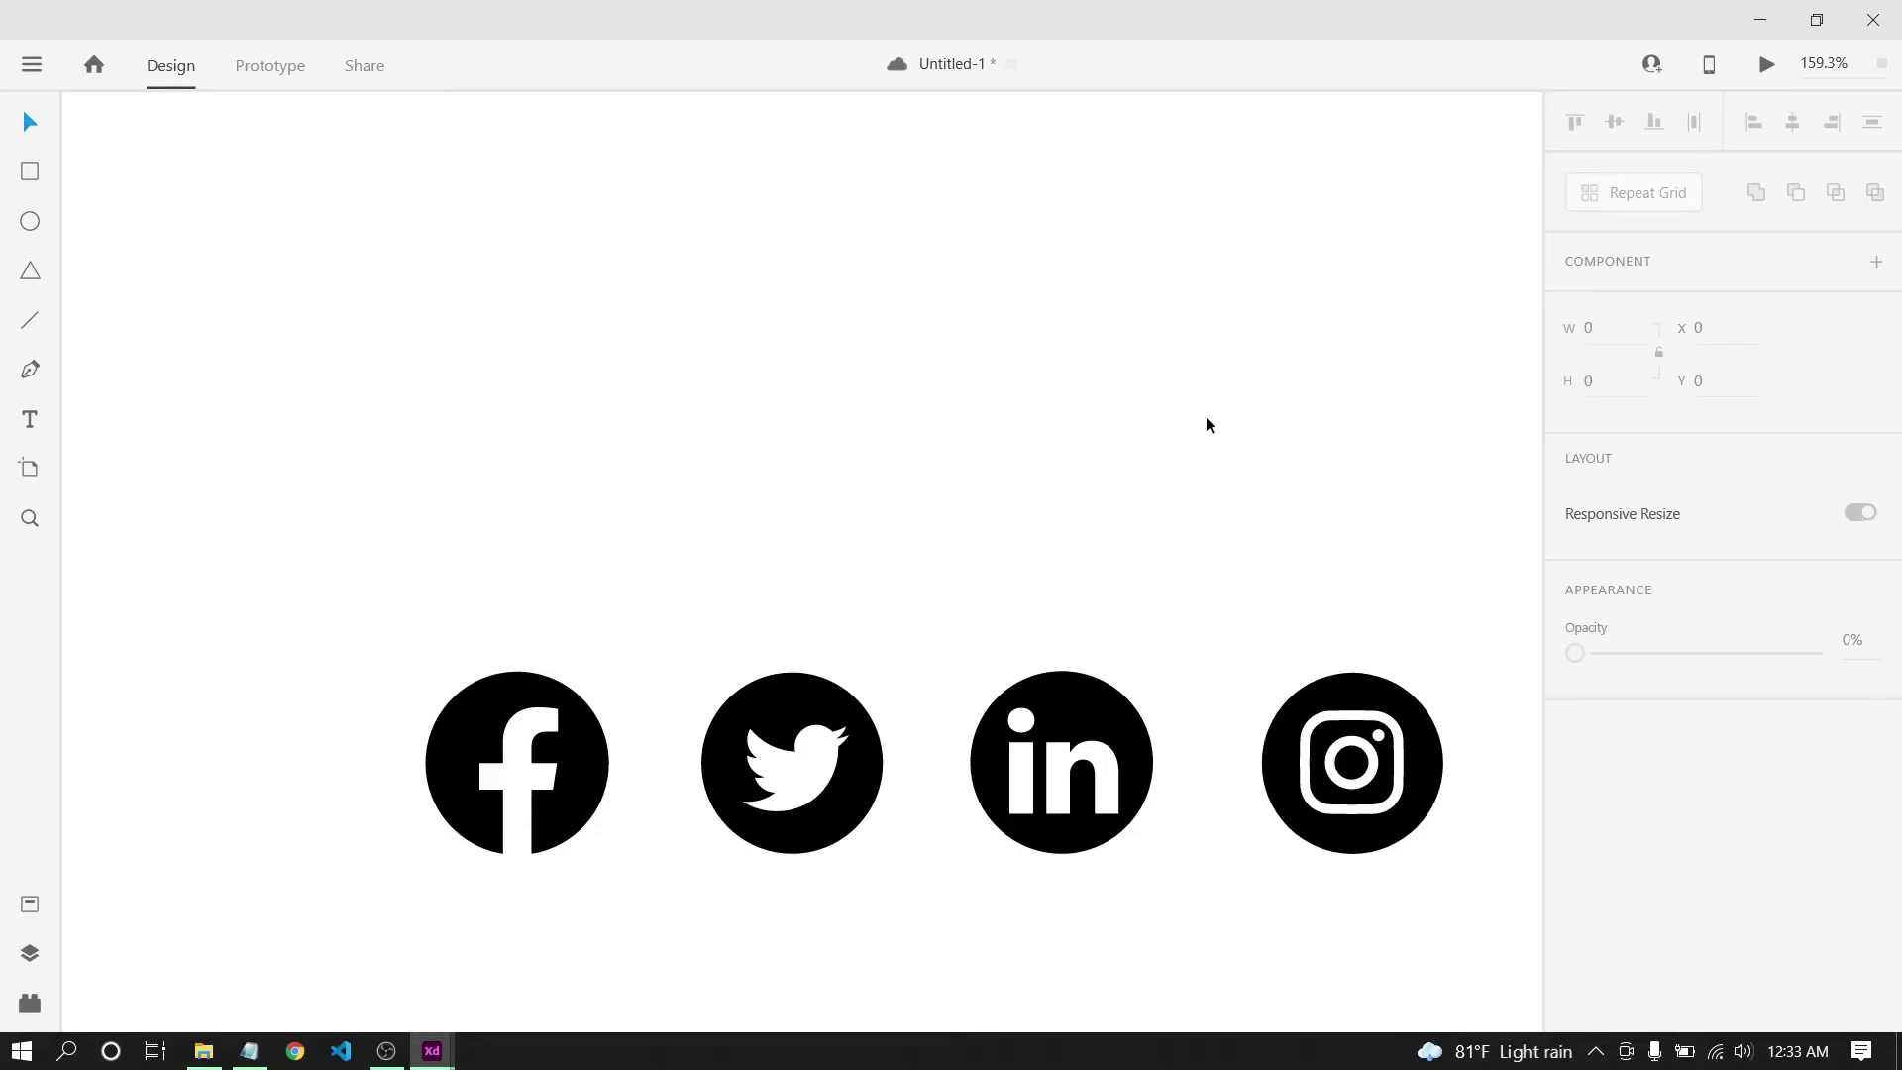
left_click_drag(1364, 772, 1343, 775)
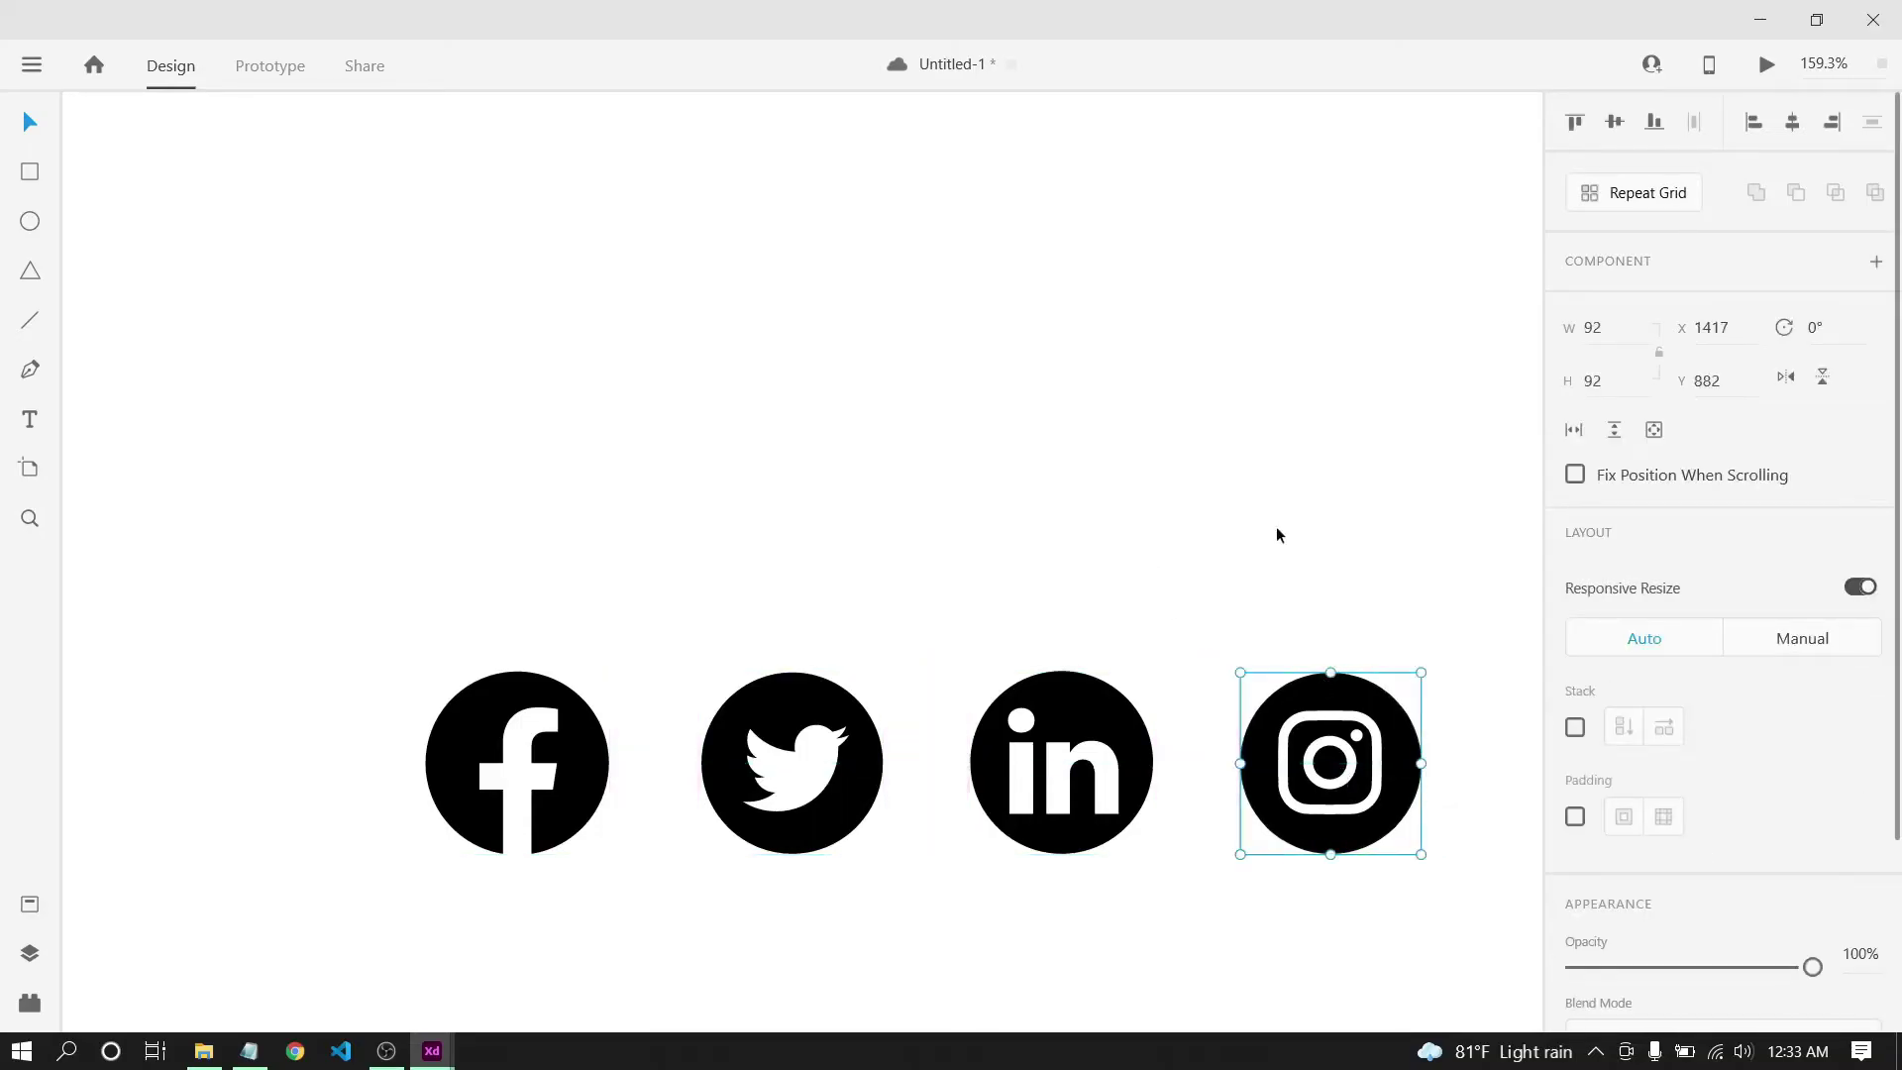
left_click(1276, 535)
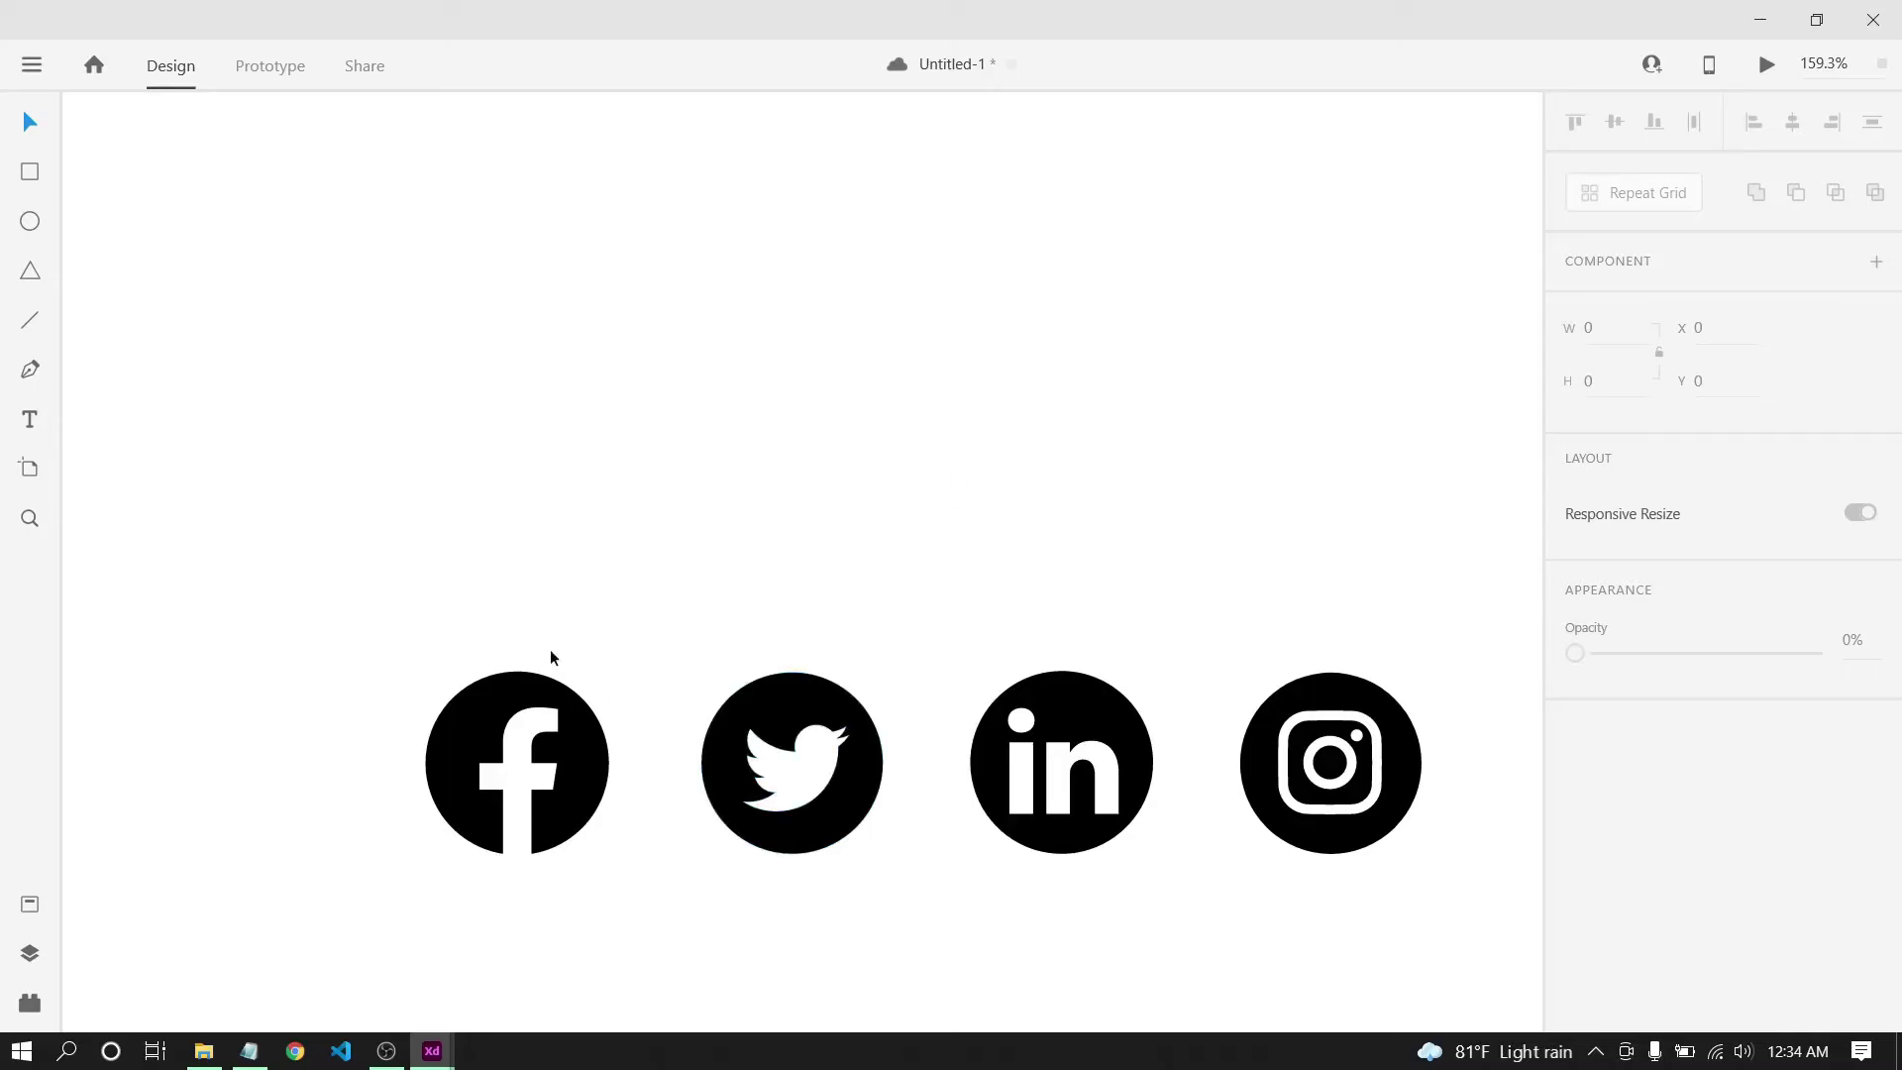
Change the Facebook icon's fill from black to bright green and deselect it.
left_click_drag(453, 584, 502, 731)
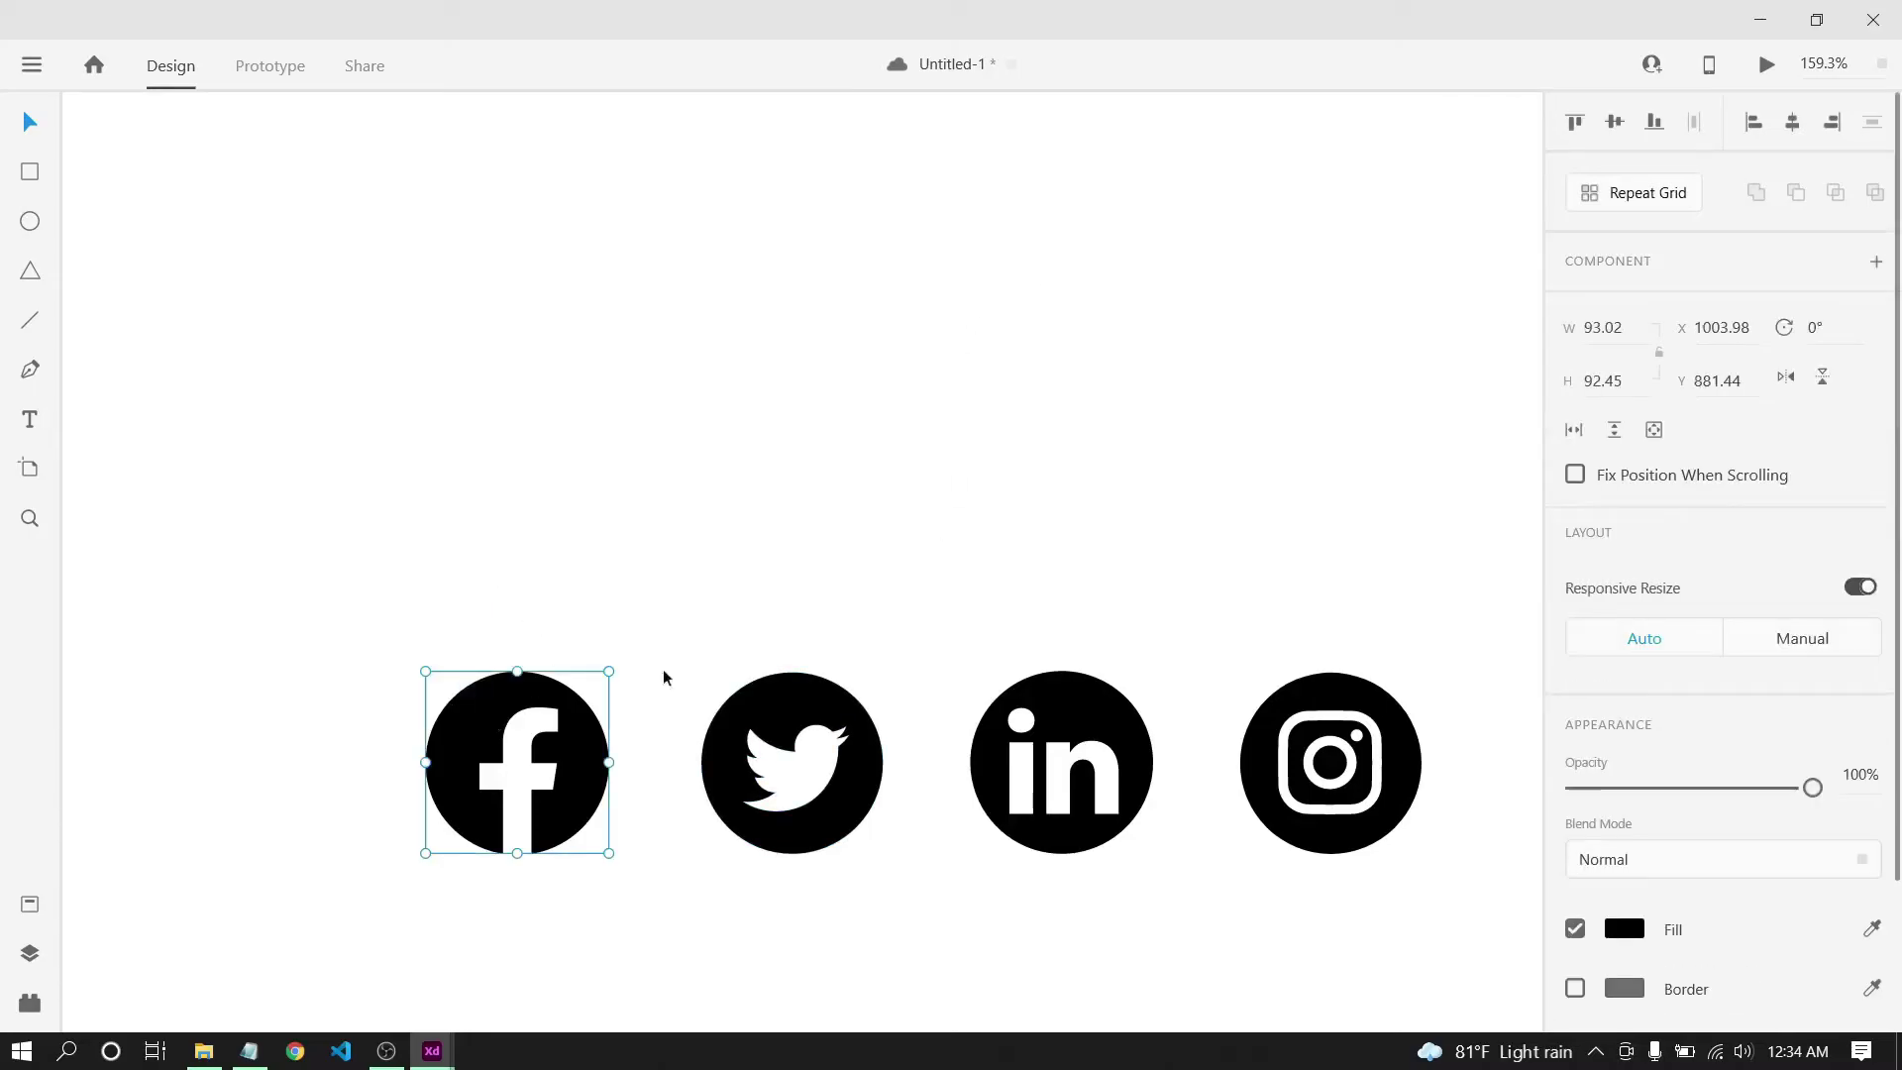
left_click(1623, 930)
left_click_drag(1500, 888, 1484, 759)
left_click(584, 745)
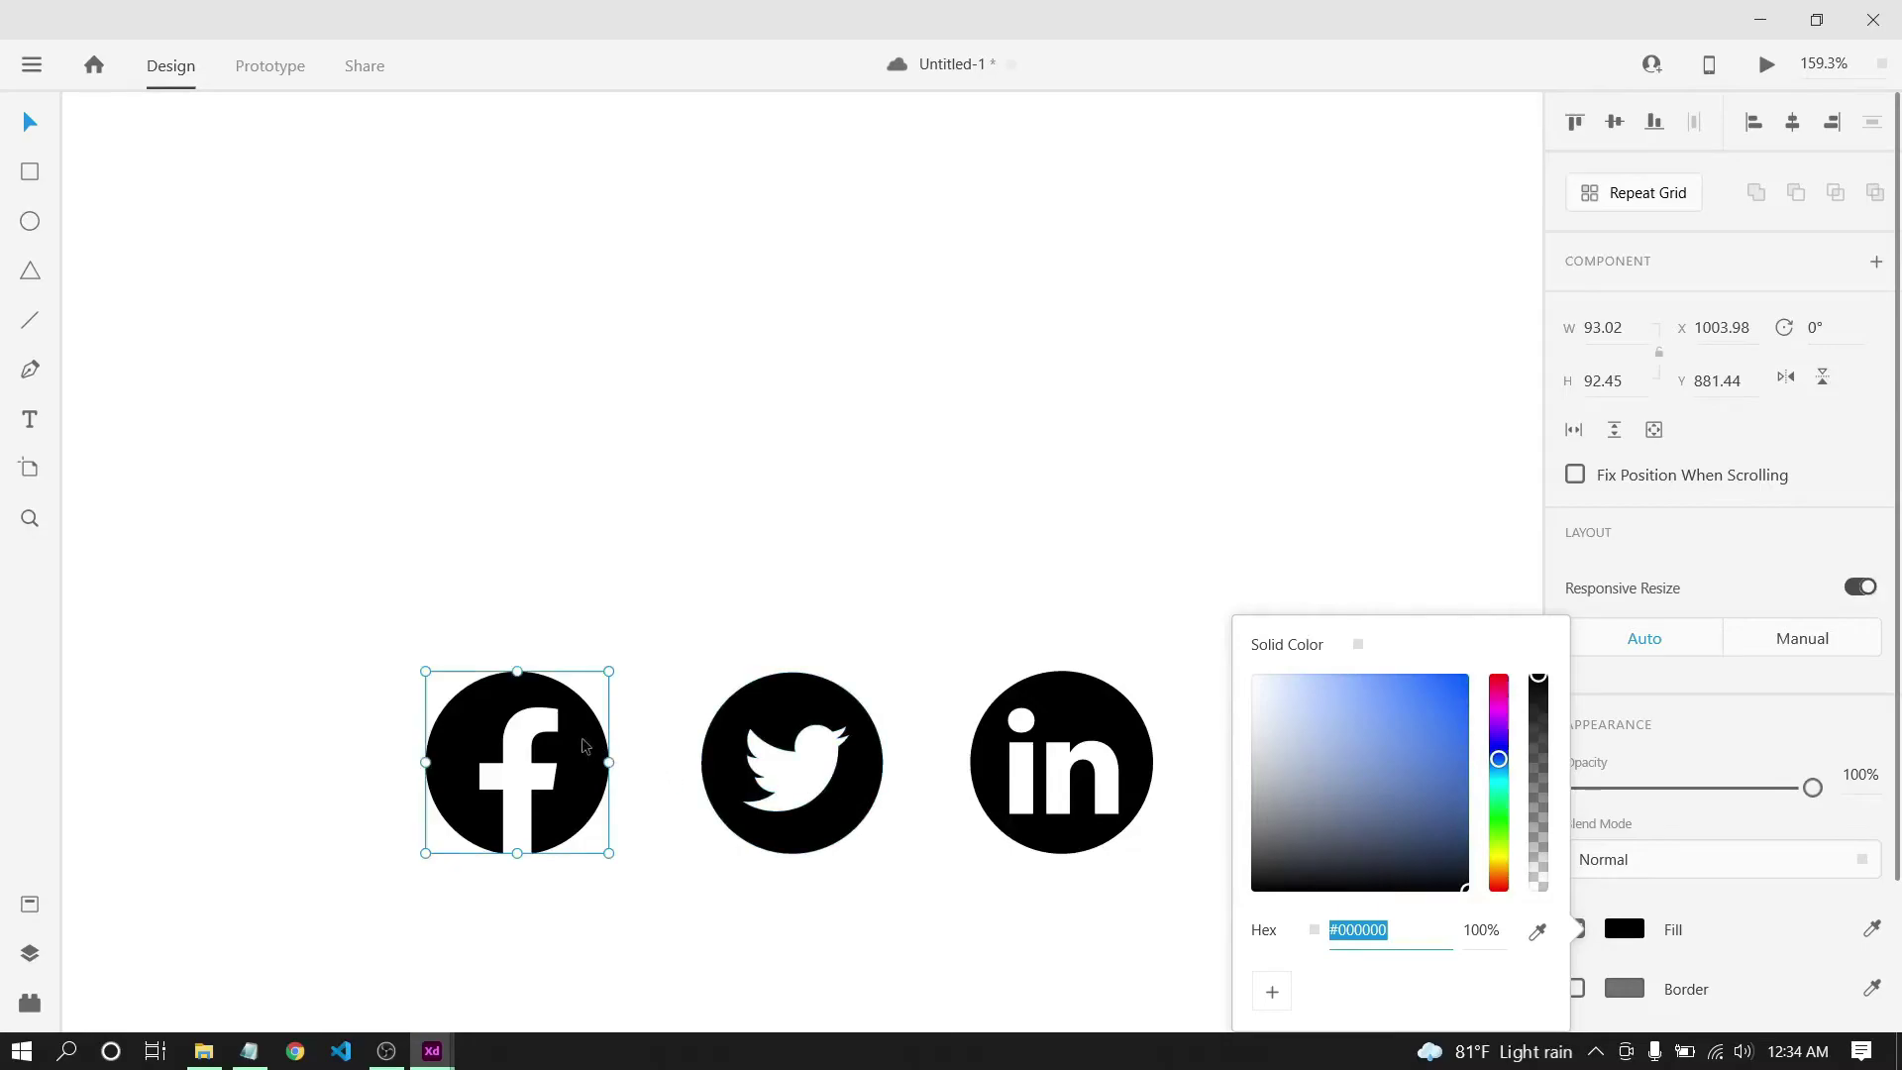
left_click(655, 626)
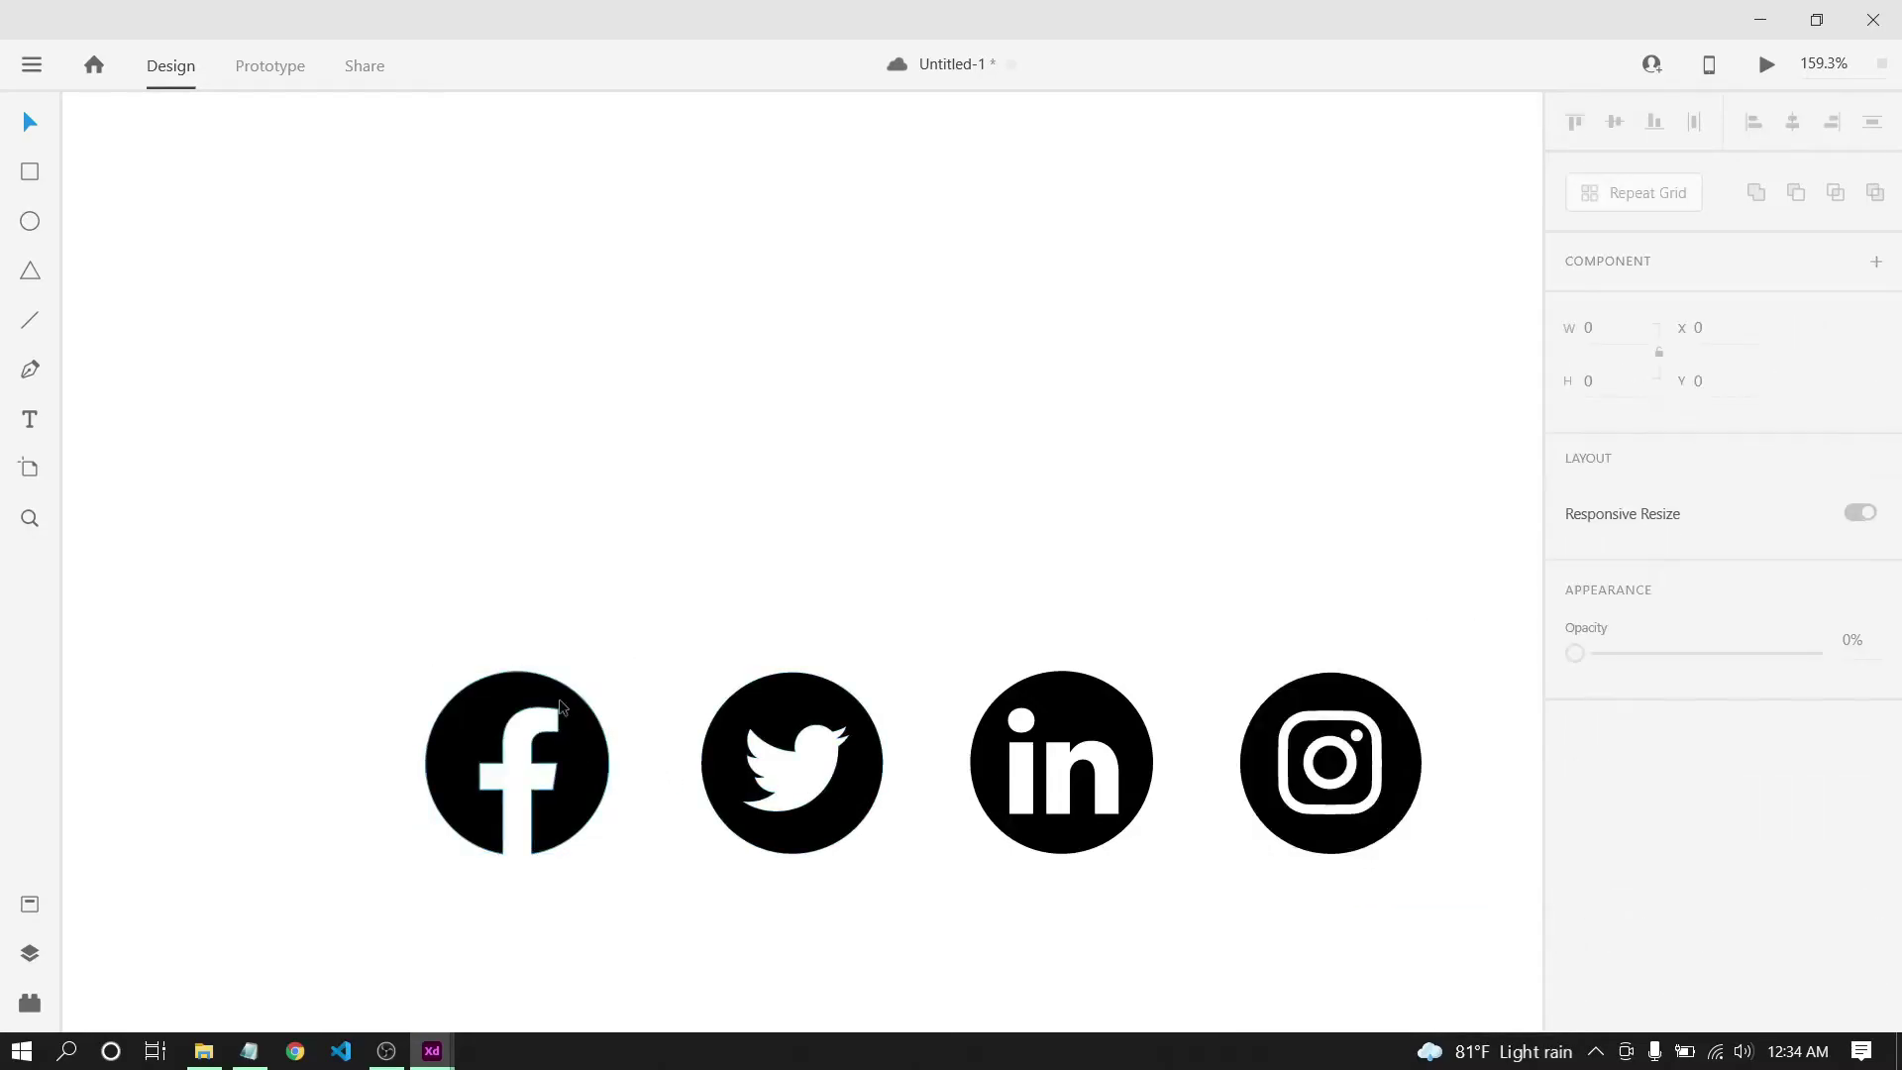
left_click(567, 708)
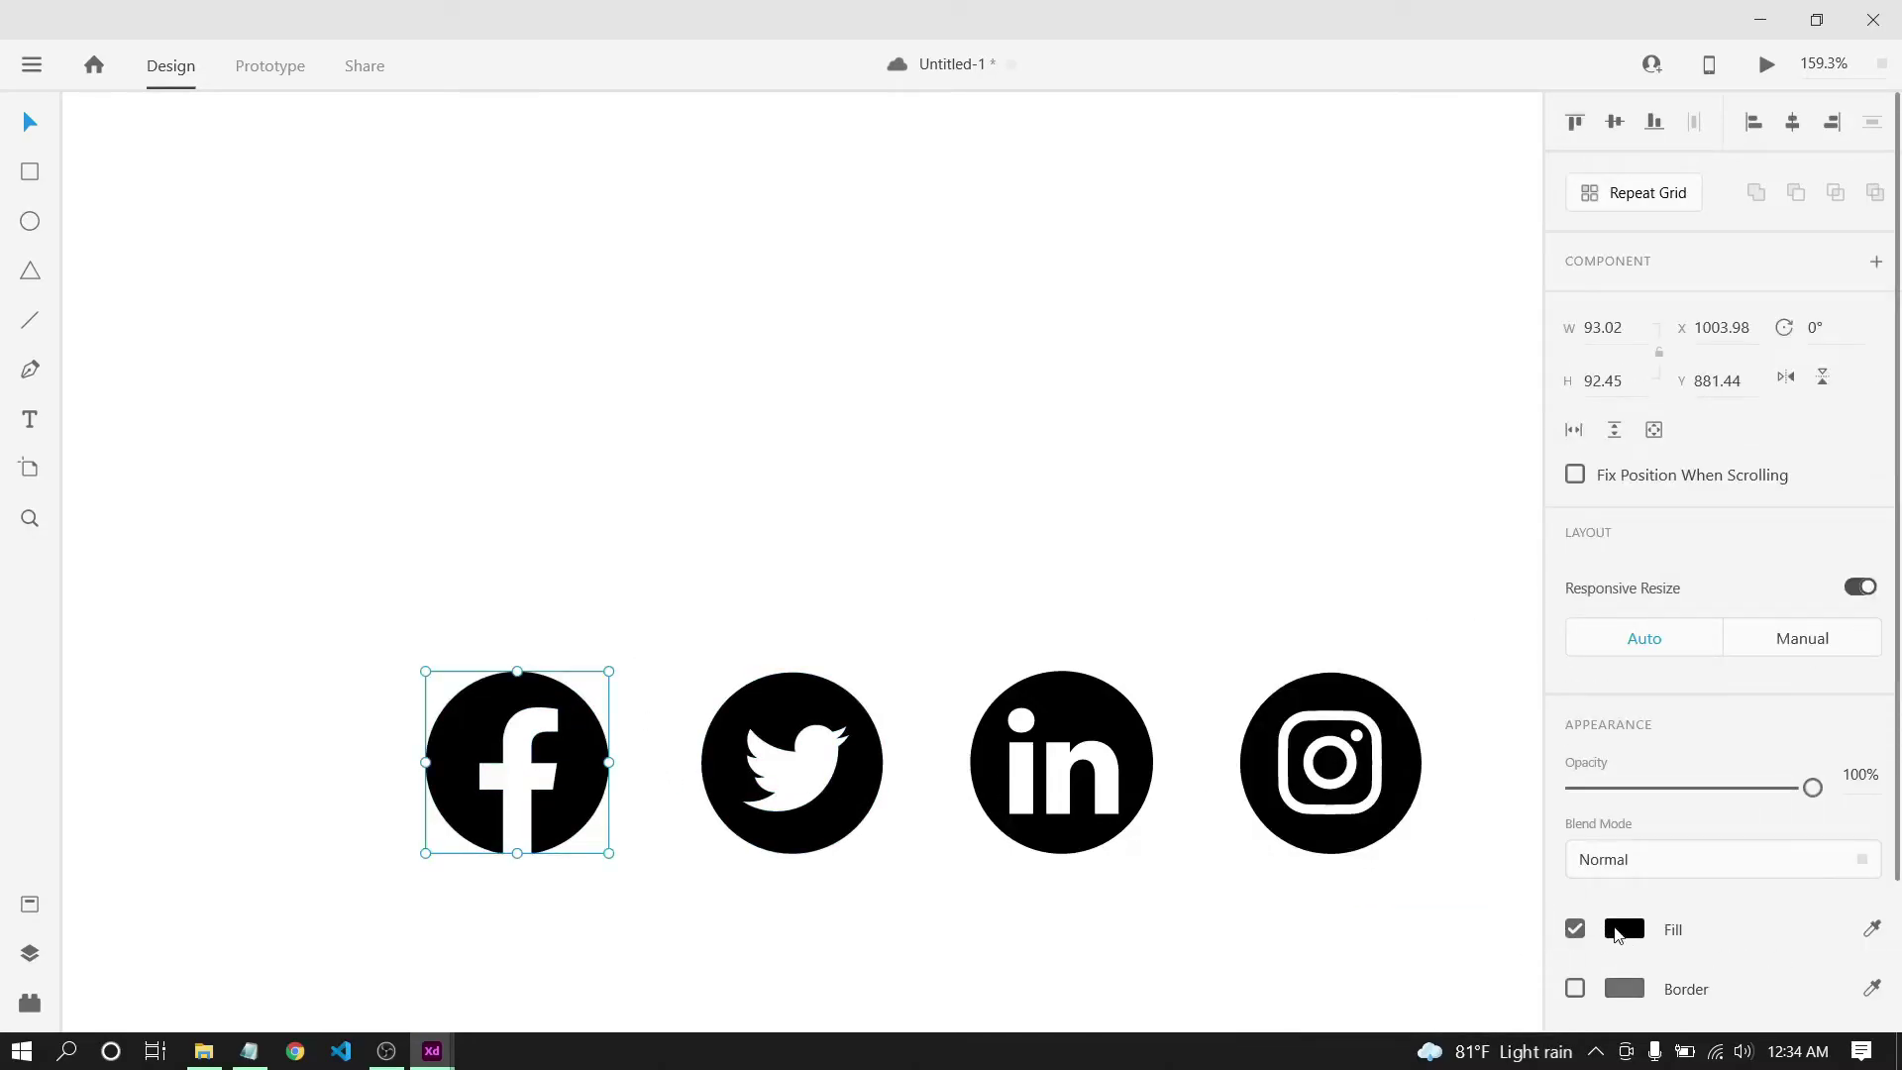
left_click(1623, 930)
mouse_move(1499, 763)
left_mouse_down()
mouse_move(1499, 728)
mouse_move(1500, 753)
mouse_move(1454, 723)
mouse_move(1448, 797)
left_mouse_up()
left_click(1455, 751)
left_click_drag(1403, 723, 1411, 752)
mouse_move(1412, 757)
left_mouse_down()
mouse_move(1435, 715)
mouse_move(1498, 693)
mouse_move(1502, 885)
mouse_move(1512, 828)
left_mouse_up()
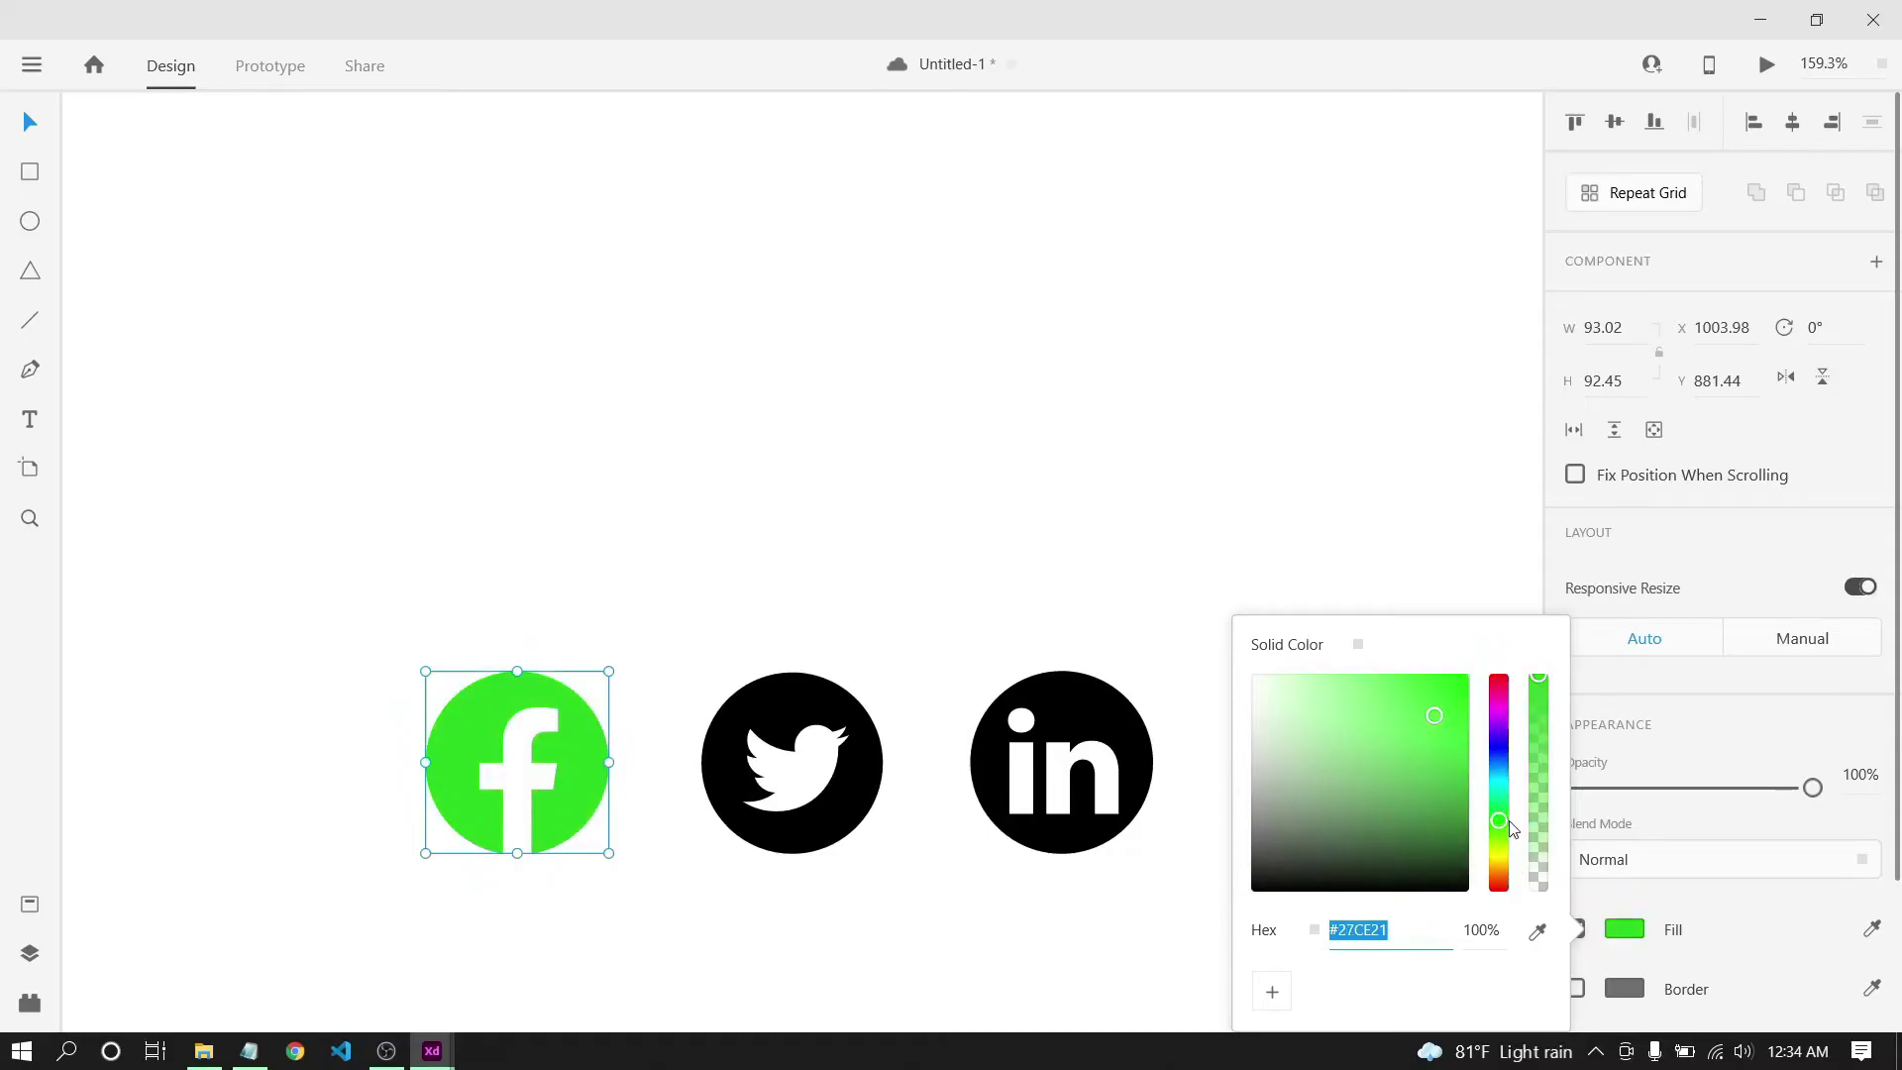
left_click(1223, 372)
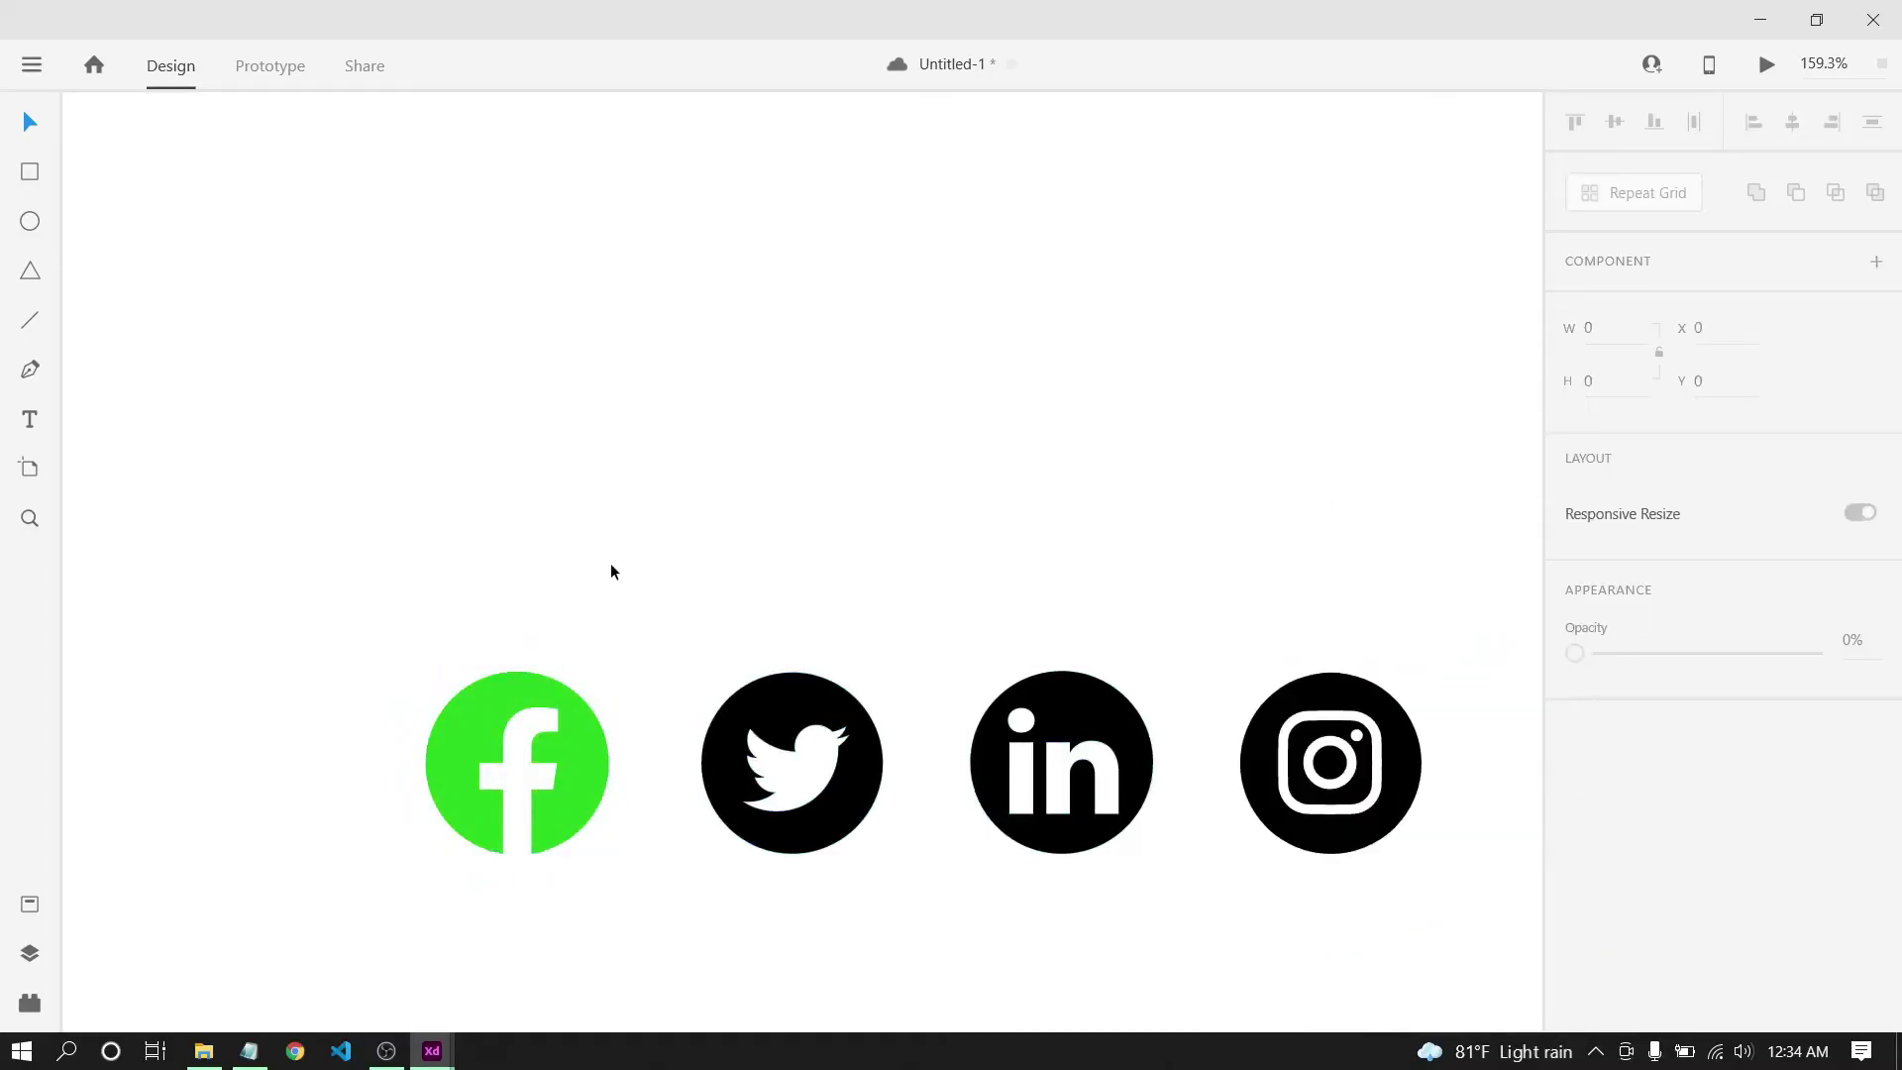
Select all four social icons, examine the "Keep in touch with us," icon row in the sample_1 document, and return to Untitled-1.
left_click_drag(326, 616, 1370, 761)
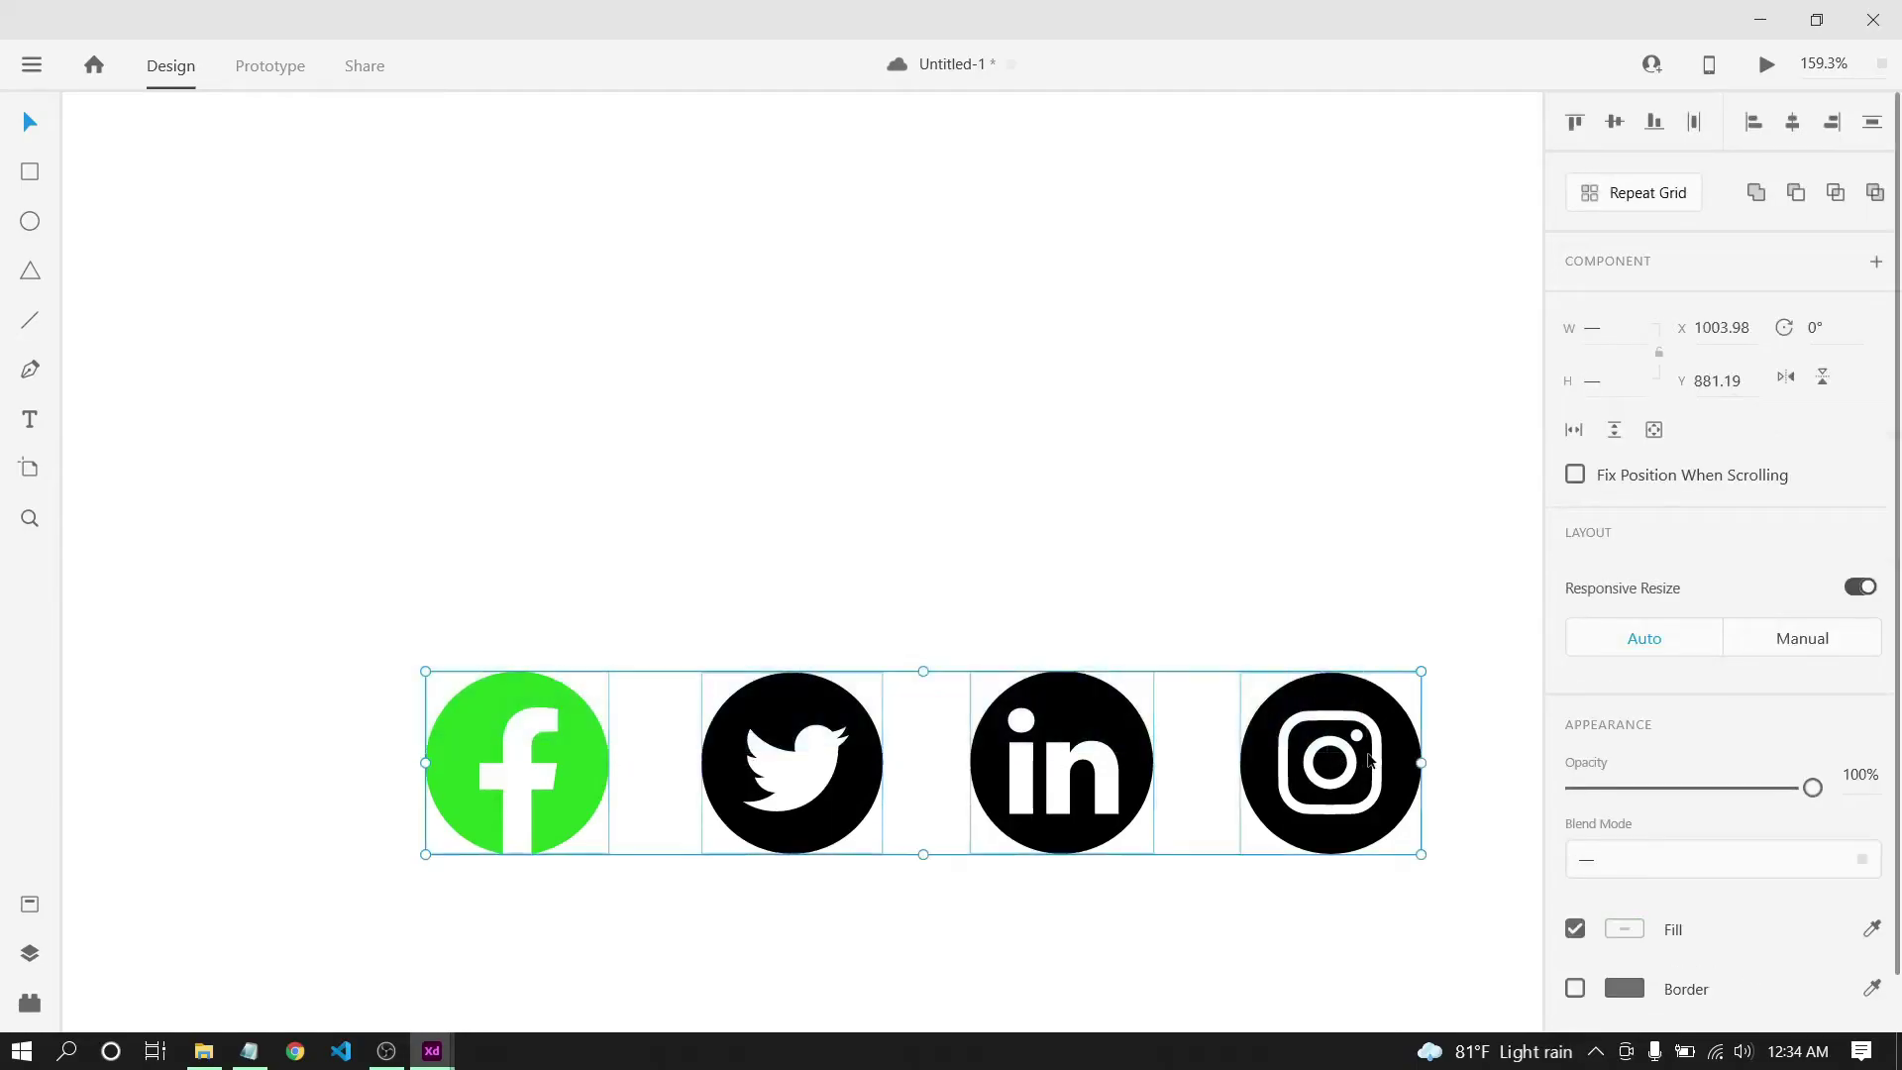
mouse_move(432, 1050)
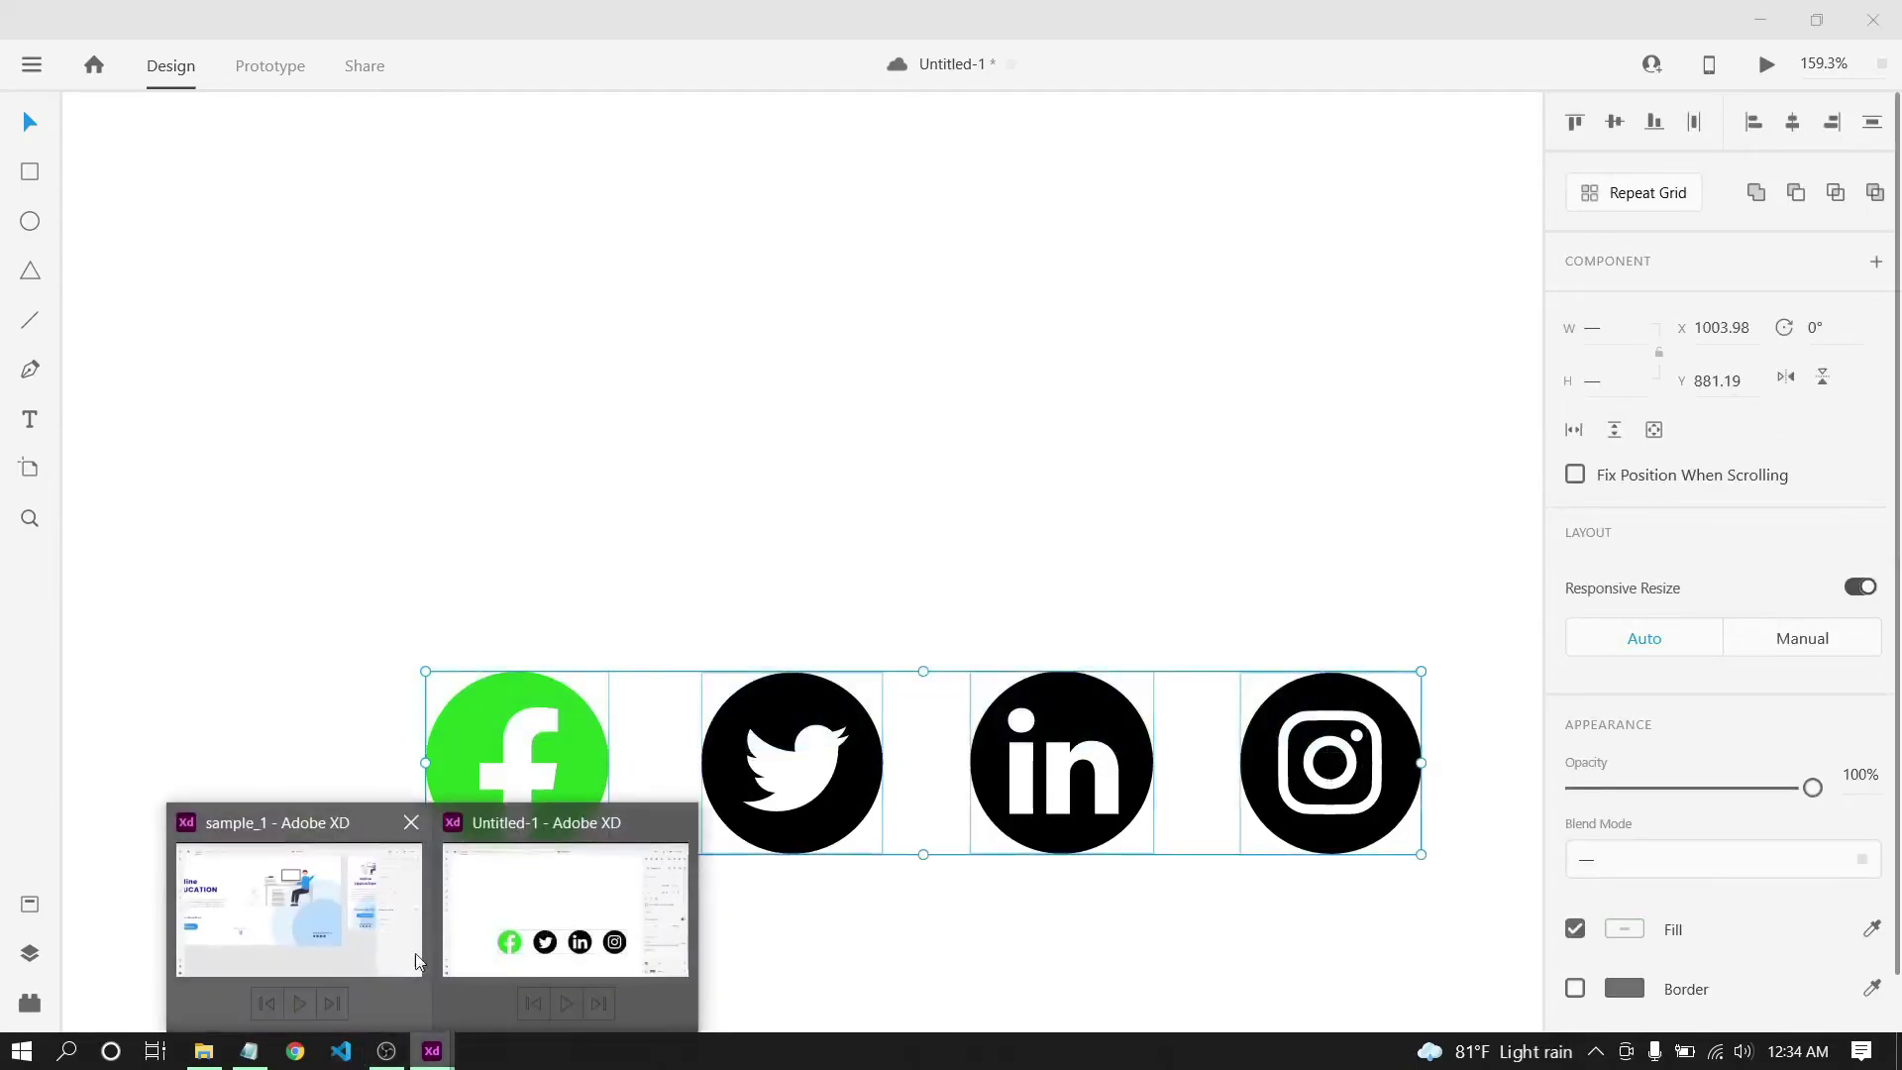
mouse_move(406, 949)
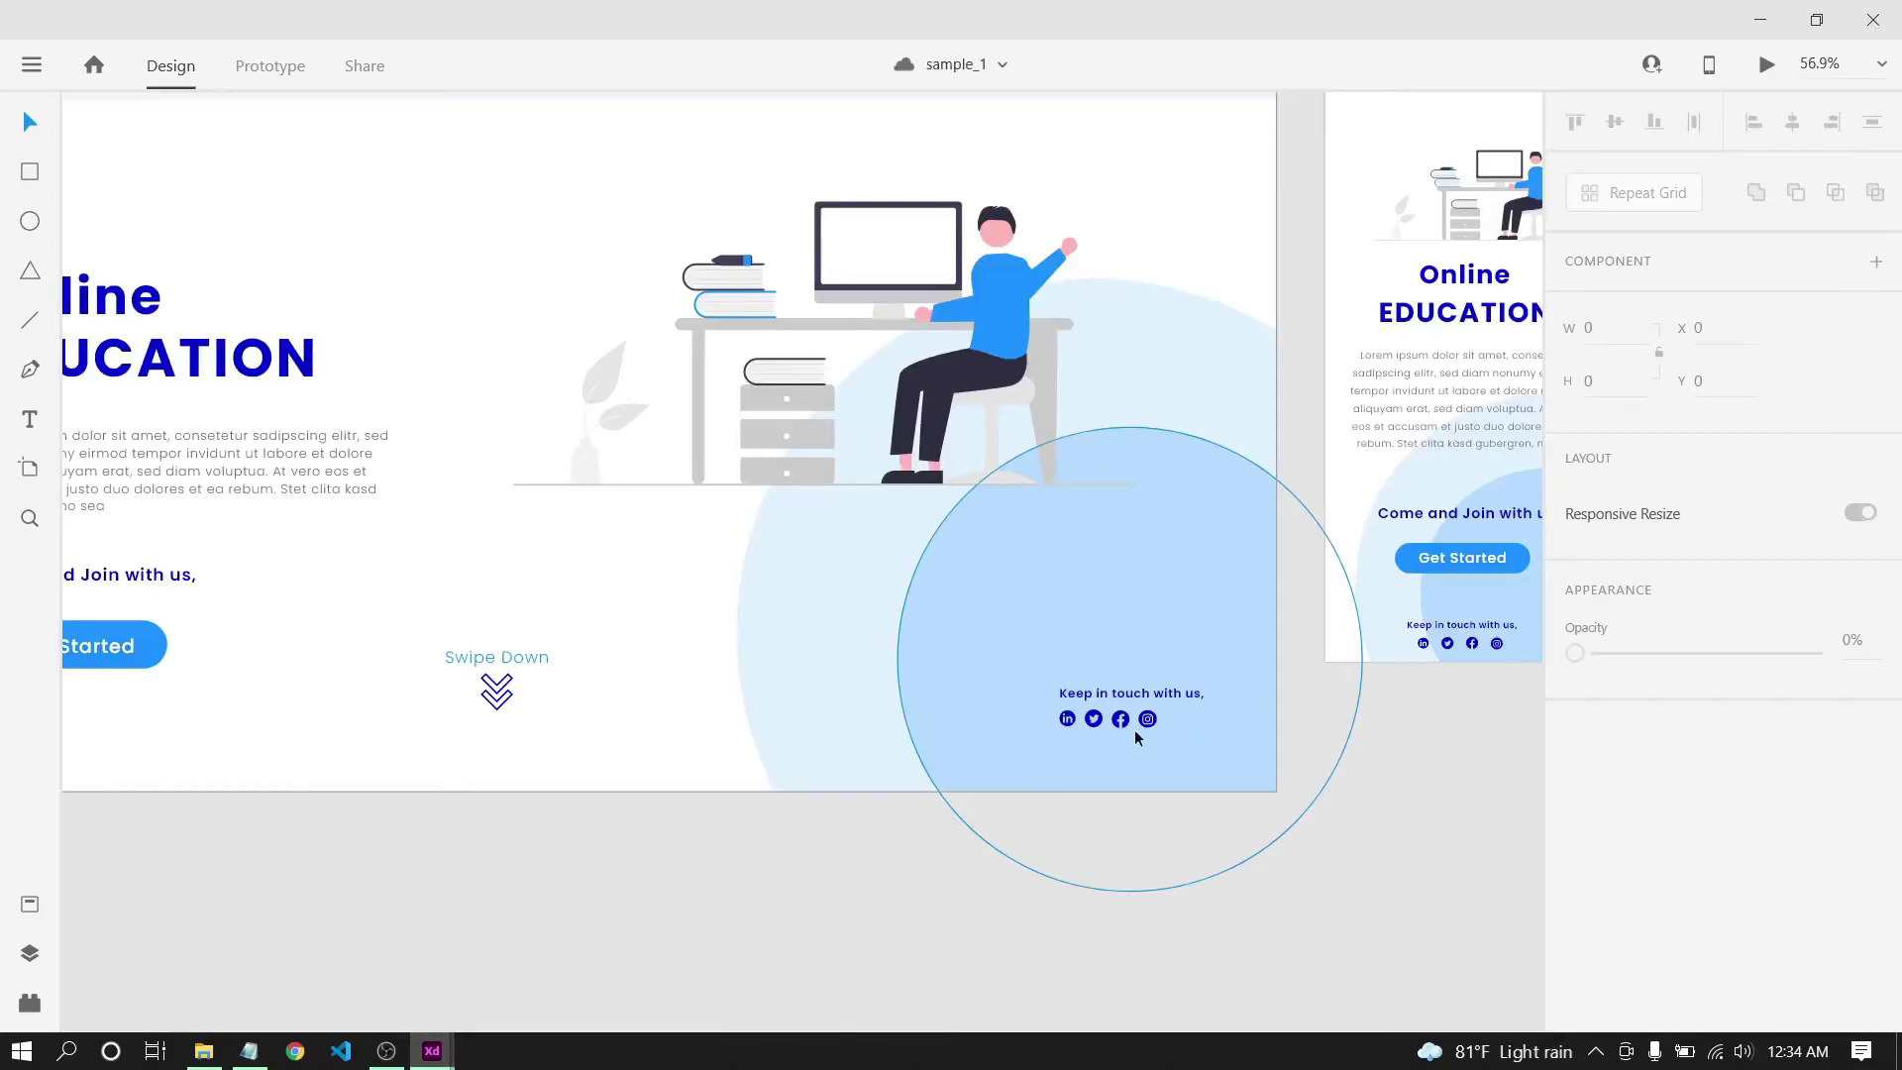
scroll(1135, 737, "left", 1)
scroll(1187, 737, "up", 2)
scroll(1187, 737, "up", 2)
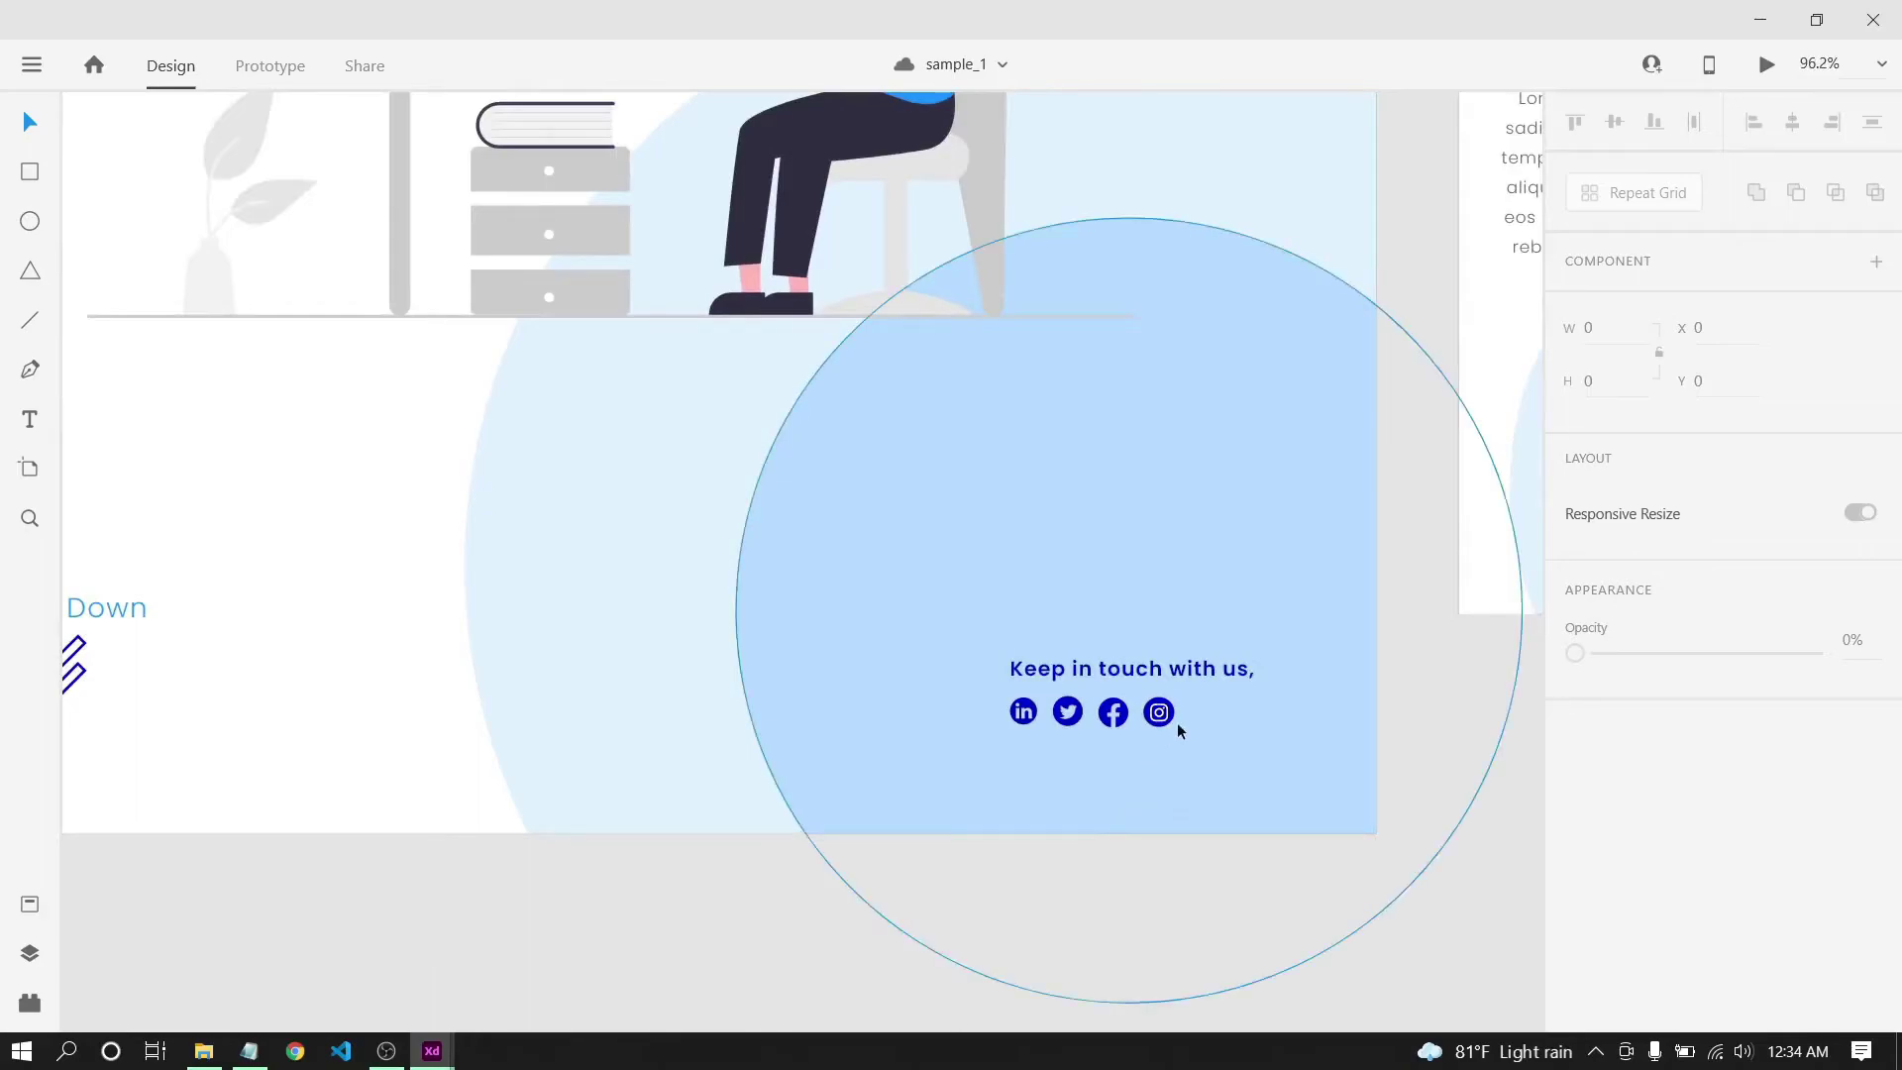
scroll(1179, 731, "up", 2)
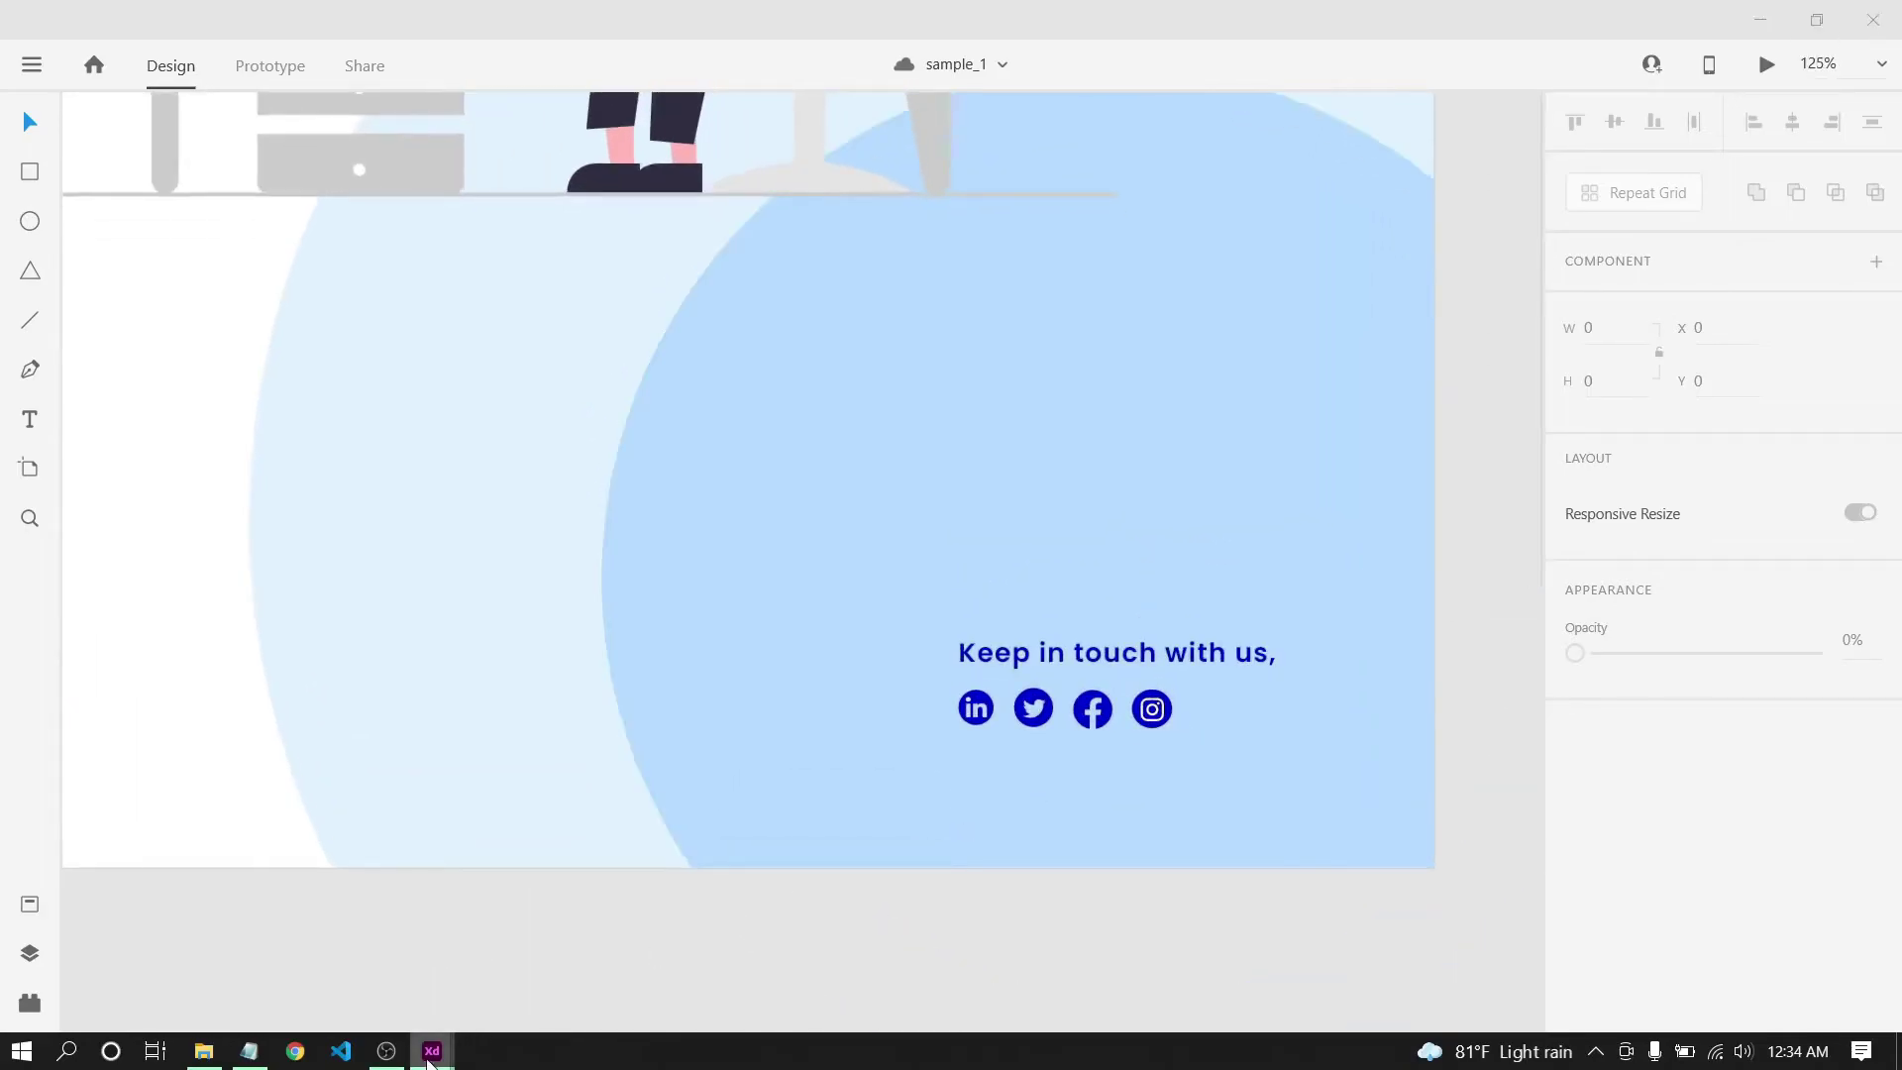
left_click(552, 968)
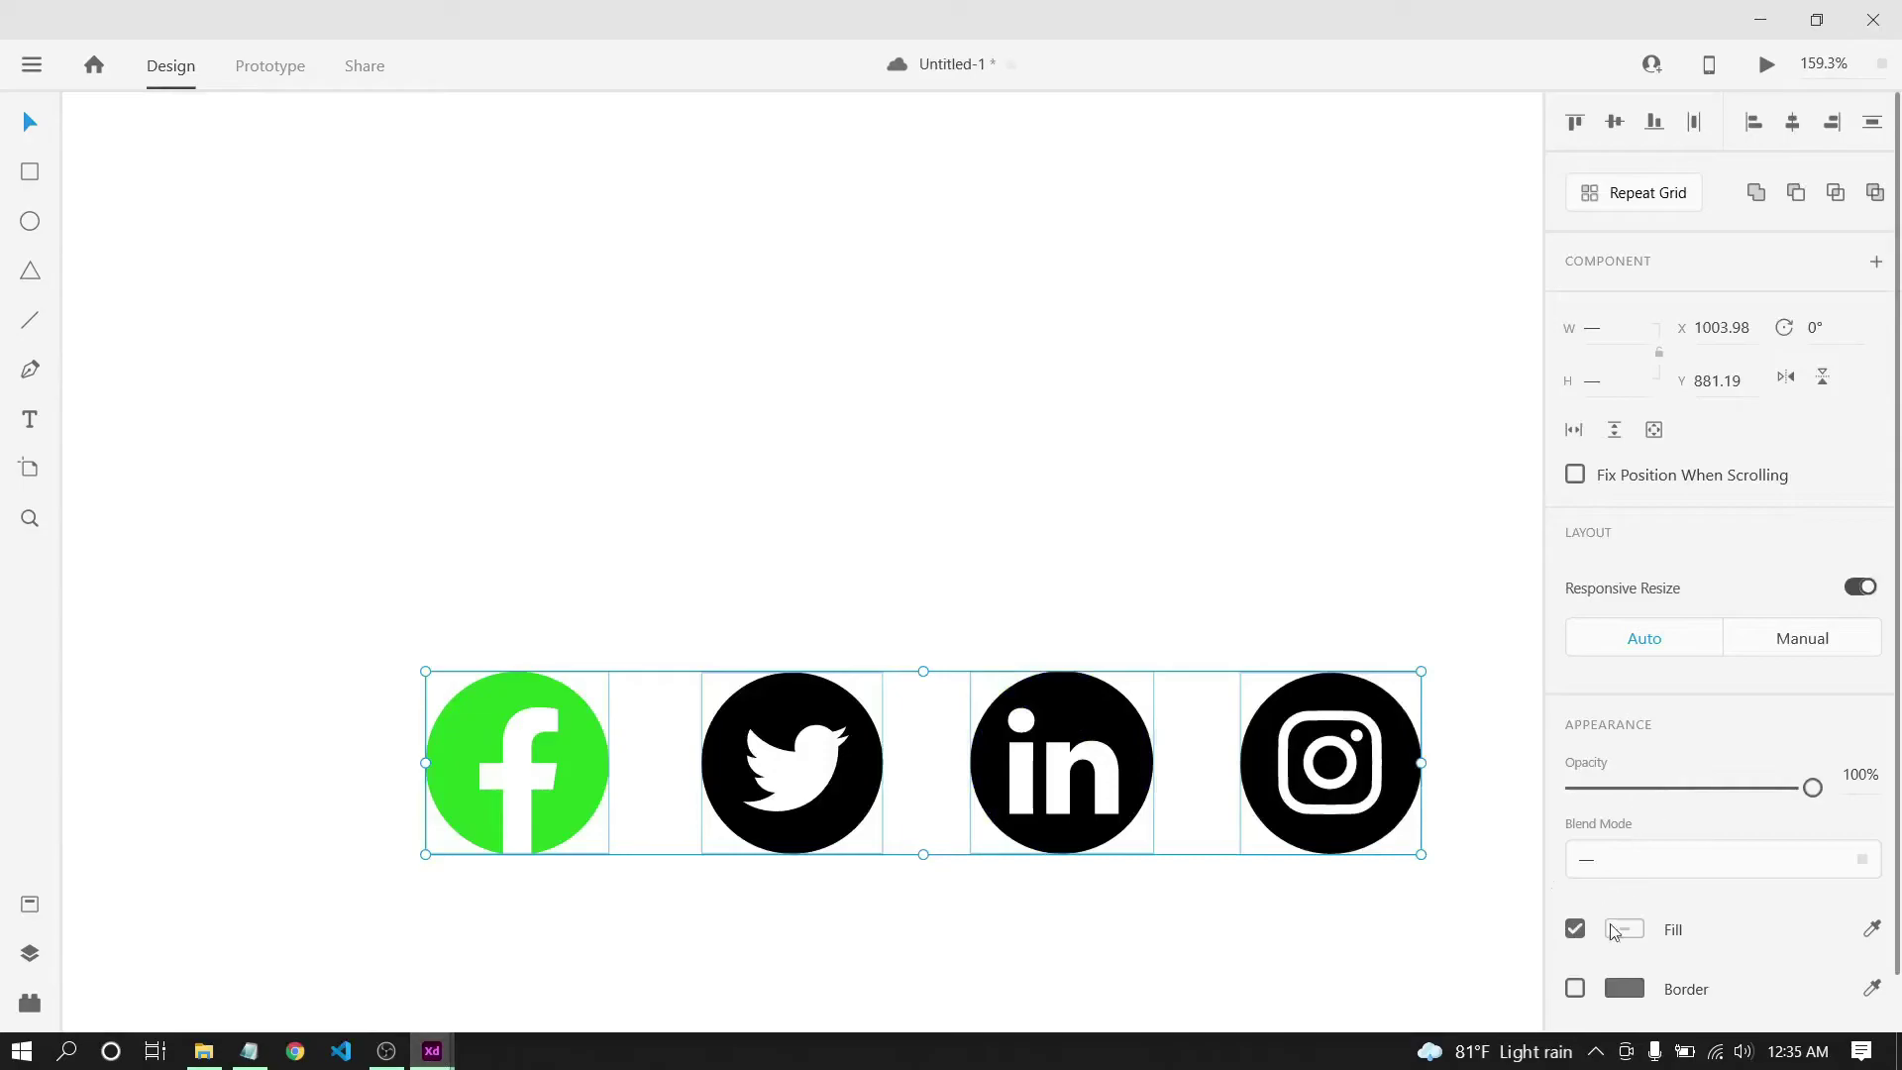
Copy the colour code #1E90FF from the Notepad note and return to the Adobe XD design.
left_click(1622, 931)
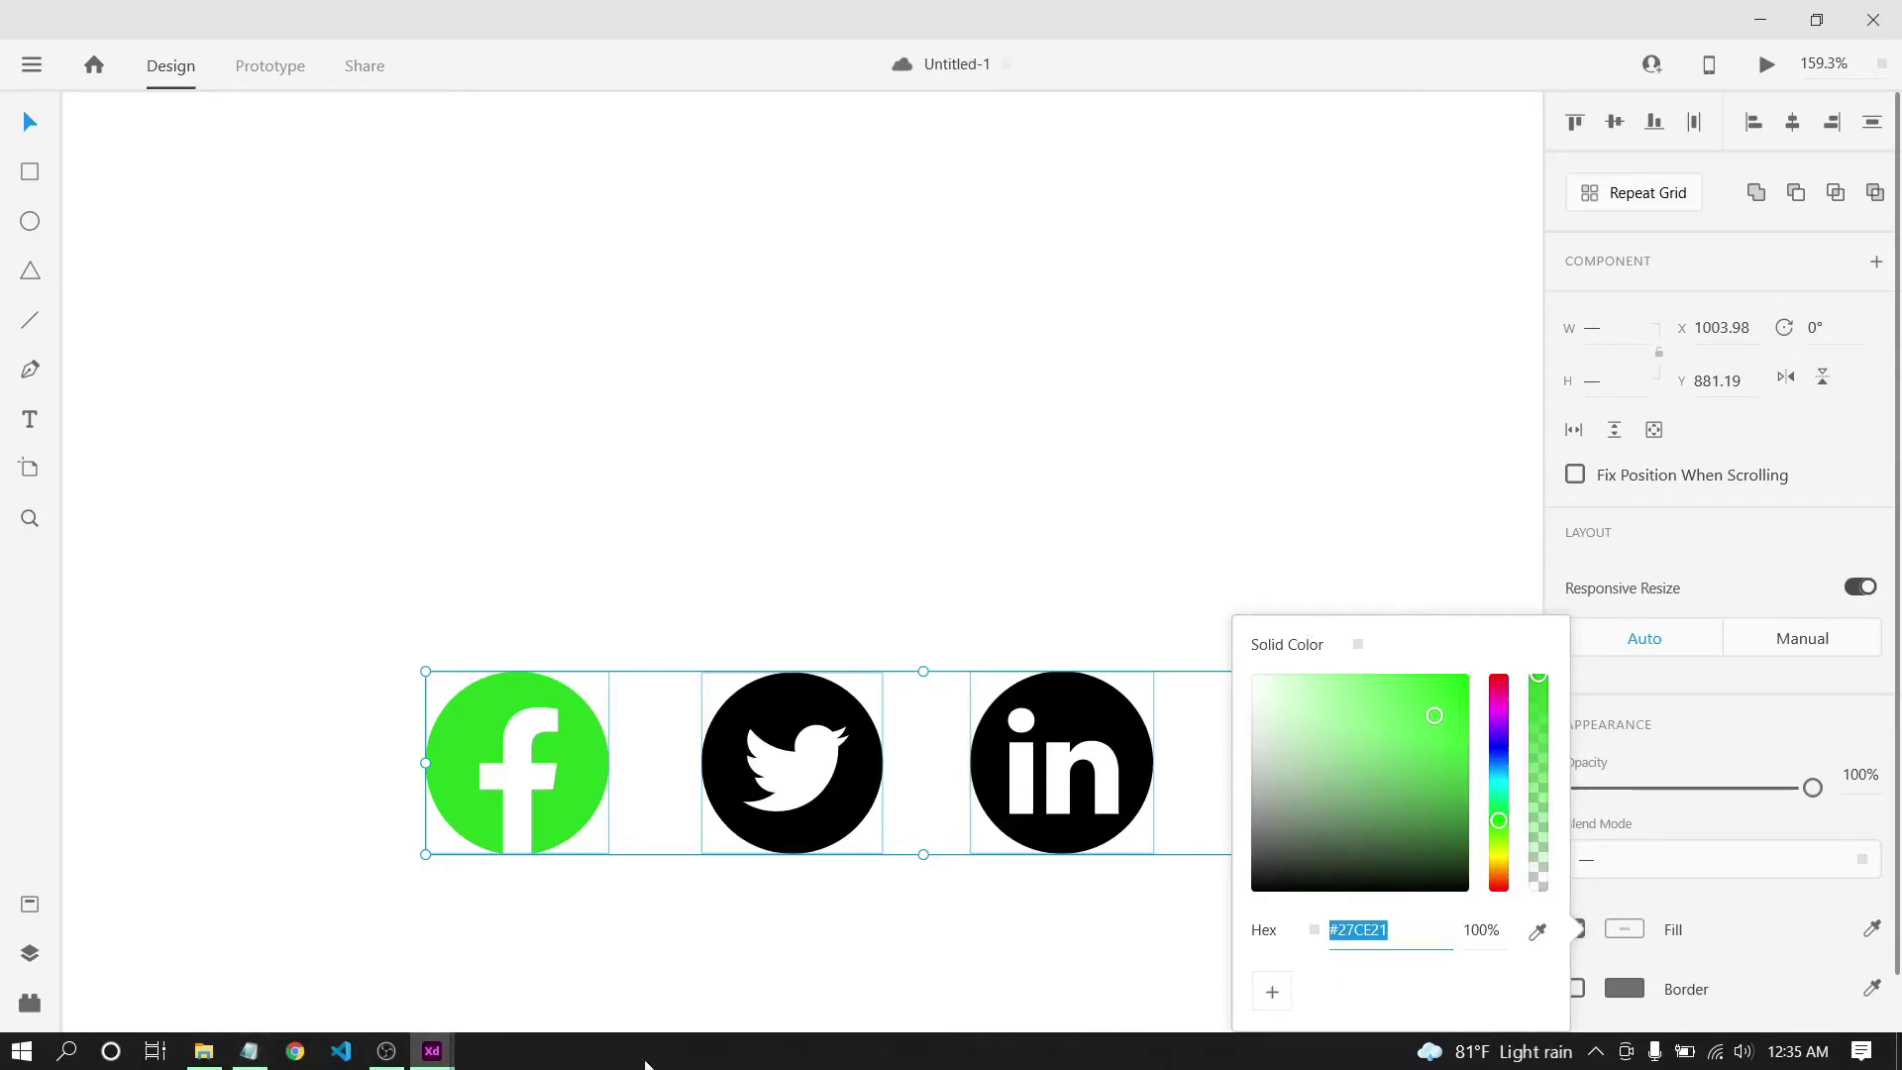
left_click(249, 1051)
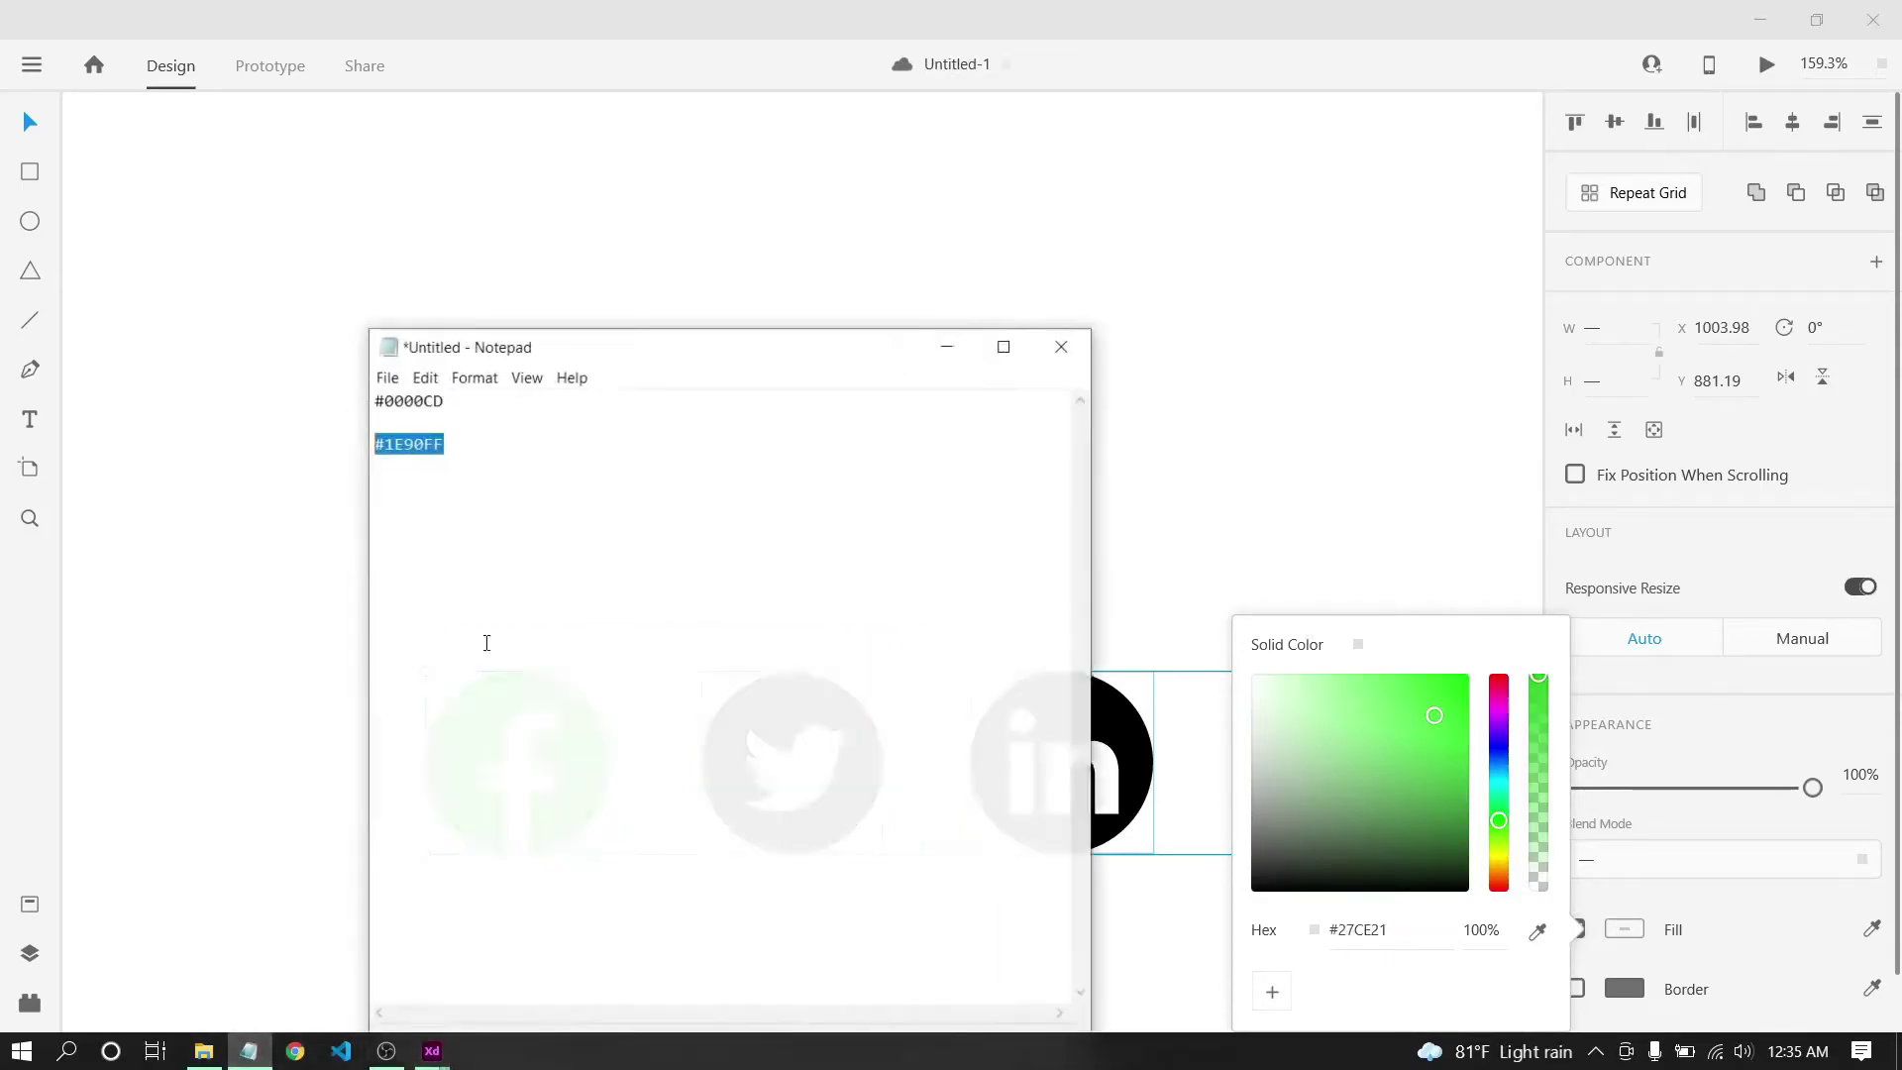
right_click(429, 445)
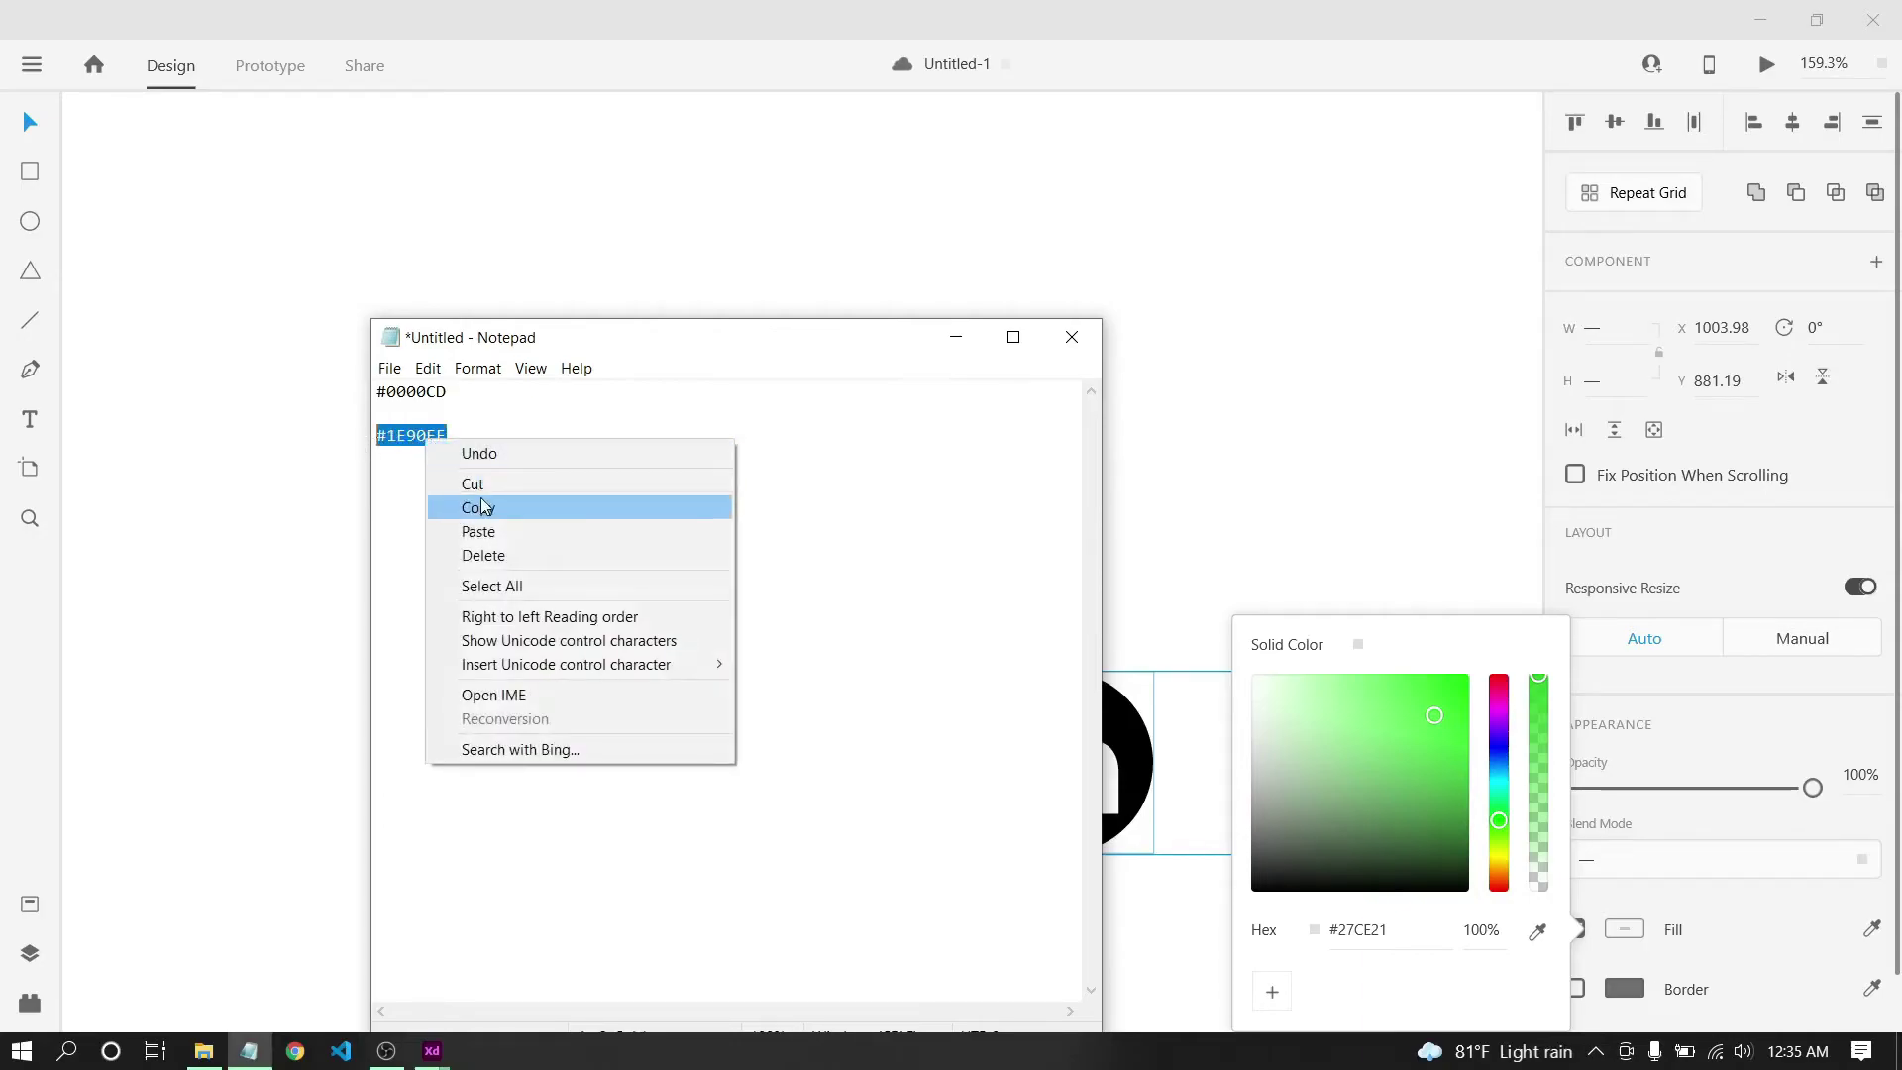
left_click(478, 507)
left_click(1355, 858)
left_click_drag(1486, 916, 158, 807)
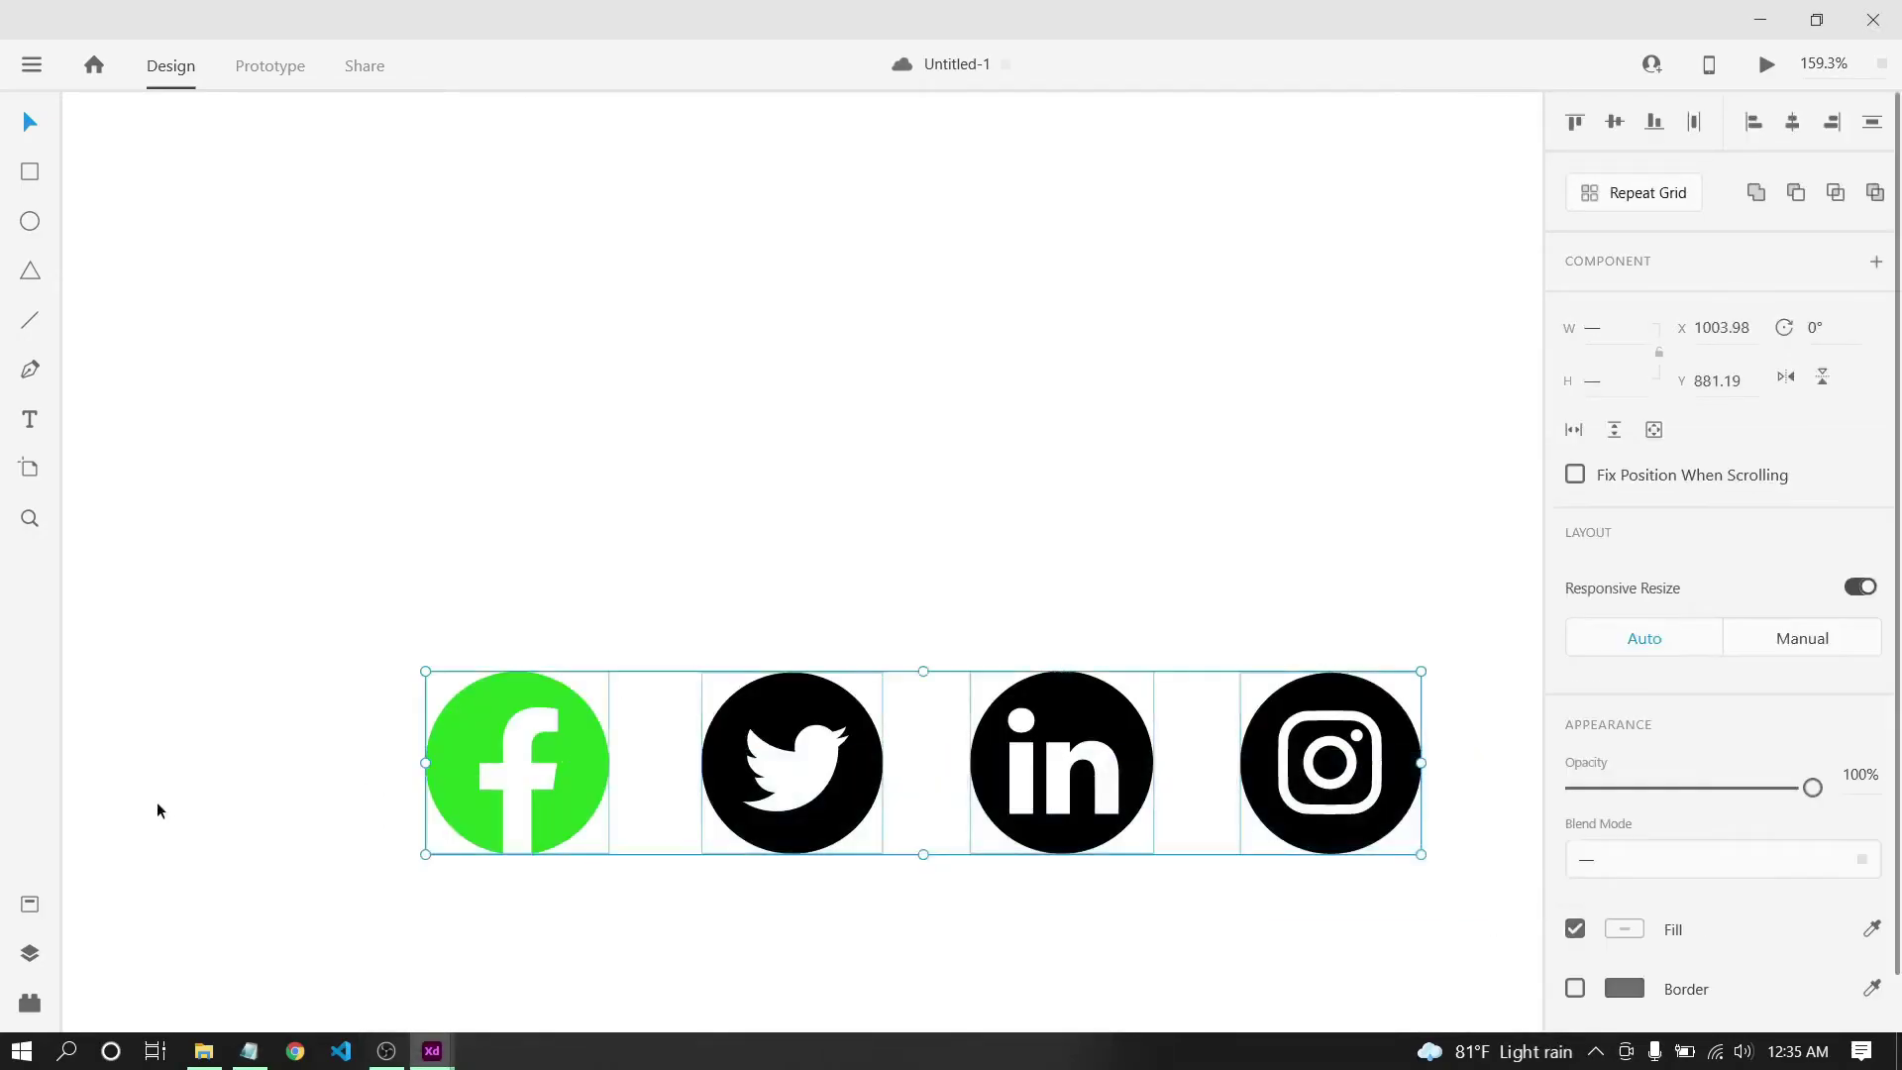
Set the fill of the four selected social icons to #1E90FF and deselect them.
left_click(1625, 930)
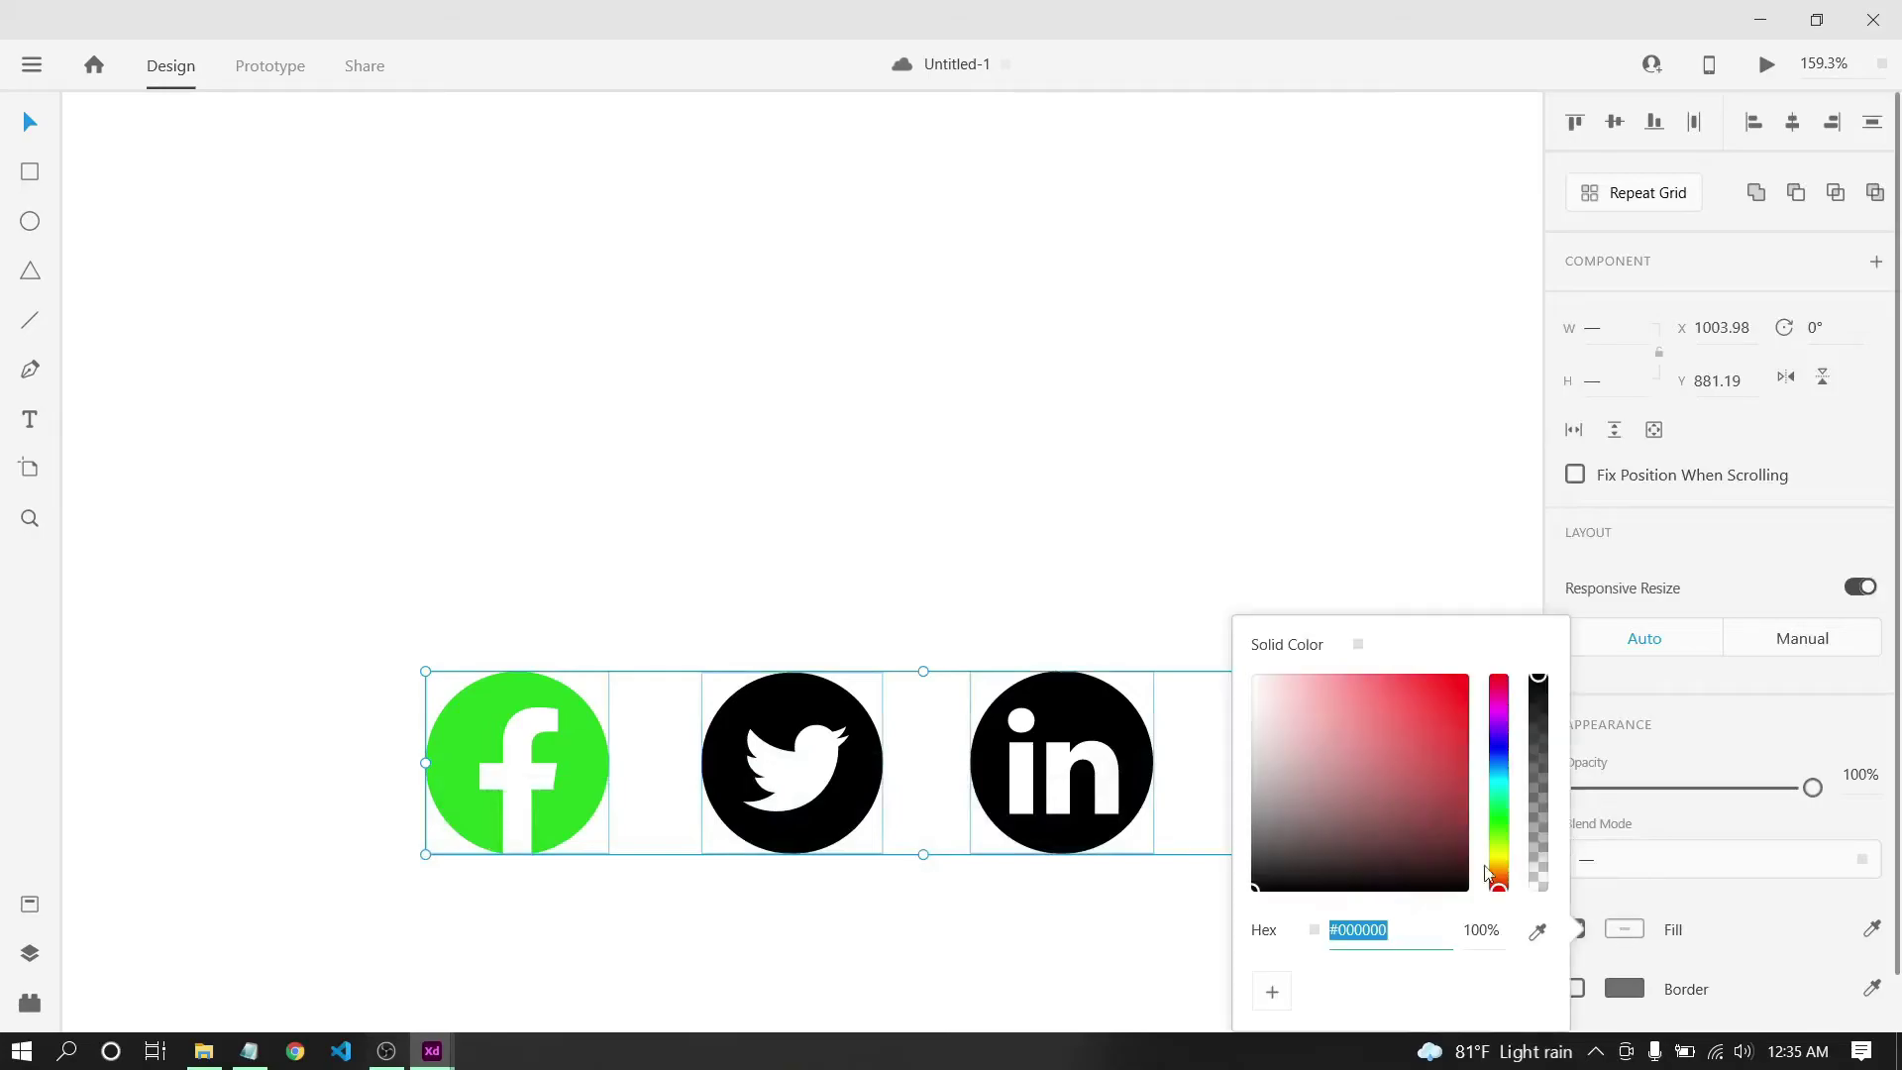
right_click(1390, 927)
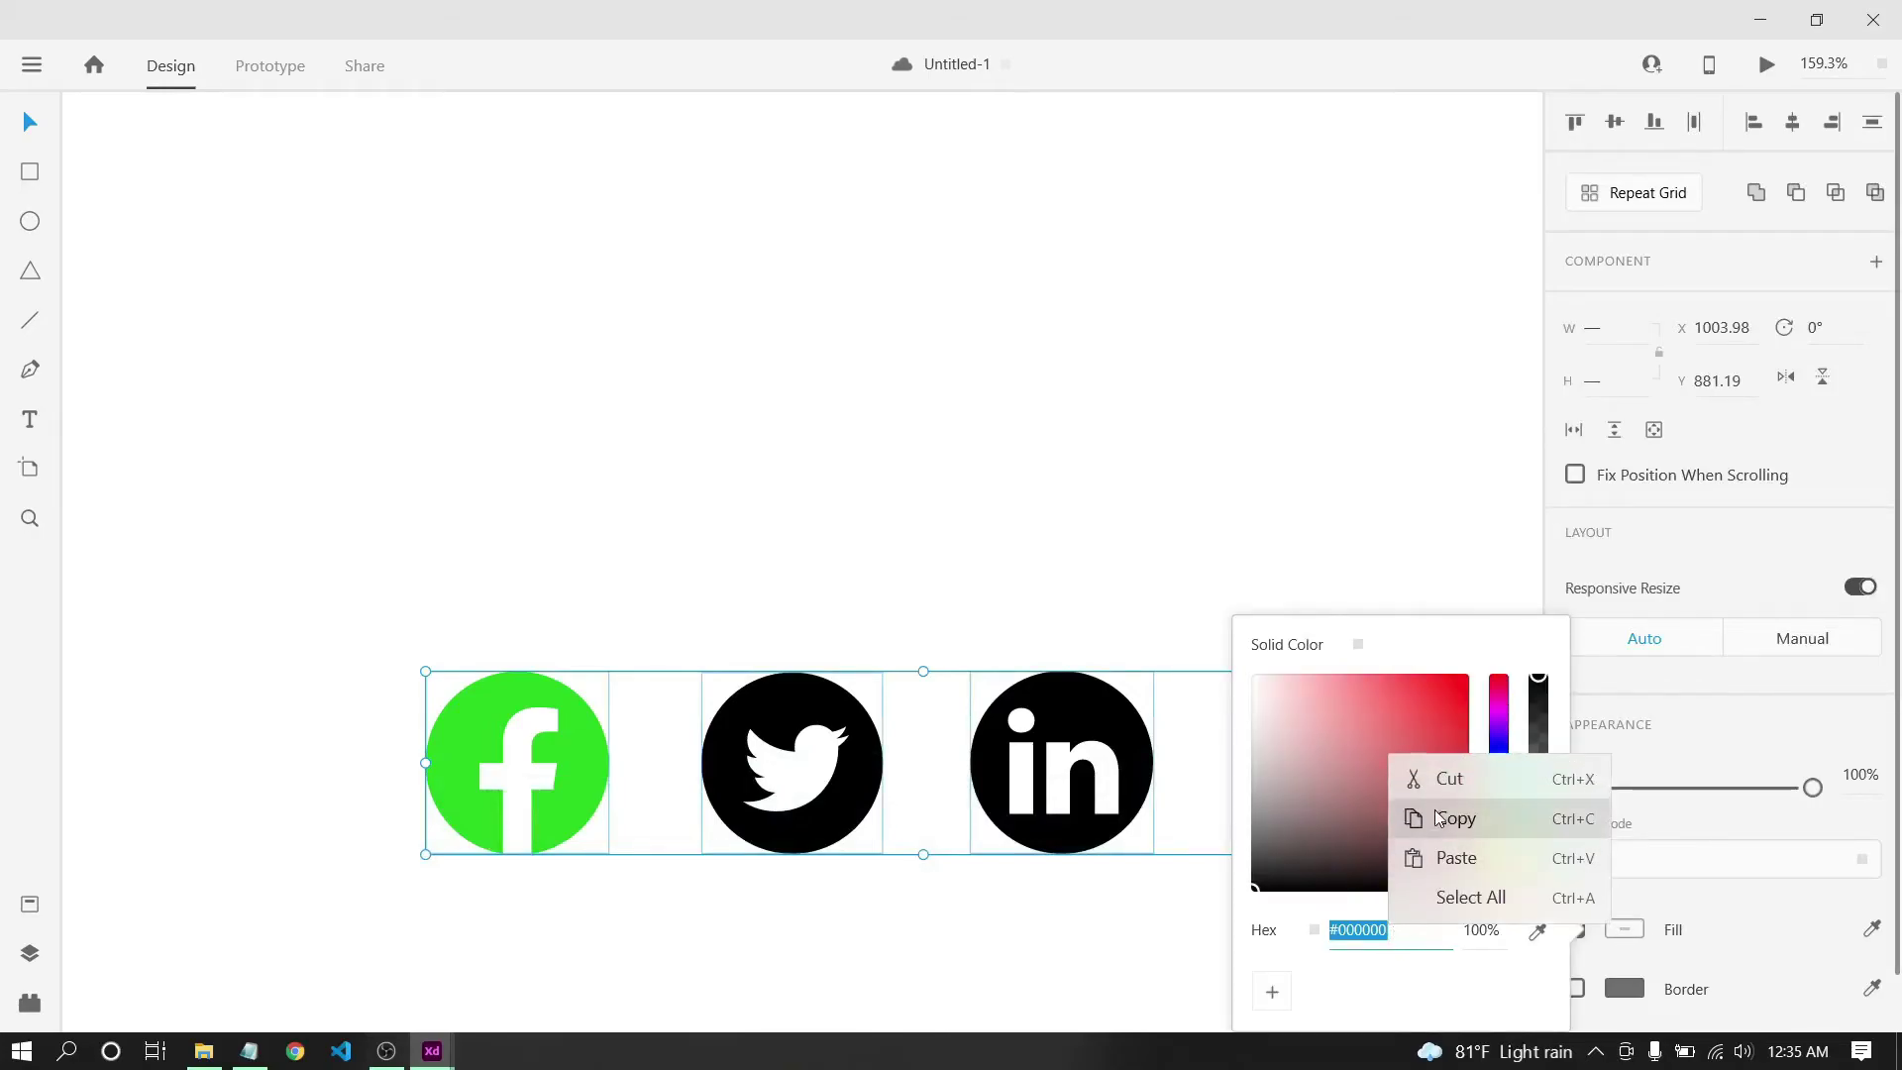
left_click(1442, 856)
left_click(1222, 547)
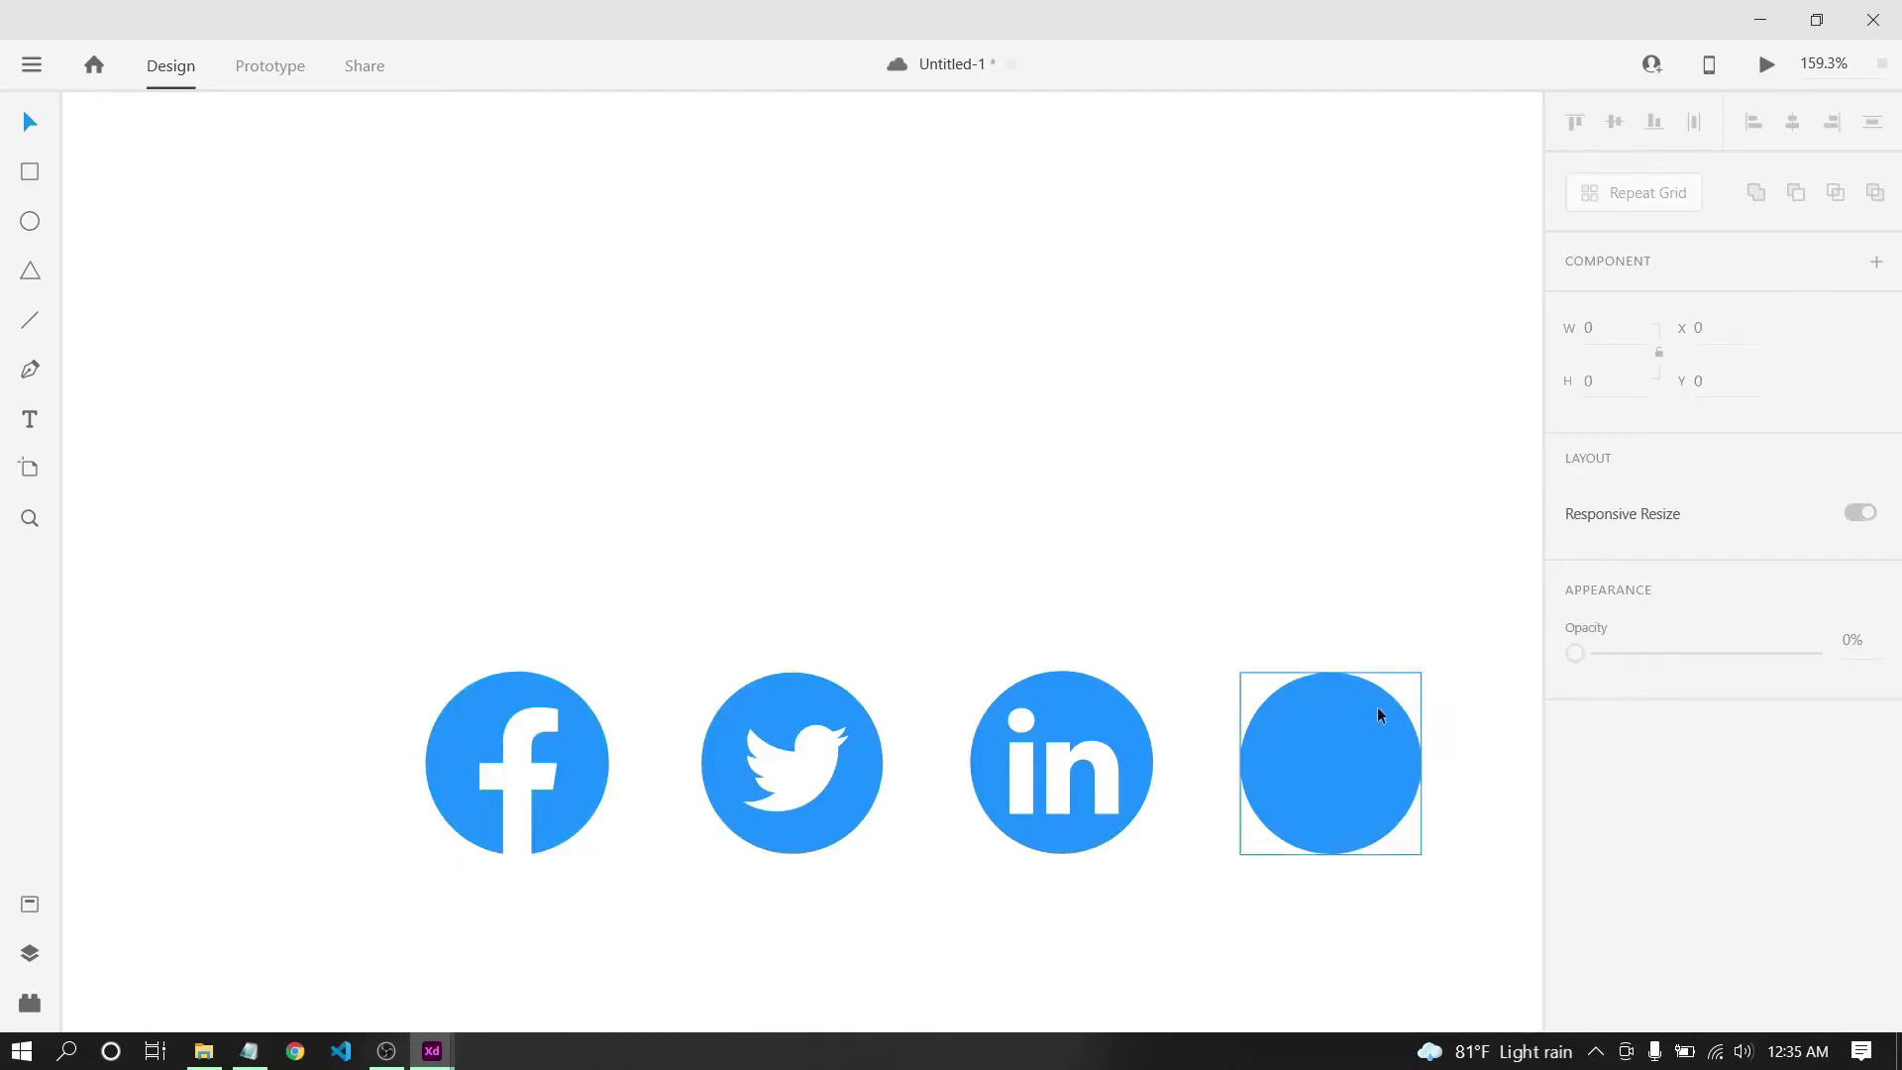
Move the blue Instagram circle slightly away from the LinkedIn icon, to X 1420, Y 882, and deselect it.
left_click(1339, 776)
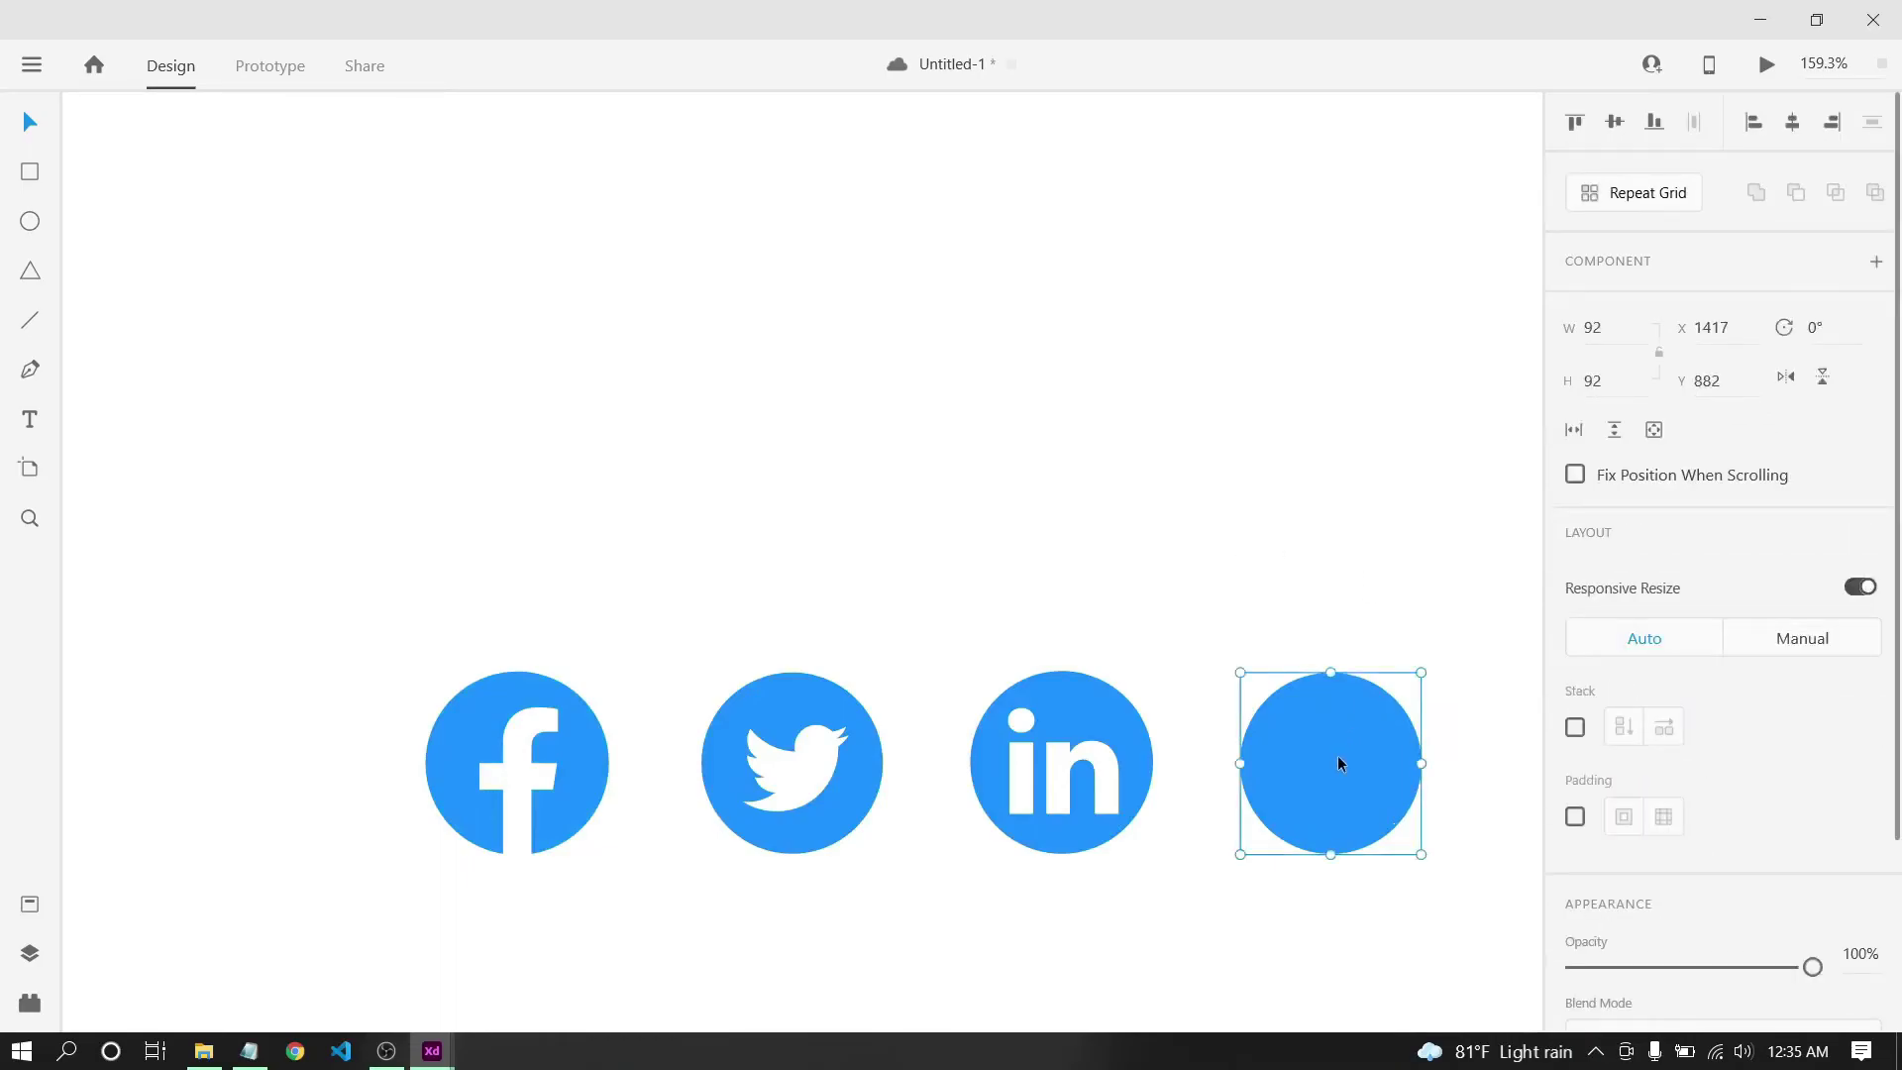
left_click(1308, 629)
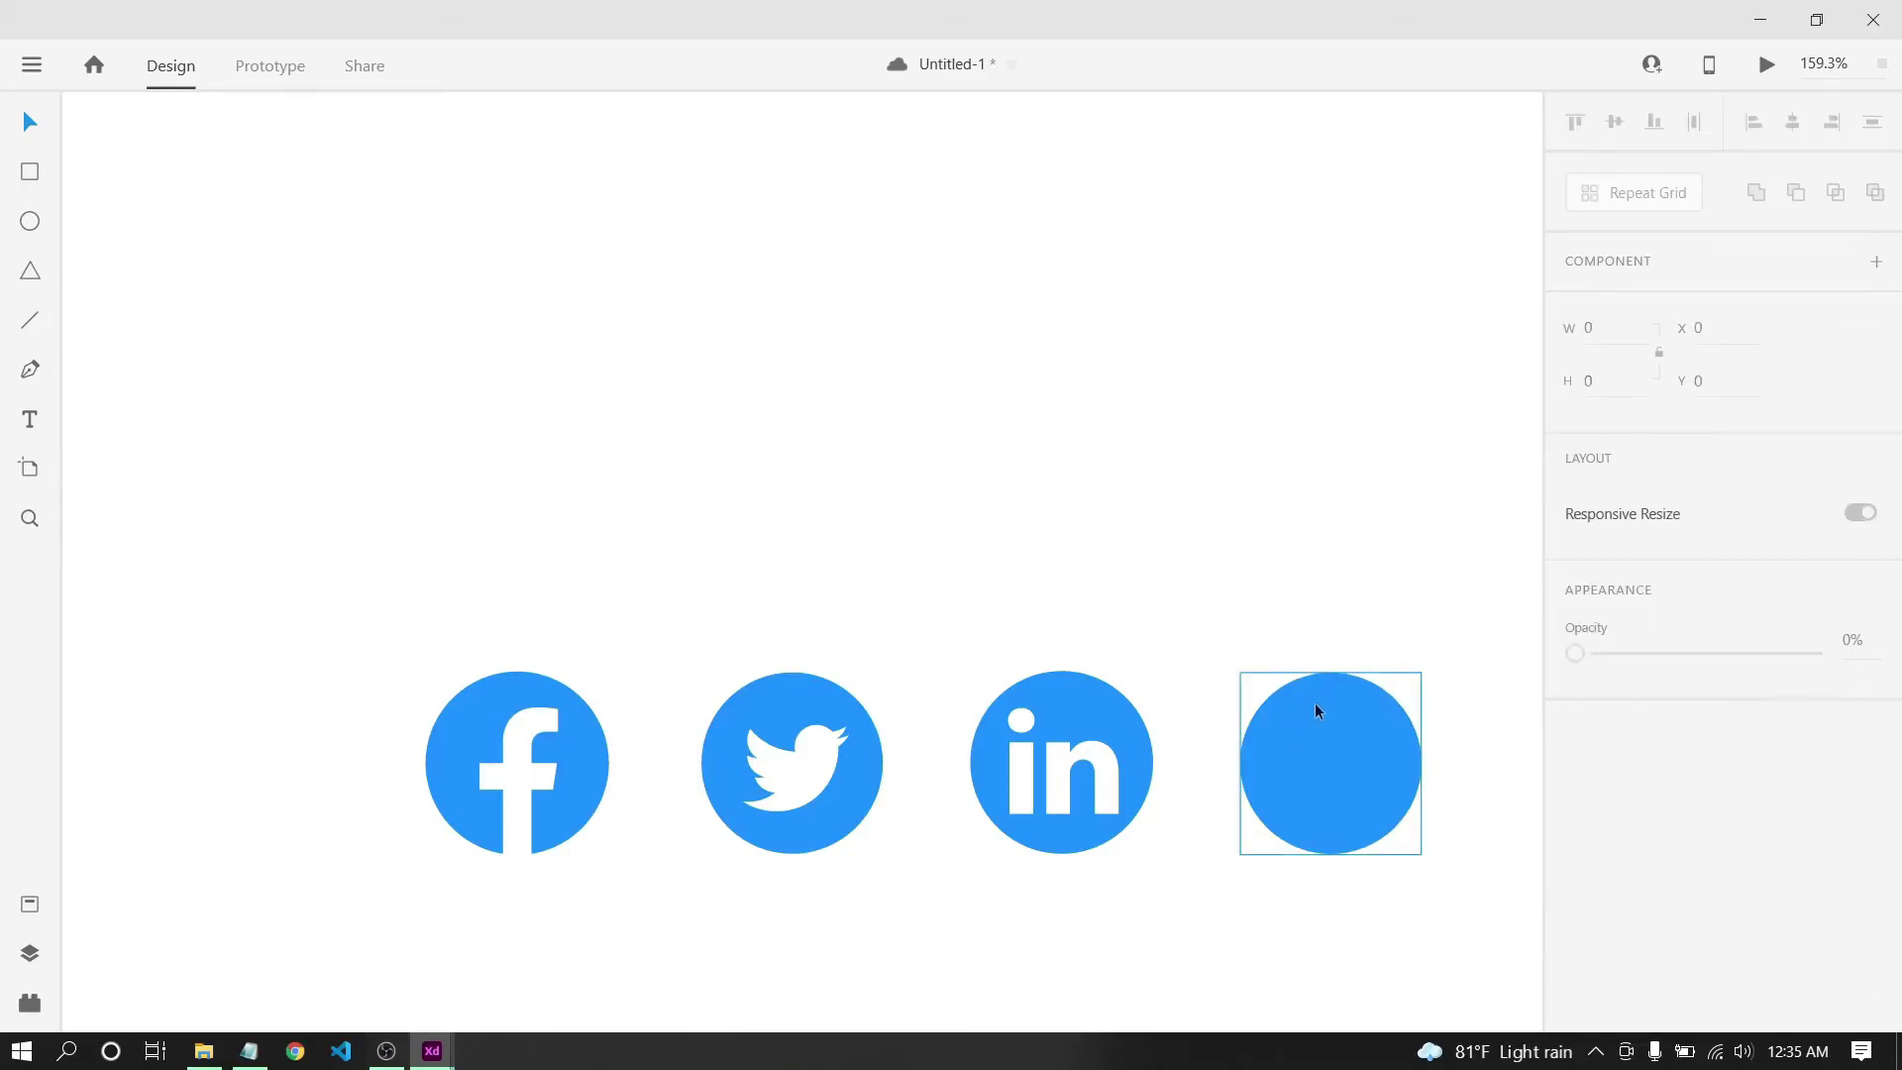
left_click_drag(1328, 735, 1335, 745)
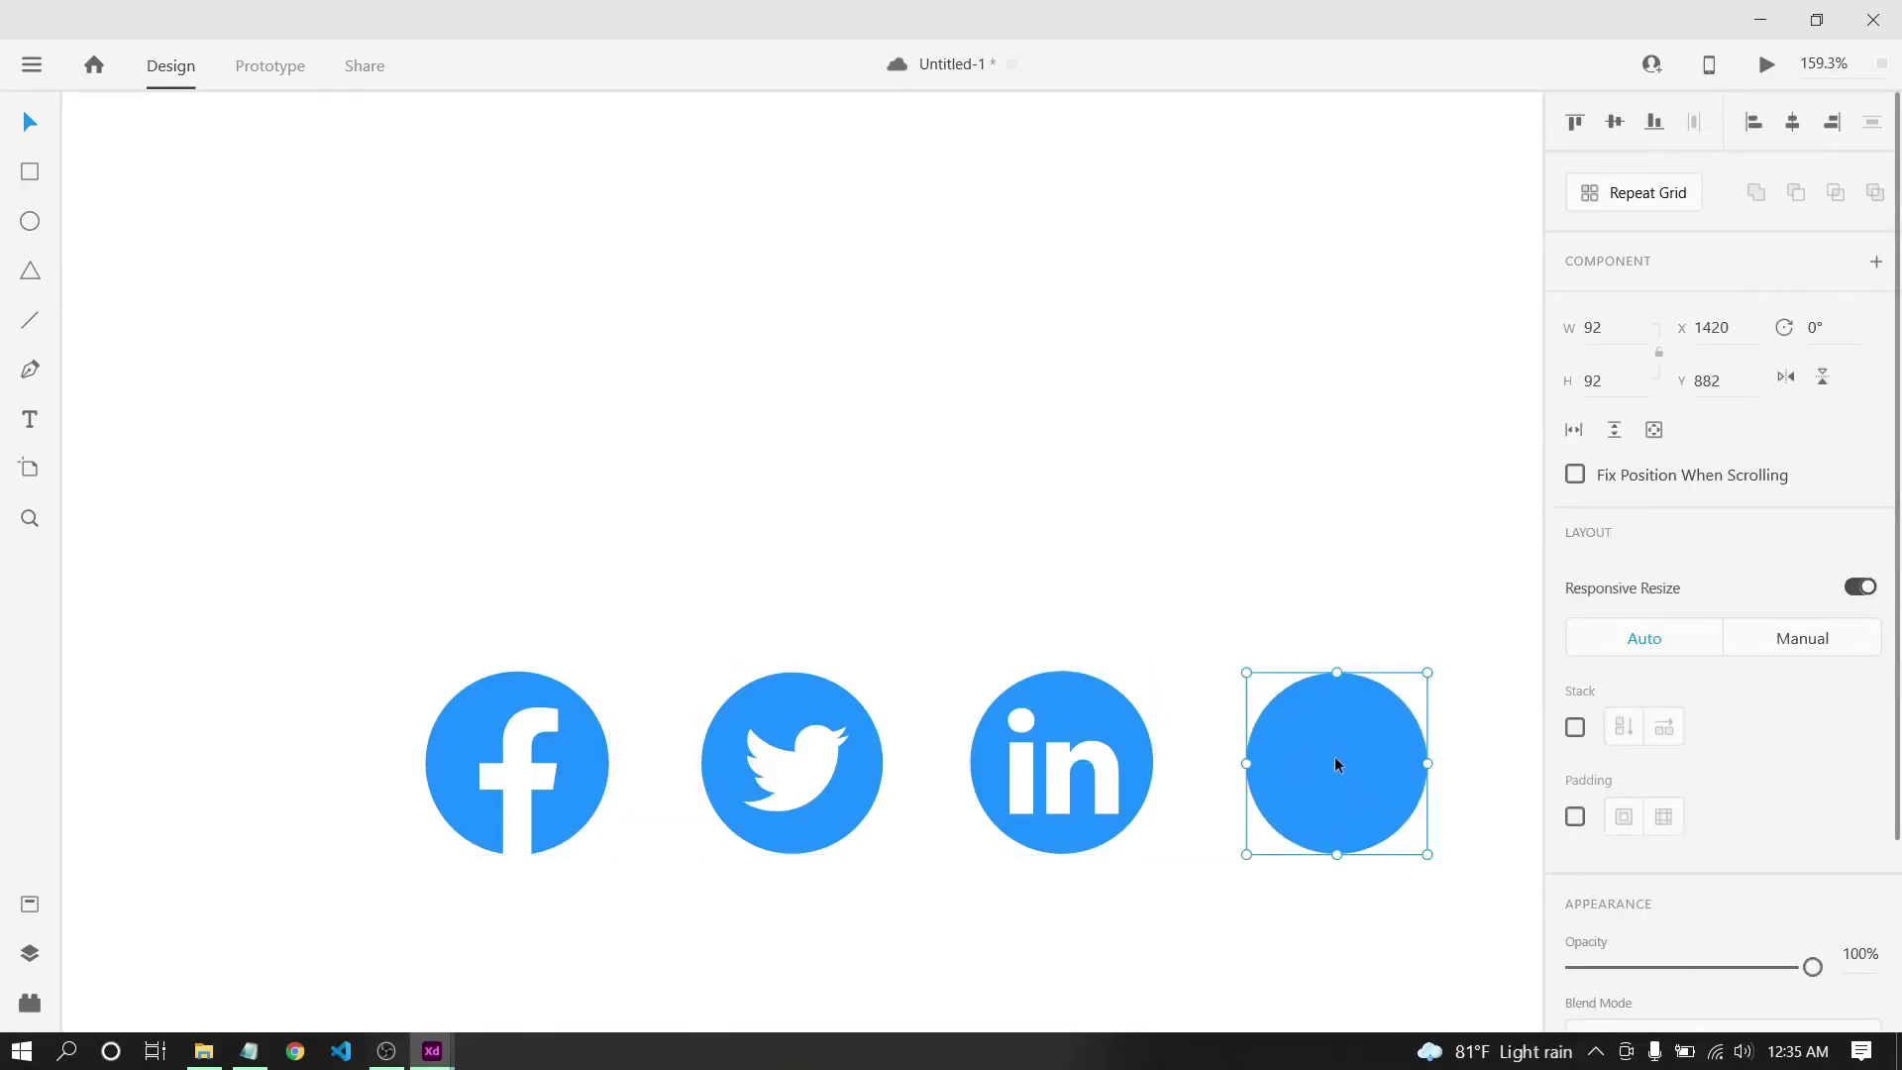
left_click(1292, 550)
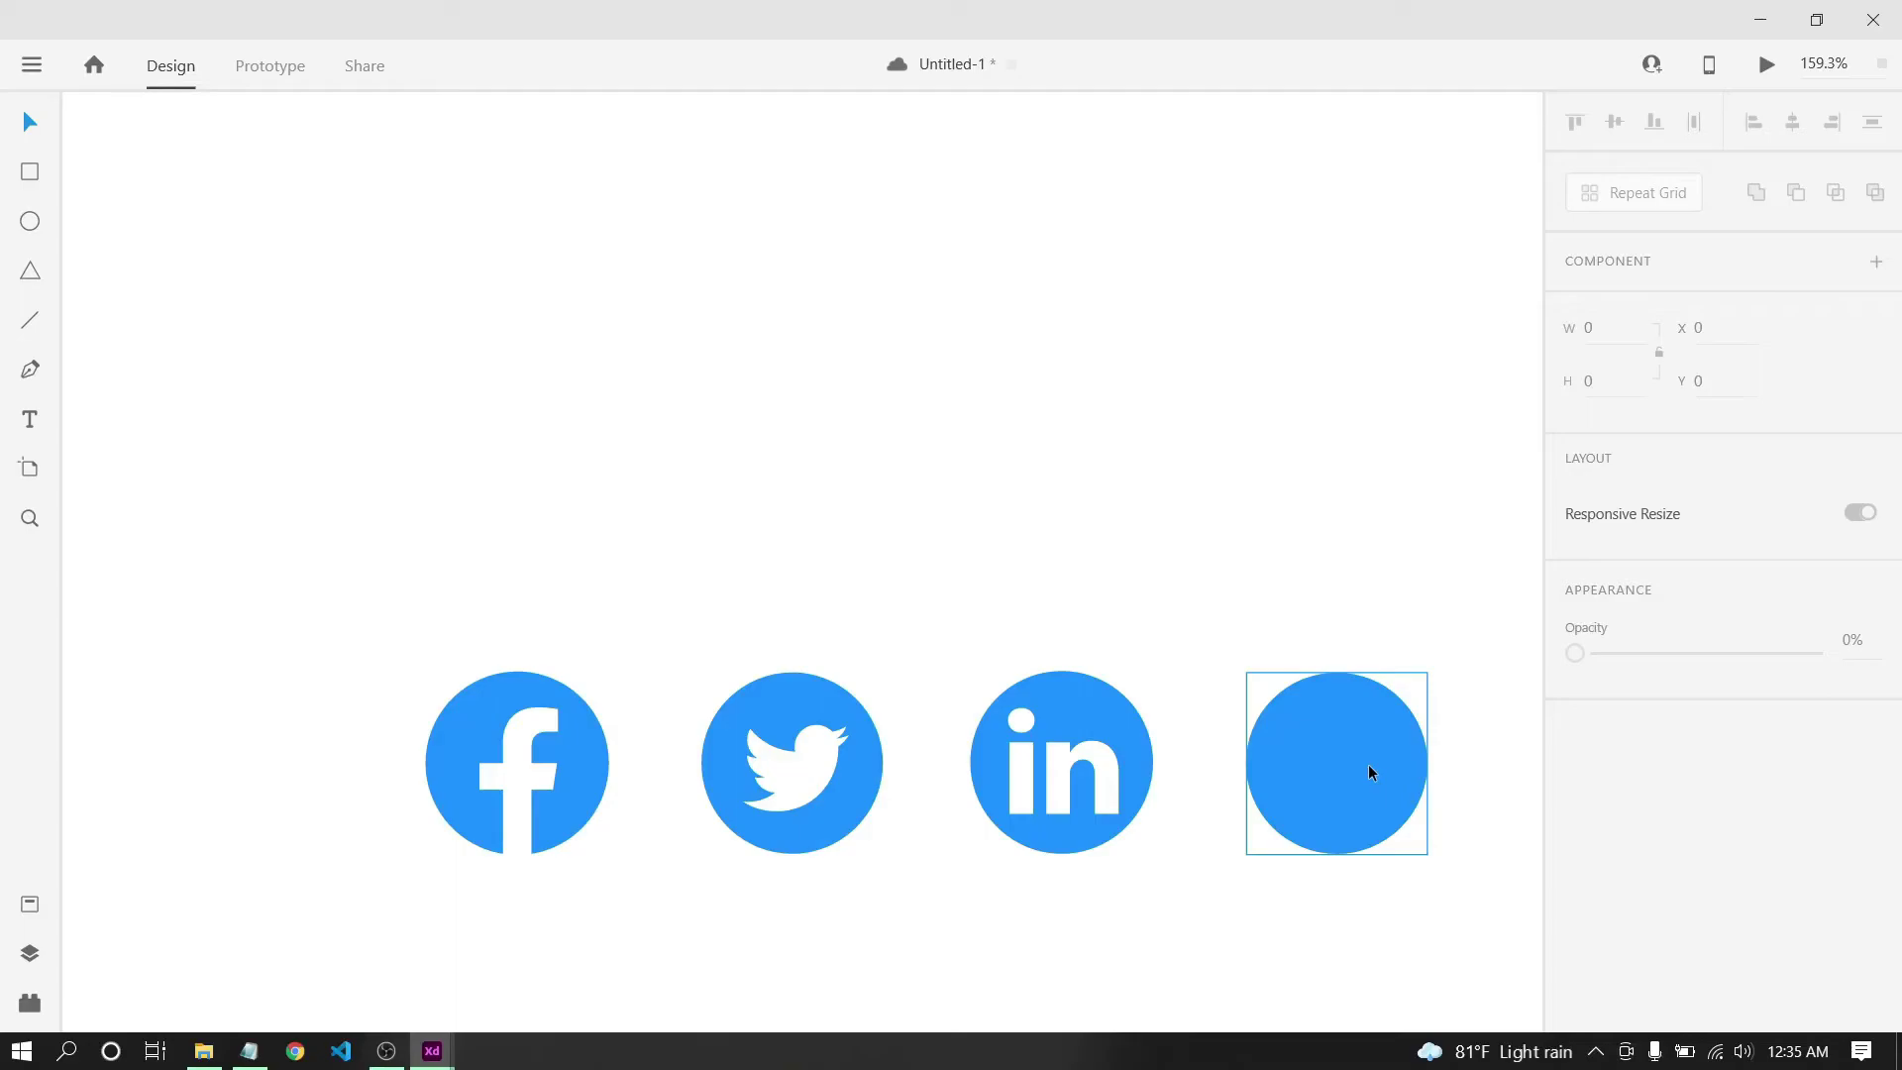
Save the document, and ungroup the blue Instagram circle from its icon.
key("ctrl+s")
right_click(1369, 772)
left_click(1414, 479)
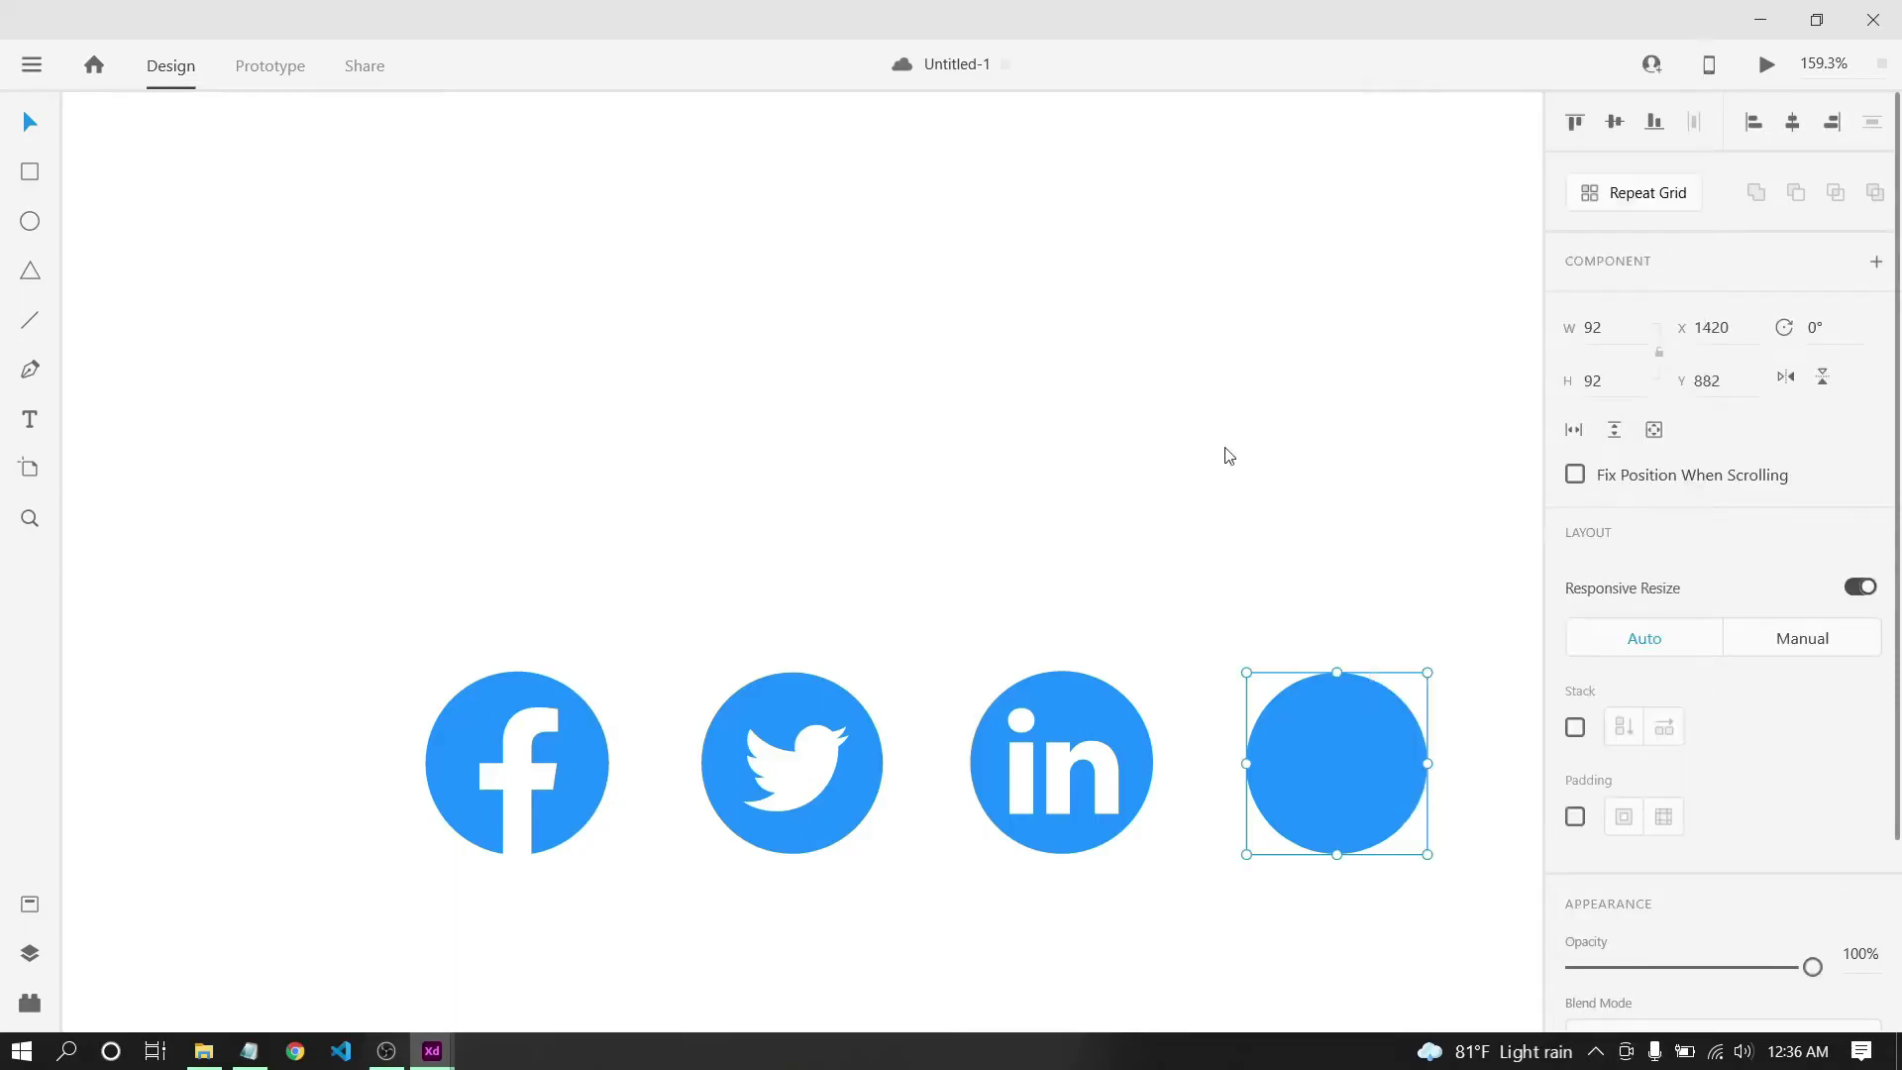
right_click(1306, 796)
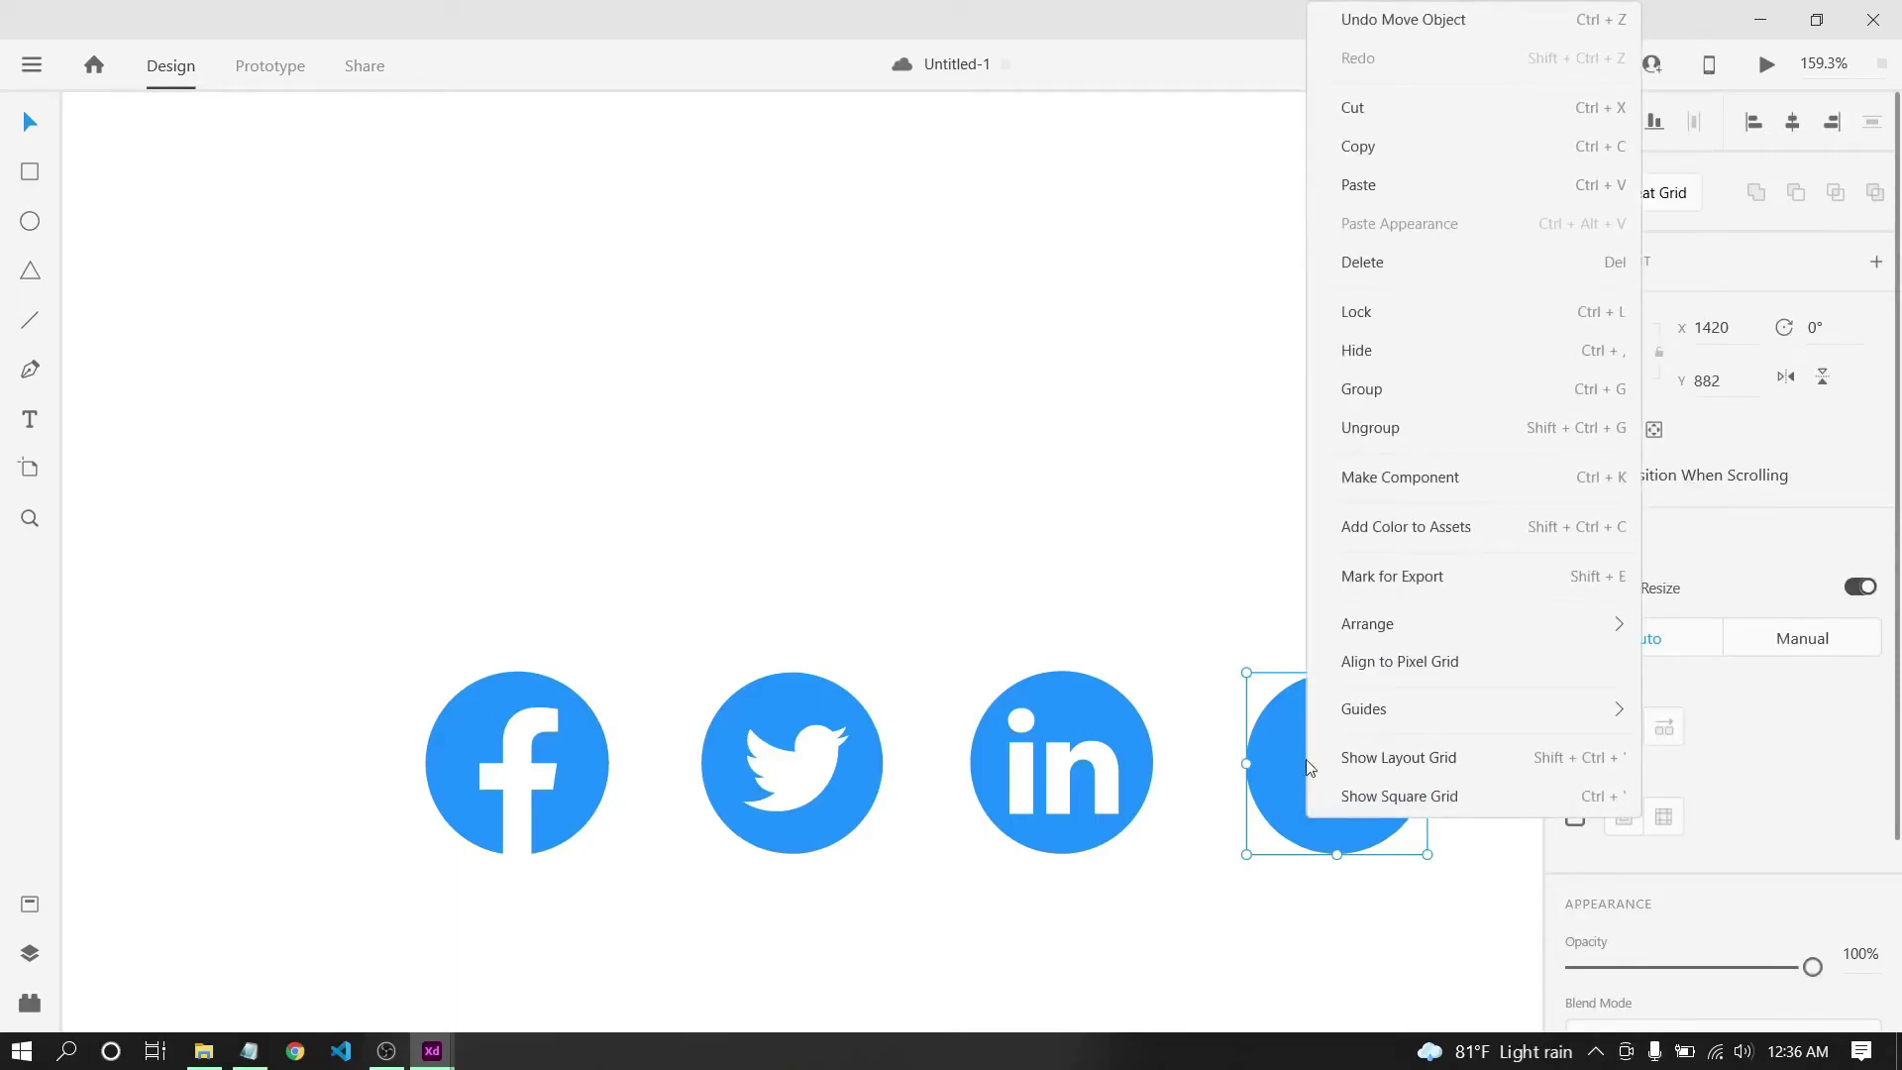
left_click(1273, 762)
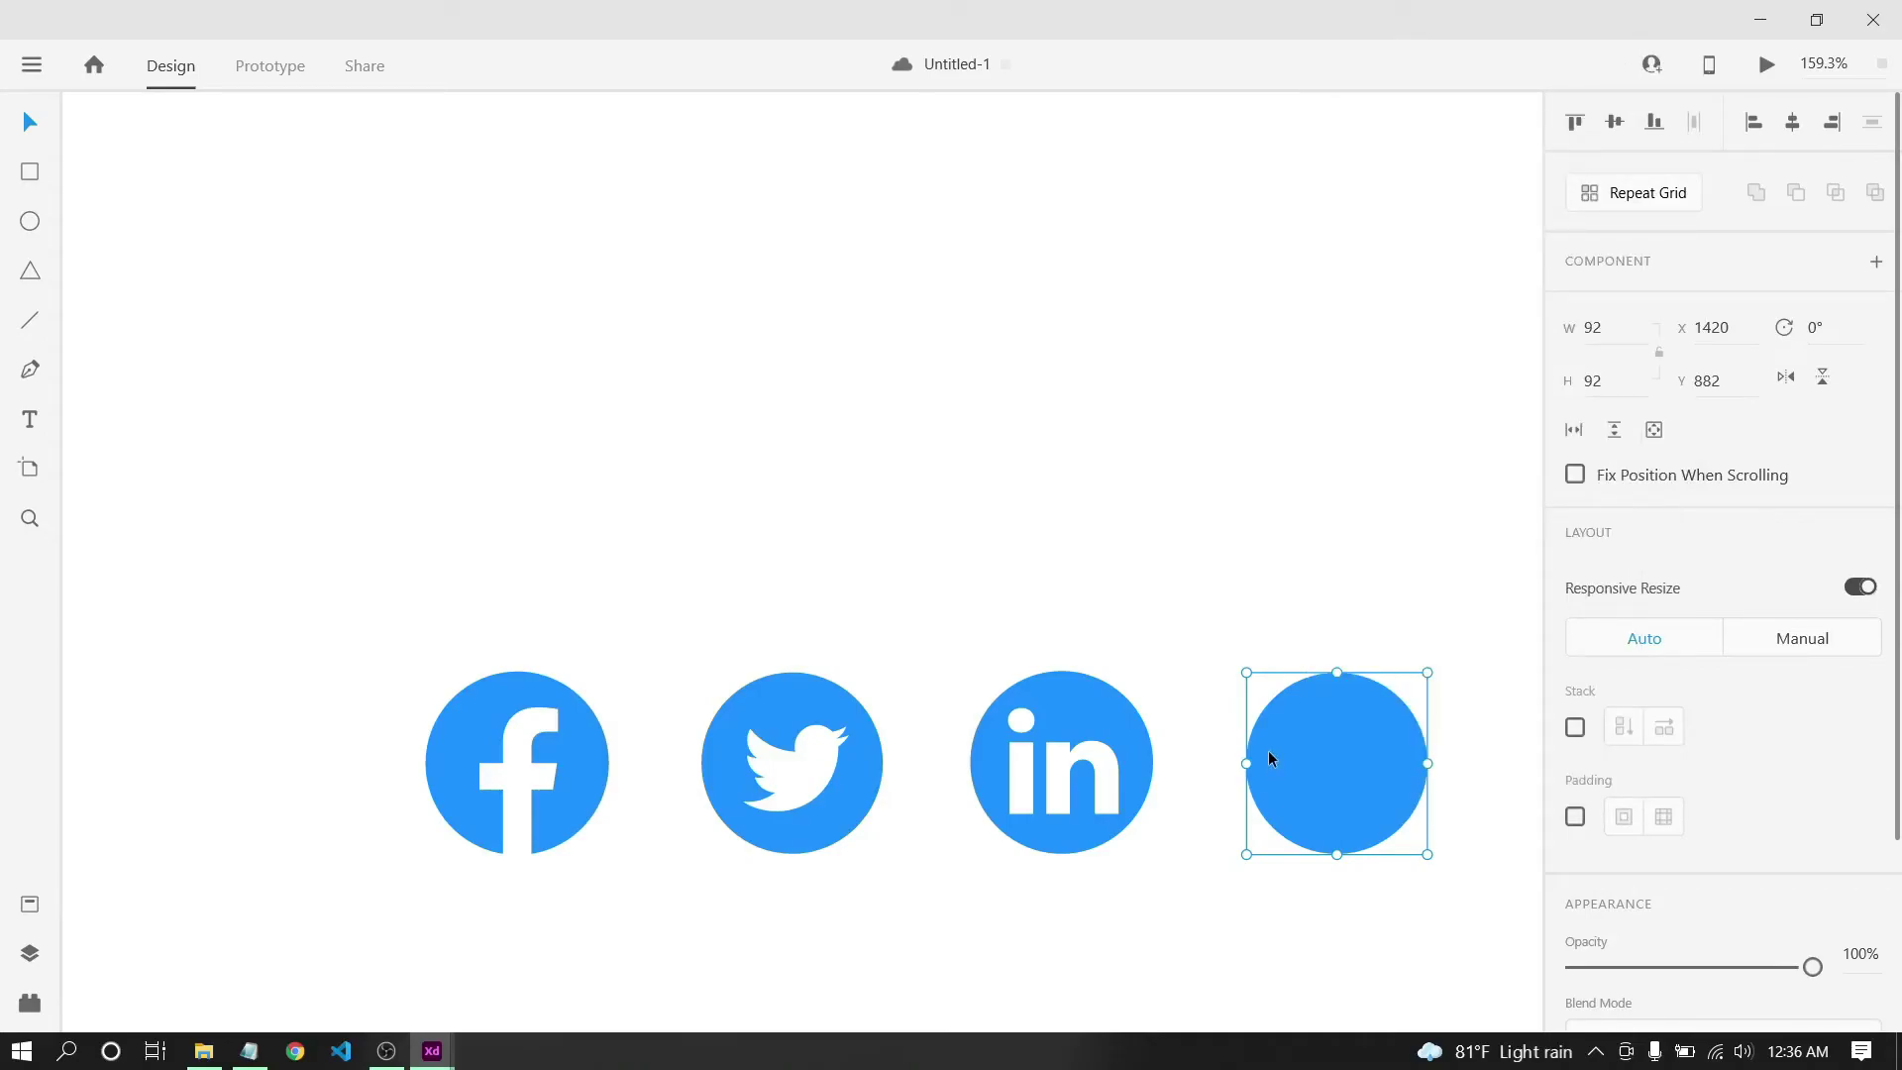
right_click(1270, 758)
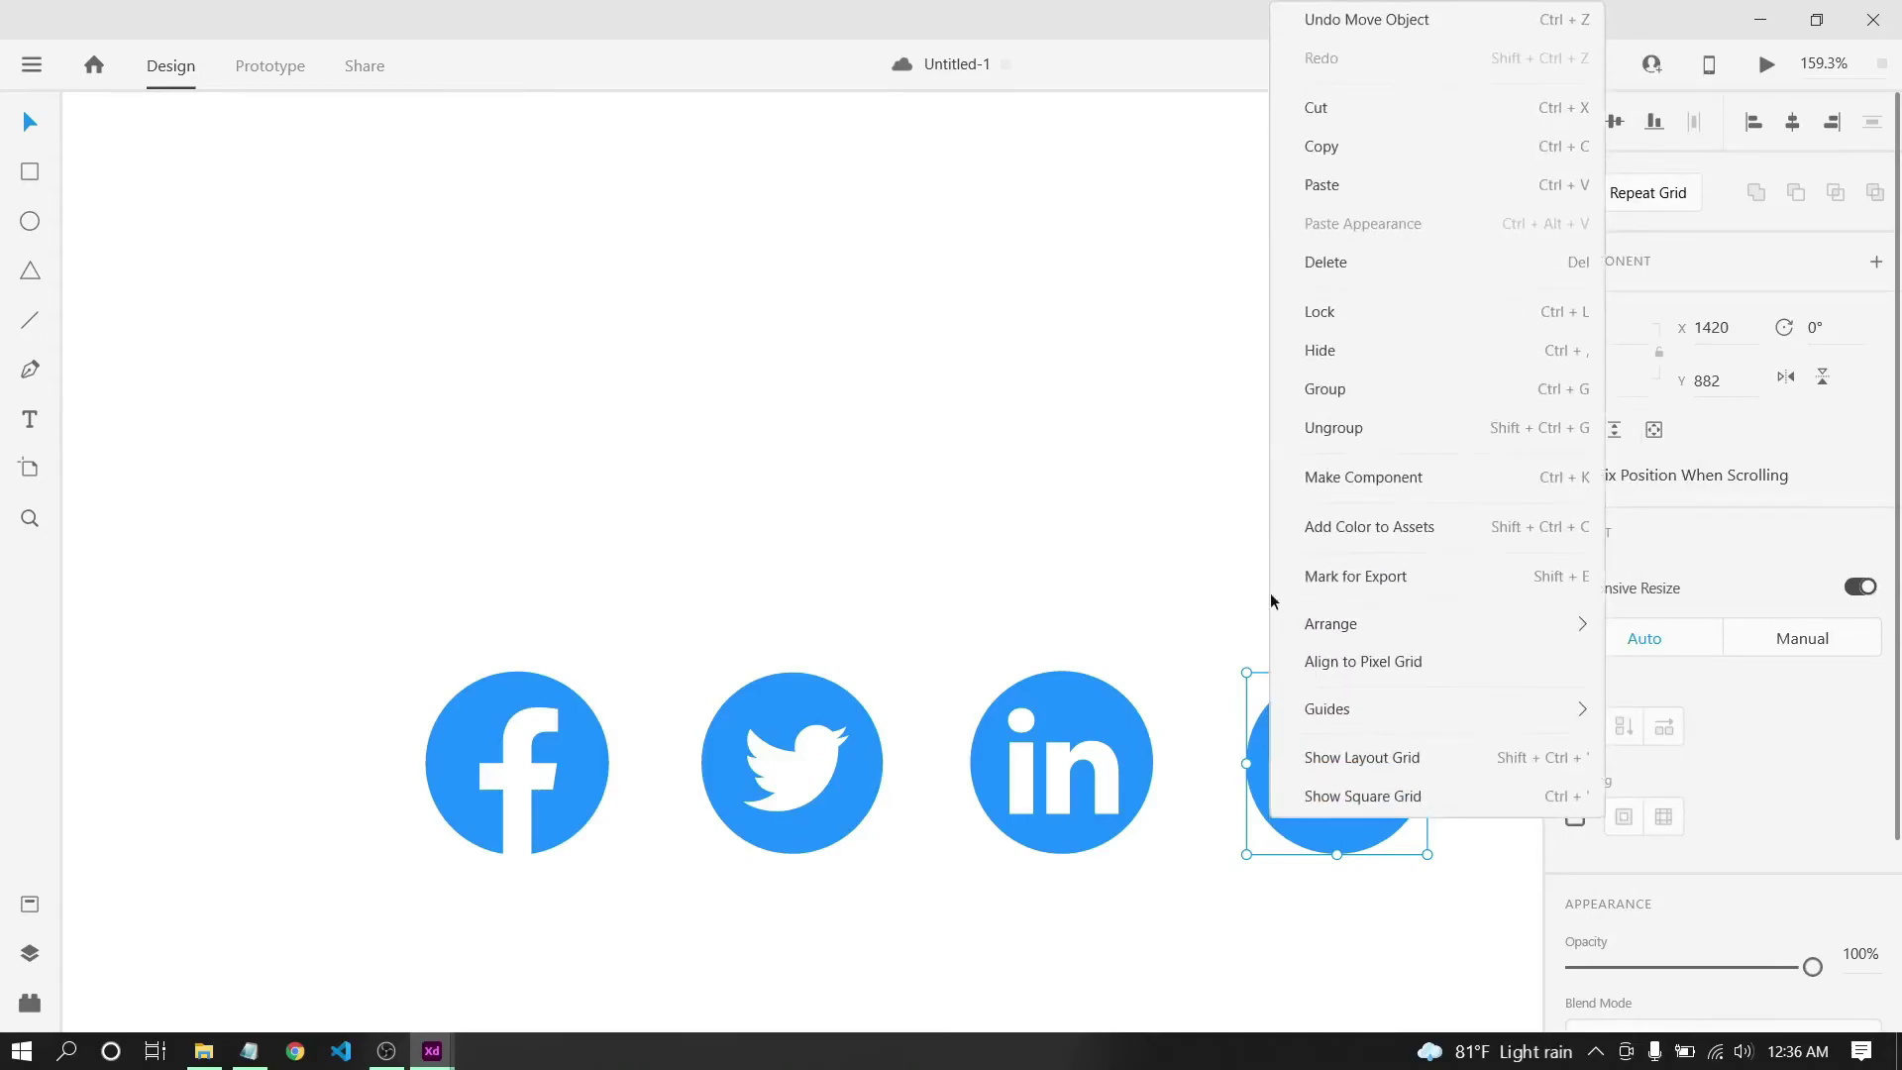
left_click(1301, 432)
left_click(1301, 440)
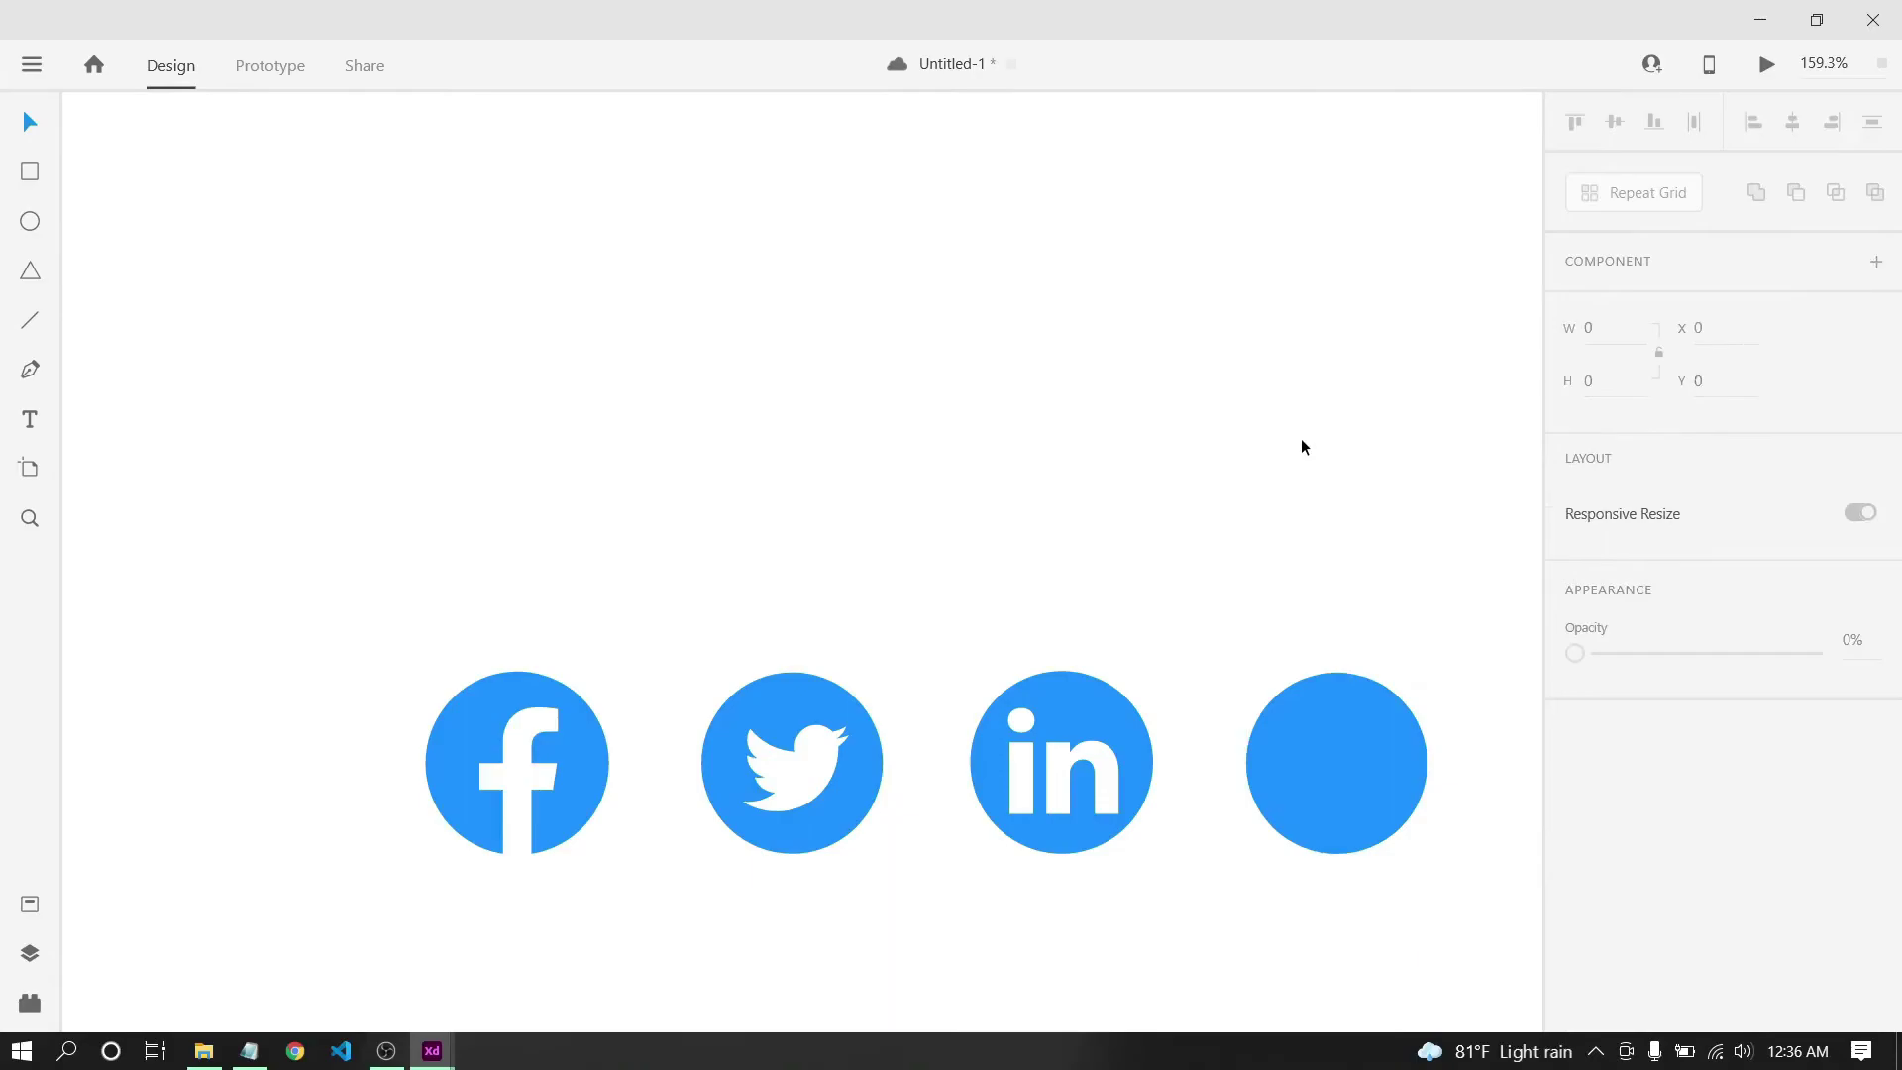
Set the fill of the Instagram glyph inside the fourth blue circle to white and deselect it.
left_click(1316, 758)
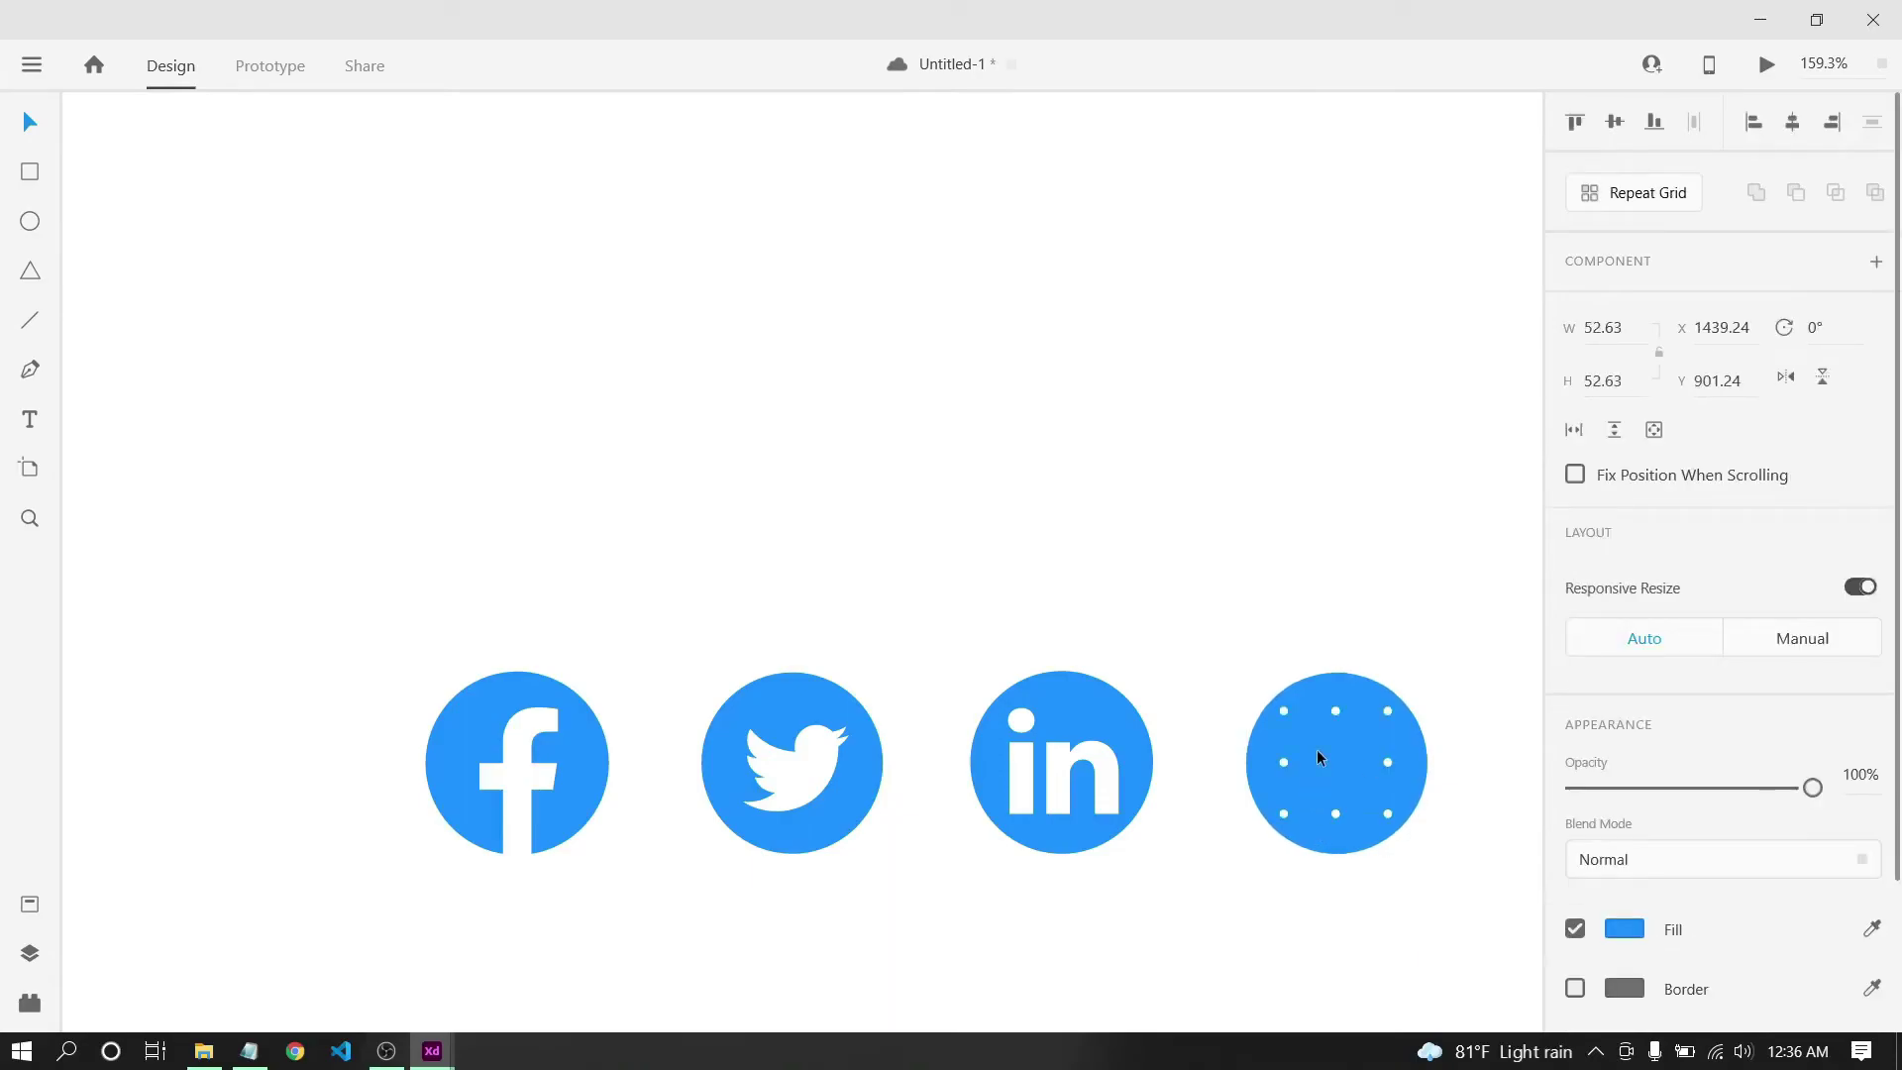
left_click(1625, 929)
left_click(1380, 756)
left_click(1038, 470)
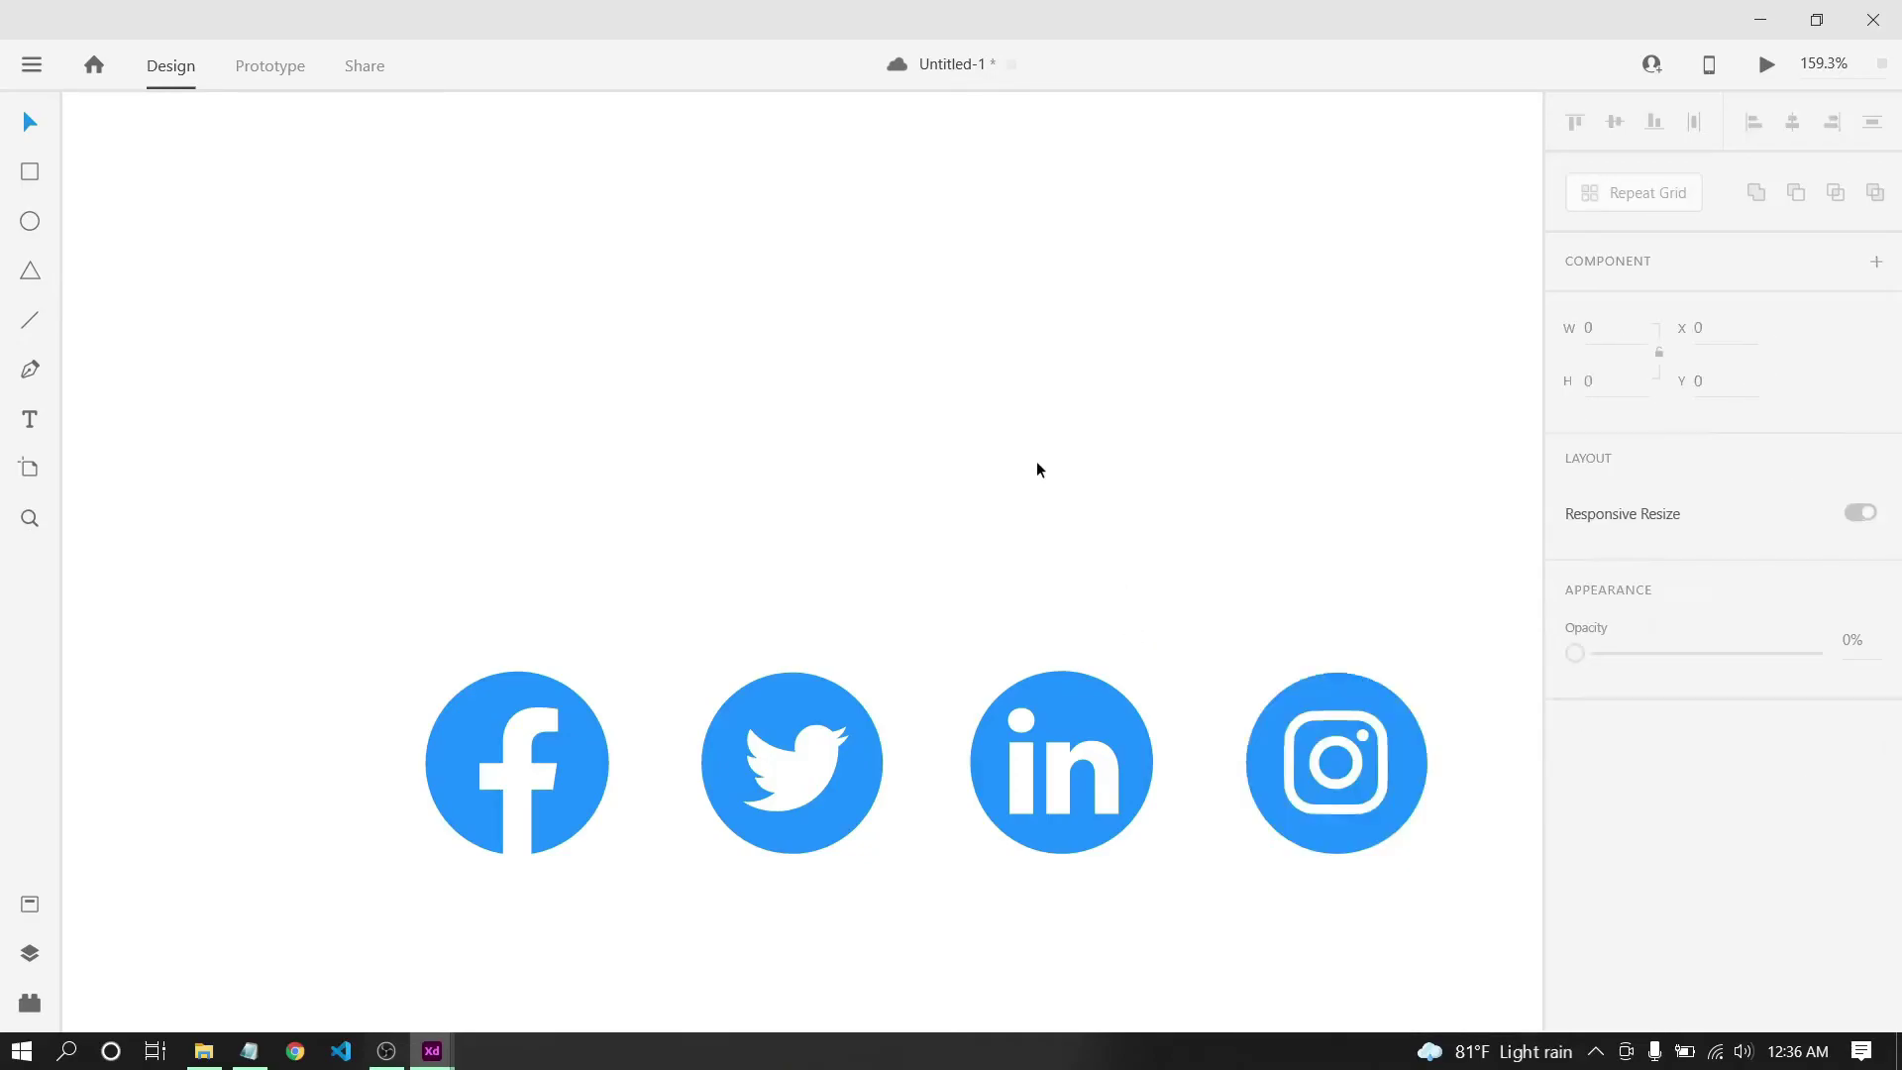
Group the white Instagram glyph with its blue circle and deselect the group.
left_click_drag(1201, 601, 1411, 842)
right_click(1378, 780)
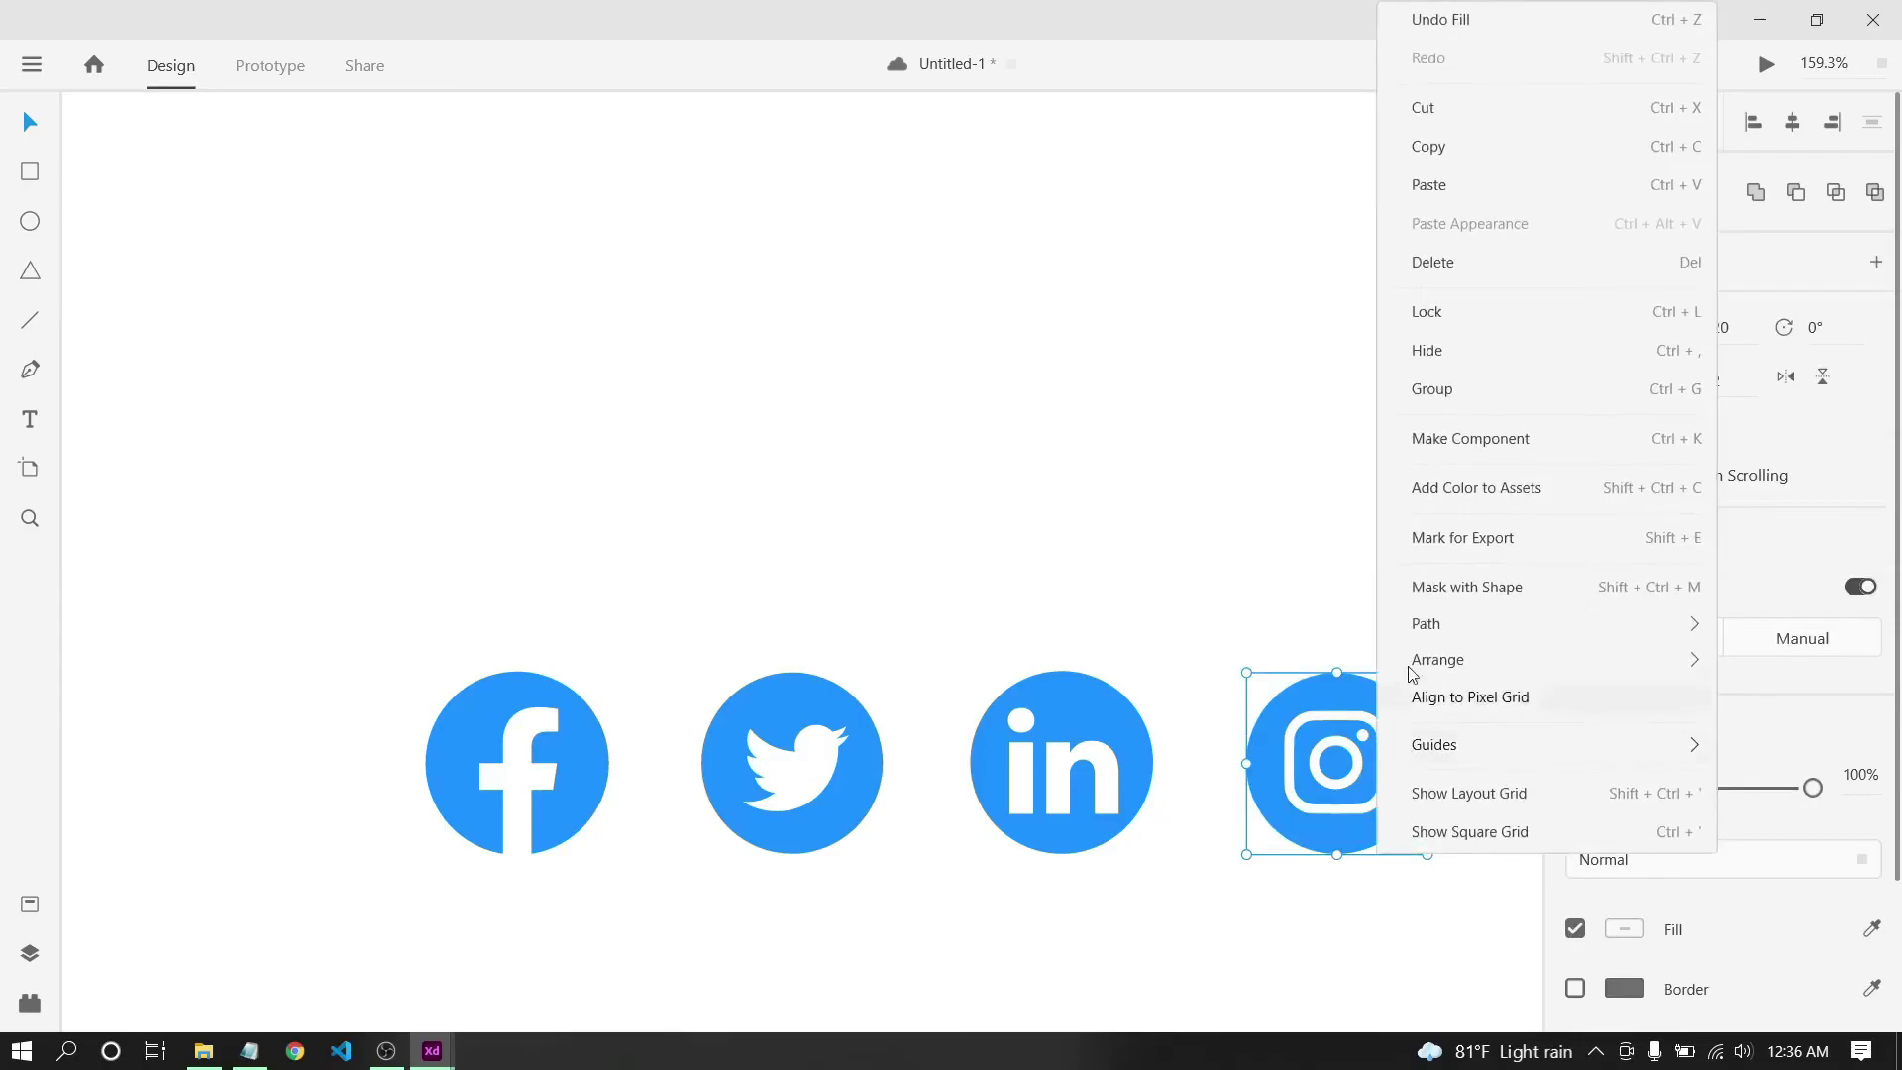
left_click(1430, 392)
left_click(1355, 386)
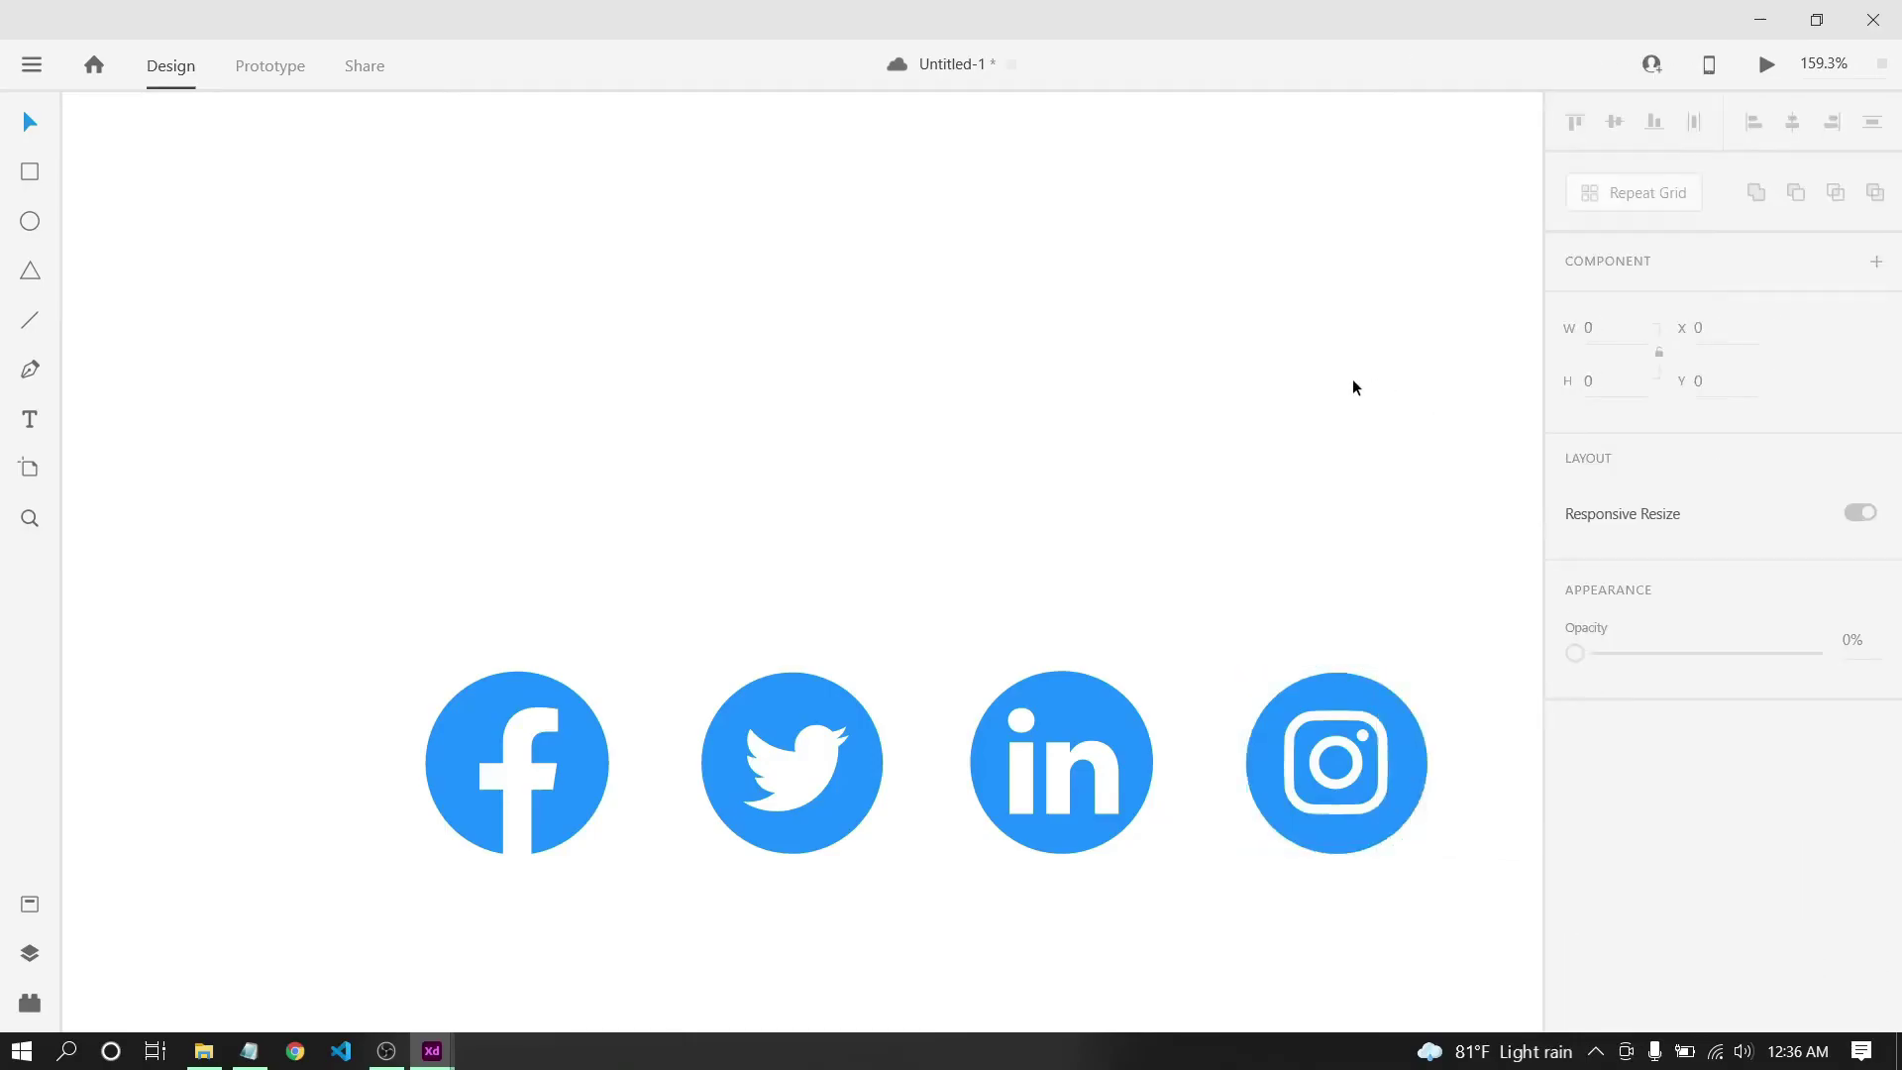
Group all four circular social icons into one row group and deselect it.
scroll(1354, 386, "down", 5)
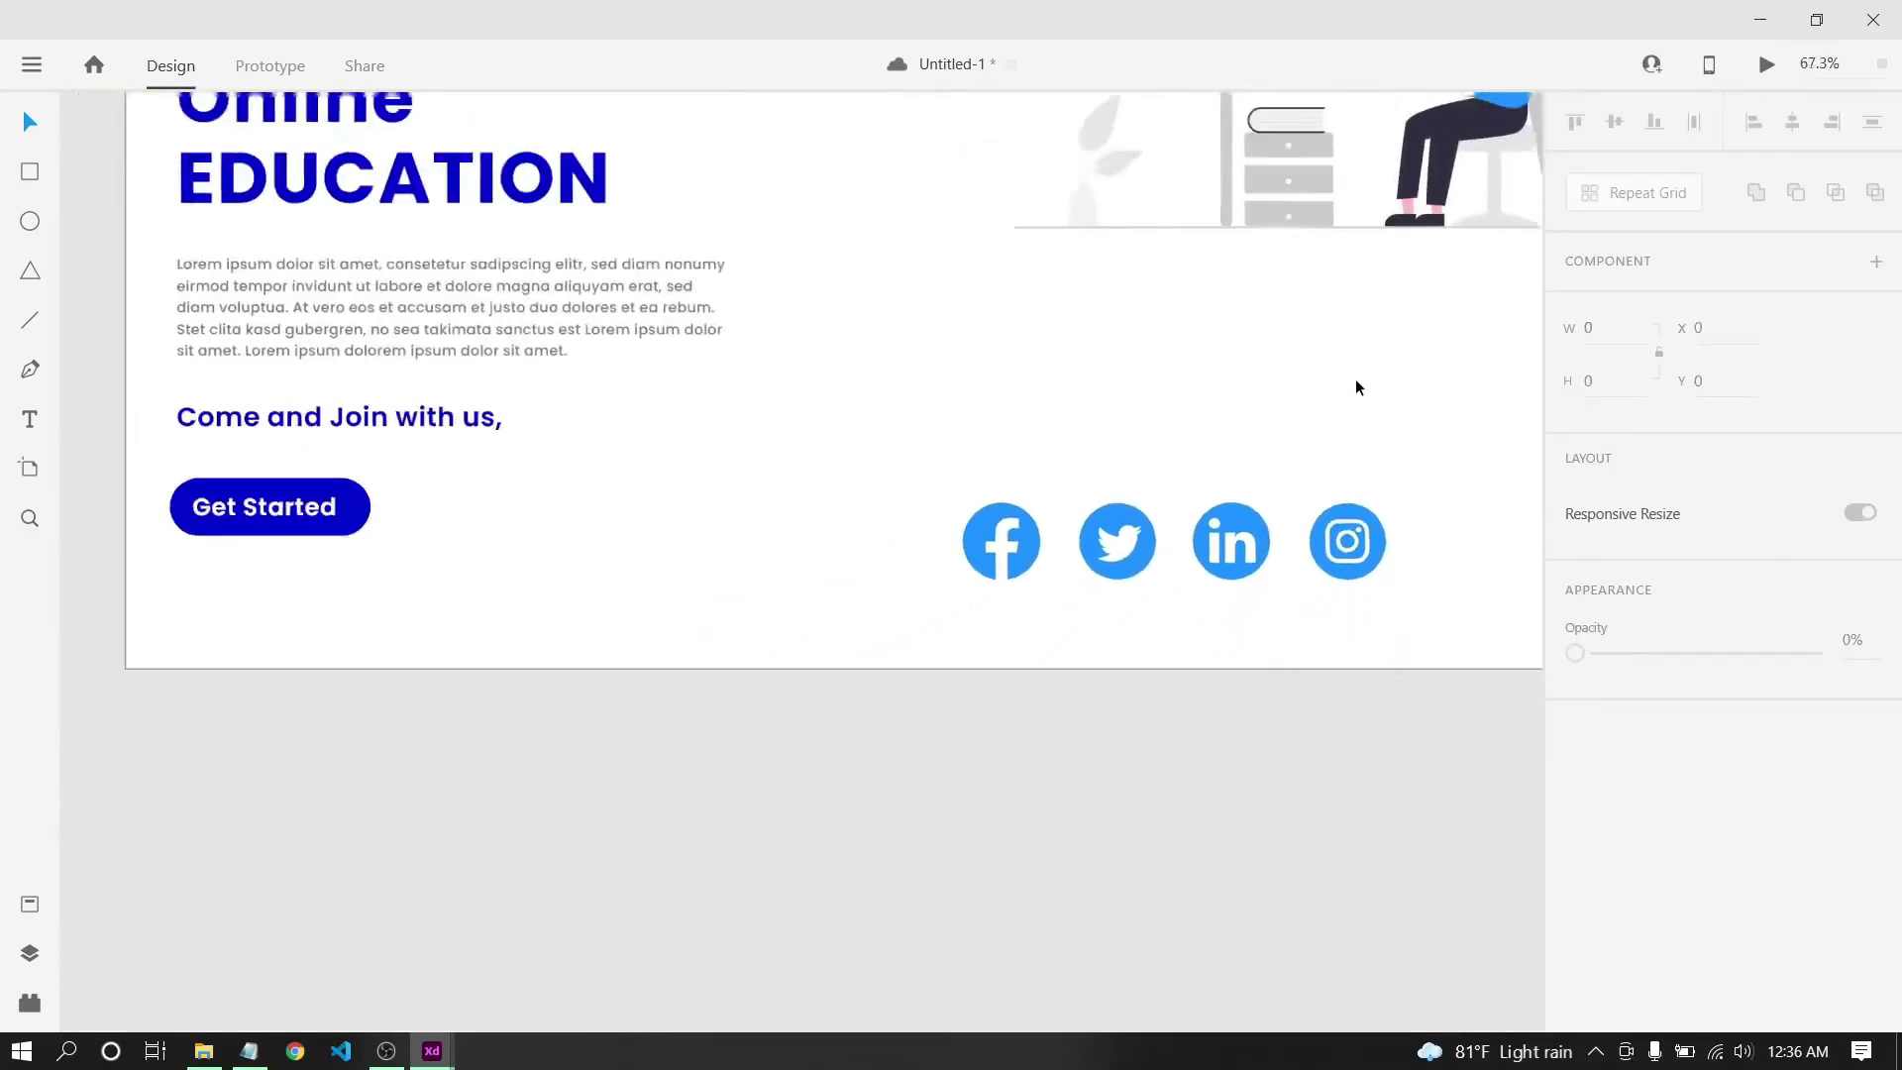
scroll(1353, 384, "up", 2)
scroll(1353, 385, "right", 5)
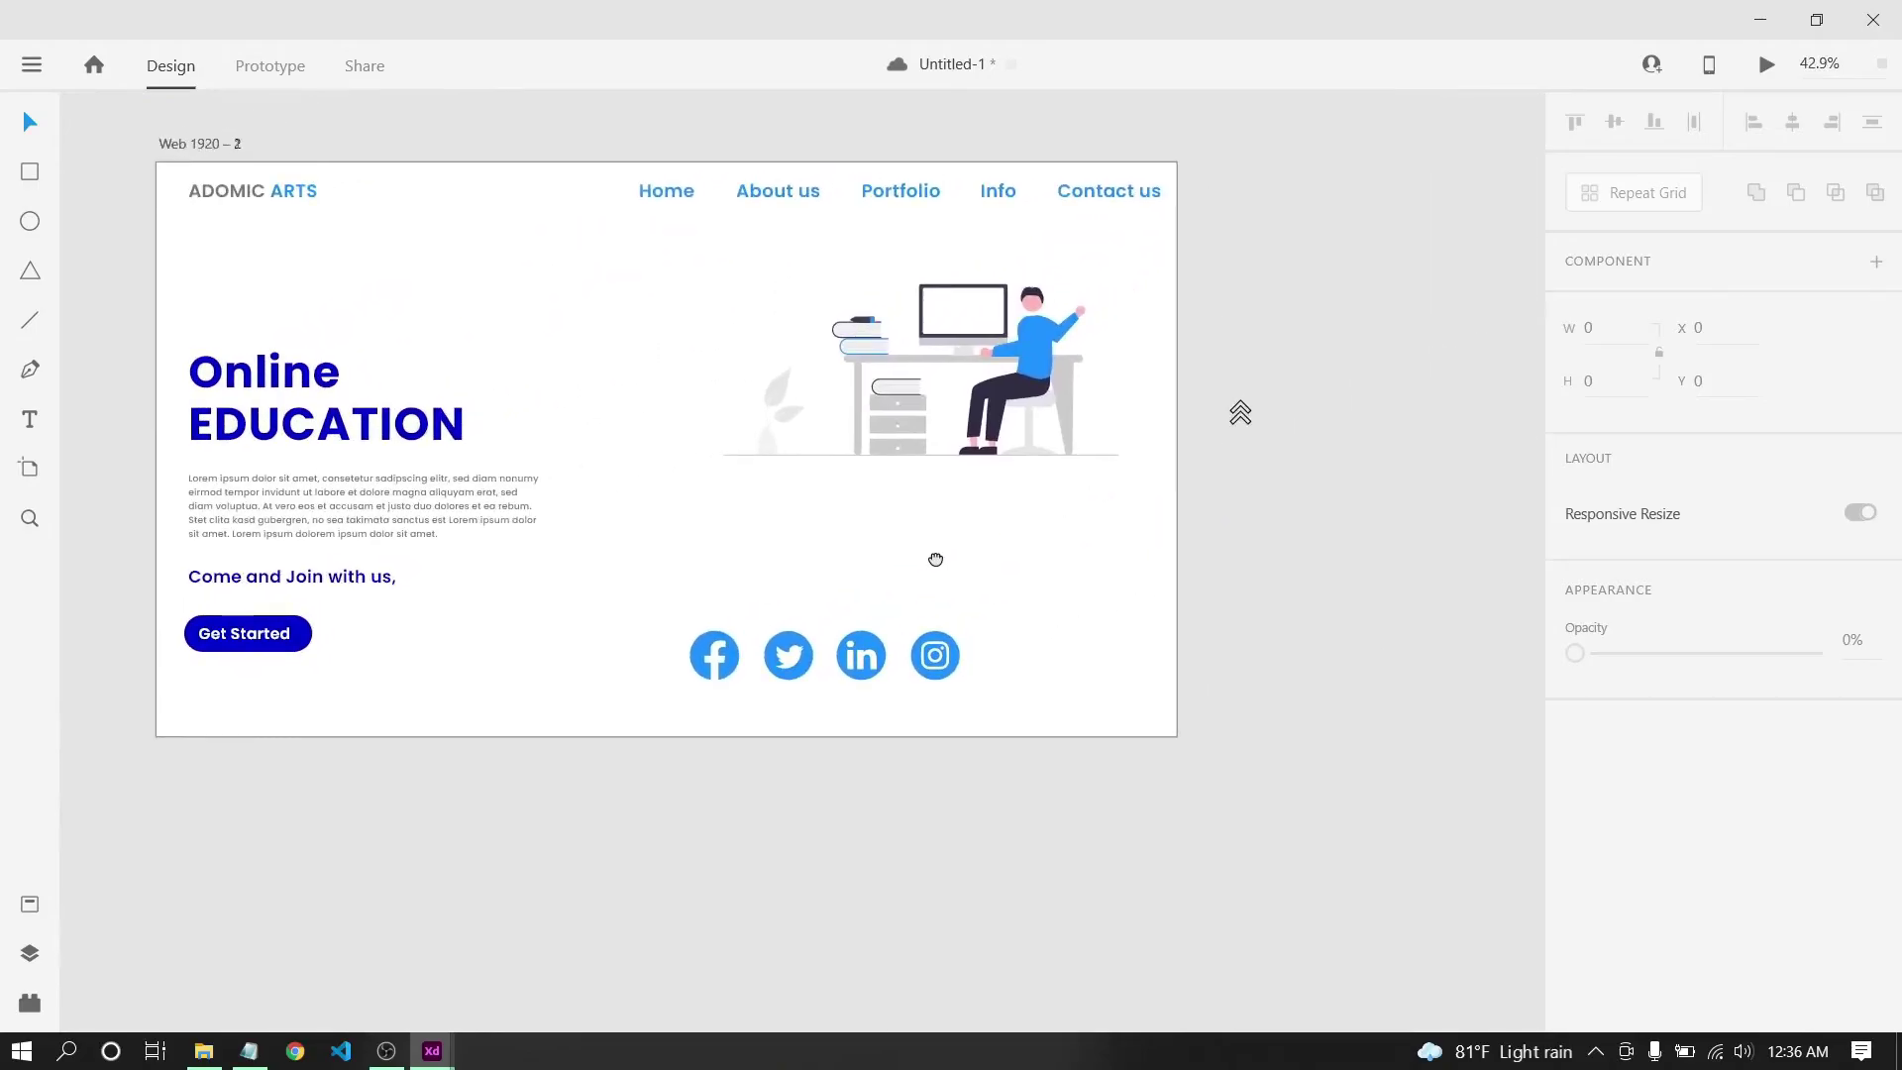
left_click_drag(1016, 684, 615, 634)
right_click(709, 656)
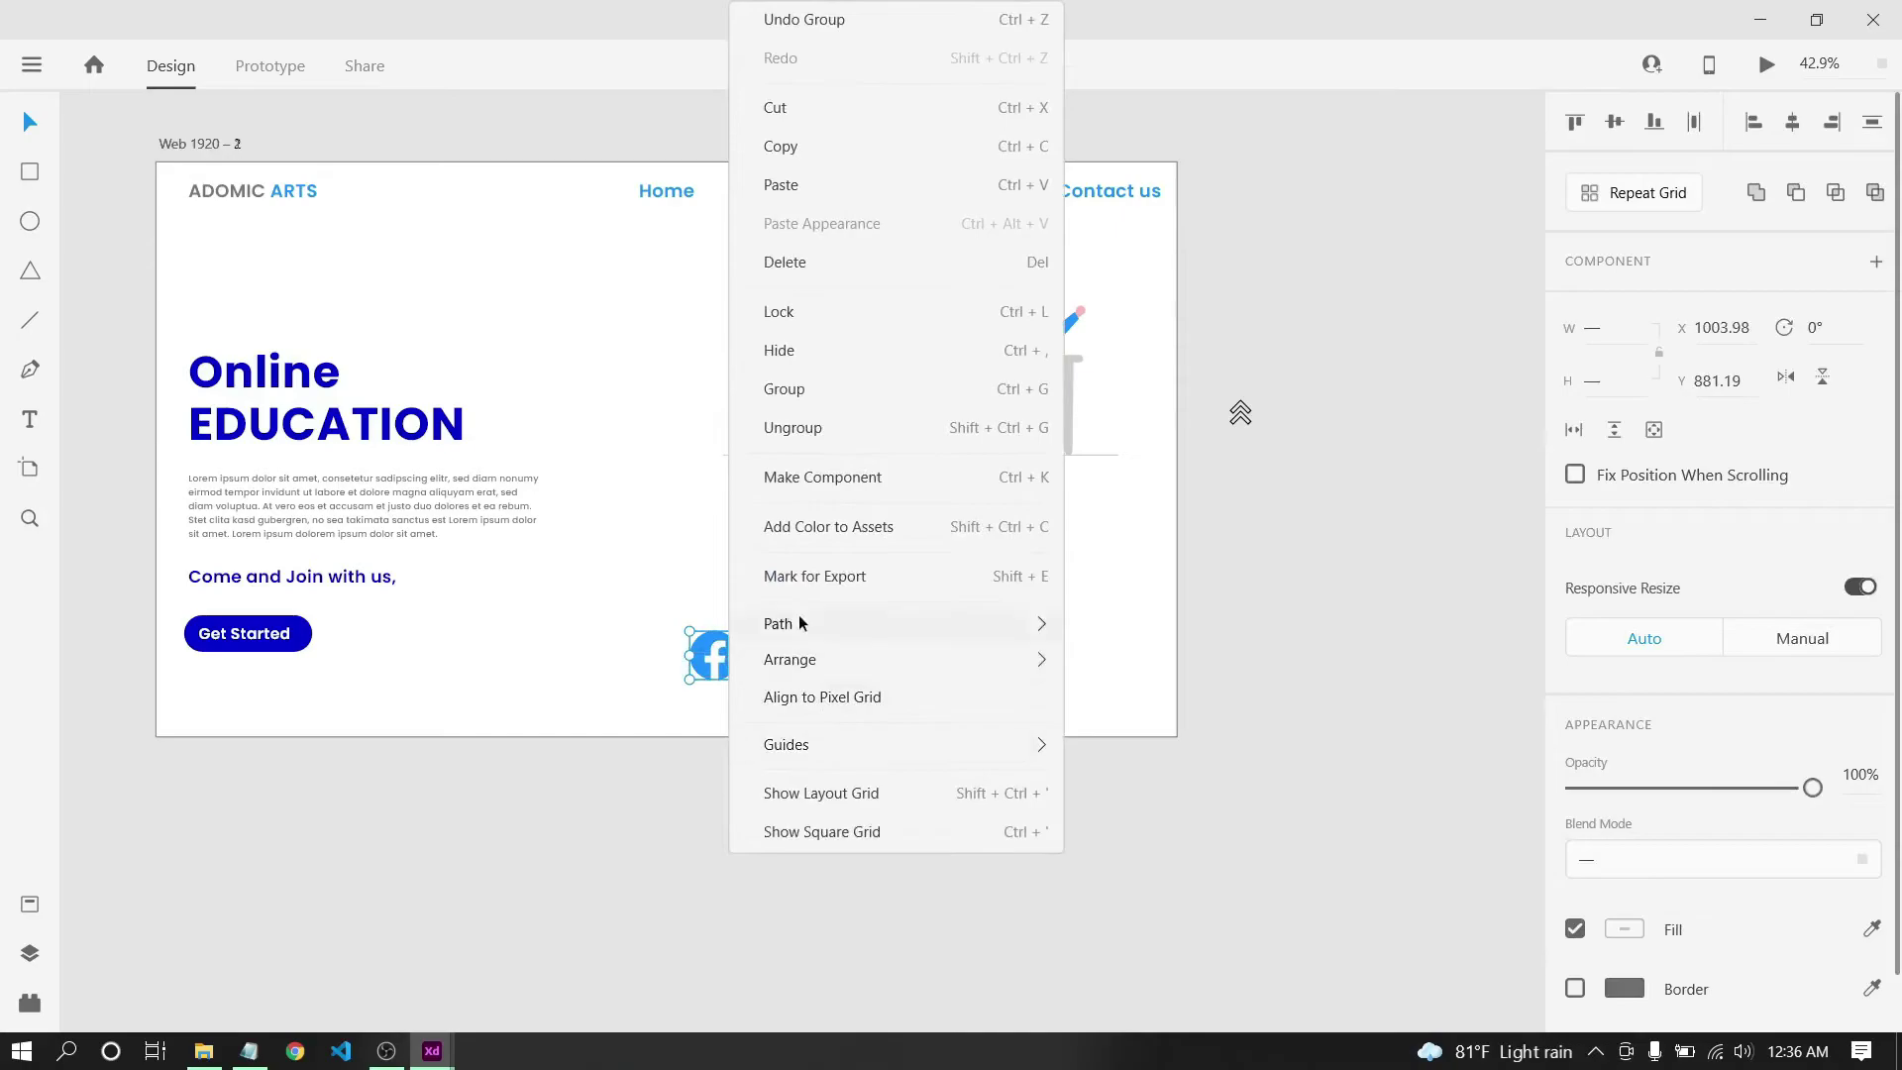
left_click(804, 392)
left_click(687, 679)
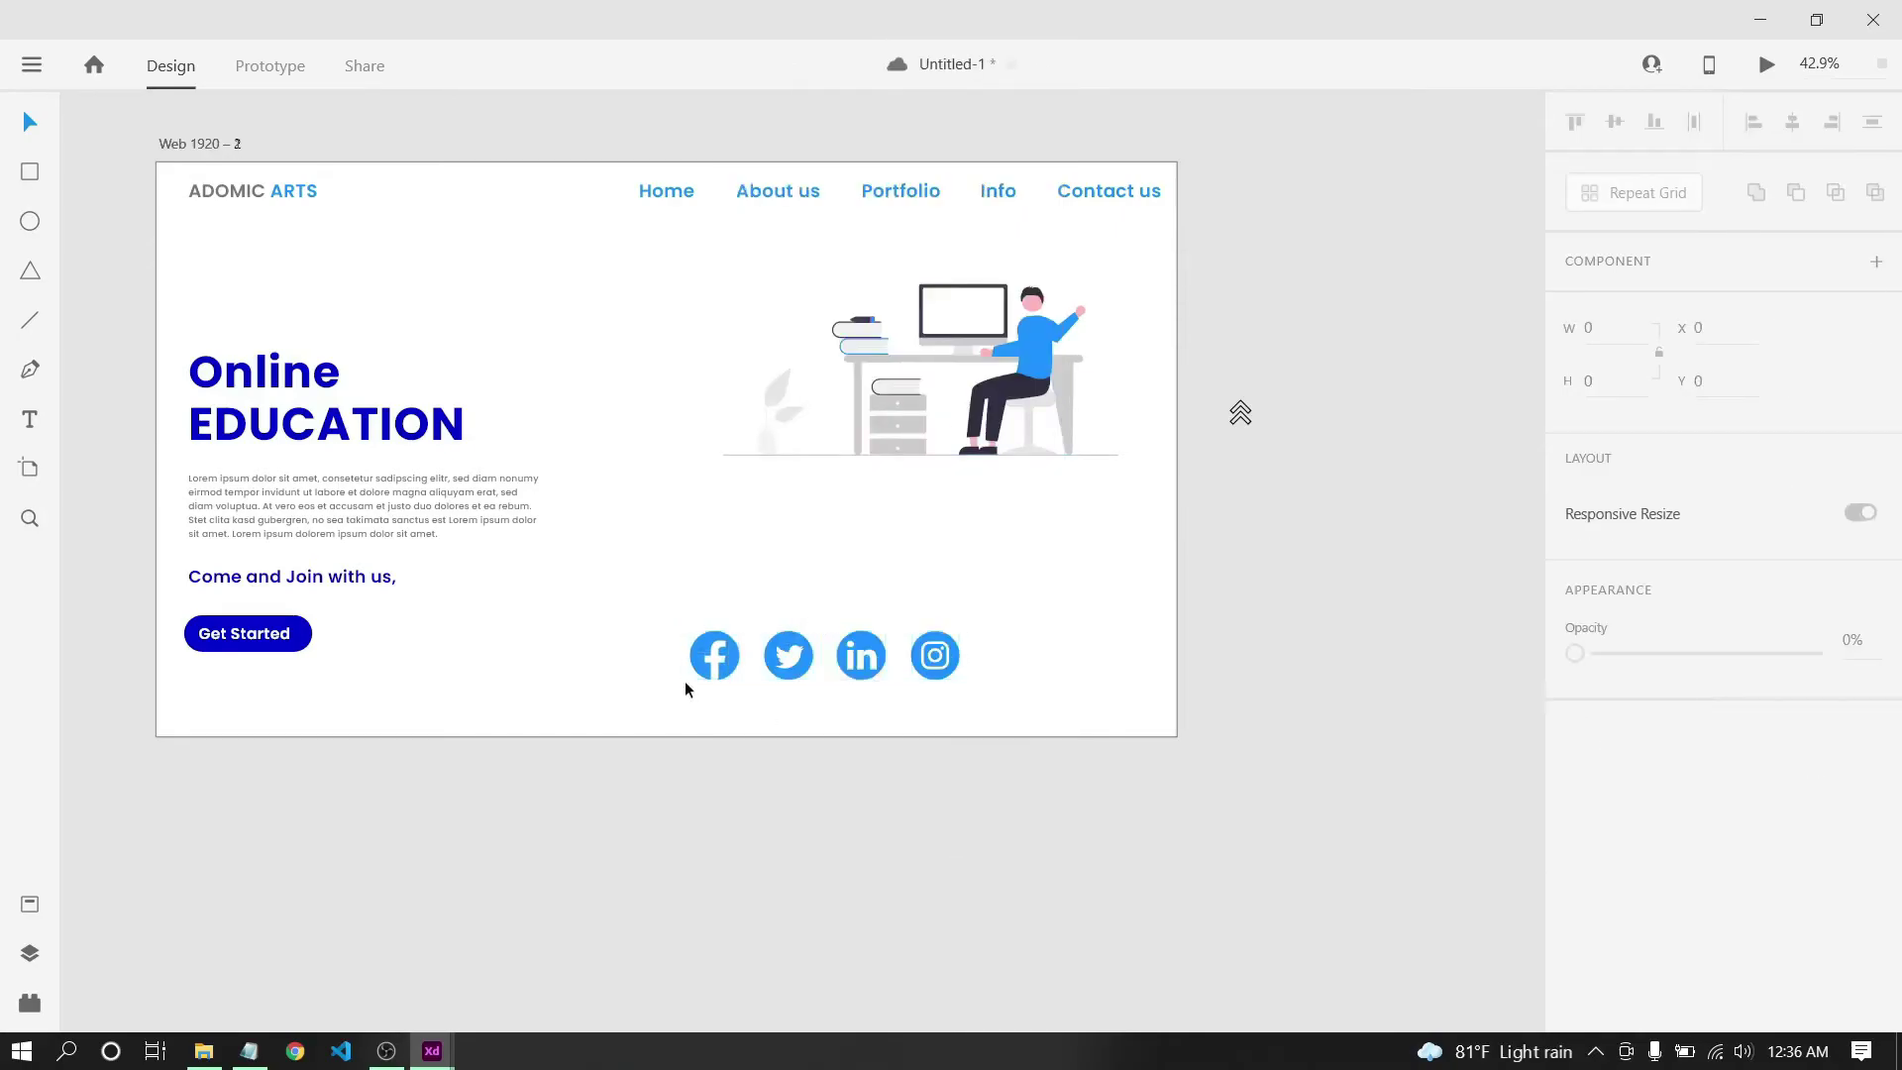
Move the social icon group towards the artboard's lower-right corner and scale it down to about 286 by 52, at about X 1524, Y 962.
left_click_drag(758, 659, 874, 682)
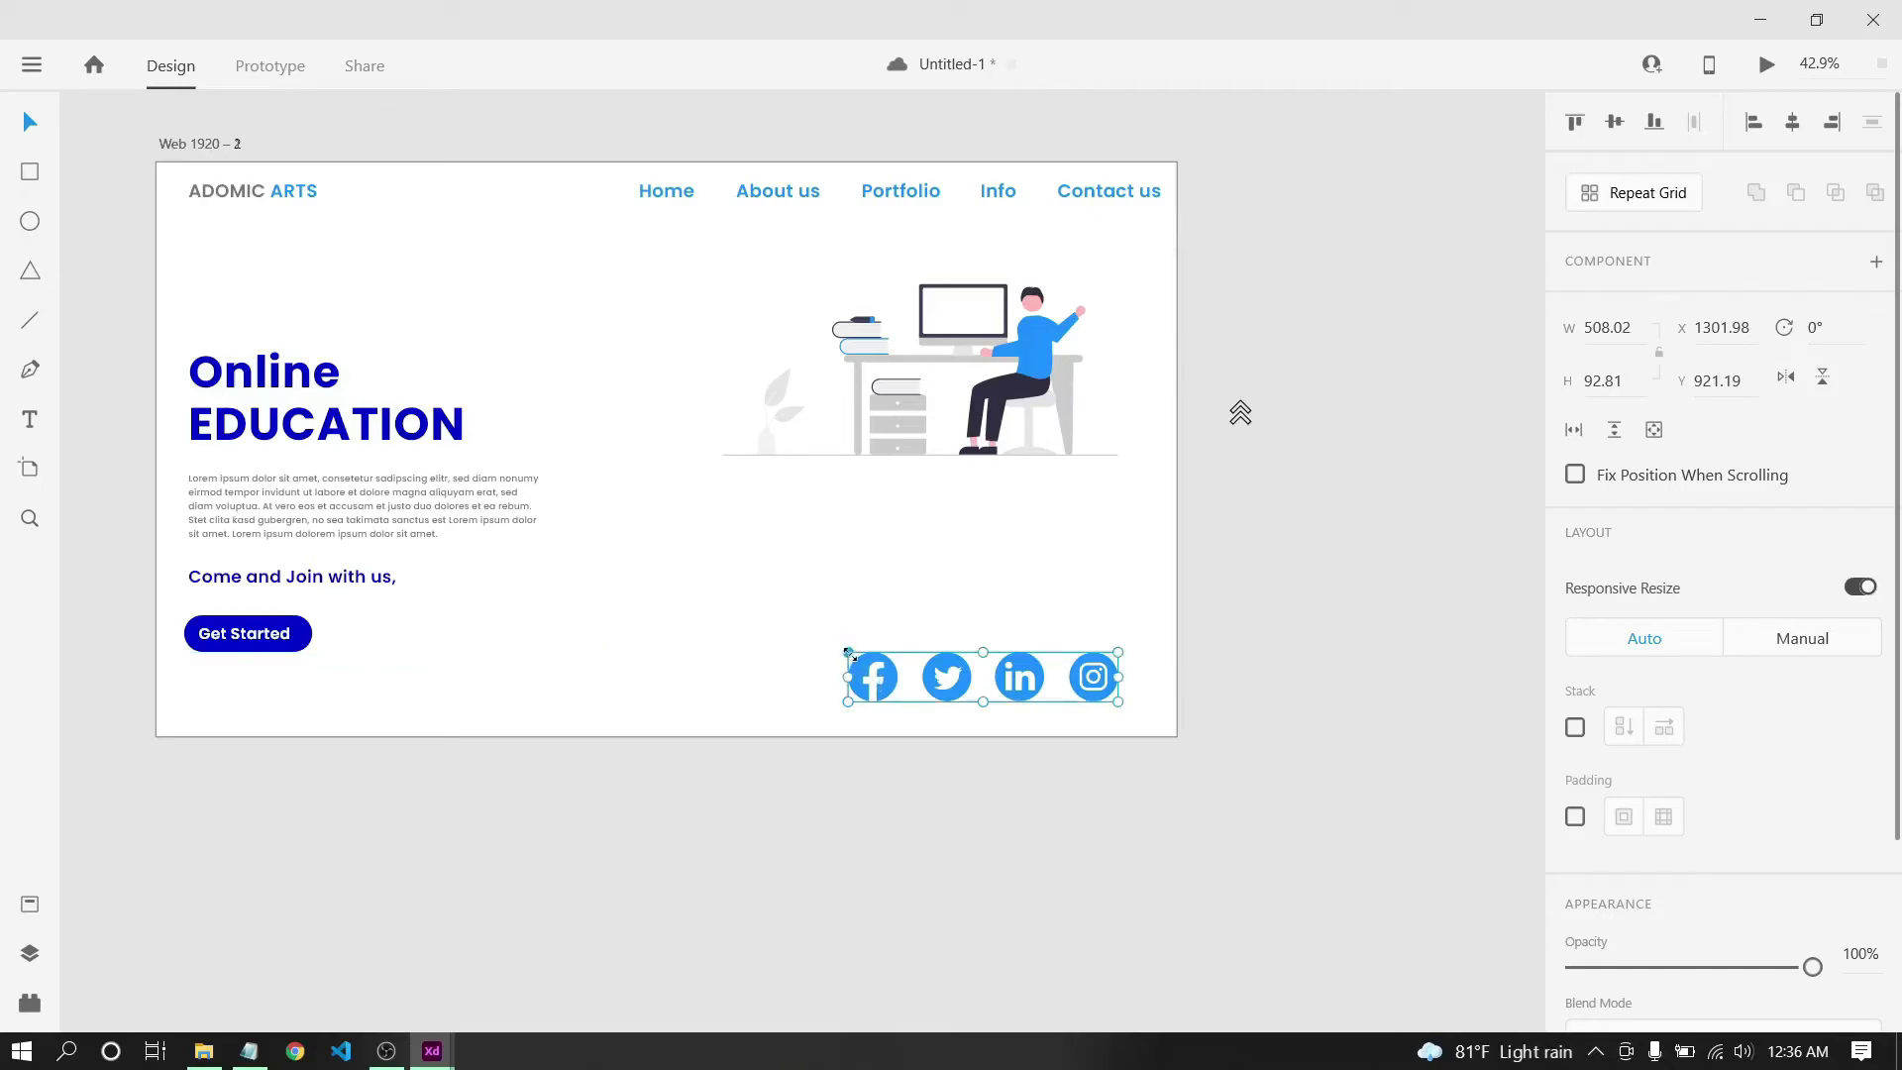
left_click_drag(849, 653, 888, 672)
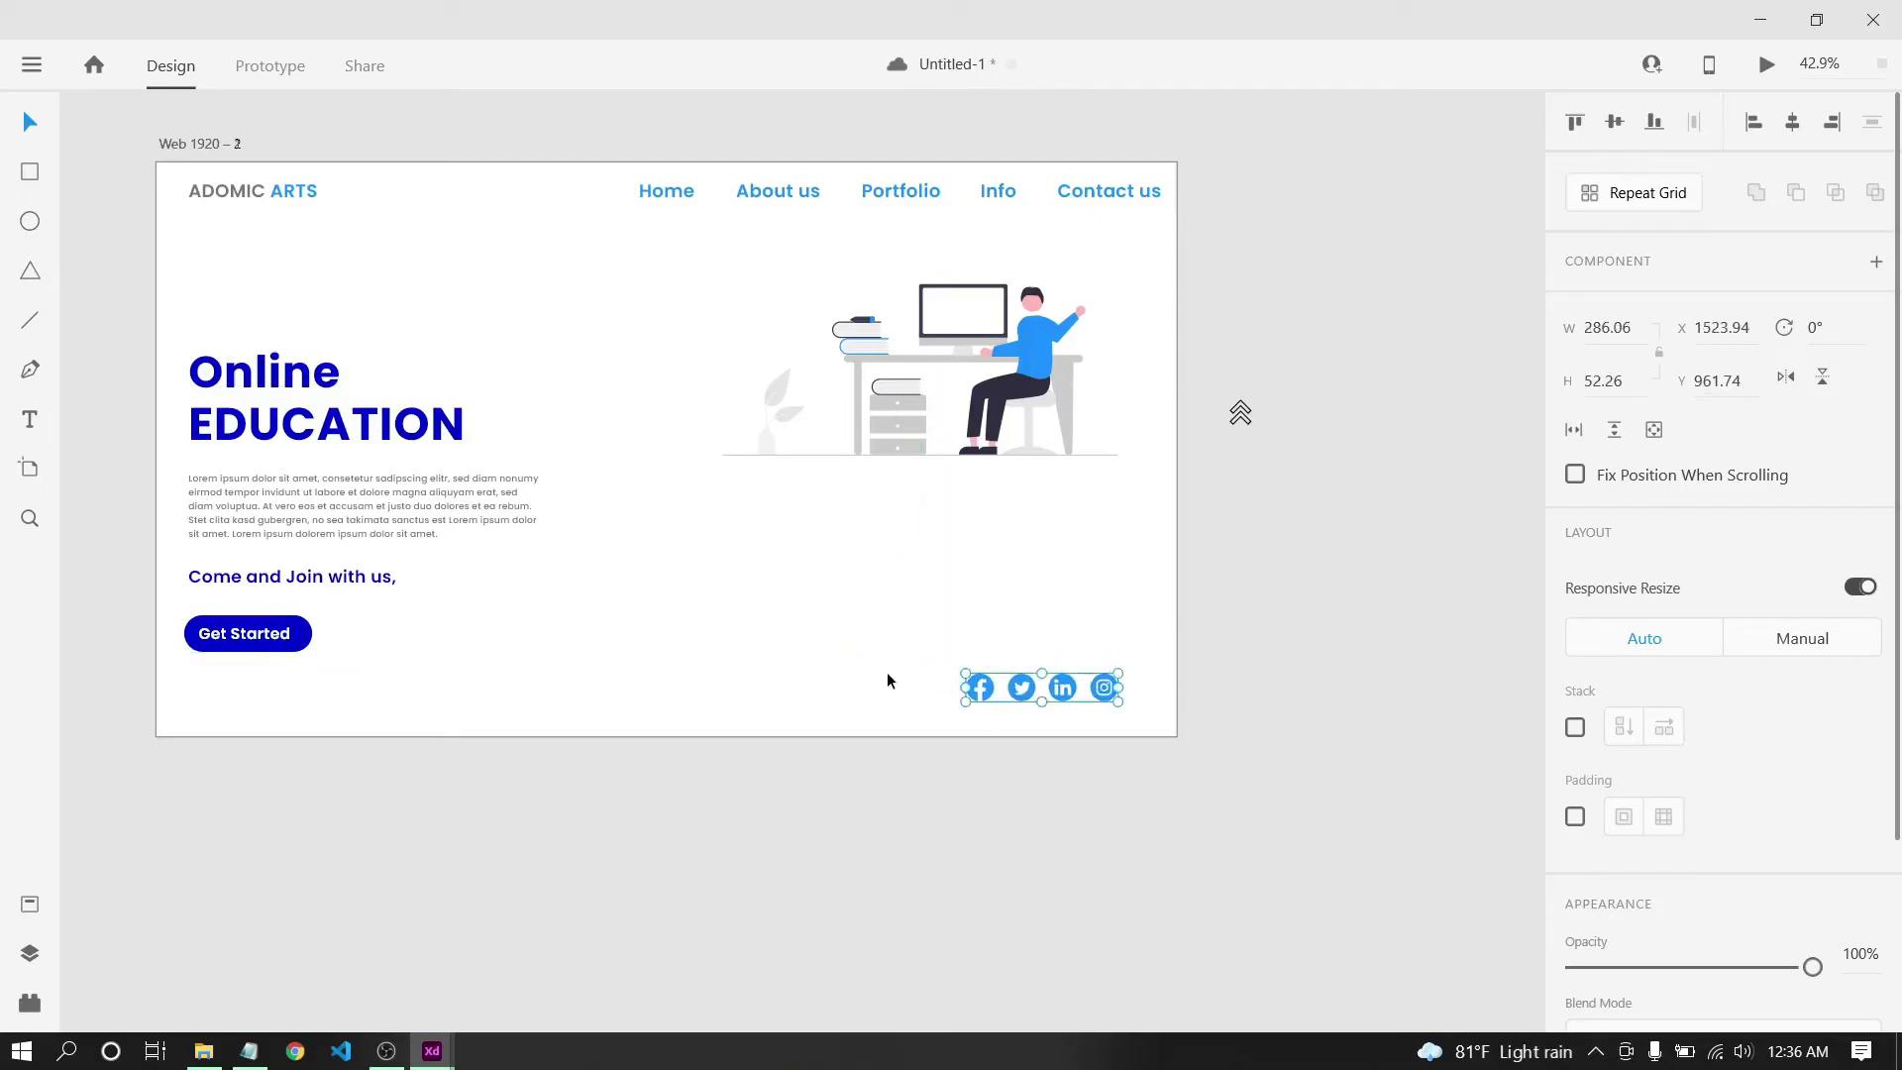
left_click(947, 566)
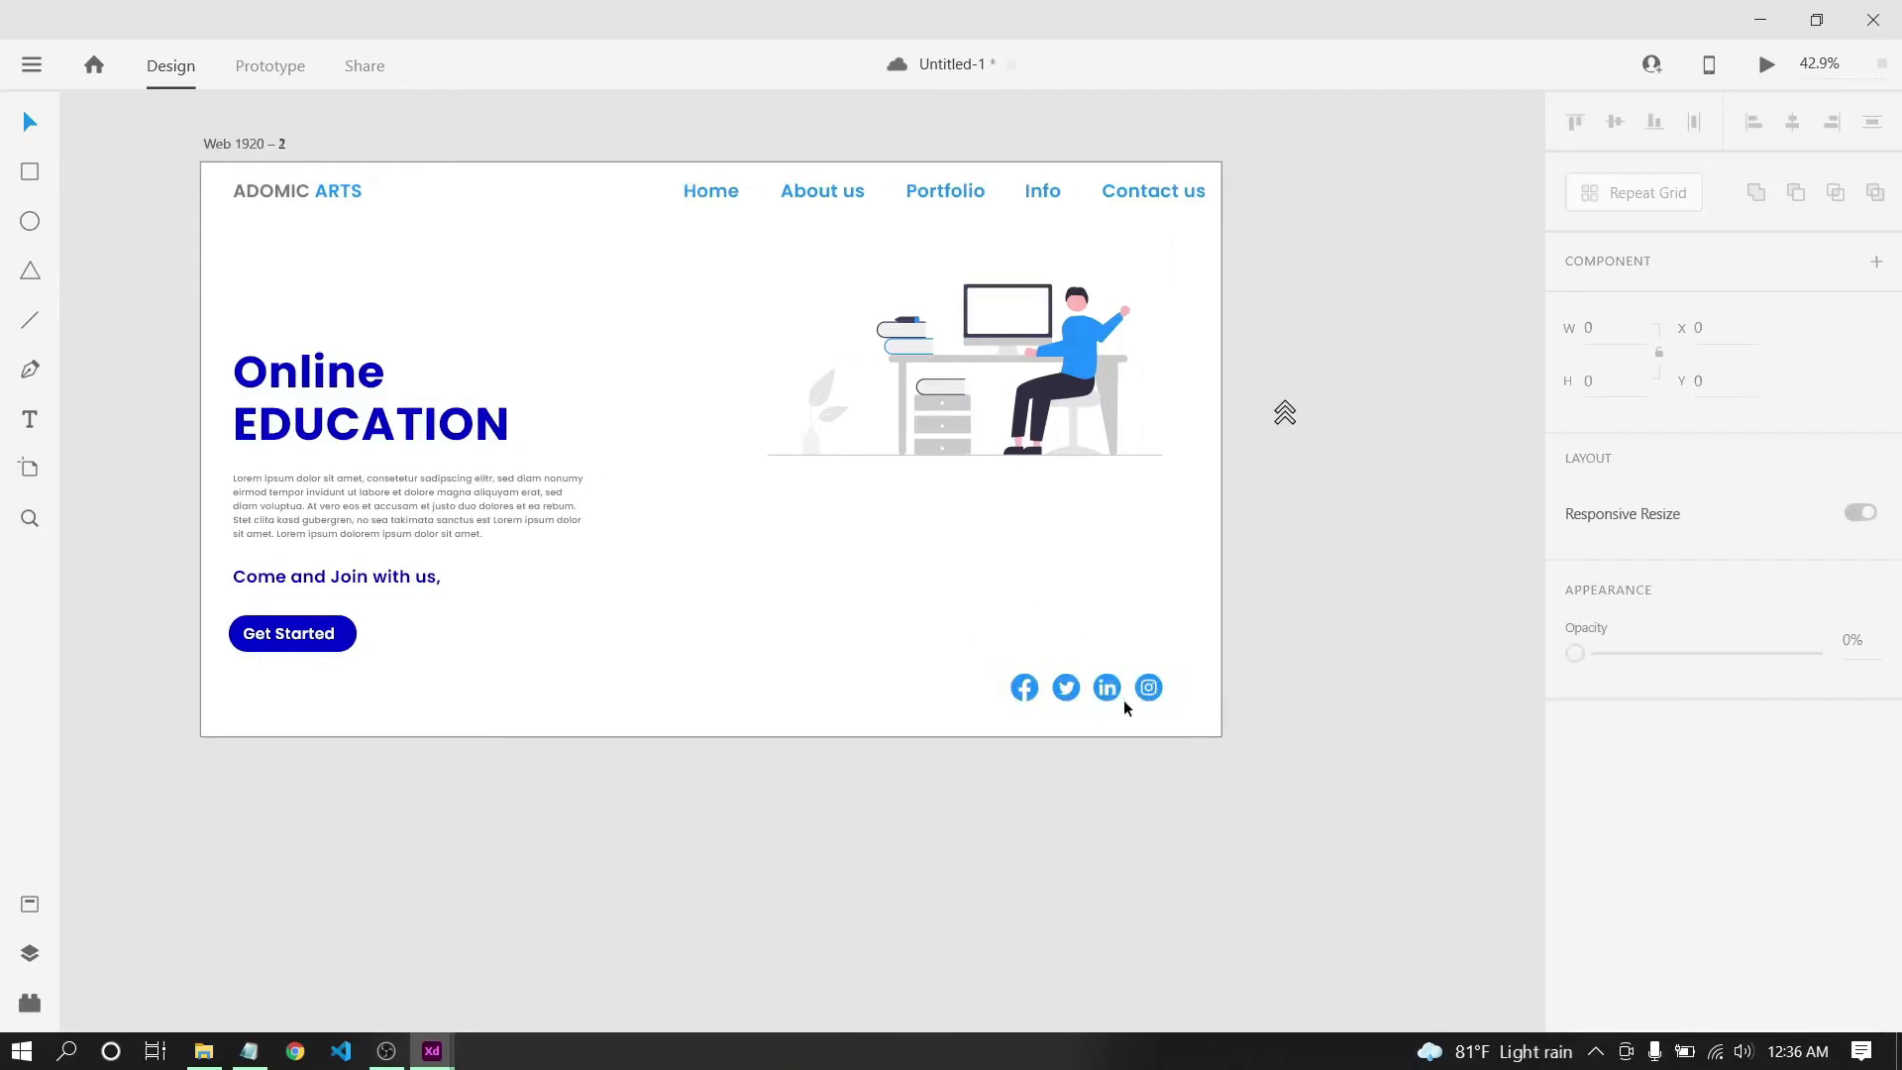
Scale the social icon group down a little further, keeping its proportions, and deselect it.
scroll(1124, 700, "up", 5)
scroll(1120, 699, "up", 1)
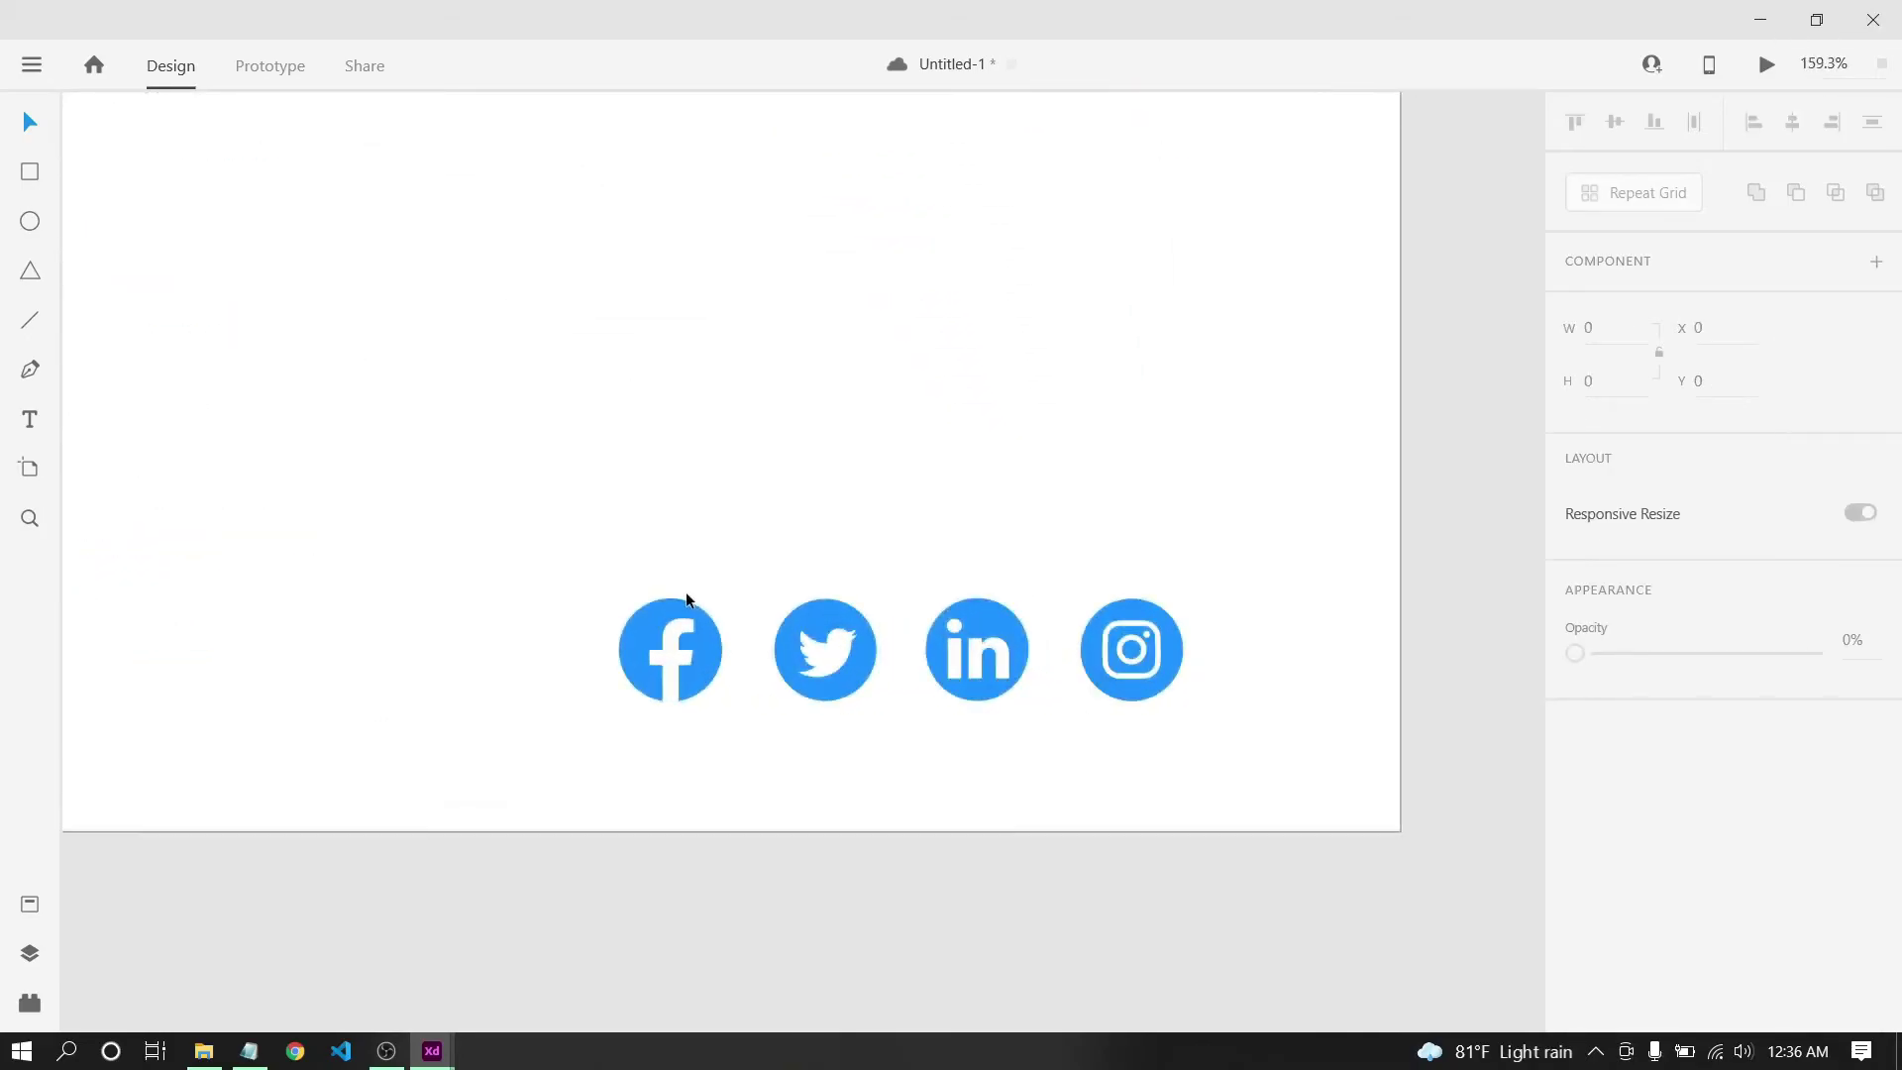
left_click(635, 611)
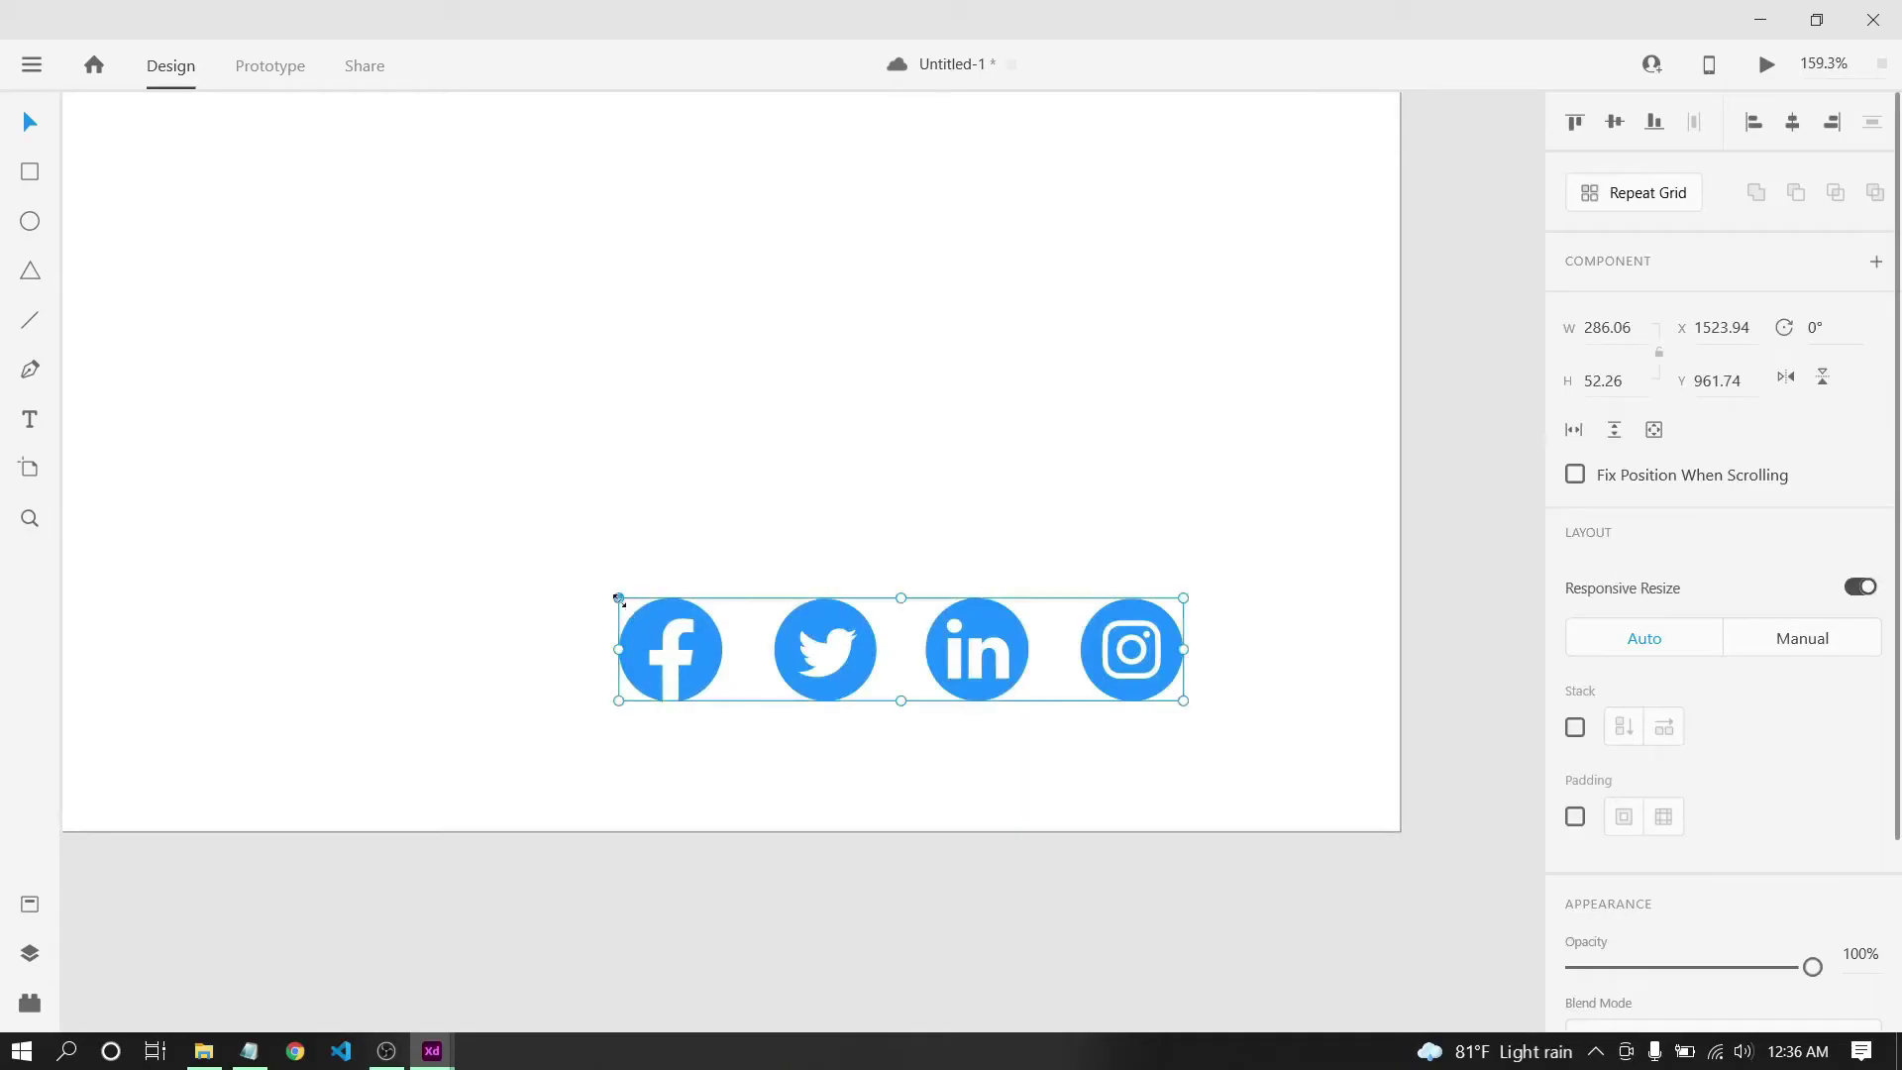
mouse_move(619, 598)
left_mouse_down()
mouse_move(663, 633)
mouse_move(645, 623)
left_mouse_up()
left_click(654, 579)
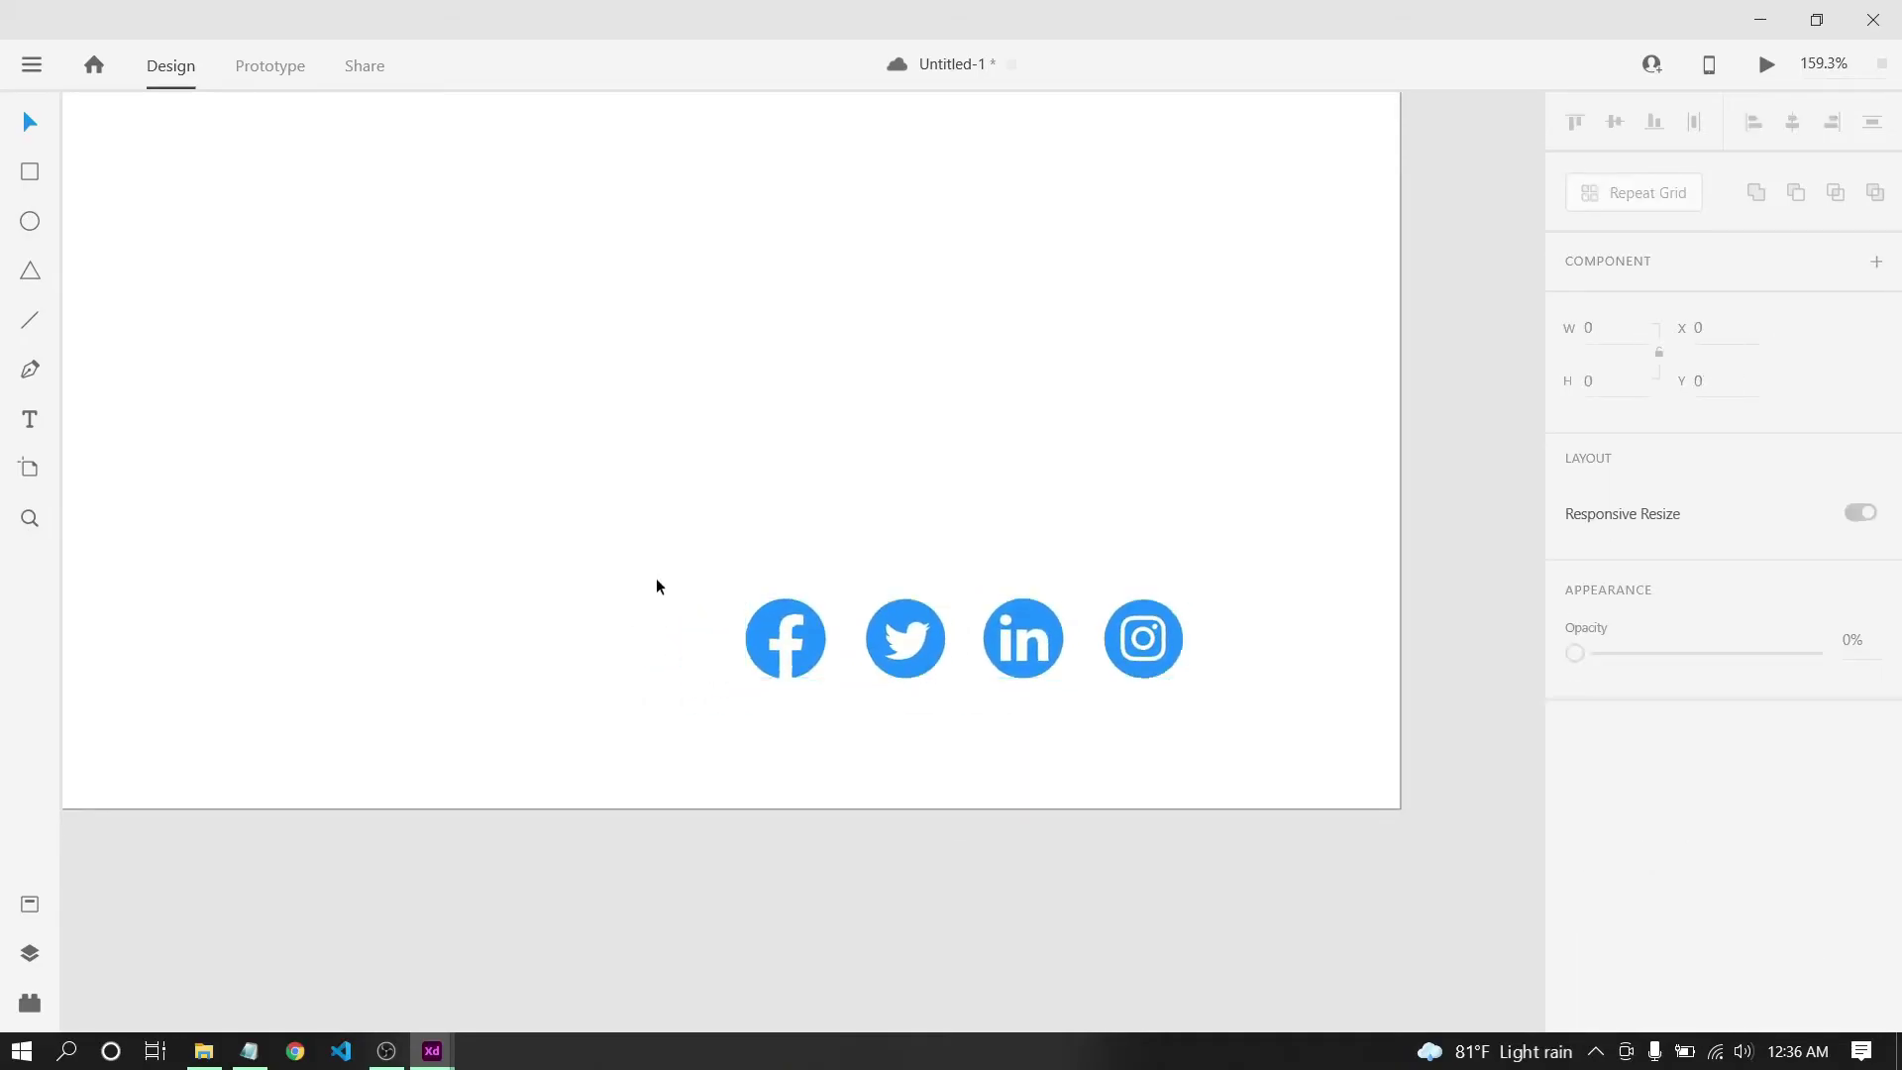
scroll(656, 578, "down", 3)
scroll(662, 582, "down", 2)
scroll(662, 582, "up", 3)
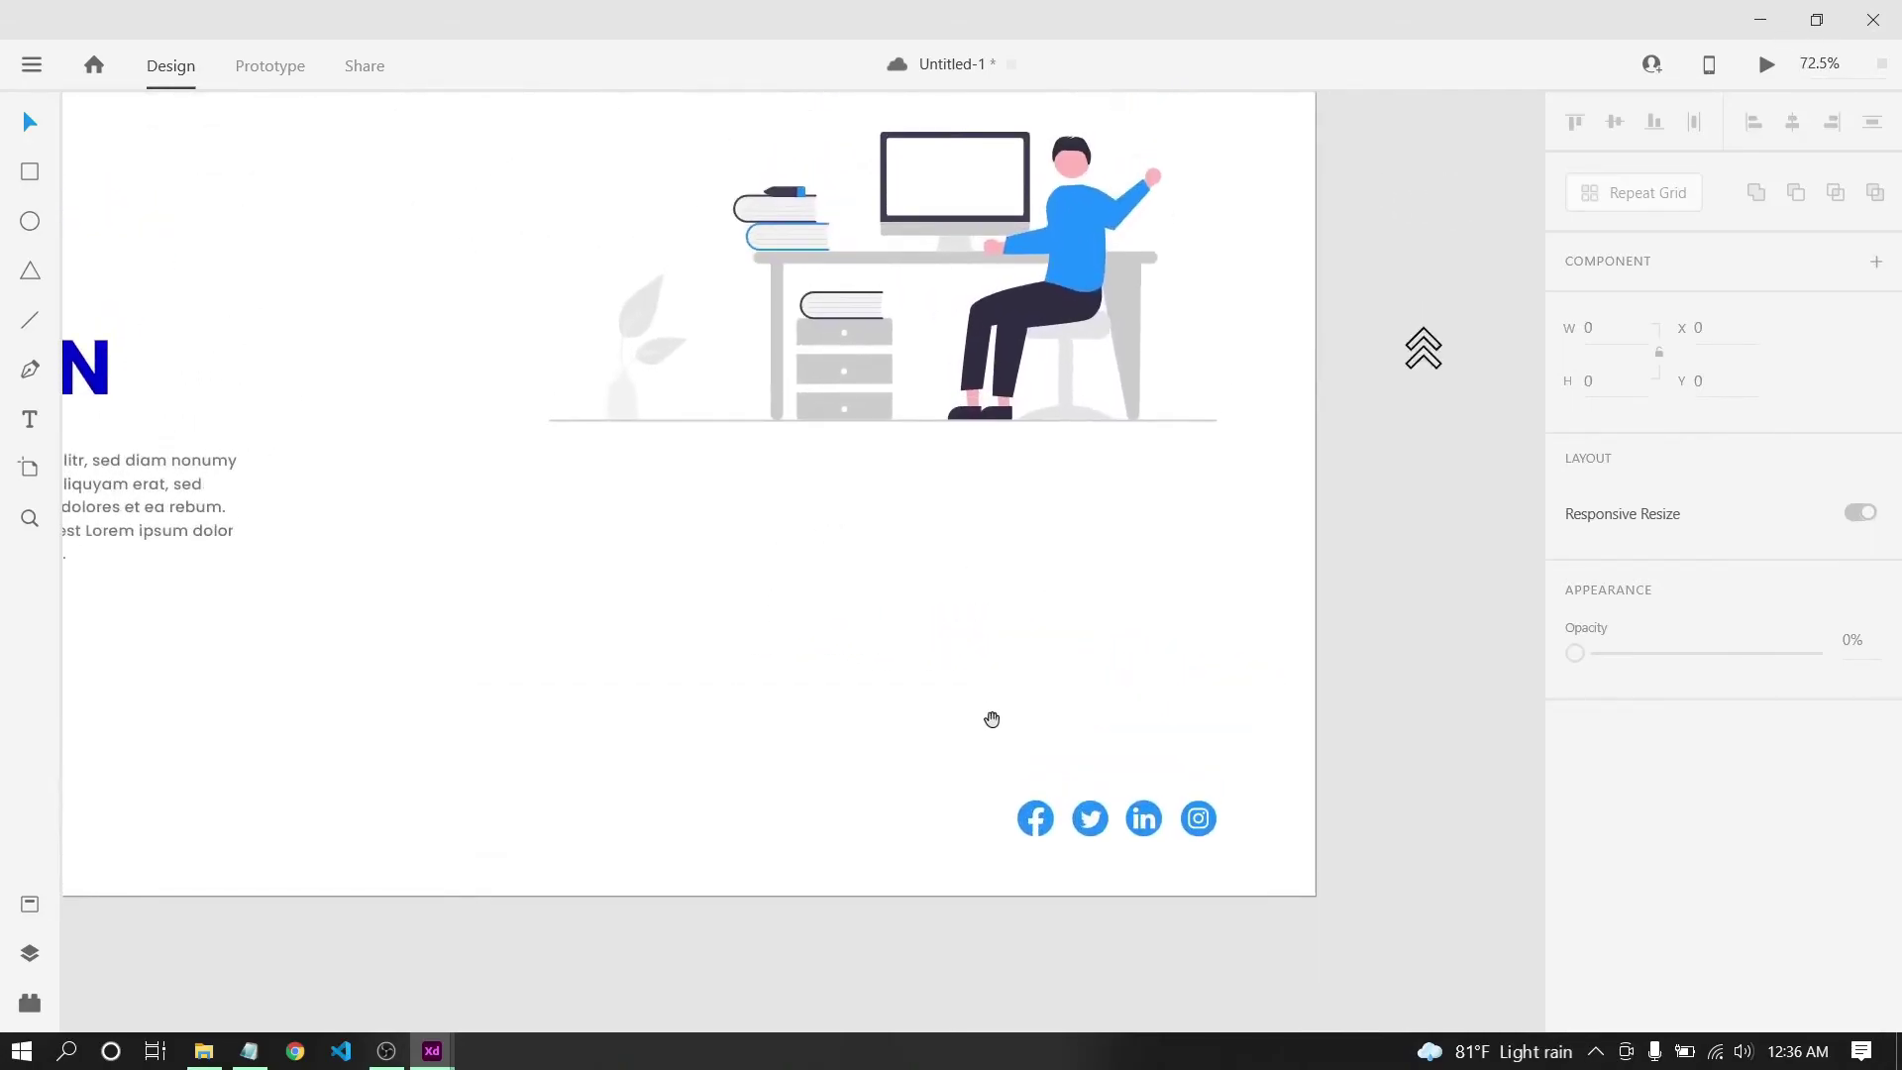
Check the caption above the social icons in sample_1, and add the text "Keep in touch with us," above the icons in Untitled-1.
mouse_move(432, 1051)
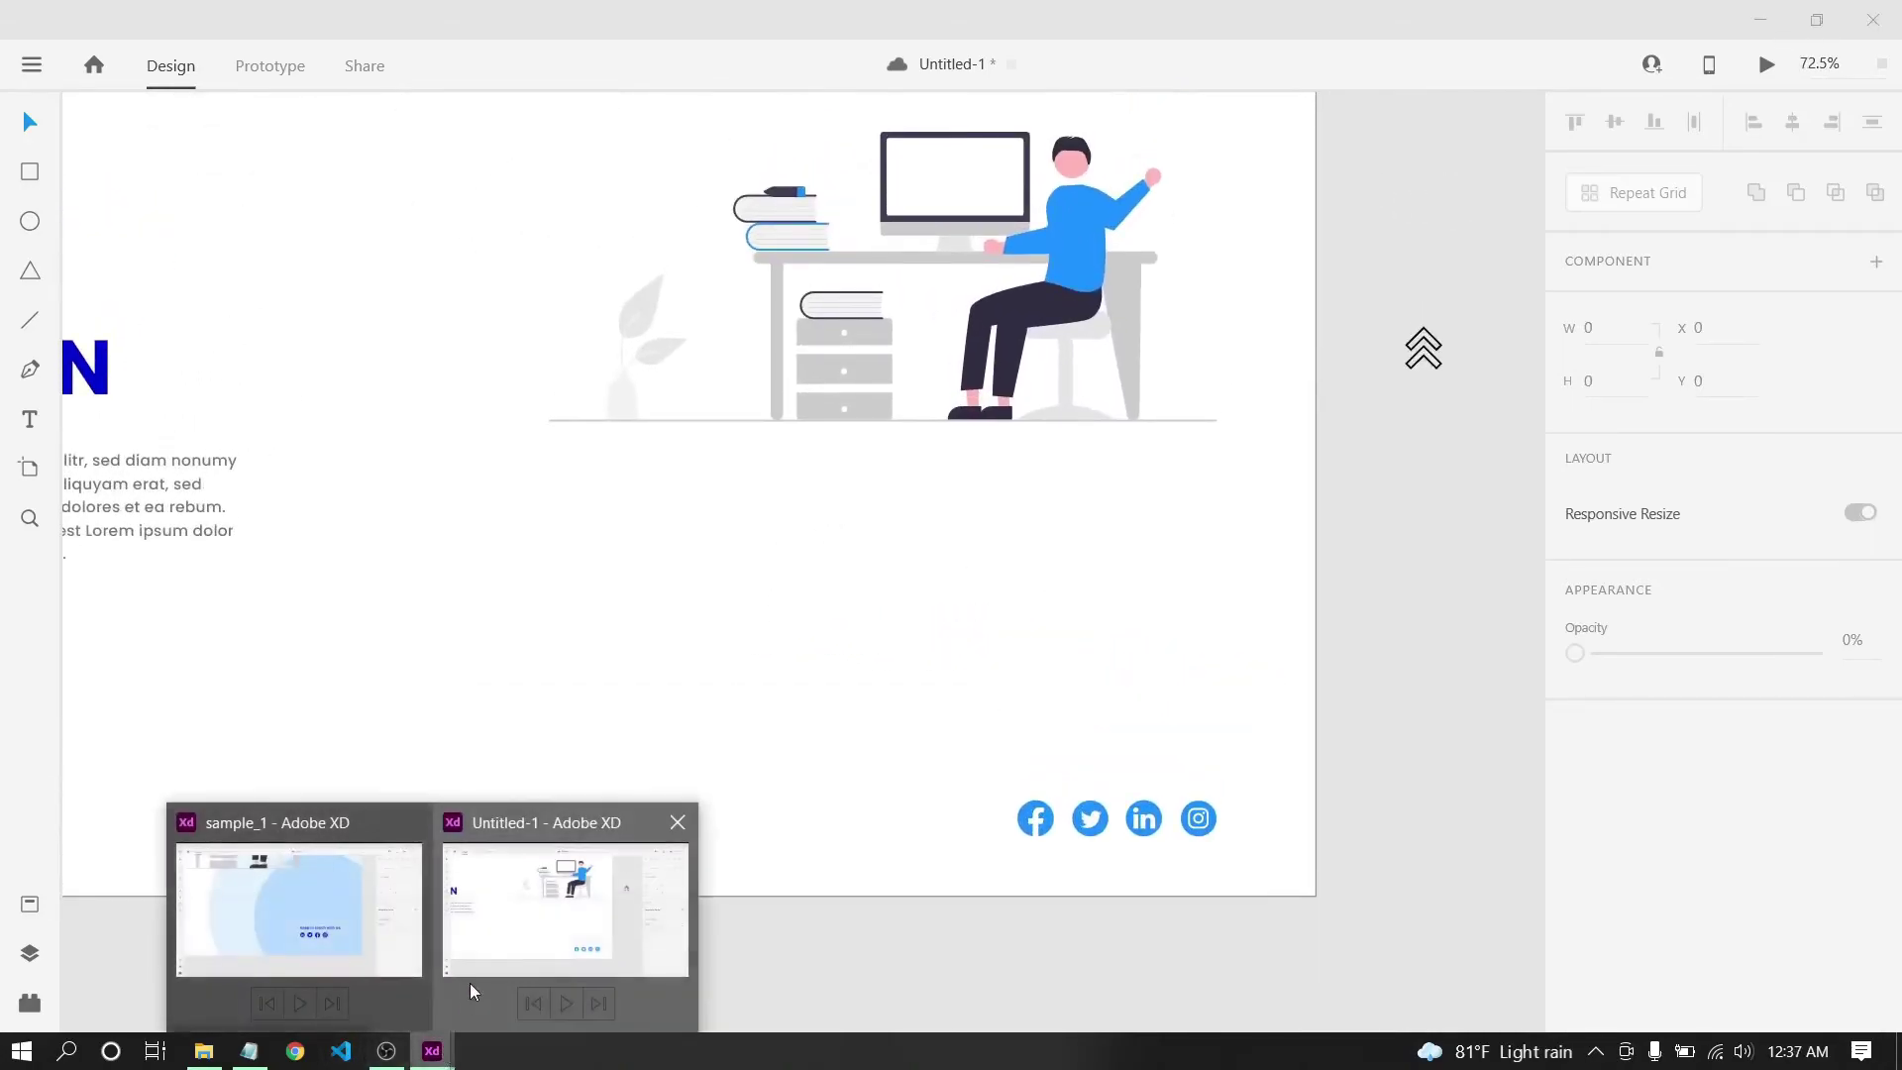
left_click(353, 893)
scroll(739, 561, "down", 3)
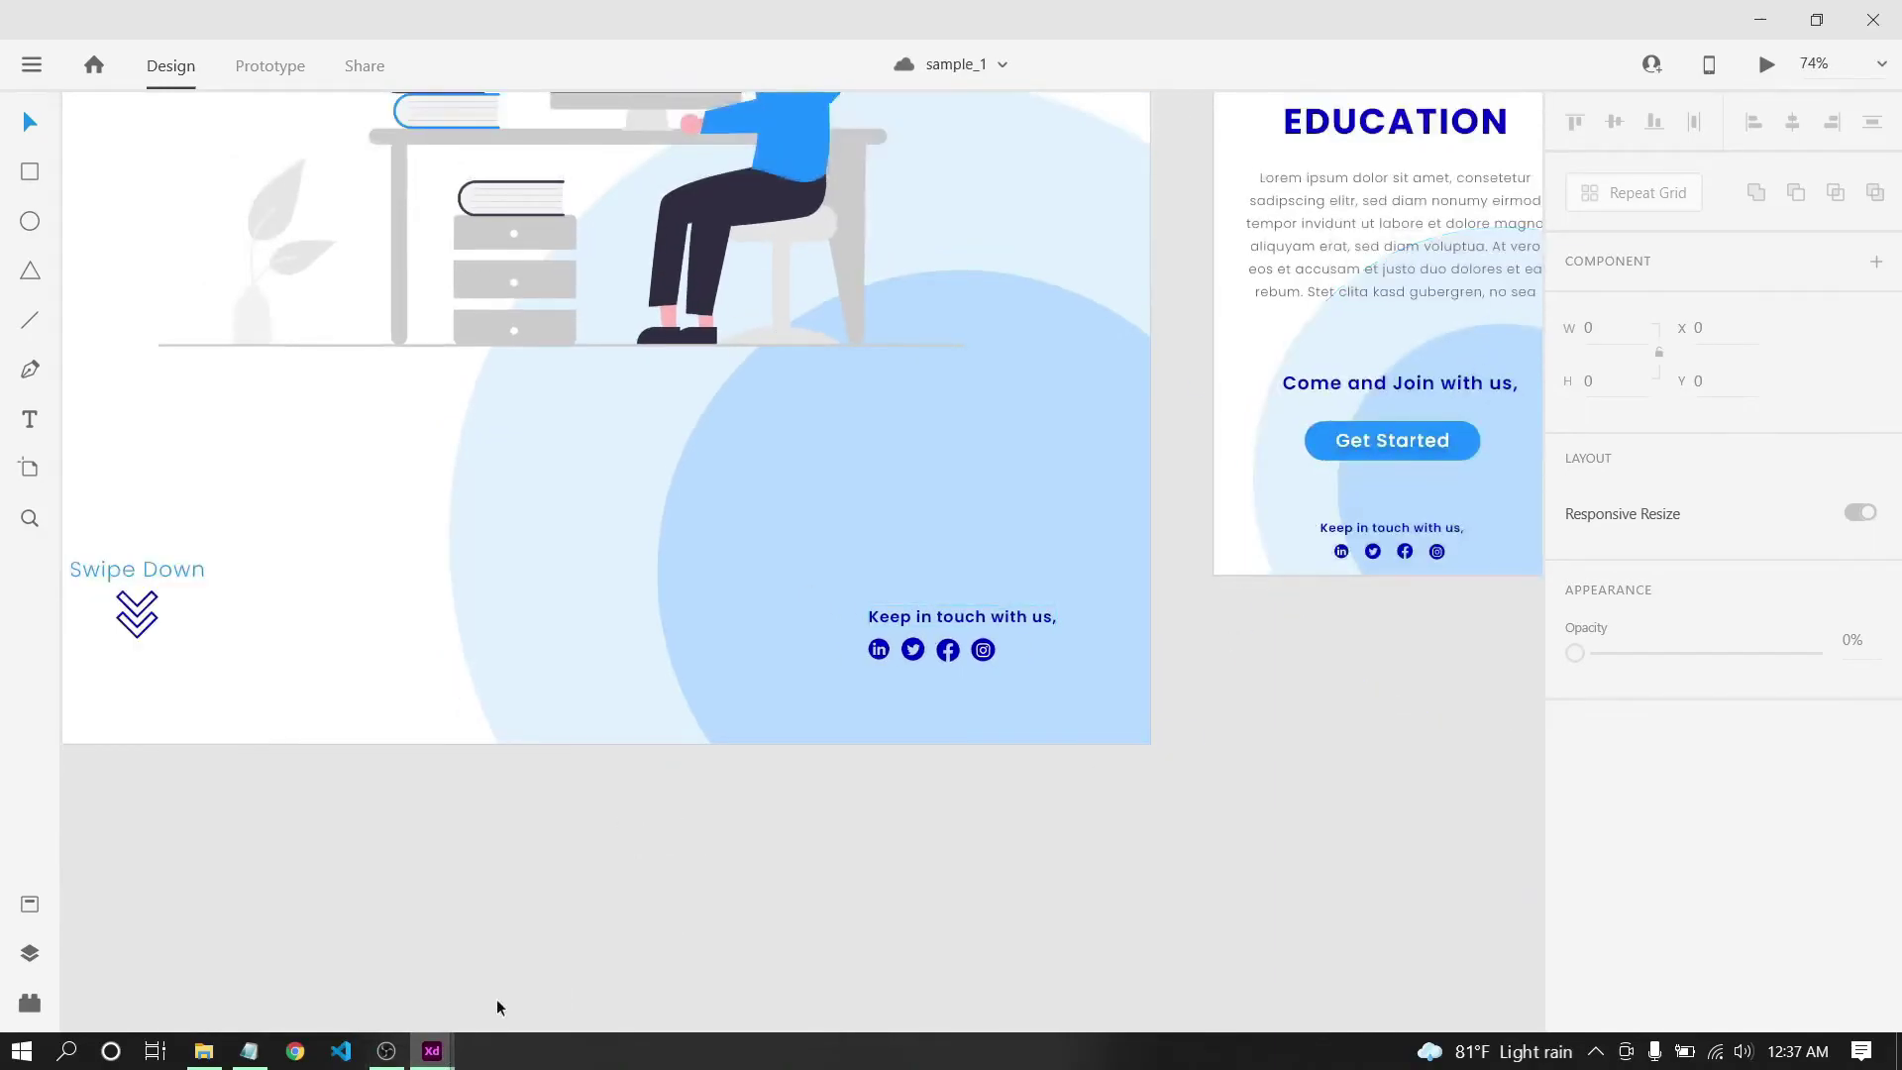
mouse_move(432, 1051)
left_click(565, 907)
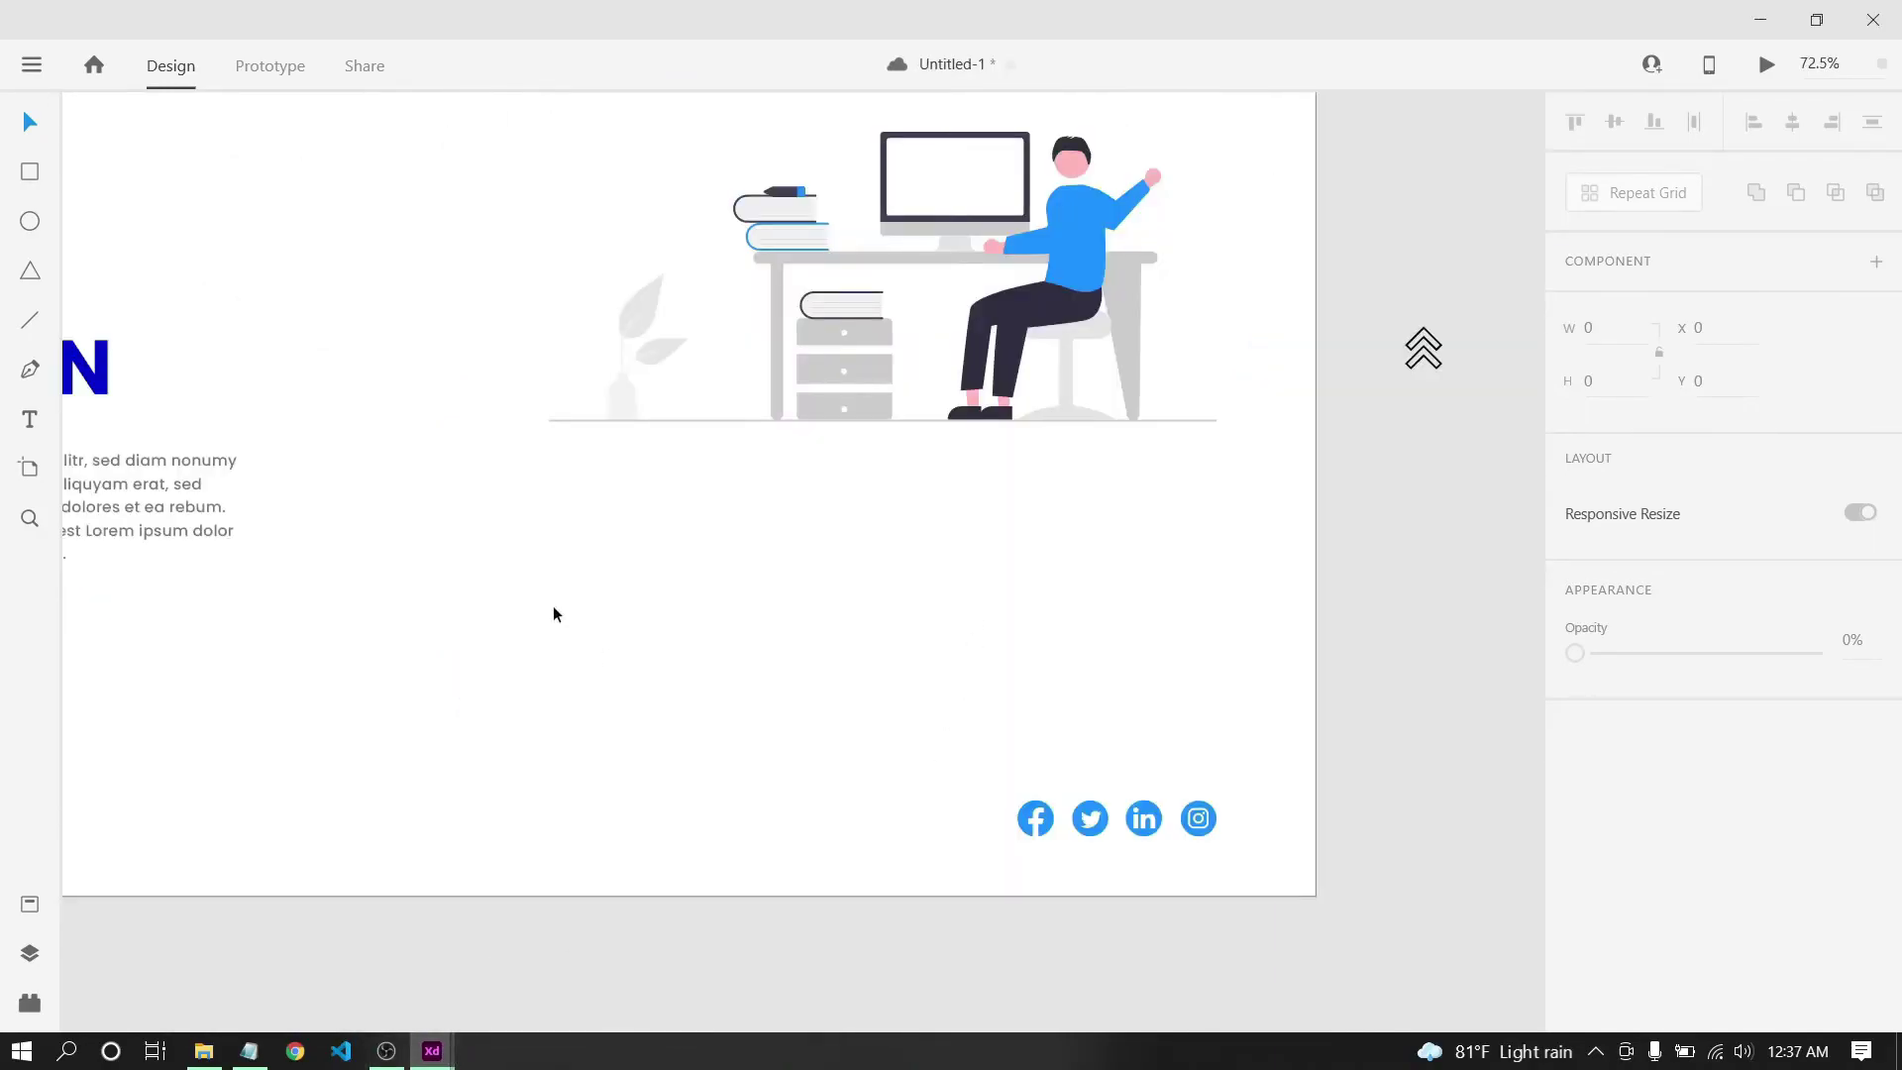
key("t")
left_click(820, 705)
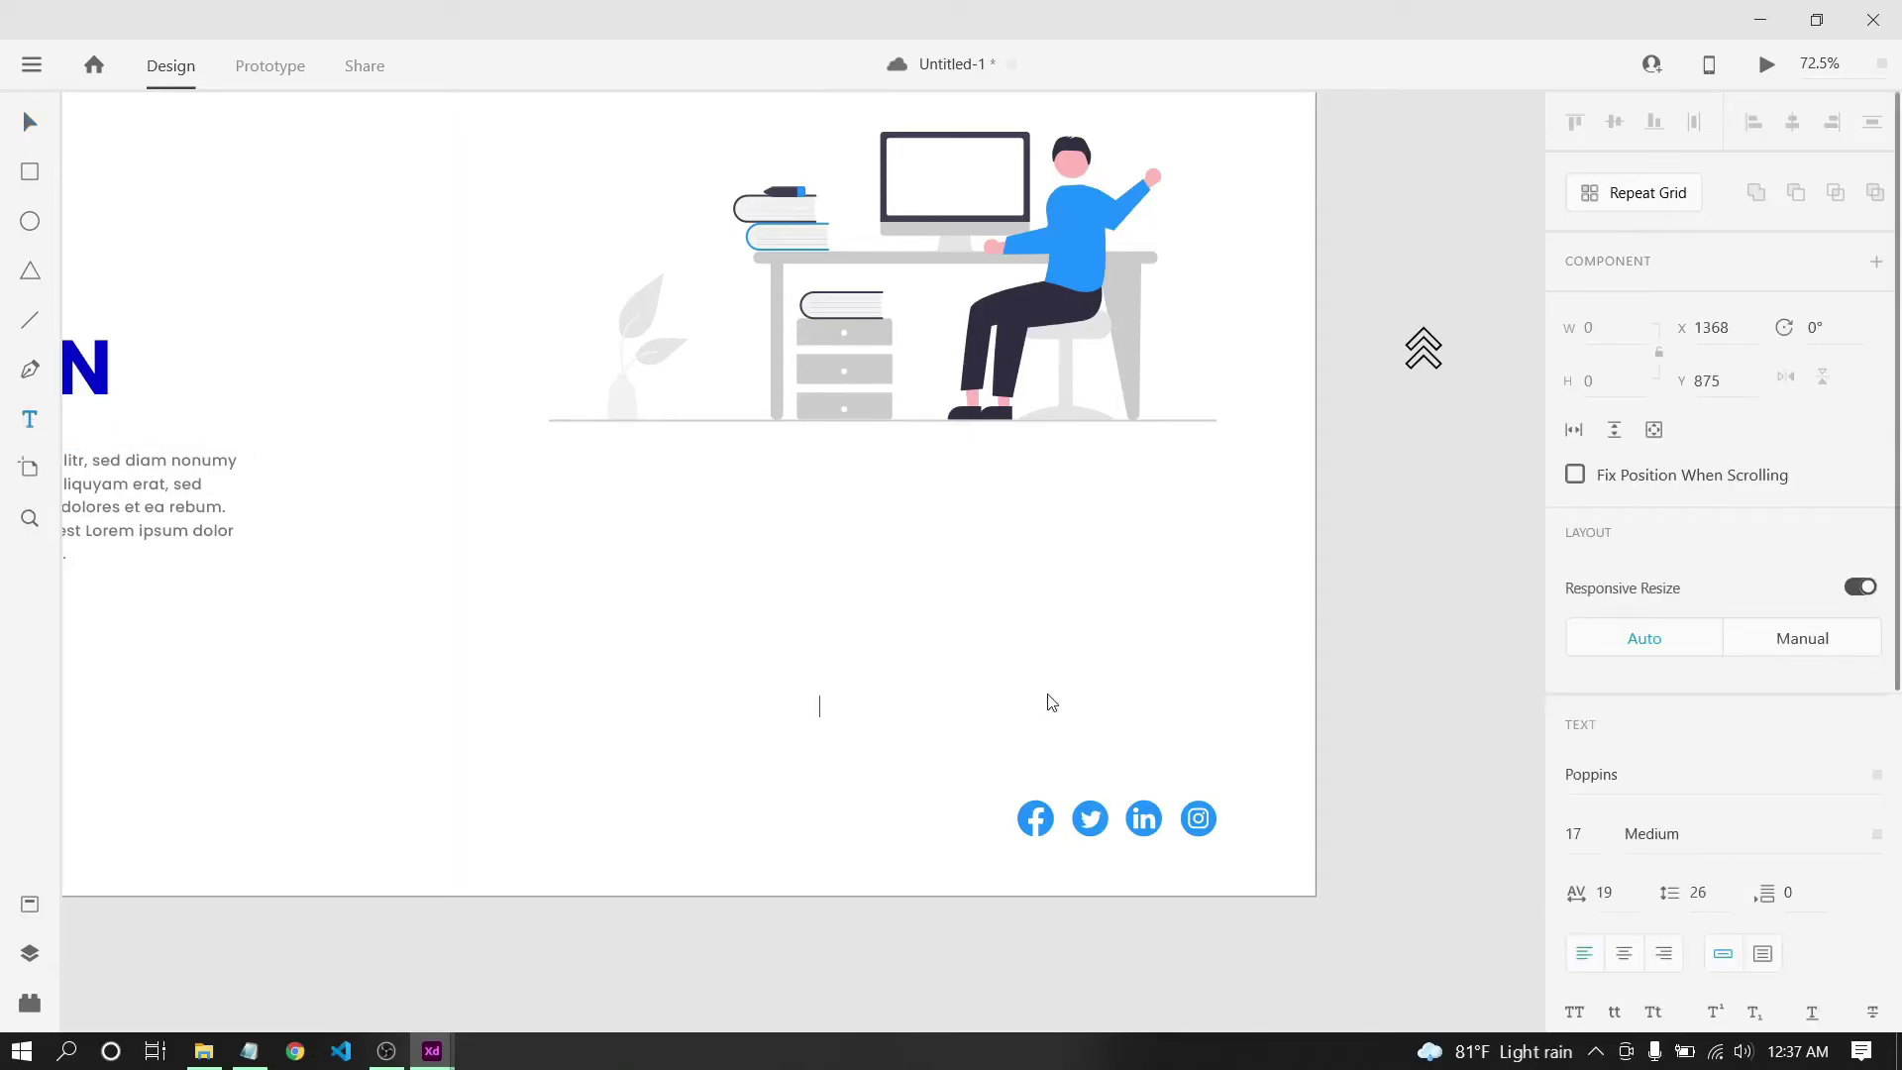
type("Keep in touch with us,")
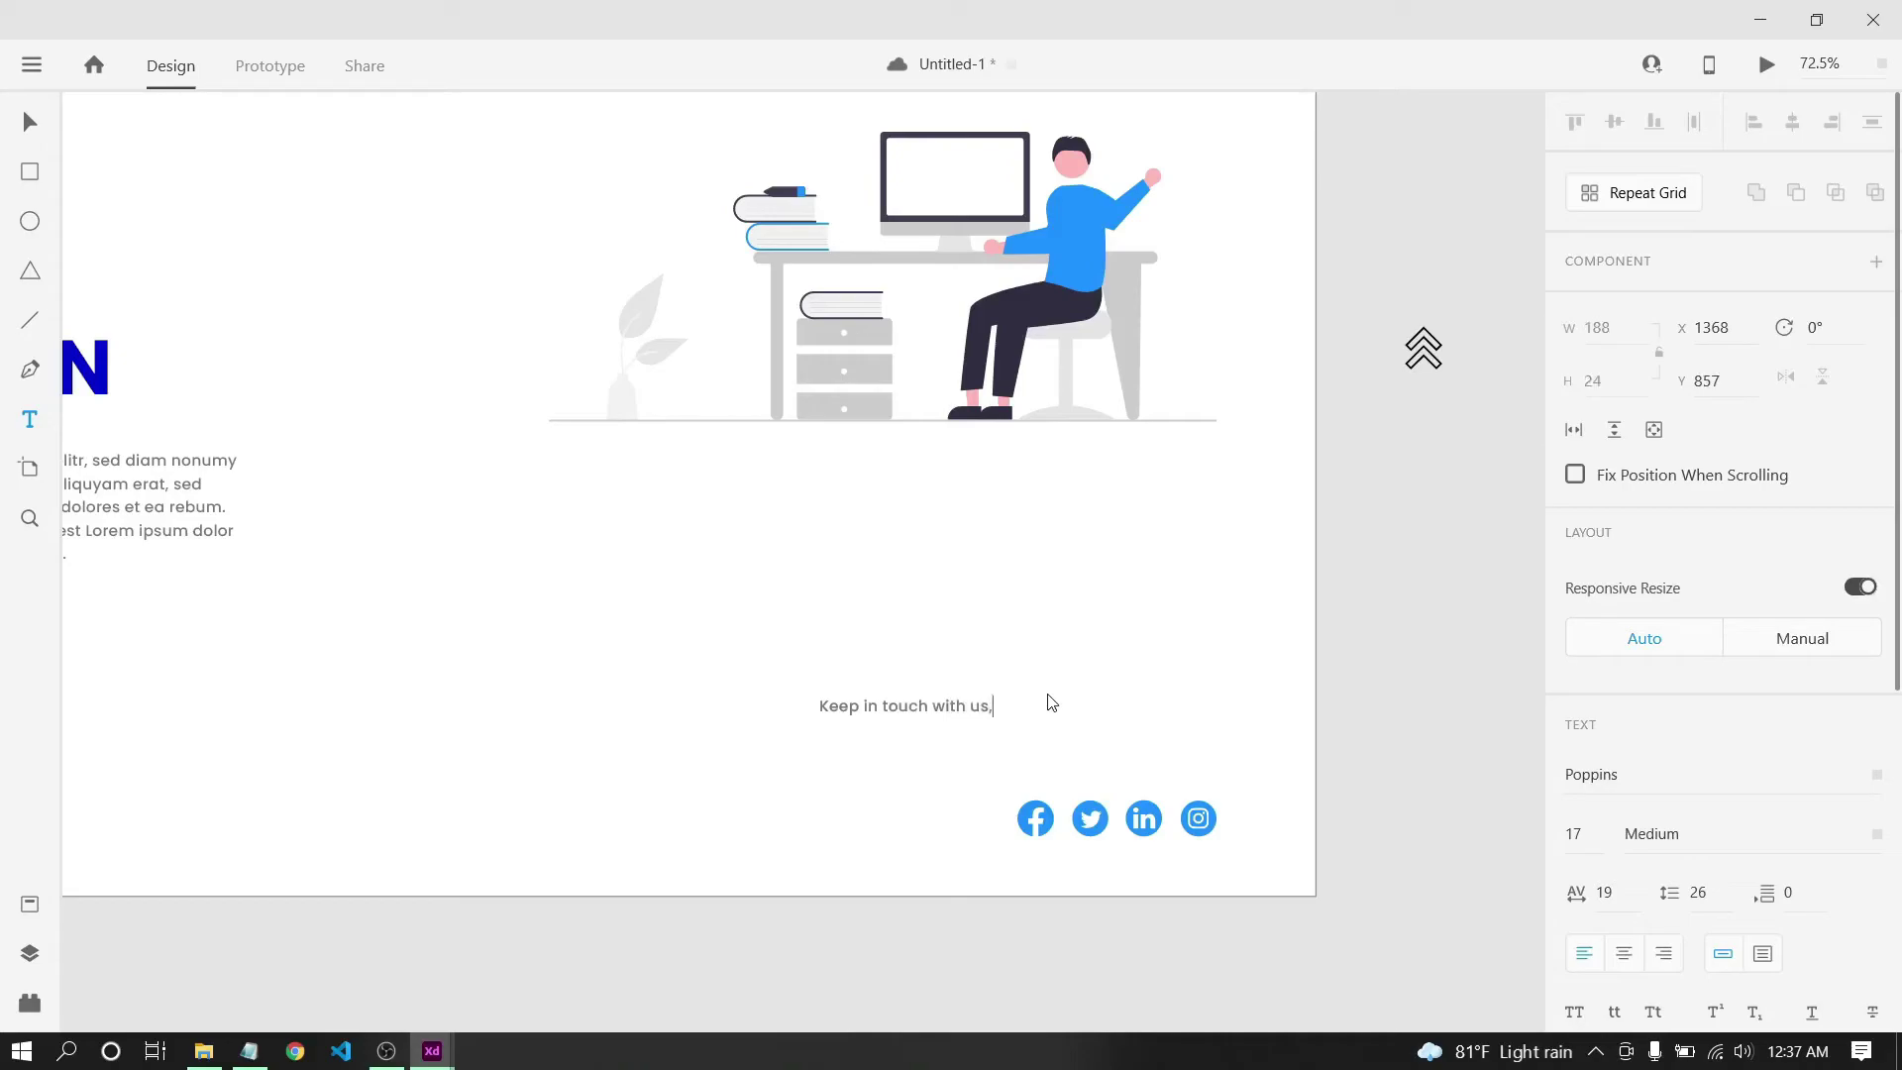
key("ctrl+a")
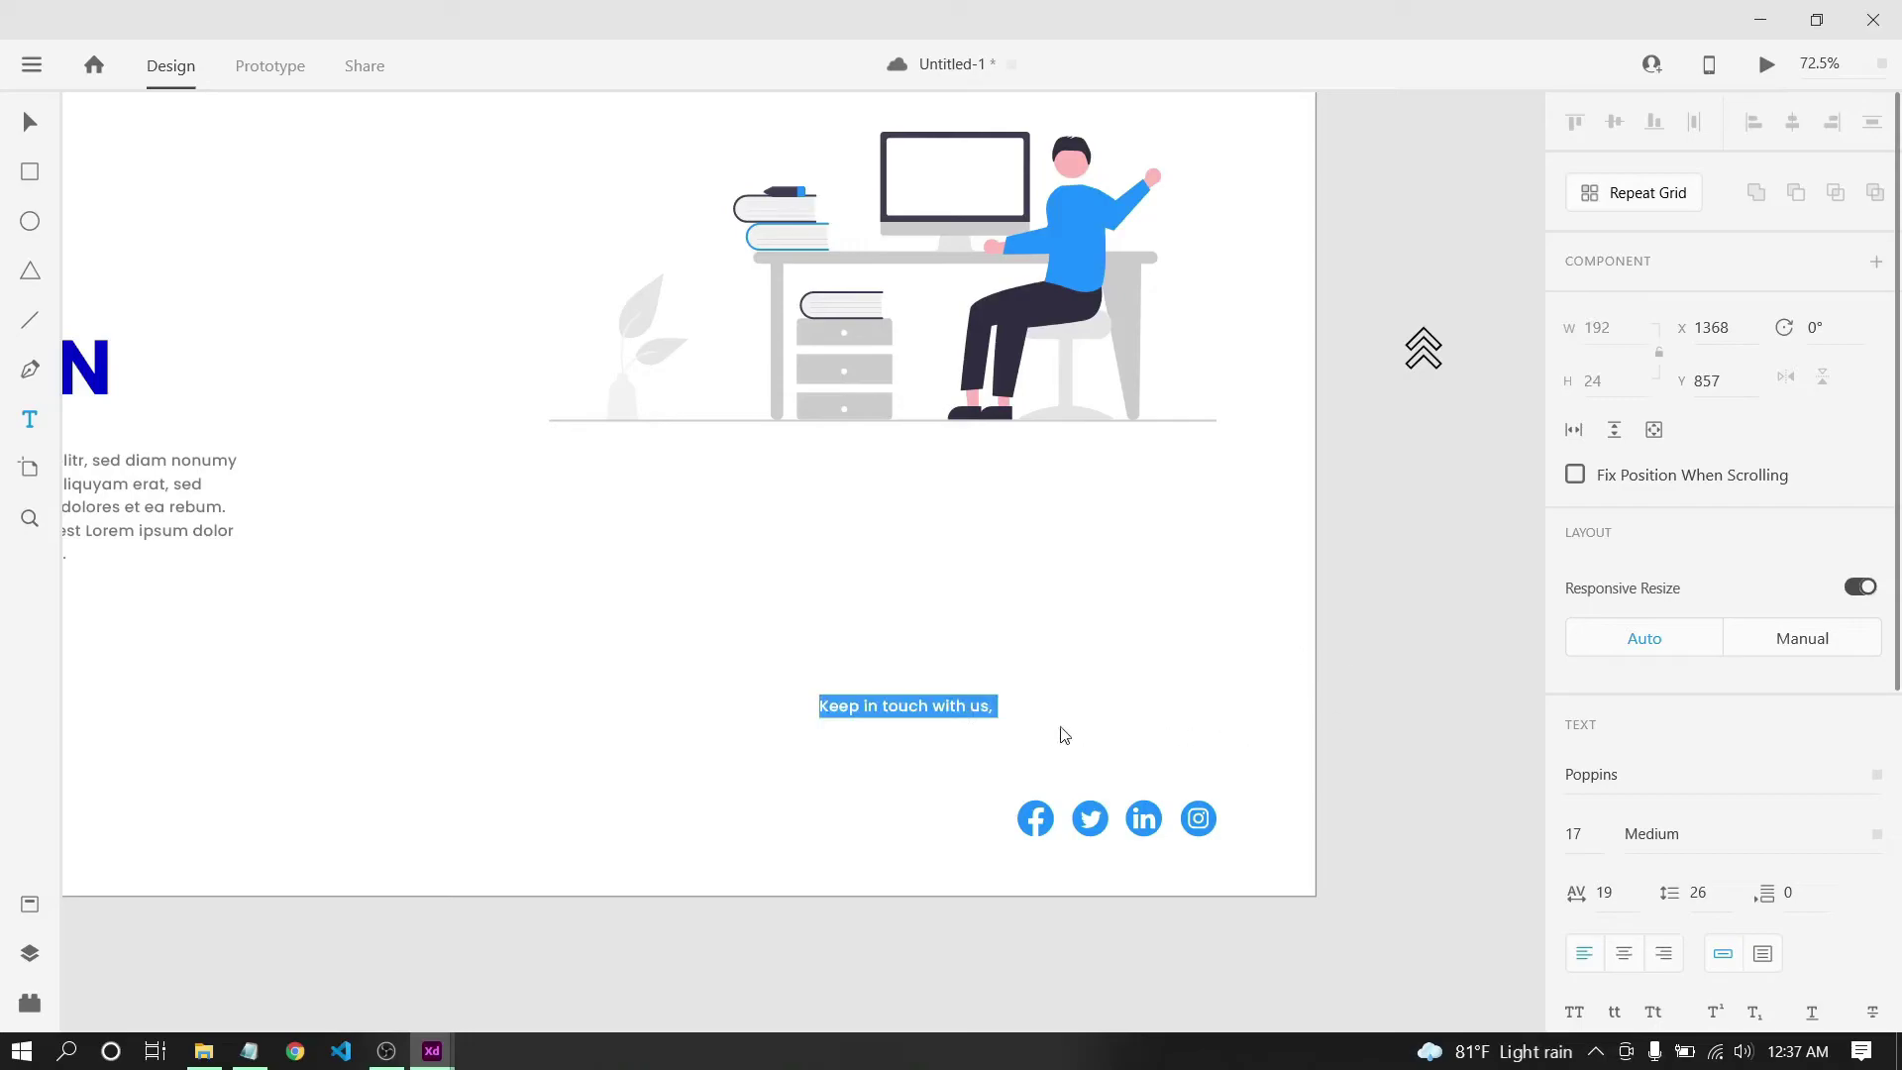
key("Escape")
Try the heading's dark blue as the caption's fill, and settle on the social icons' lighter blue sampled with the eyedropper.
scroll(1733, 849, "down", 5)
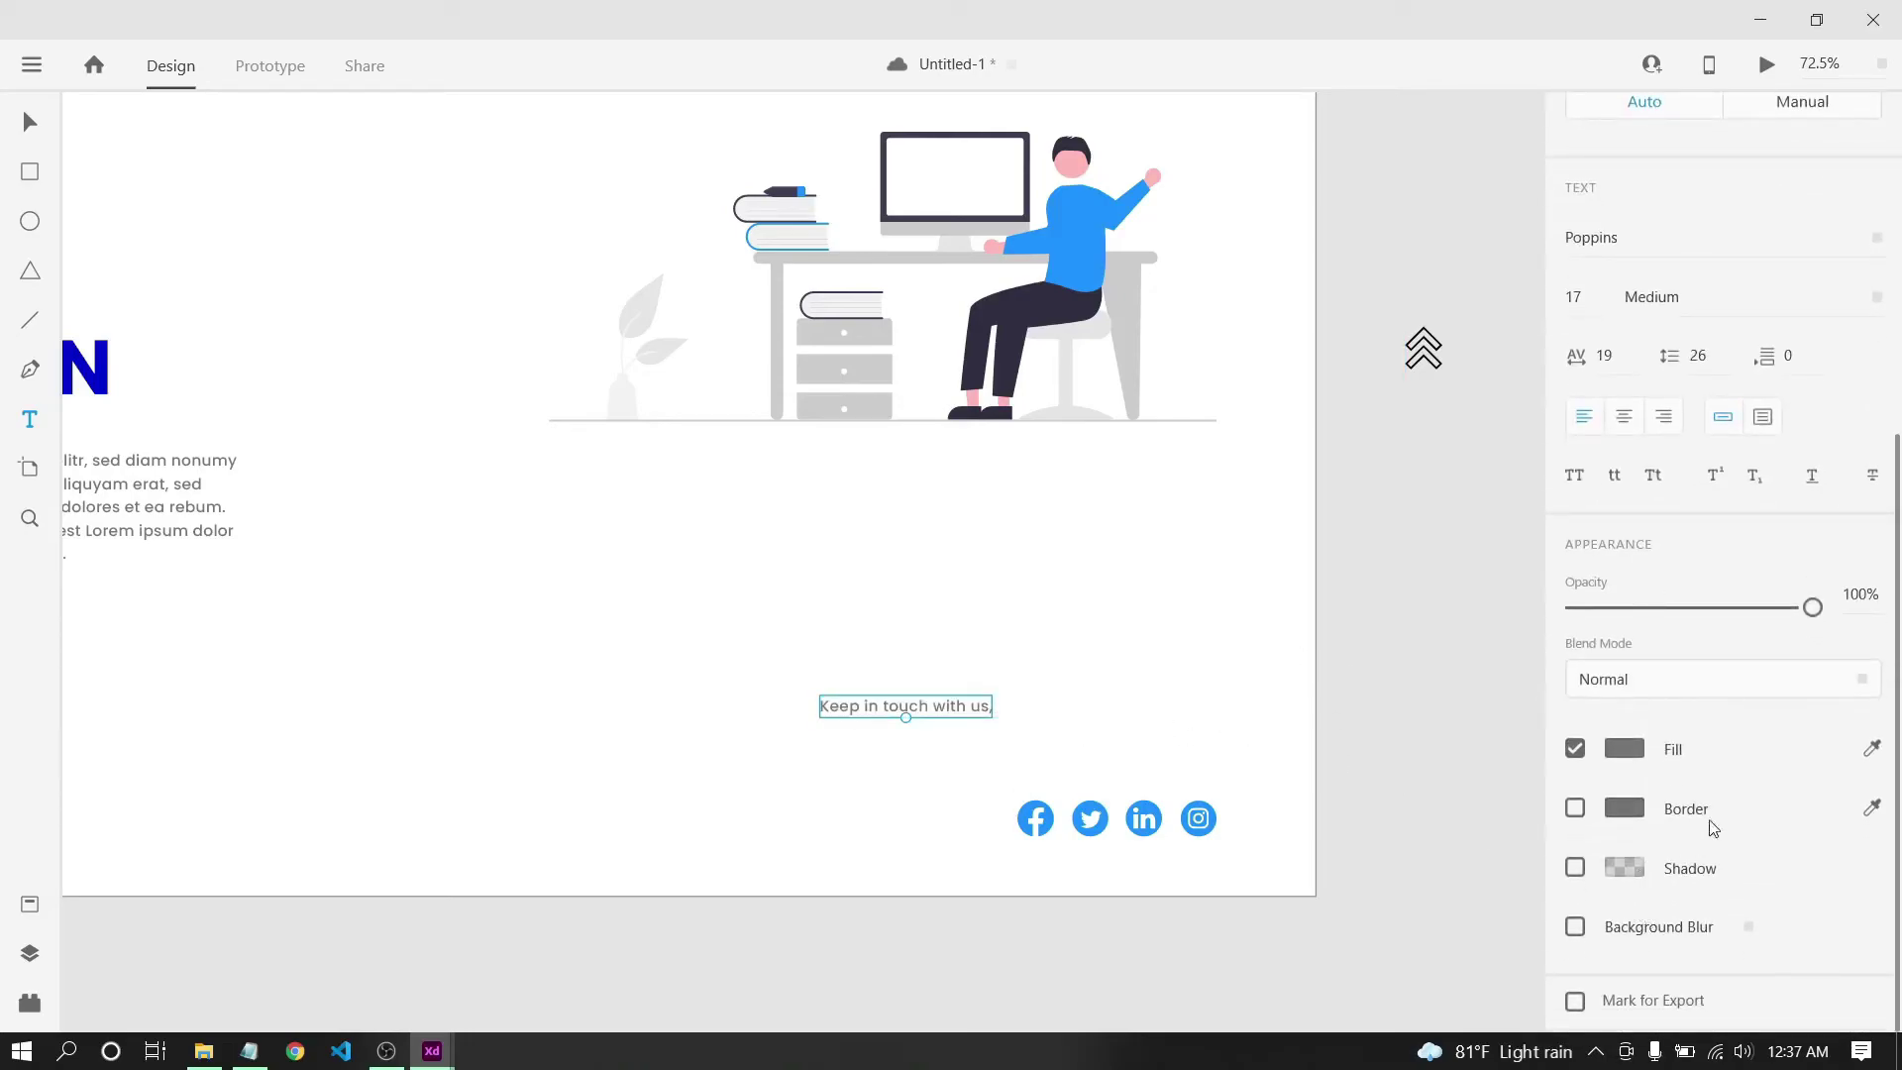
left_click(1873, 748)
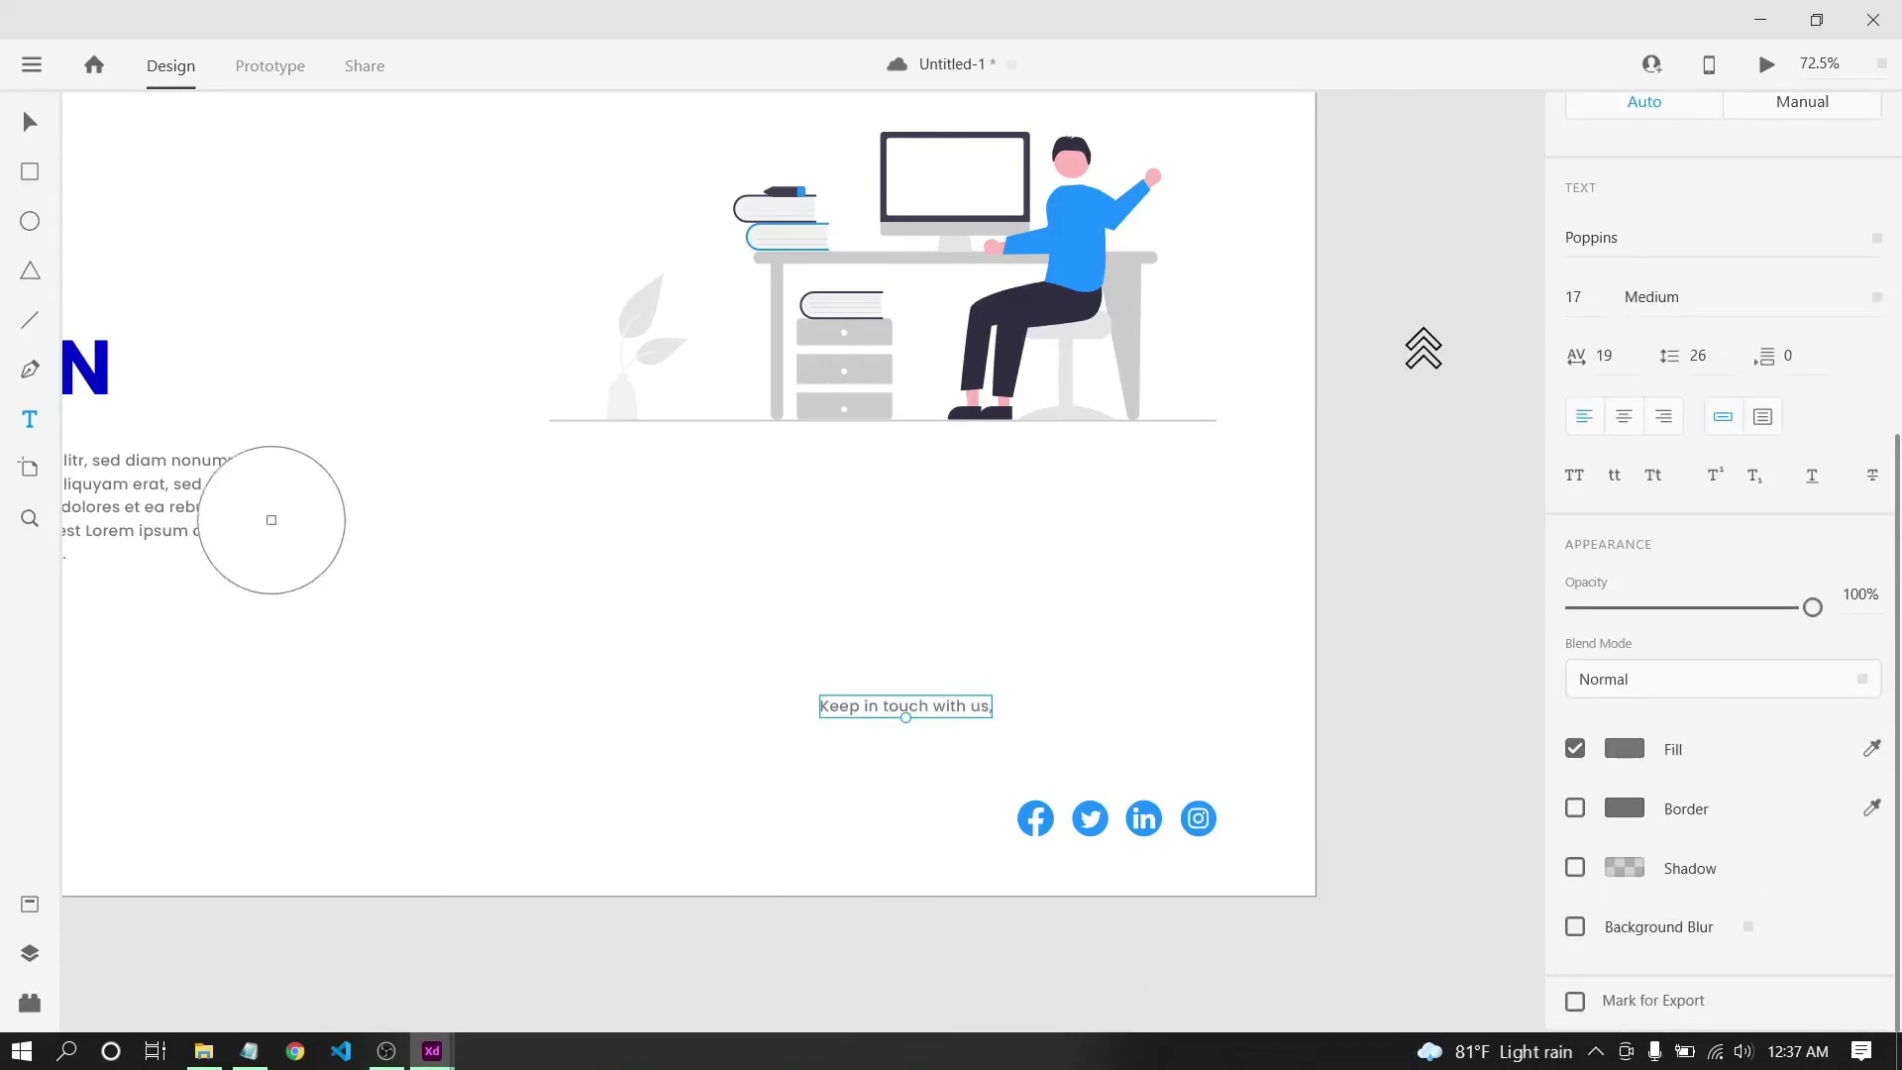
left_click(103, 379)
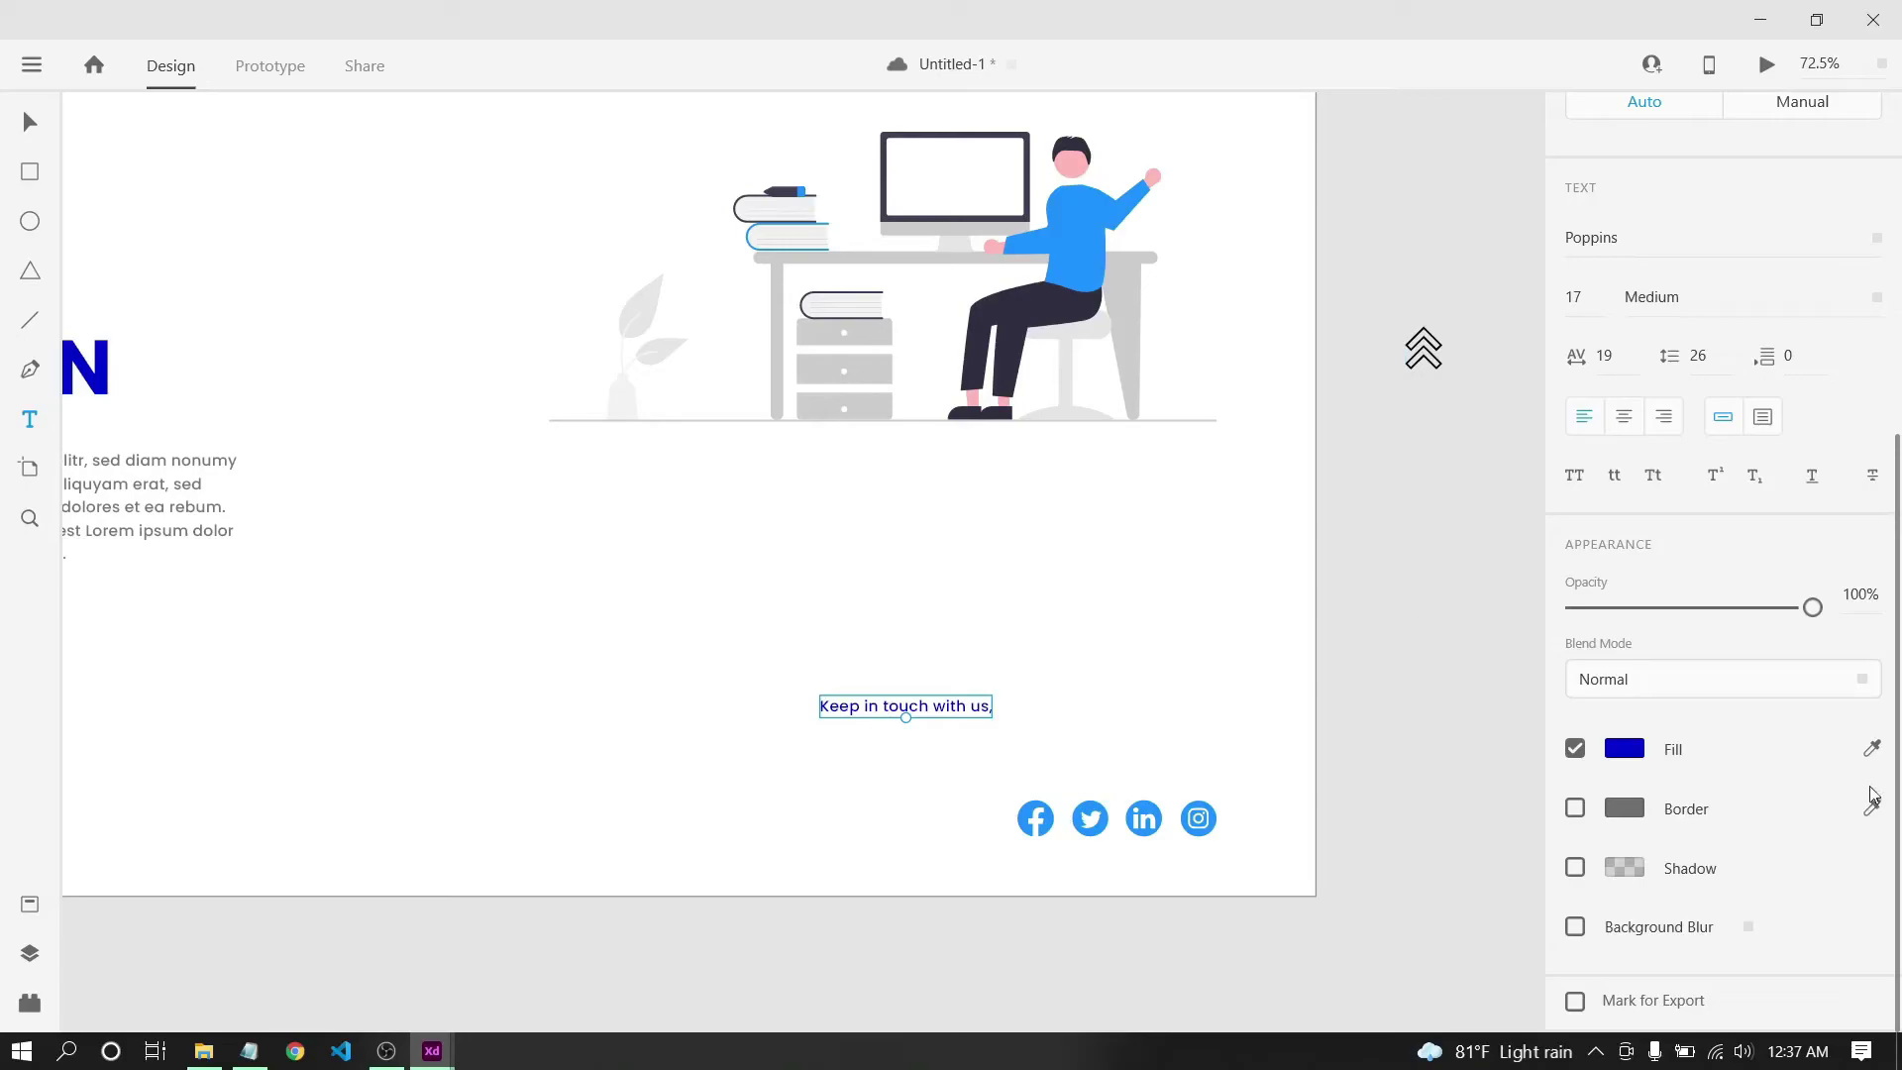
left_click(1873, 748)
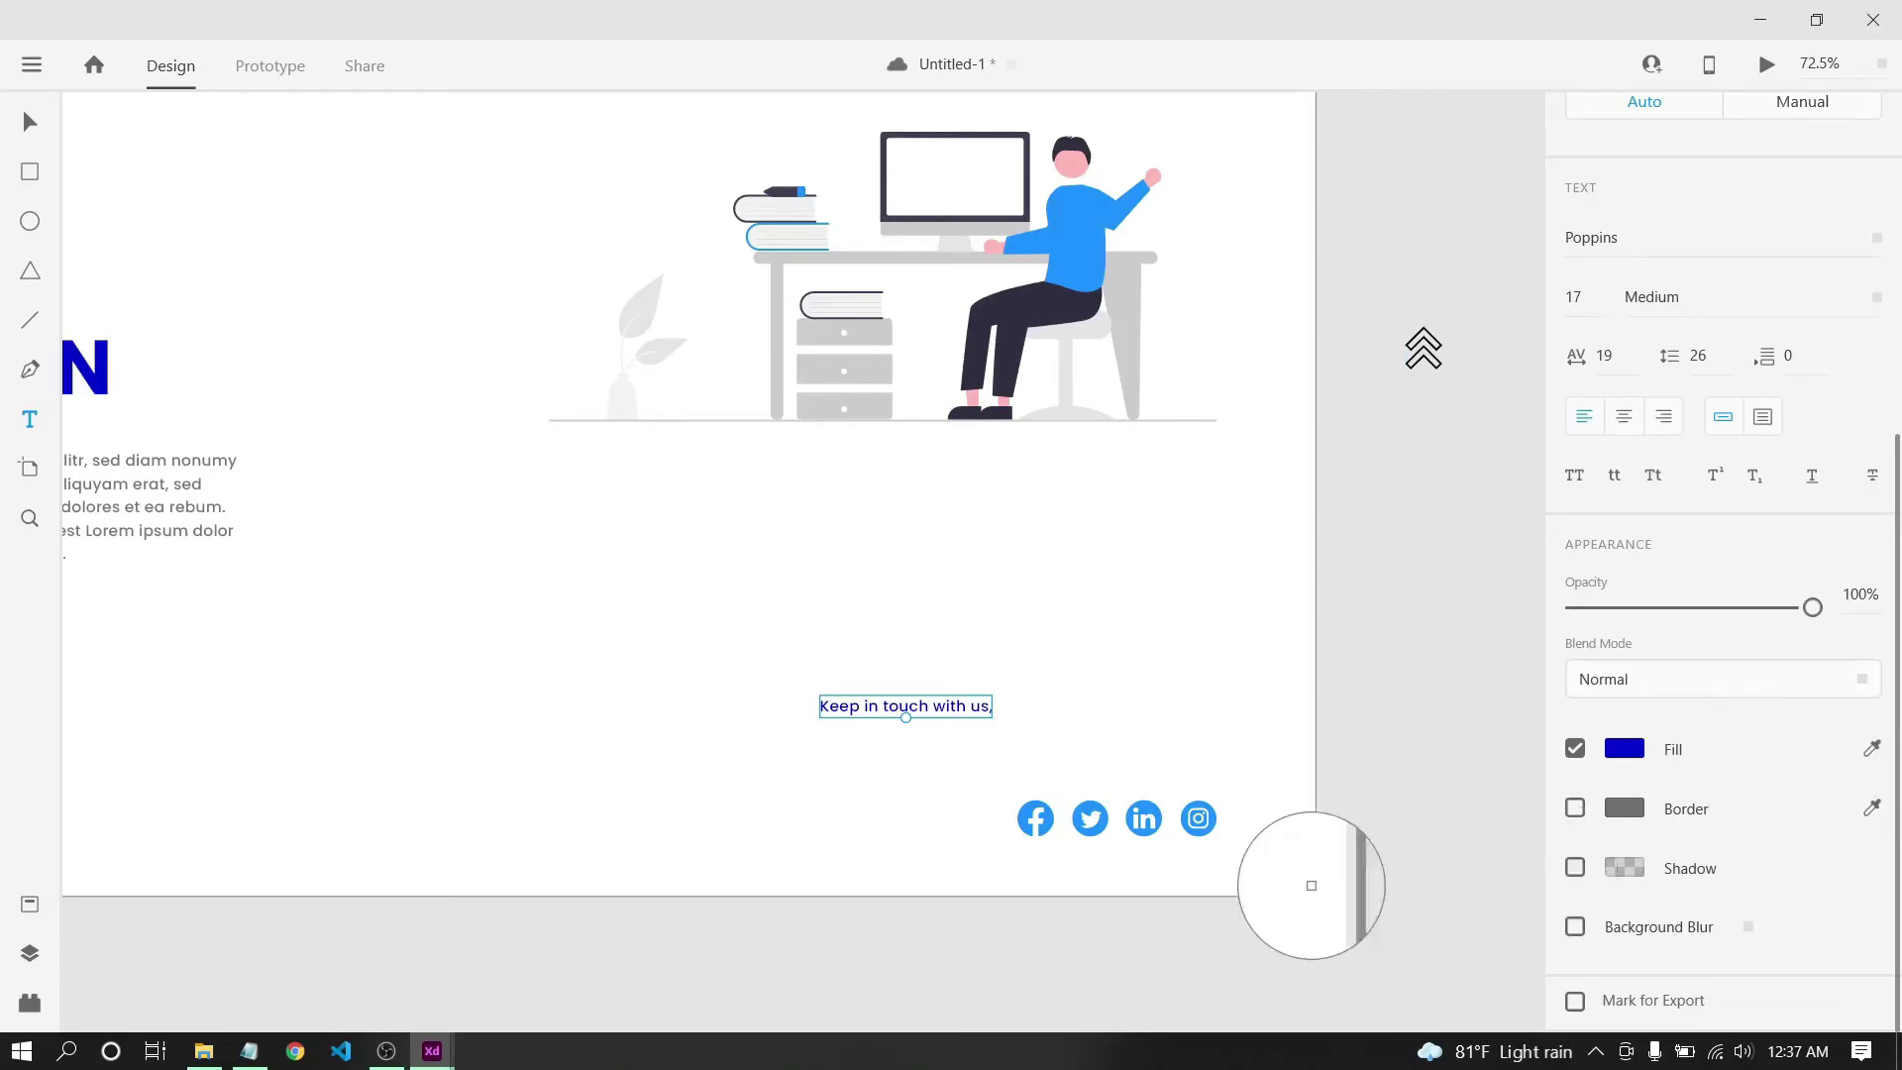
left_click(1209, 823)
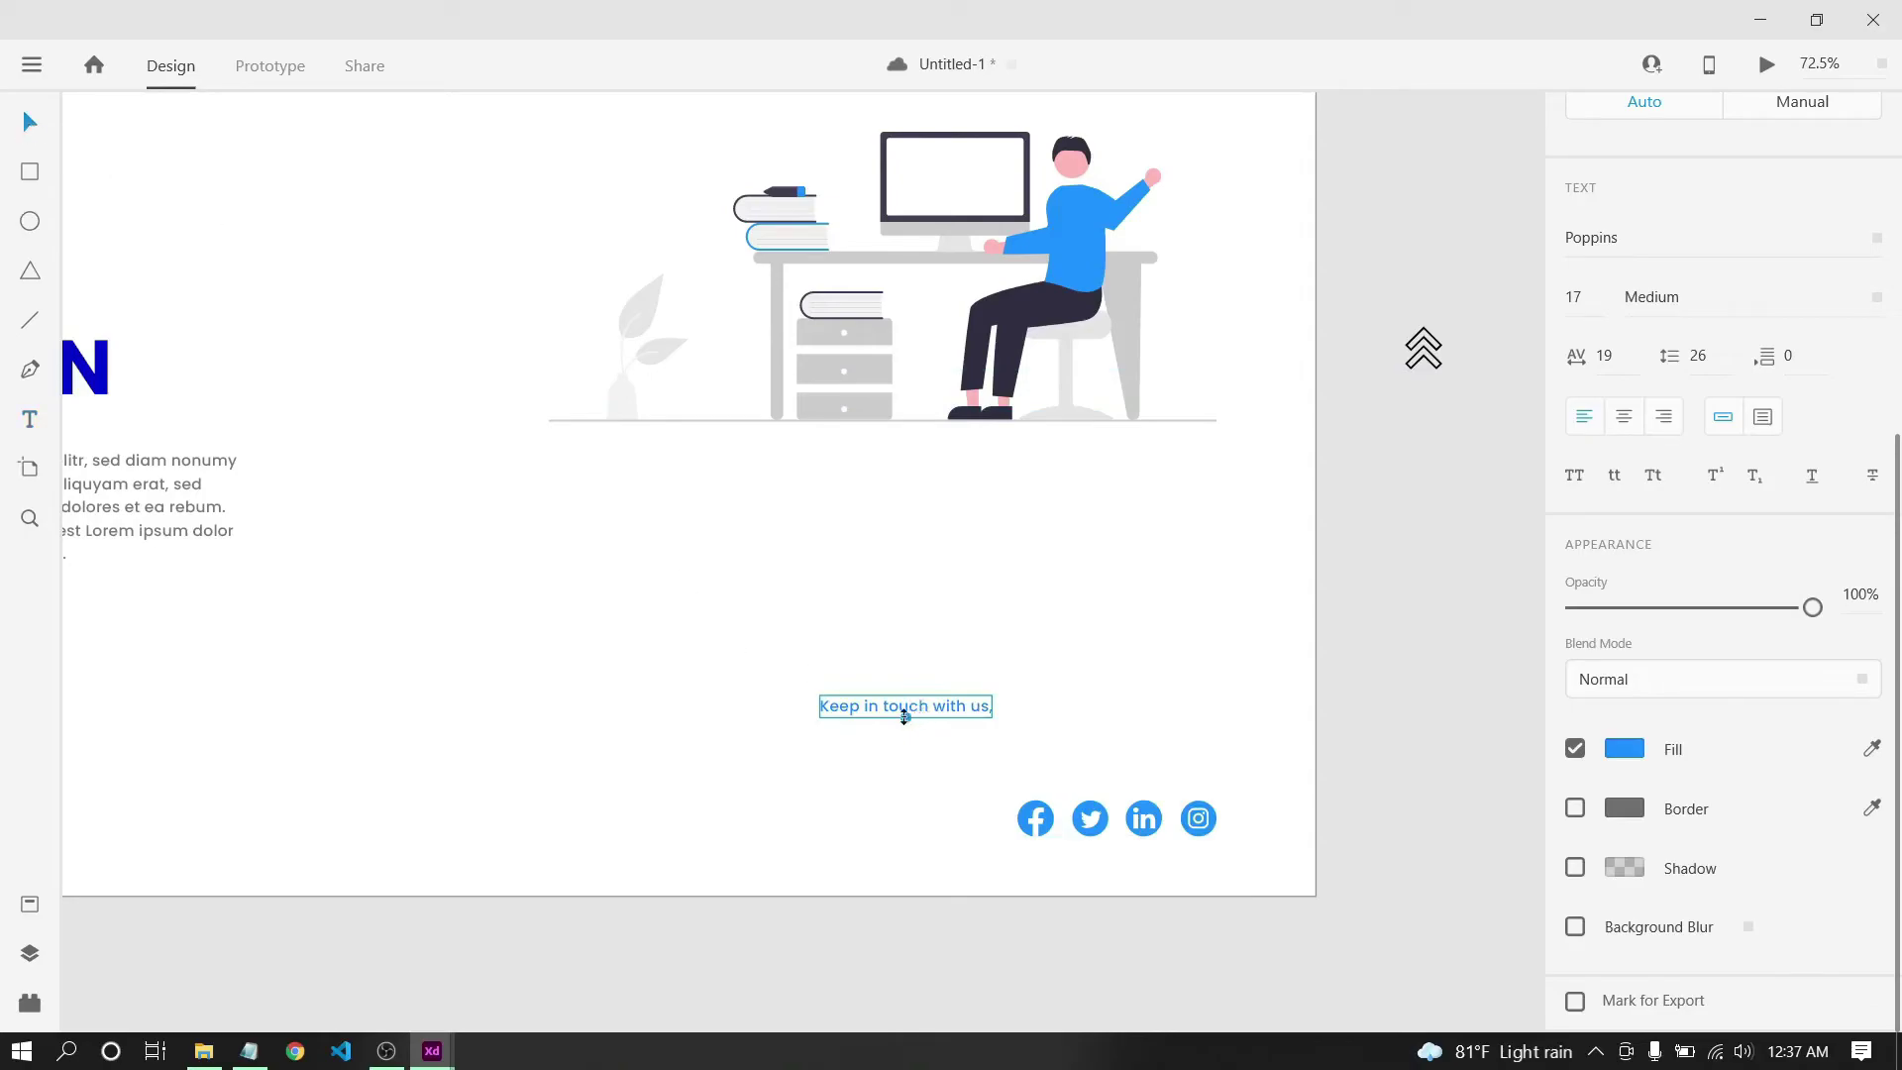
Enlarge the "Keep in touch with us," caption to size 24 and place it directly above the social icons, aligned with their left edge.
left_click_drag(904, 715, 1142, 758)
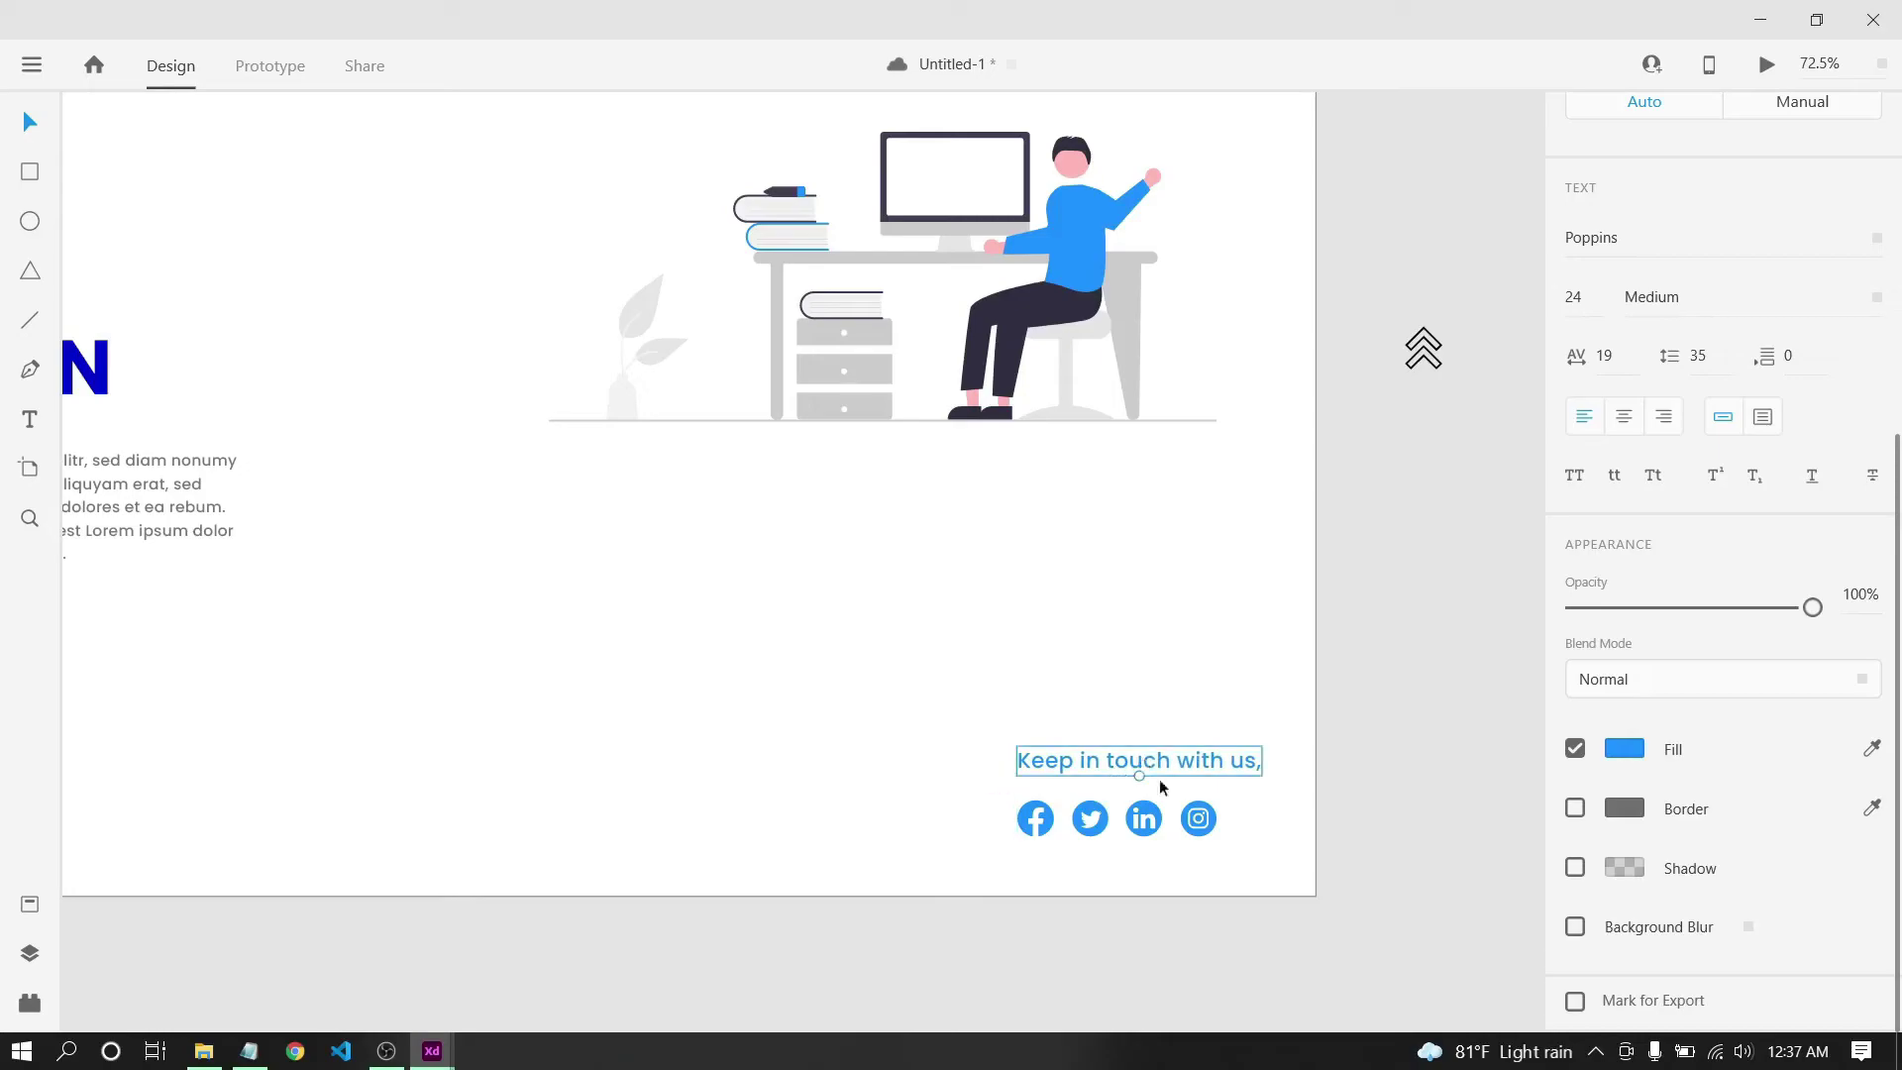
key("ctrl+0")
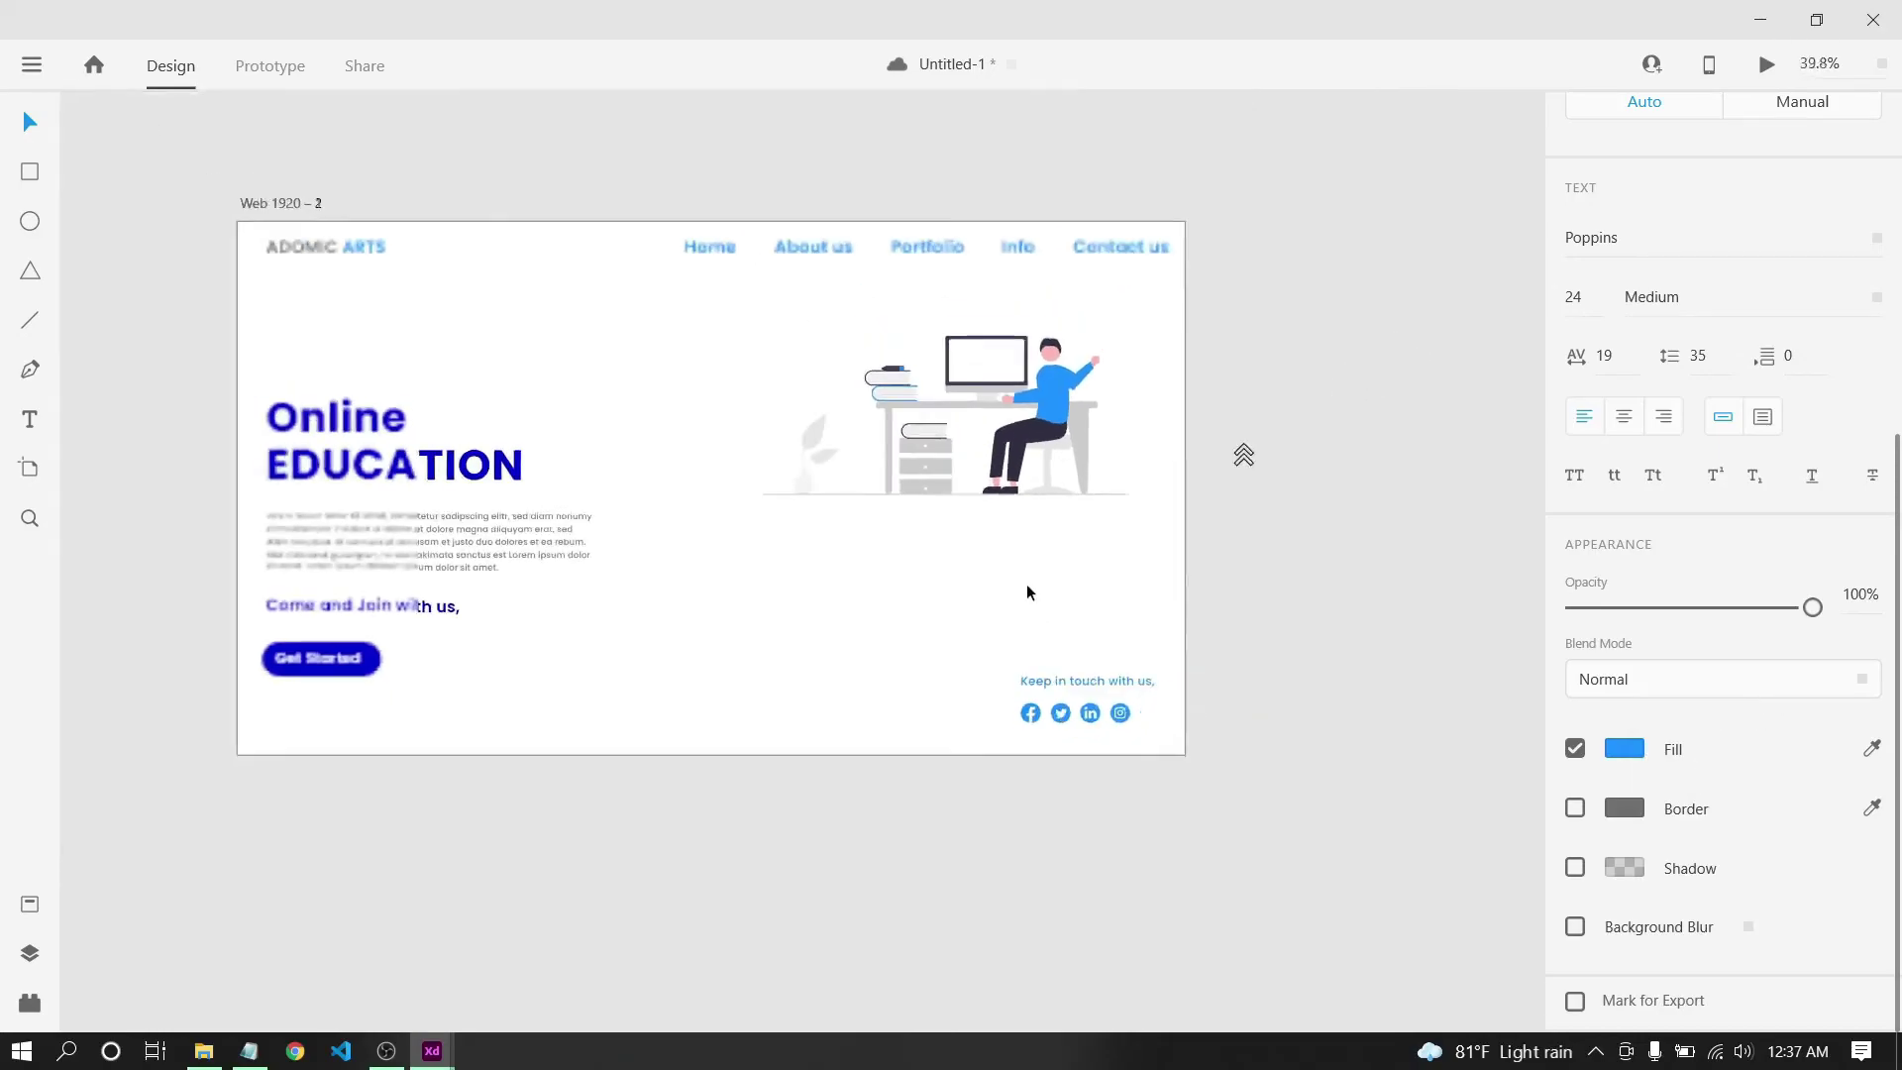
Shift the caption and social icon row left together to X 1515, with the caption raised slightly to Y 904.
scroll(1026, 585, "down", 1)
scroll(1026, 584, "up", 5)
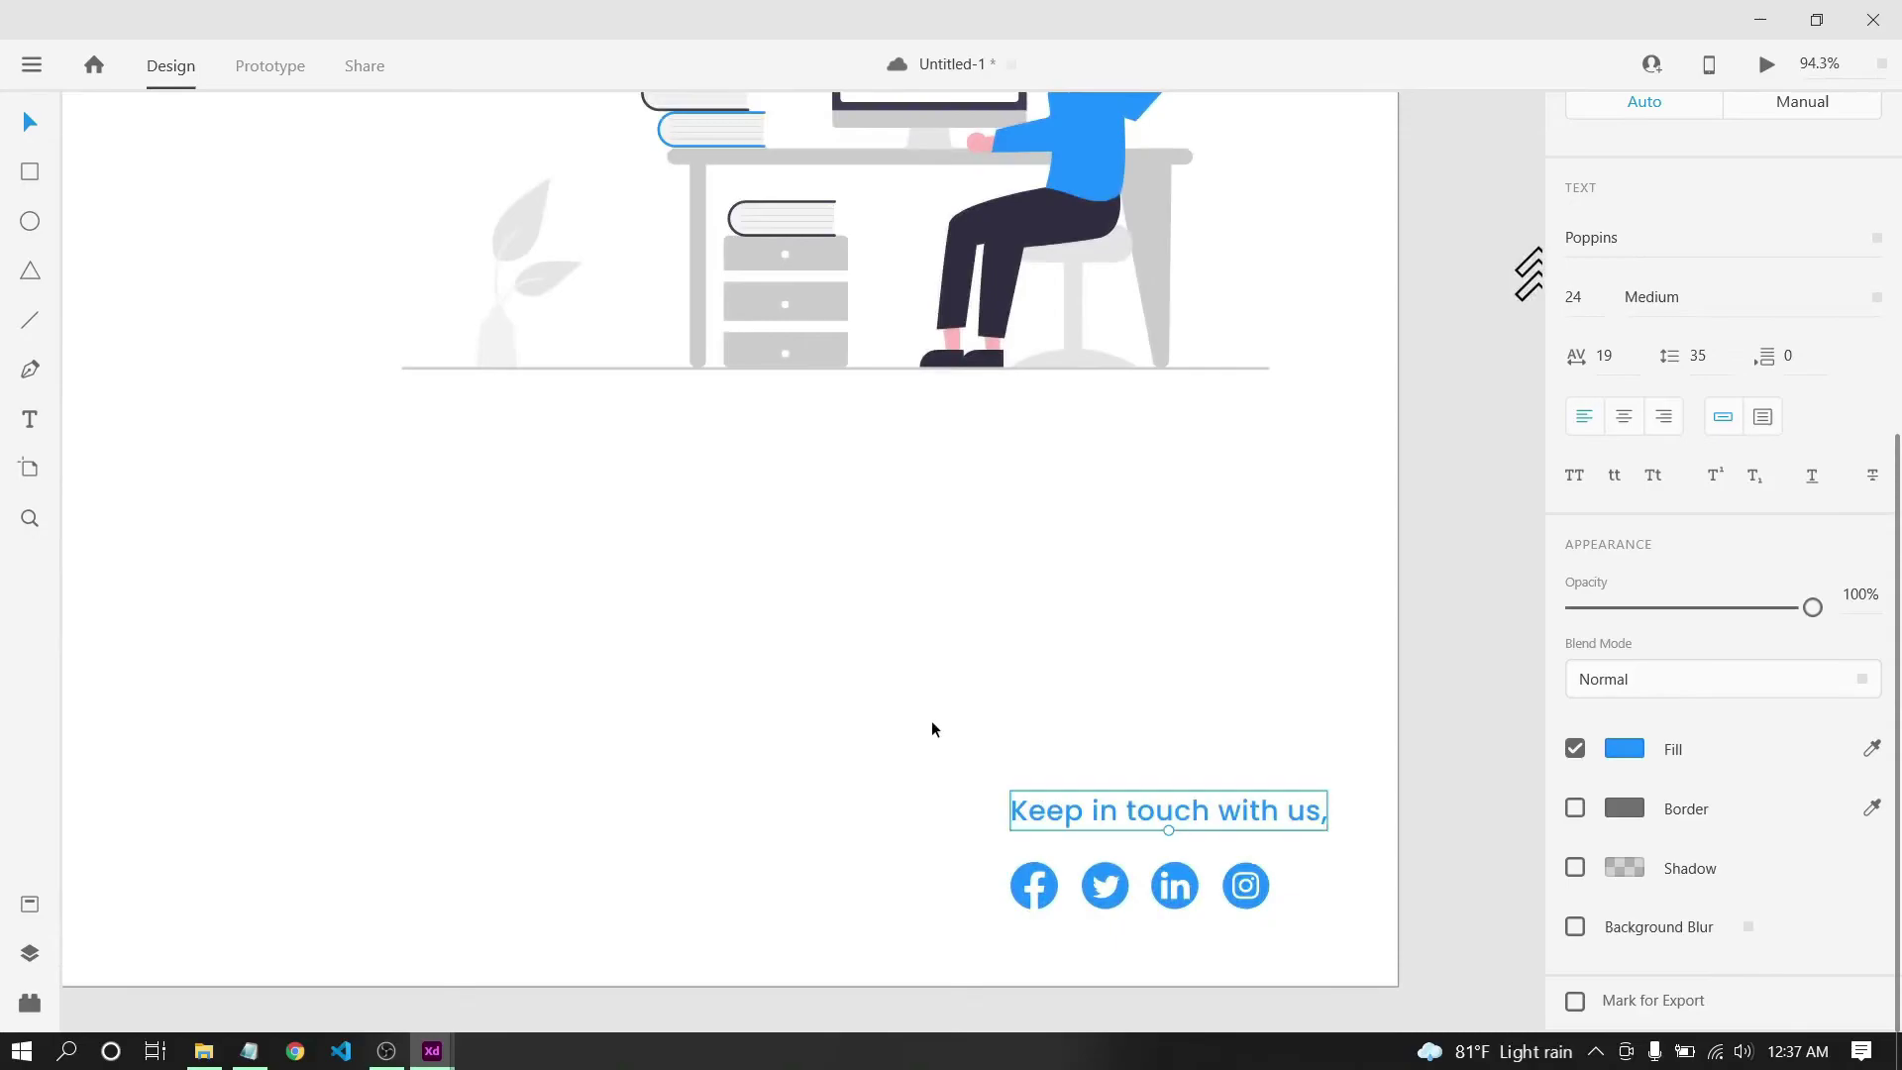
left_click_drag(931, 729, 1334, 915)
mouse_move(1009, 810)
left_mouse_down()
mouse_move(965, 810)
mouse_move(995, 804)
left_mouse_up()
left_click(947, 686)
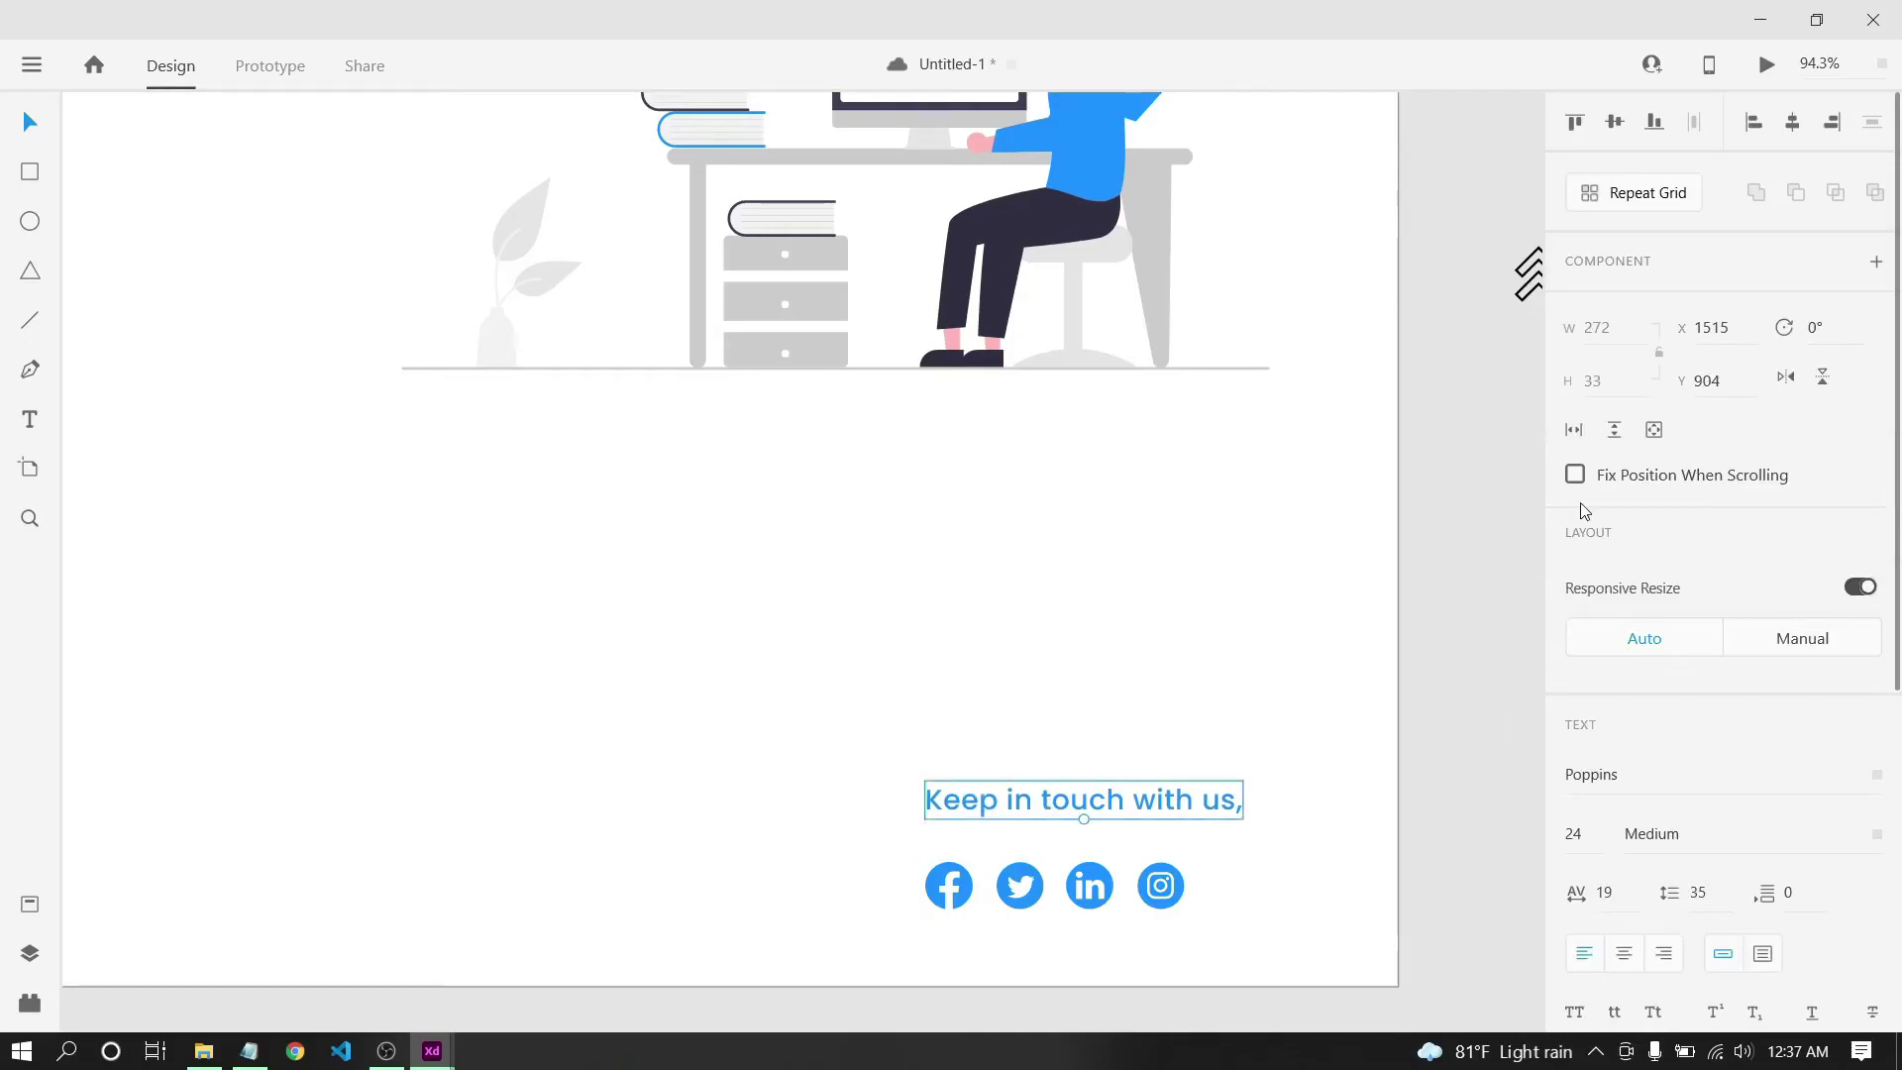
Set the caption to size 29 and SemiBold weight, and nudge it down closer to the social icons.
left_click_drag(1586, 826, 1576, 793)
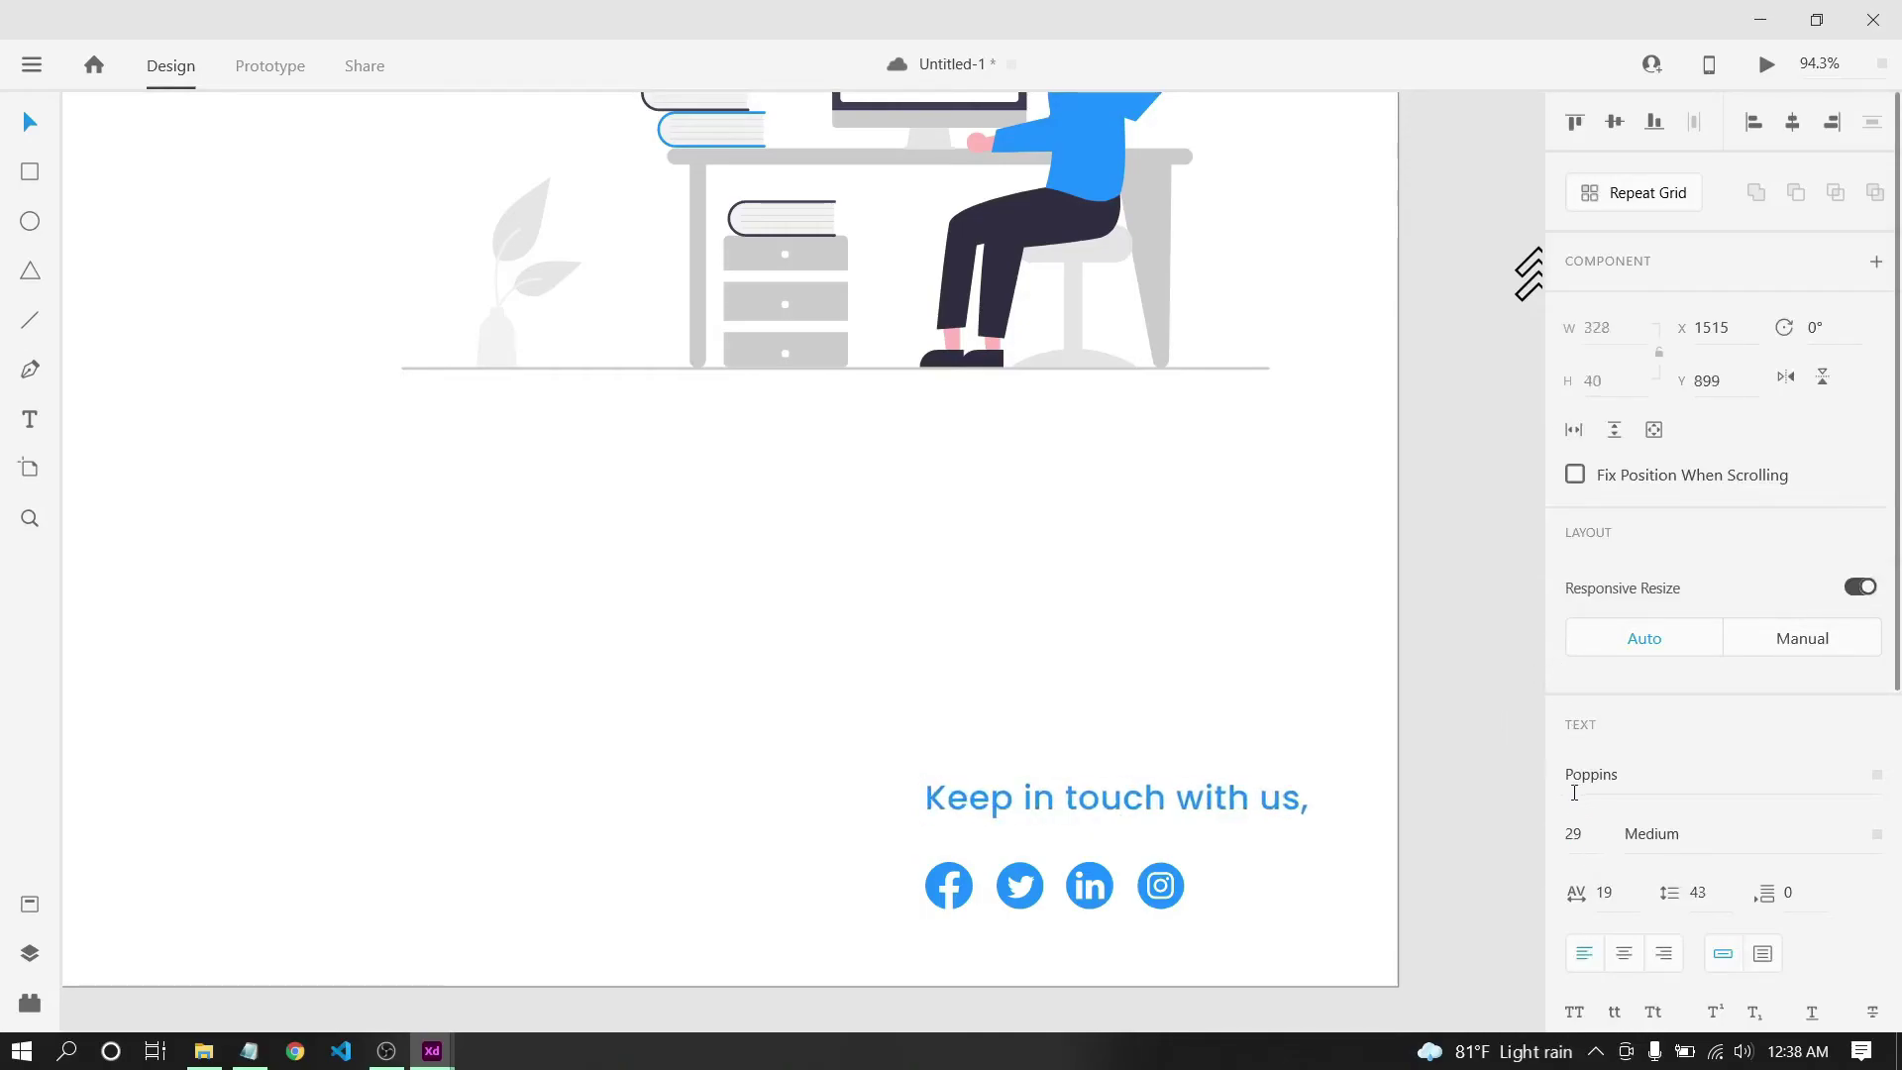
left_click(1870, 834)
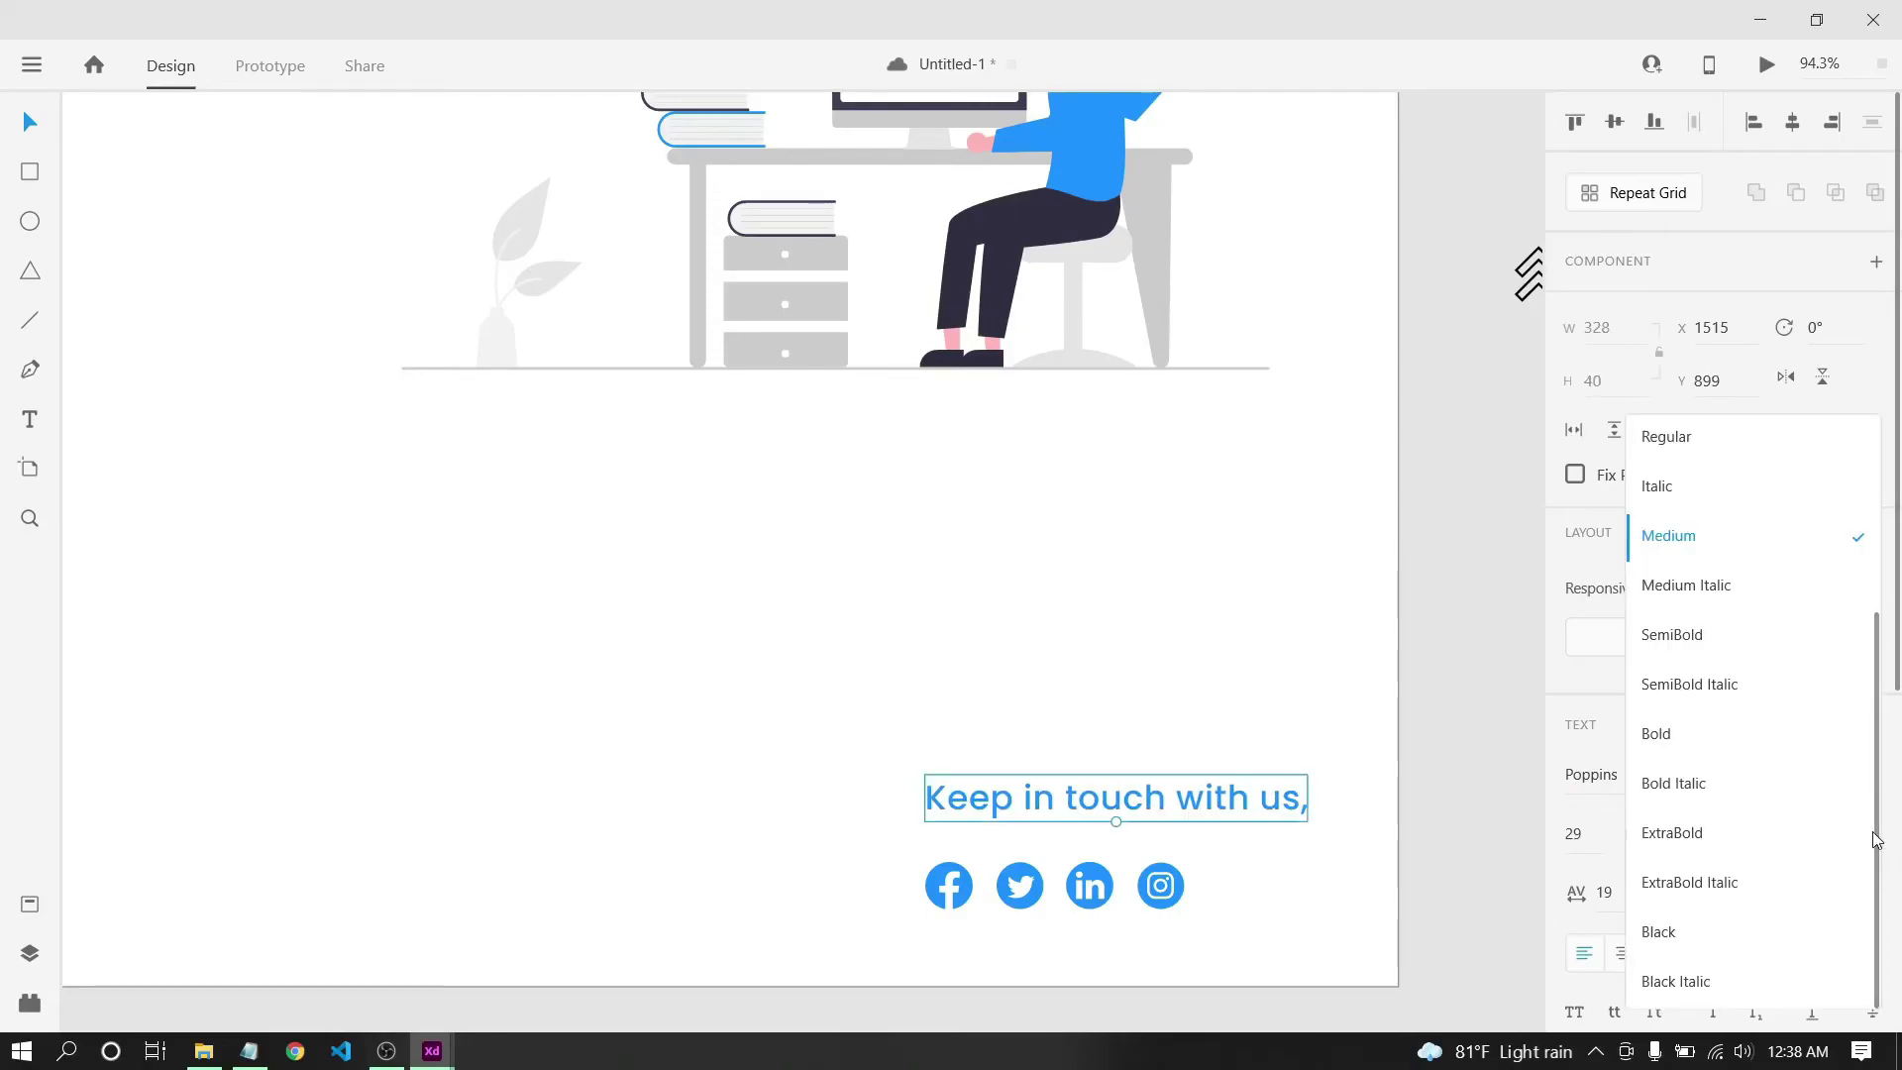
left_click(1794, 652)
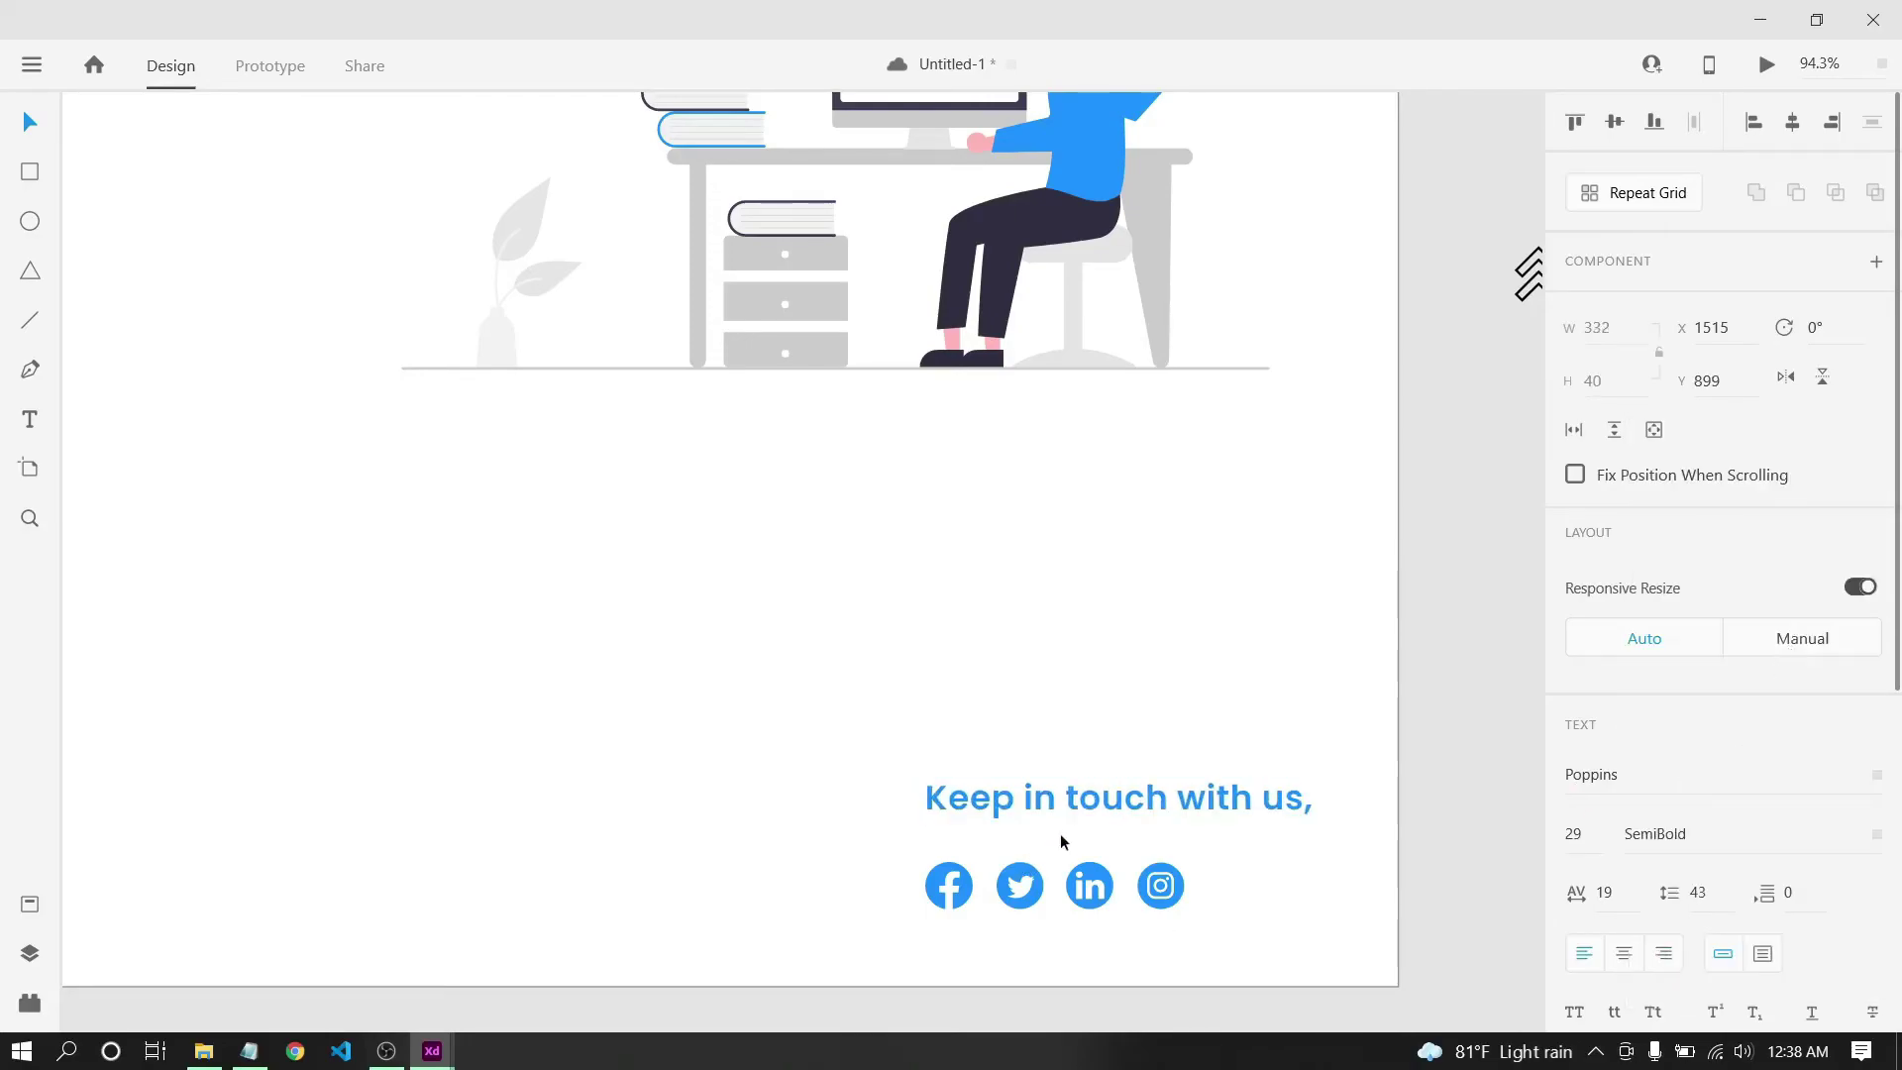
key("shift+Down")
left_click(1022, 705)
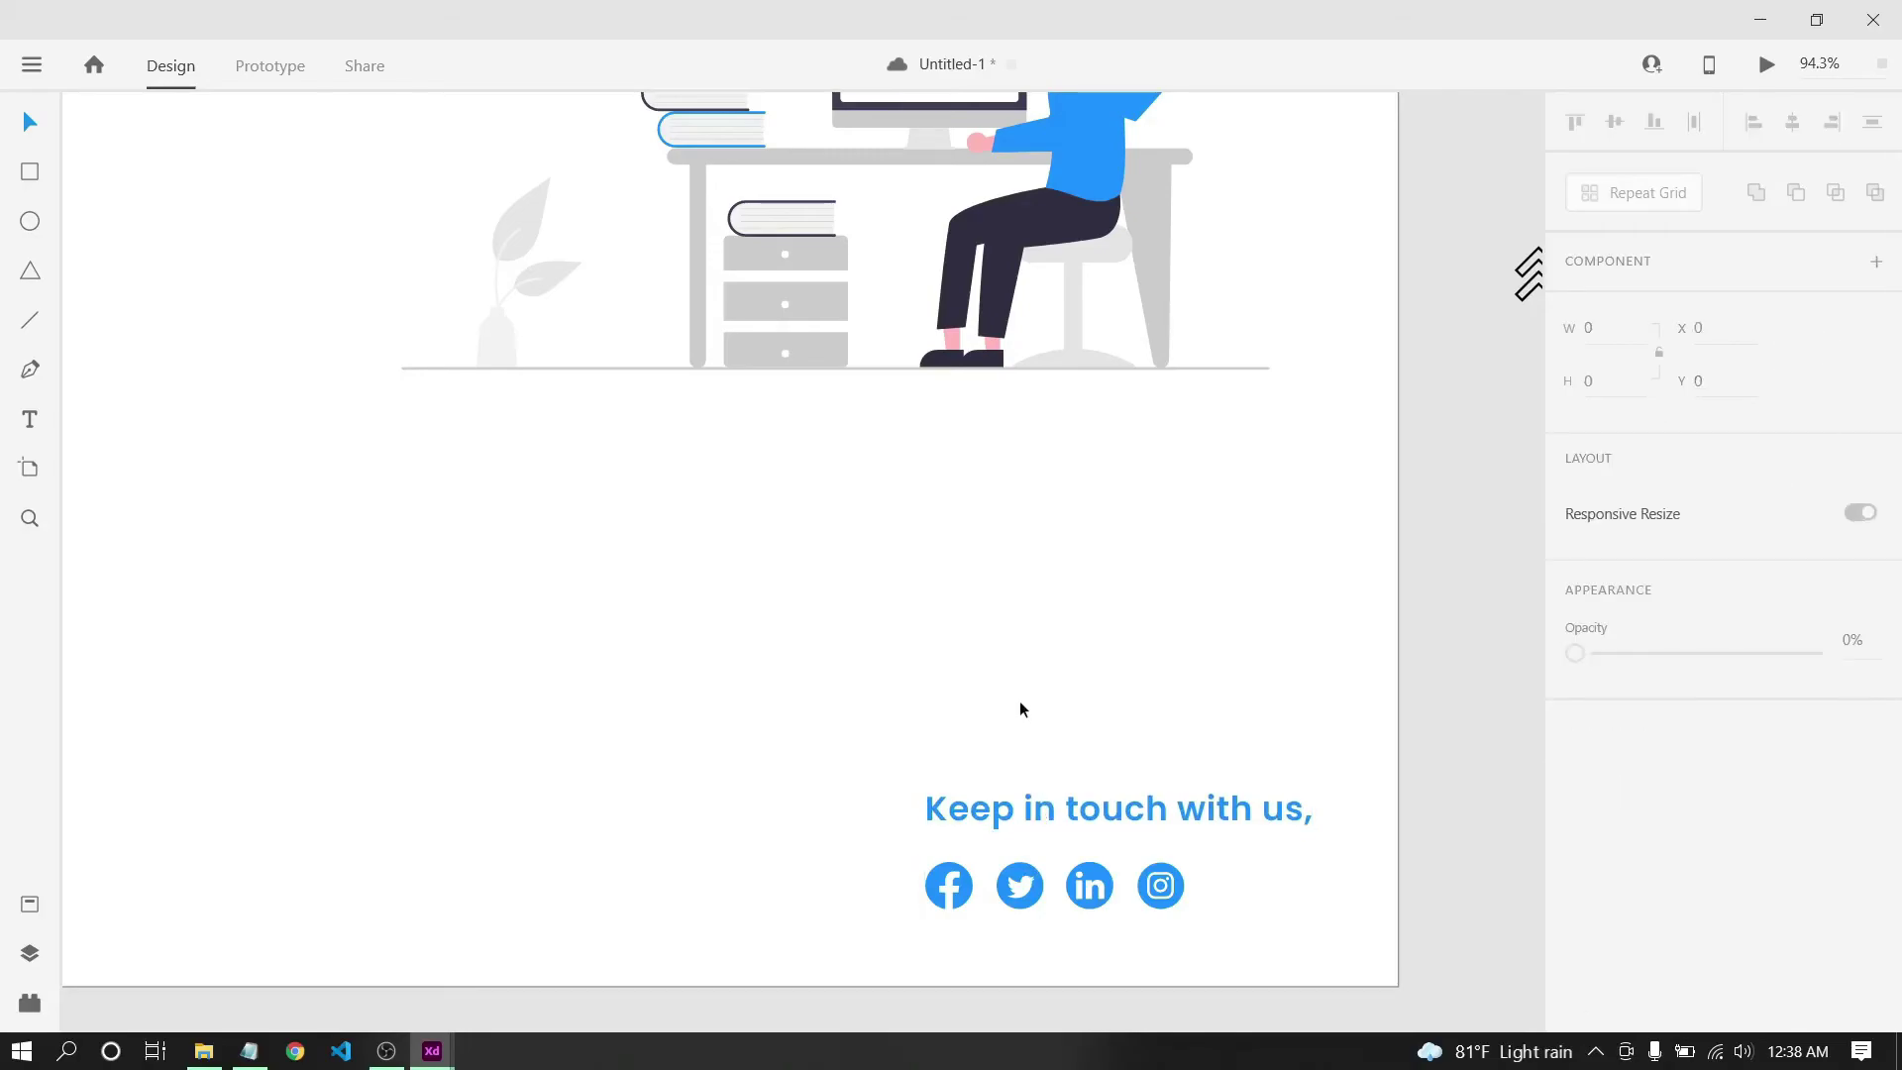
scroll(1023, 704, "down", 5)
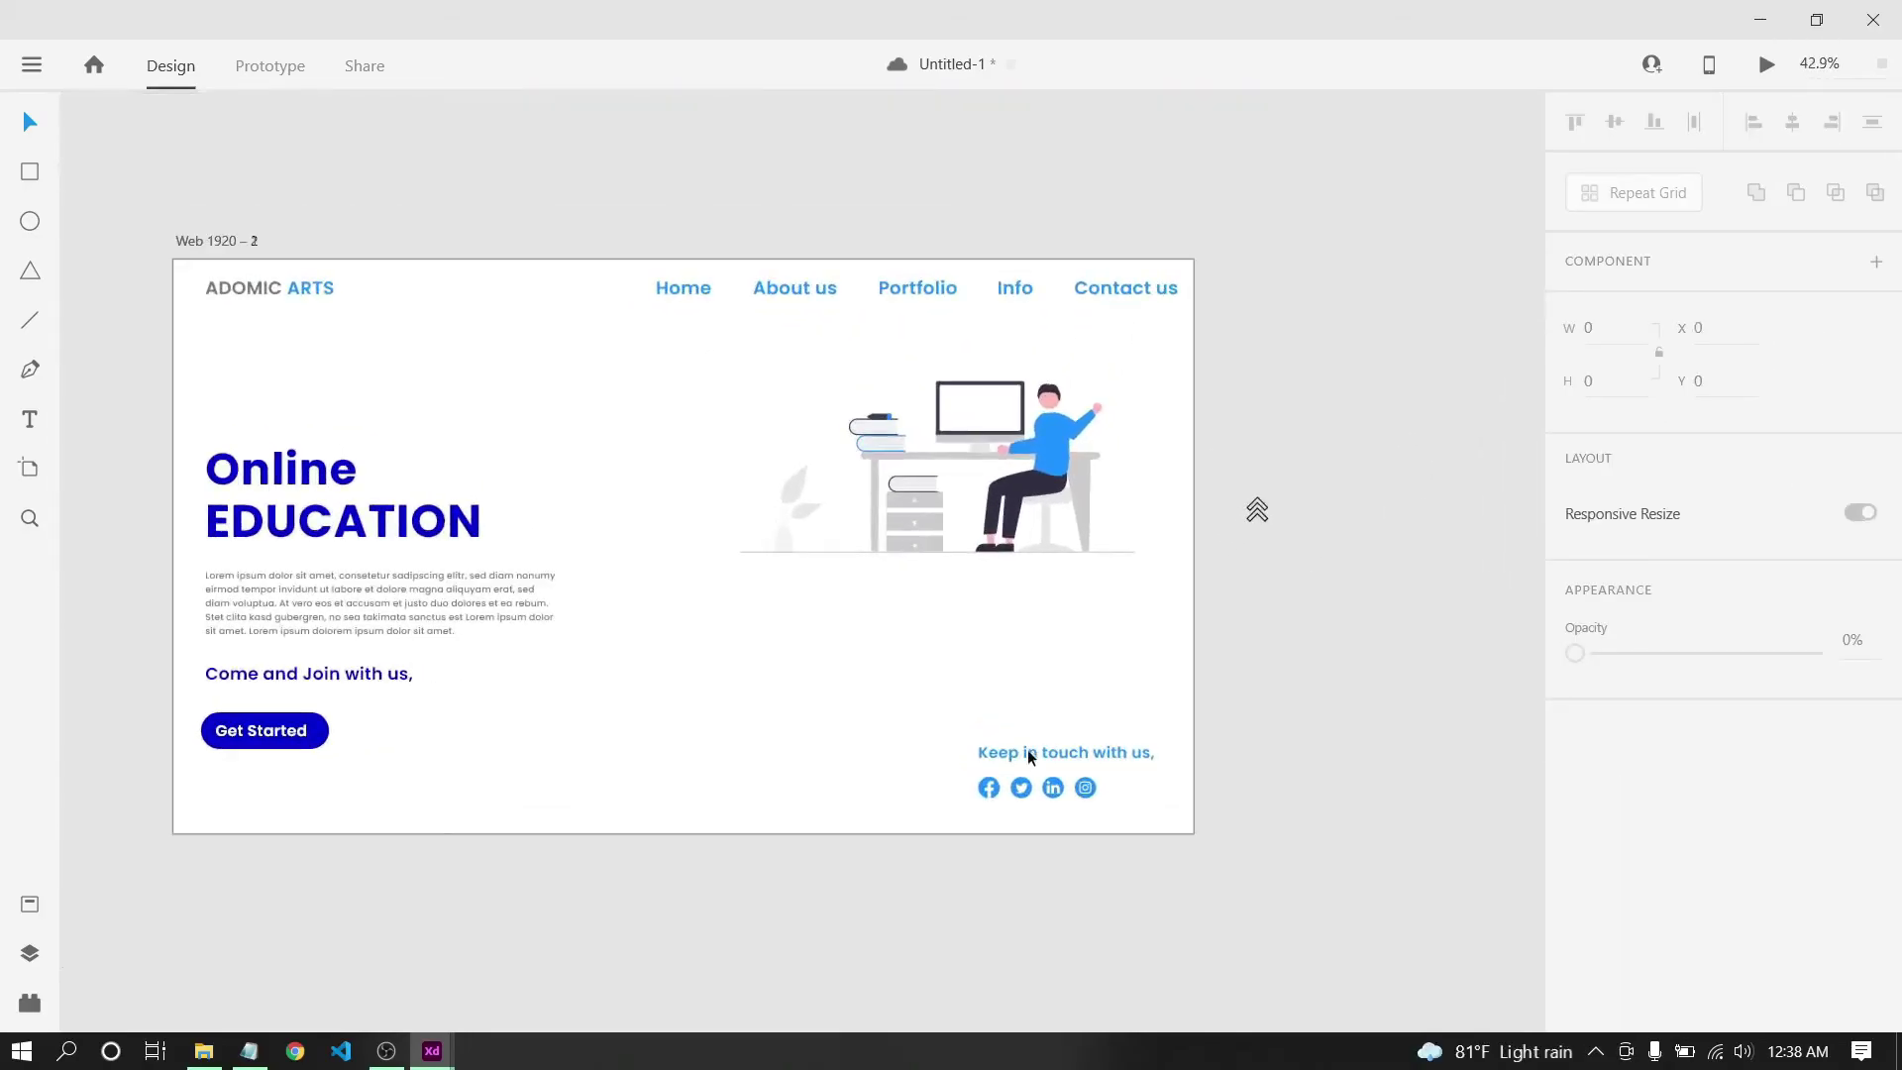
Move the caption down to Y 921, closer to the social icons, and scale both down together.
left_click(1026, 751)
left_click_drag(1026, 751, 1026, 755)
left_click(1020, 793)
left_click(1021, 767)
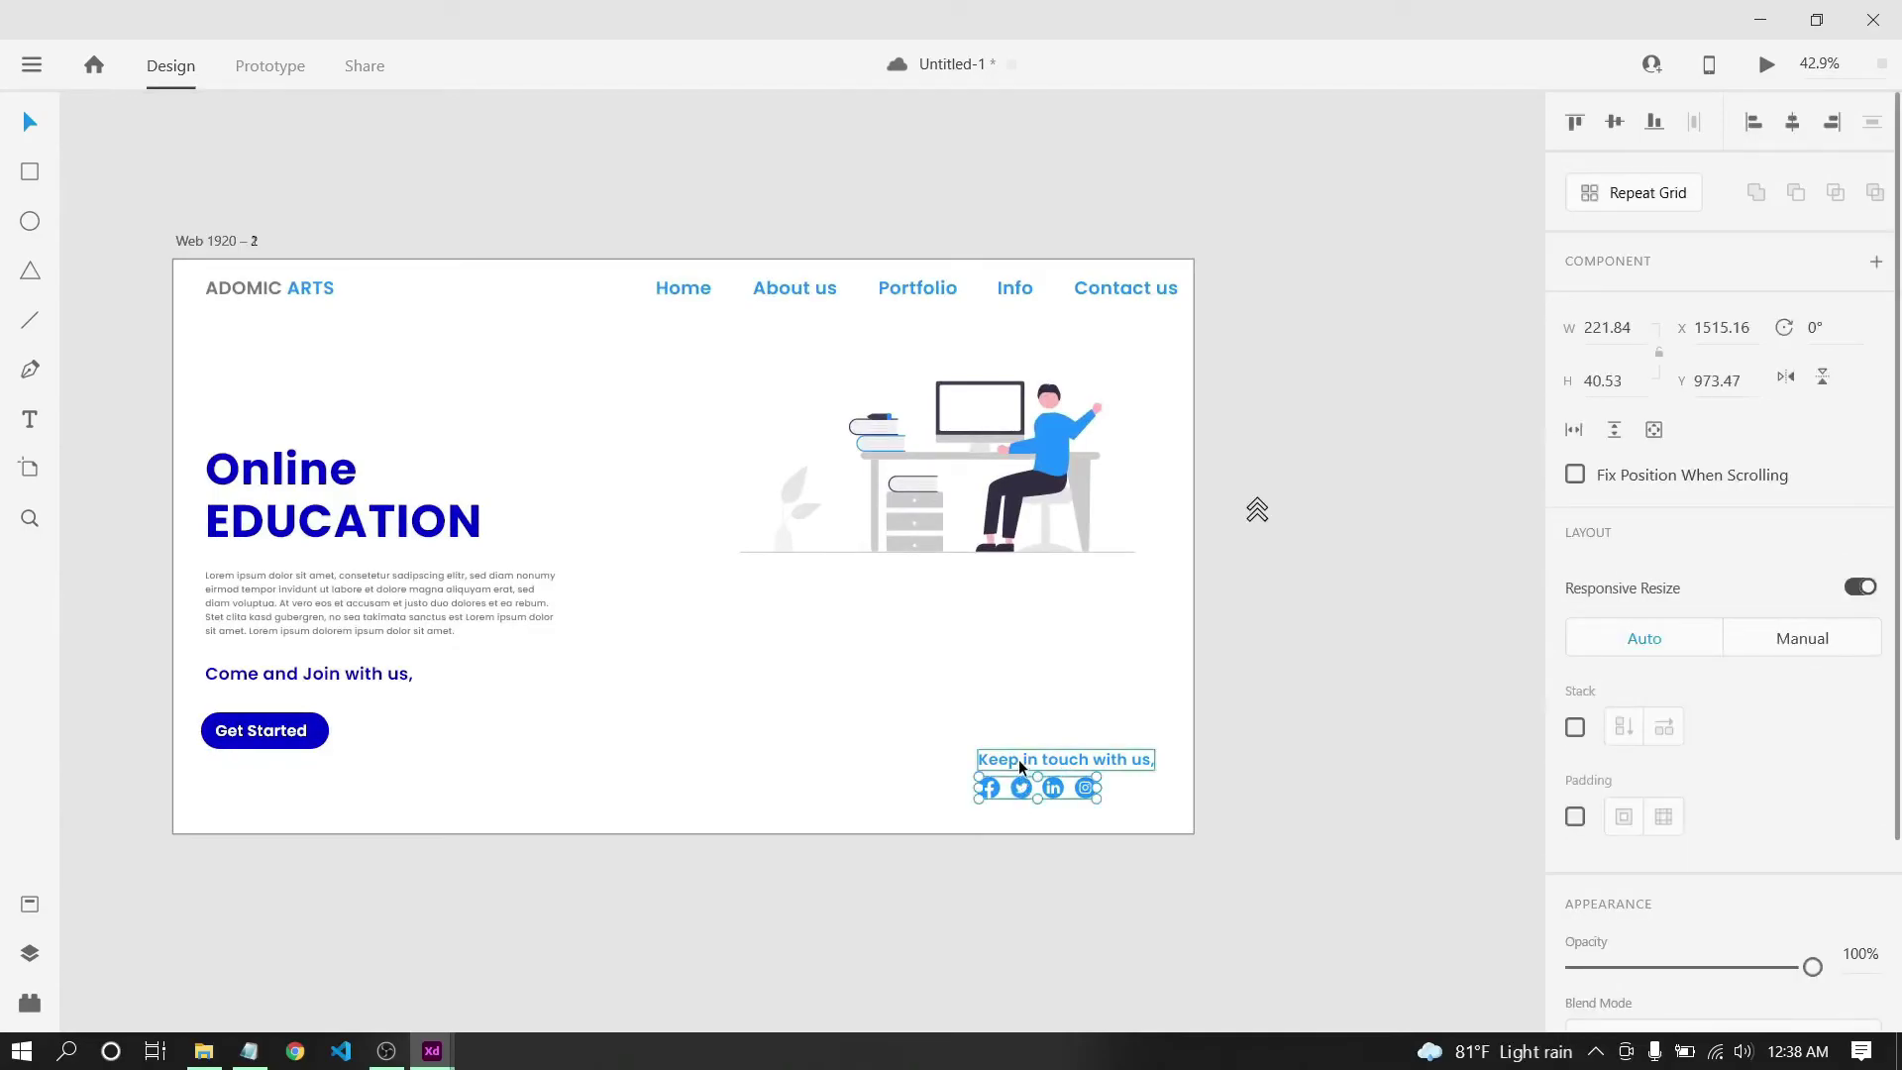
left_click_drag(907, 723, 1093, 818)
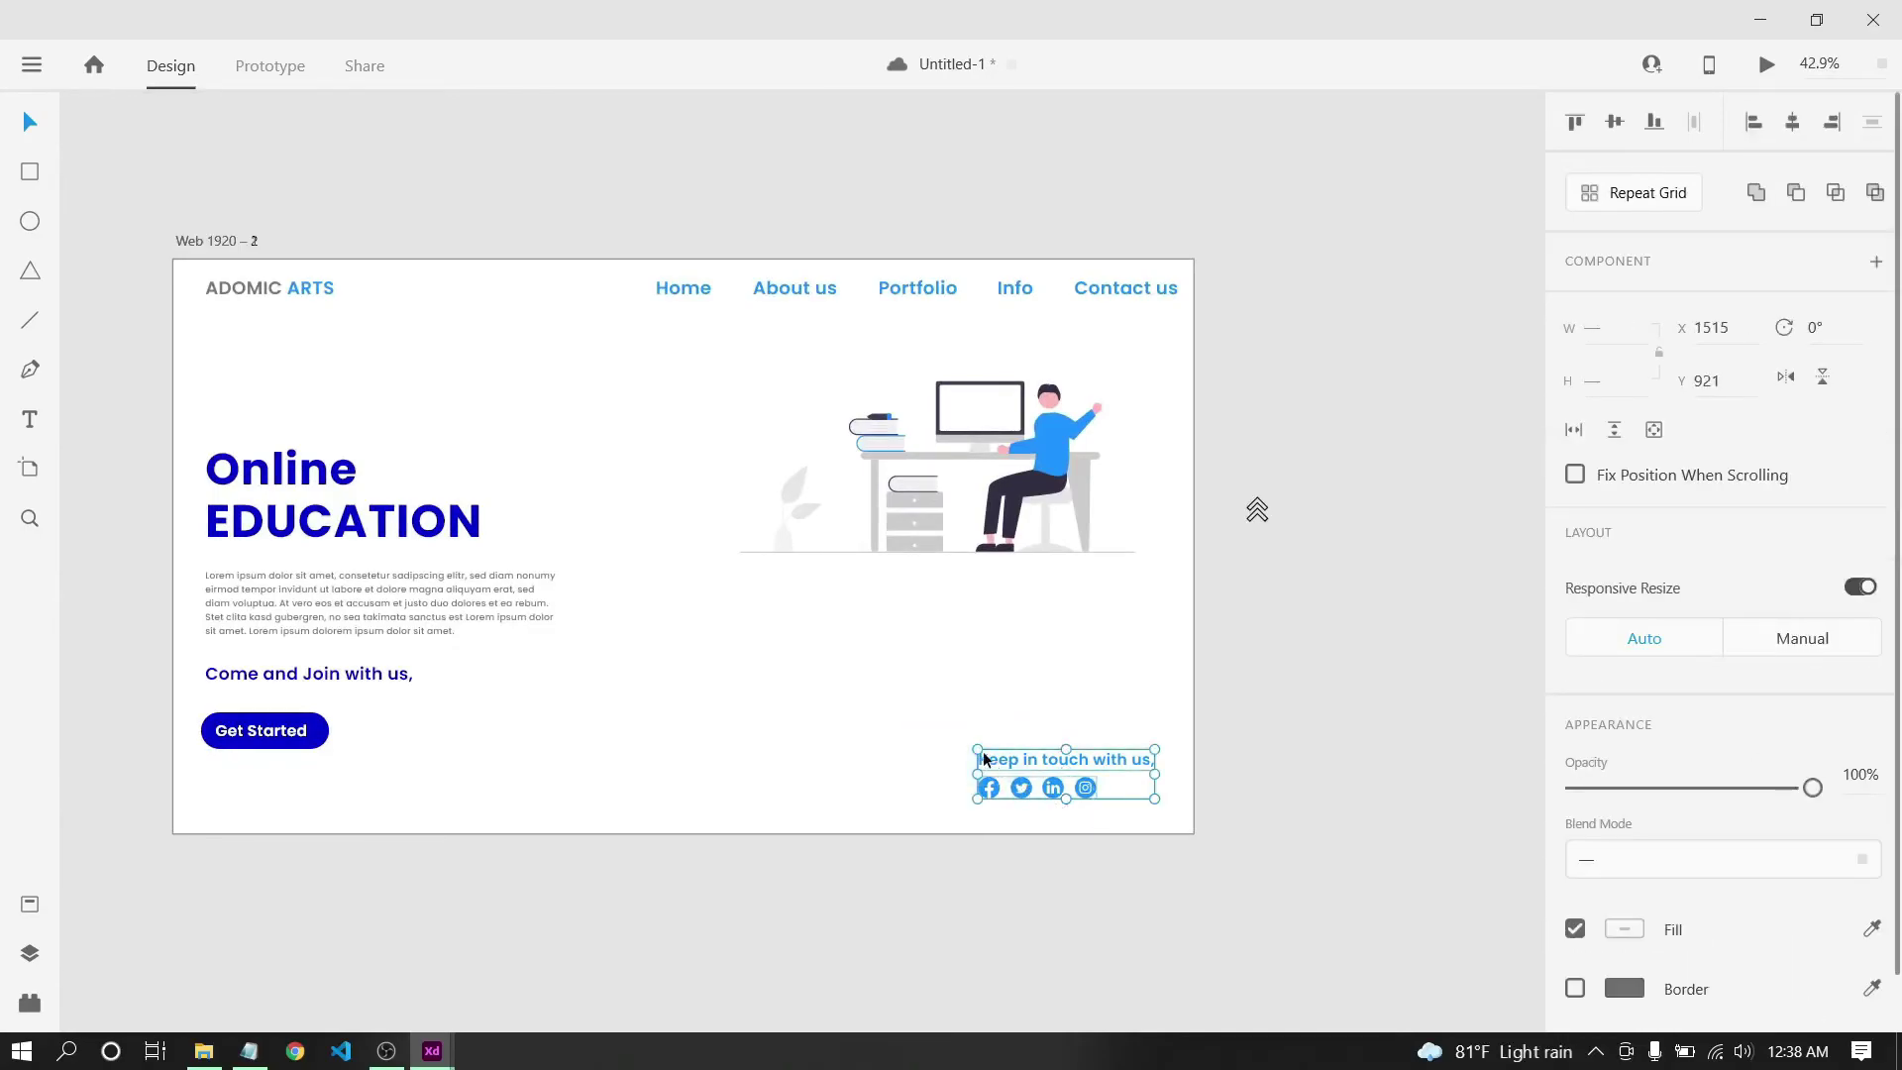
mouse_move(977, 750)
left_mouse_down()
mouse_move(1030, 751)
mouse_move(1014, 751)
left_mouse_up()
left_click(927, 704)
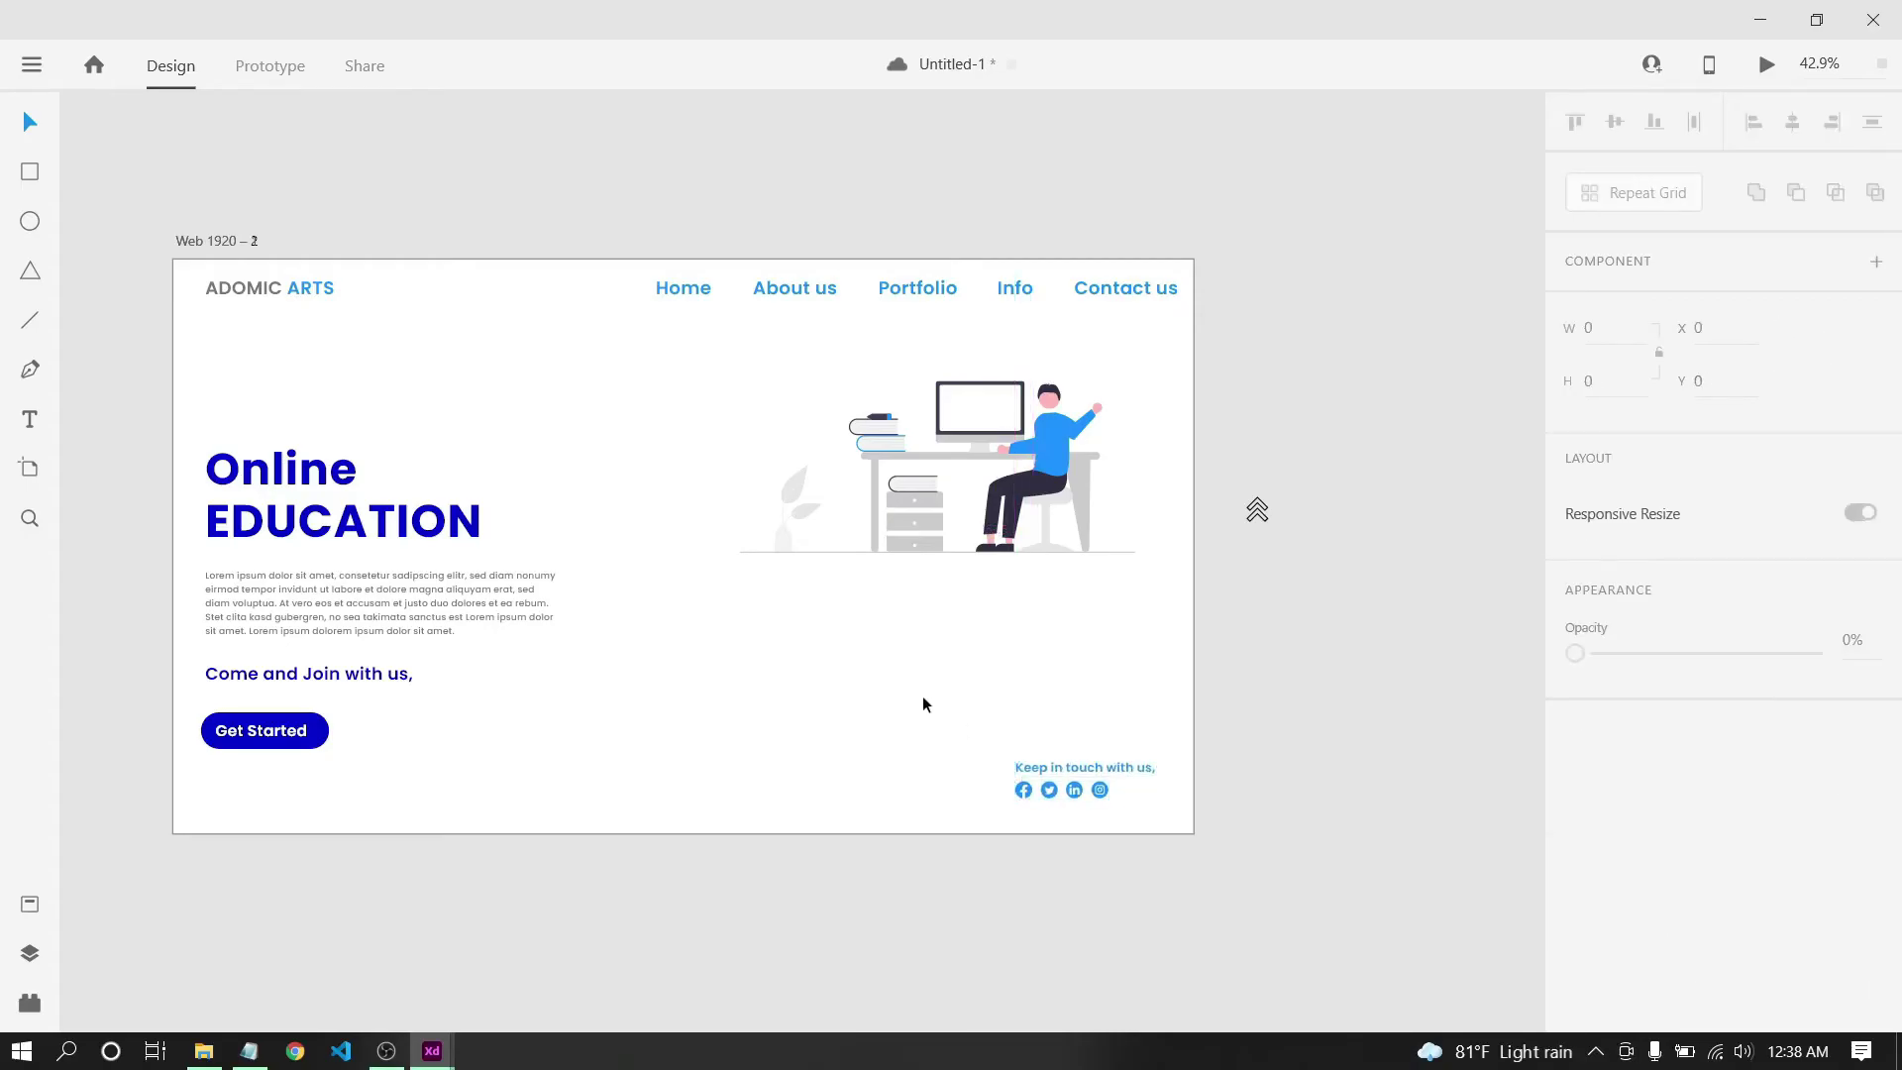
key("ctrl+s")
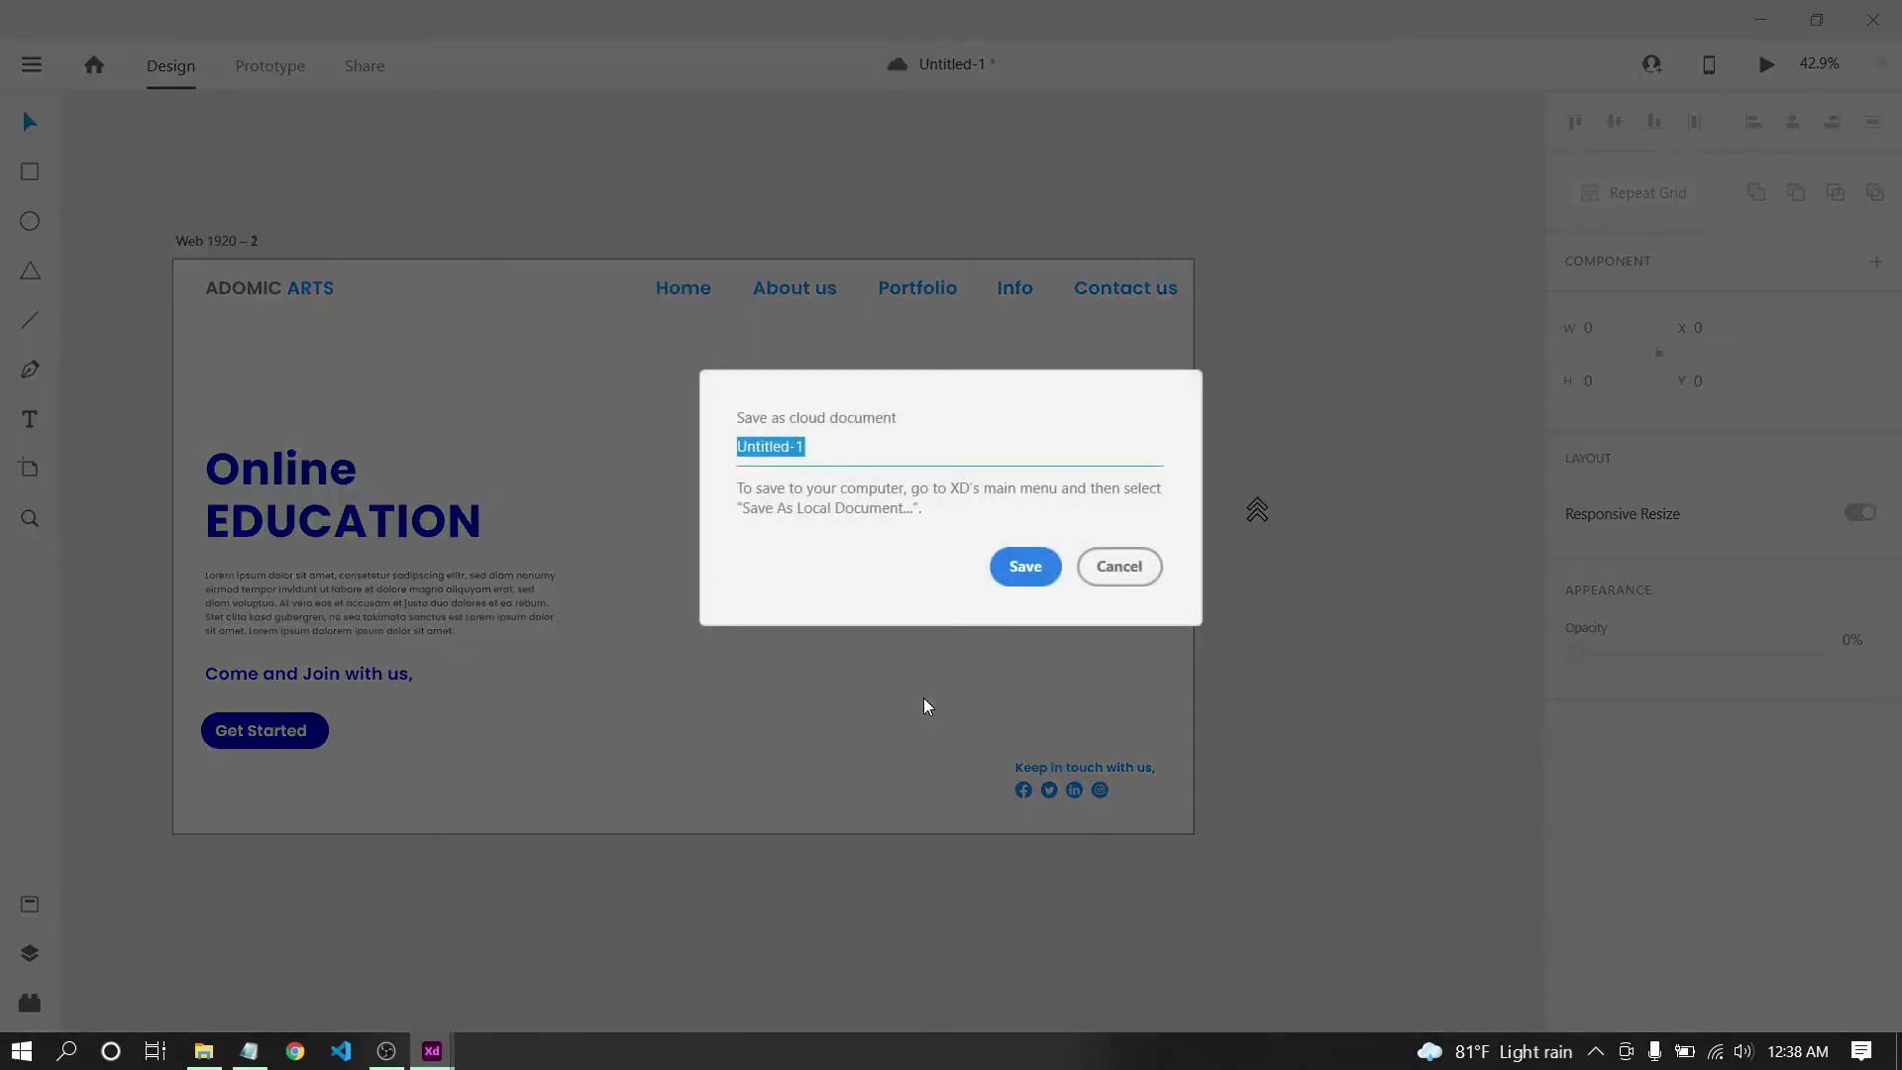
left_click(1096, 573)
scroll(1002, 640, "up", 2)
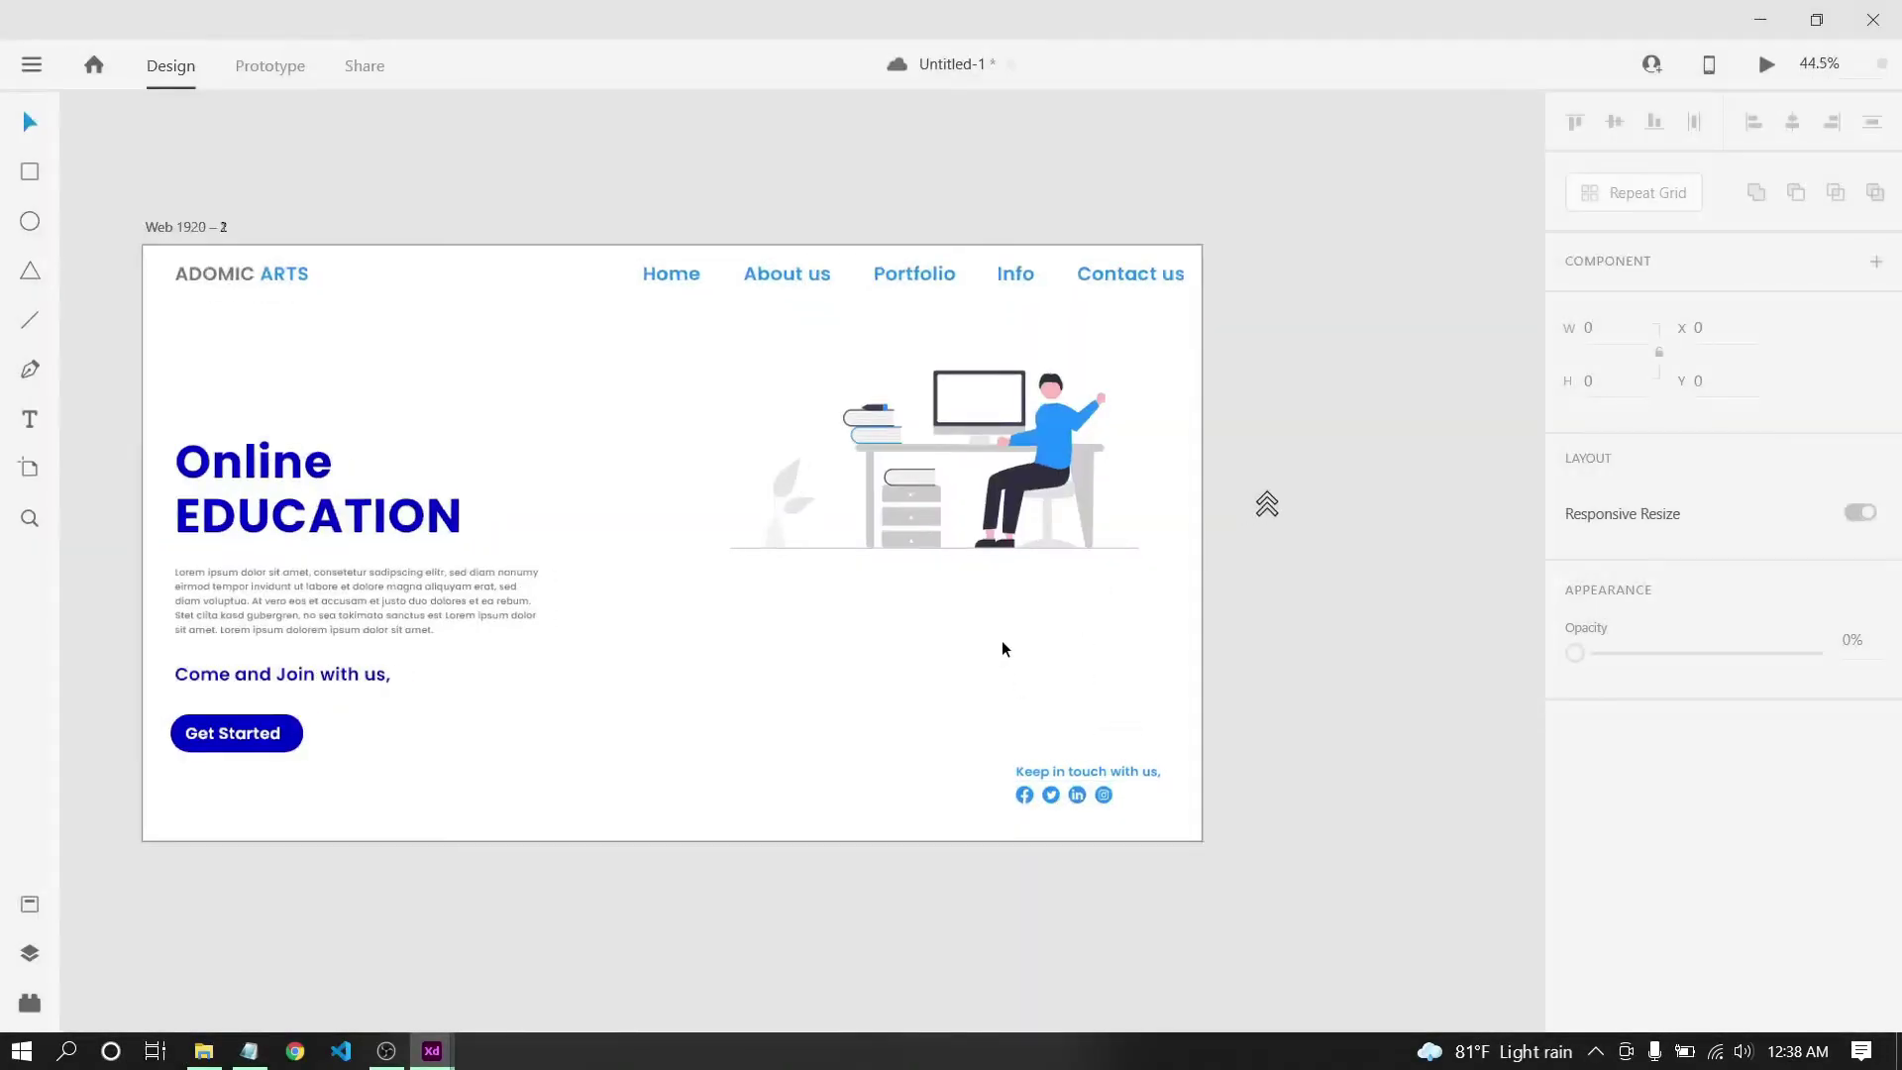
scroll(1006, 644, "down", 2)
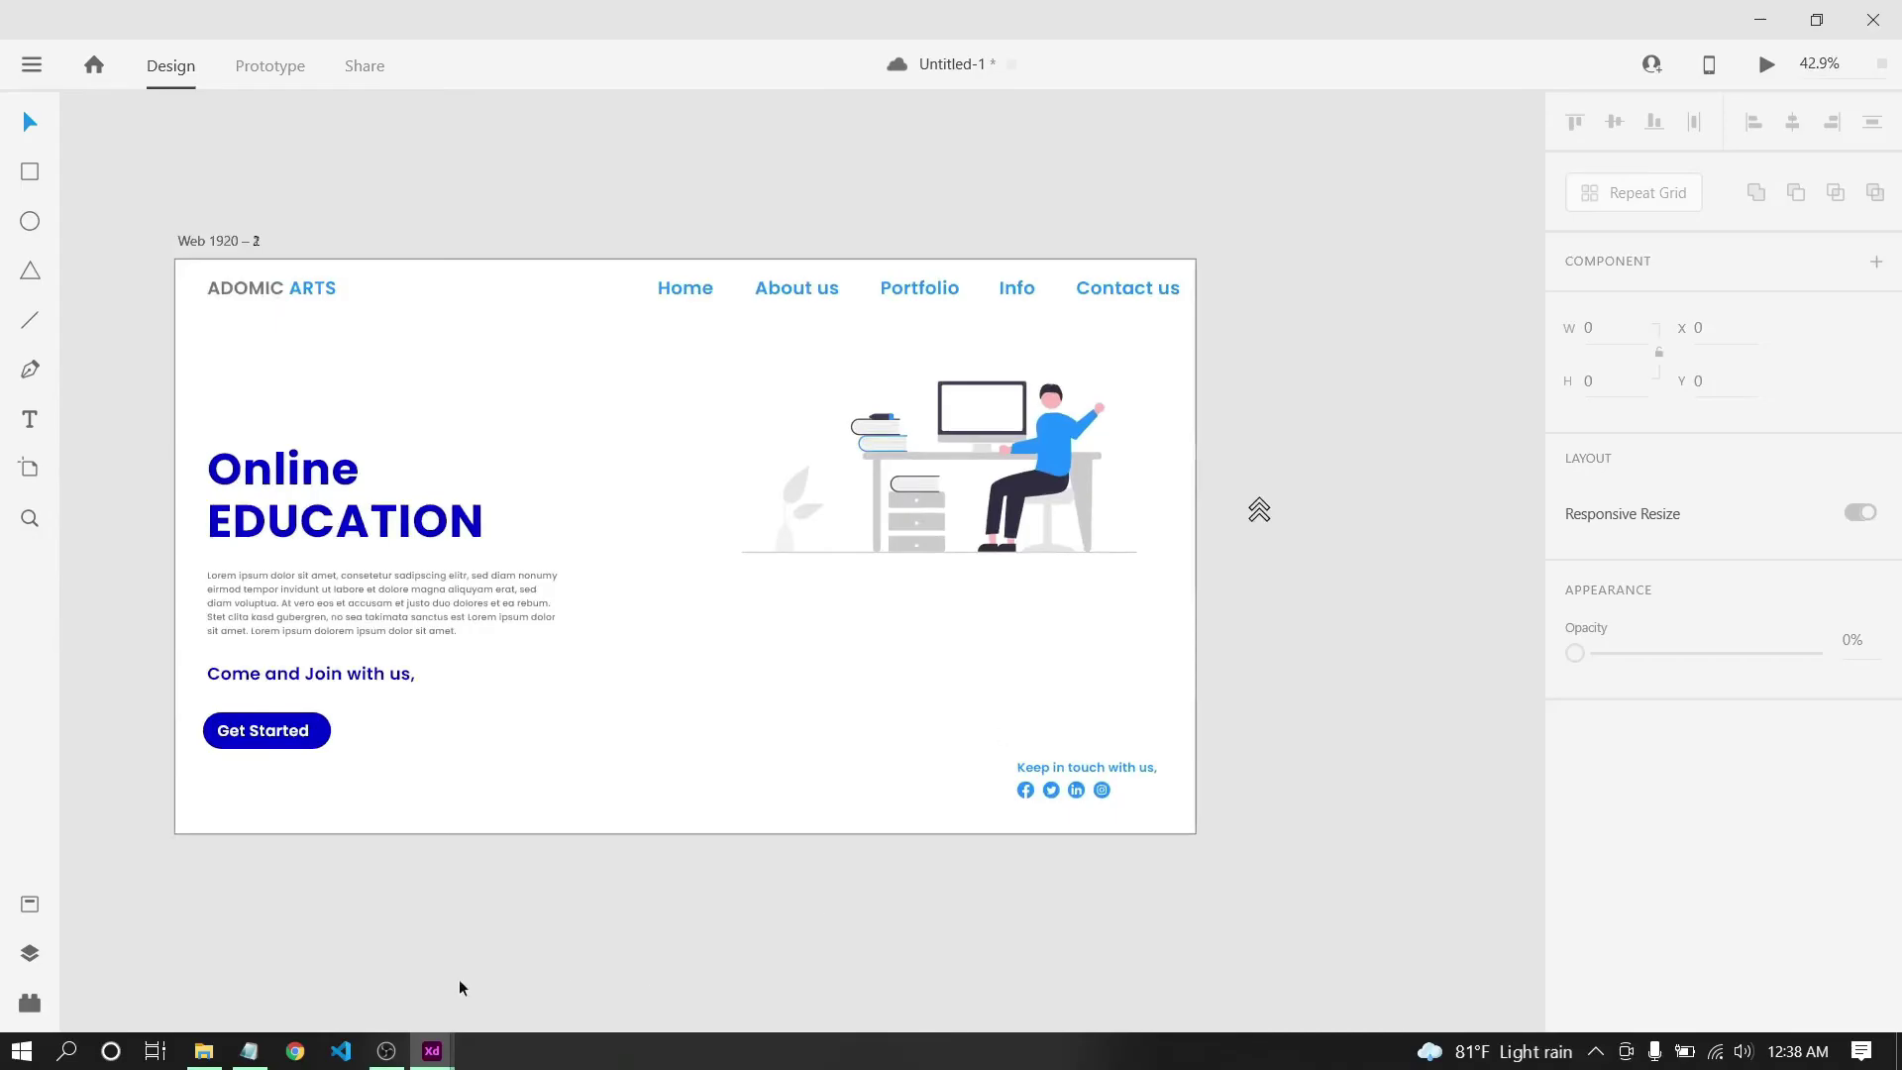
Following the sample_1 reference, draw a circle about 738 px wide over the lower-right corner of the Untitled-1 artboard.
mouse_move(432, 1050)
left_click(397, 951)
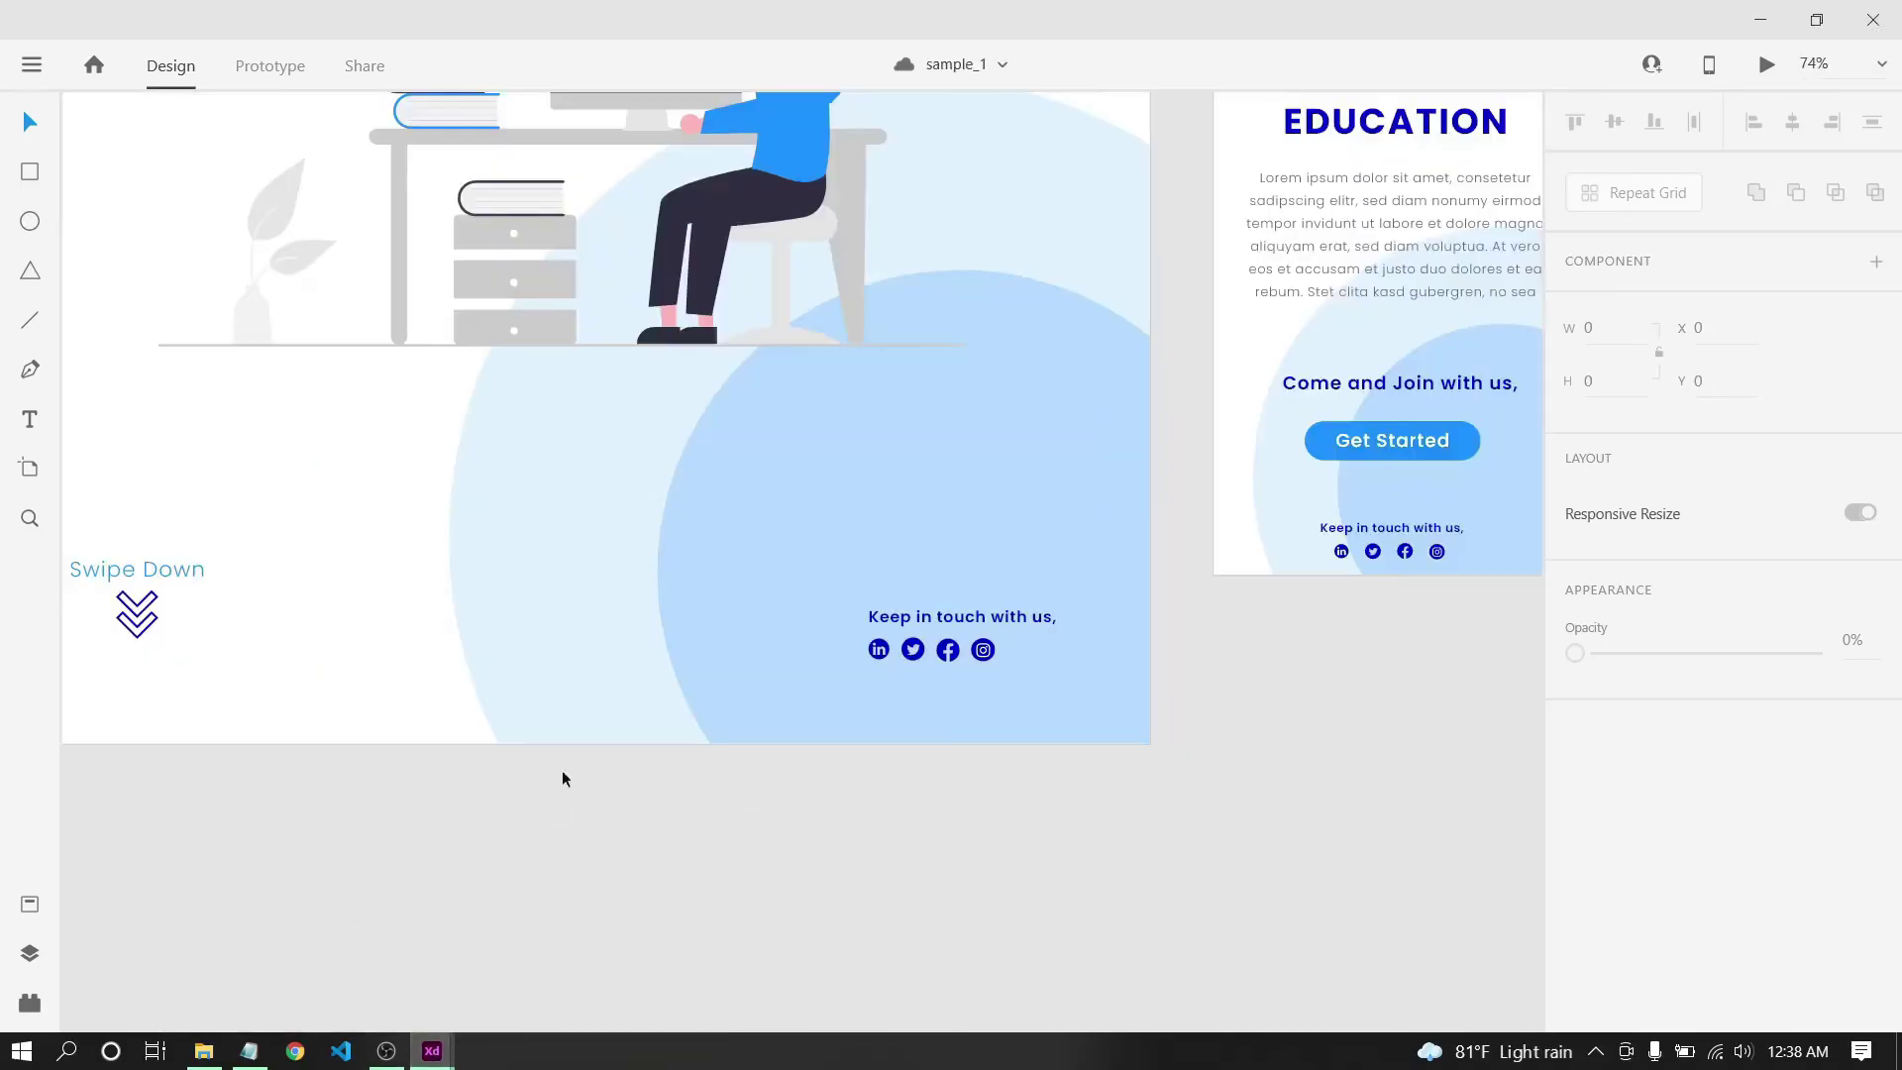
scroll(676, 658, "down", 2)
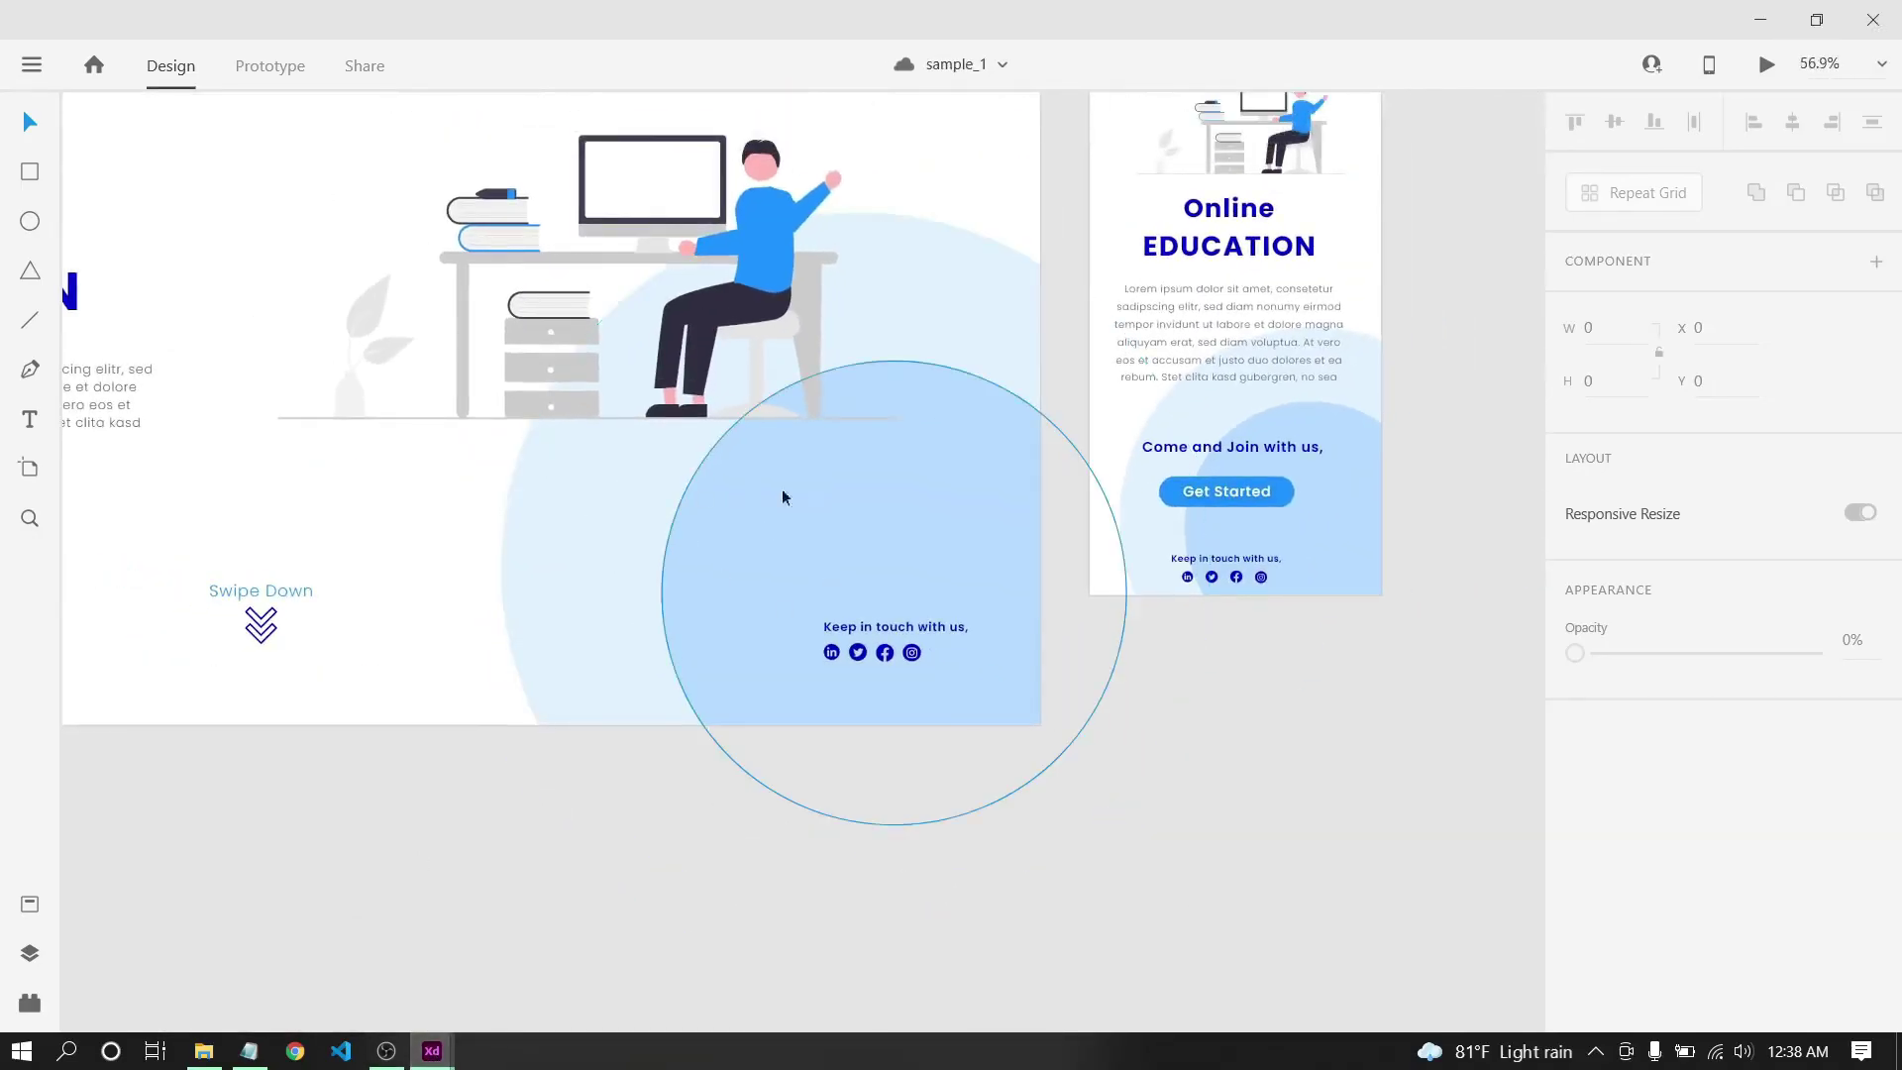
mouse_move(436, 1050)
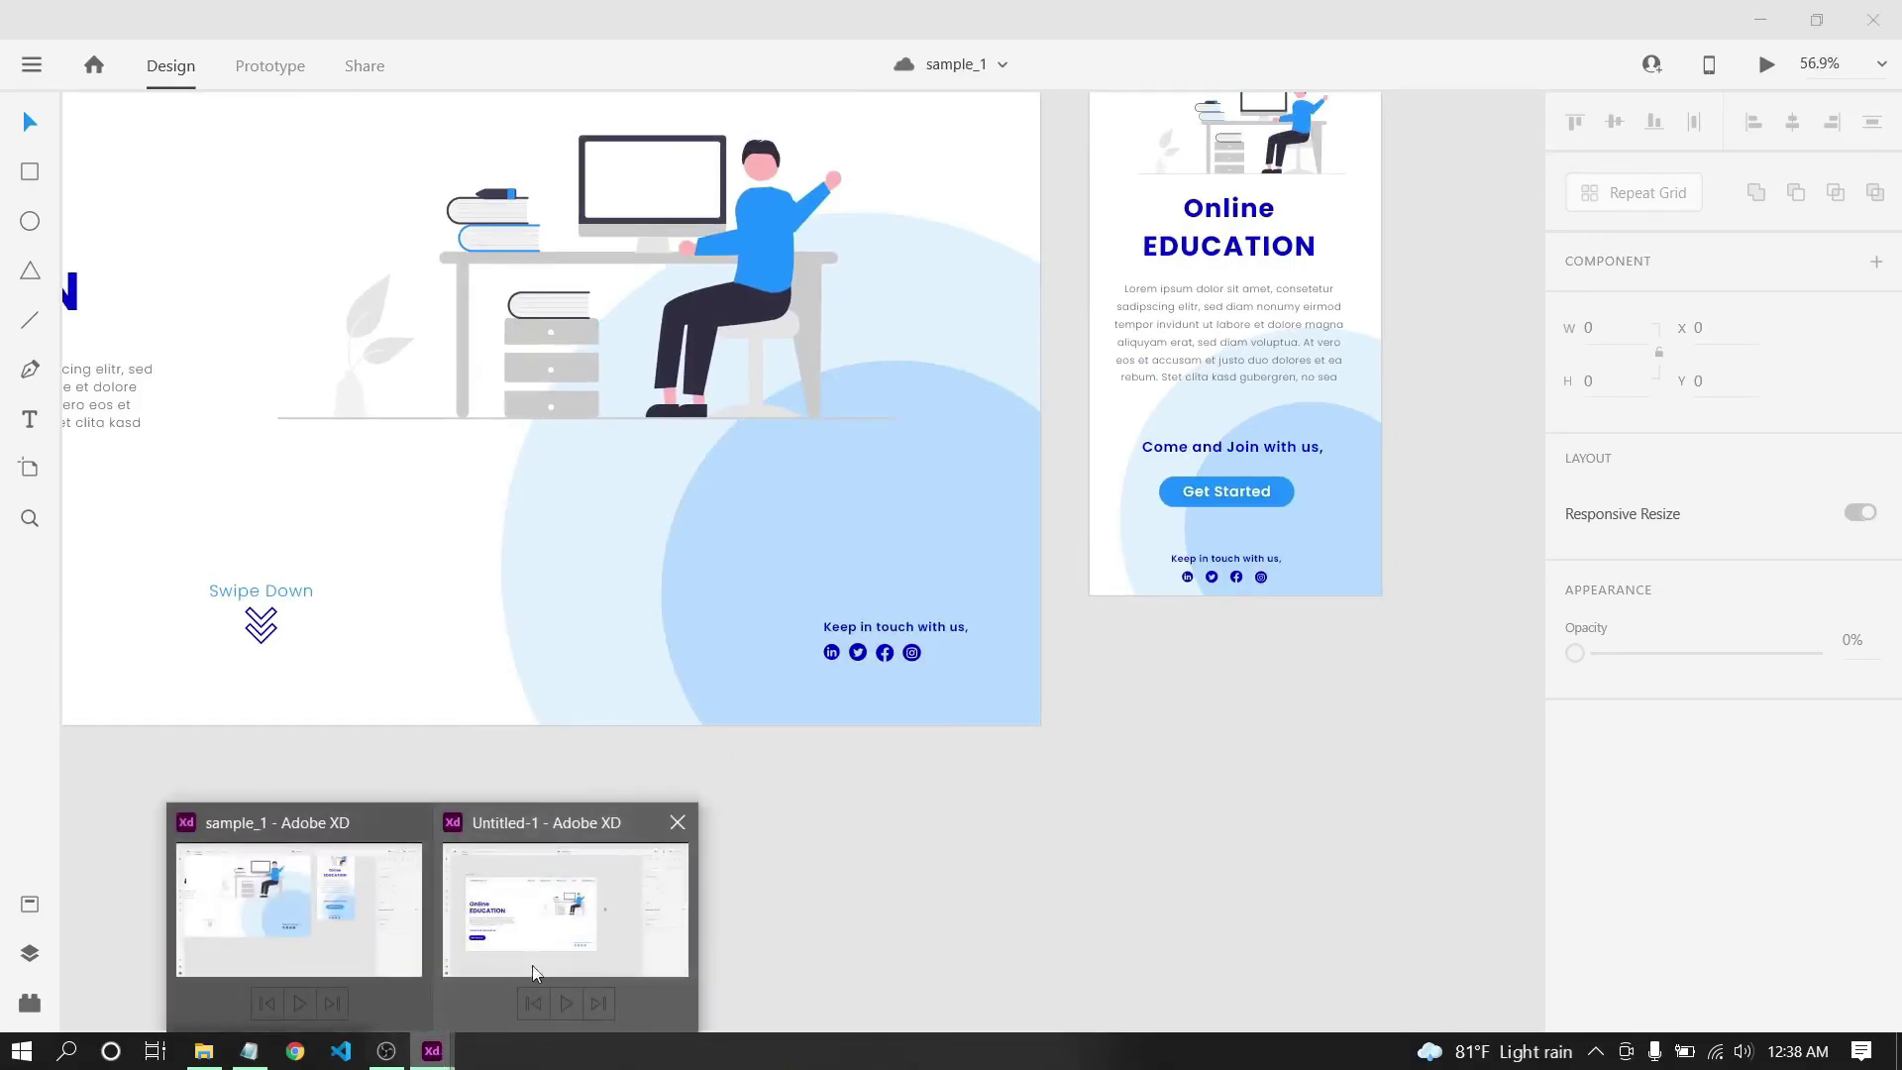
left_click(540, 956)
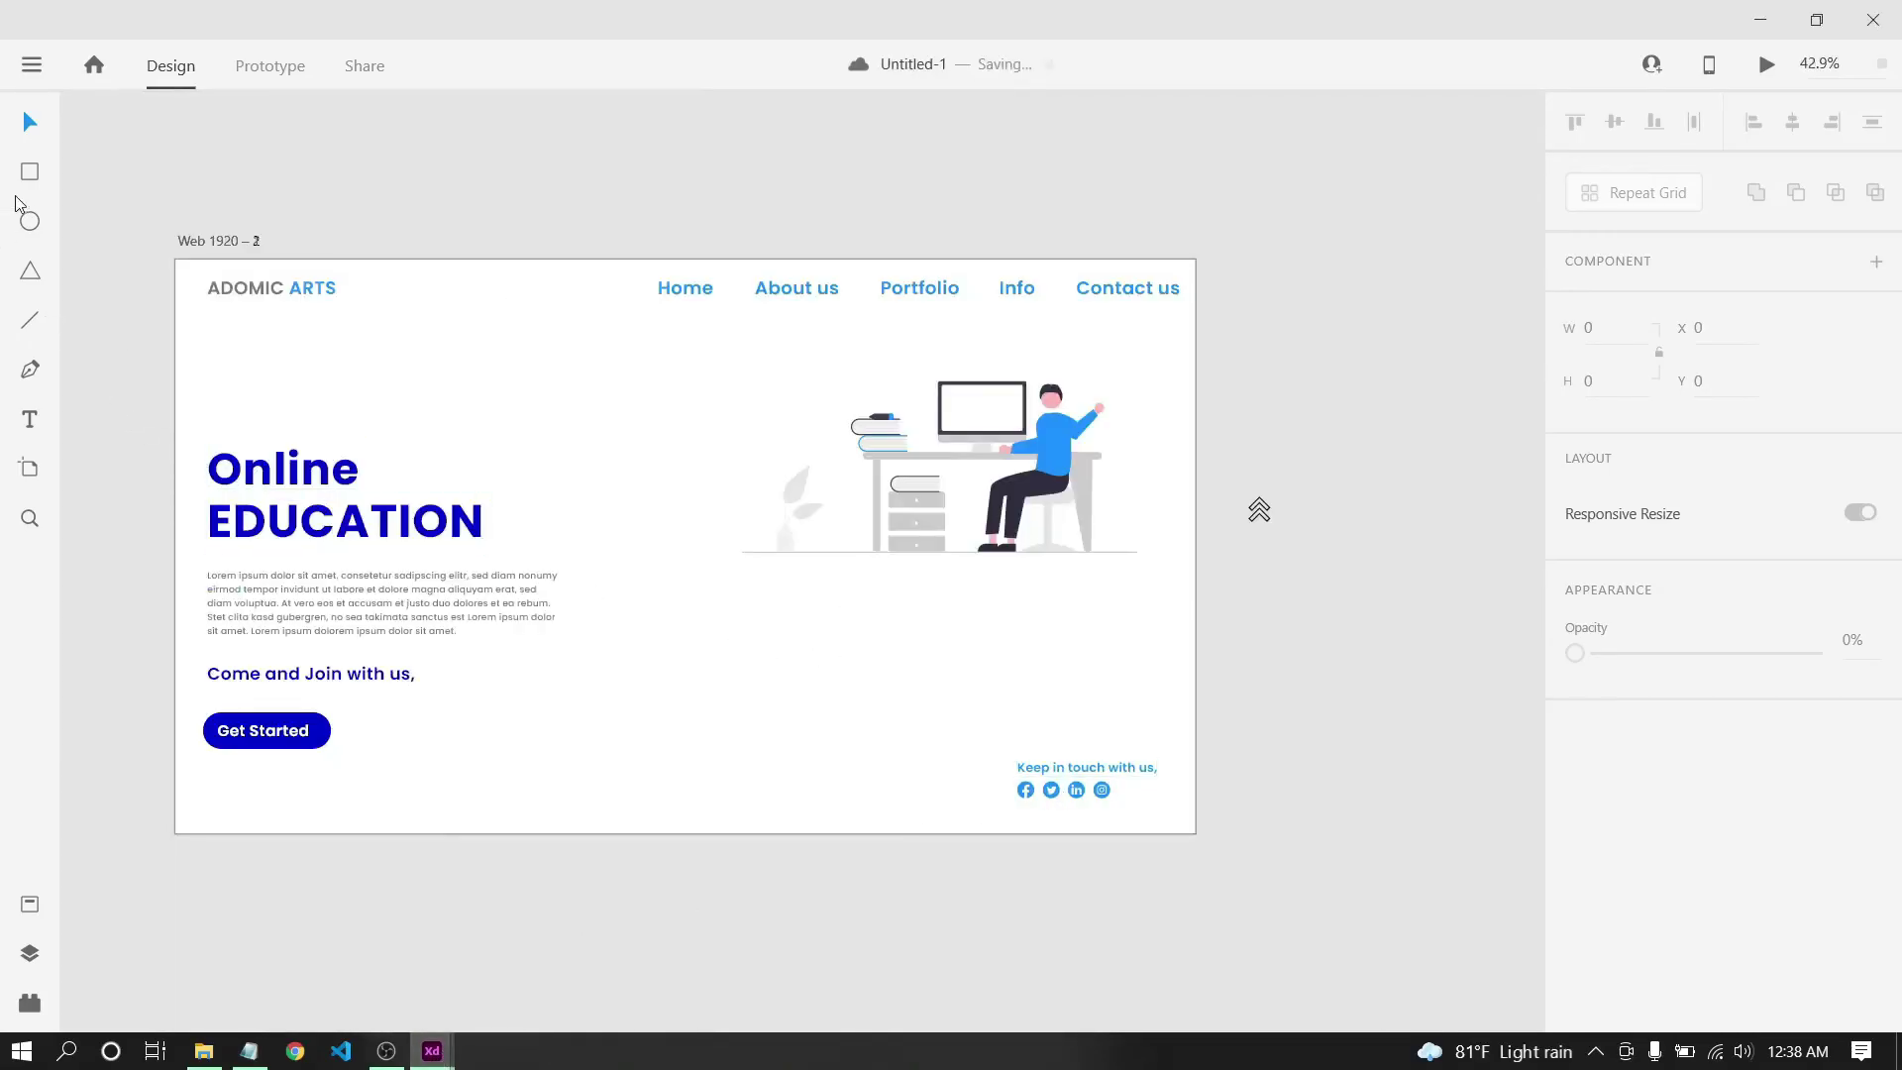
left_click(30, 225)
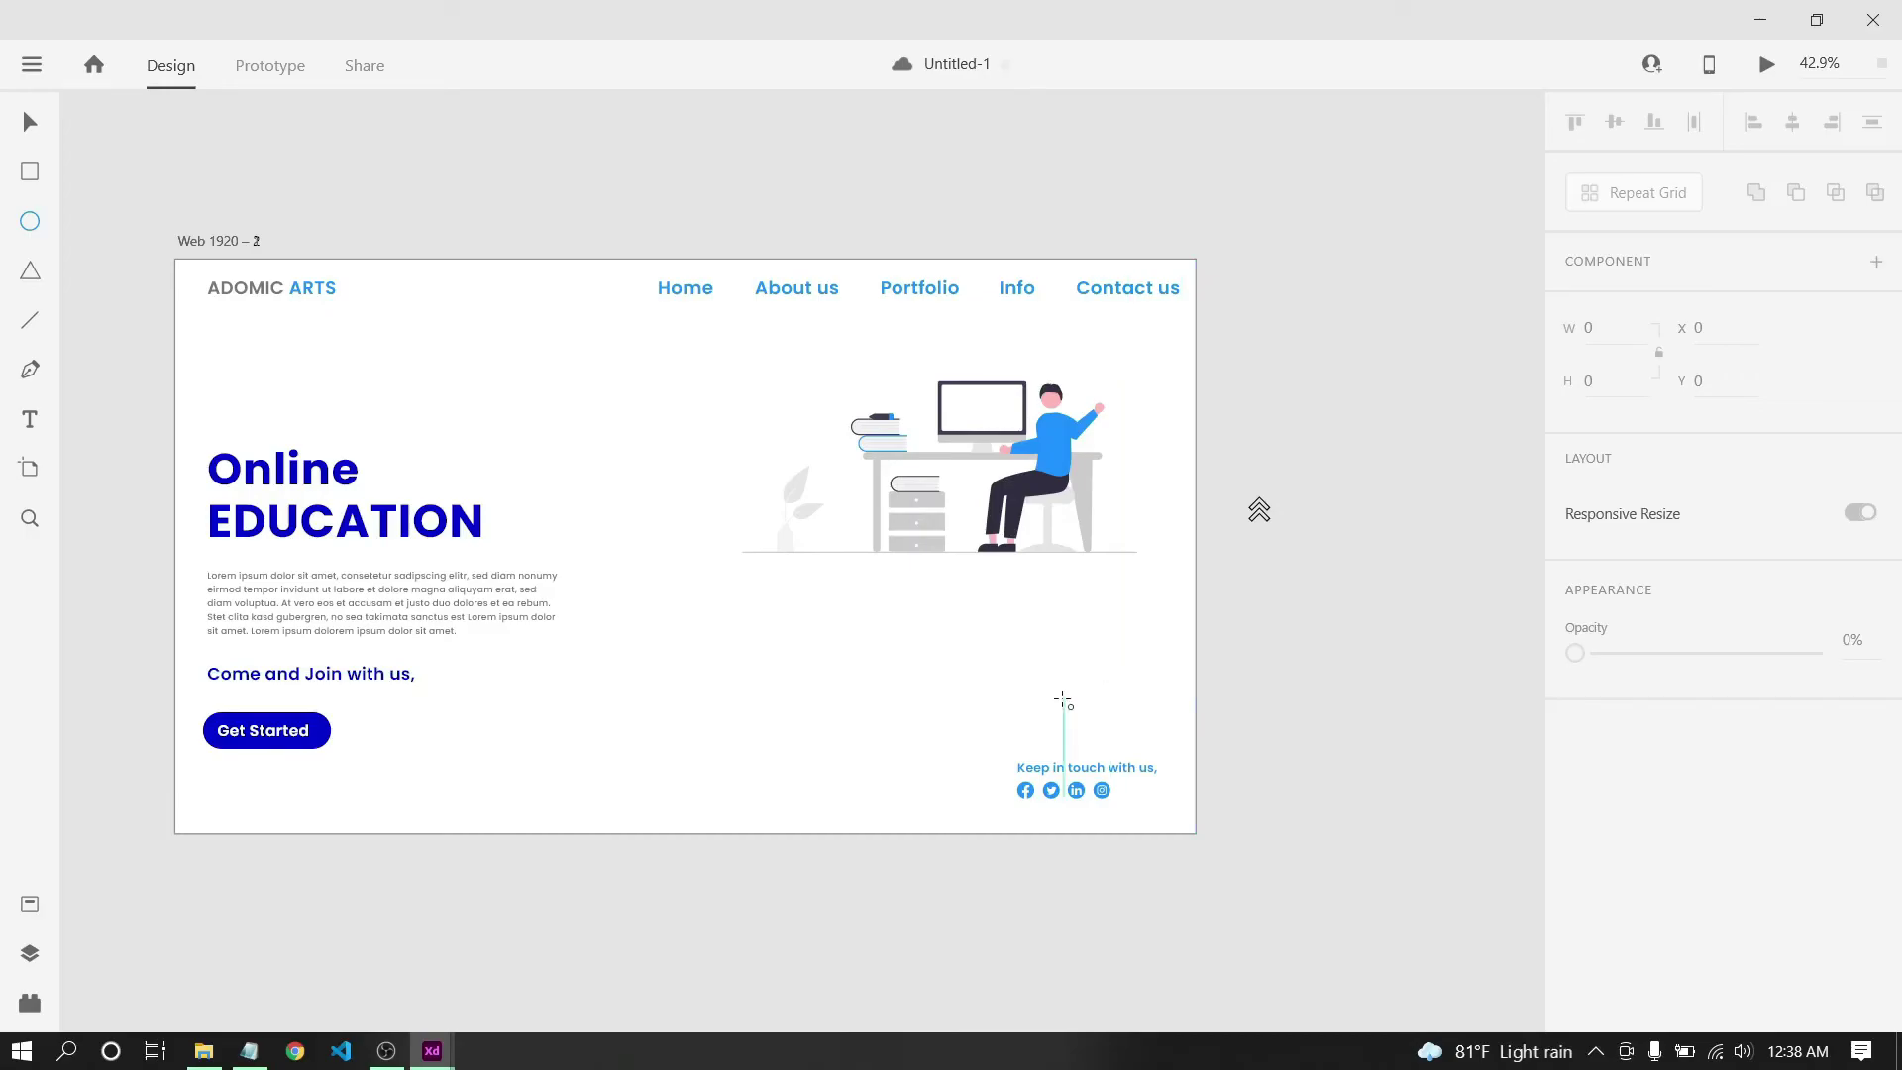
left_click_drag(1063, 699, 1259, 929)
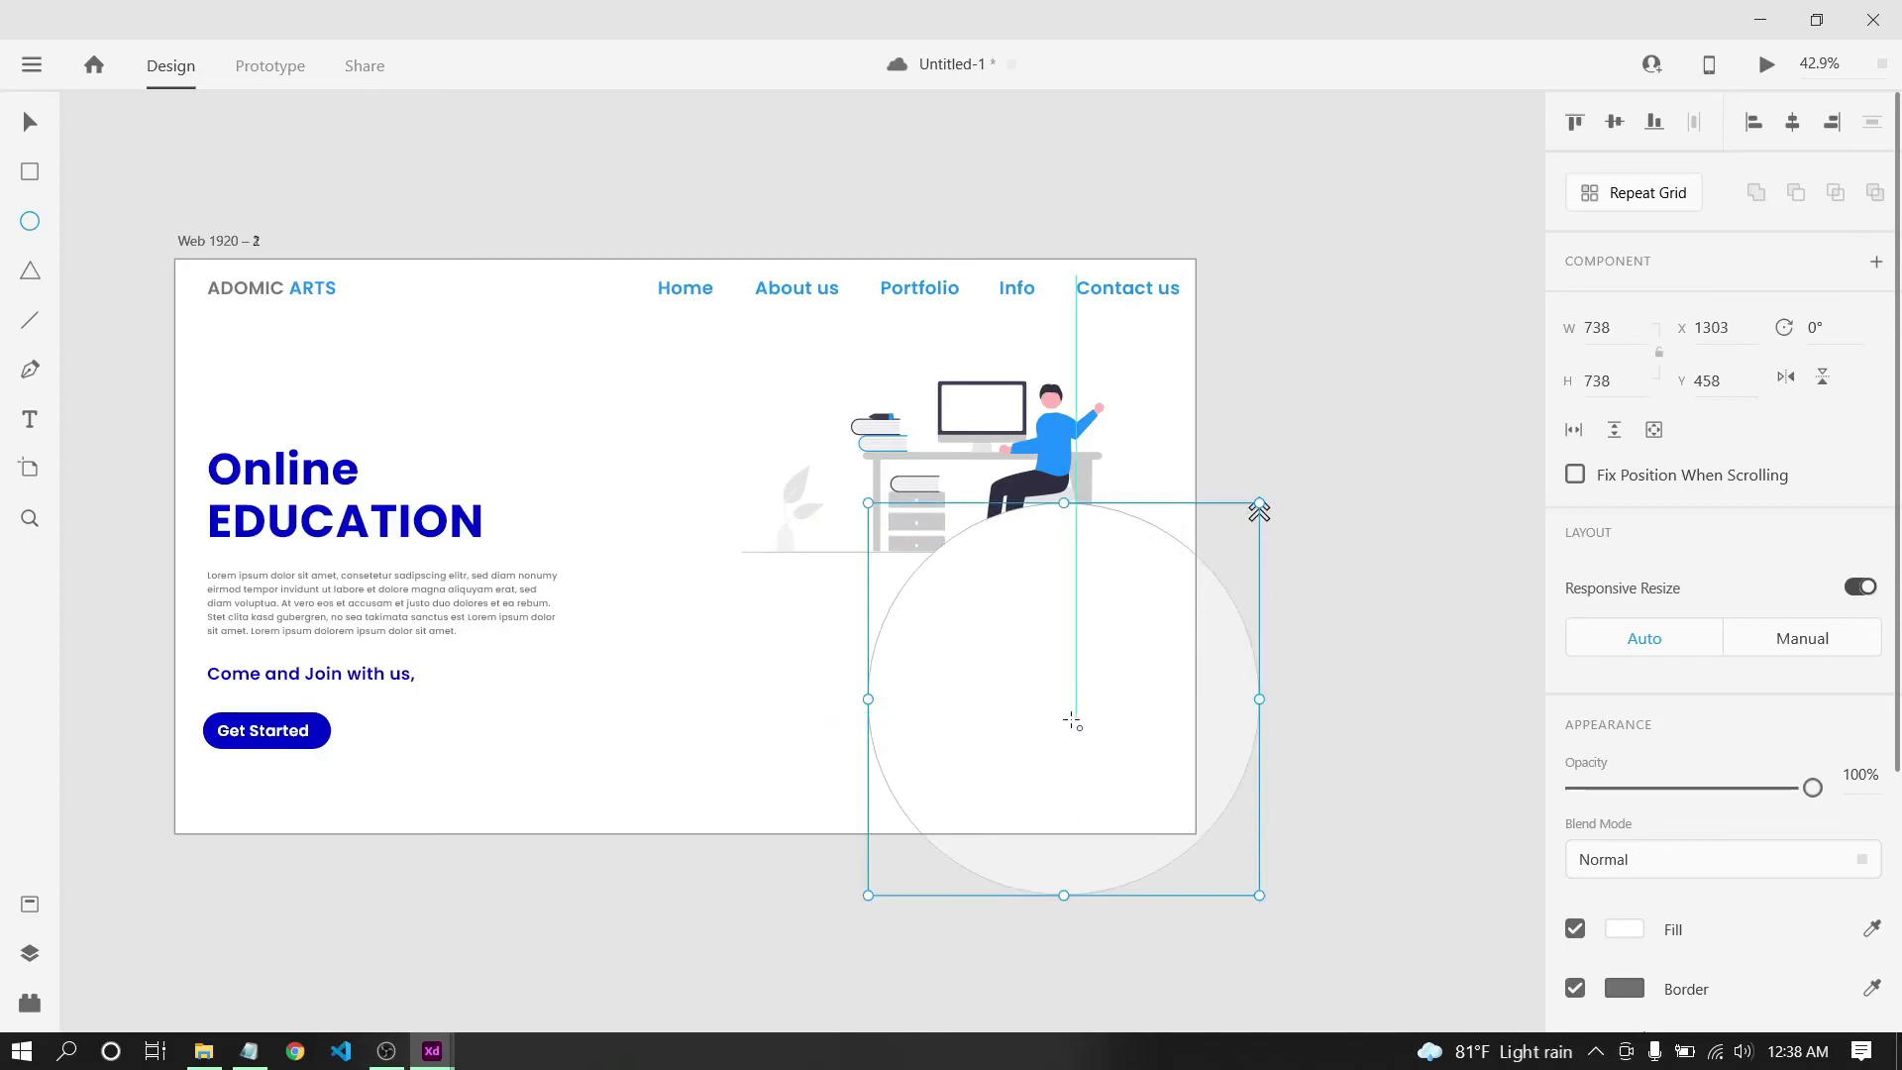
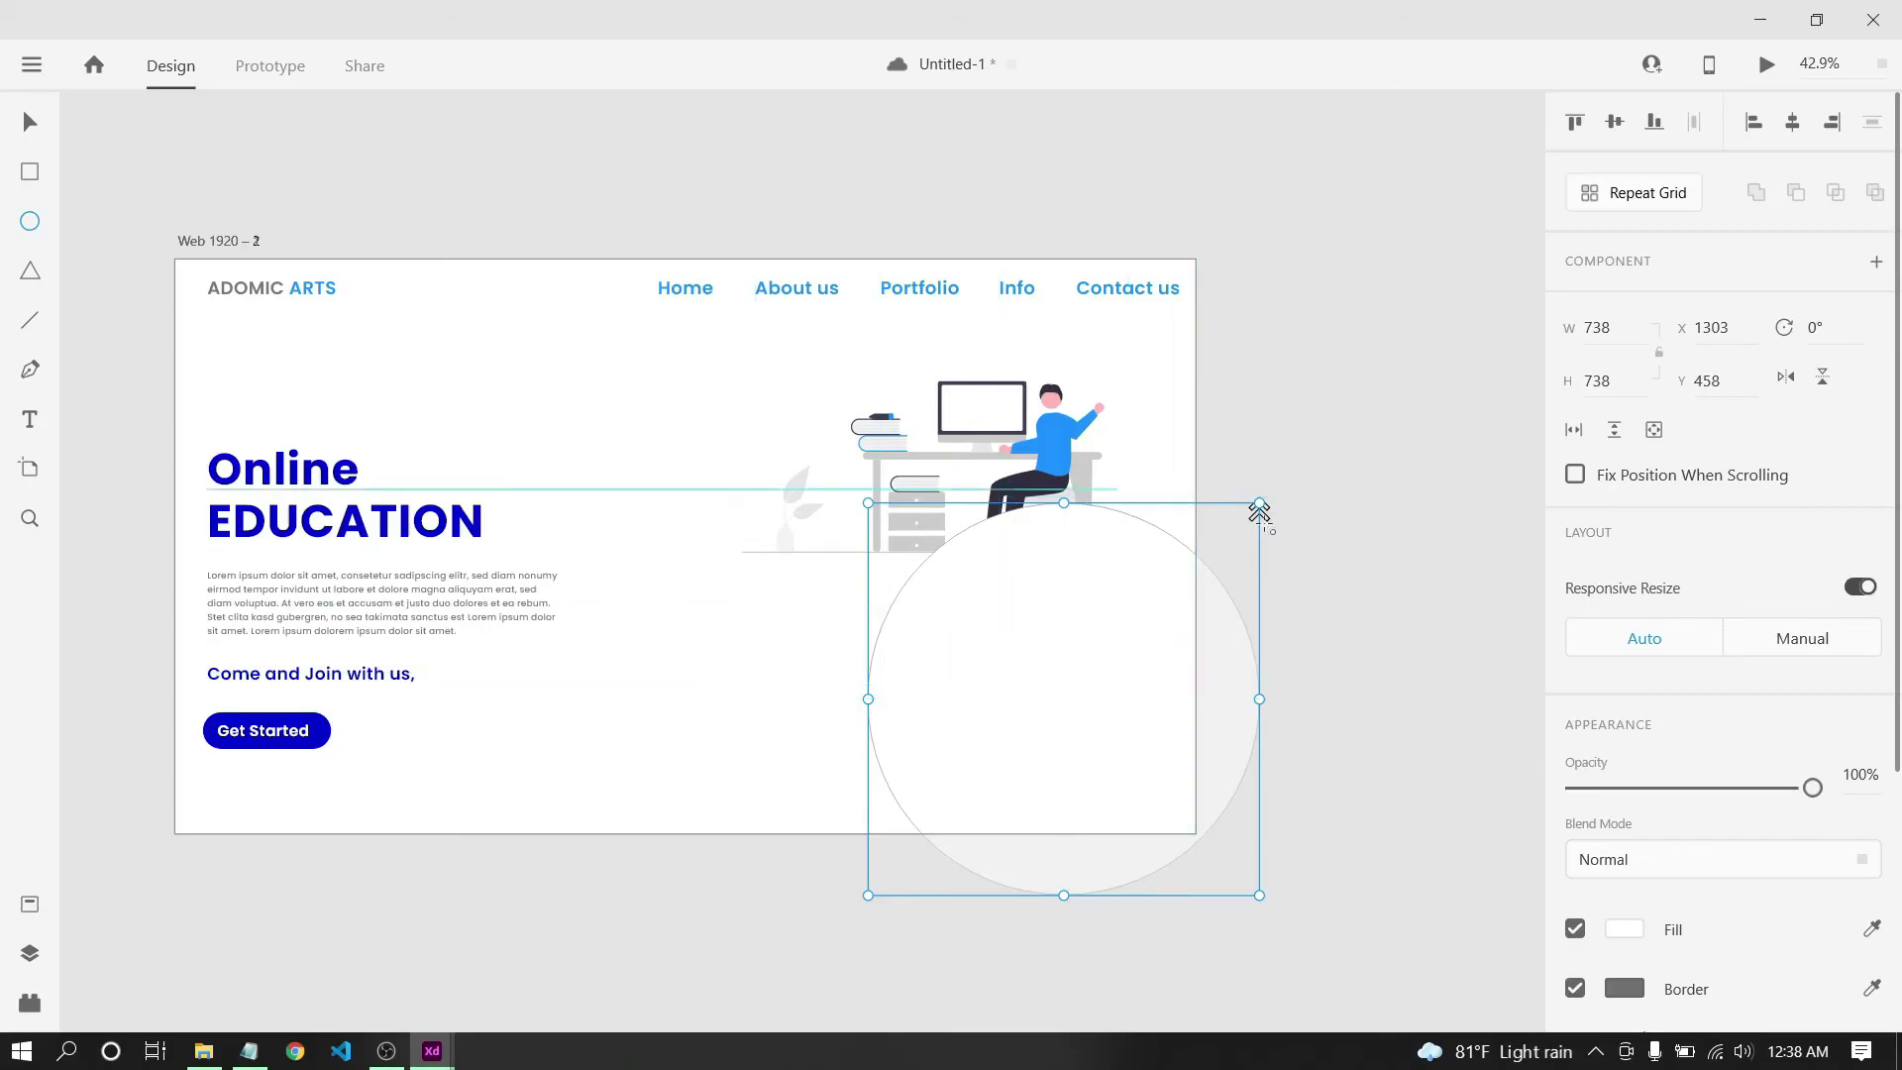
Give the circle the navigation links' blue fill with no border, and send it behind the page content.
left_click(1873, 929)
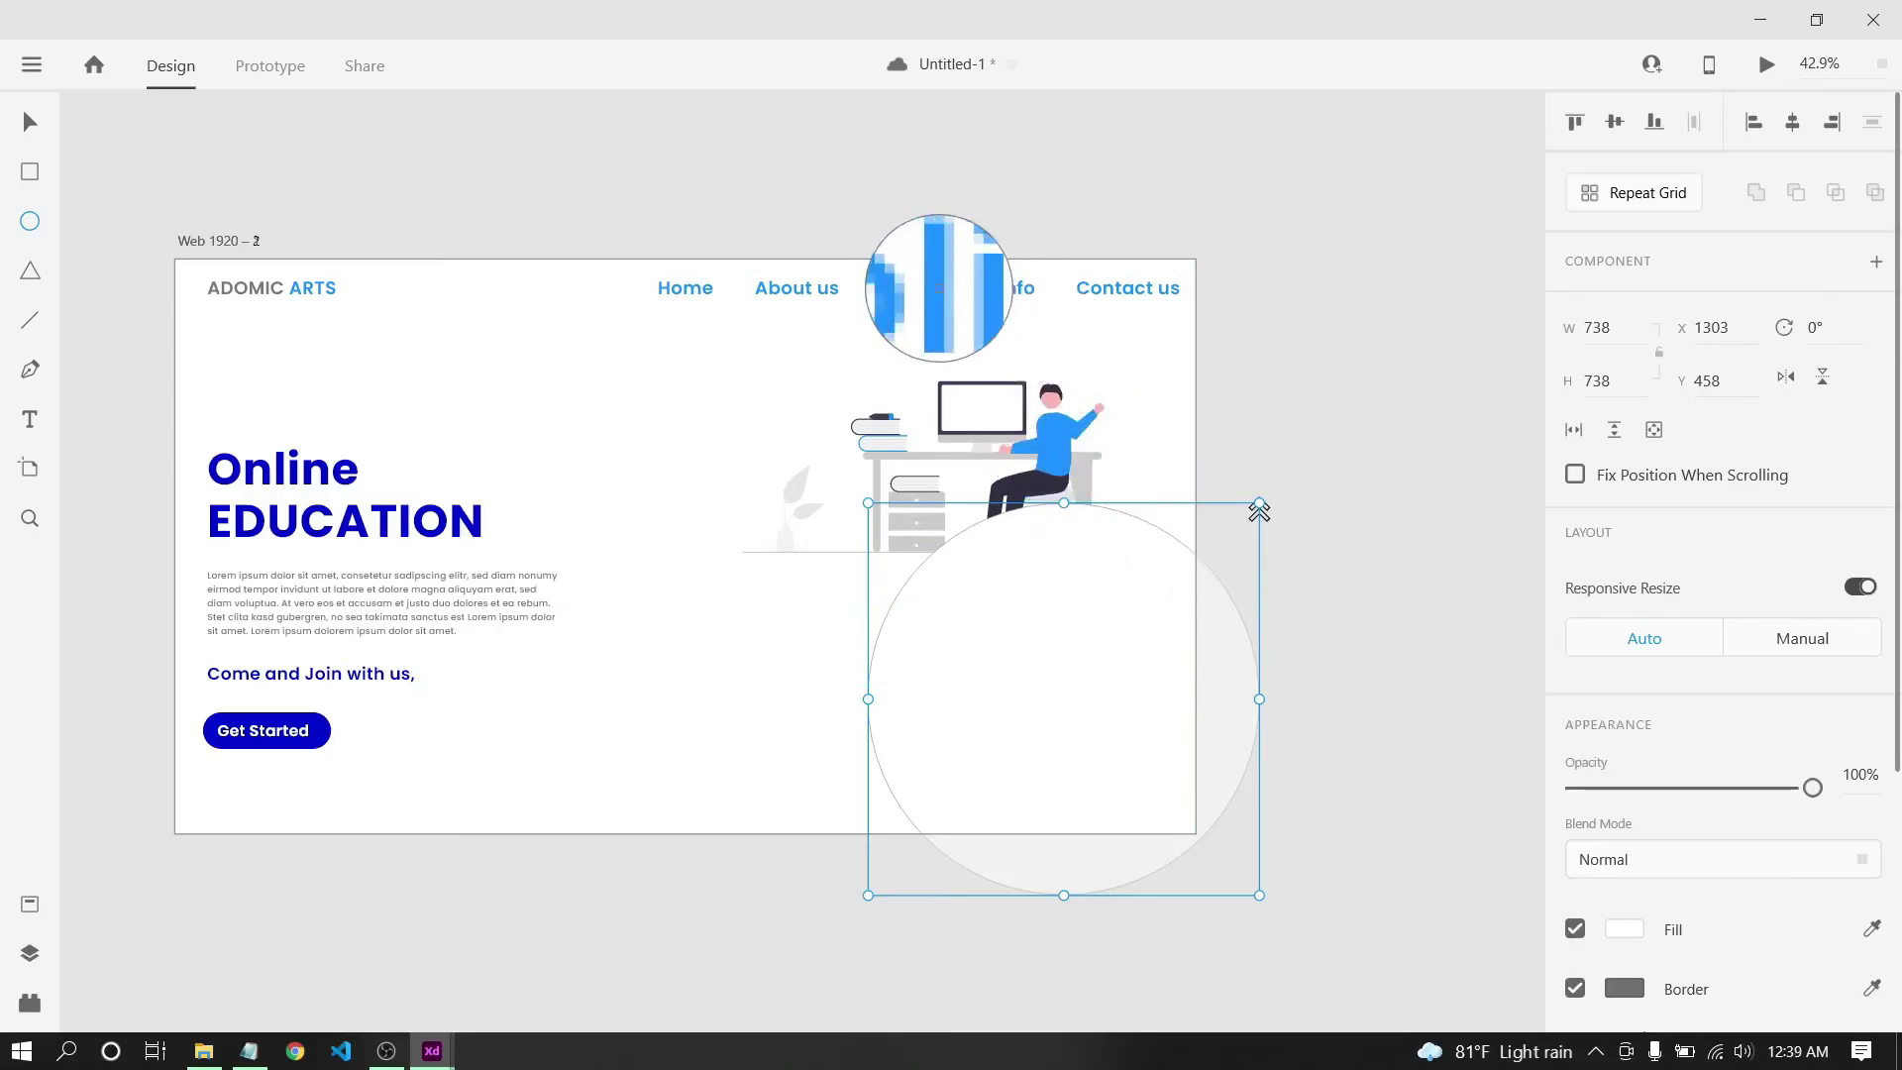
left_click(938, 290)
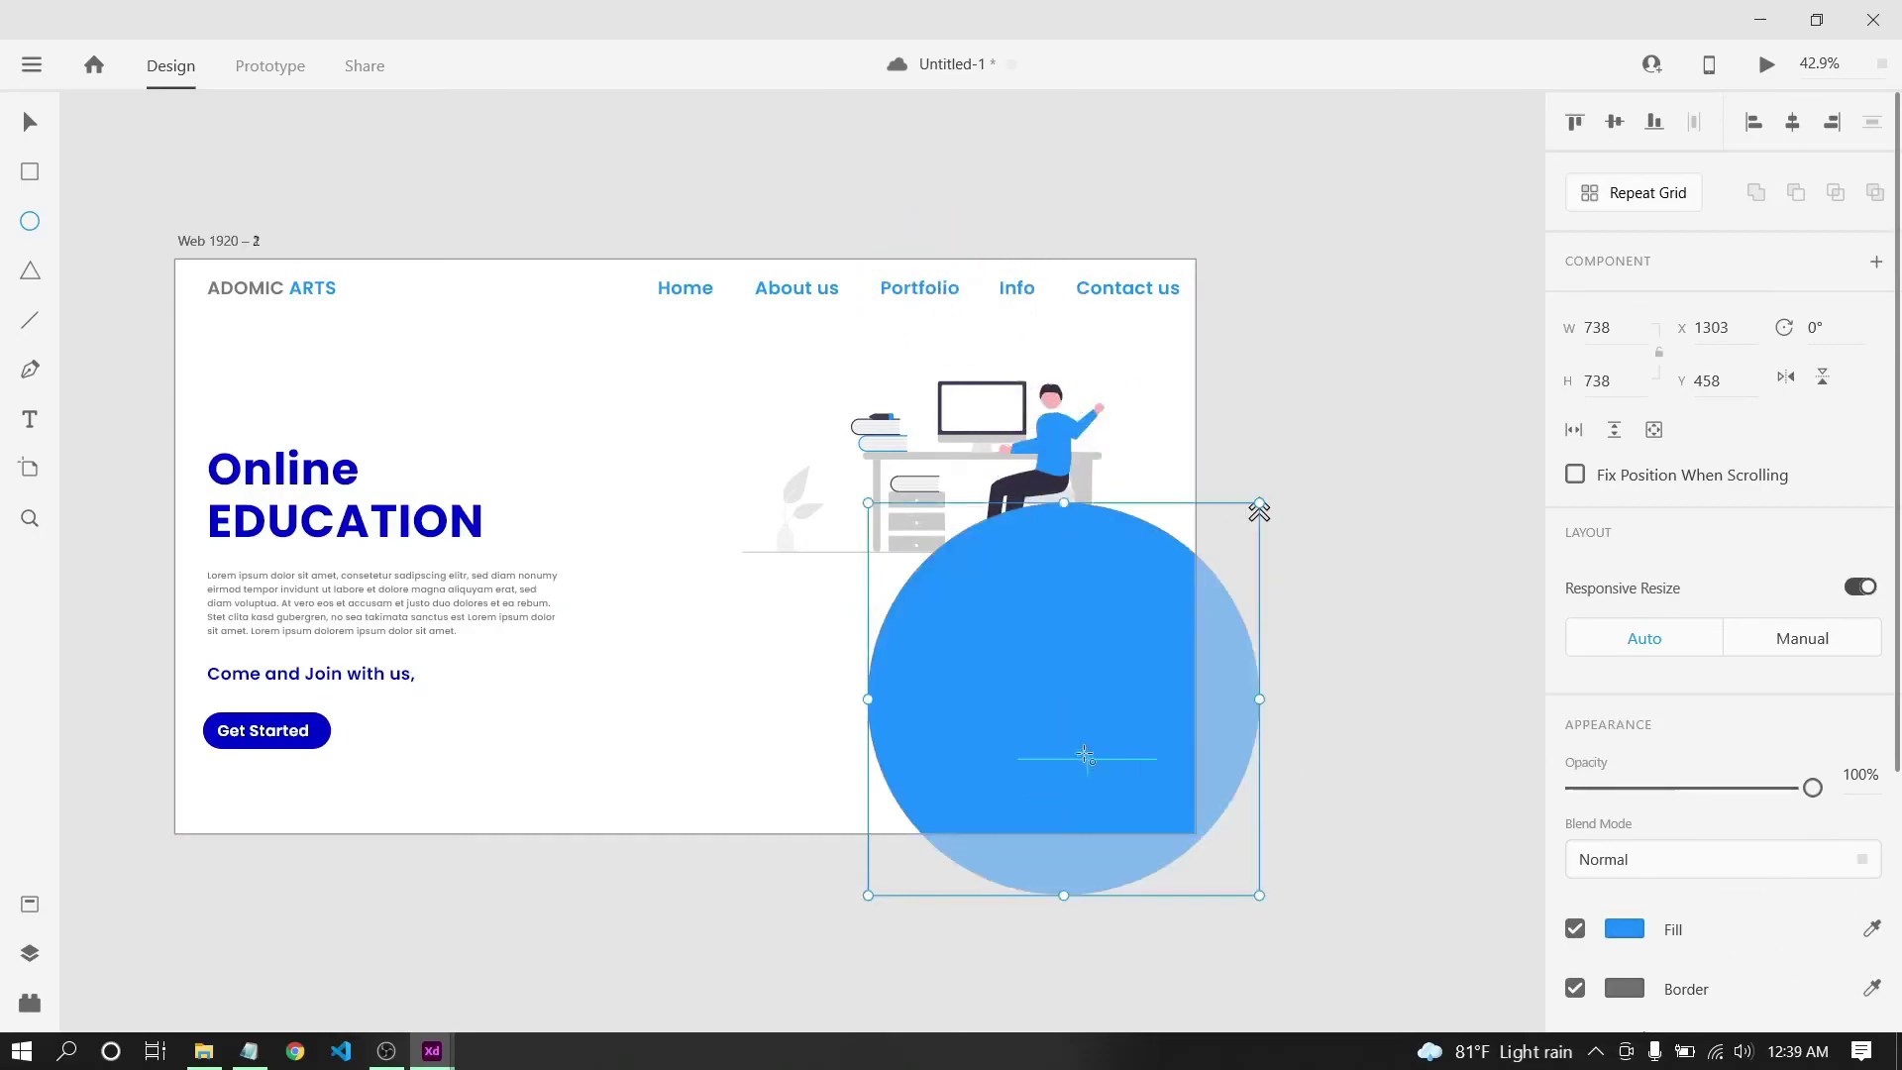
left_click(1577, 989)
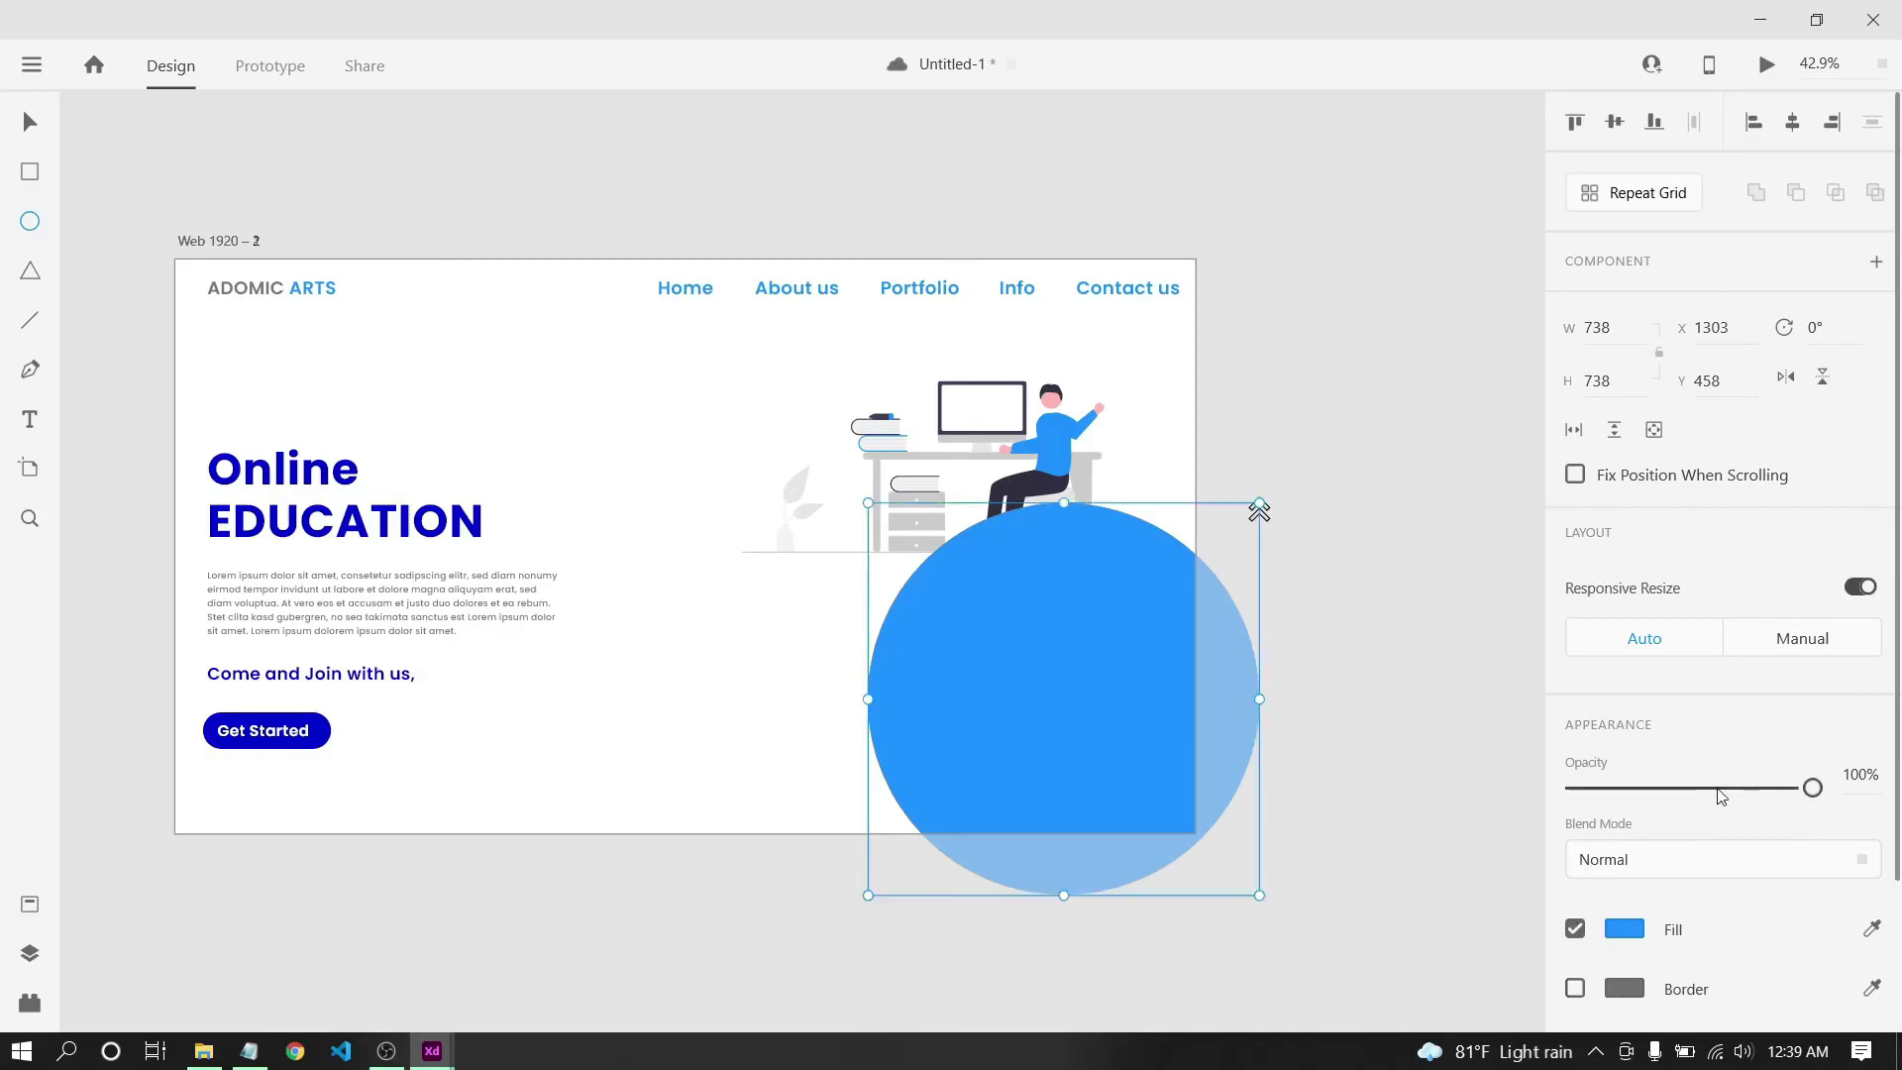
right_click(1090, 664)
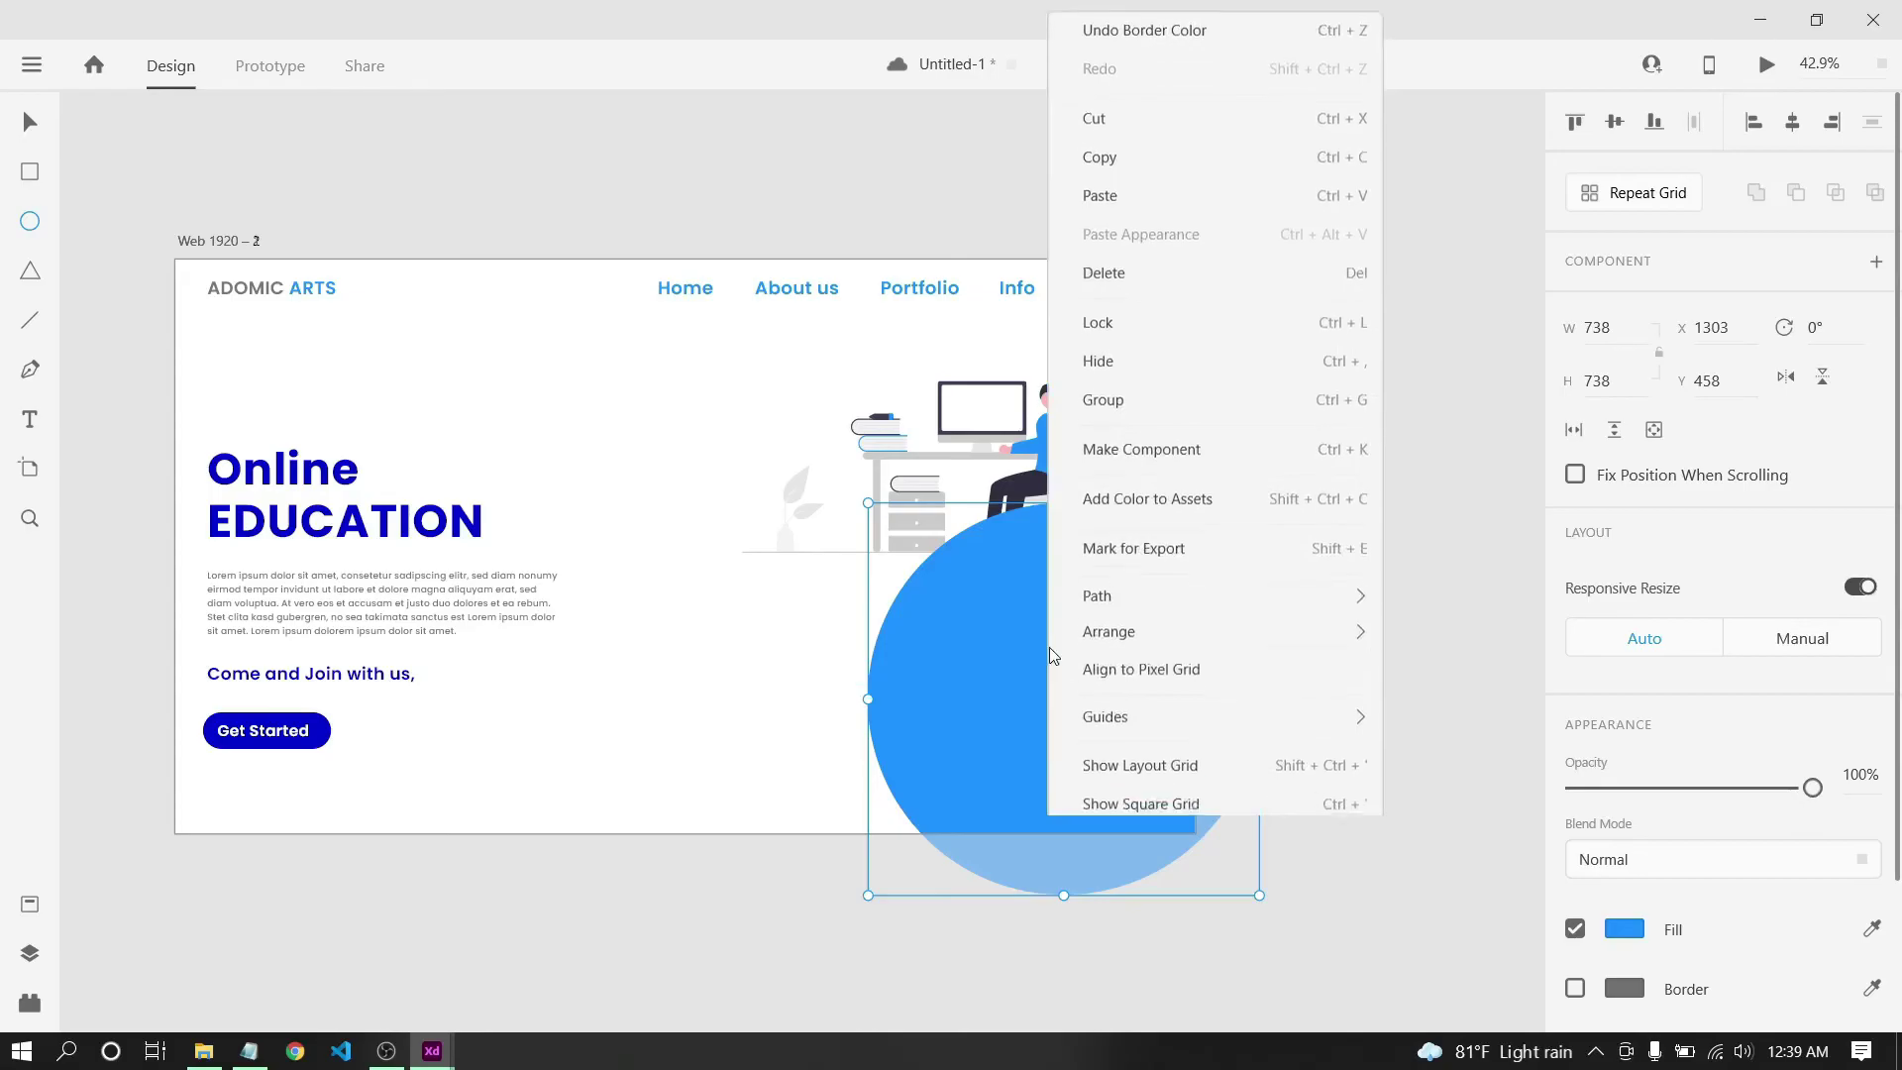
mouse_move(1109, 622)
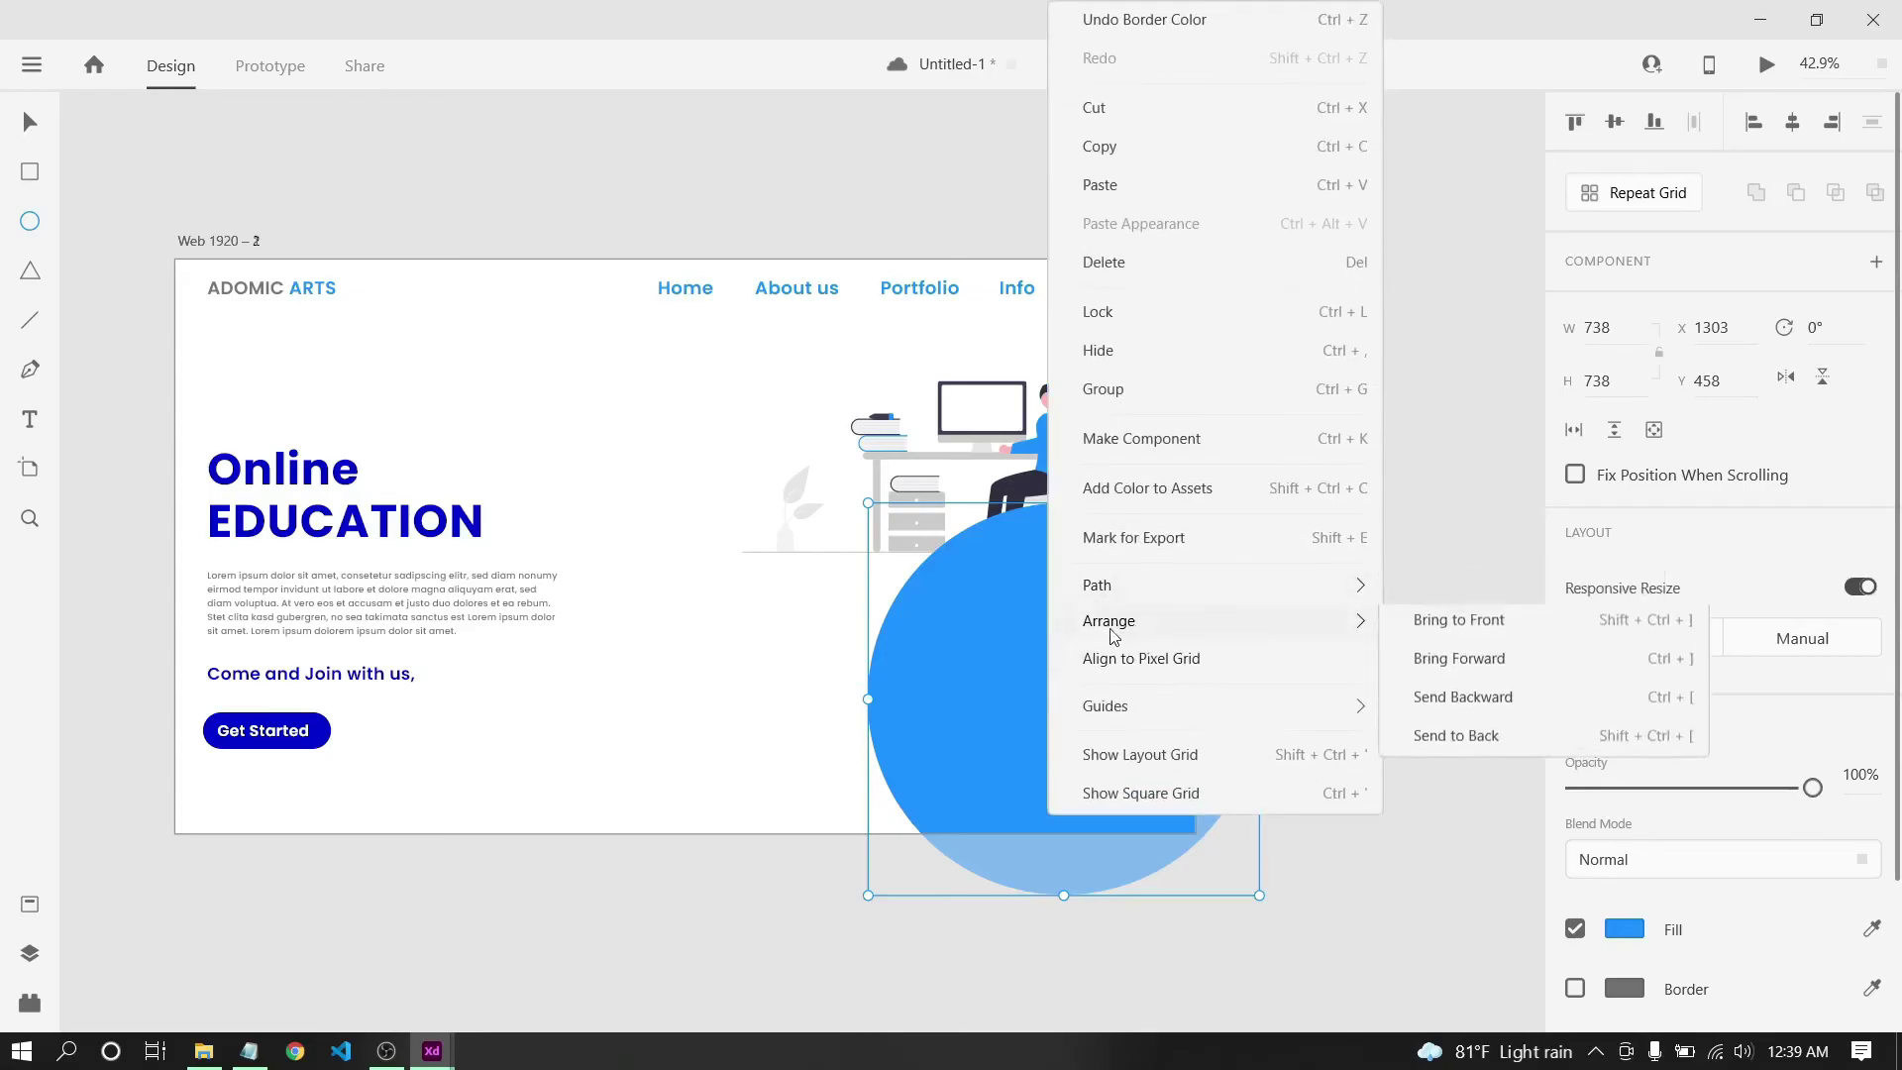
left_click(1534, 743)
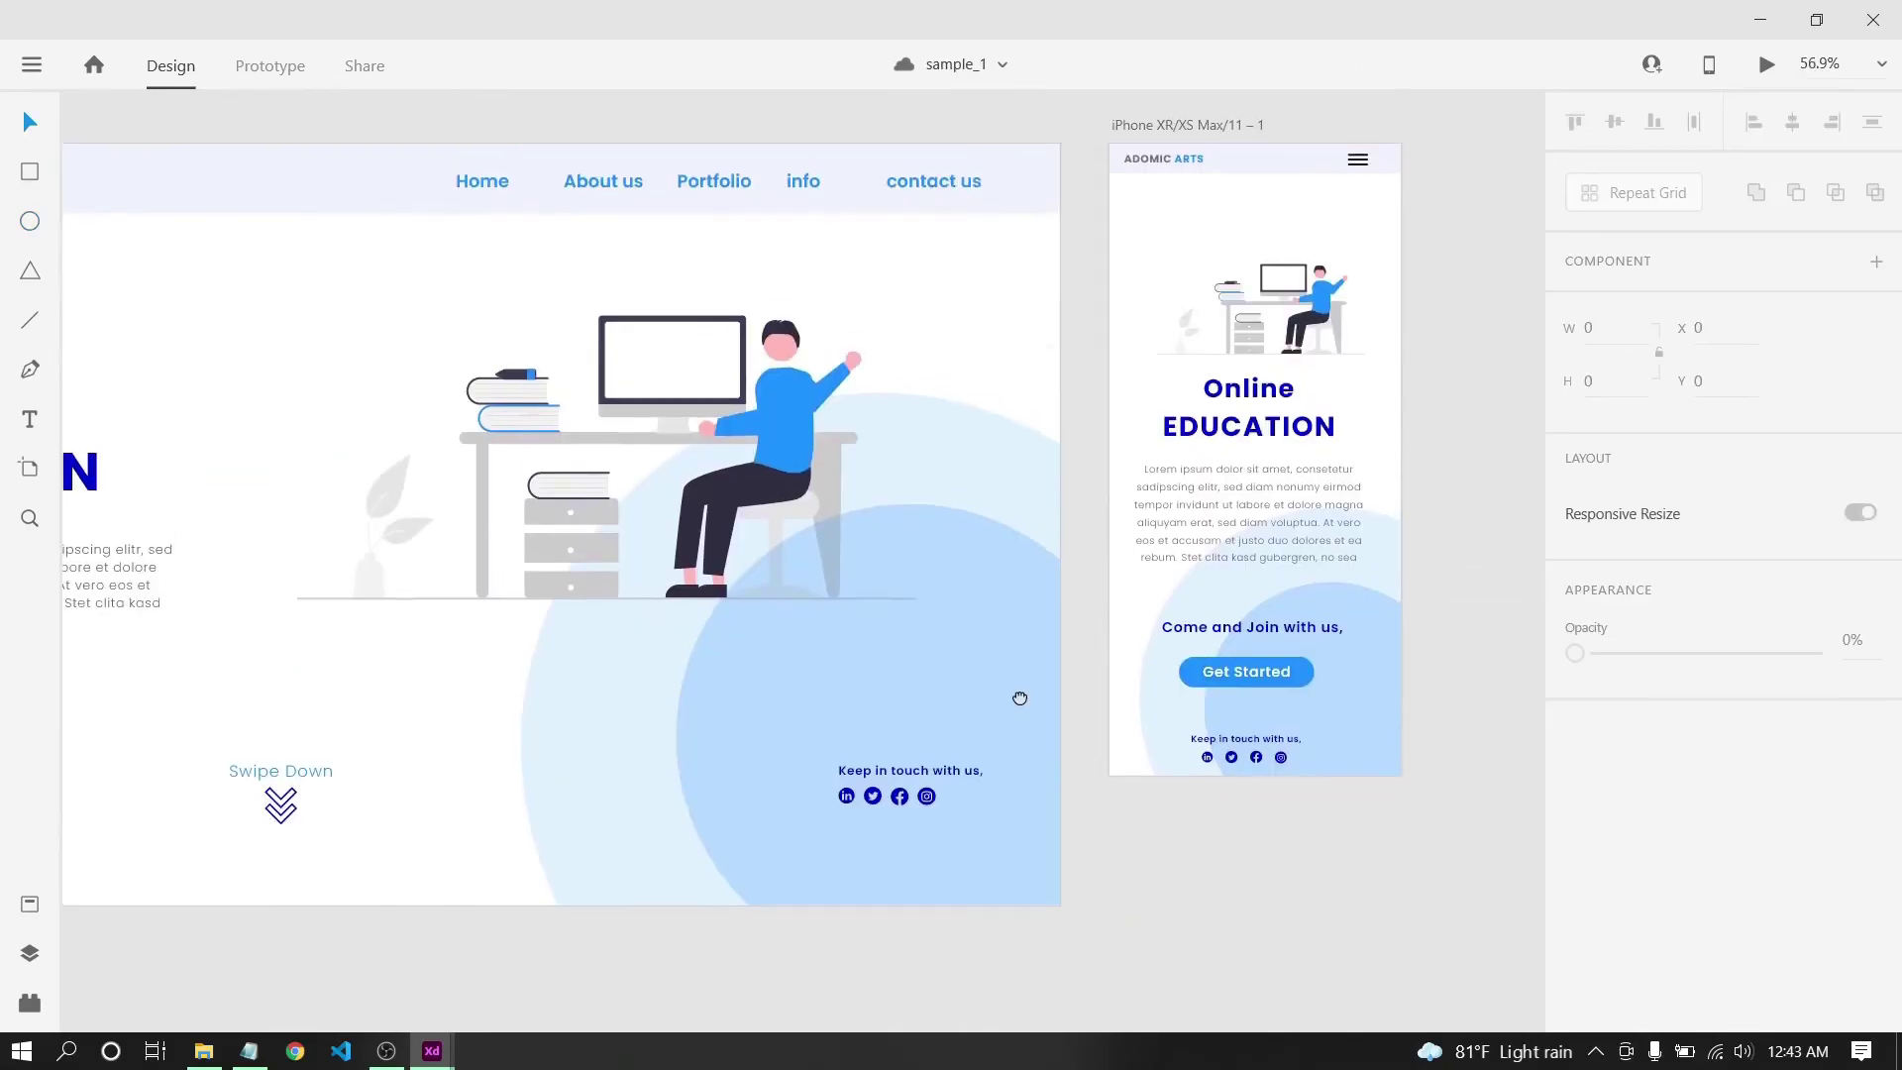
Using sample_1 as reference, shift the pale blue circle in Untitled-1 and enlarge it to about 799 by 798 px.
scroll(749, 743, "left", 3)
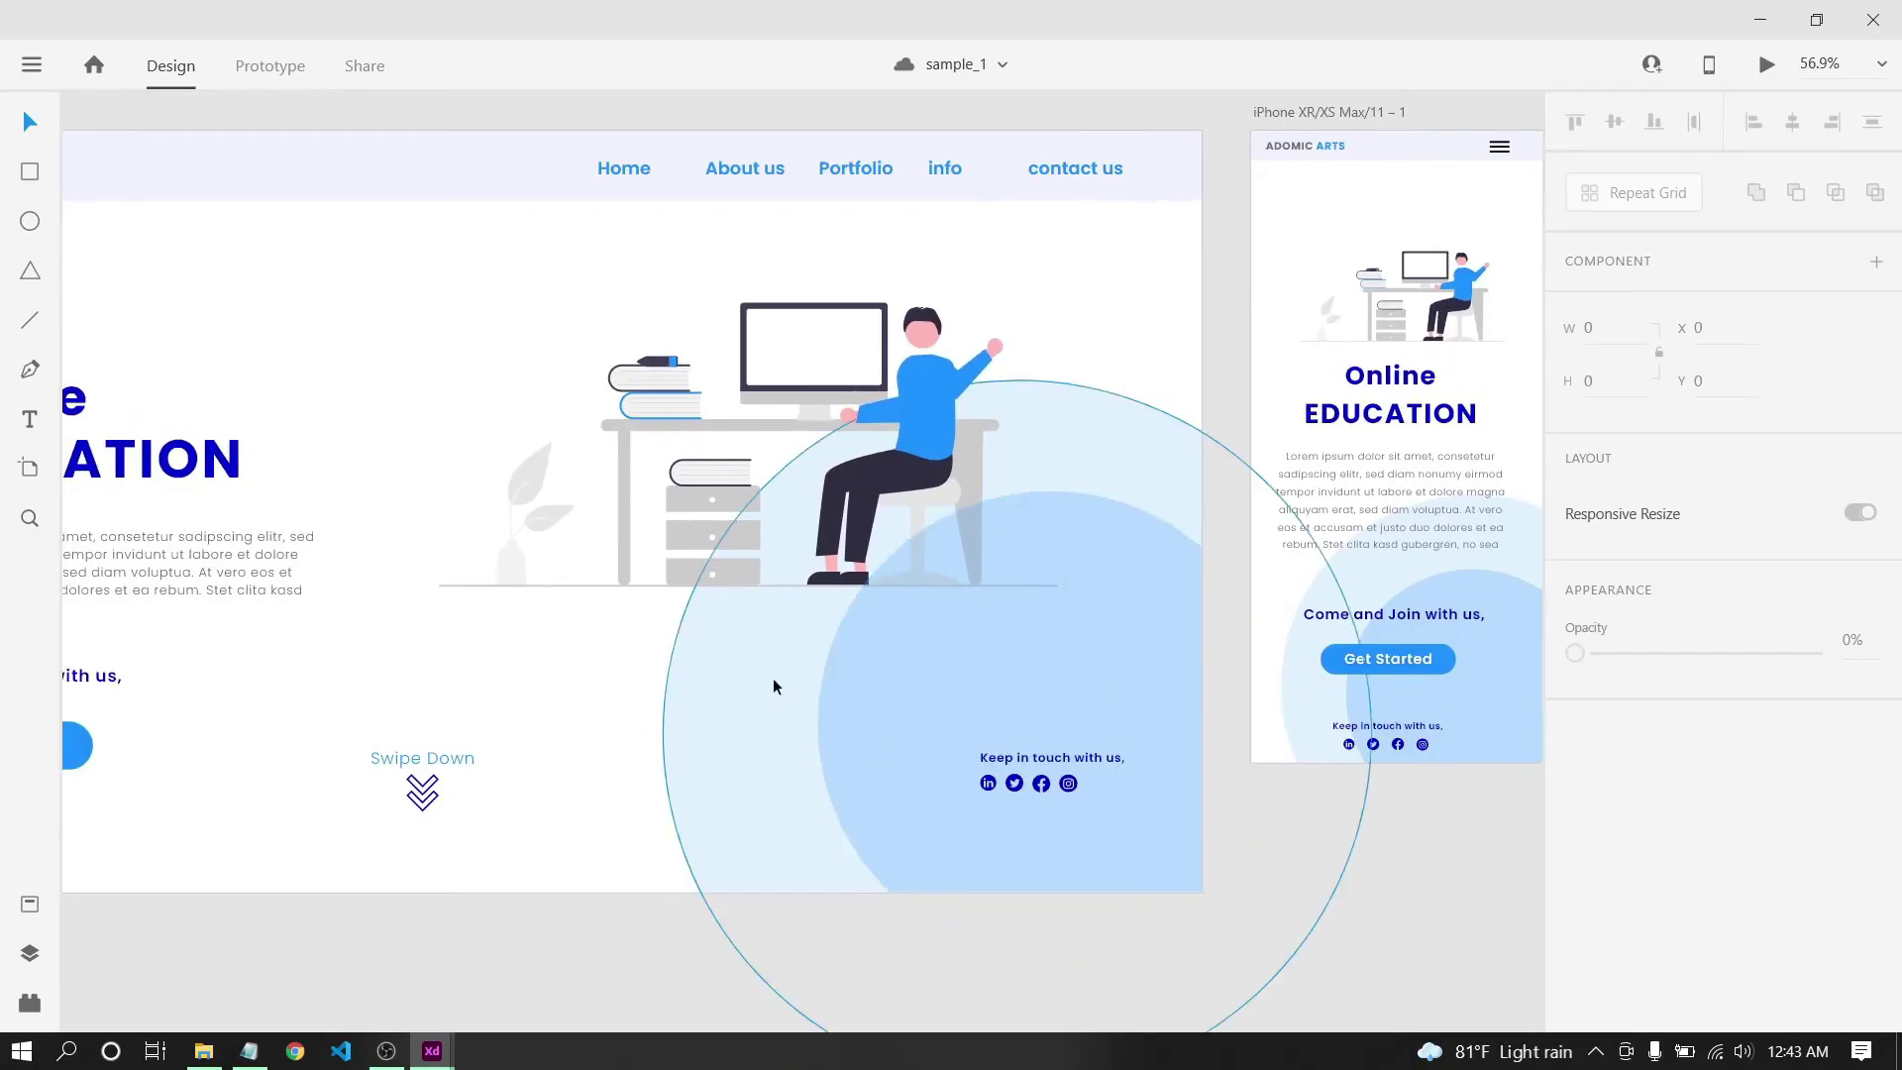
mouse_move(432, 1048)
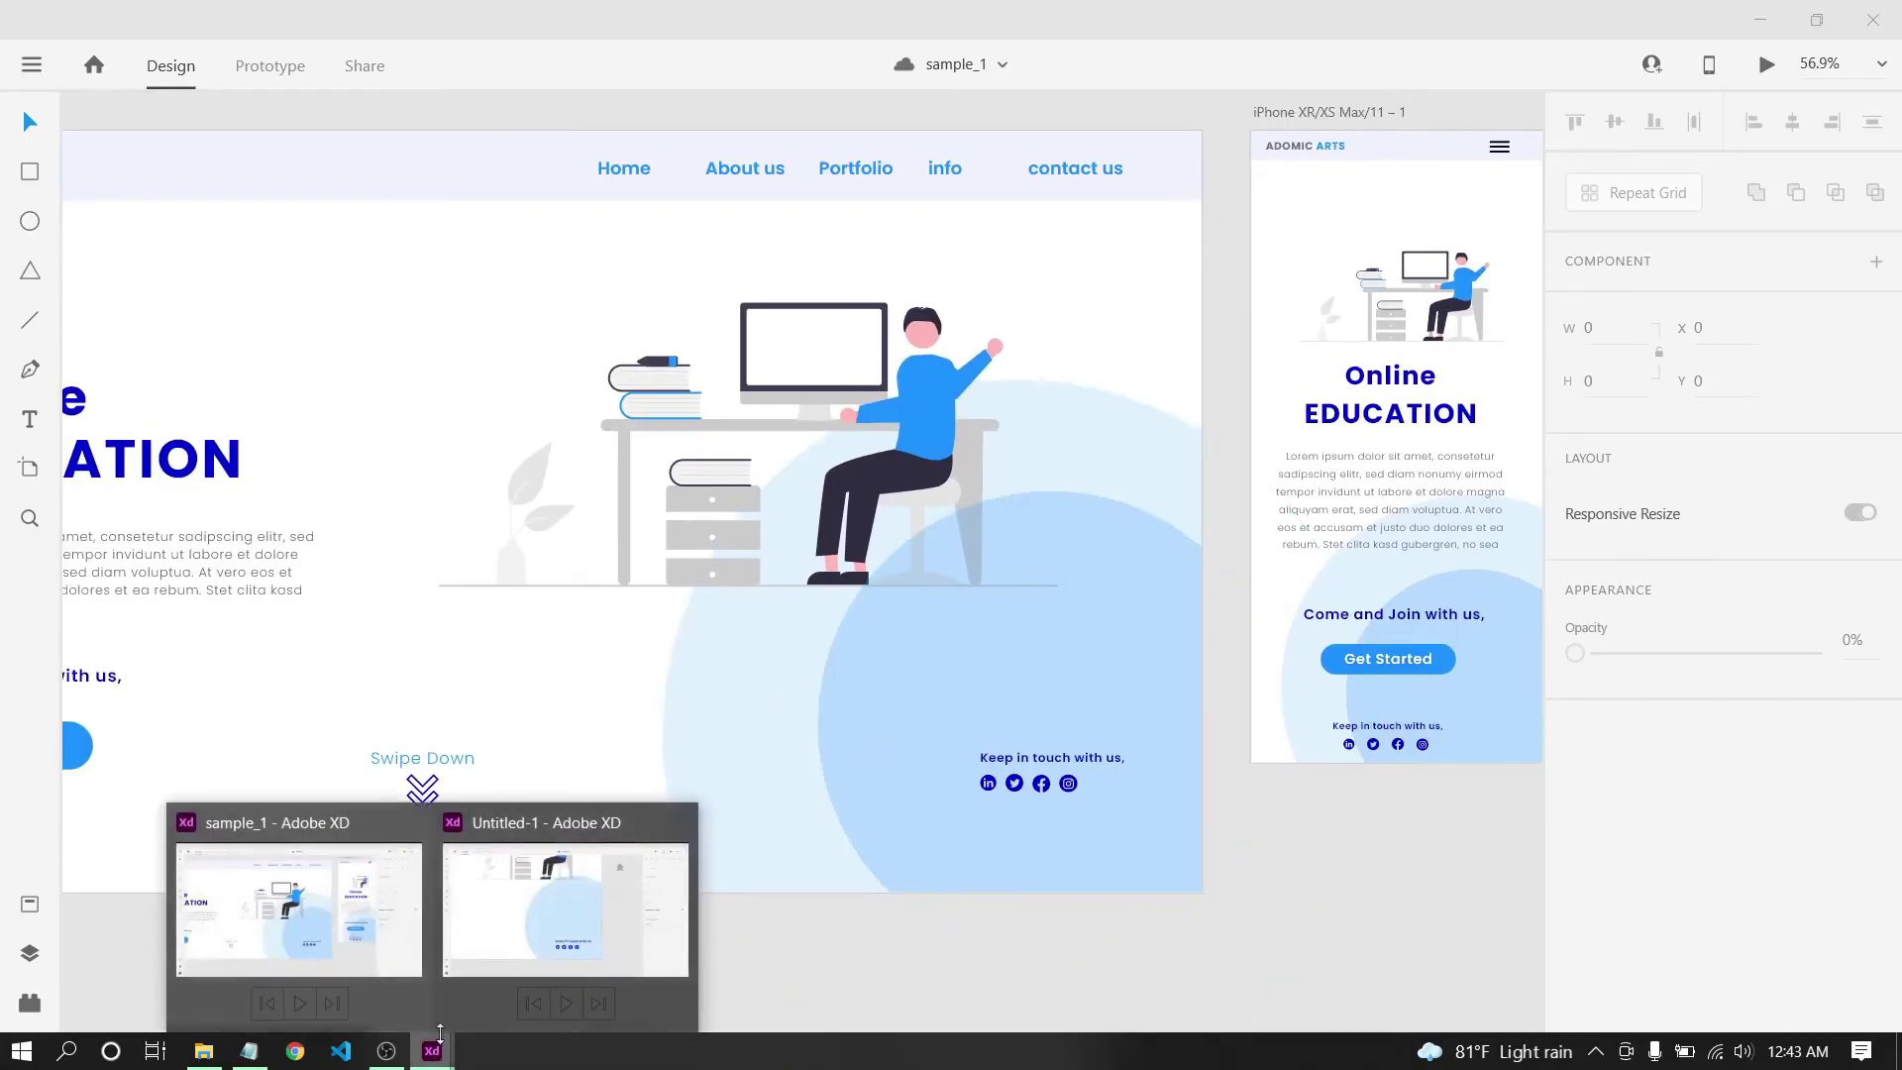
left_click(514, 953)
left_click(924, 550)
left_click_drag(924, 550, 948, 579)
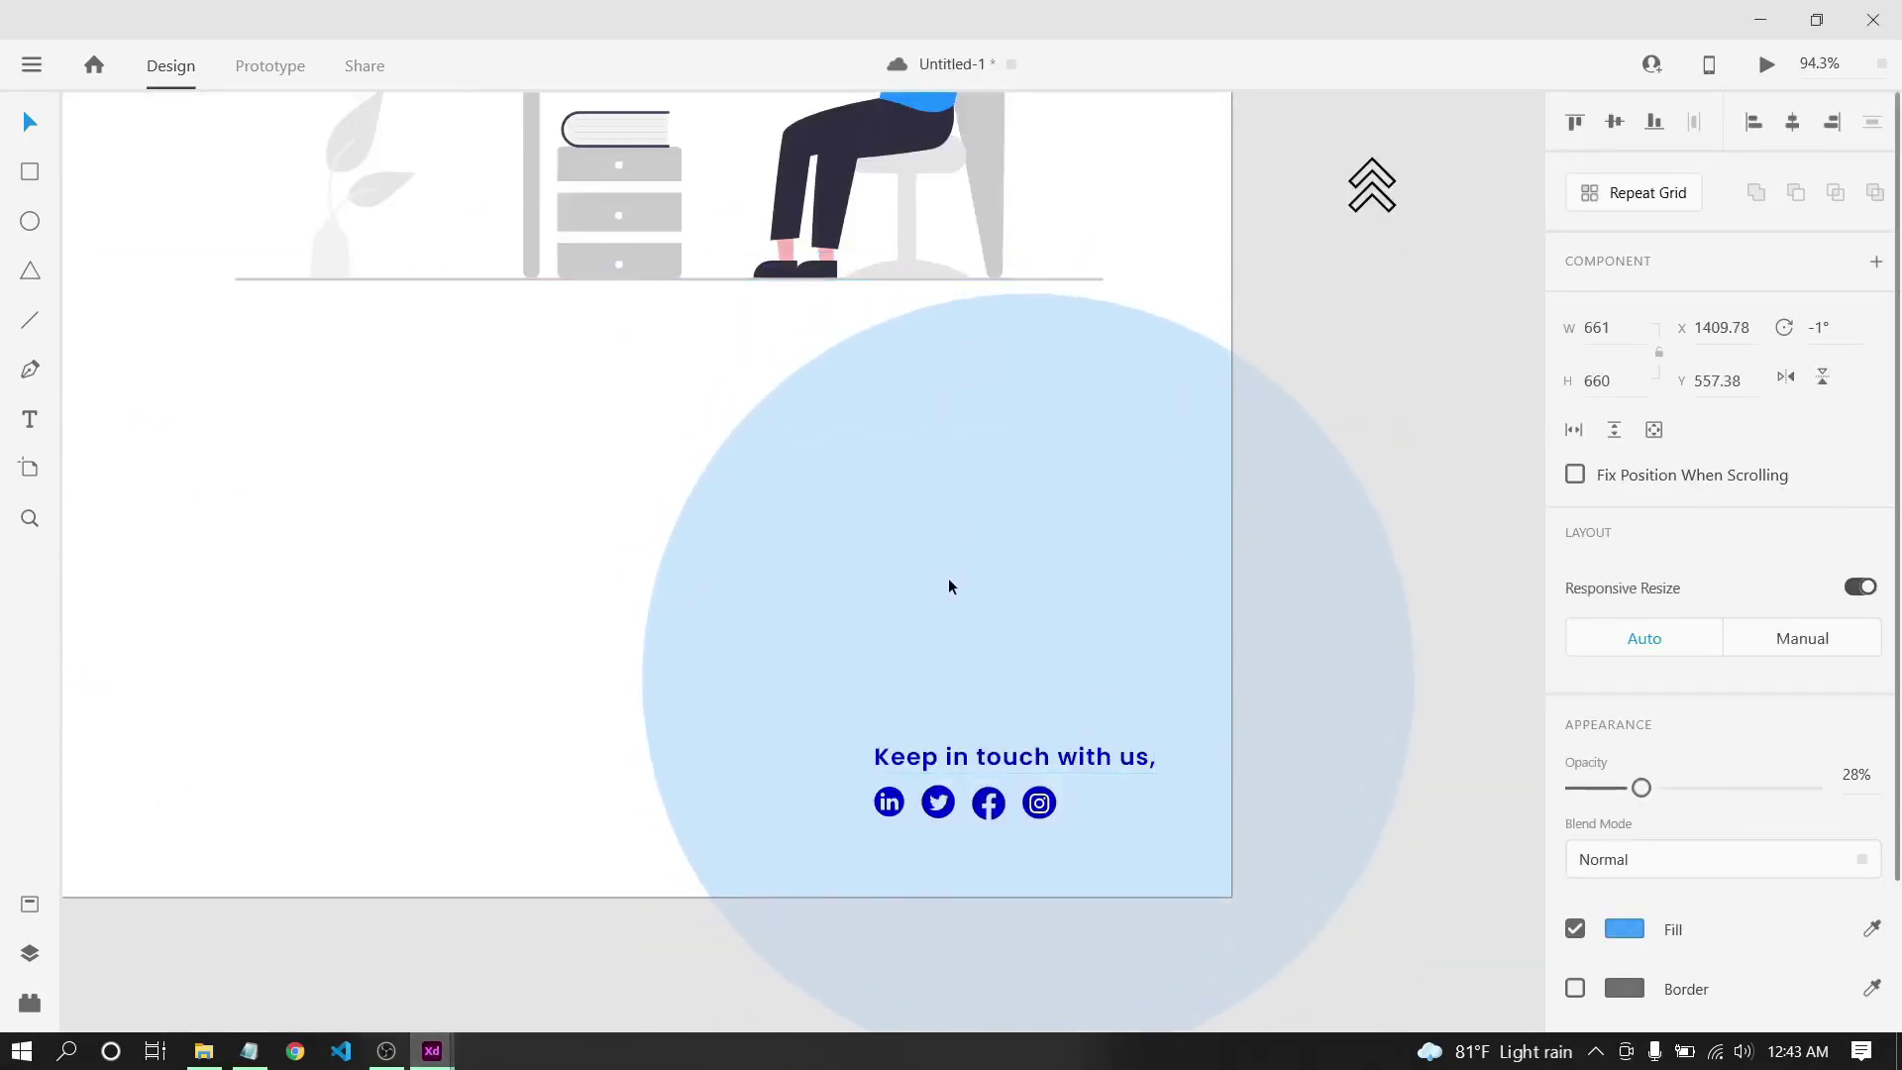
left_click_drag(639, 302, 474, 145)
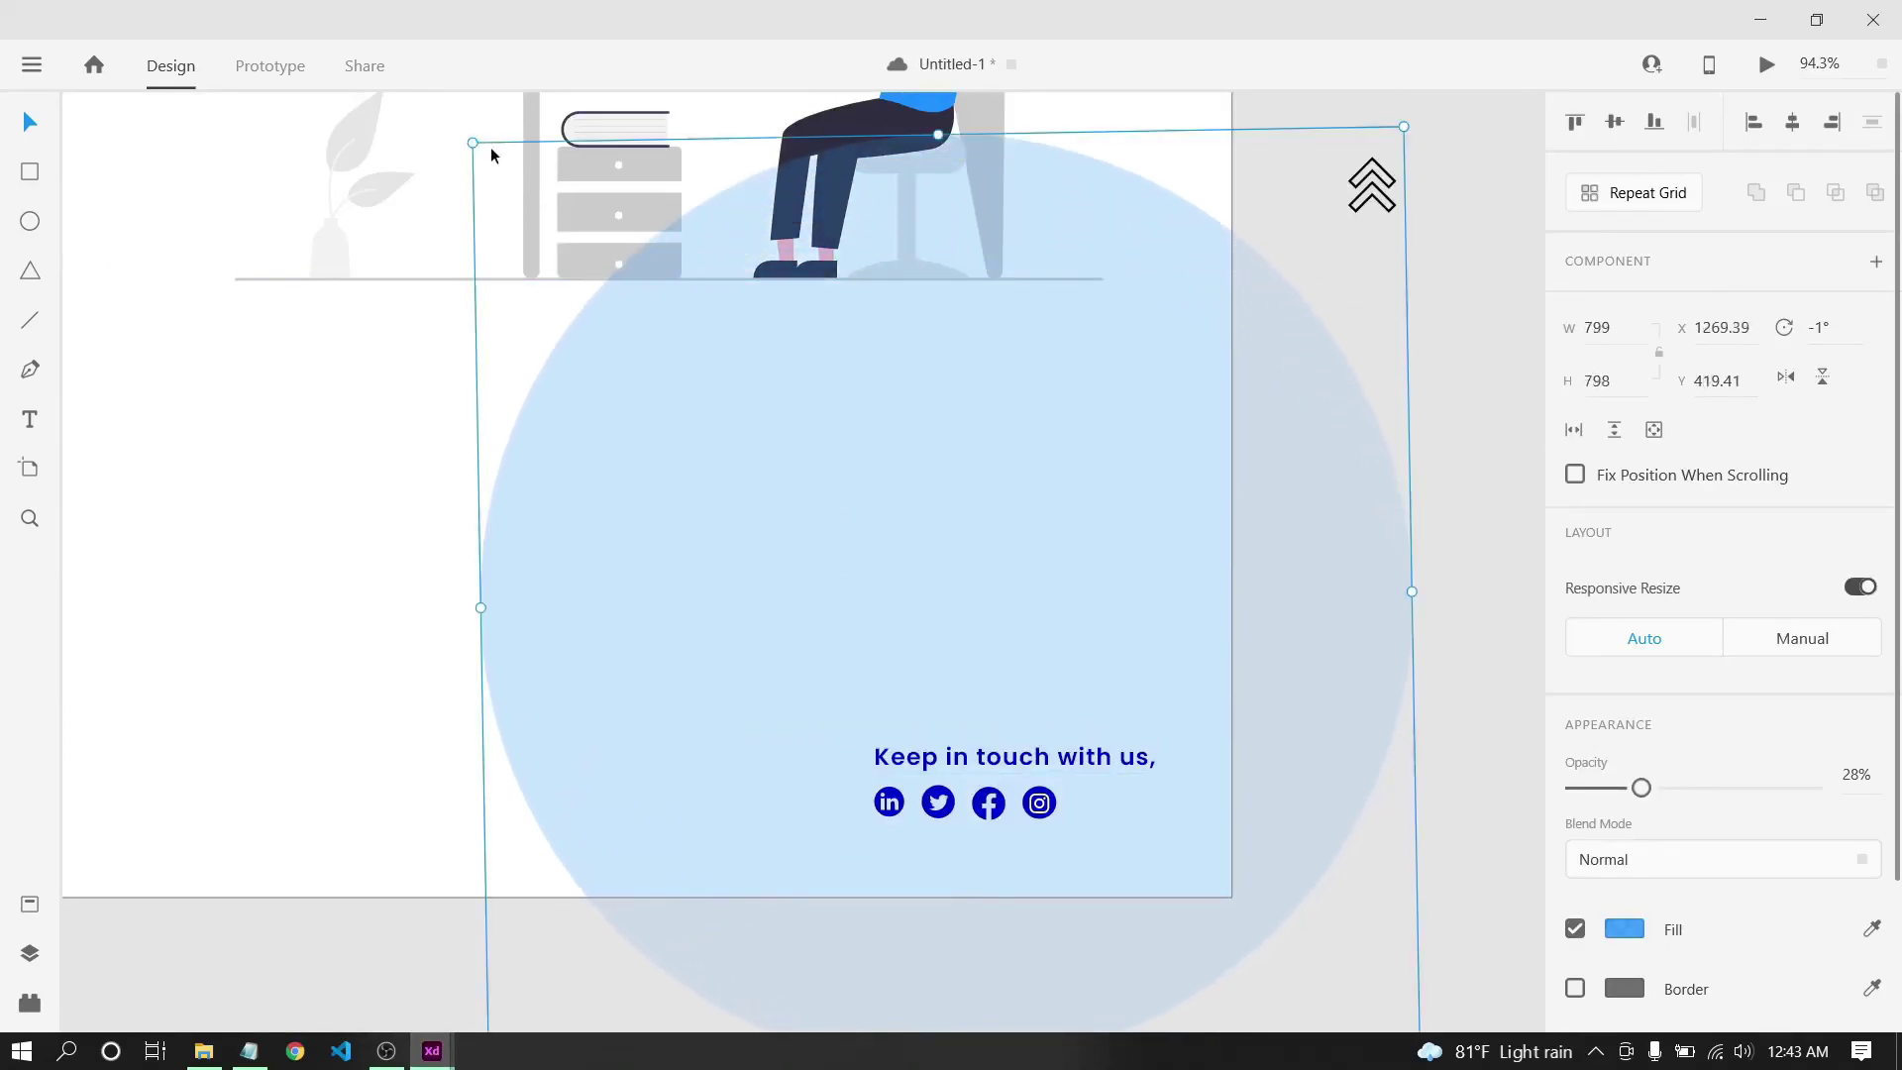
Send the enlarged circle to the back and lower its opacity to 15%.
right_click(858, 300)
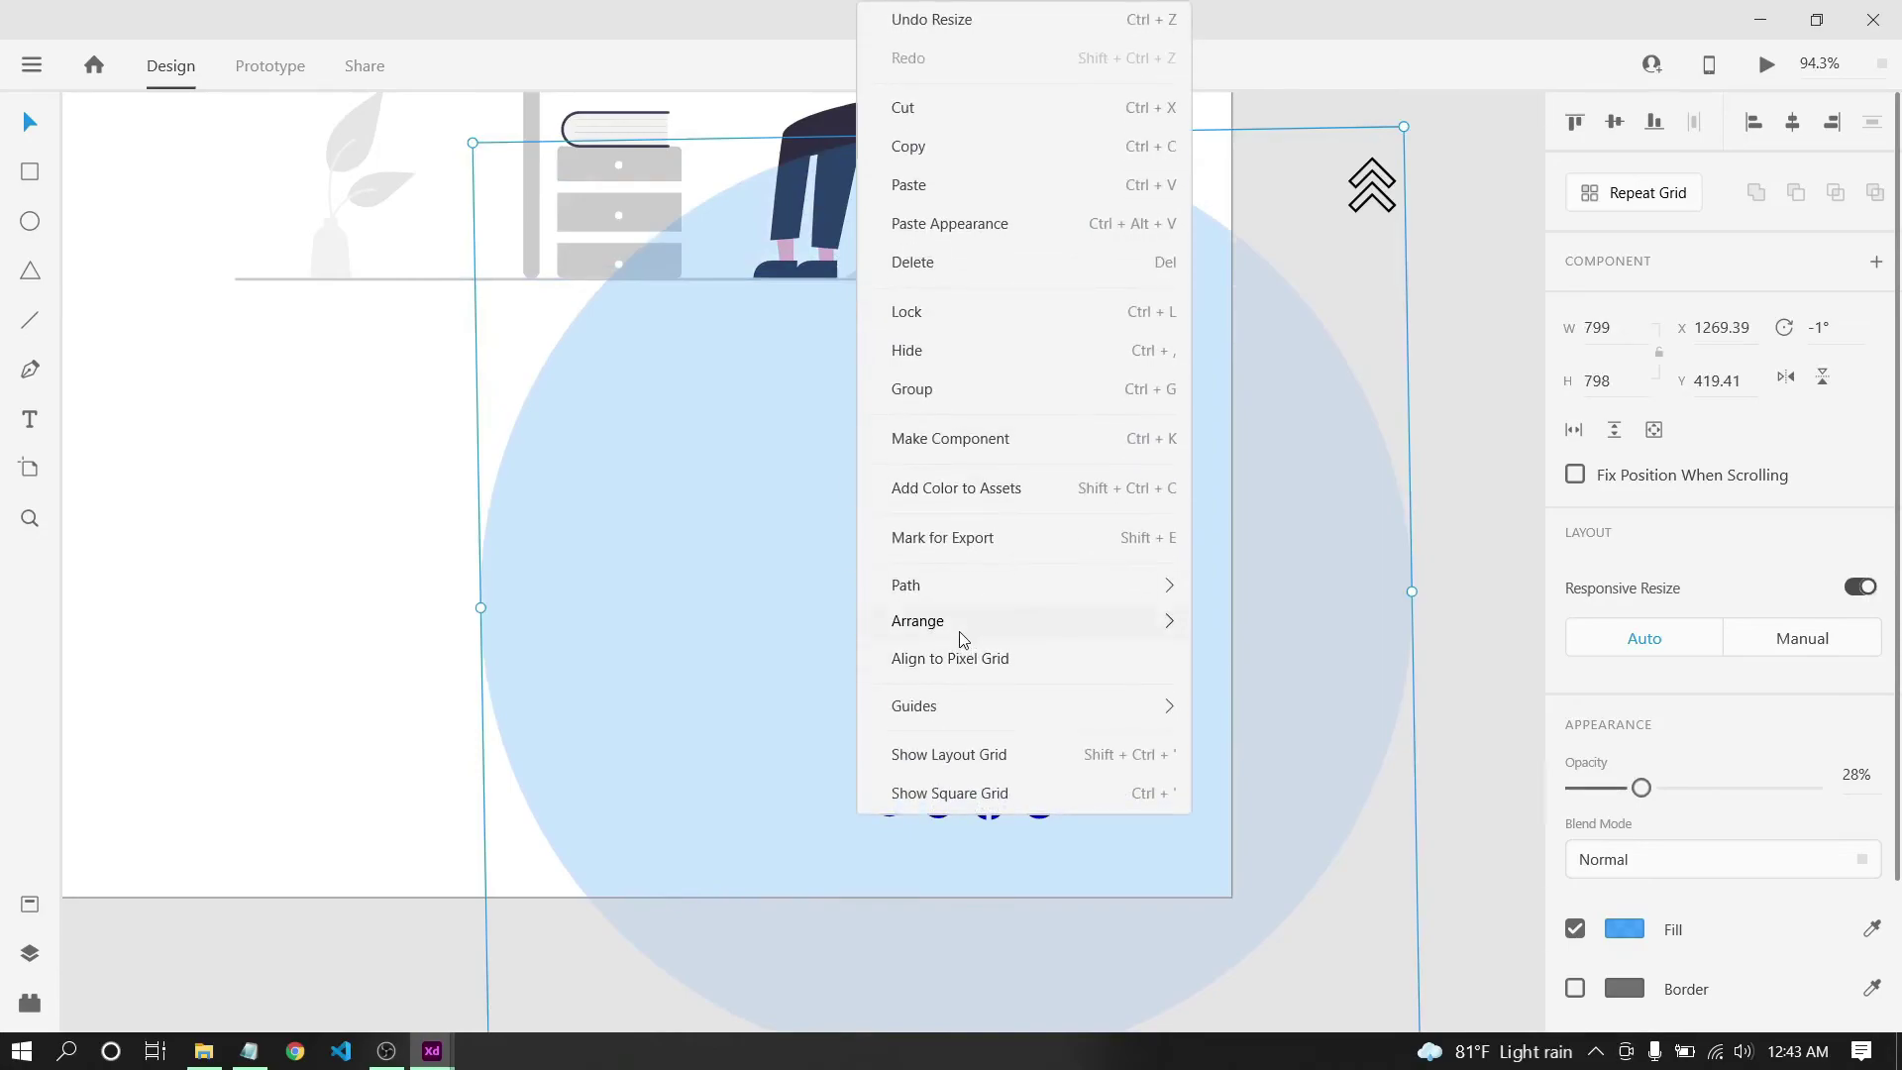
mouse_move(961, 625)
left_click(1288, 737)
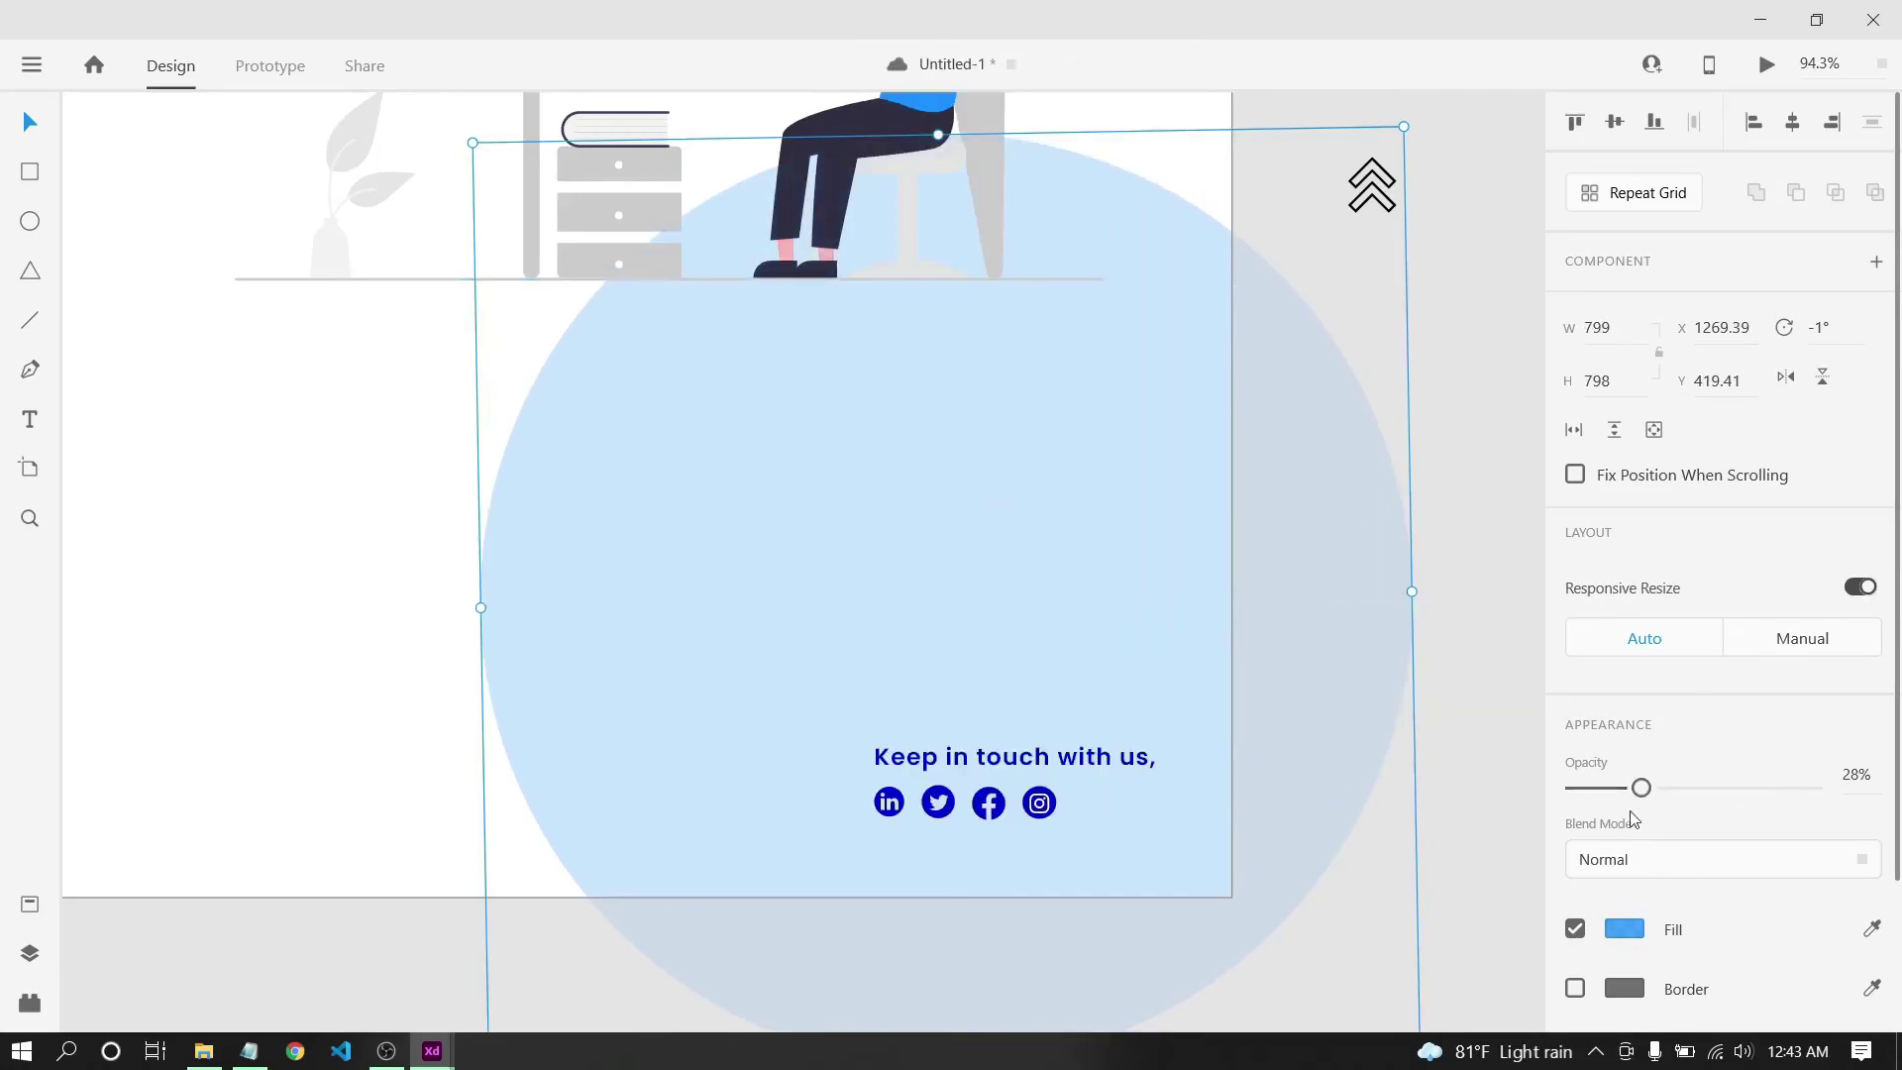
left_click_drag(1641, 787, 1611, 791)
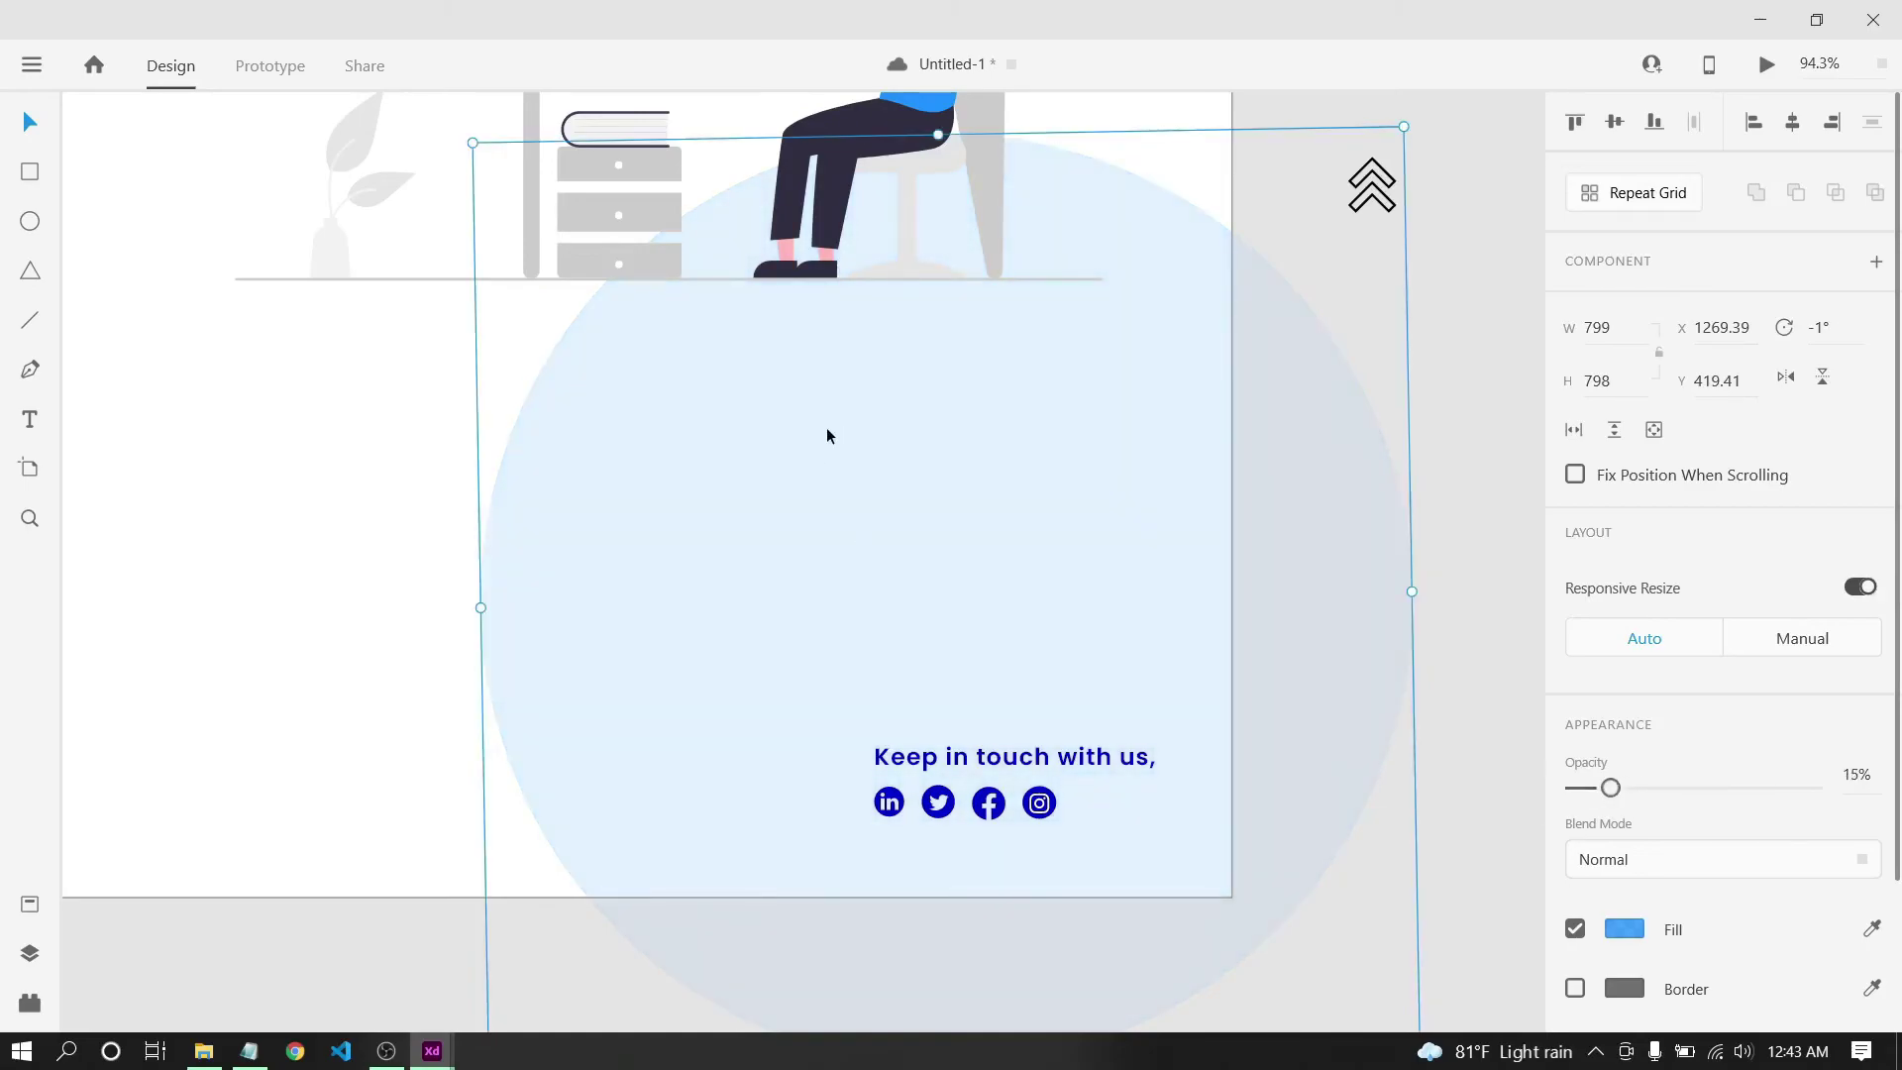
Duplicate the pale circle toward the lower right and shrink the copy from its upper-left corner.
left_click_drag(827, 429, 994, 556)
scroll(947, 504, "down", 1)
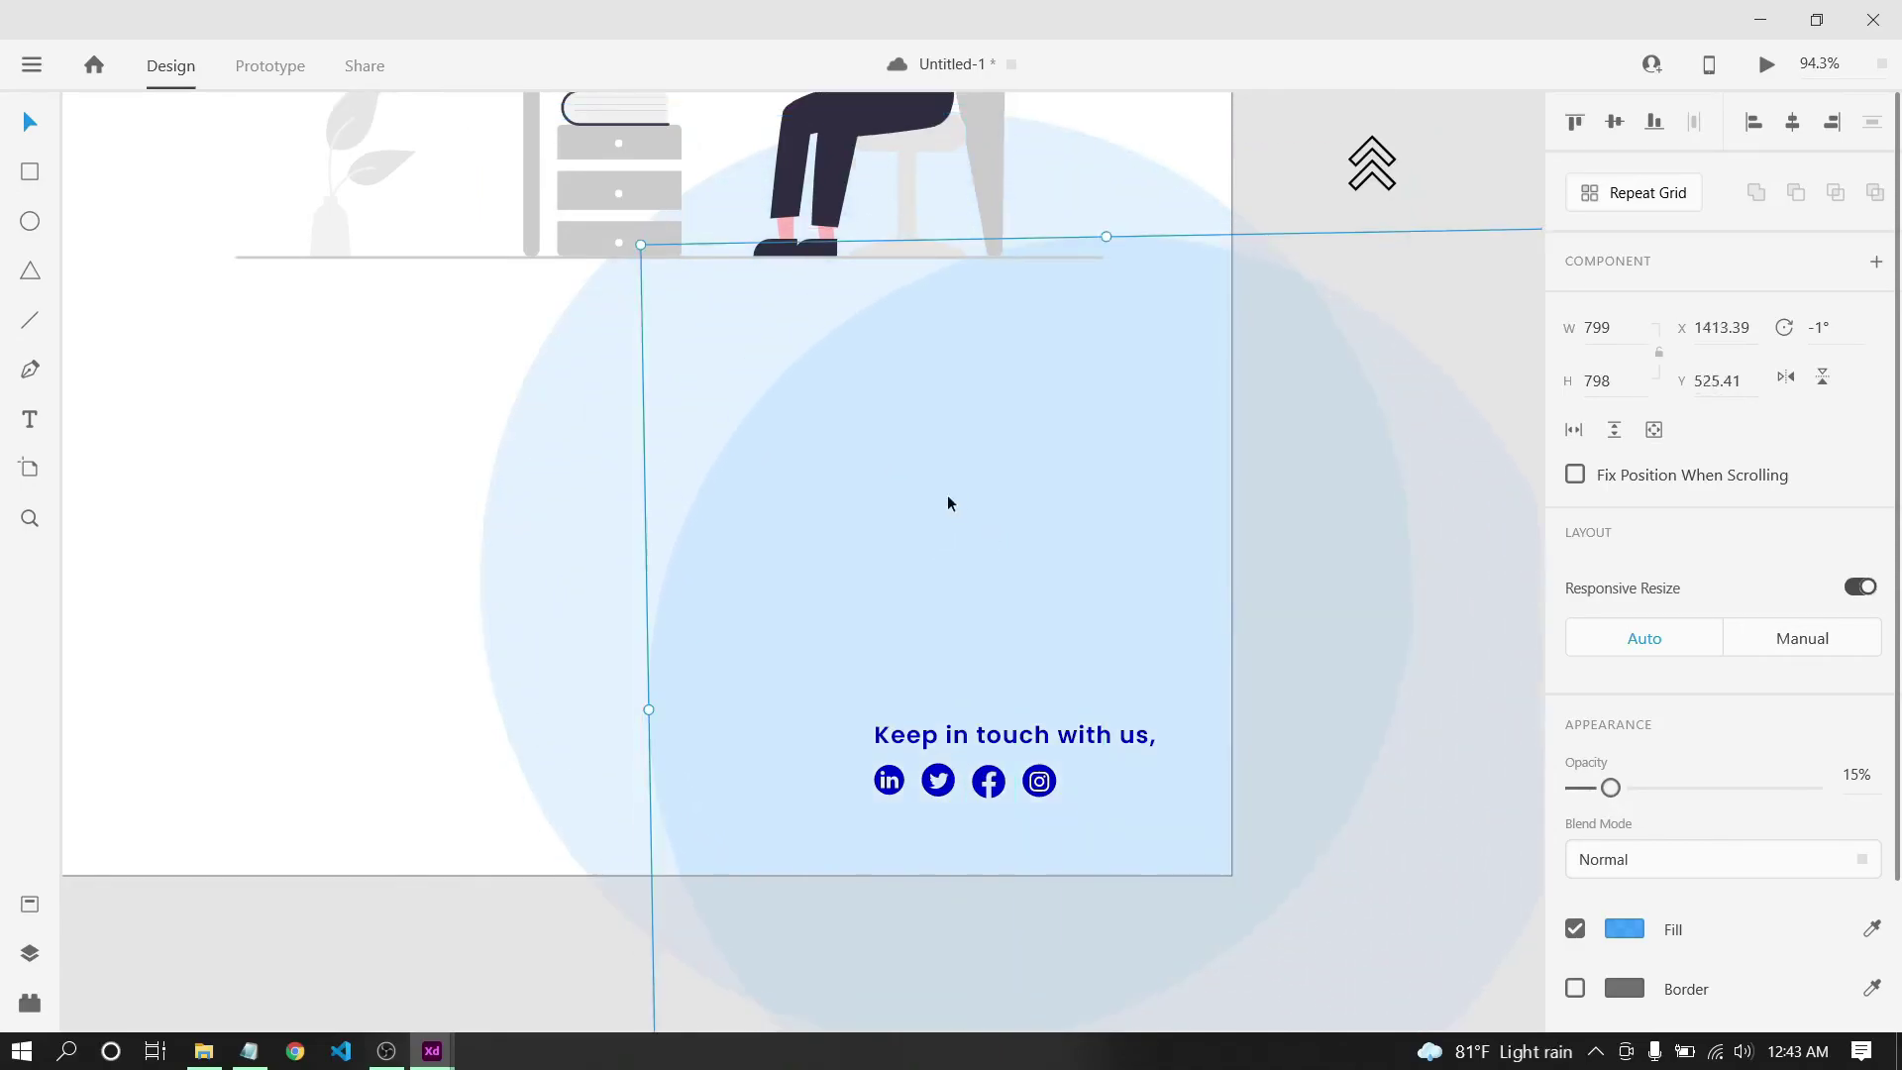
scroll(947, 504, "down", 5, "ctrl")
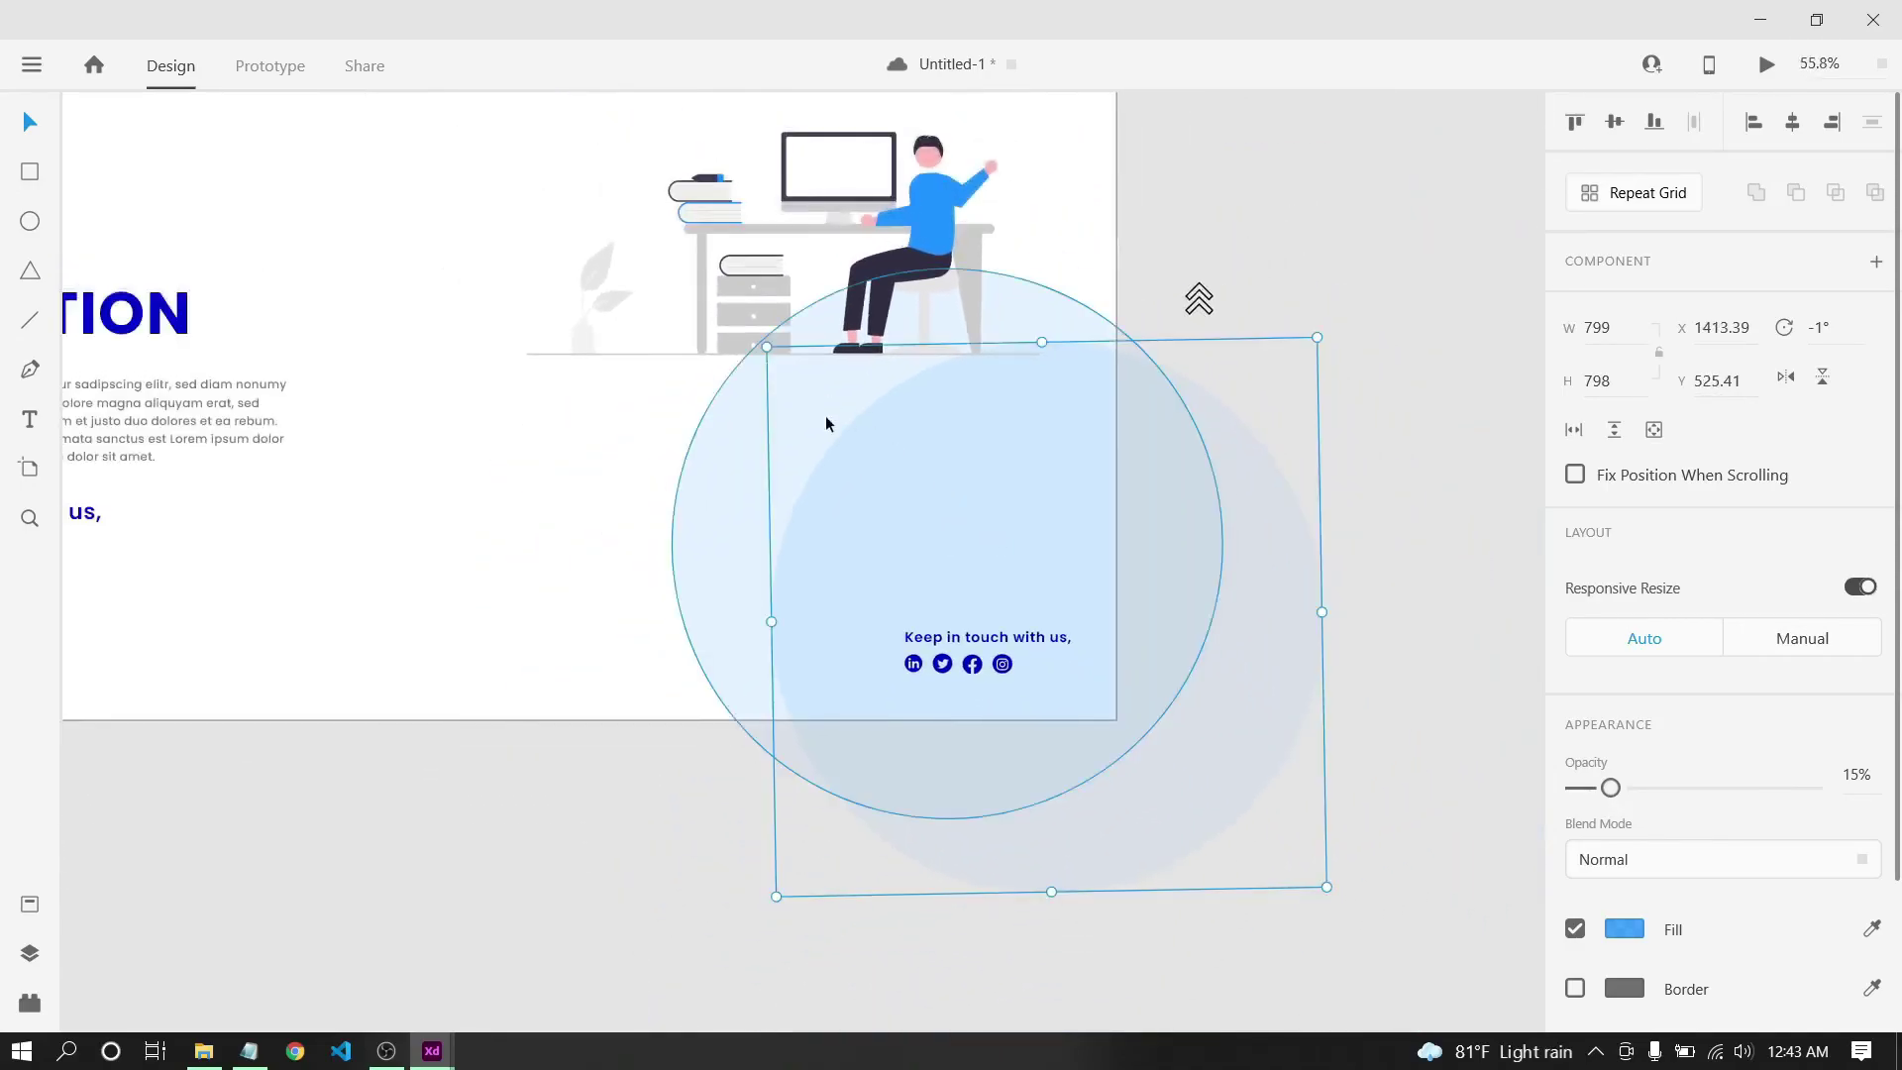
left_click_drag(769, 347, 915, 535)
Adjust both circles' size and position so the smaller overlaps inside the larger, and raise the smaller one's opacity slightly.
left_click_drag(806, 459, 756, 403)
left_click_drag(853, 503, 873, 476)
left_click_drag(1171, 758, 1206, 790)
left_click_drag(993, 556, 955, 491)
left_click_drag(723, 330, 679, 372)
left_click_drag(668, 274, 625, 255)
key("ctrl+z")
left_click_drag(1612, 790, 1621, 790)
left_click(1327, 728)
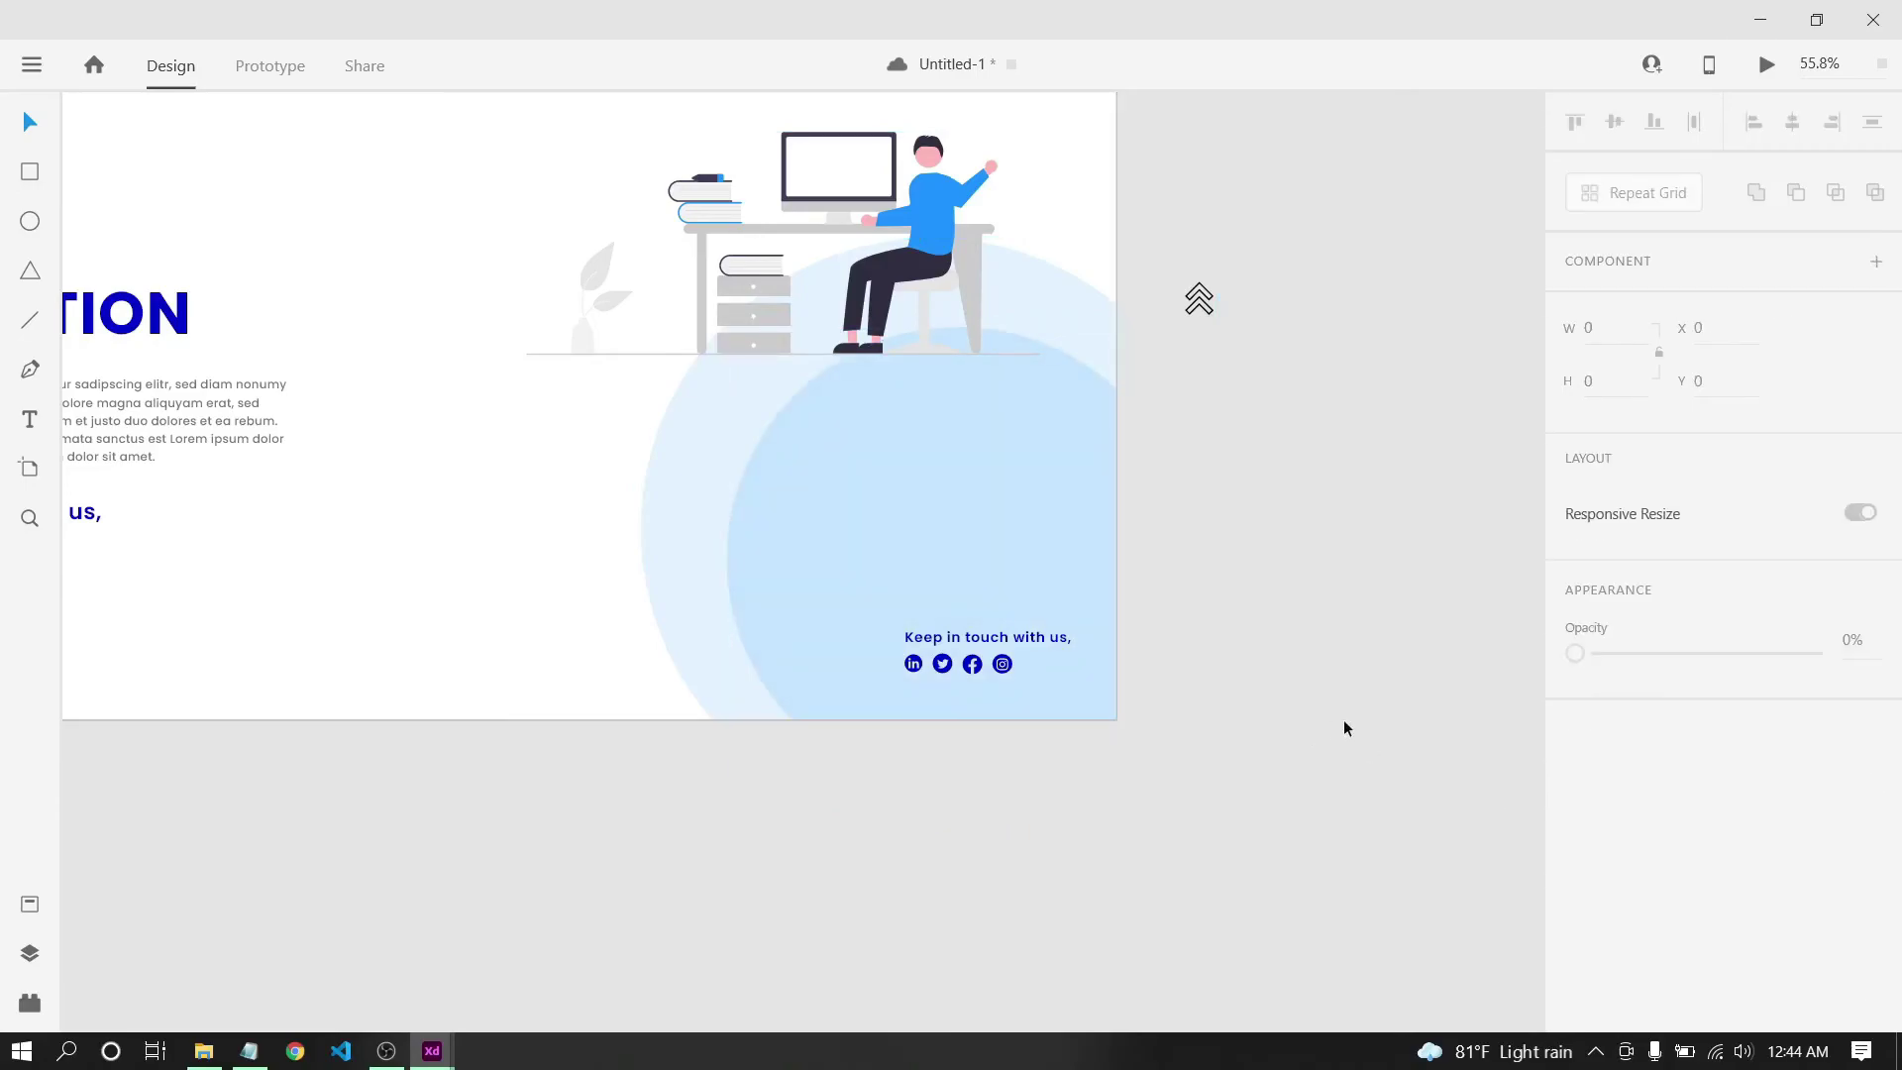
Shift both circles together slightly down and right, to X 1280.63 and Y 423.41.
left_click_drag(819, 378, 1100, 500)
left_click_drag(870, 599, 1134, 645)
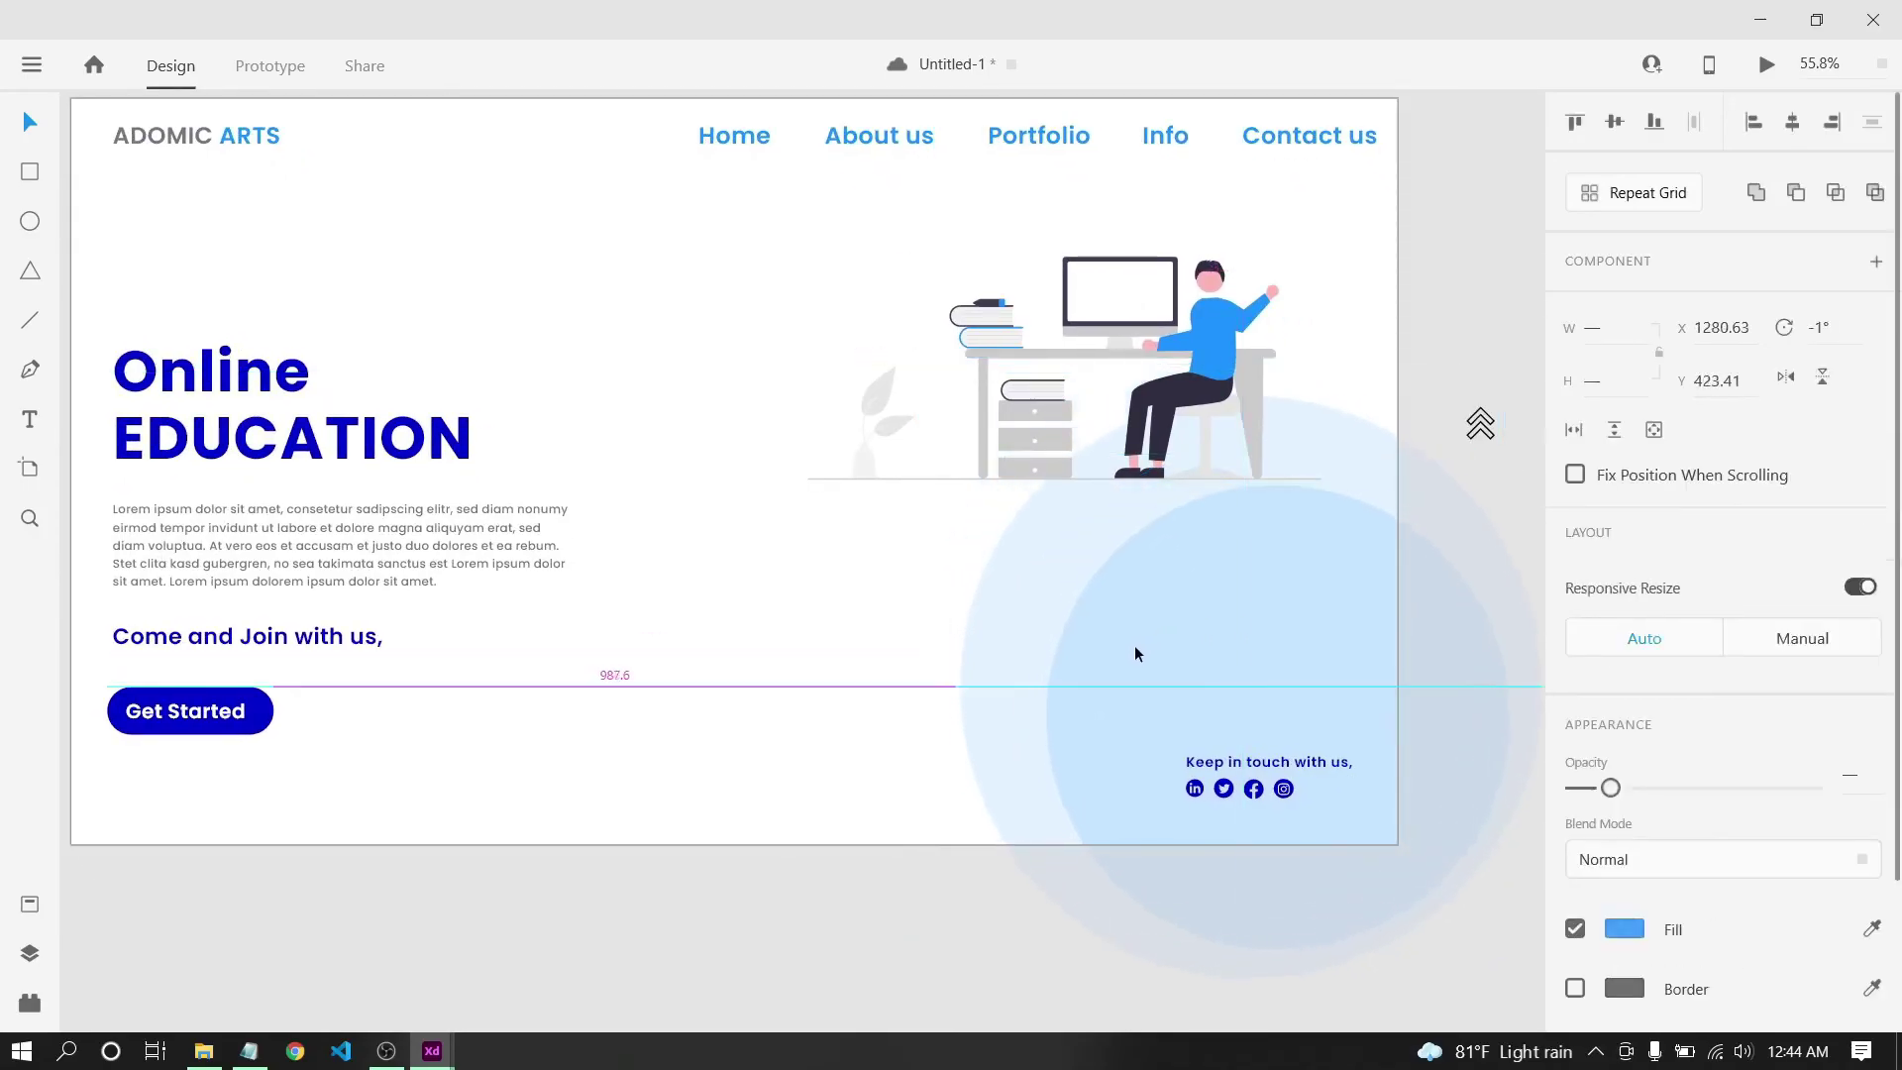
left_click(838, 652)
Enlarge the desk illustration so that its lower right part overlaps the pale circles.
left_click(948, 406)
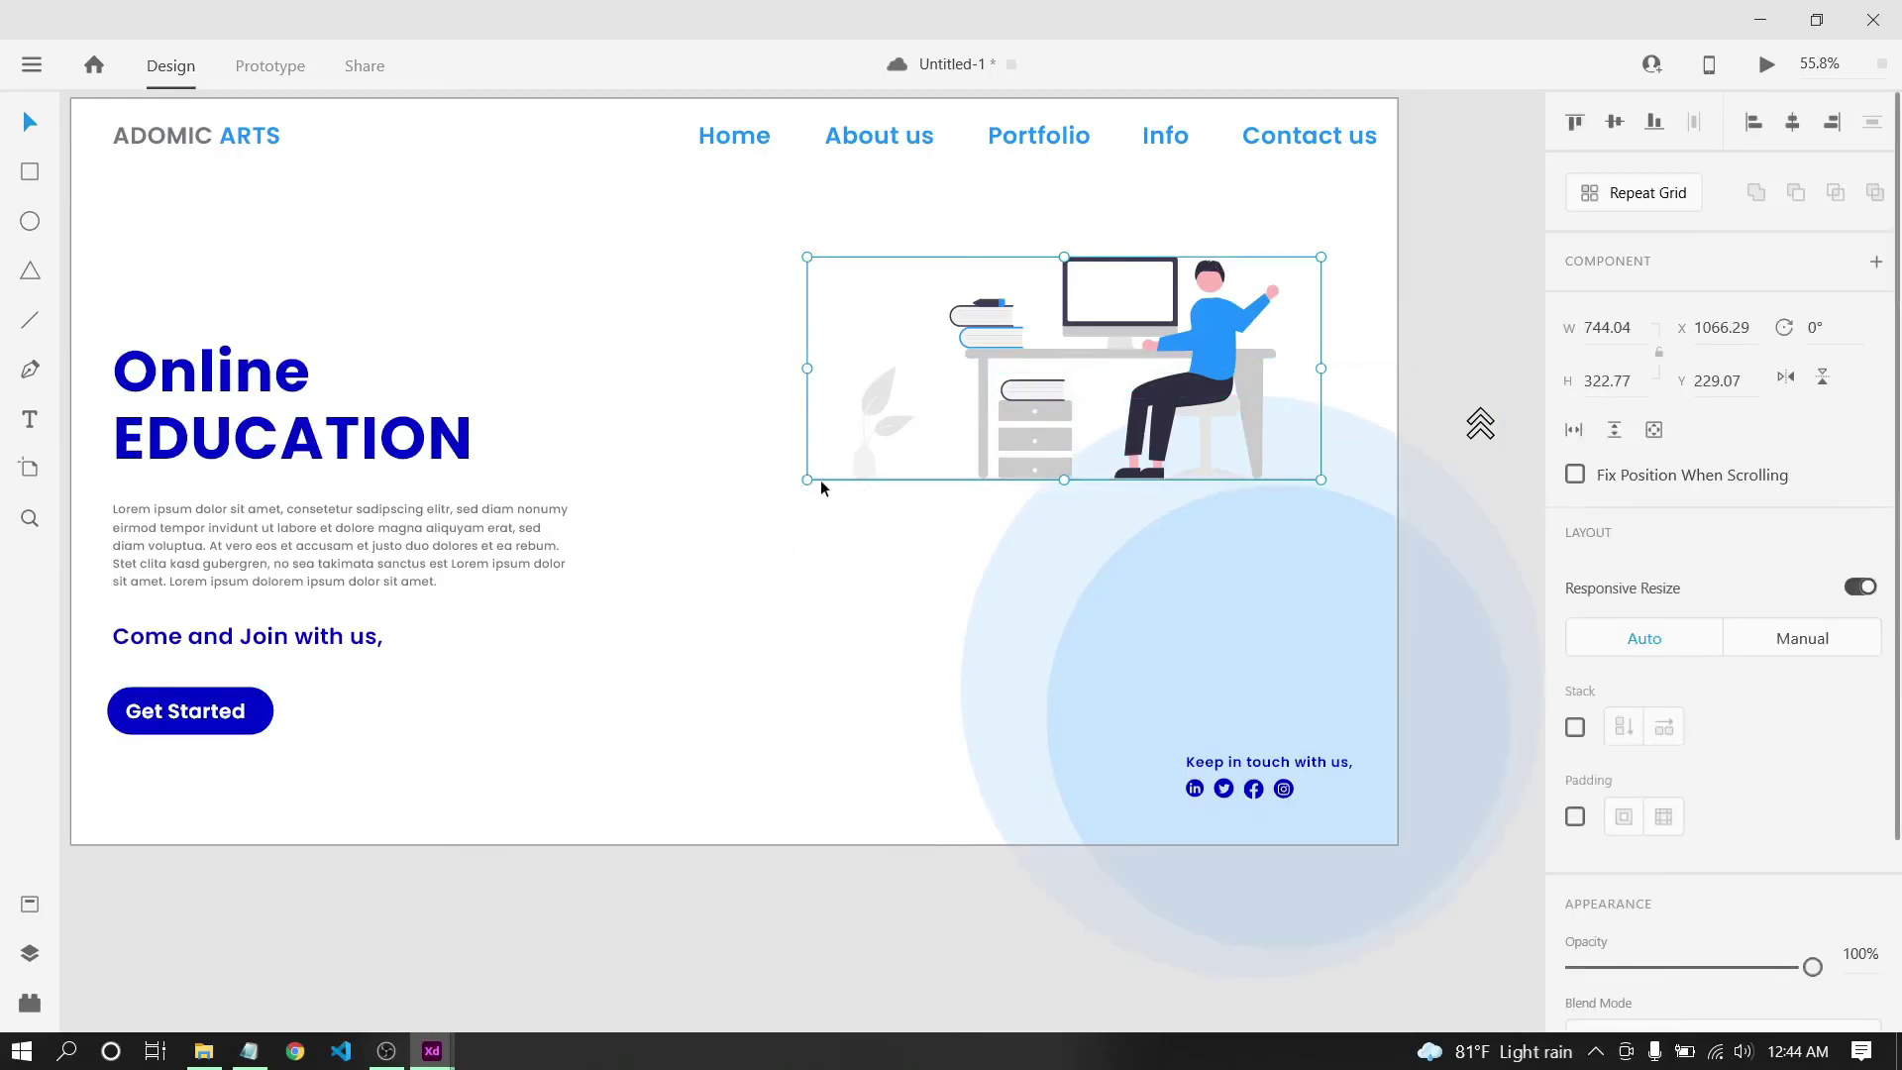
left_click_drag(799, 485, 878, 577)
left_click(769, 599)
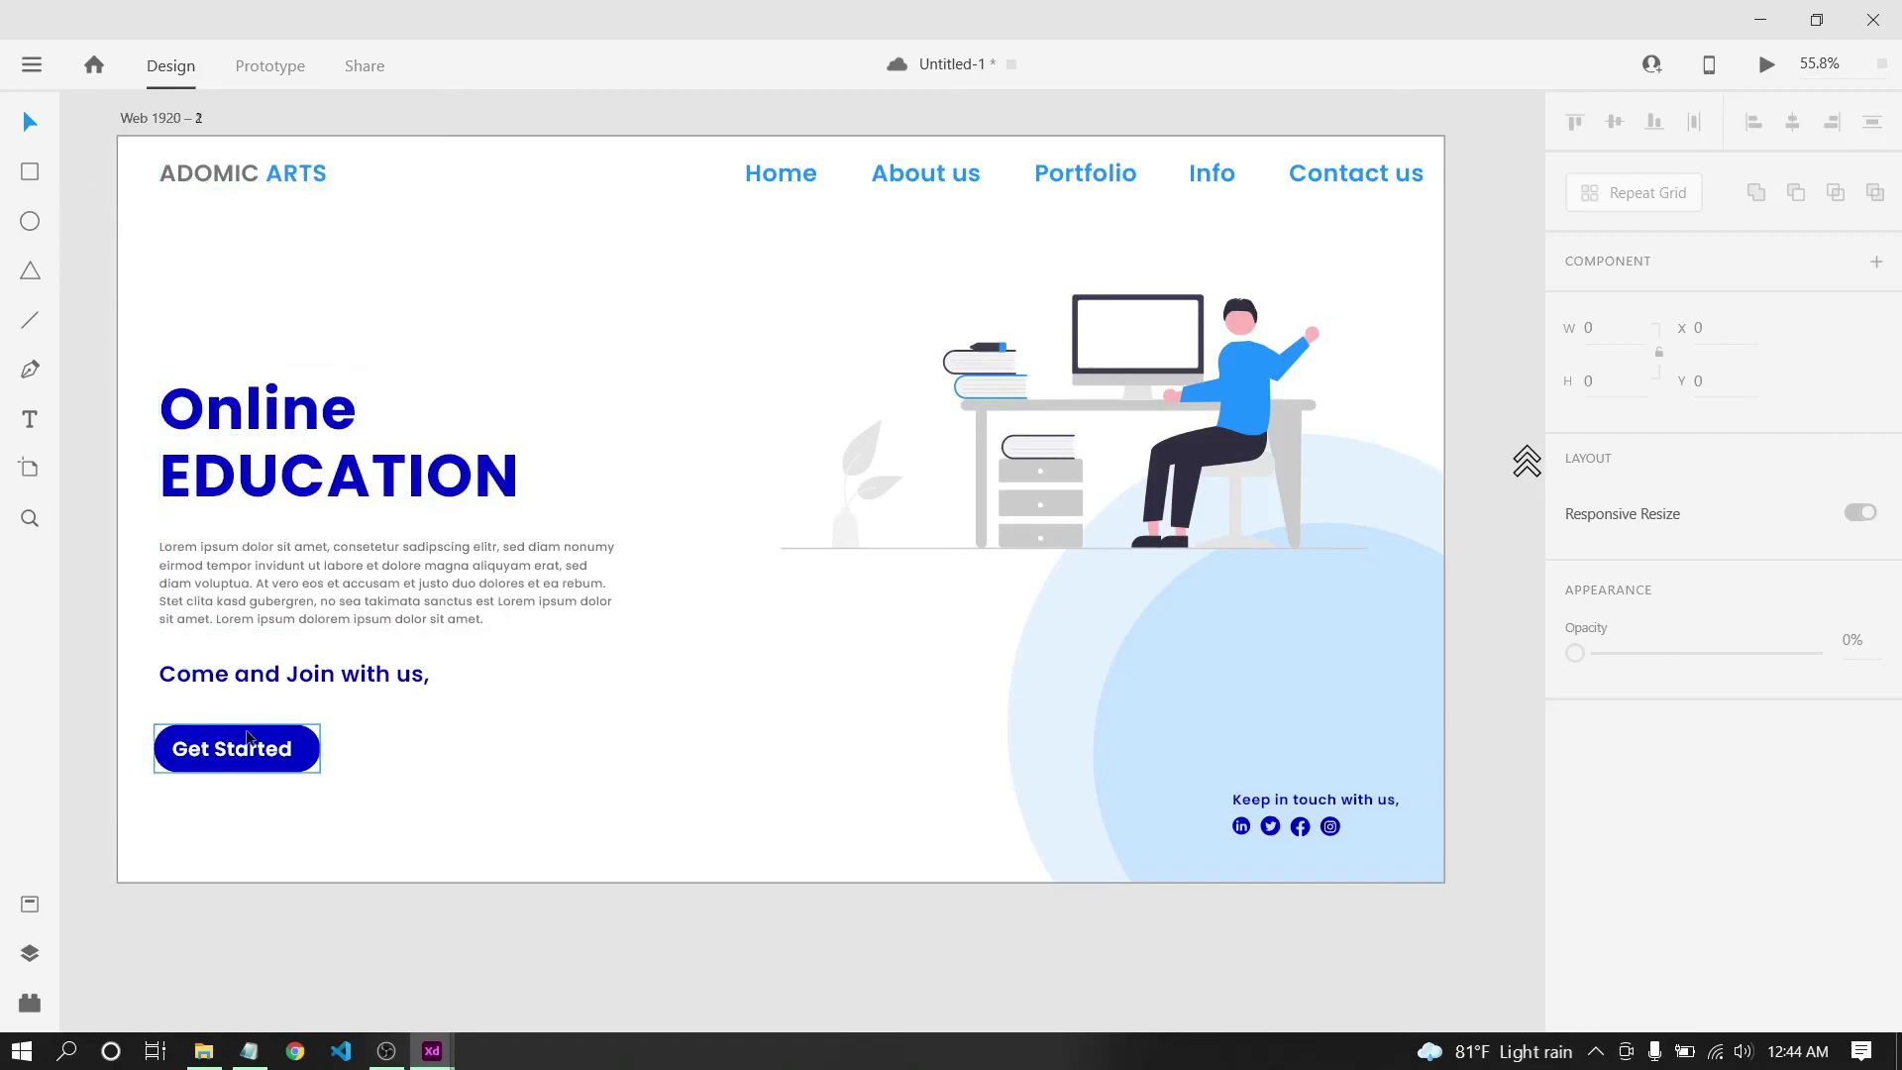
Draw a 1920 × 97 rectangle across the artboard's top edge and fill it with the inner circle's pale blue.
left_click(29, 173)
left_click_drag(119, 138, 1444, 203)
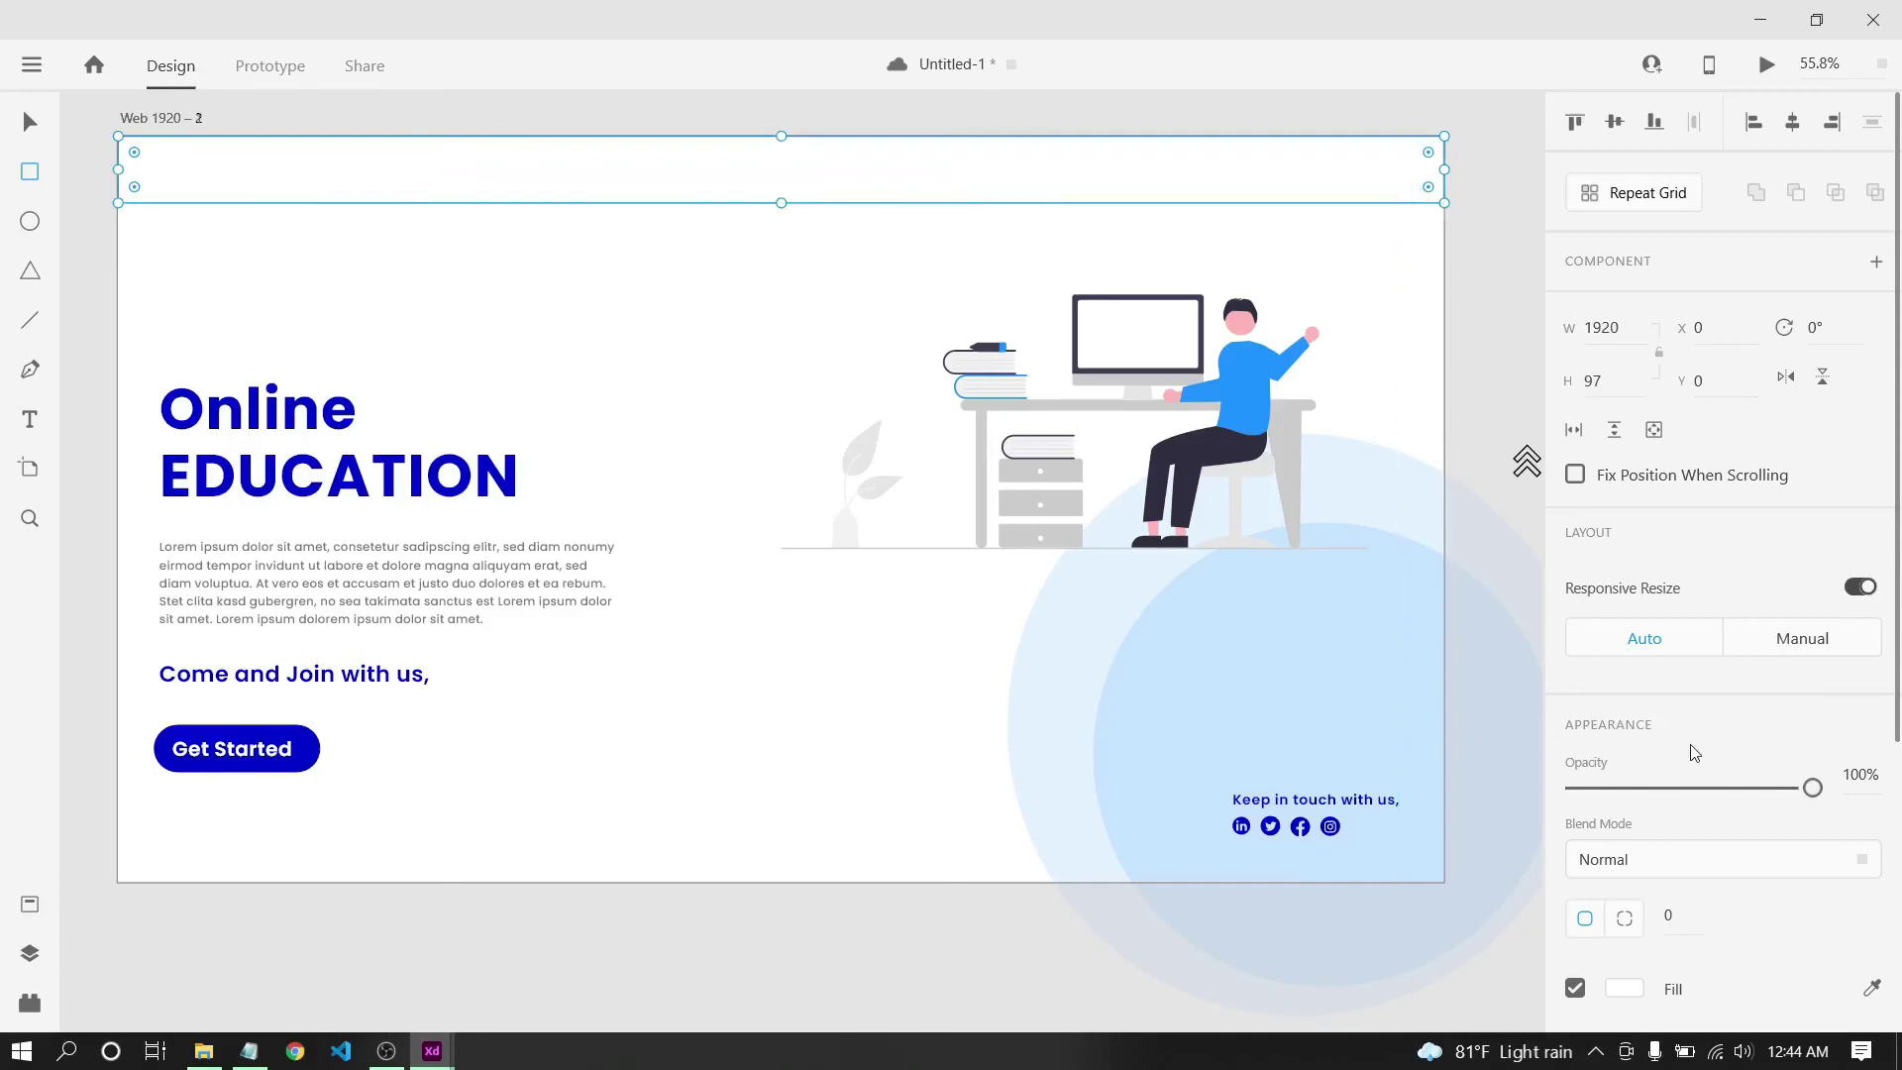
scroll(1624, 916, "down", 2)
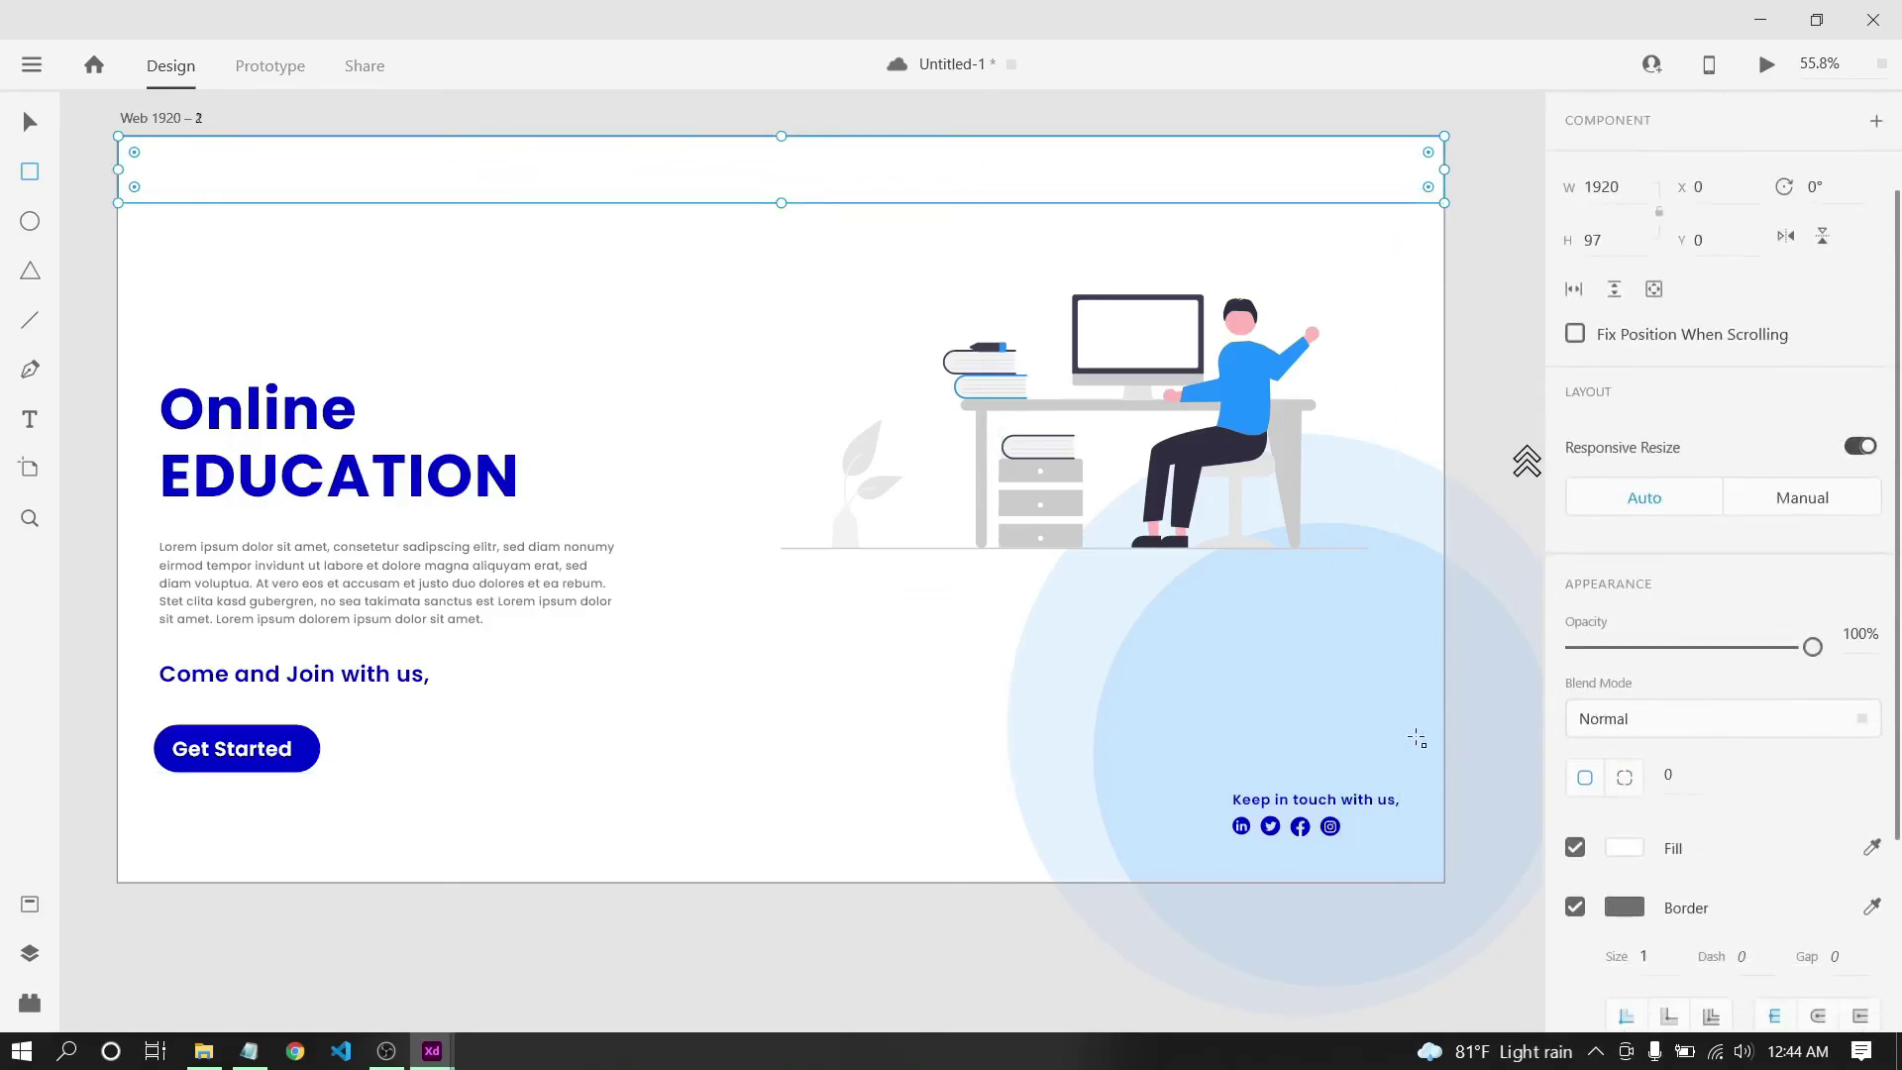
left_click(1873, 850)
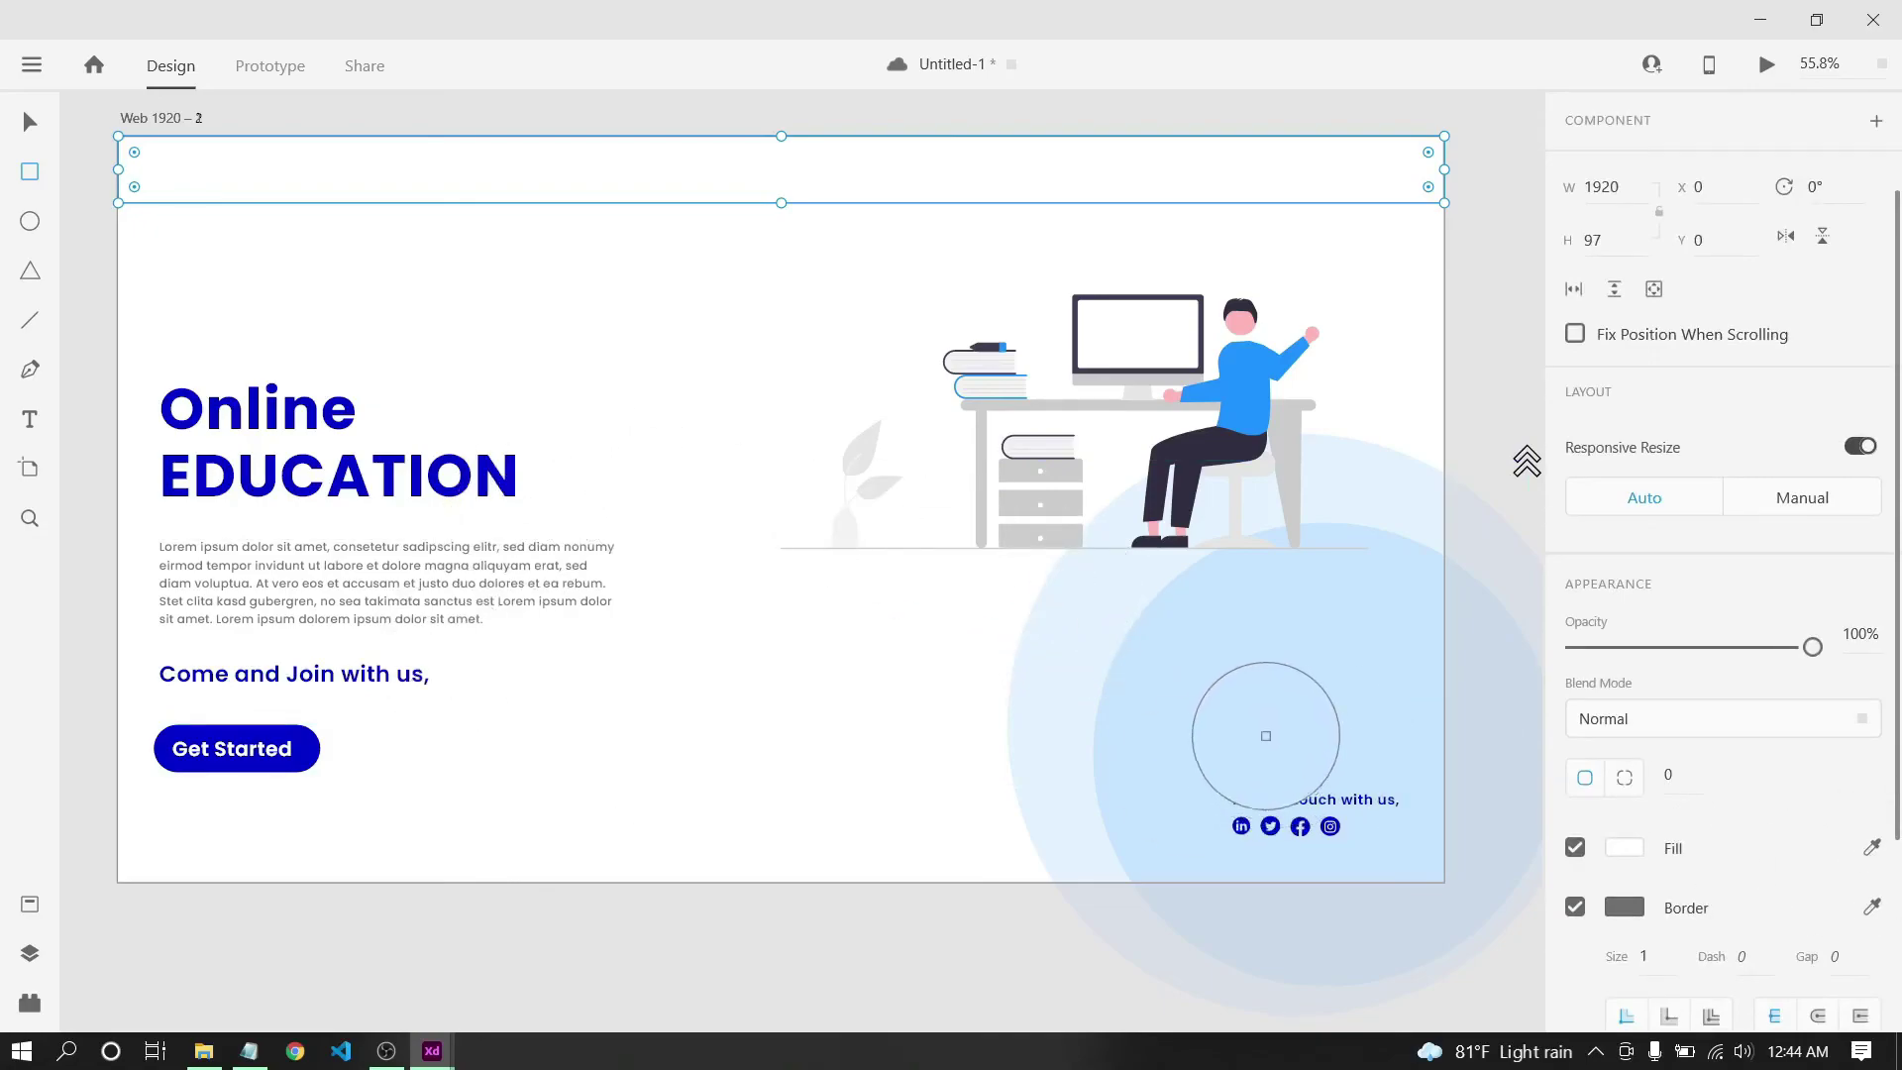
left_click(1268, 739)
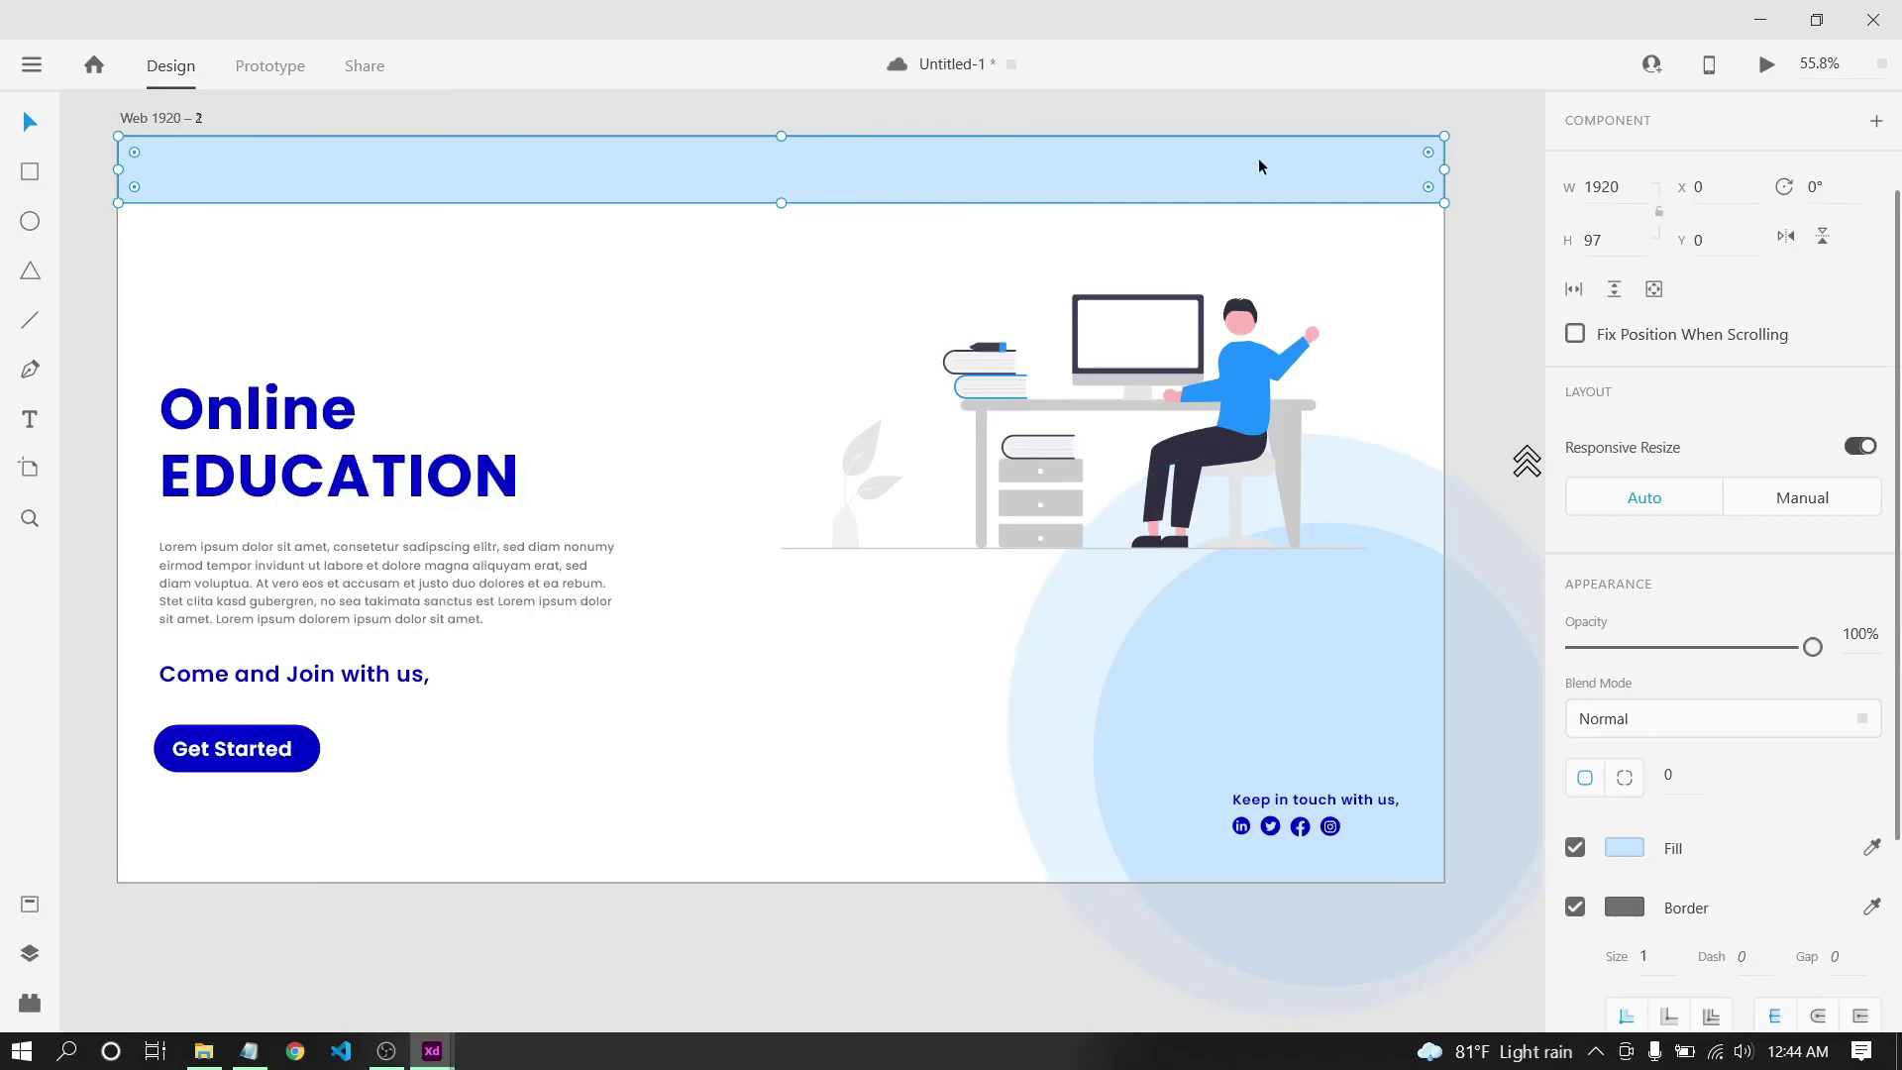
Send the pale blue header bar to the back, behind the logo and navigation text.
right_click(1147, 173)
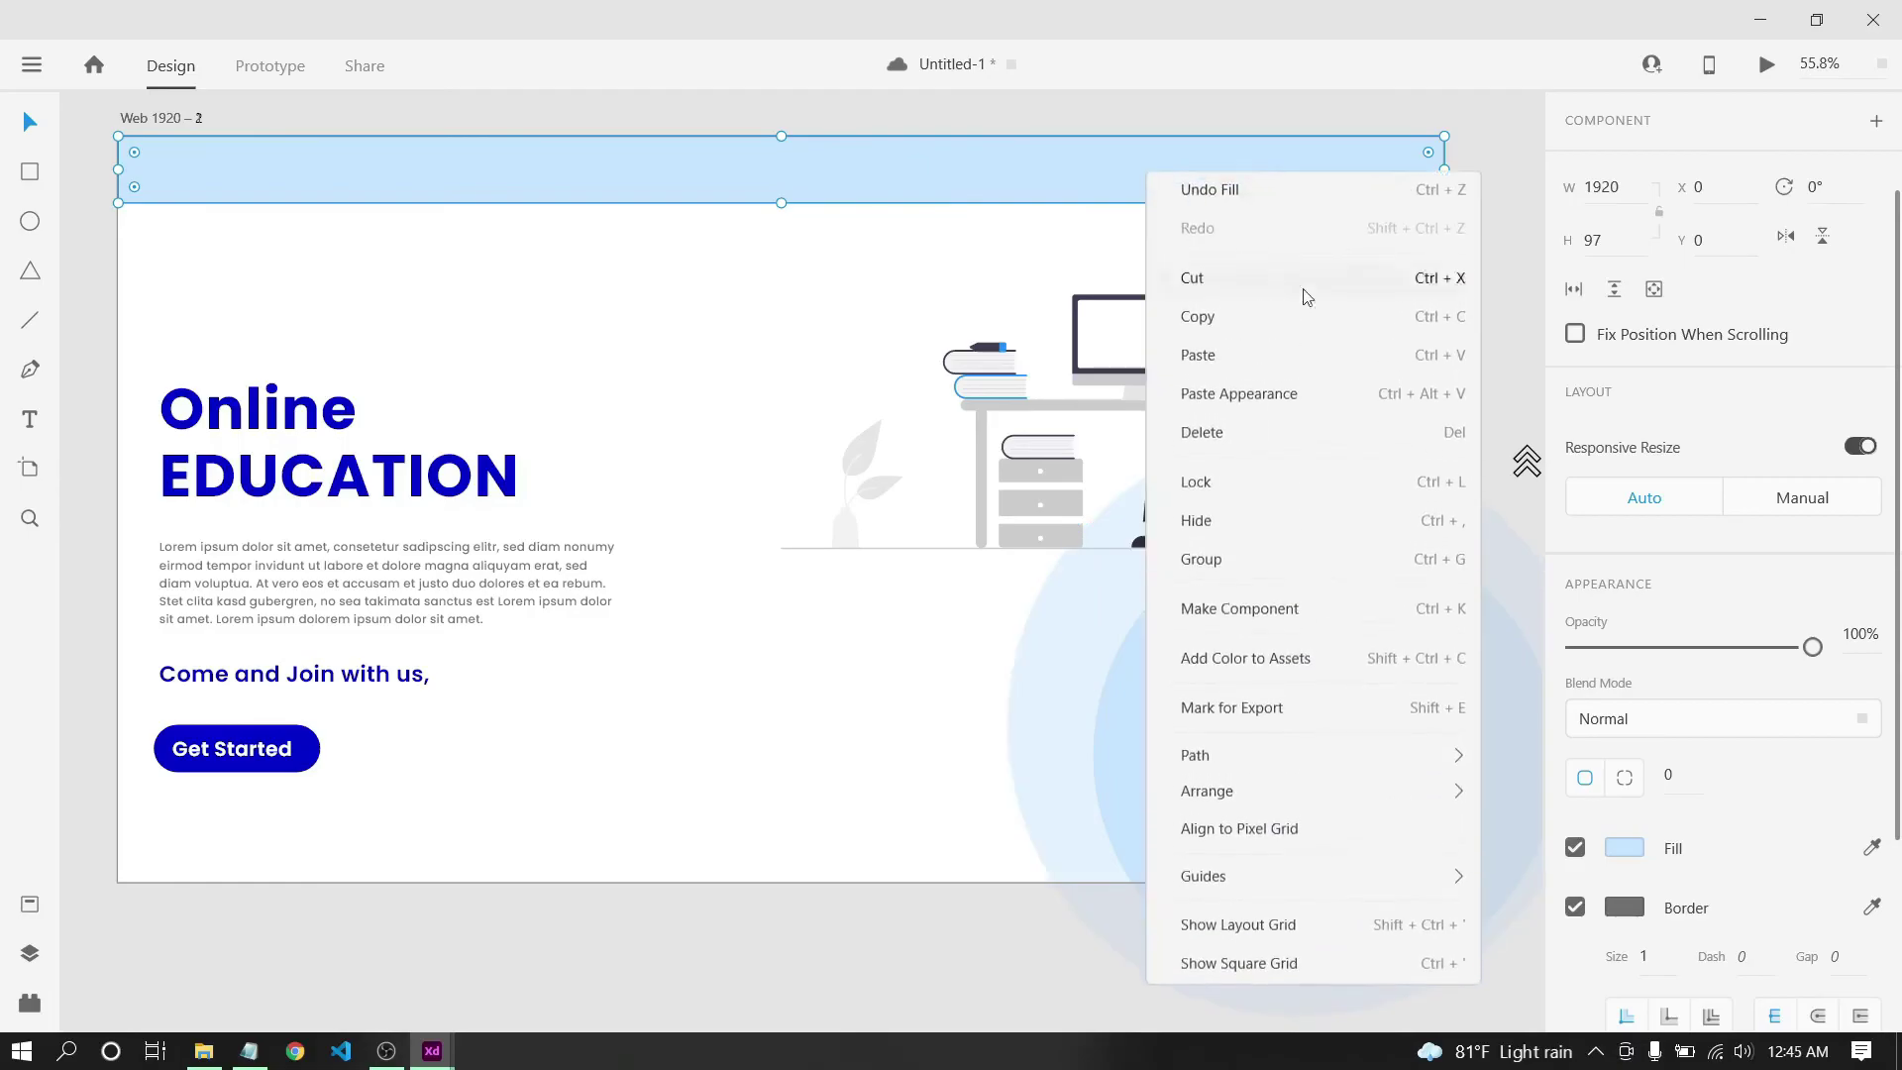
mouse_move(1299, 807)
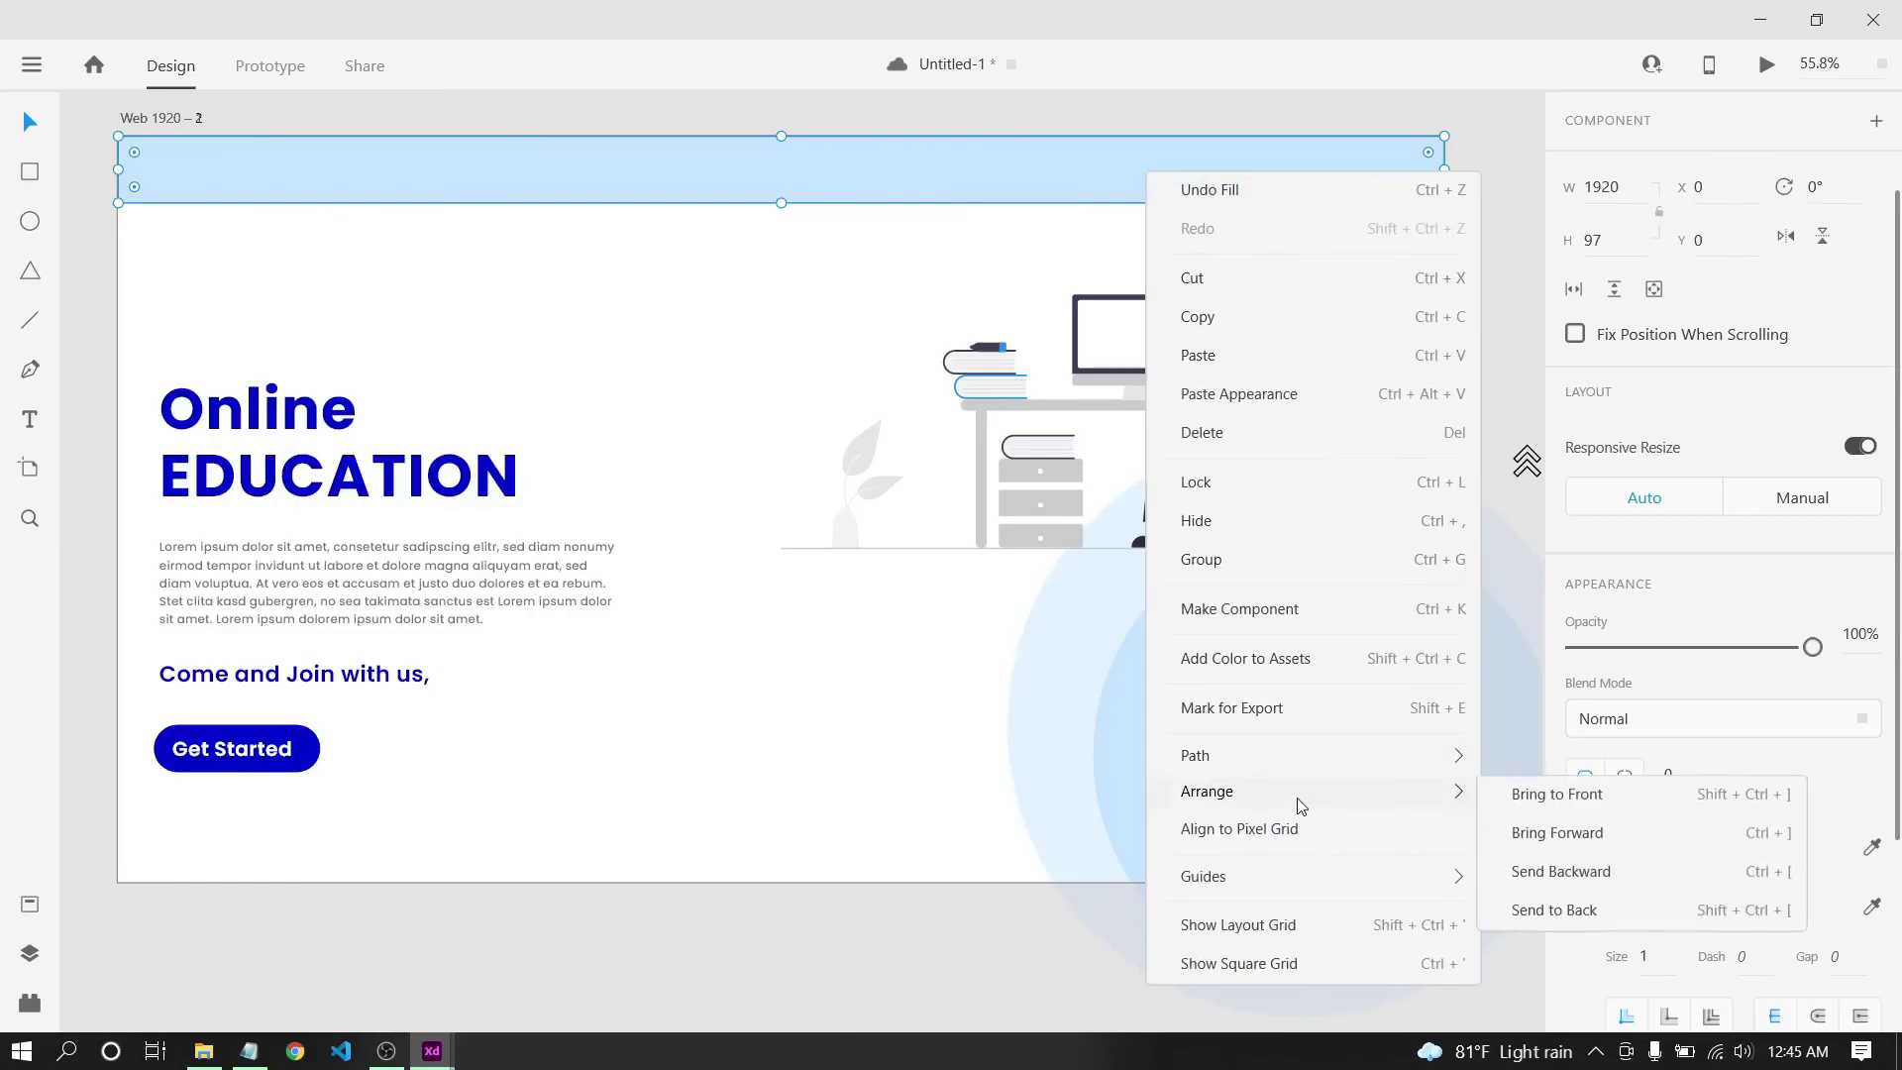
left_click(1572, 909)
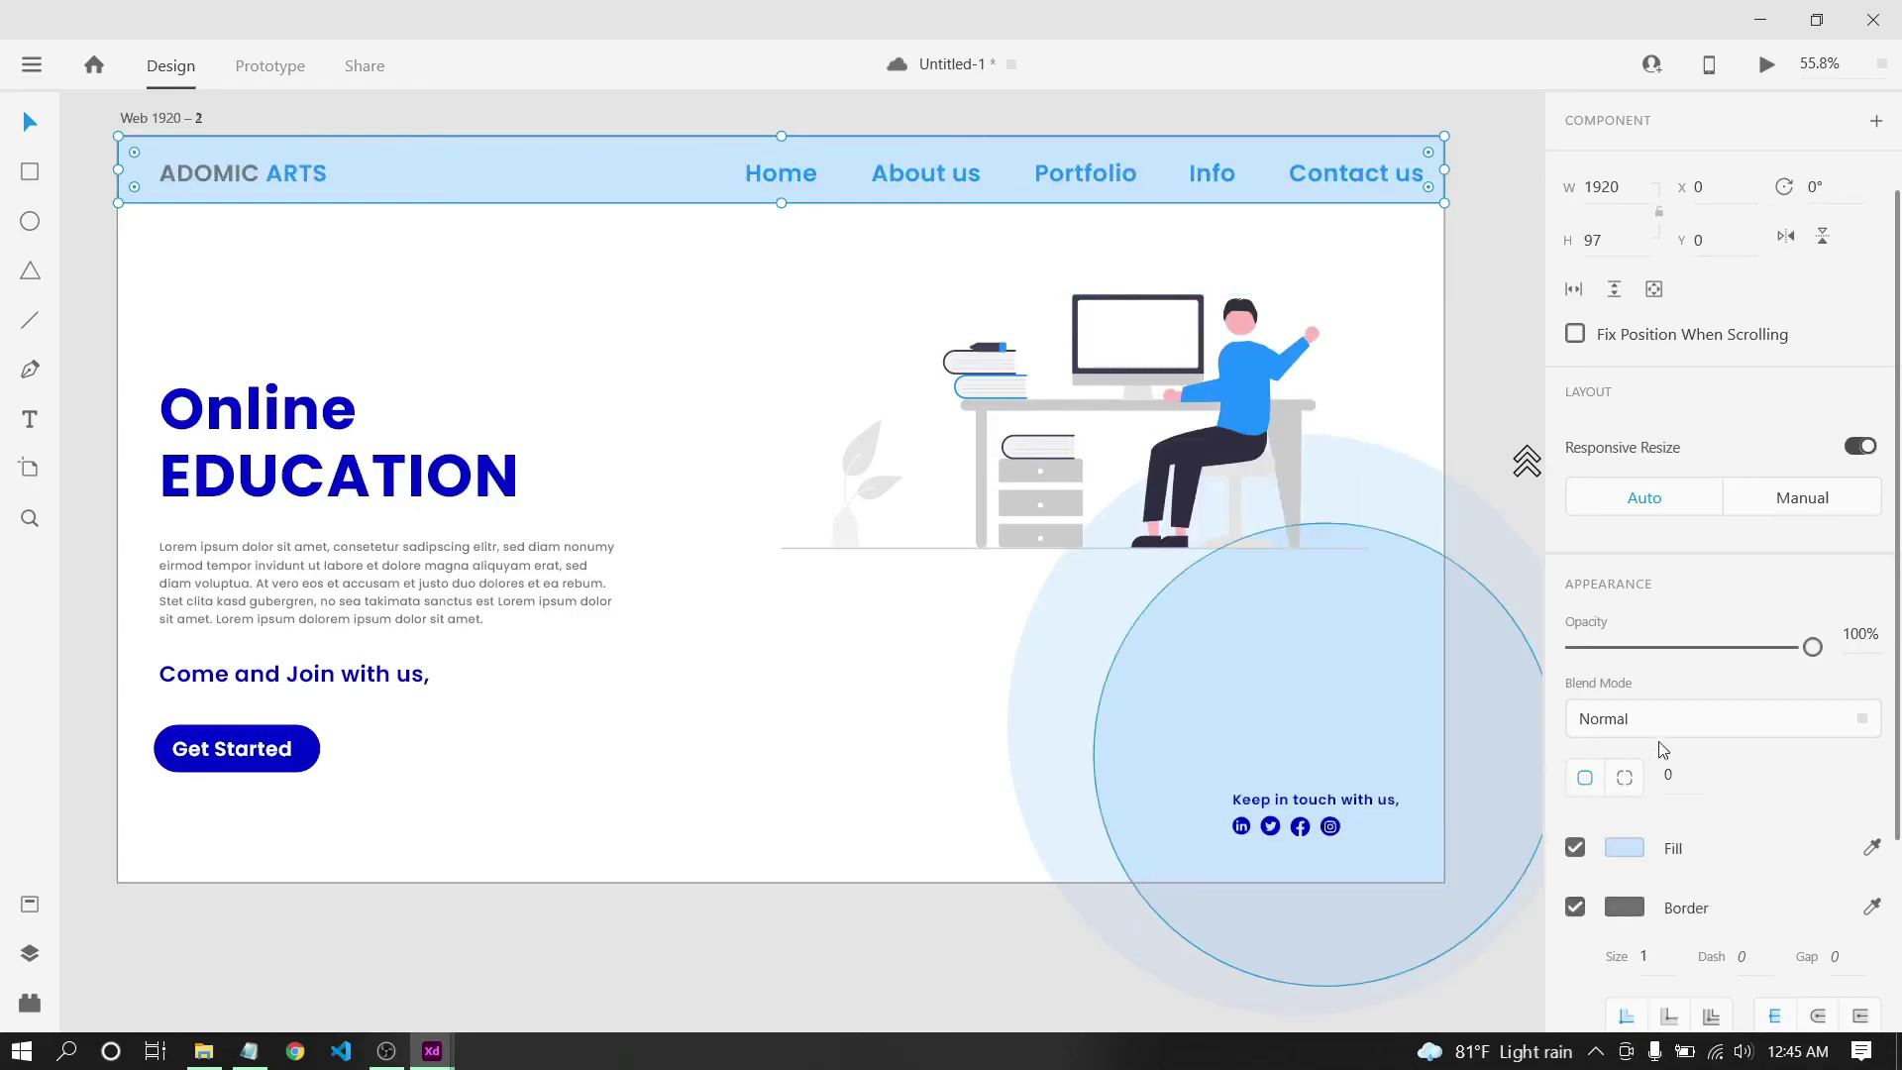
Lower the header bar's opacity to 36% and remove its border.
left_click_drag(1812, 647, 1656, 657)
left_click(1576, 908)
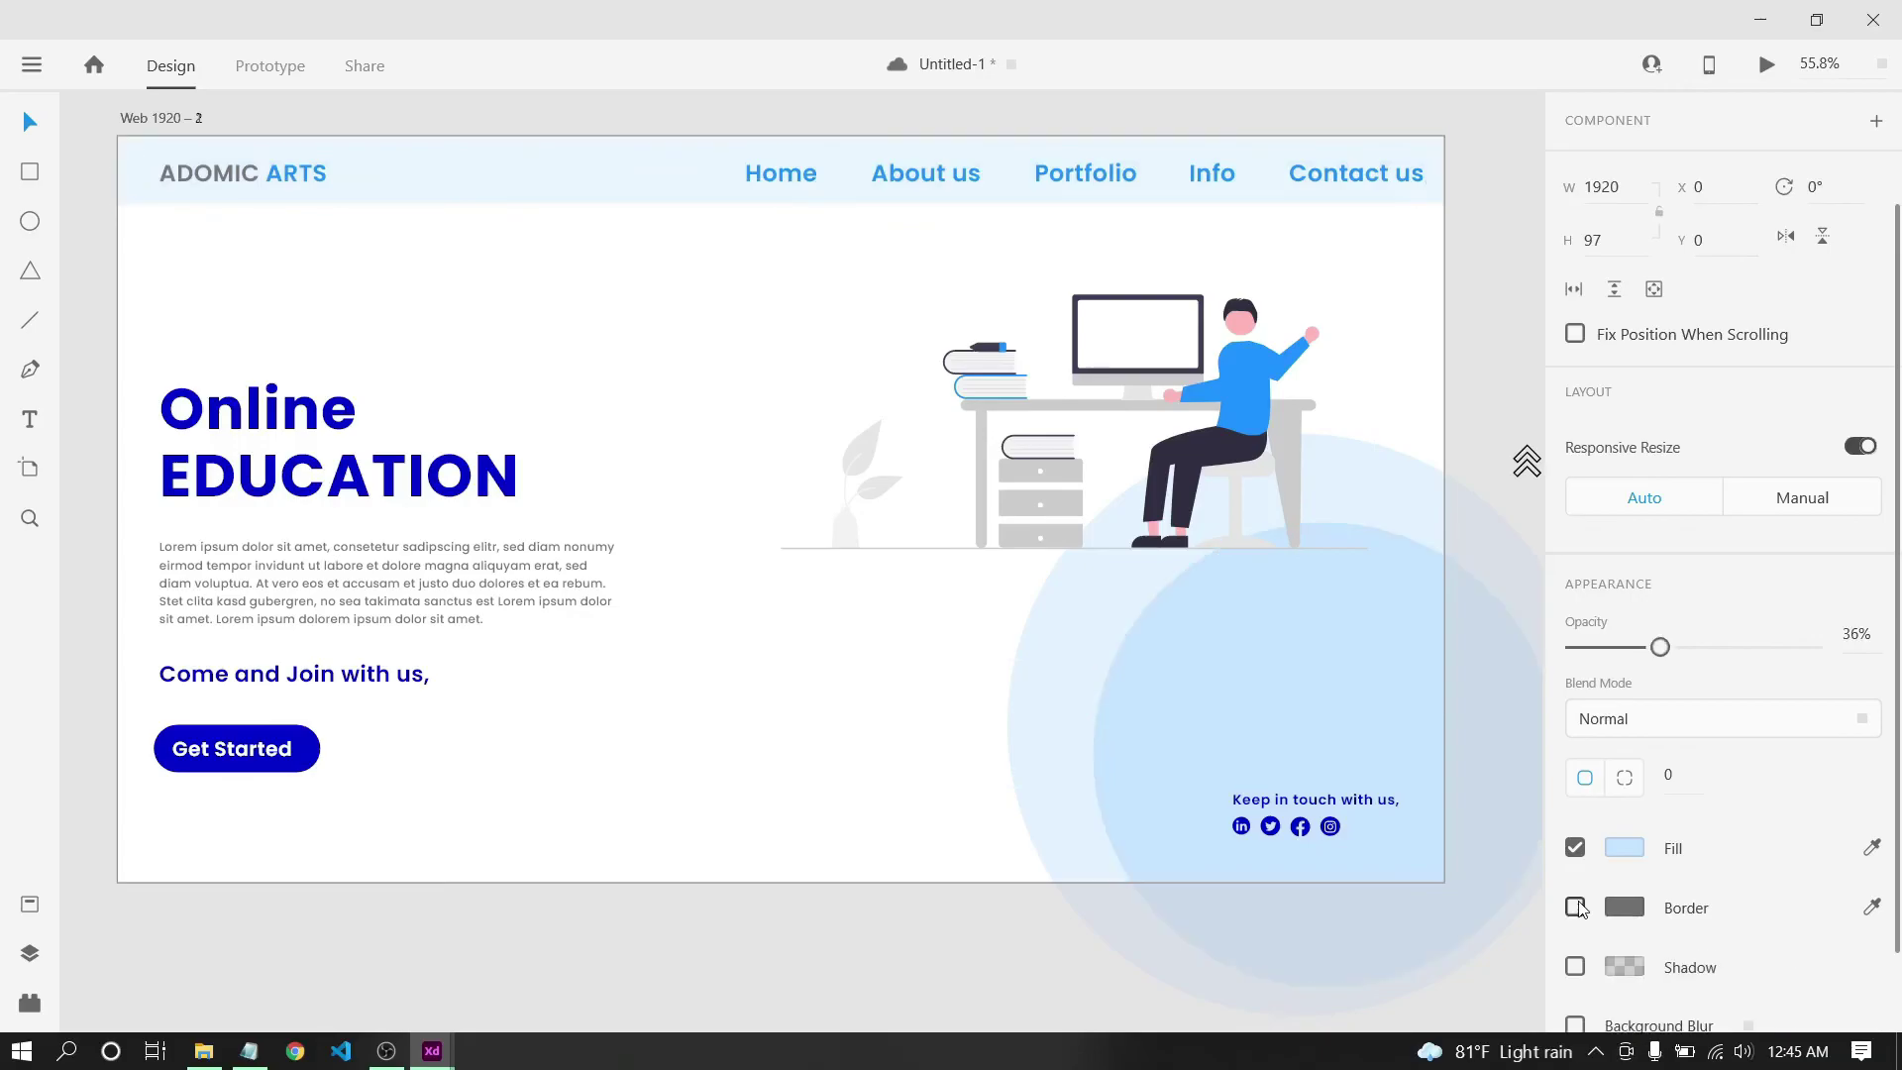
left_click(846, 364)
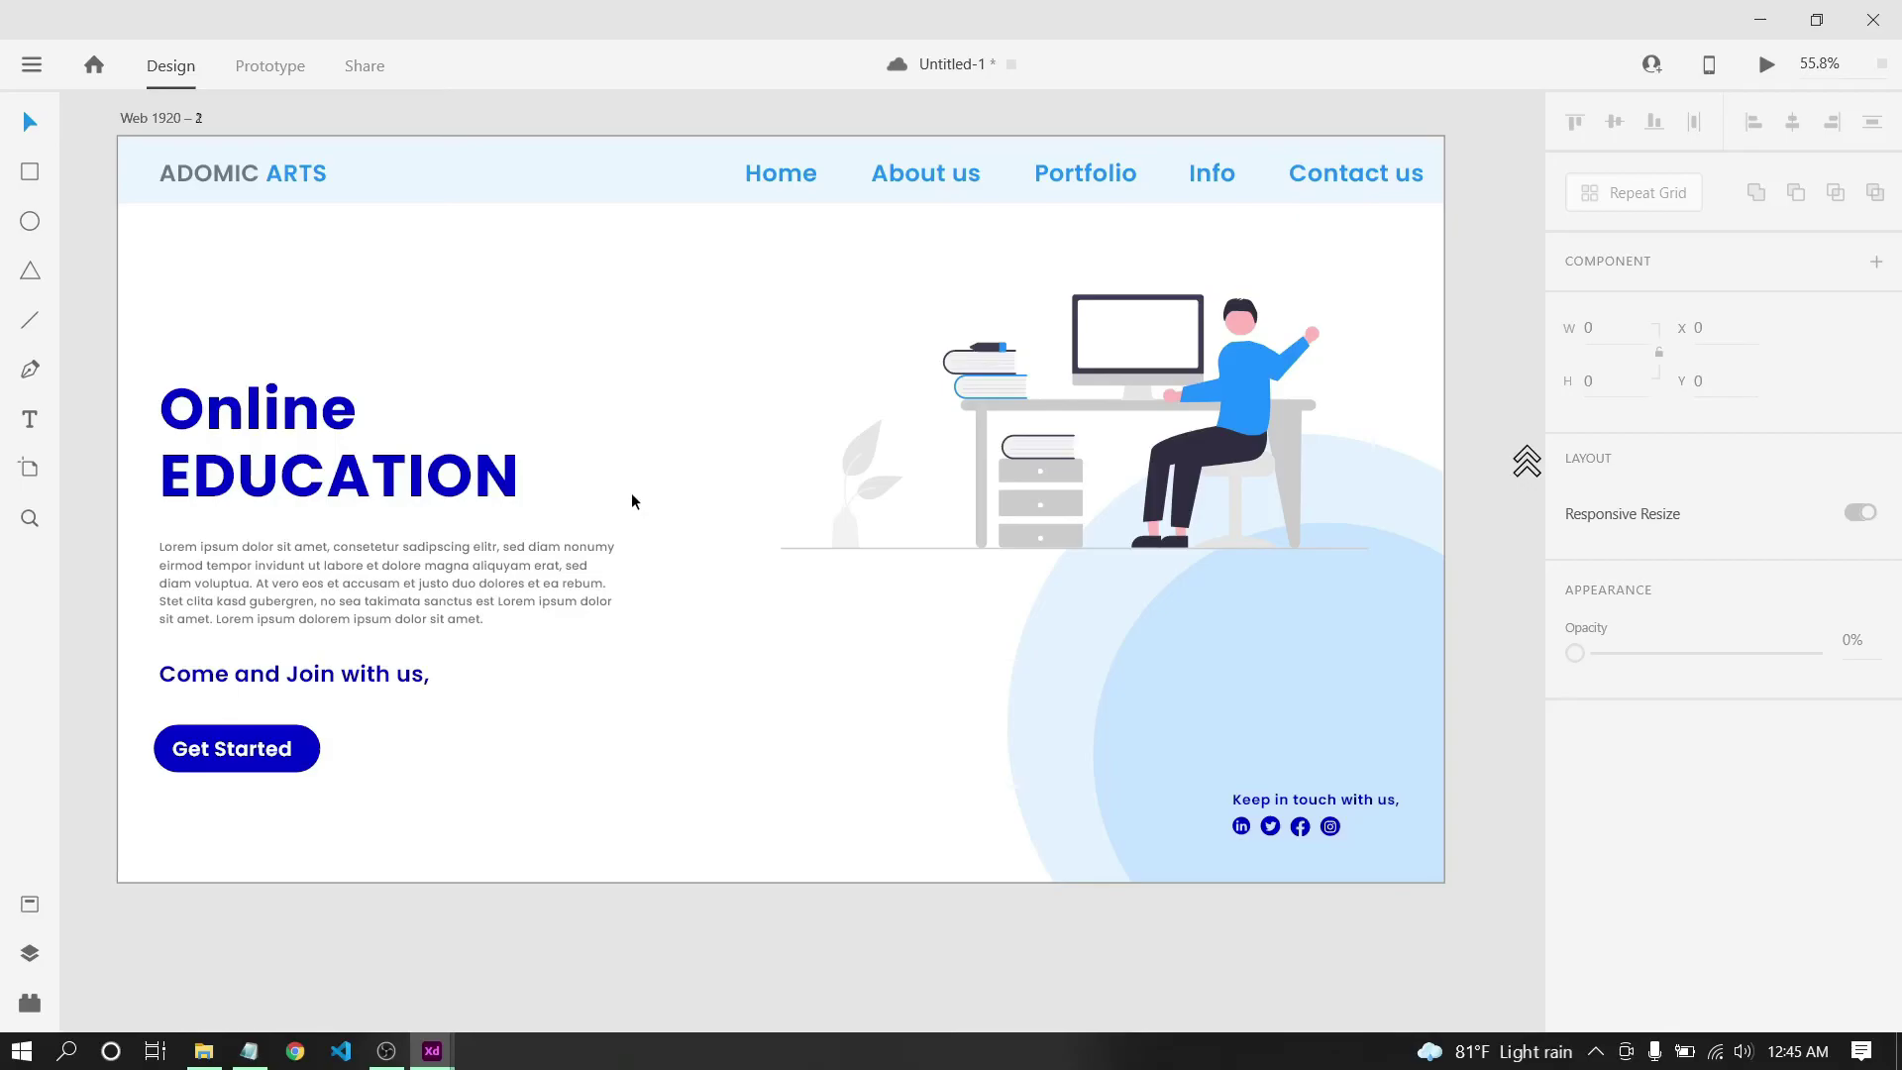
Following sample_1, place the double-chevron icon pointing down in Untitled-1's lower middle and enlarge it to about 53 × 61.
mouse_move(432, 1051)
left_click(297, 921)
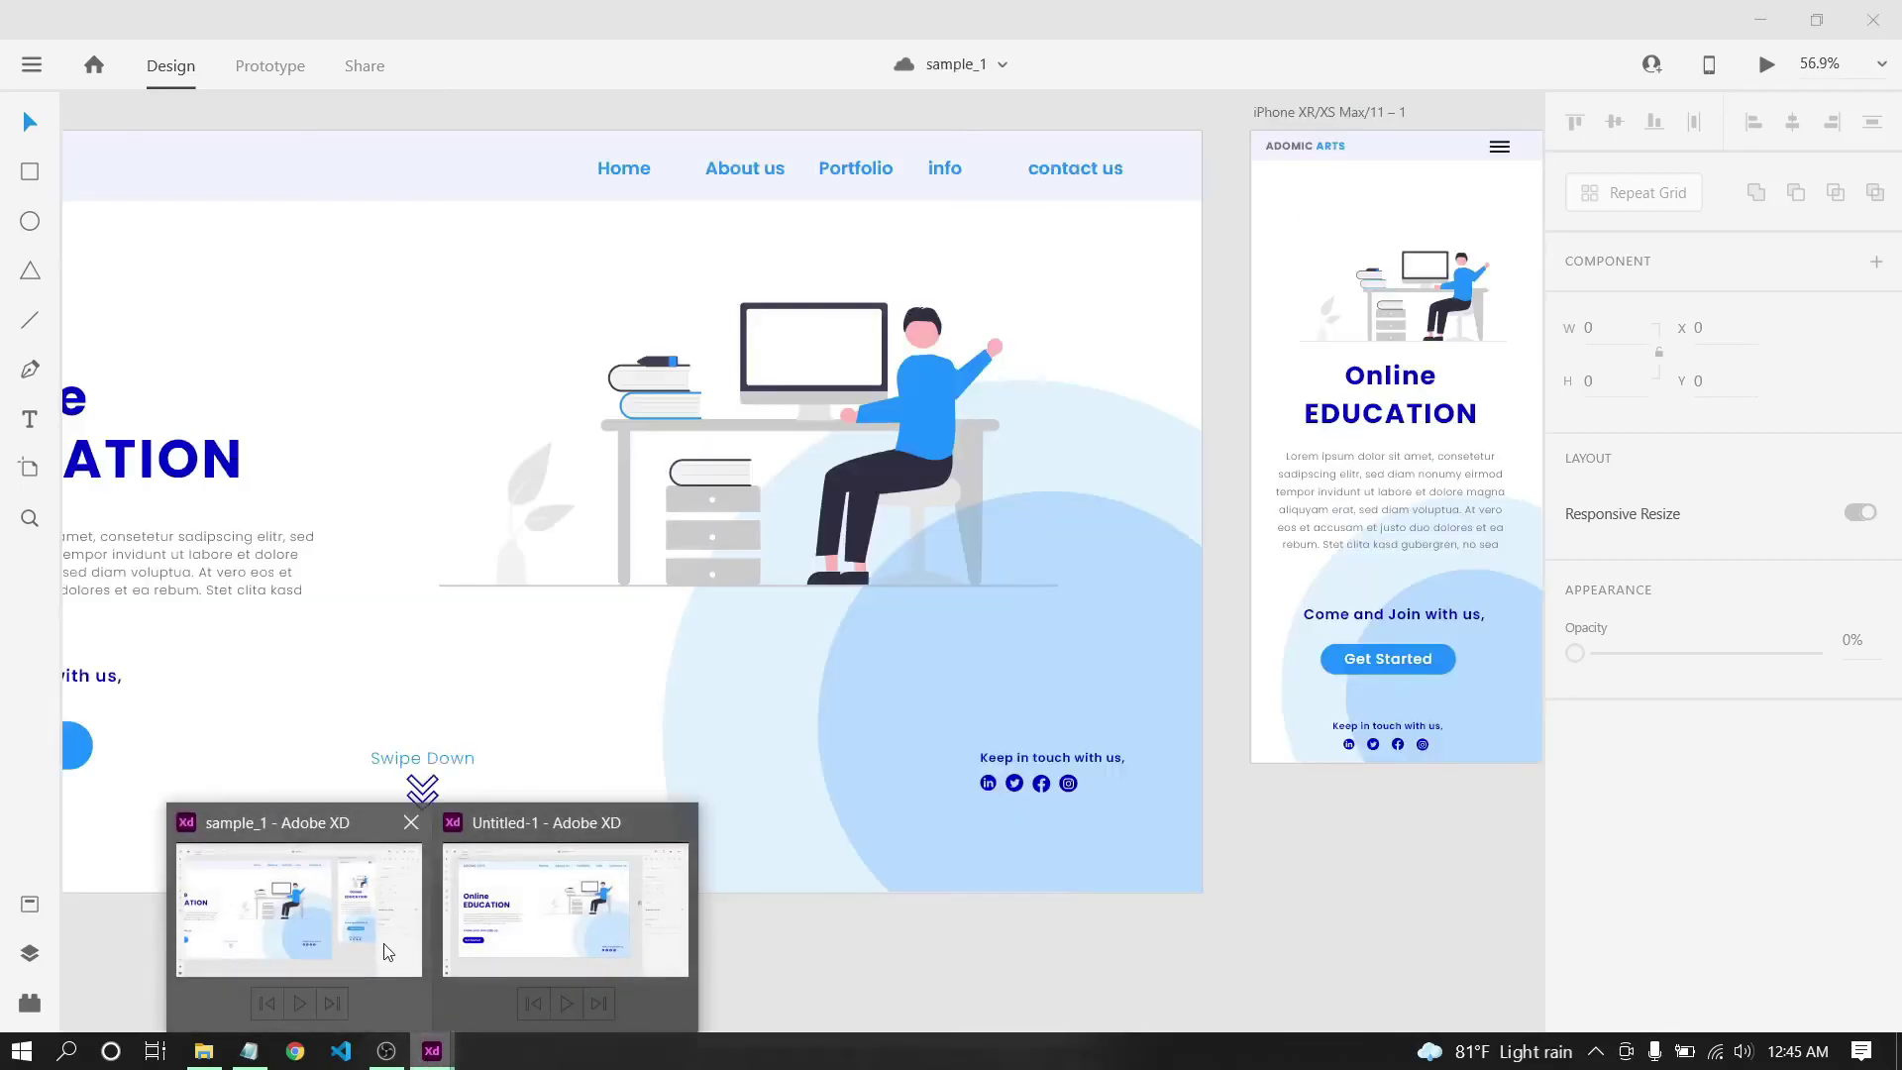
left_click_drag(520, 654, 781, 599)
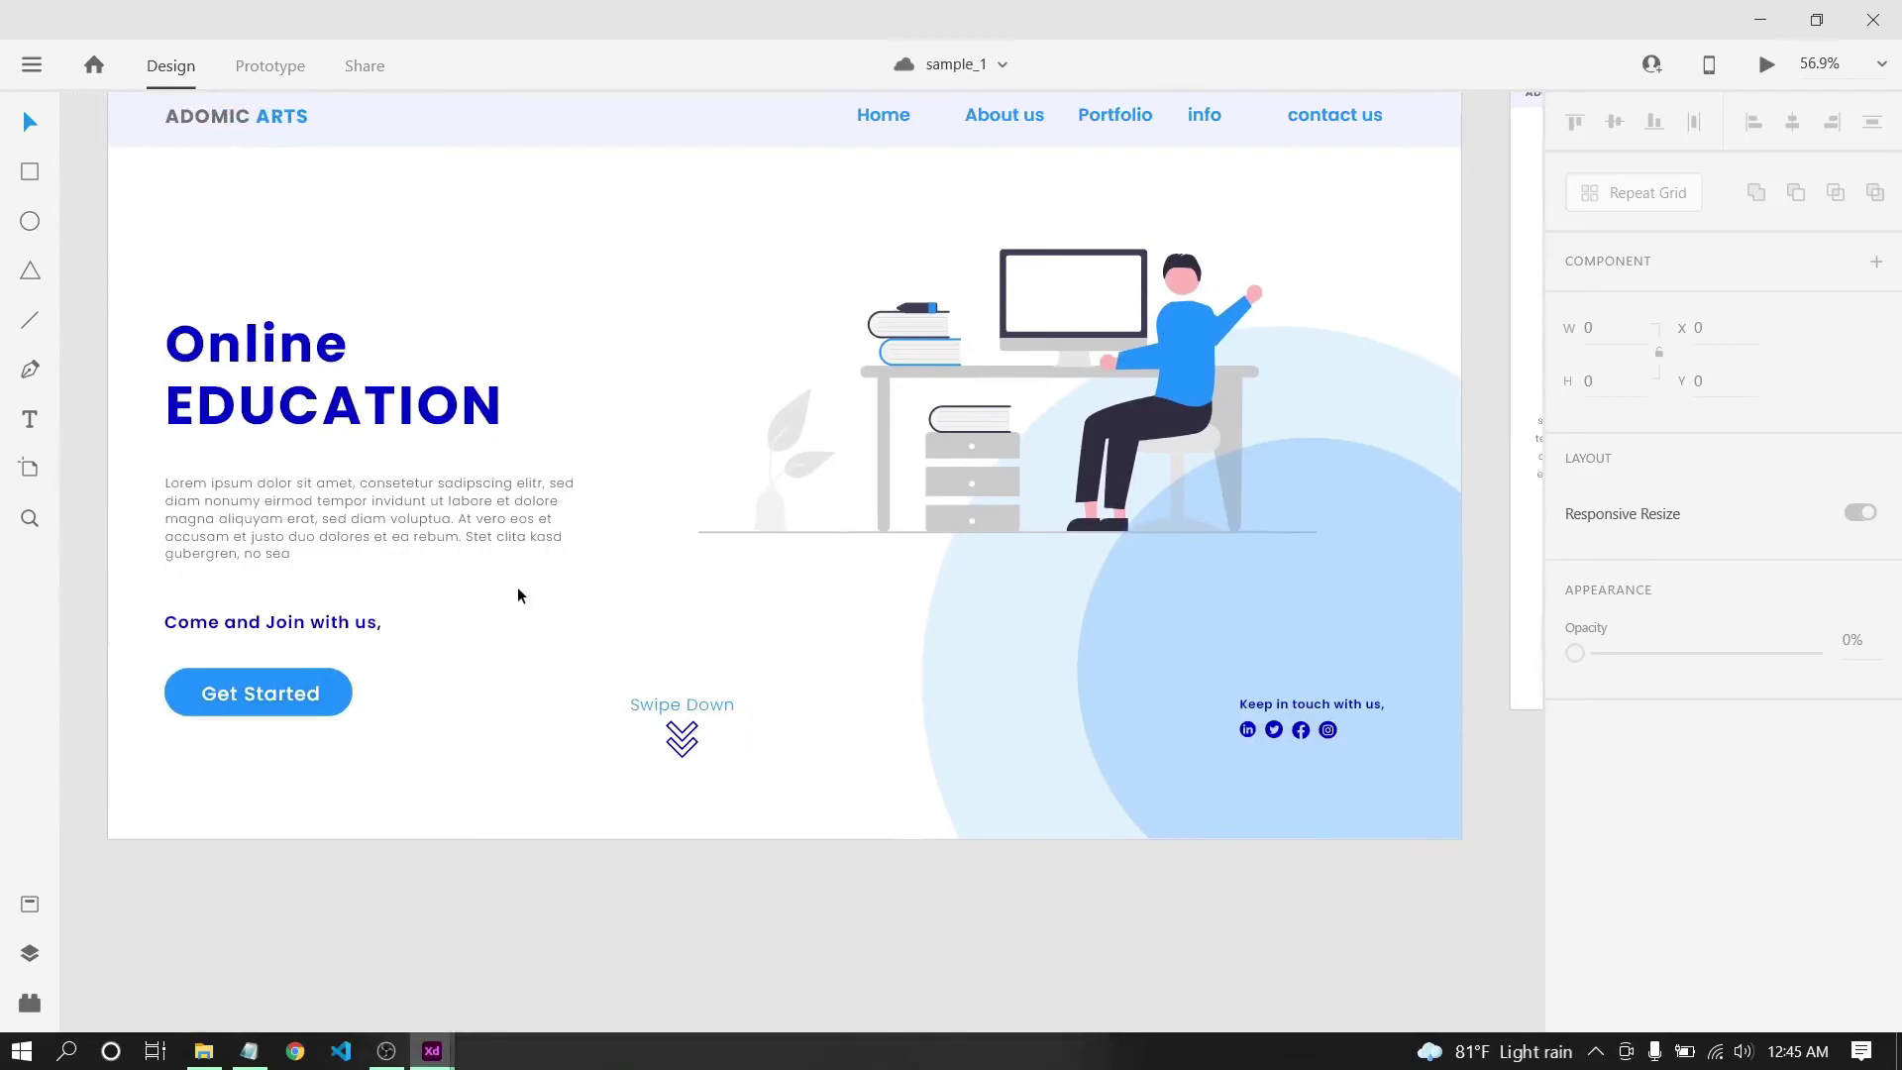
mouse_move(432, 1051)
left_click(518, 951)
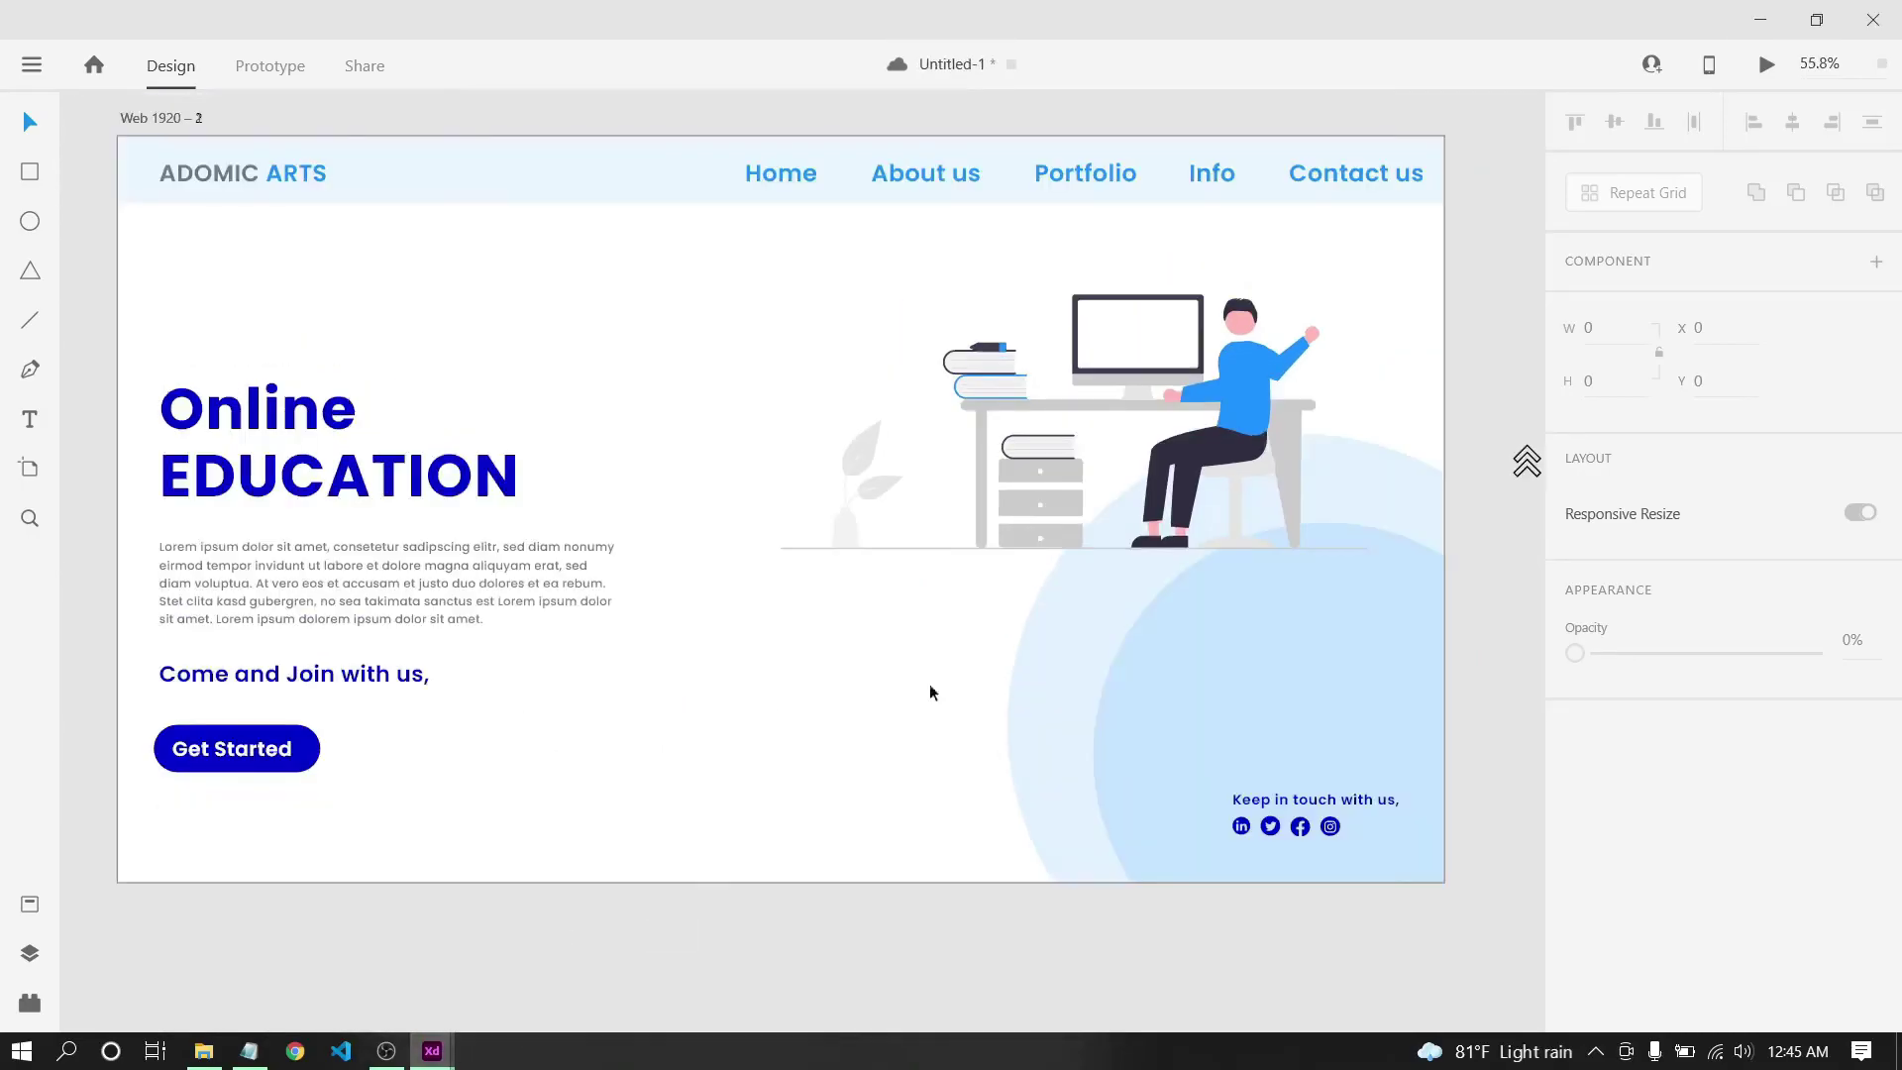
left_click_drag(990, 637, 929, 639)
left_click_drag(1458, 478, 634, 803)
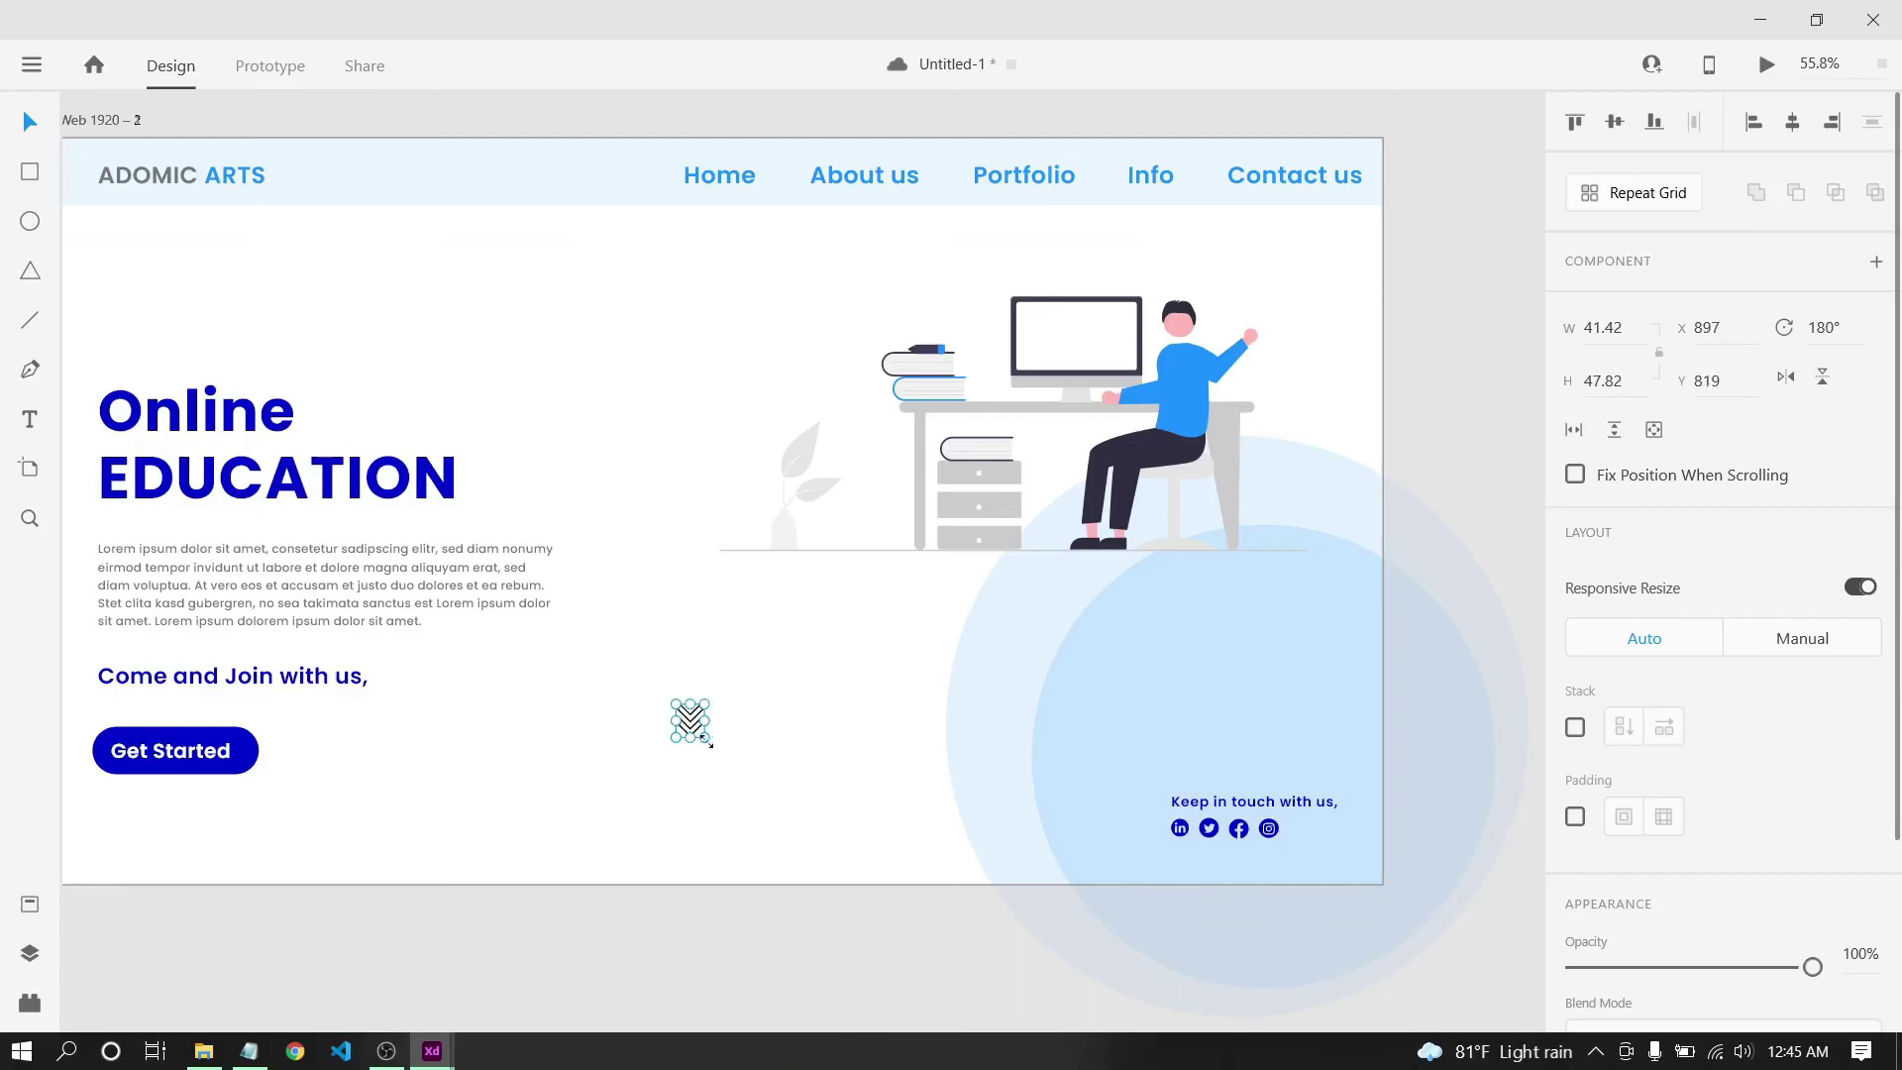
left_click_drag(709, 741, 714, 750)
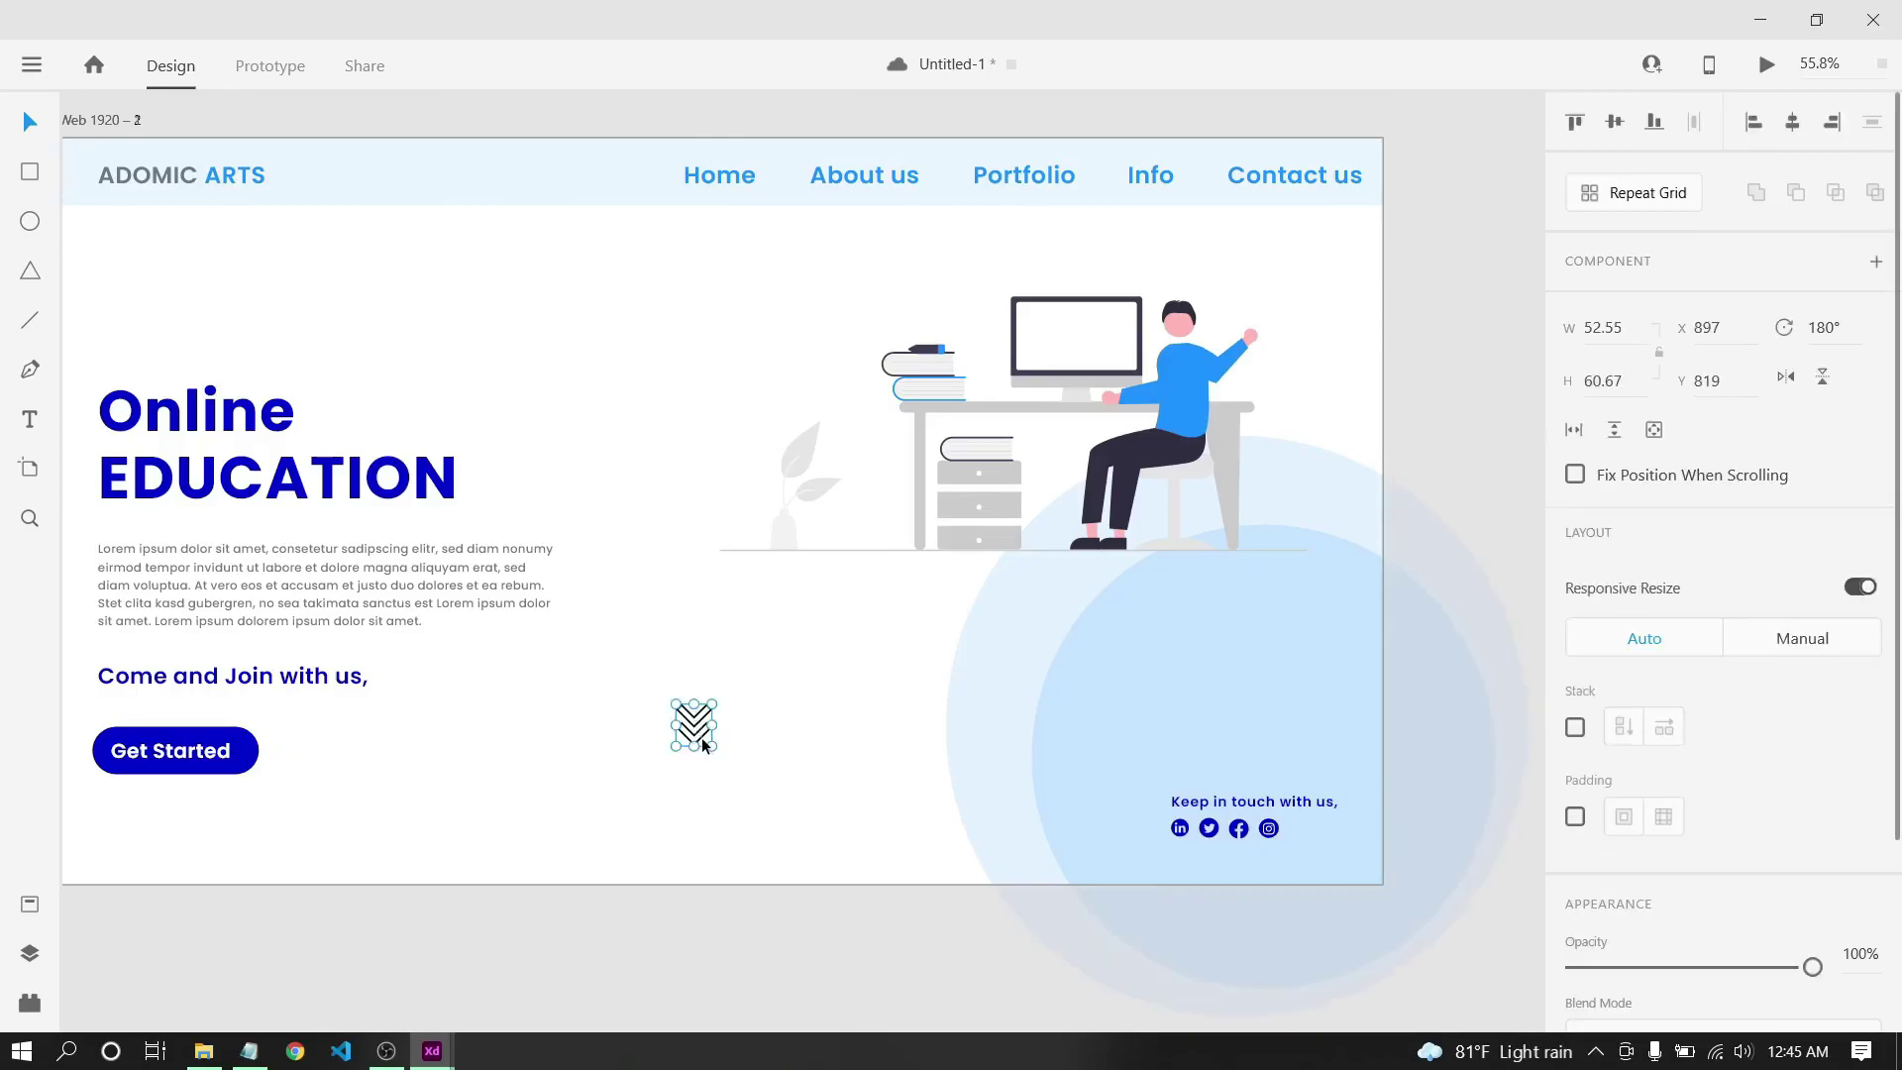
Fill the double-chevron icon with the dark blue sampled from the Get Started button.
scroll(696, 724, "up", 3)
scroll(697, 724, "down", 1)
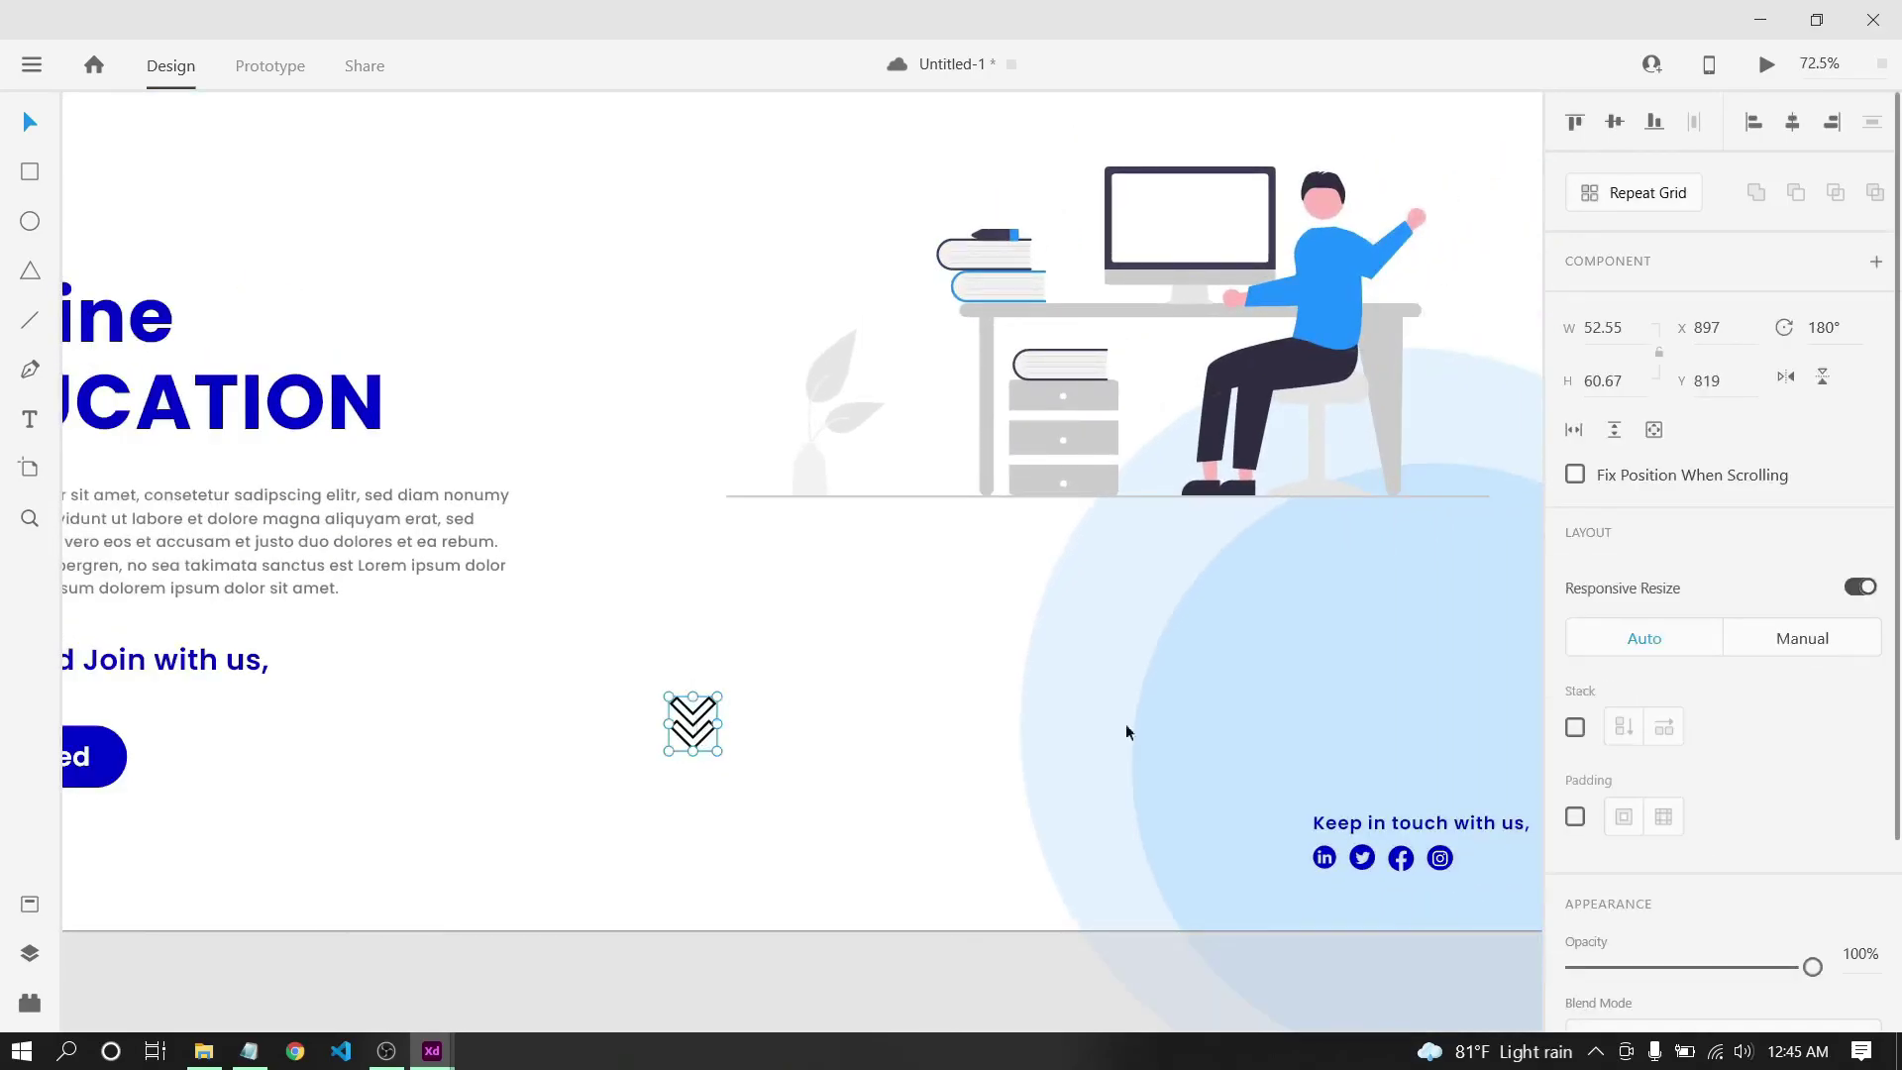
scroll(1813, 884, "down", 3)
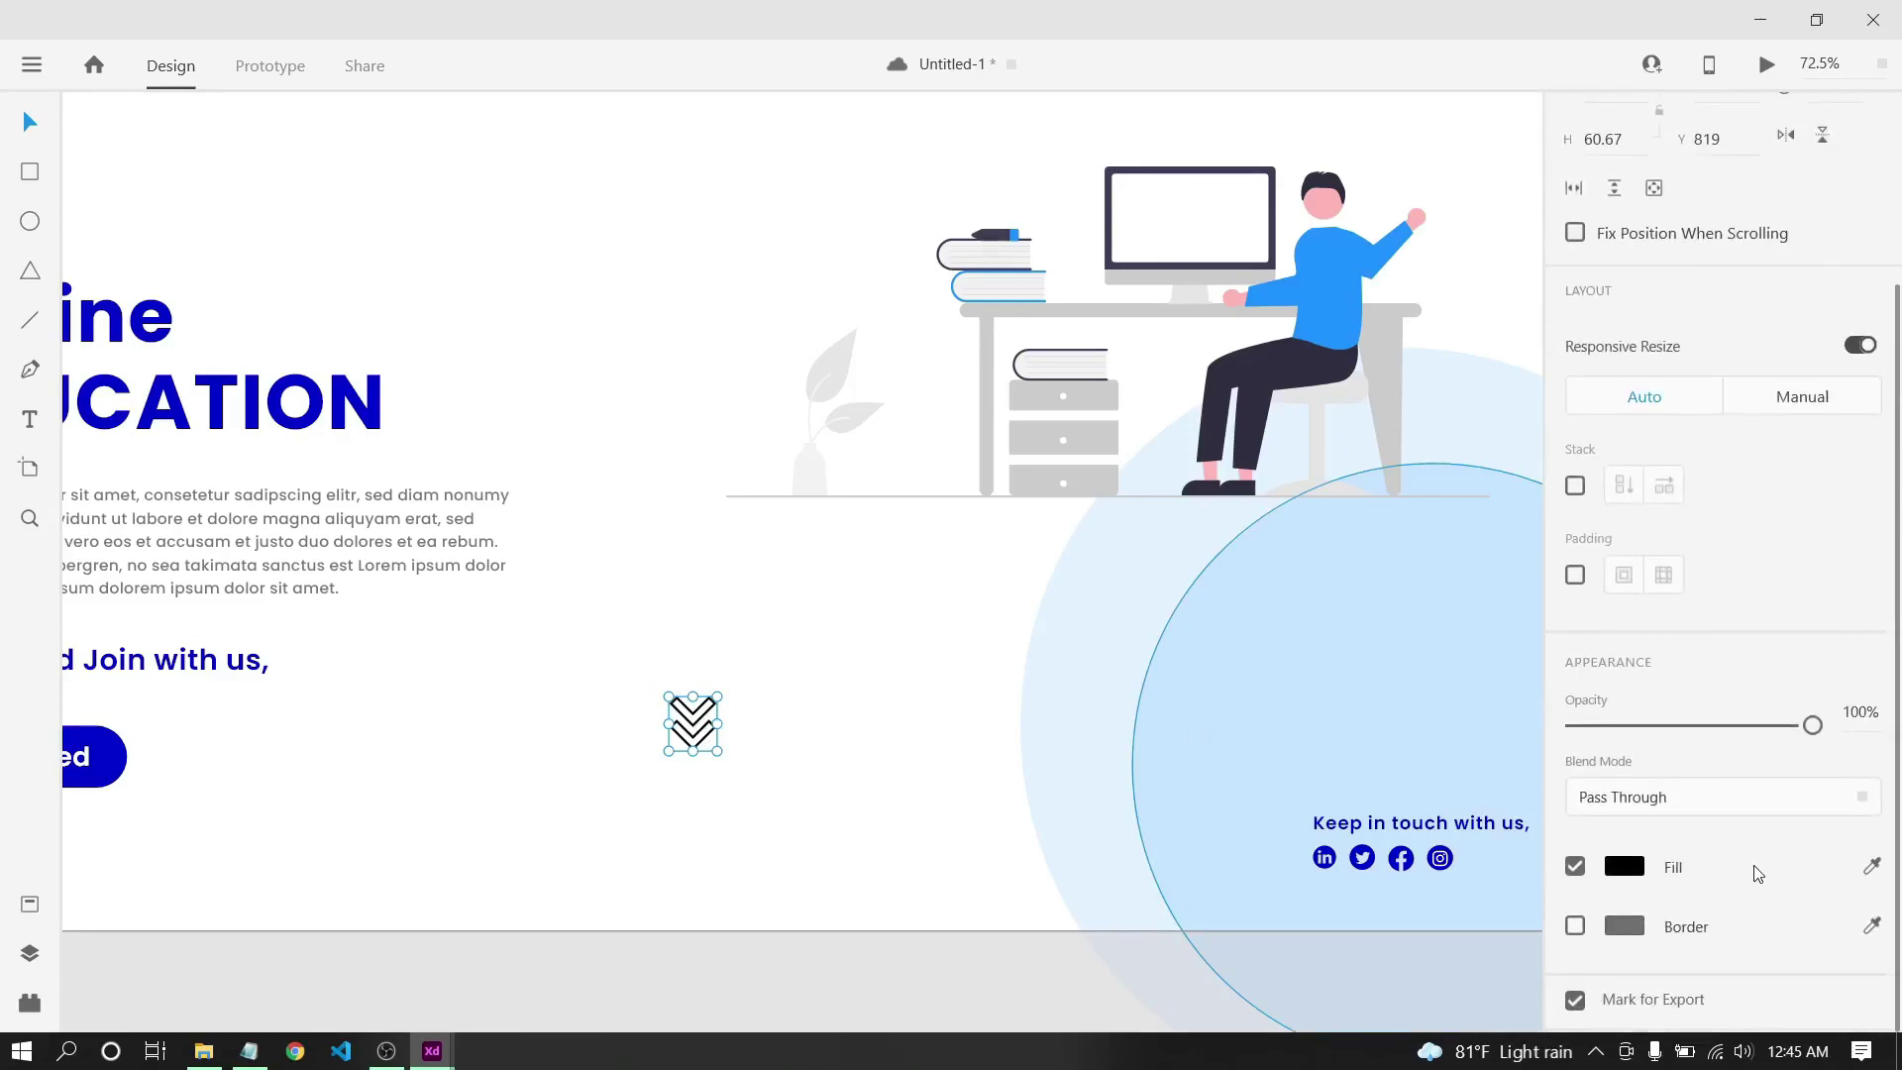
left_click(1871, 865)
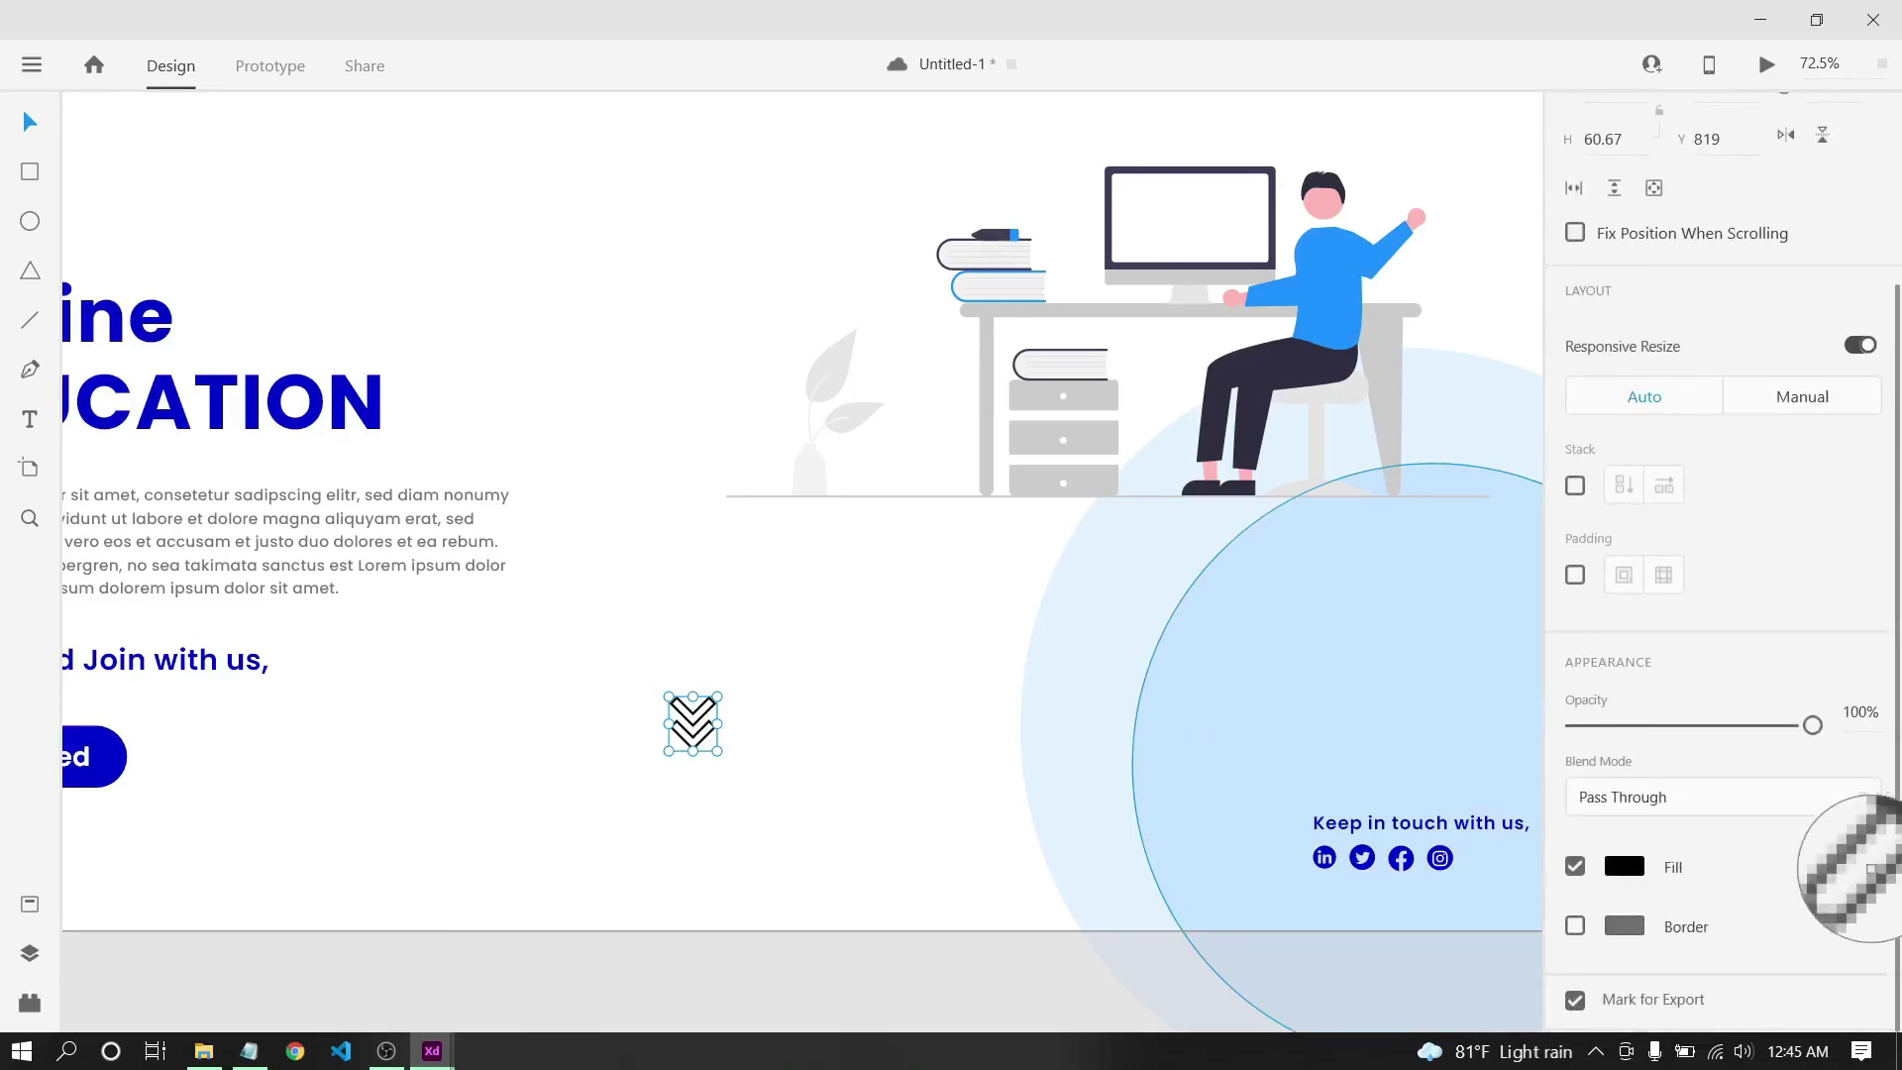
left_click(99, 755)
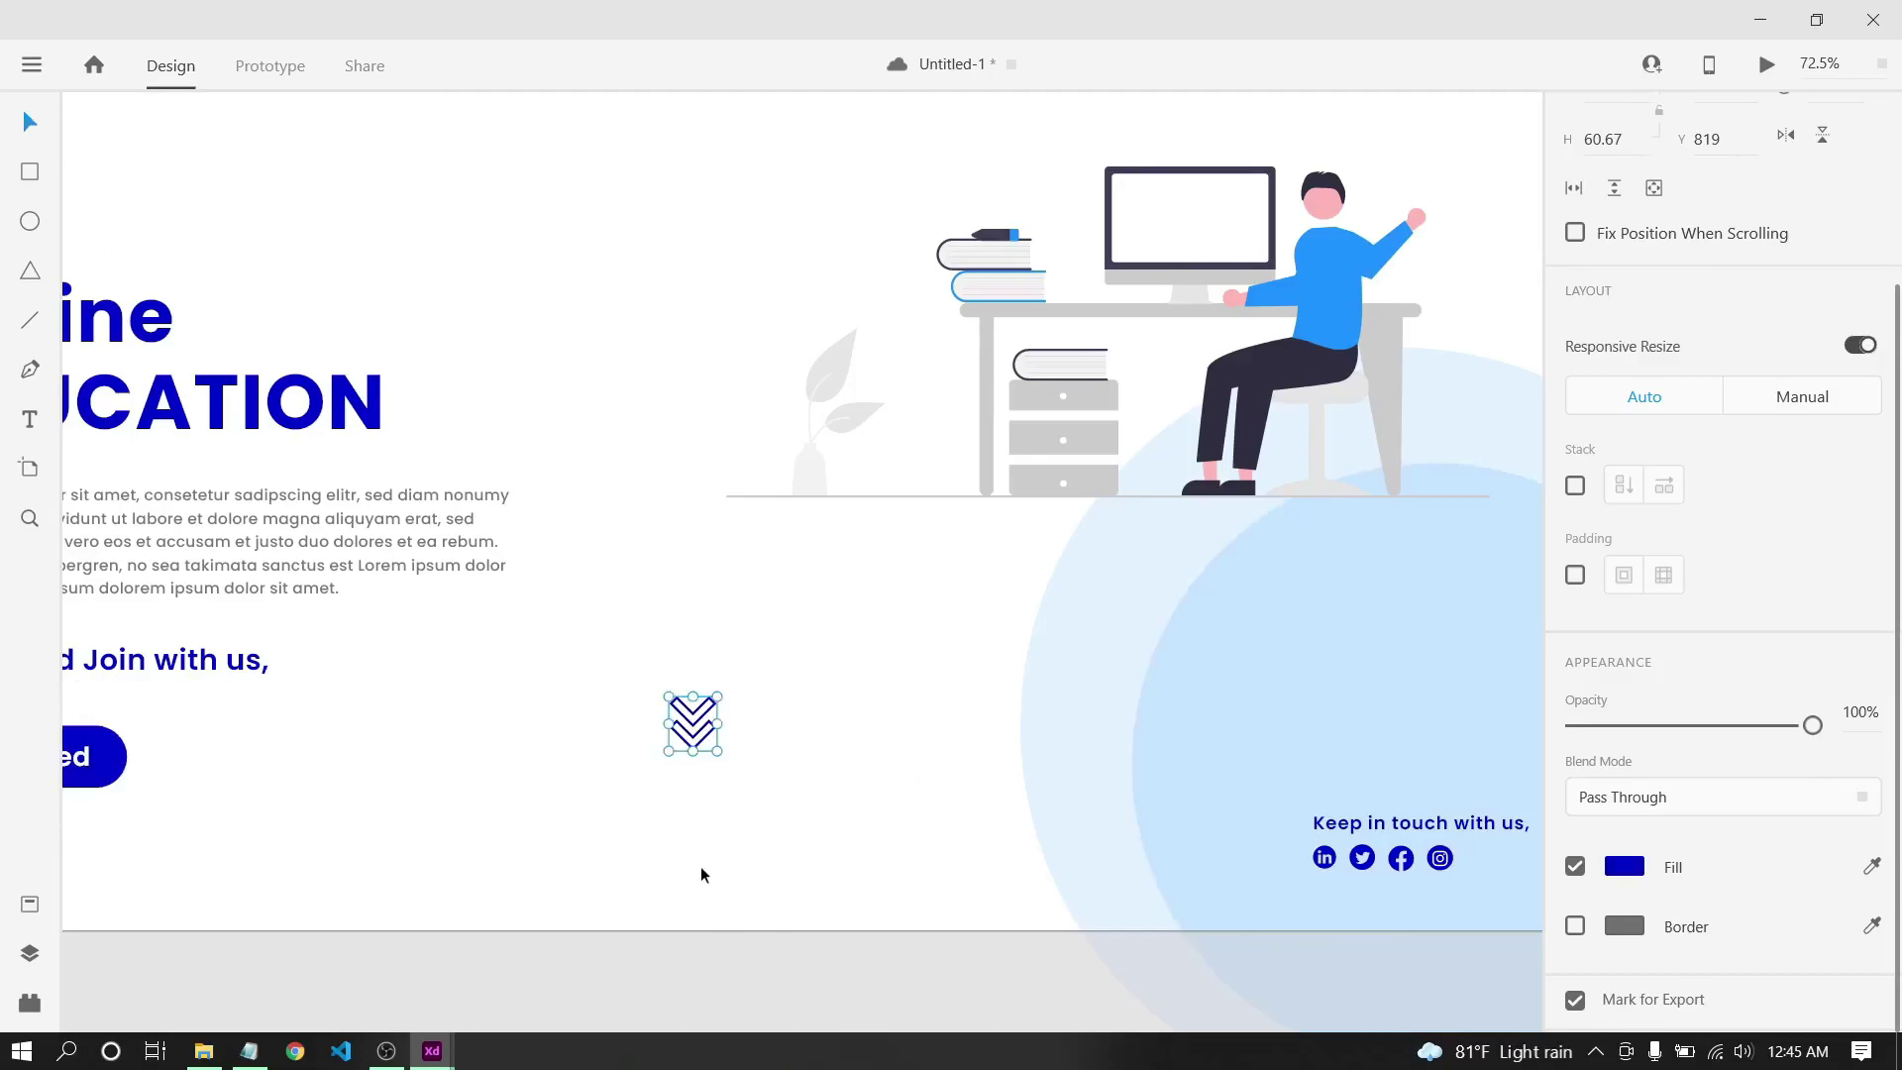
Move the double-chevron icon down near the artboard's lower edge, to X 892 and Y 942.
left_click(696, 753)
scroll(699, 743, "up", 5)
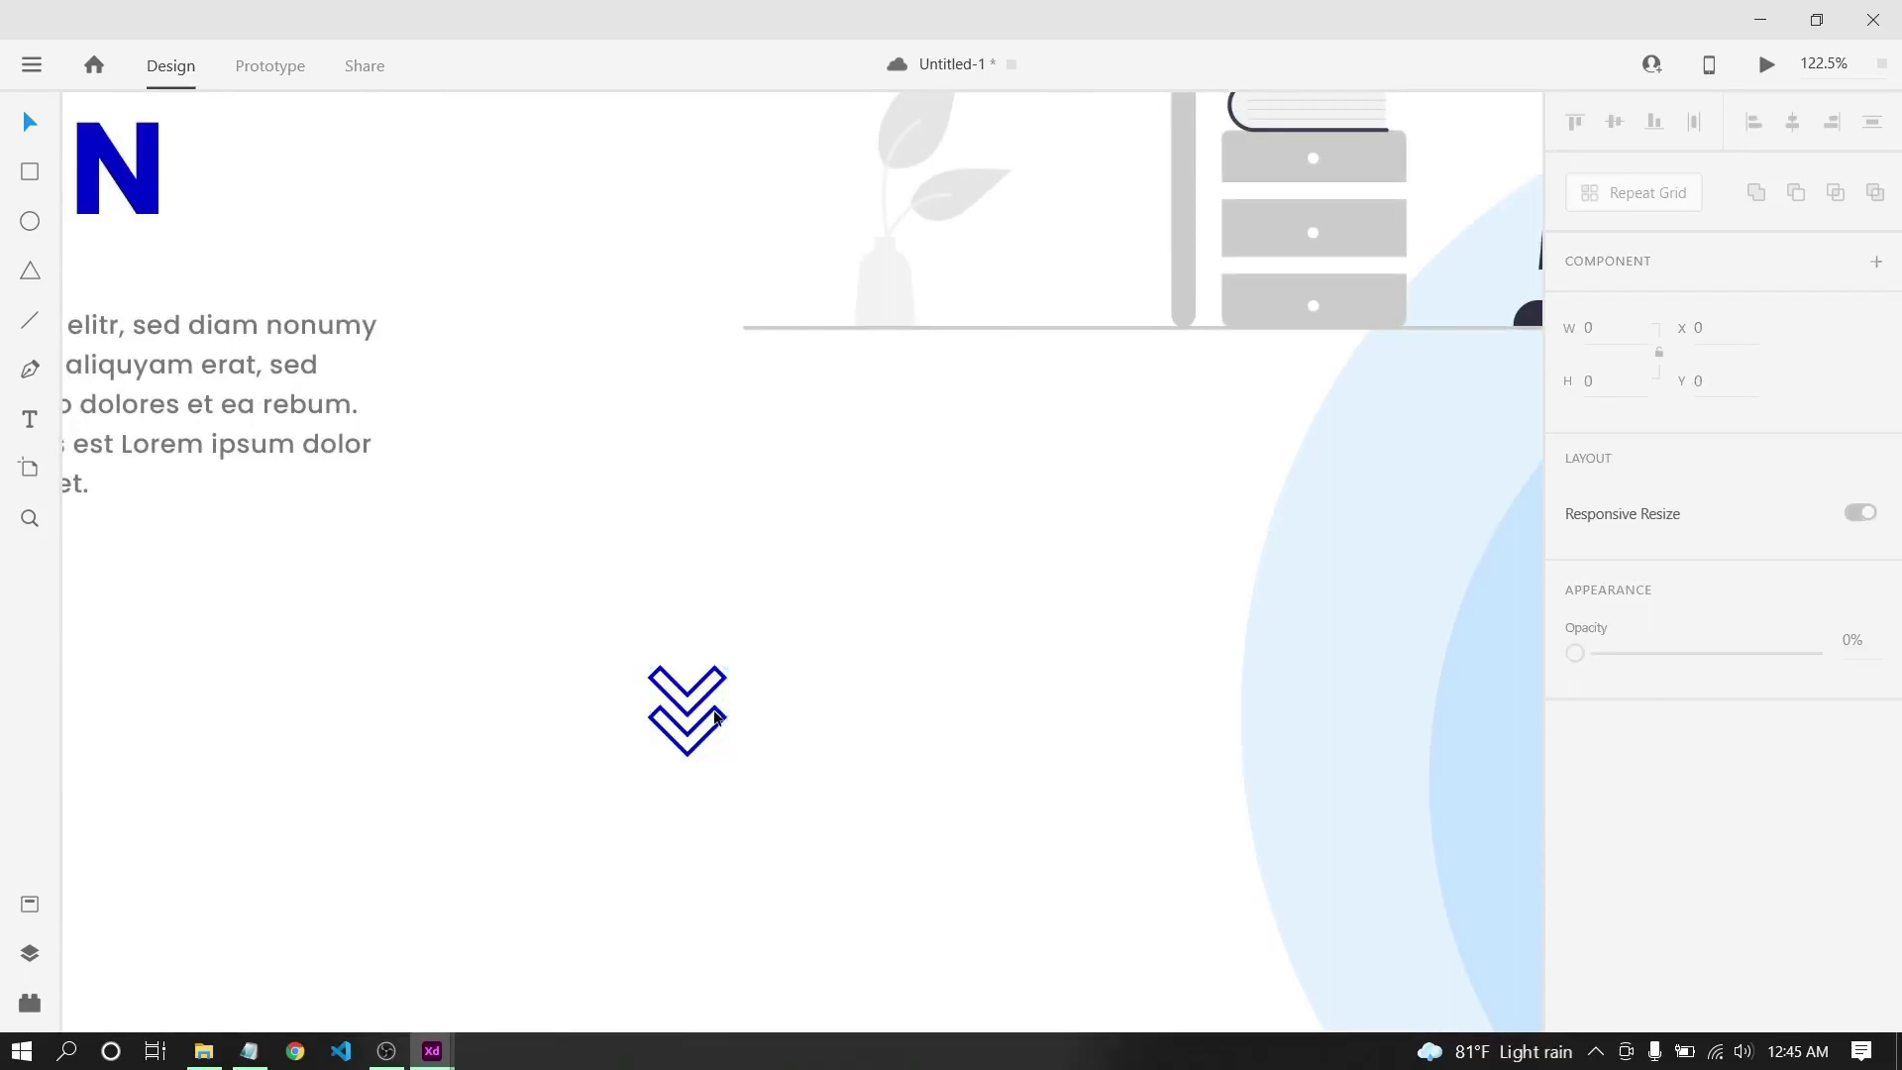
scroll(701, 715, "up", 2)
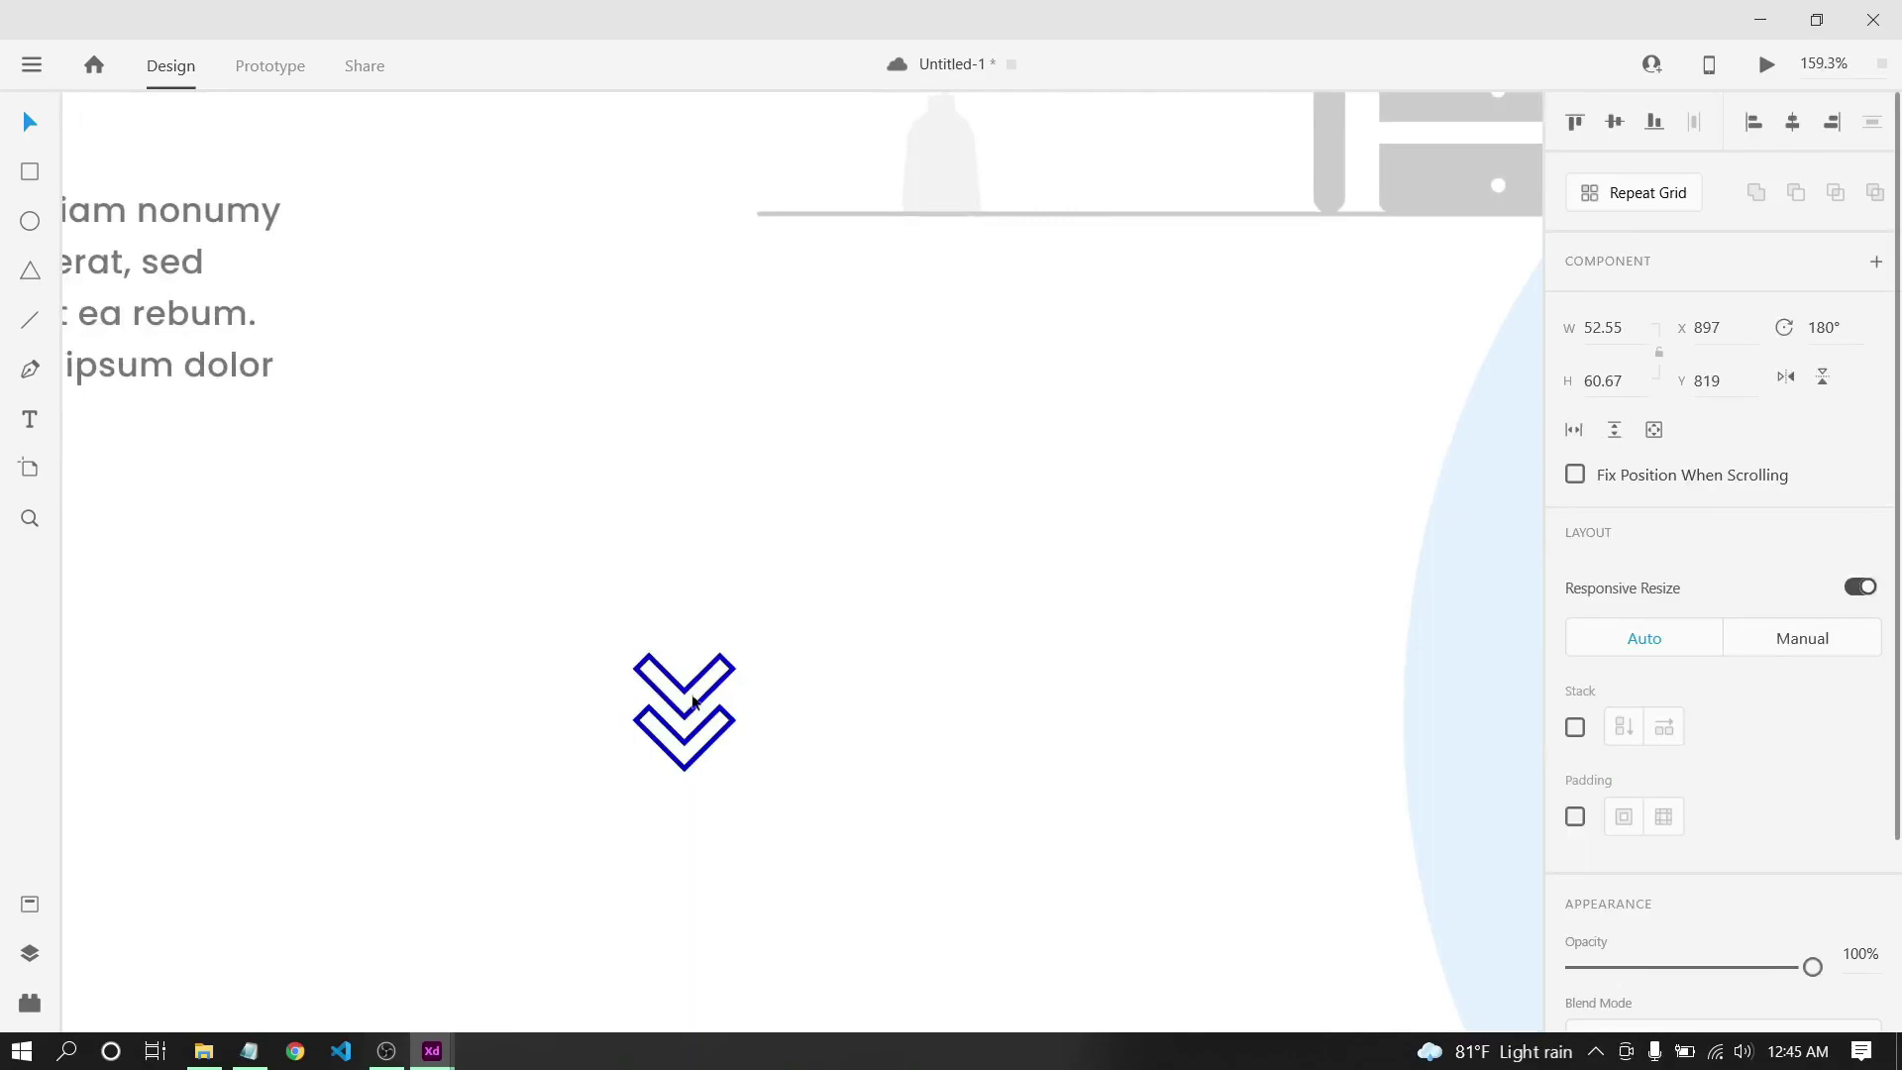
left_click_drag(690, 693, 684, 888)
scroll(684, 888, "down", 2)
scroll(699, 869, "down", 2)
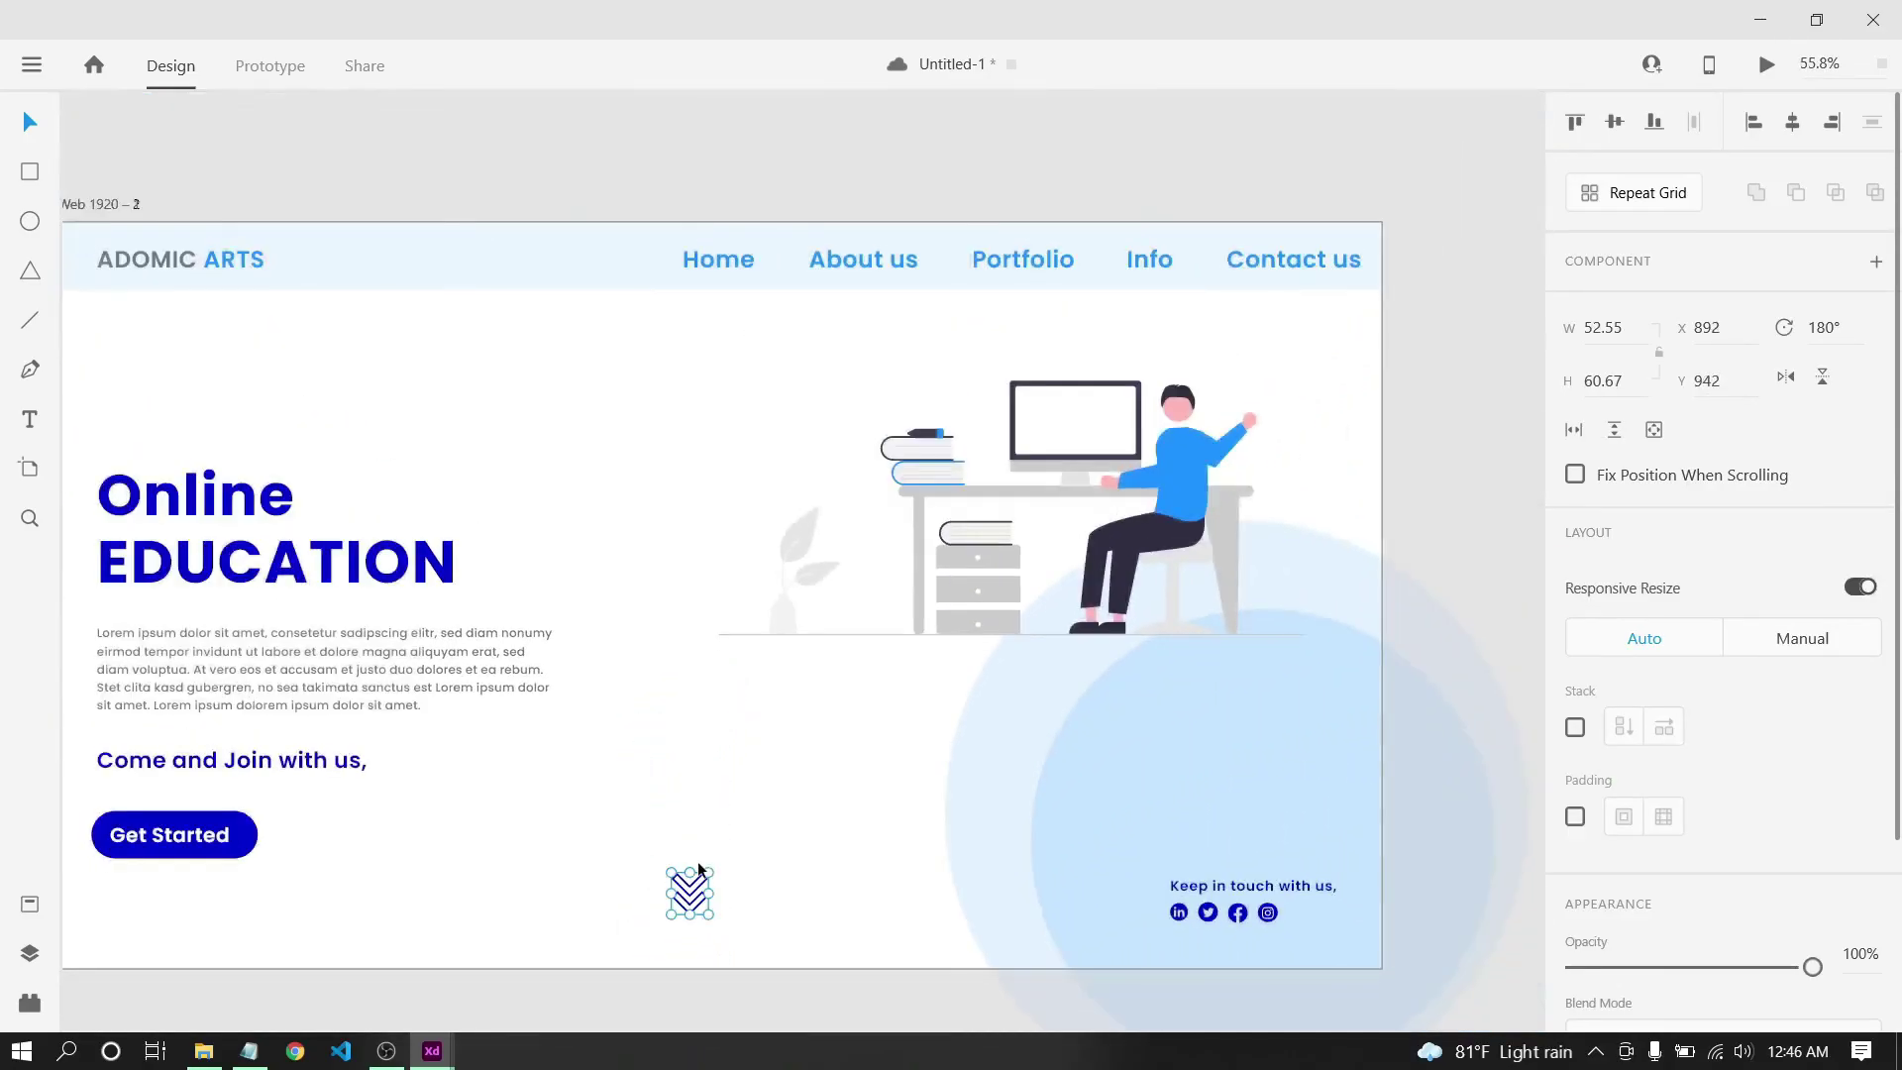
Add the text "swipe down" just above the double-chevron icon.
left_click(702, 865)
key("t")
left_click(651, 836)
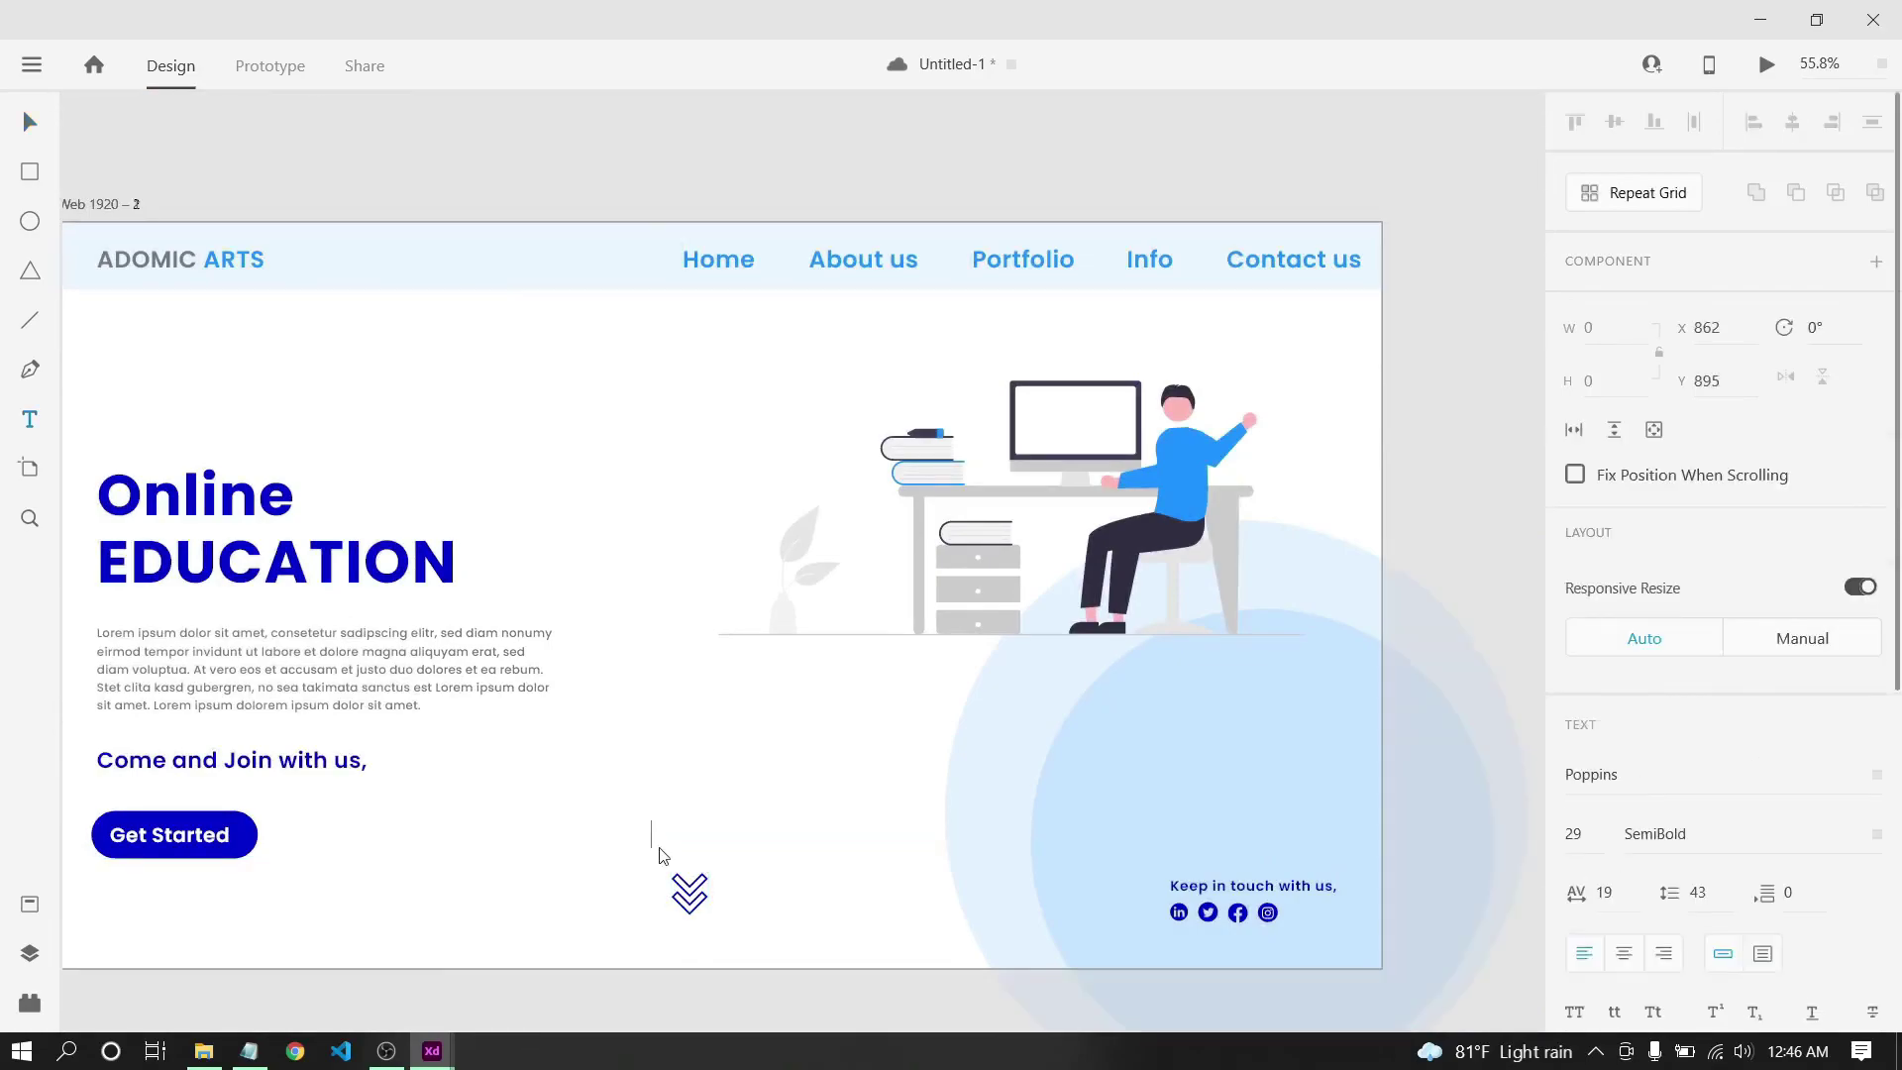
type("swipe down")
key("ctrl+a")
key("Escape")
Change the "swipe down" text's font weight to Light.
scroll(1694, 718, "down", 3)
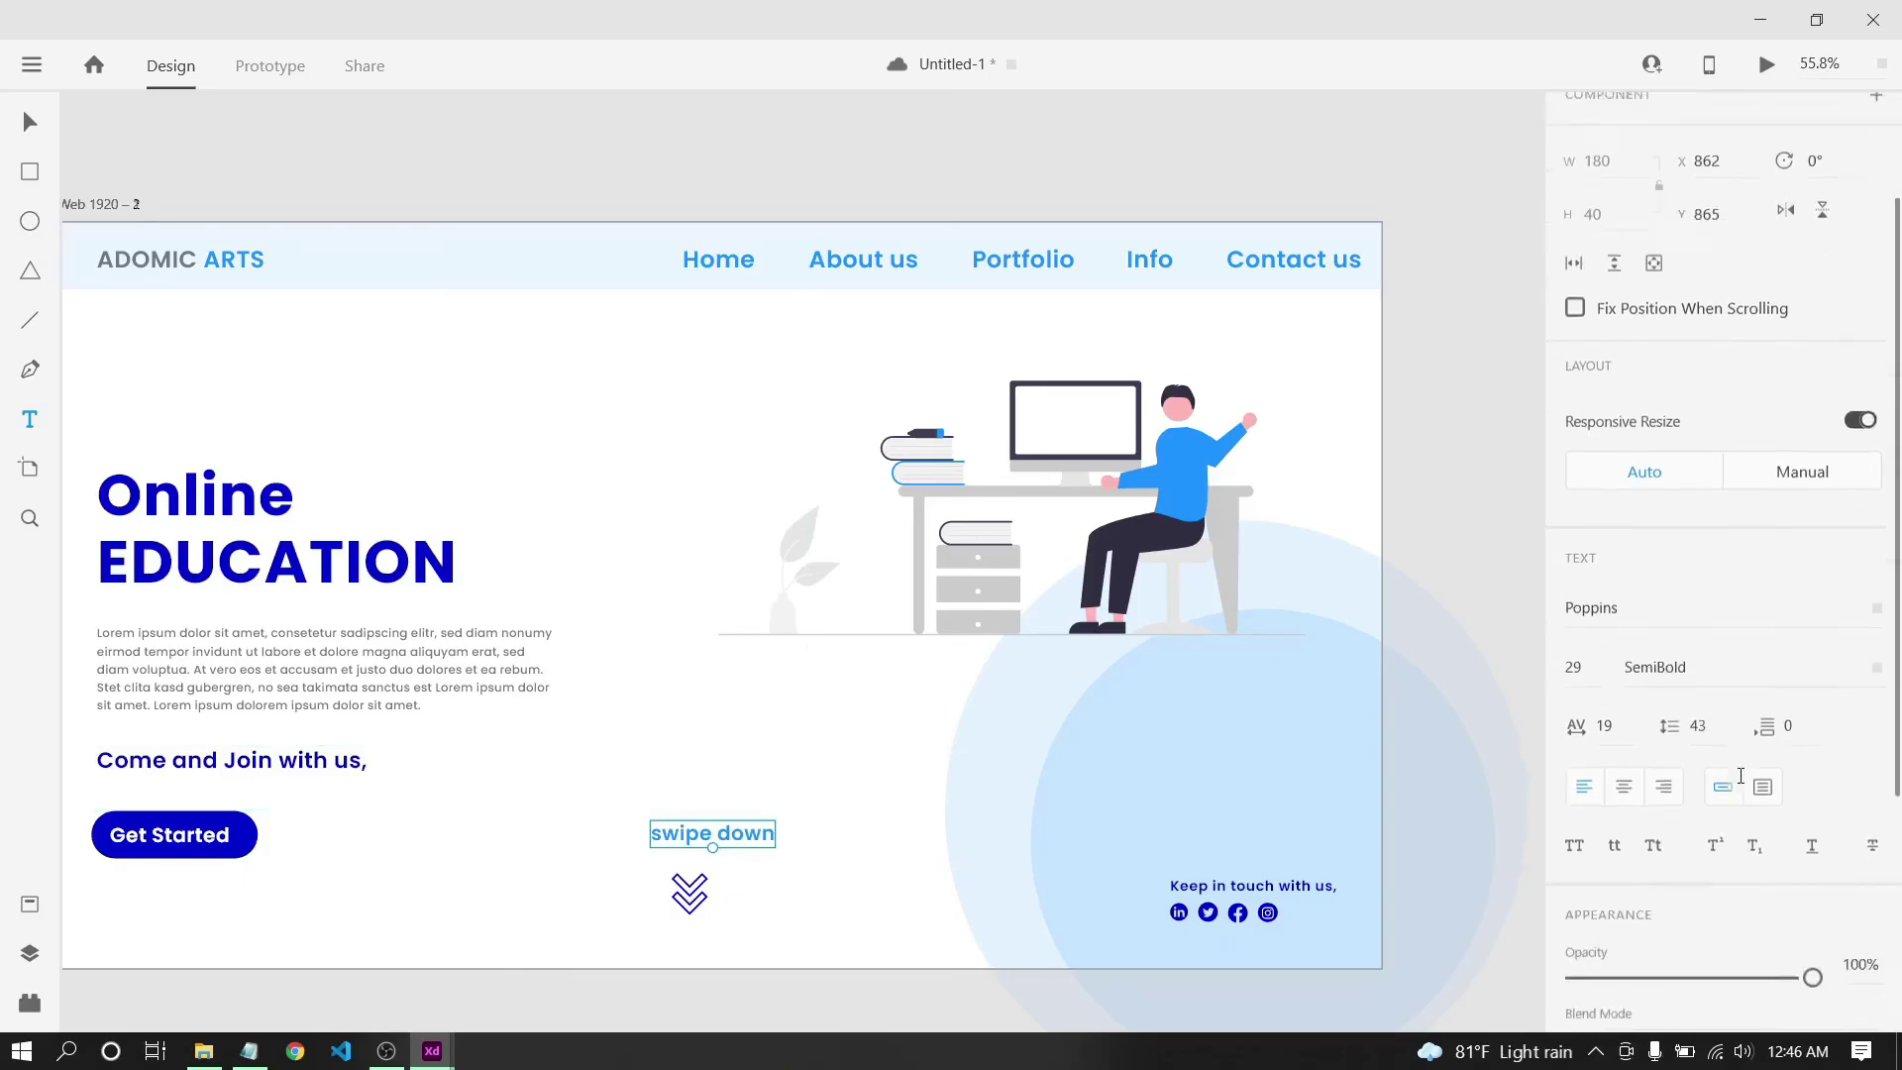
left_click(1865, 557)
scroll(1720, 426, "up", 2)
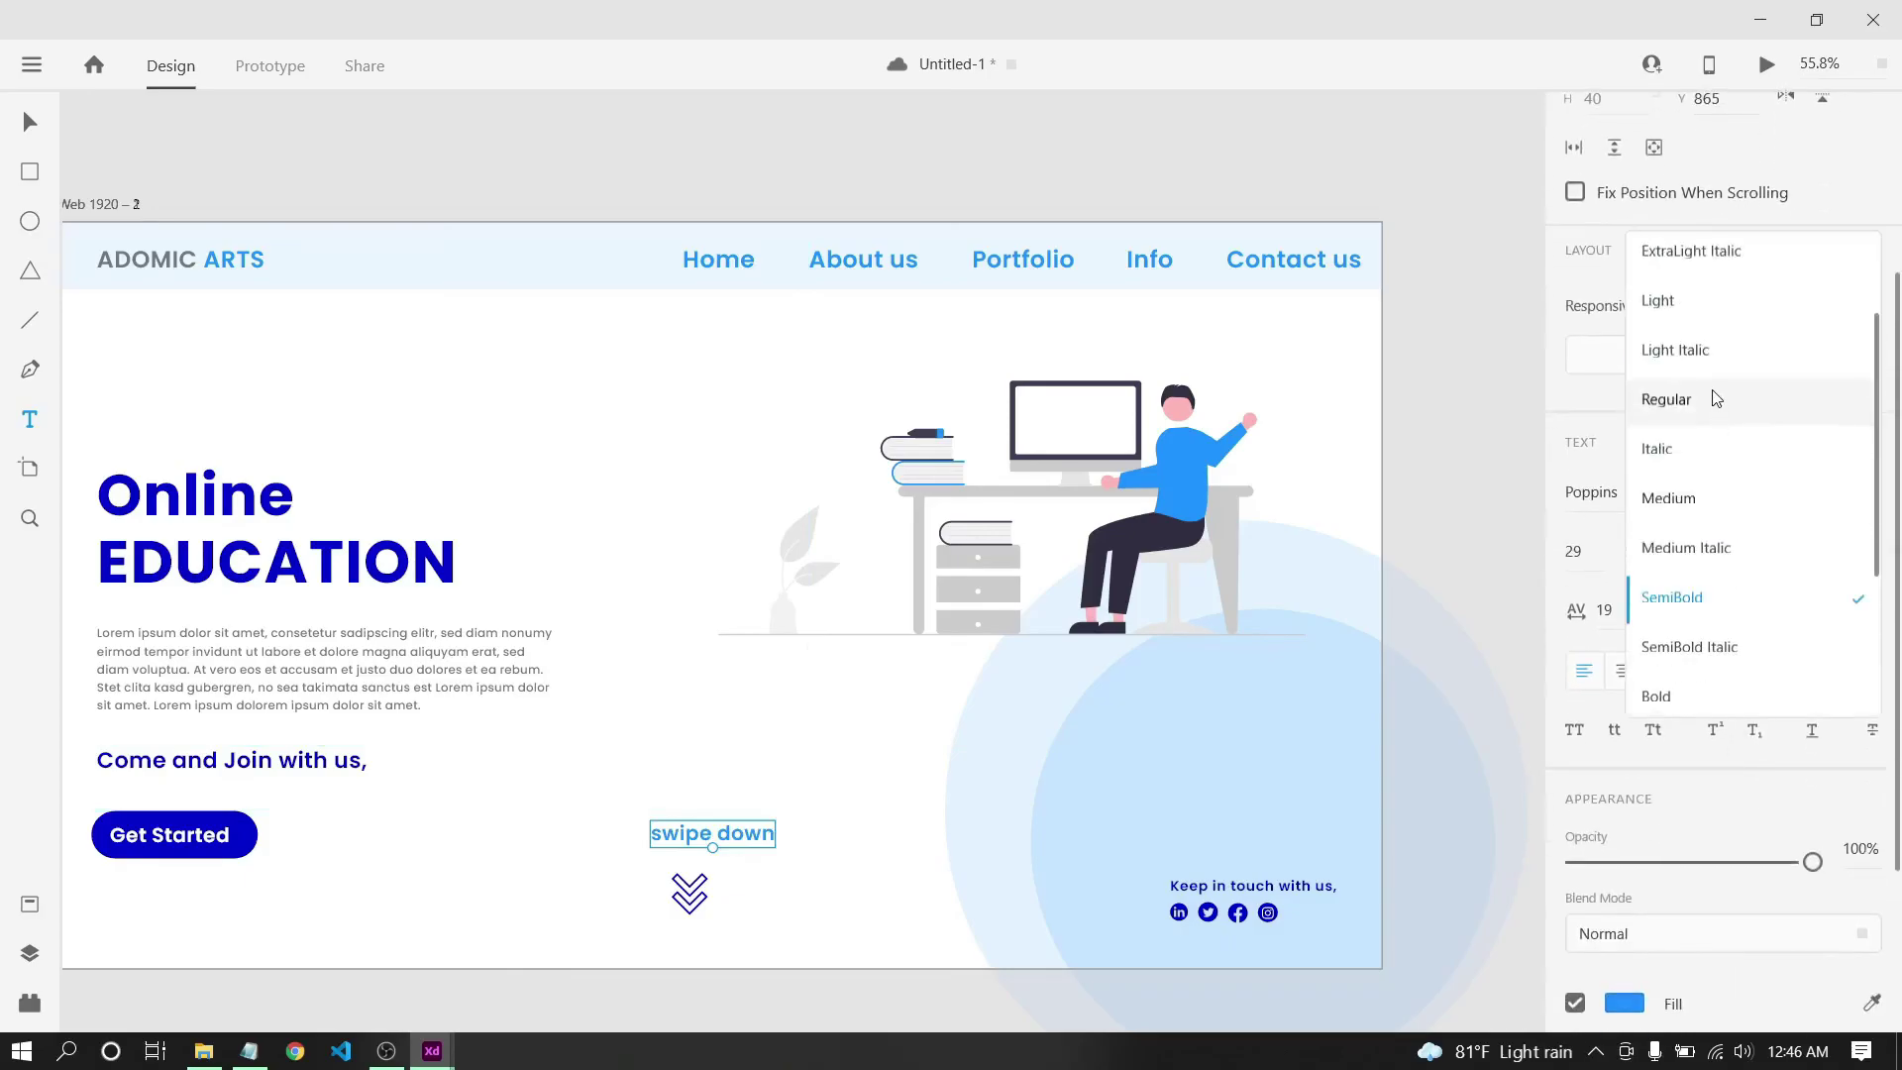
left_click(1685, 301)
left_click(712, 821)
key("Escape")
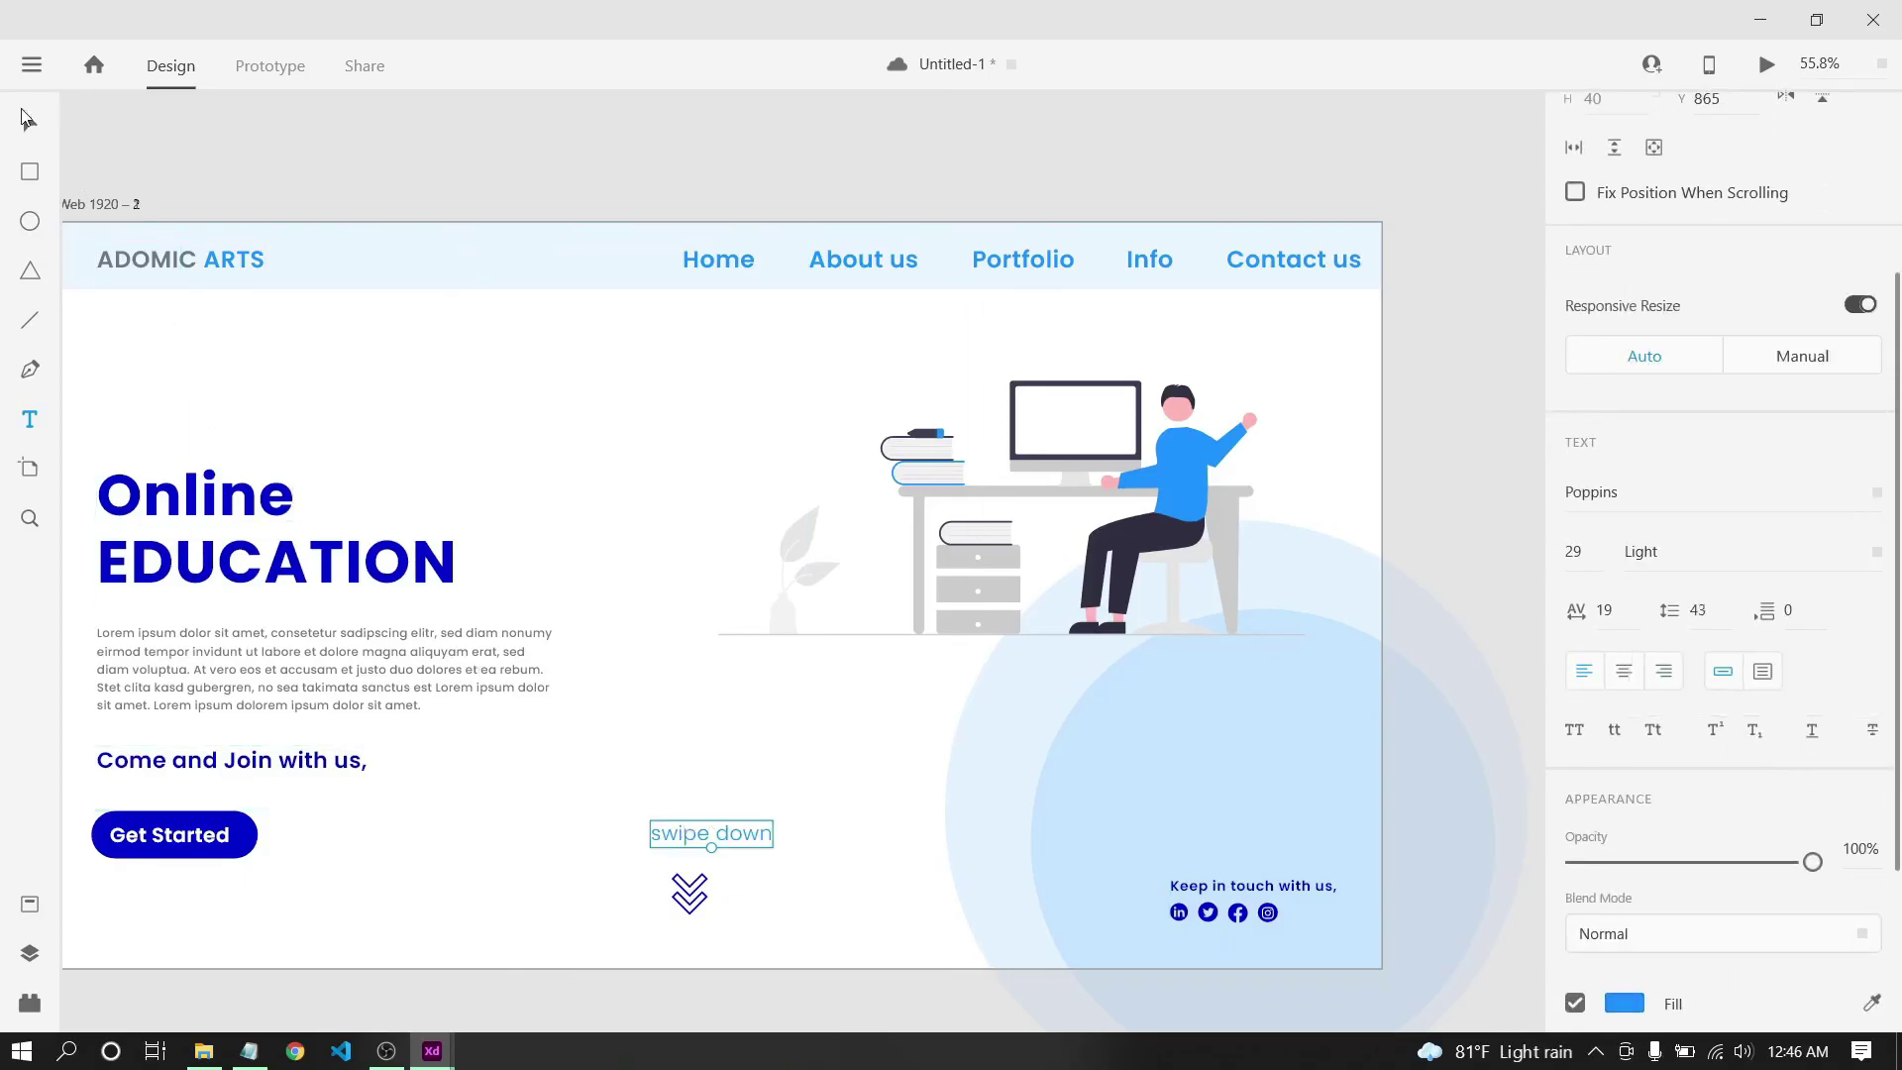
Position the "swipe down" text centred closely above the double-chevron icon.
left_click_drag(723, 839, 705, 853)
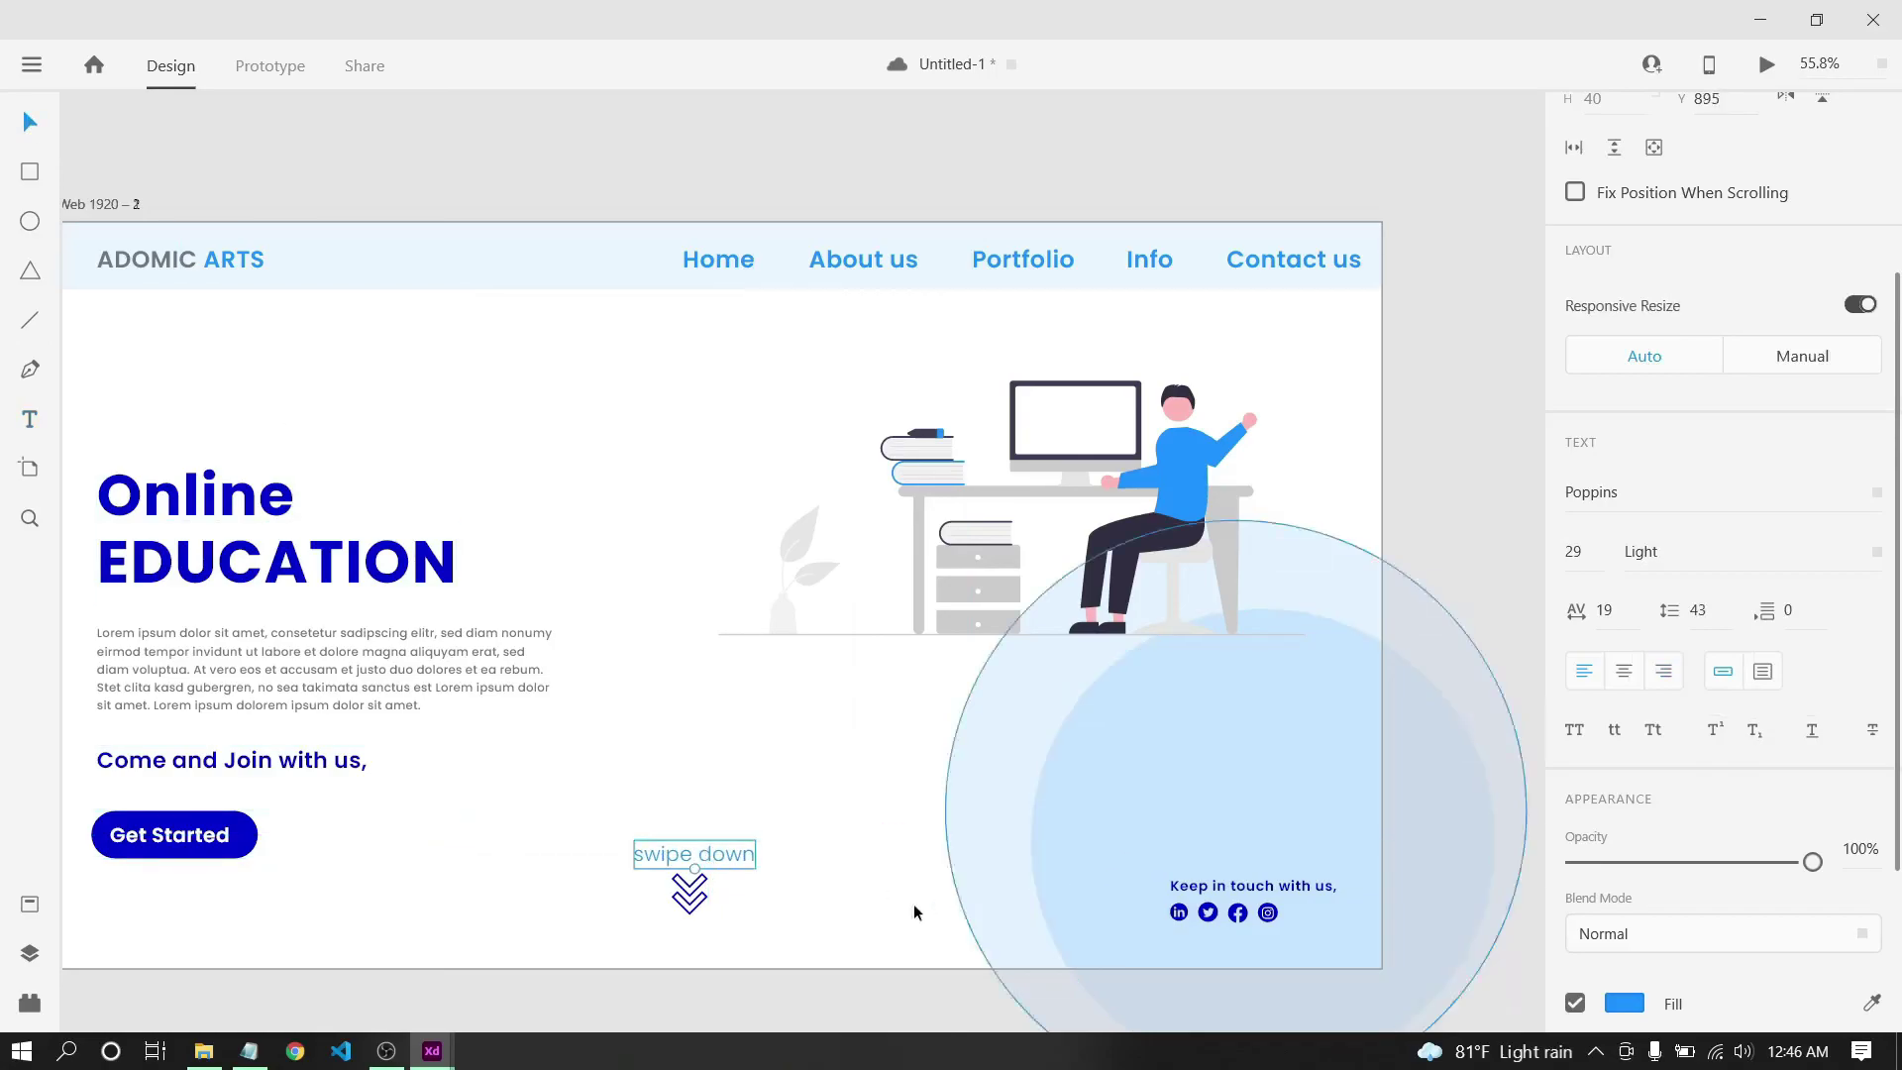
scroll(743, 876, "up", 1)
scroll(717, 860, "down", 1)
scroll(717, 860, "up", 5, "ctrl")
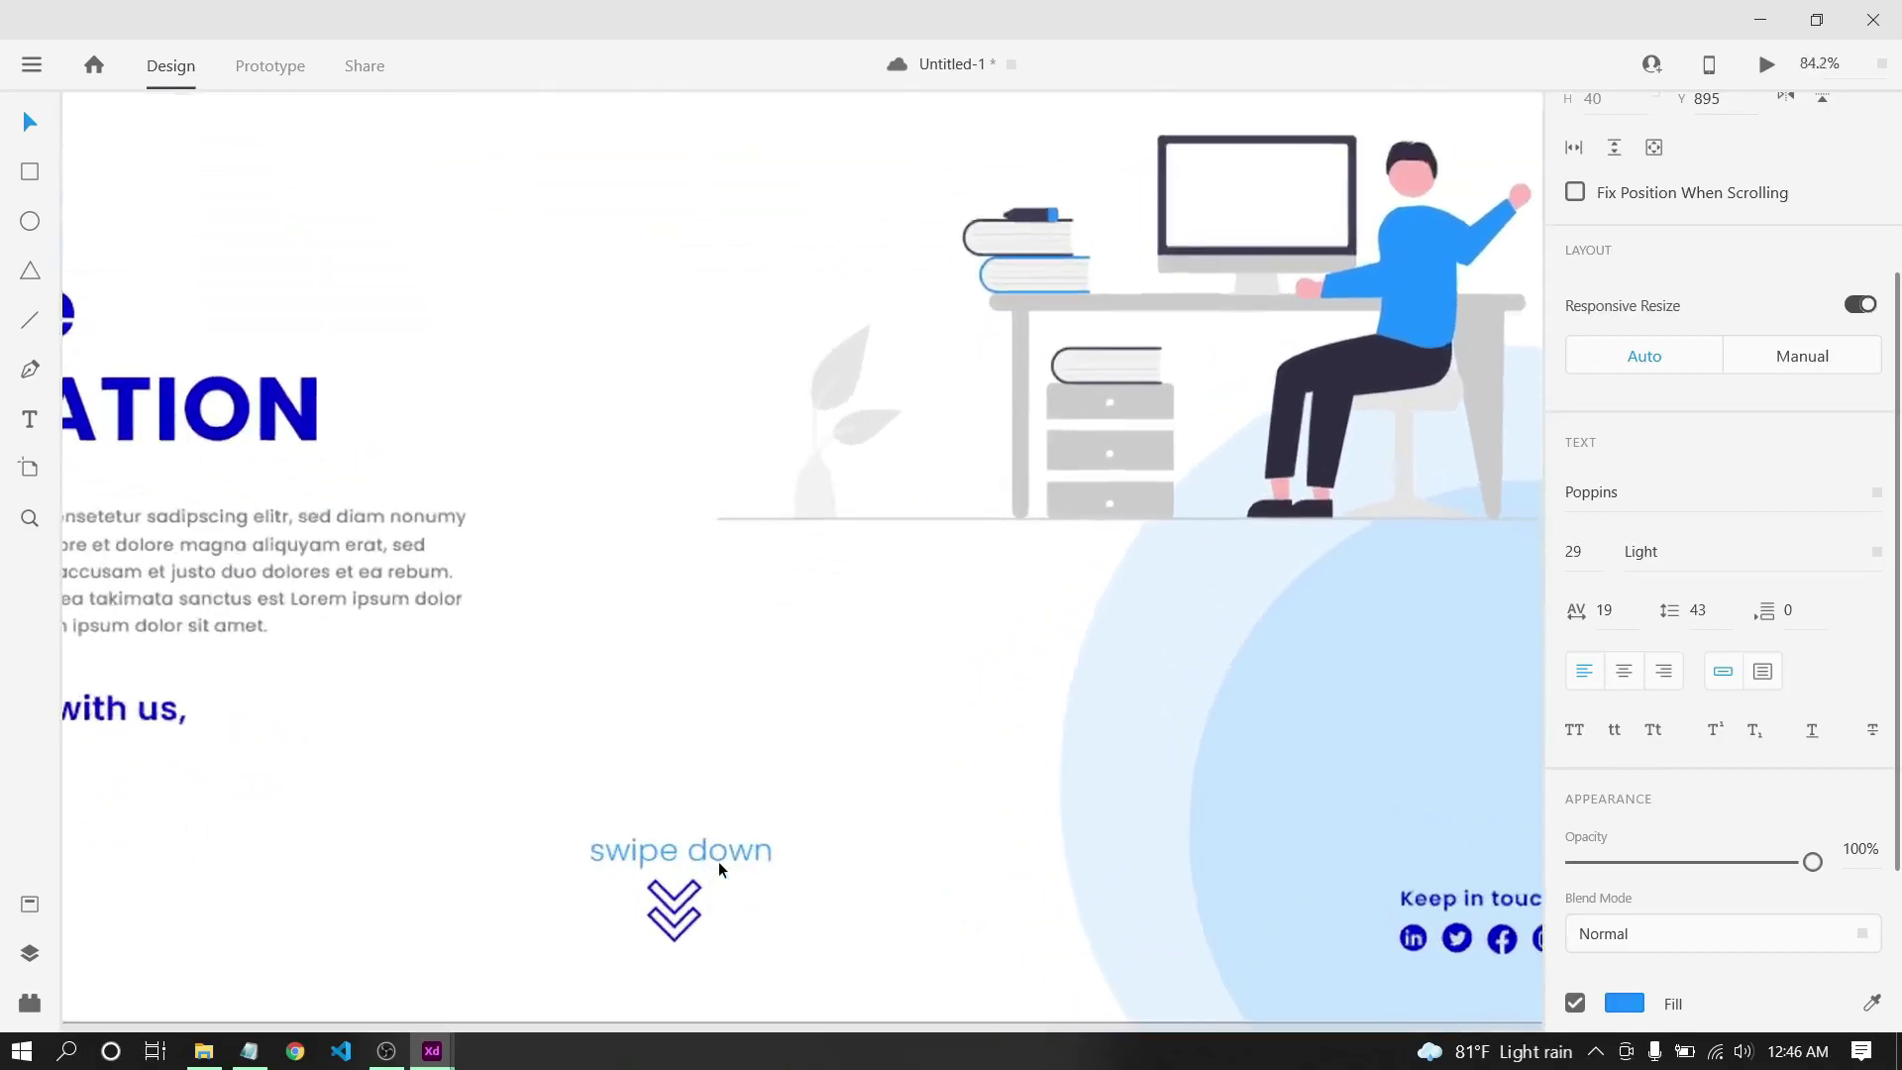
left_click_drag(662, 872, 651, 848)
left_click(686, 711)
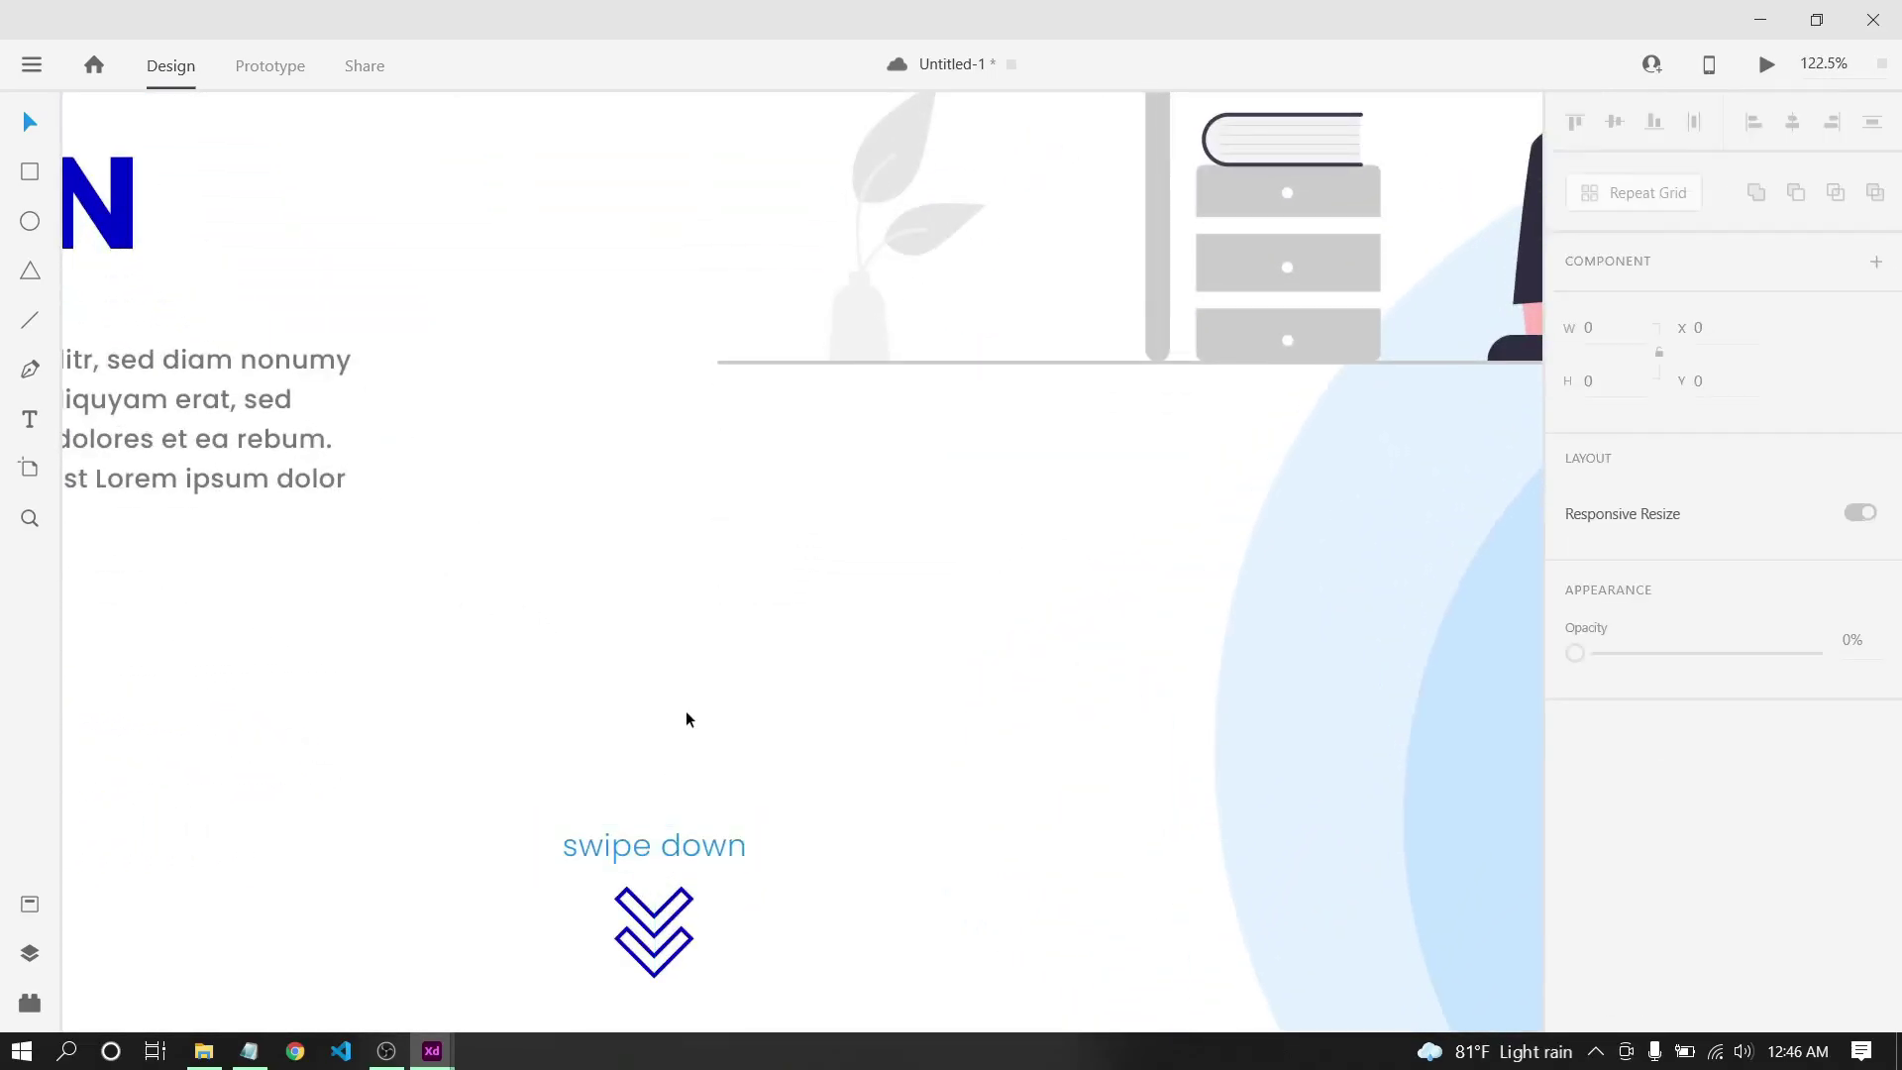
scroll(689, 697, "down", 5, "ctrl")
scroll(703, 691, "down", 2, "ctrl")
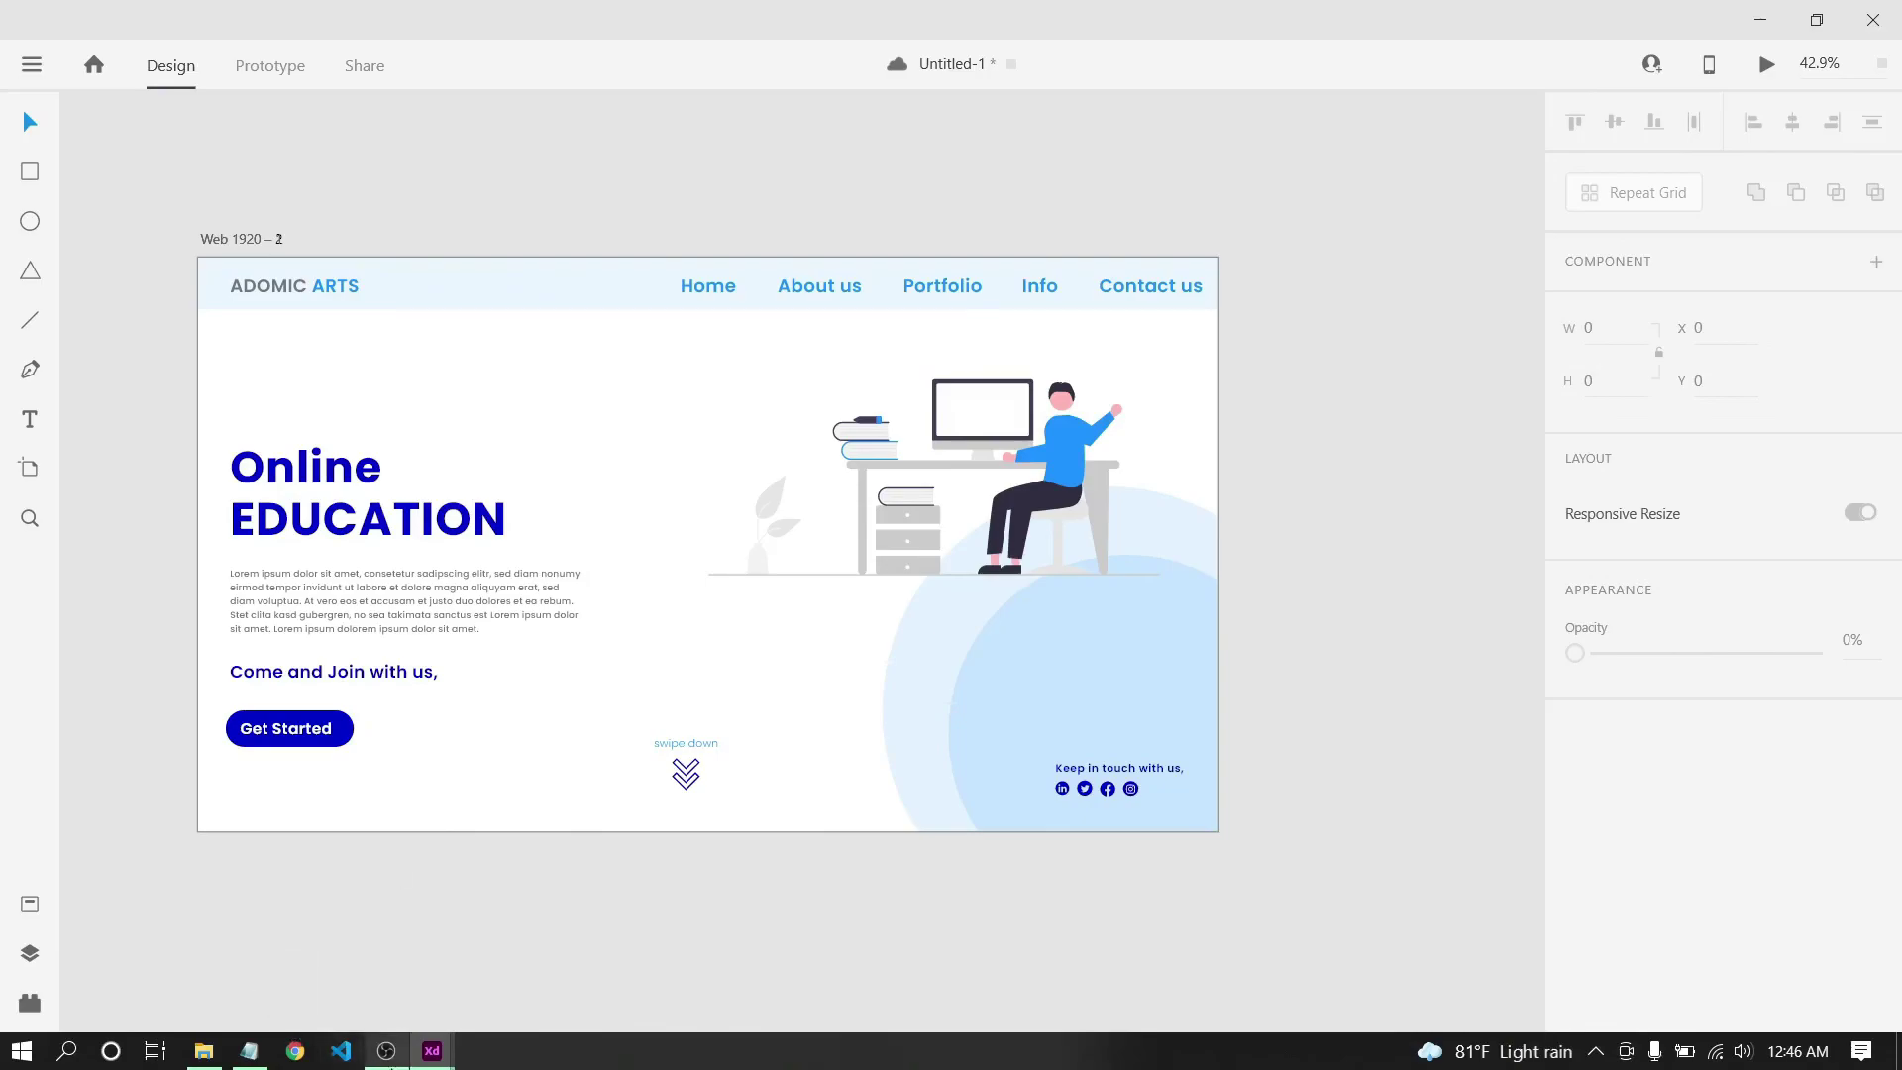
Examine sample_1's Web 1920 and iPhone XR/XS Max/11 artboards for comparison and return to Untitled-1.
mouse_move(432, 1050)
left_click(392, 915)
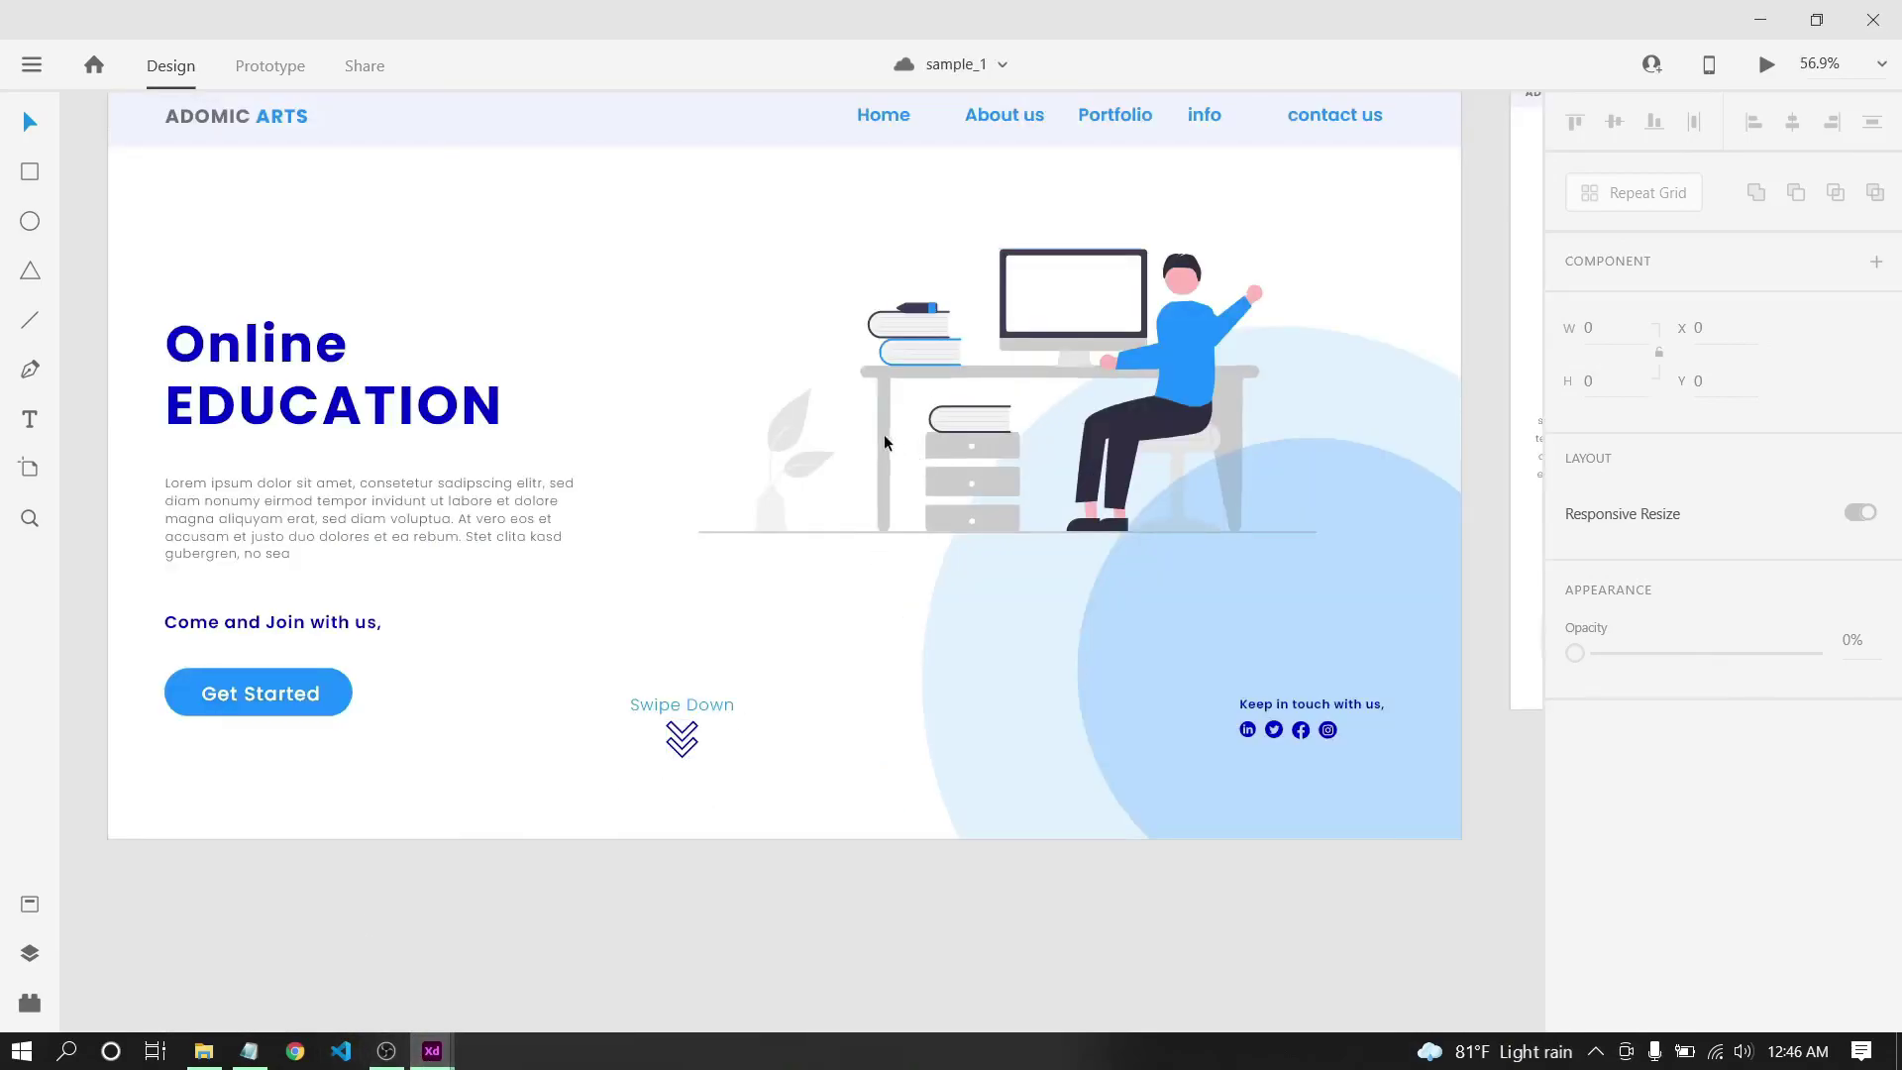
left_click_drag(843, 437, 822, 532)
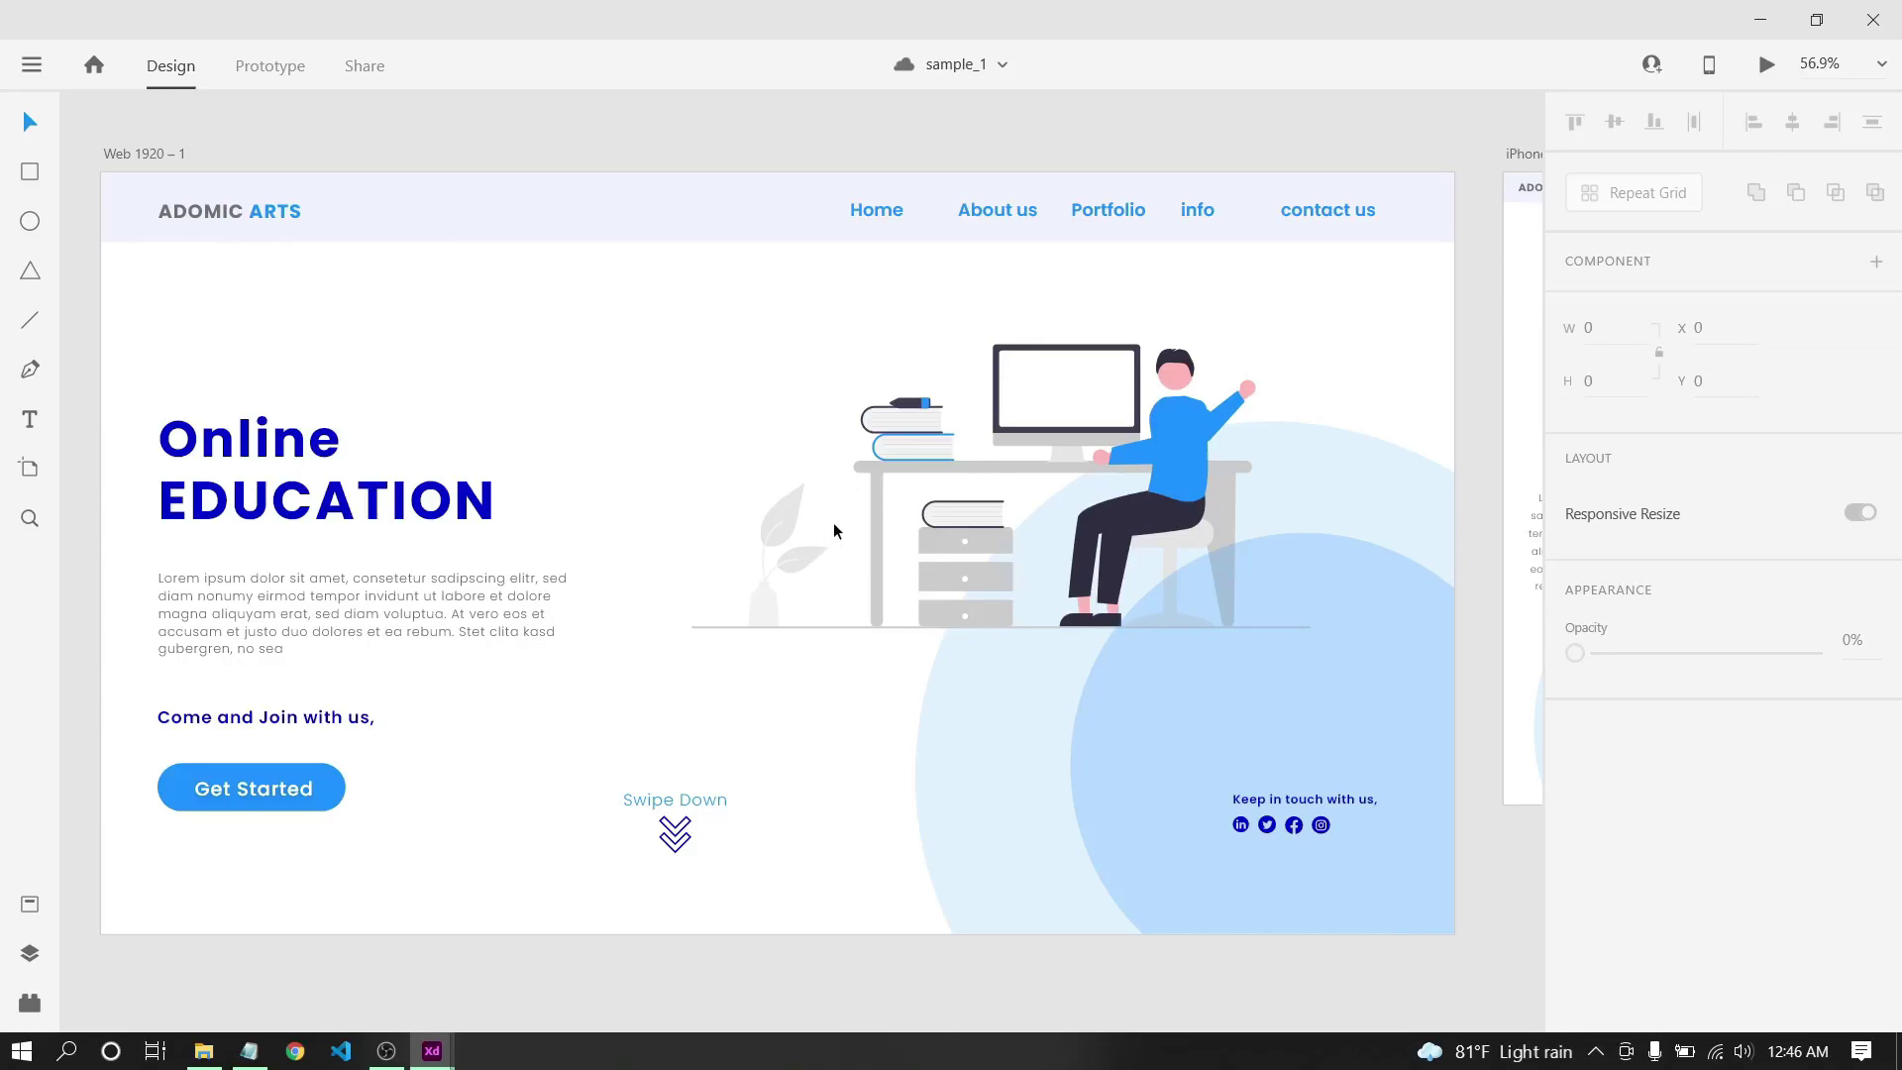
left_click_drag(1168, 282, 1049, 305)
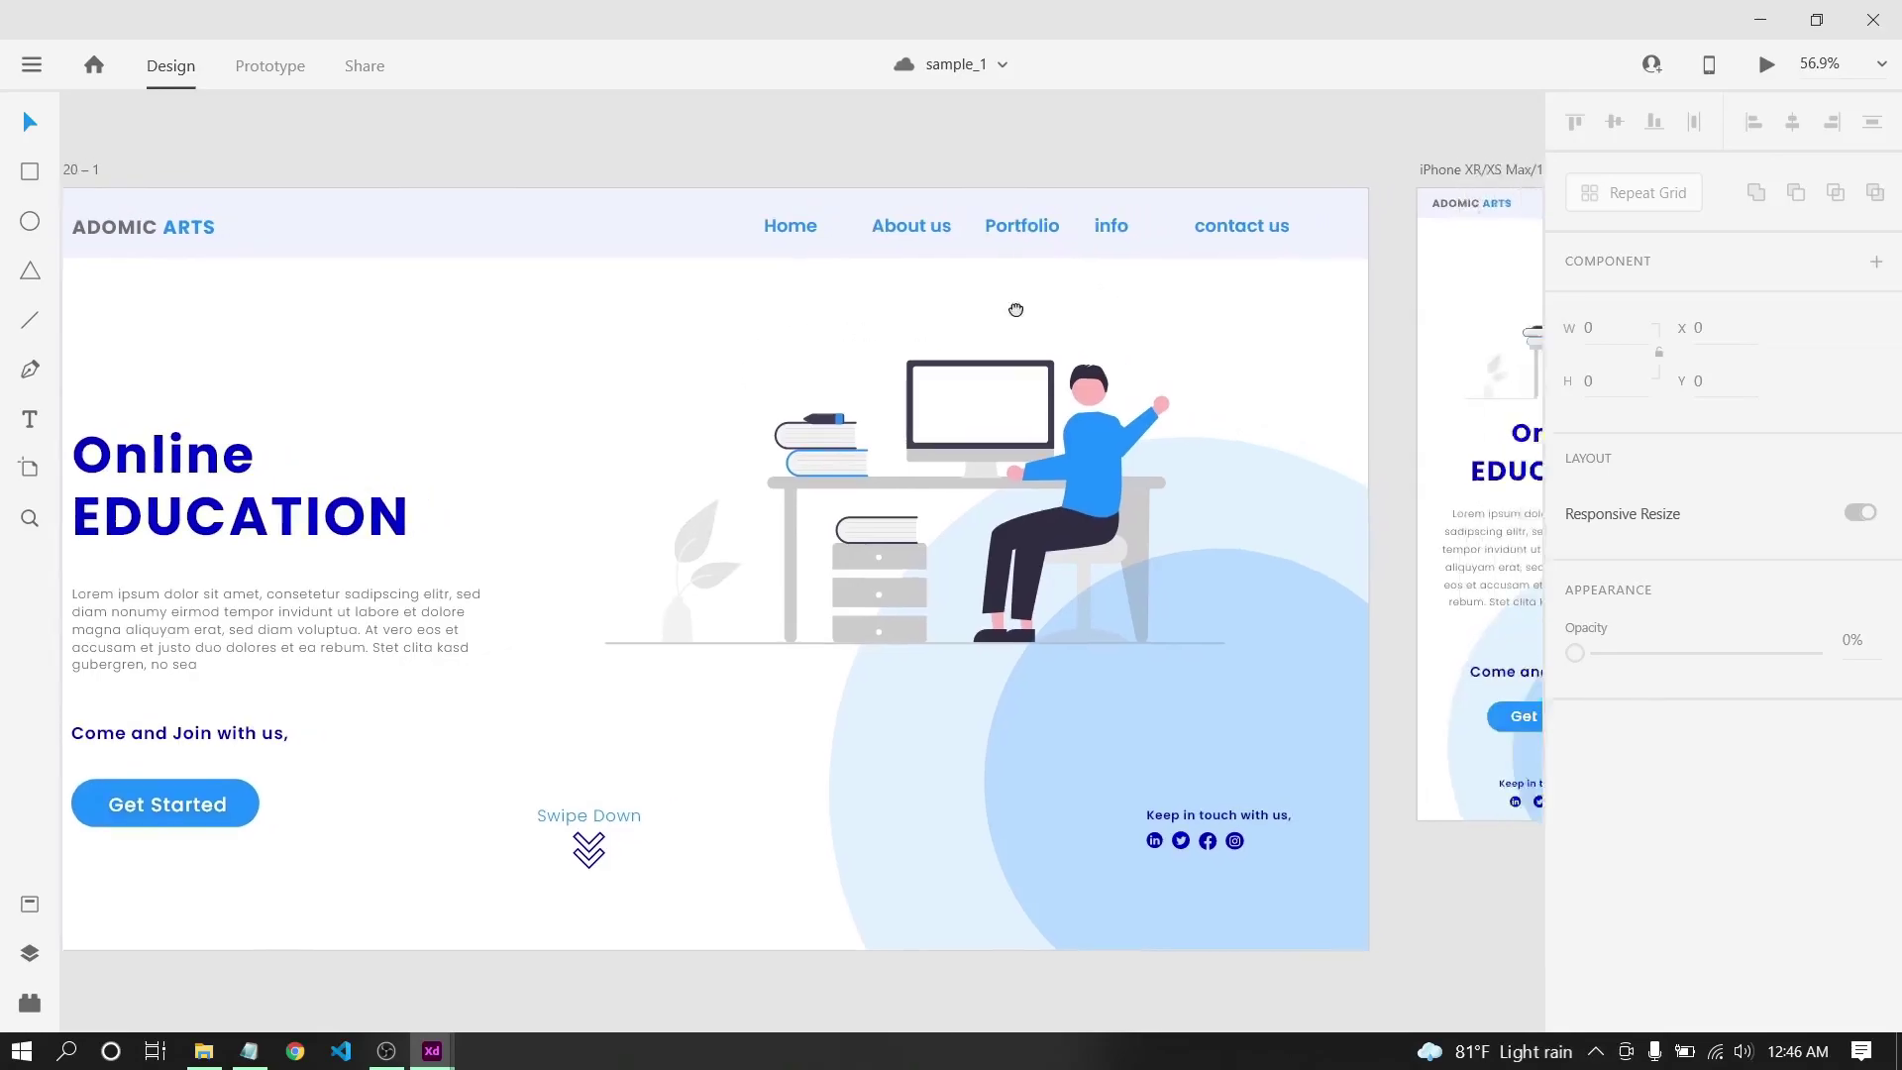
scroll(1050, 305, "right", 10)
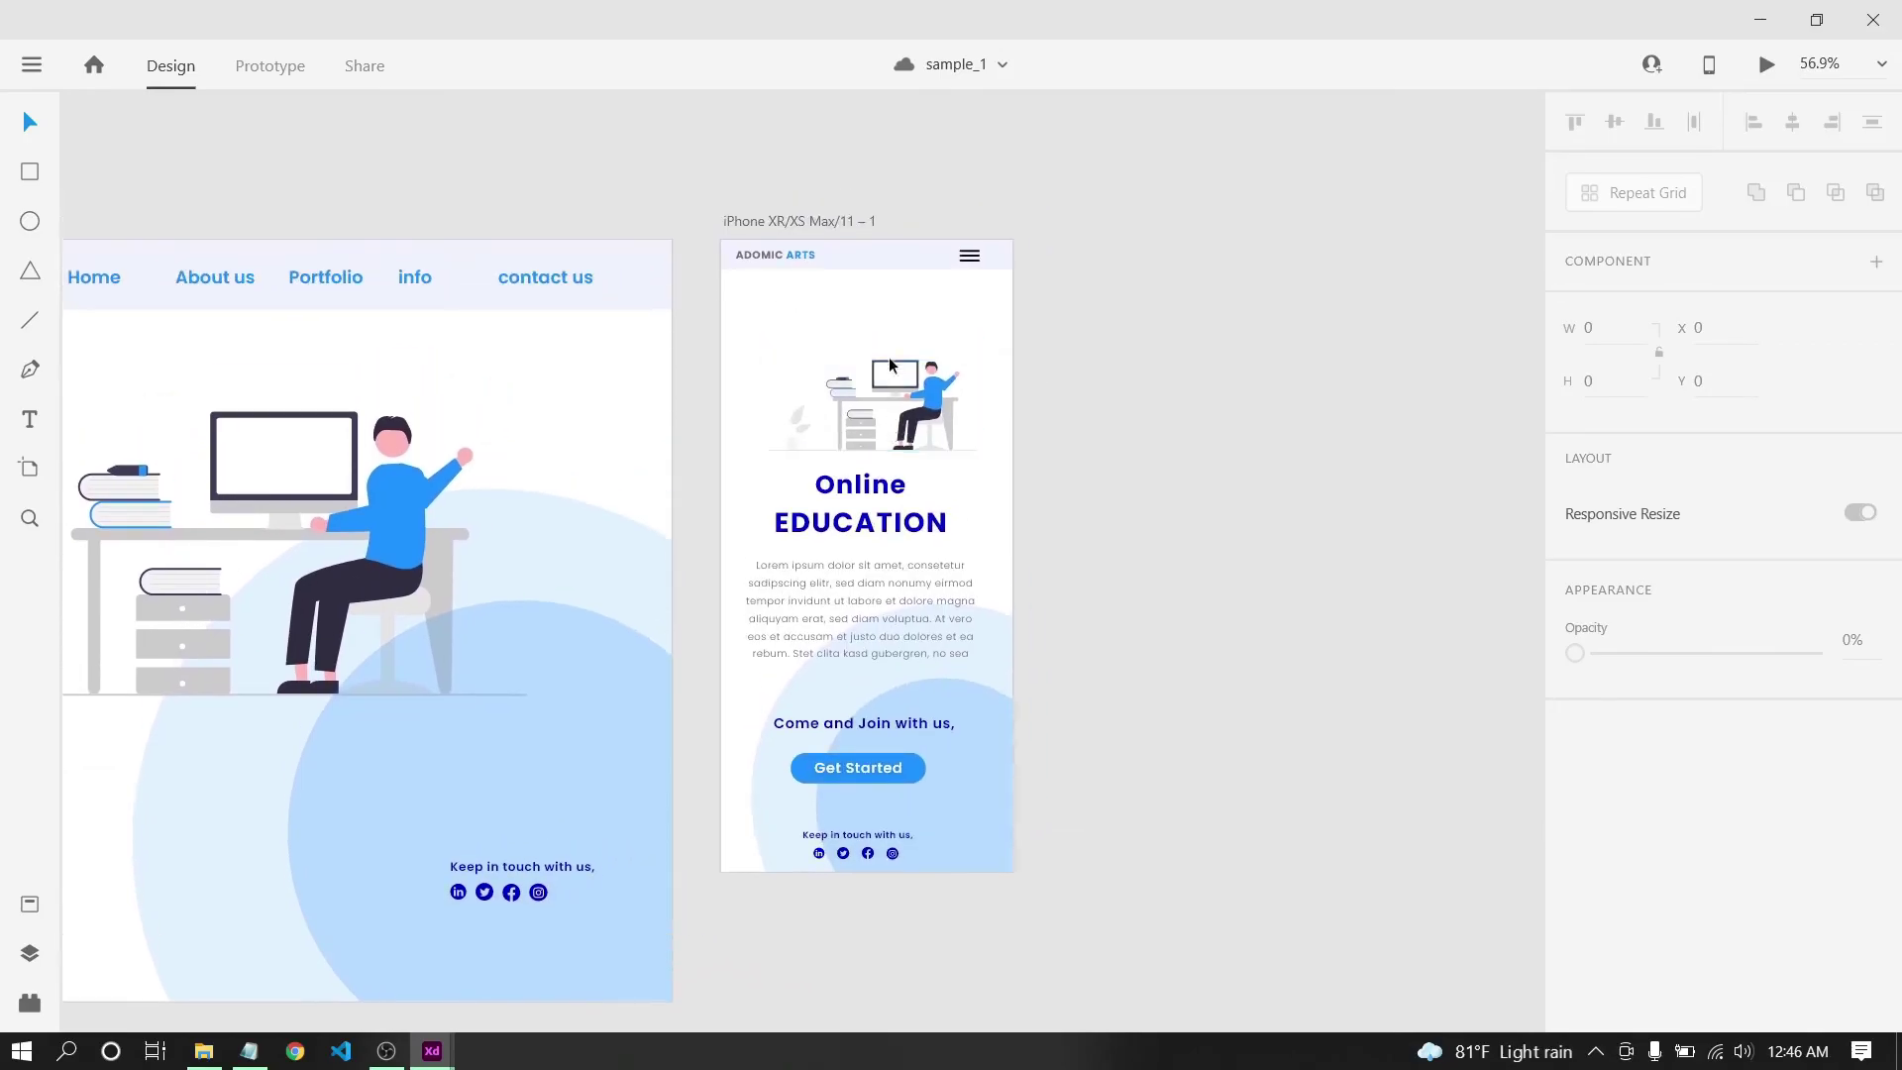
scroll(890, 361, "up", 2)
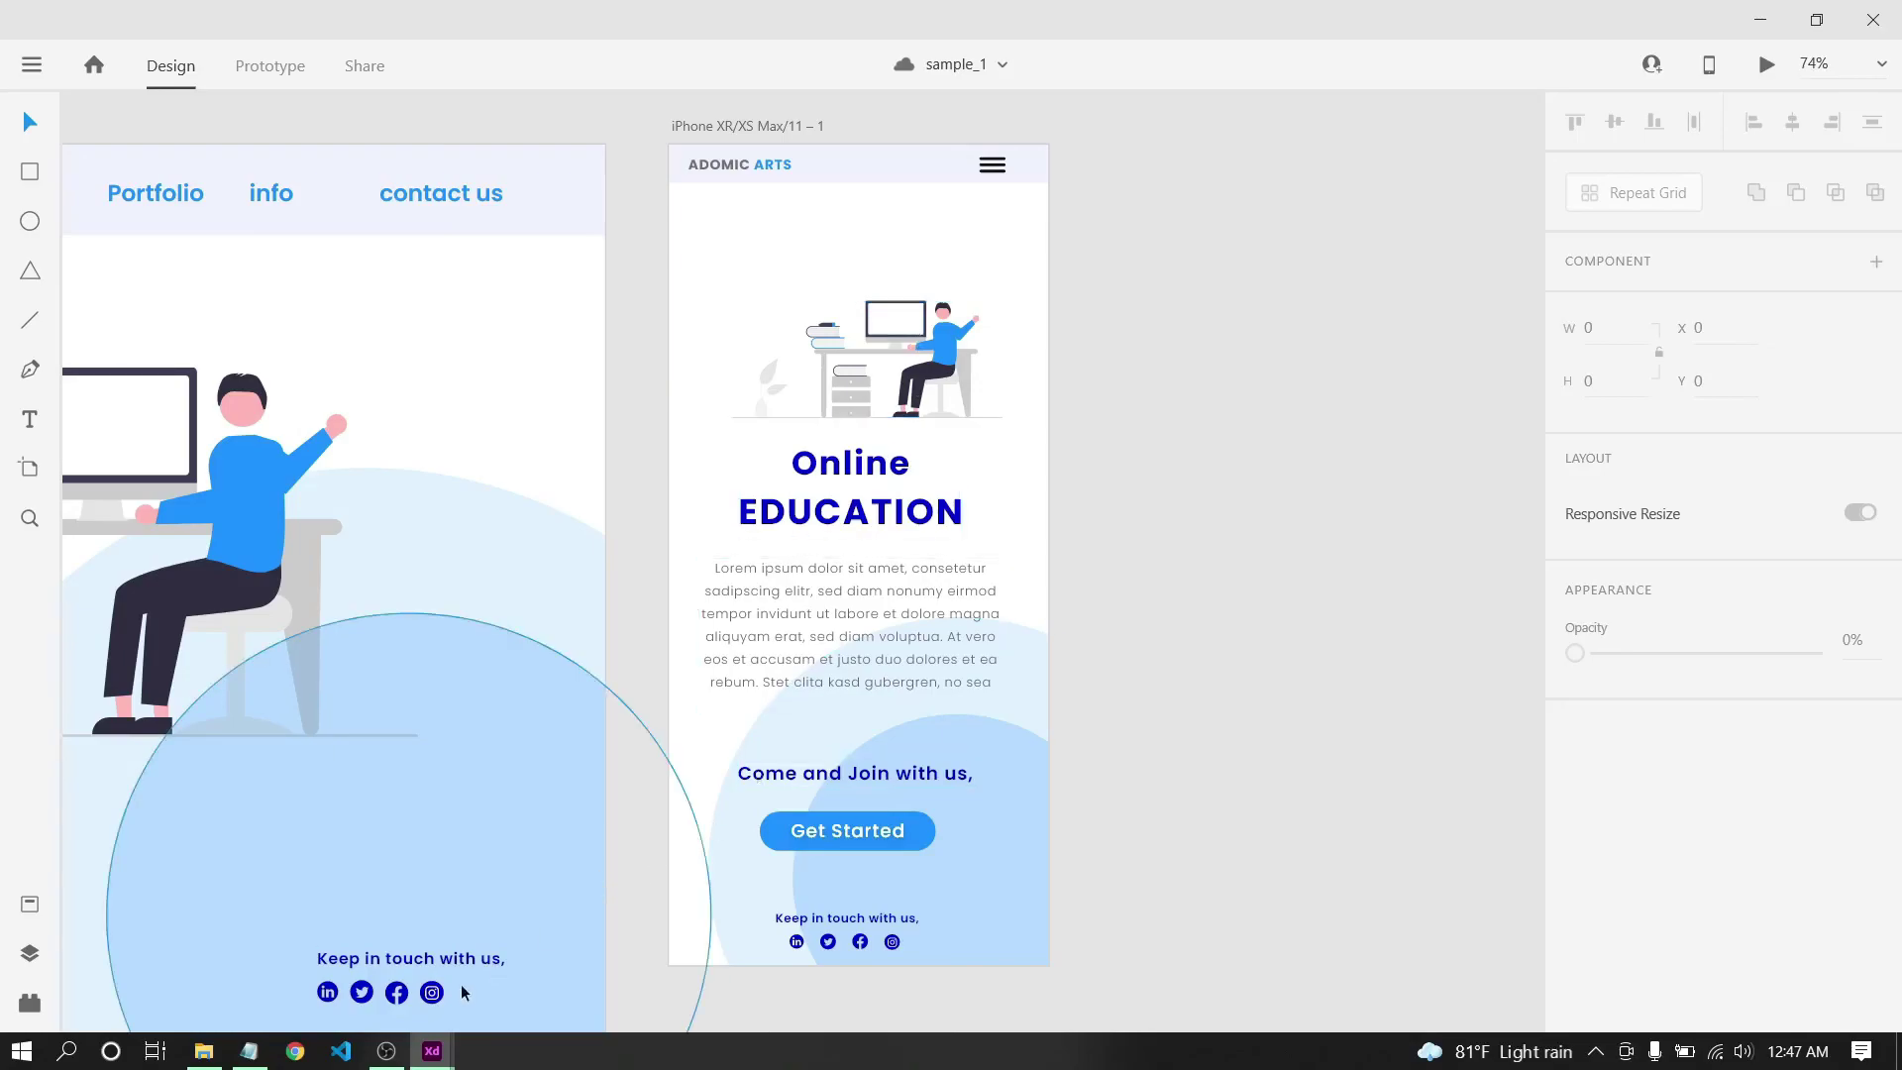
mouse_move(434, 1059)
left_click(501, 956)
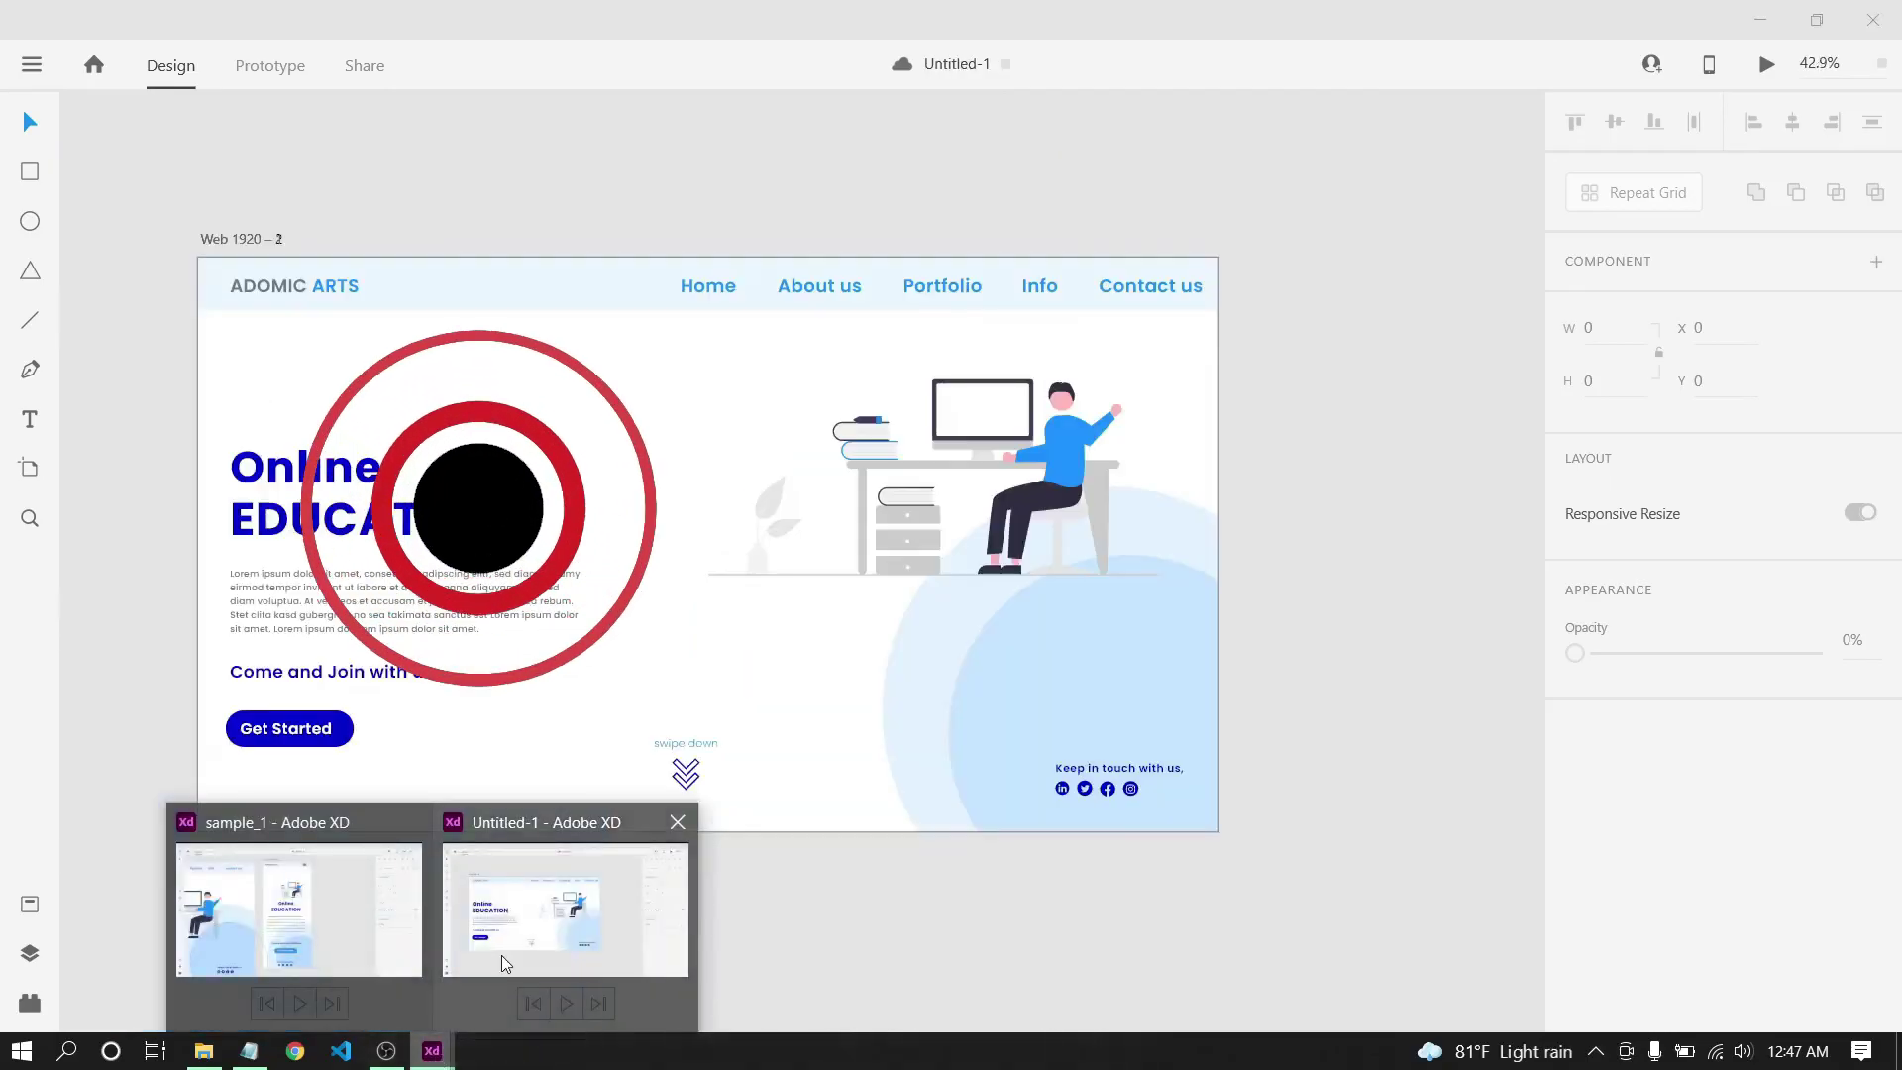